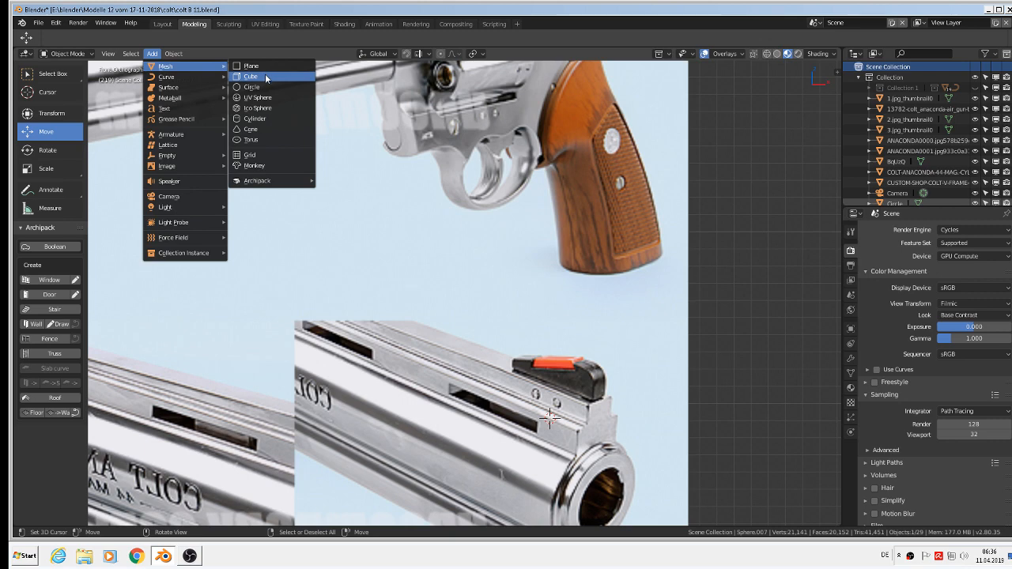
Step: Add a cube at the 3D cursor and scale it down uniformly by factors of about -0.052 and 0.554
left_click(265, 74)
key("s")
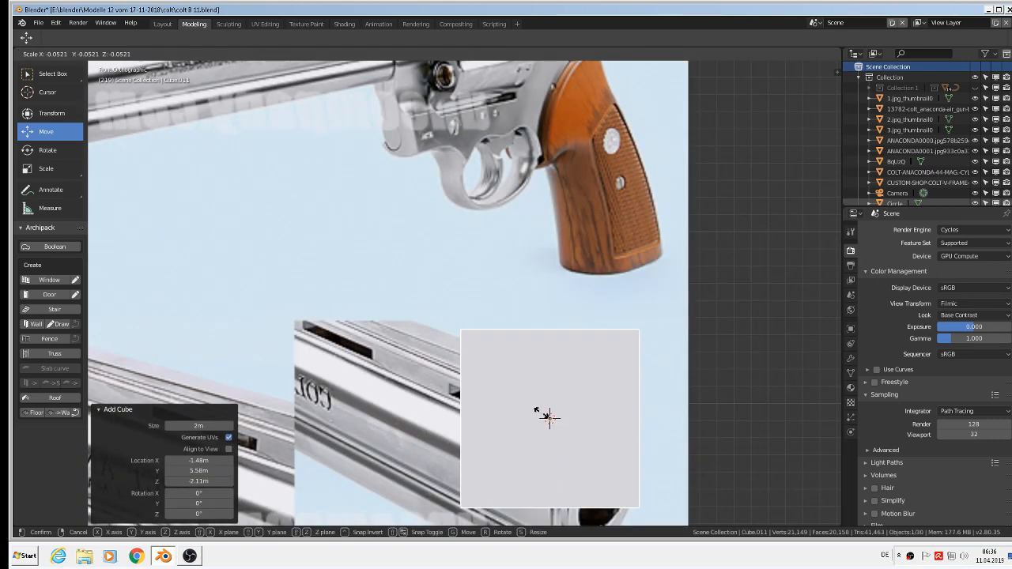
left_click(537, 411)
key("s")
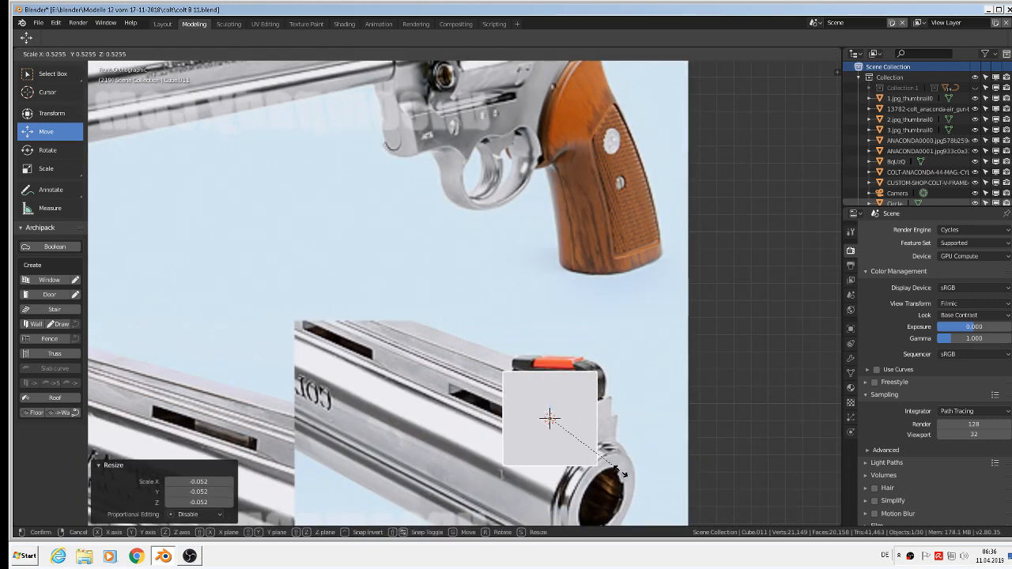
left_click(628, 477)
Step: Flatten the cube to about 0.368 of its height along the Z axis
key("s")
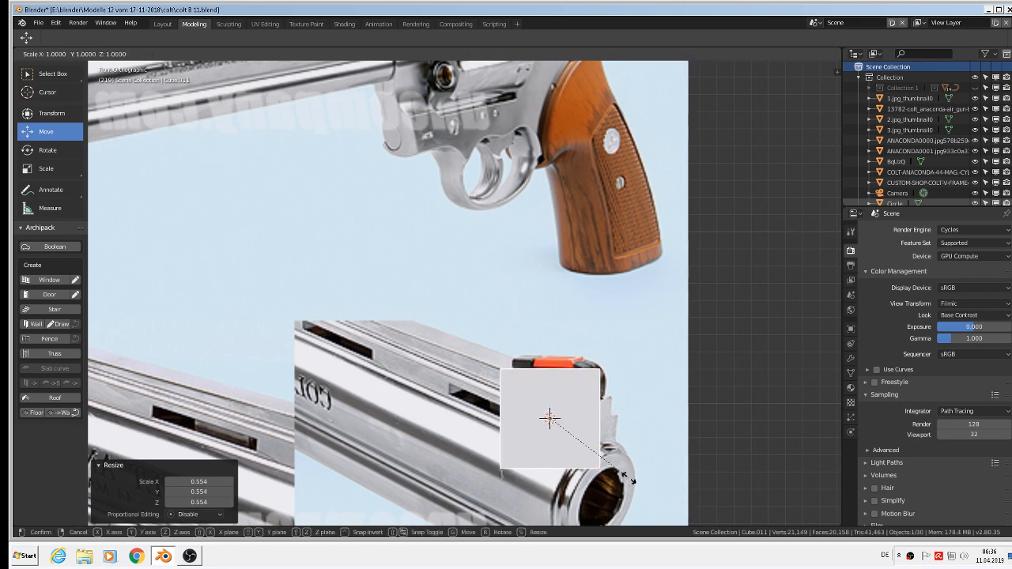
key("z")
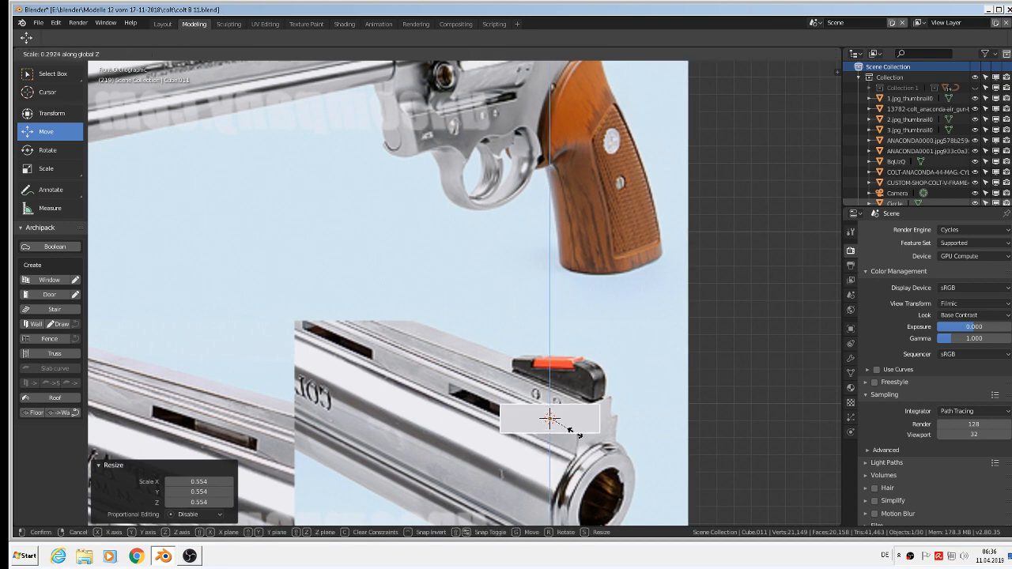
left_click(579, 441)
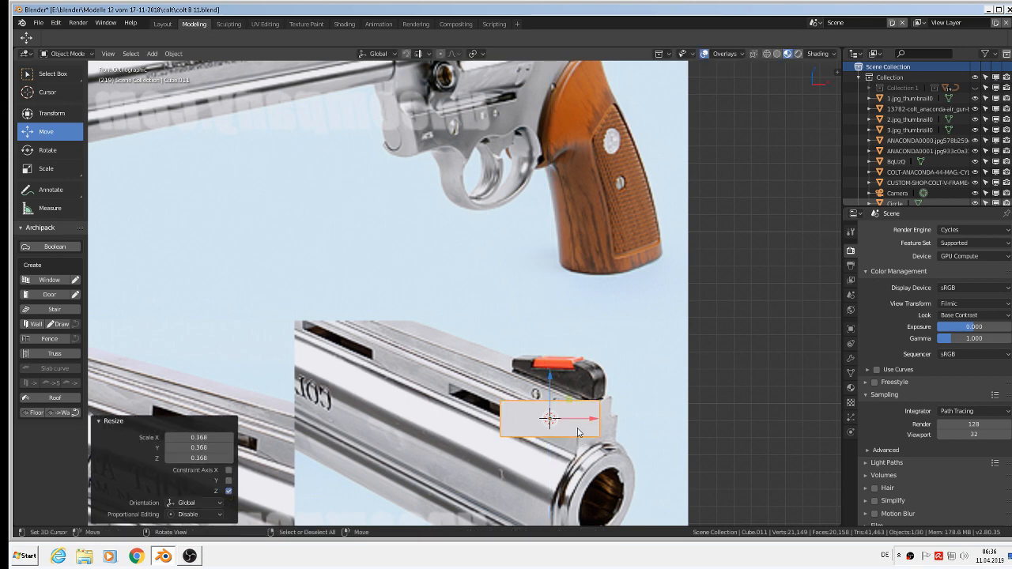
Step: Move the block about -0.0643 m along Y in front of the reference image and narrow it to about 0.214 along Y
scroll(574, 419, "up", 3)
middle_click_drag(457, 394, 506, 419)
key("g")
left_click_drag(649, 480, 656, 484)
middle_click_drag(658, 403, 649, 259, "shift")
key("s")
key("y")
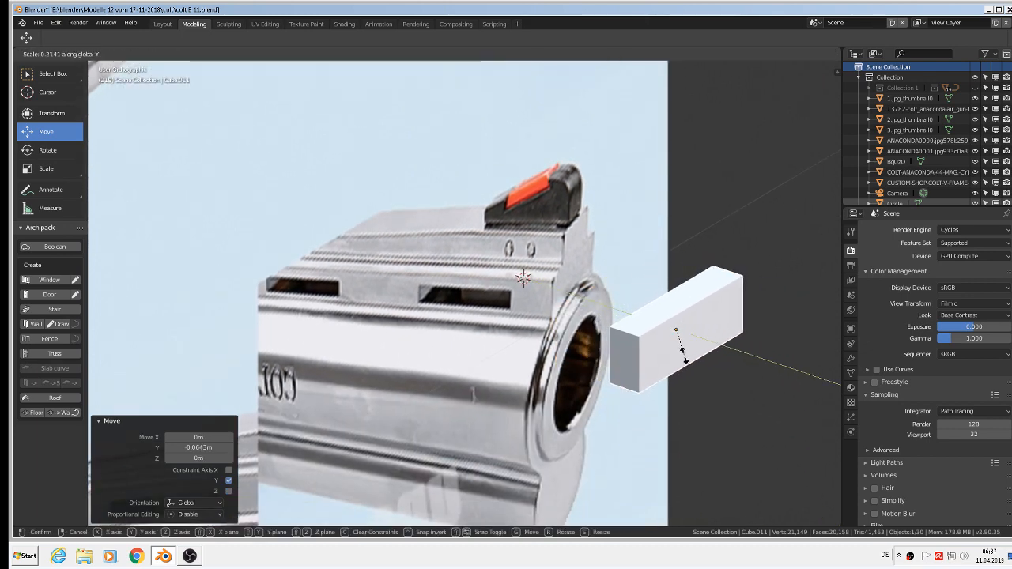
left_click(685, 360)
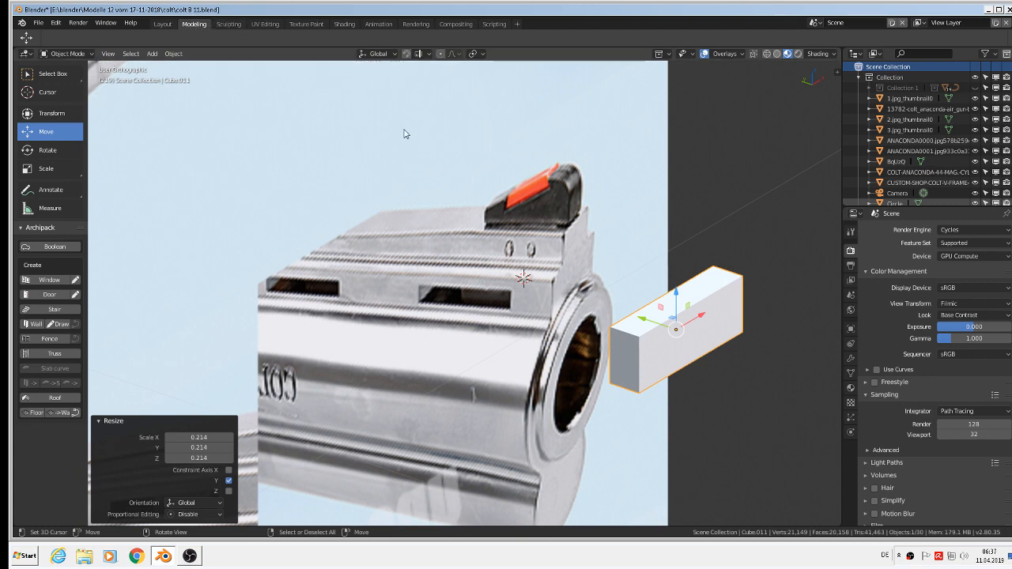
Step: In Edit Mode, lower the top edge of the block's near end by about 0.0131 m along Z to form a wedge
key("Tab")
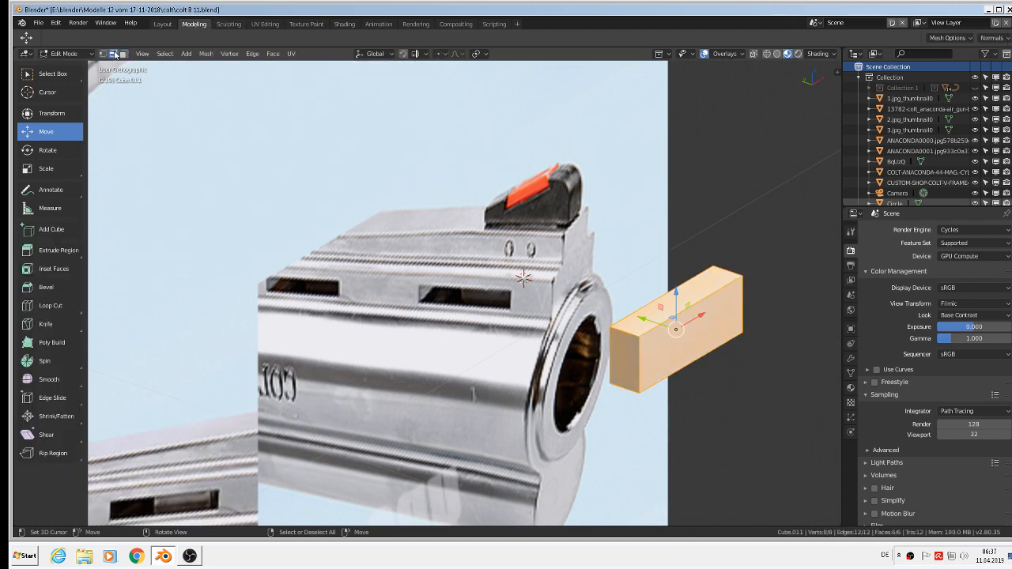
left_click(630, 339)
key("g")
key("z")
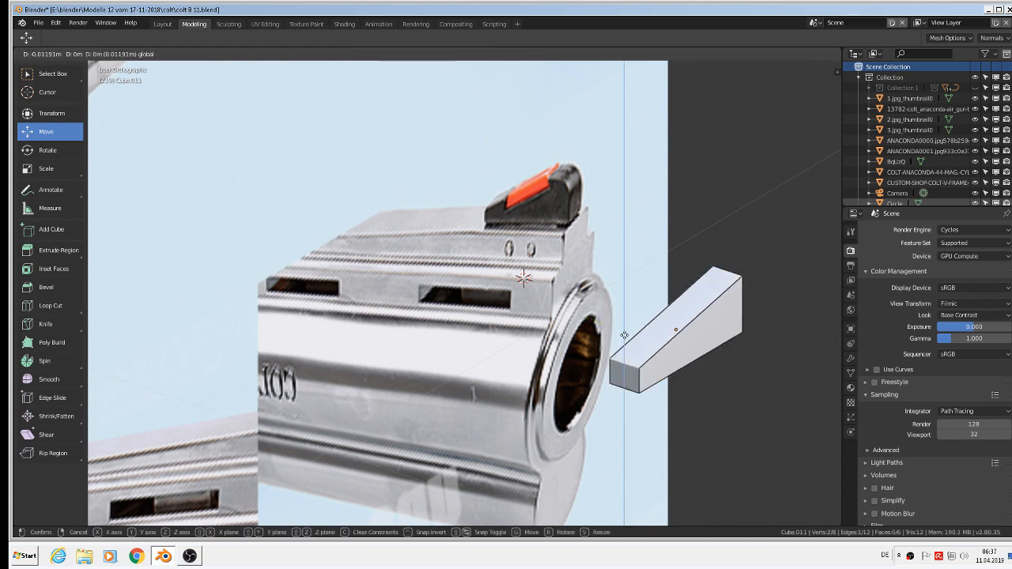
left_click_drag(625, 337, 625, 338)
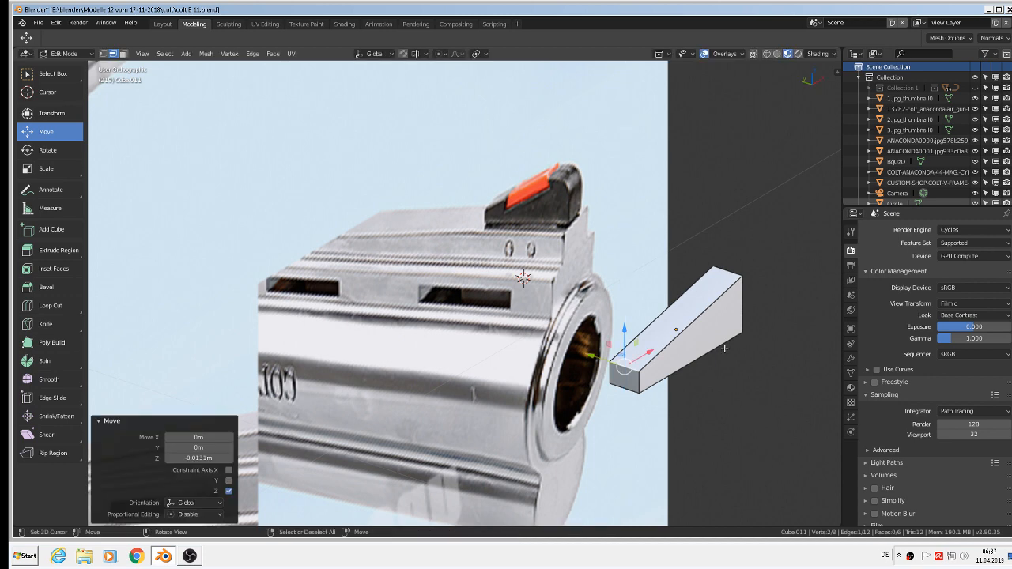
Step: Add one centred lengthwise loop cut around the wedge's sides
scroll(725, 349, "up", 1)
middle_click_drag(722, 349, 543, 245)
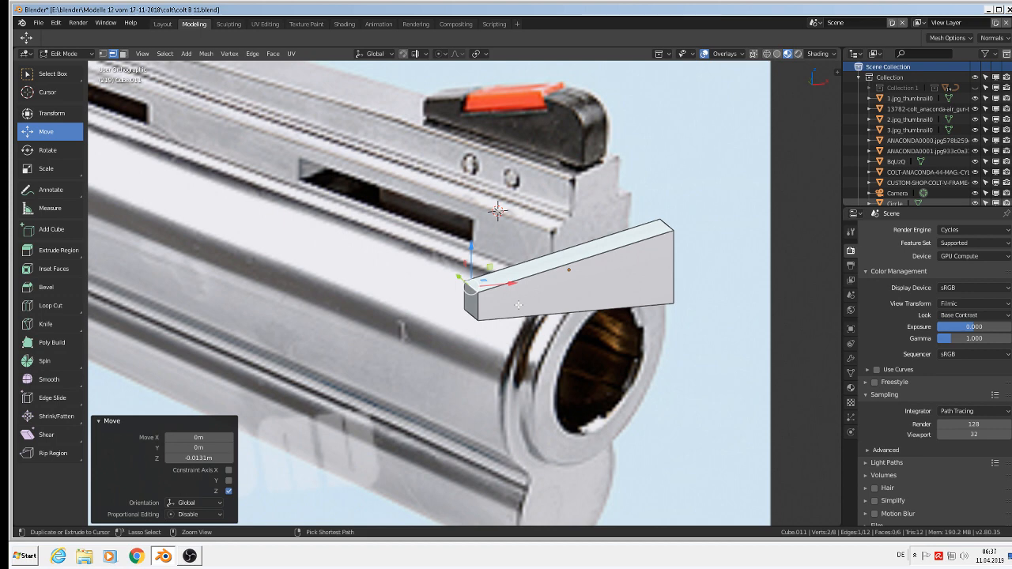
key("ctrl+r")
left_click(483, 300)
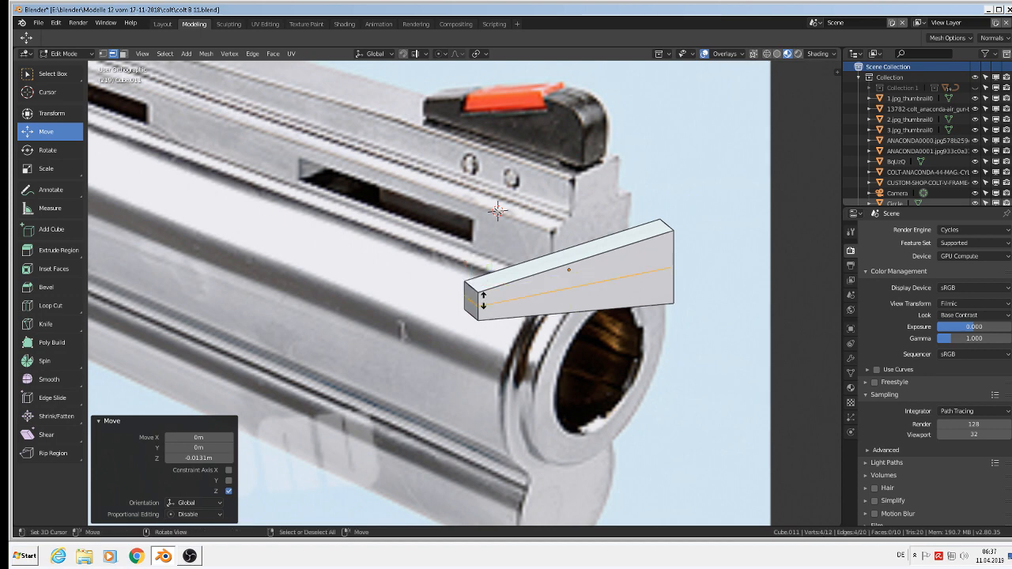
right_click(483, 300)
Step: Raise the loop cut's edge on the wedge's tall end by about 0.0052 m along Z
middle_click_drag(665, 272, 639, 257)
left_click(665, 250)
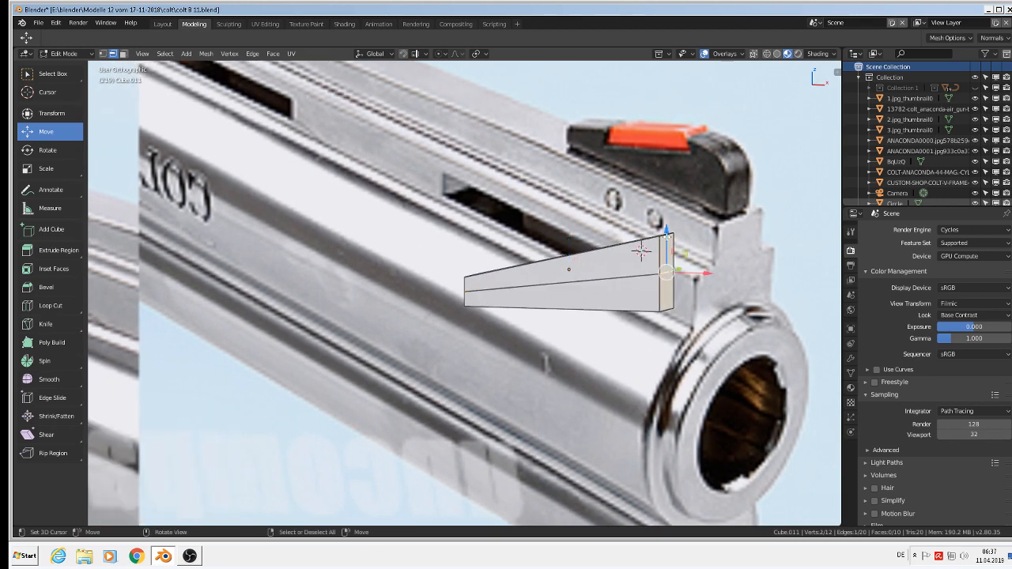
left_click_drag(667, 234, 660, 219)
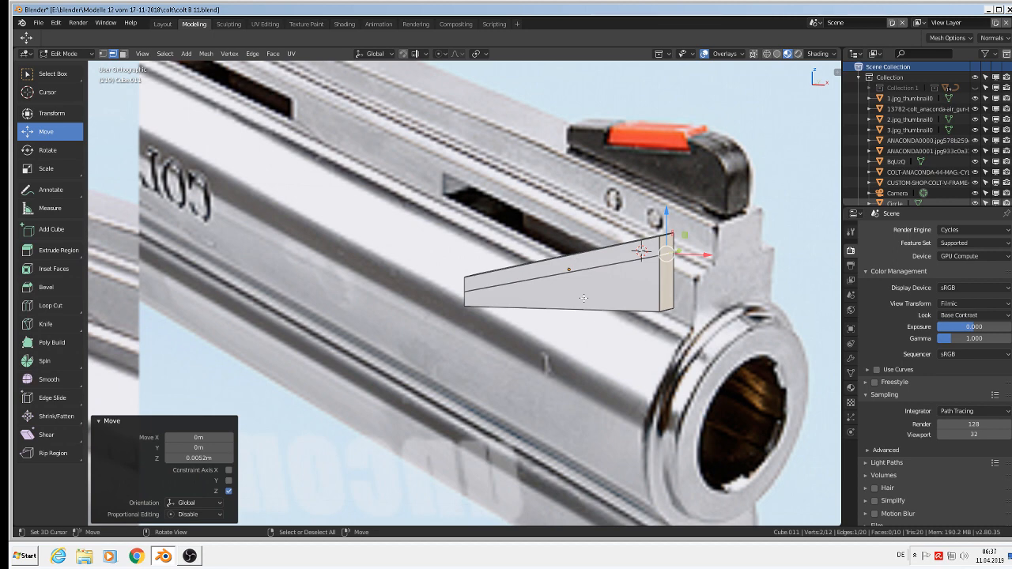
Step: Add two evenly spaced vertical loop cuts across the wedge, leaving them unslid
middle_click_drag(579, 302, 599, 304)
scroll(569, 288, "up", 1)
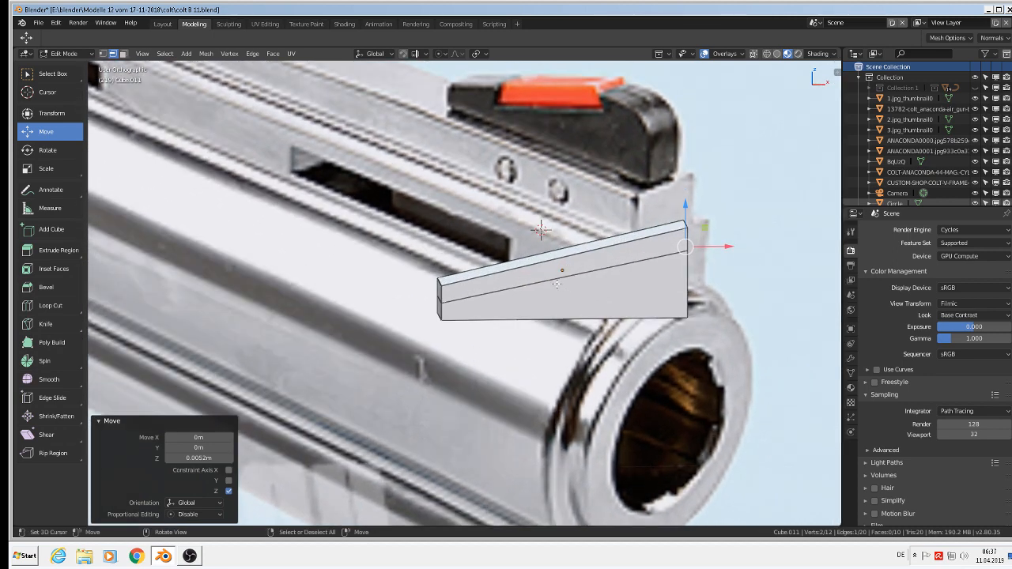
key("ctrl+r")
scroll(543, 269, "up", 1)
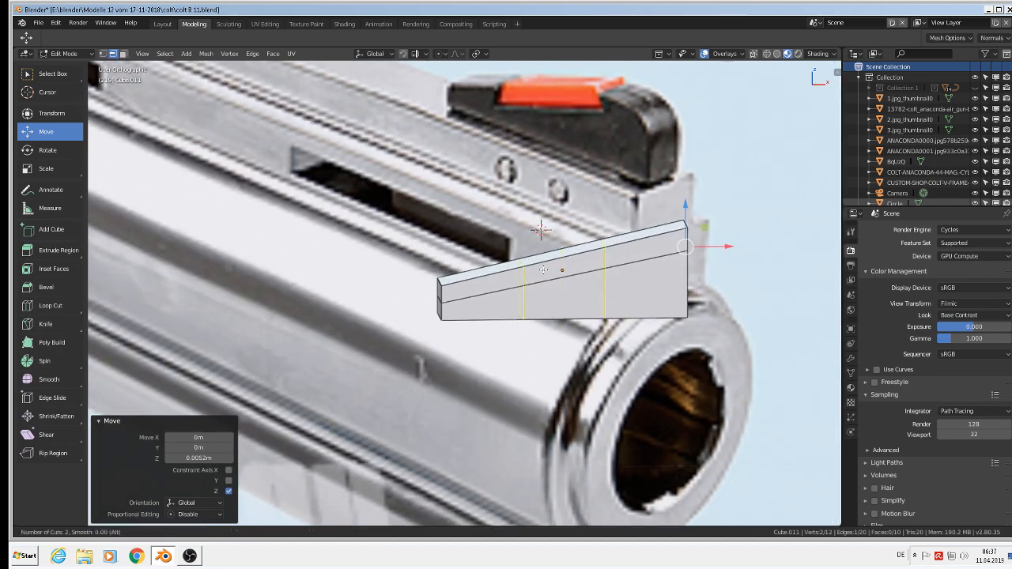
left_click(543, 270)
right_click(548, 296)
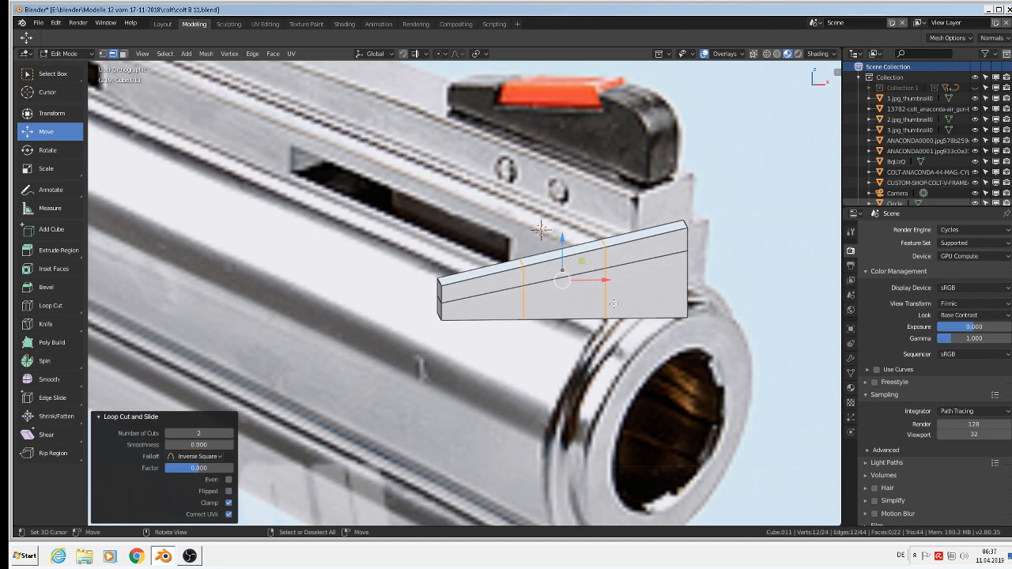
key("s")
key("x")
right_click(638, 298)
Step: Edge-slide the vertical loop nearer the low end toward that end with a factor of about -0.280
left_click(525, 281, "alt")
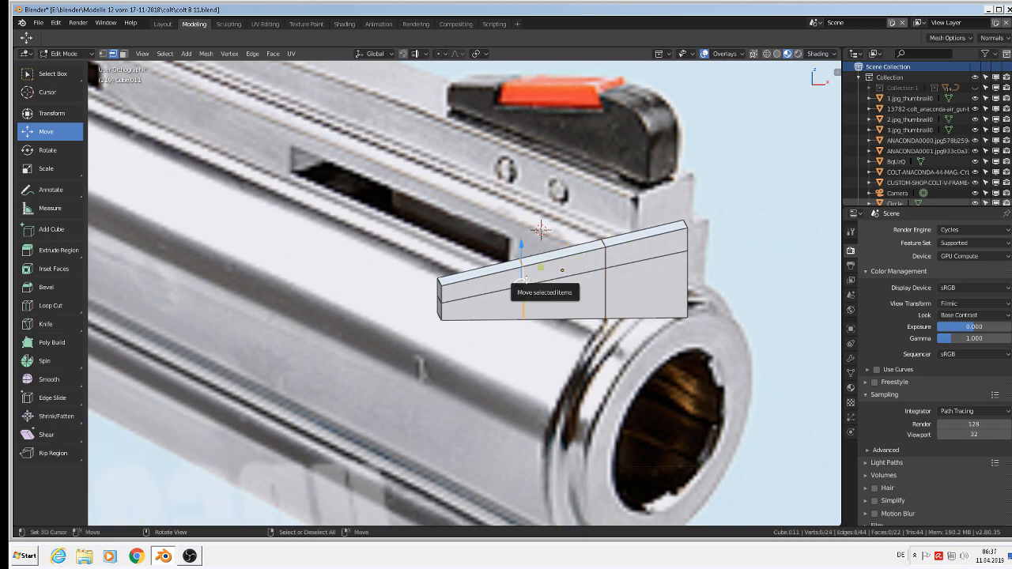
key("F3")
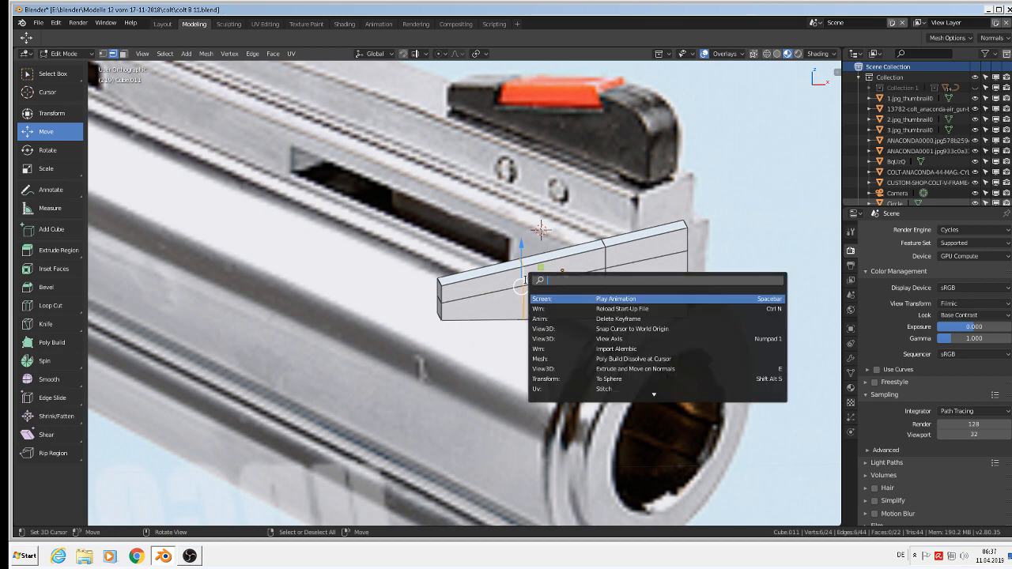
type("eg")
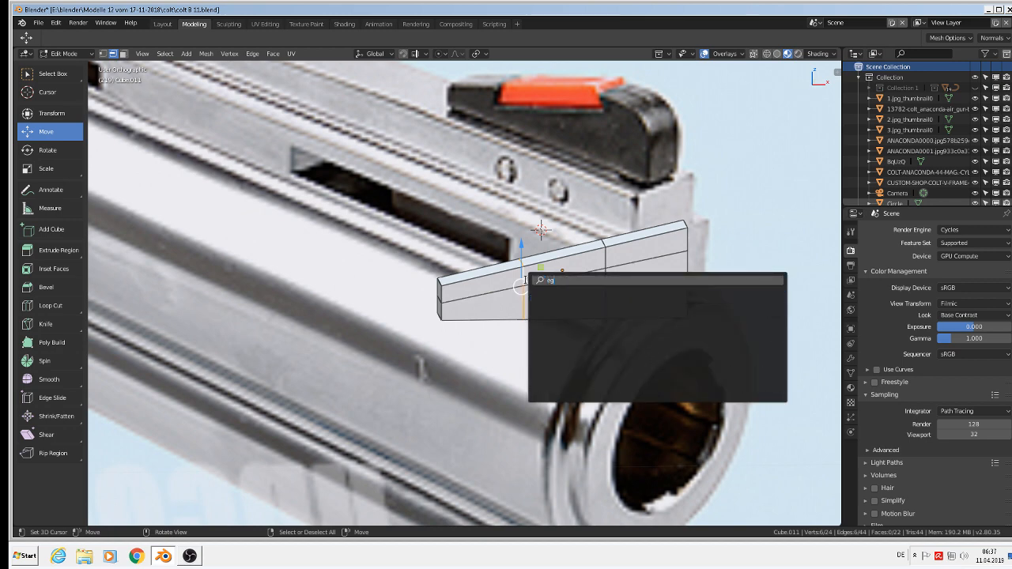
key("BackSpace")
type("dg")
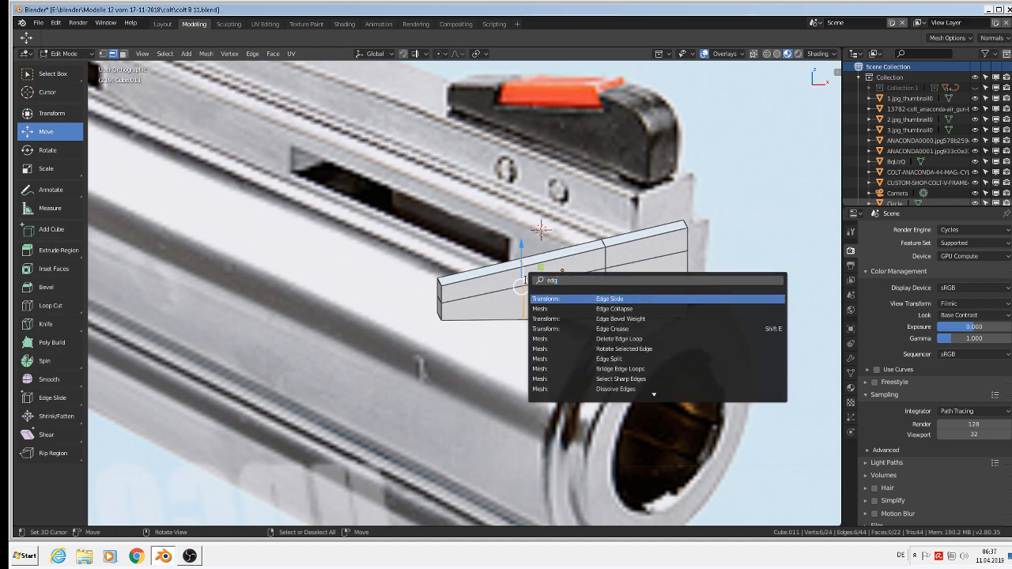
left_click(642, 299)
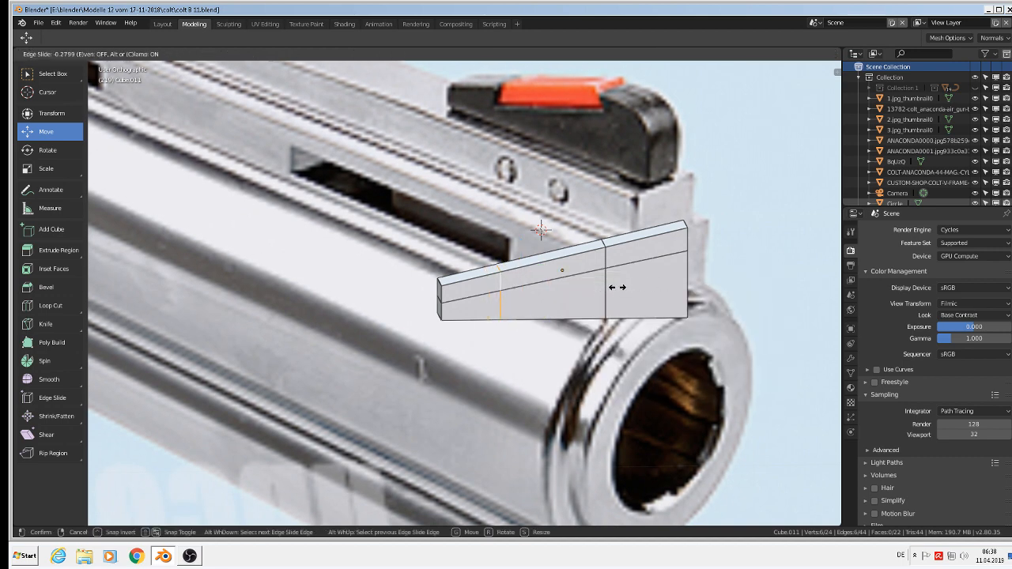
left_click(609, 289)
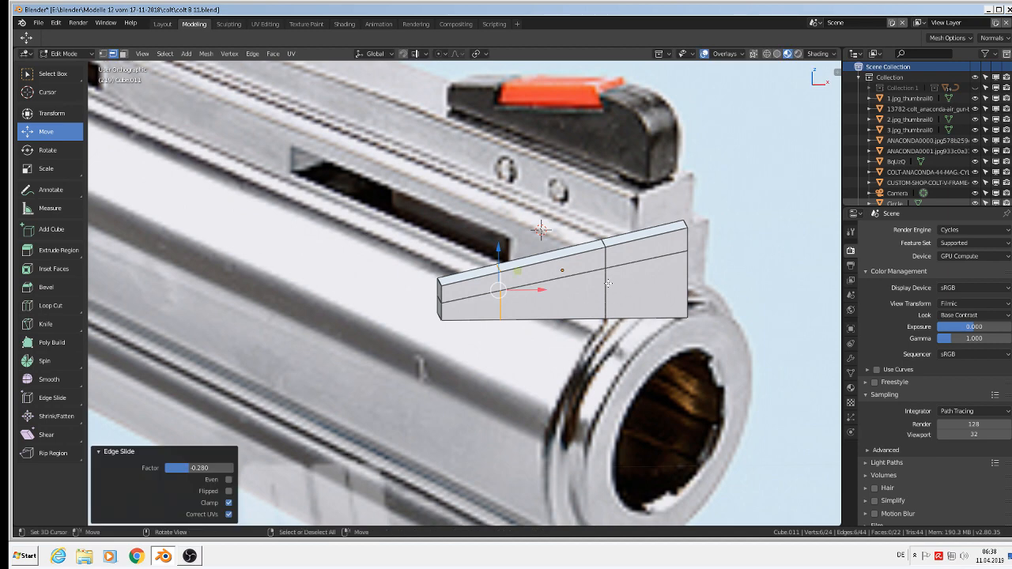
Step: Edge-slide the other vertical loop toward the tall end with a factor of about 0.252
left_click(607, 283, "alt")
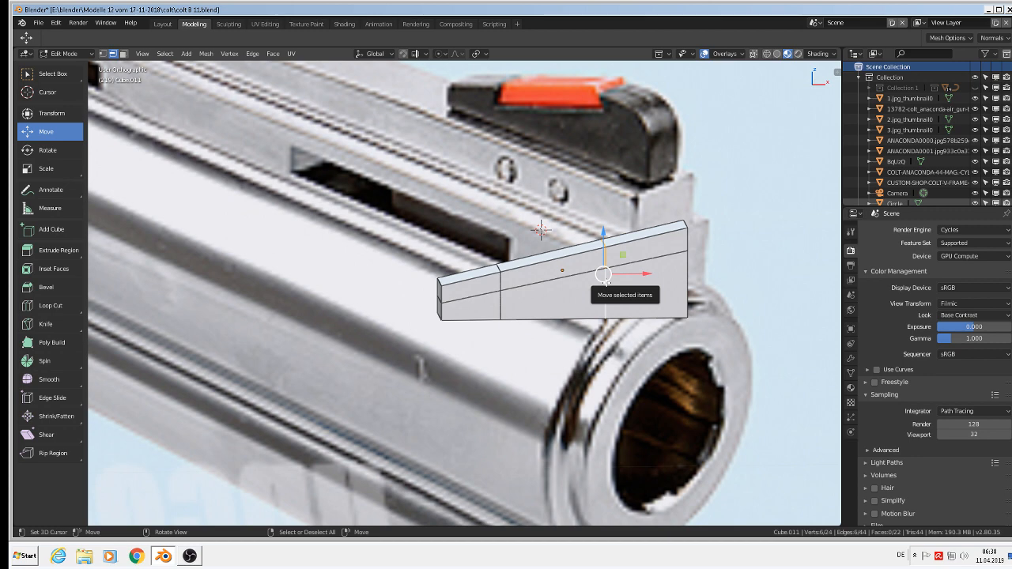
key("F3")
key("Return")
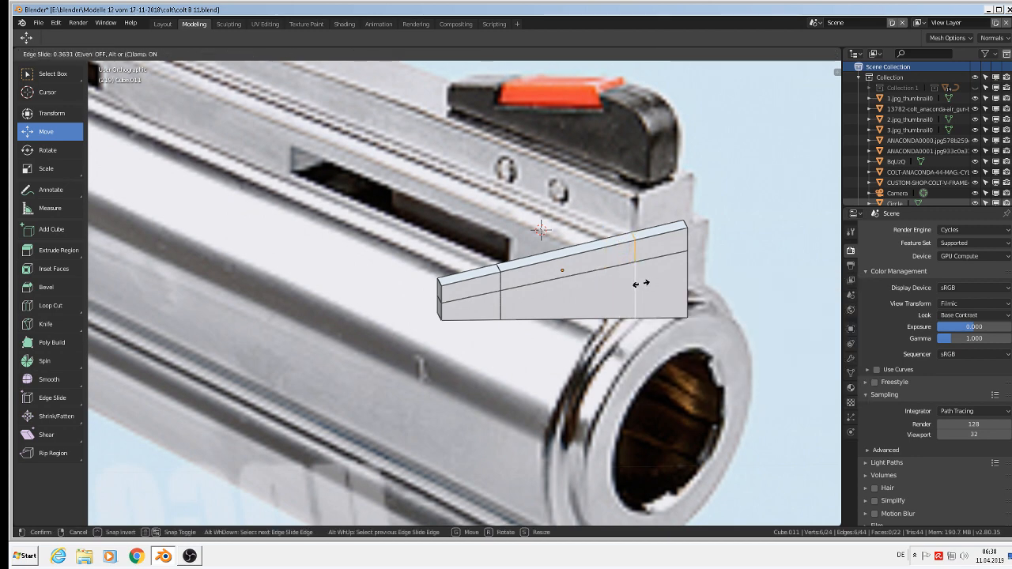
left_click(626, 285)
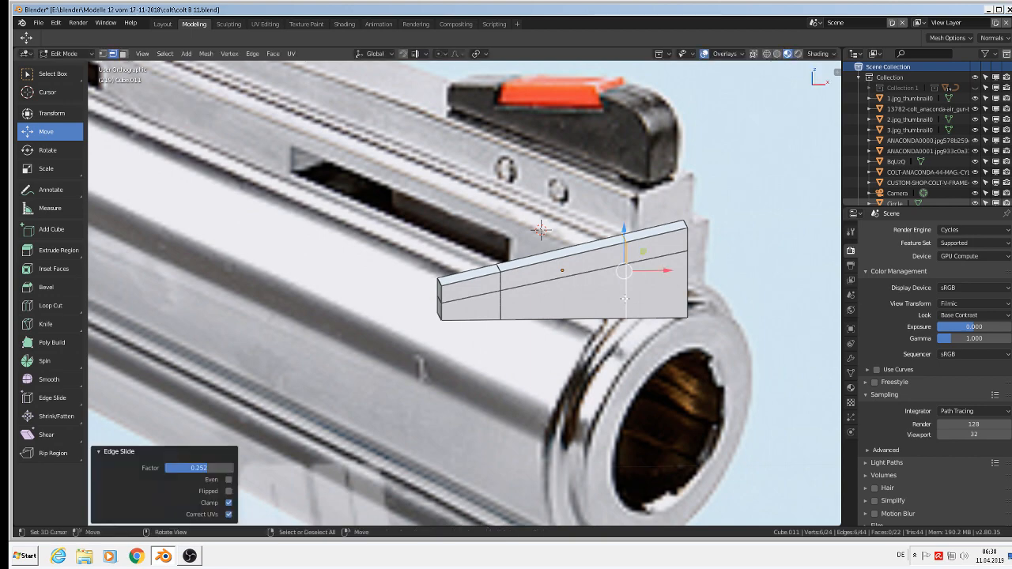
Step: Turn on X-ray and select the upper segments of the tall-end vertical loop on both sides of the wedge
middle_click_drag(626, 285, 610, 279)
scroll(624, 259, "up", 8)
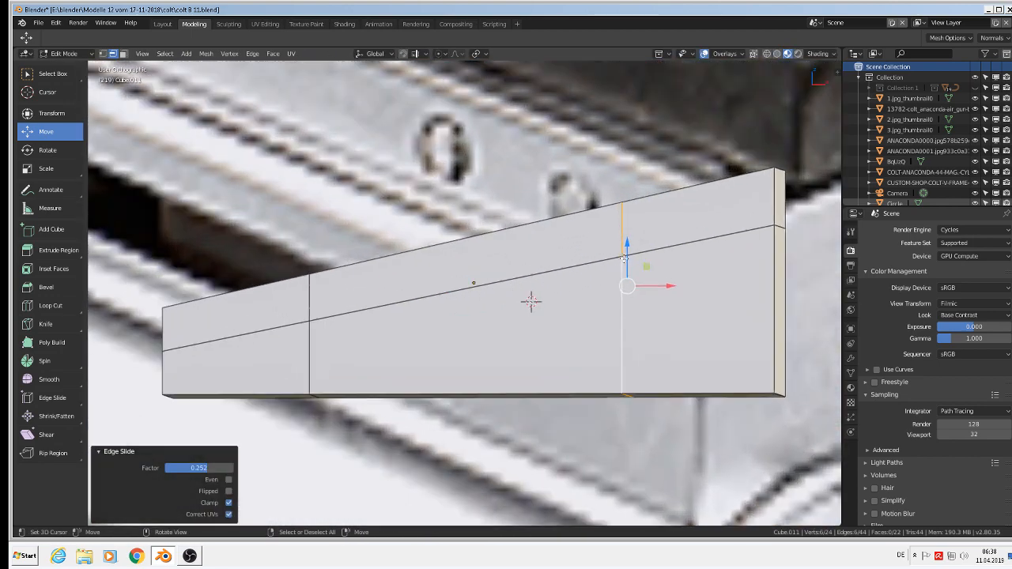
right_click(626, 226)
scroll(550, 281, "down", 2)
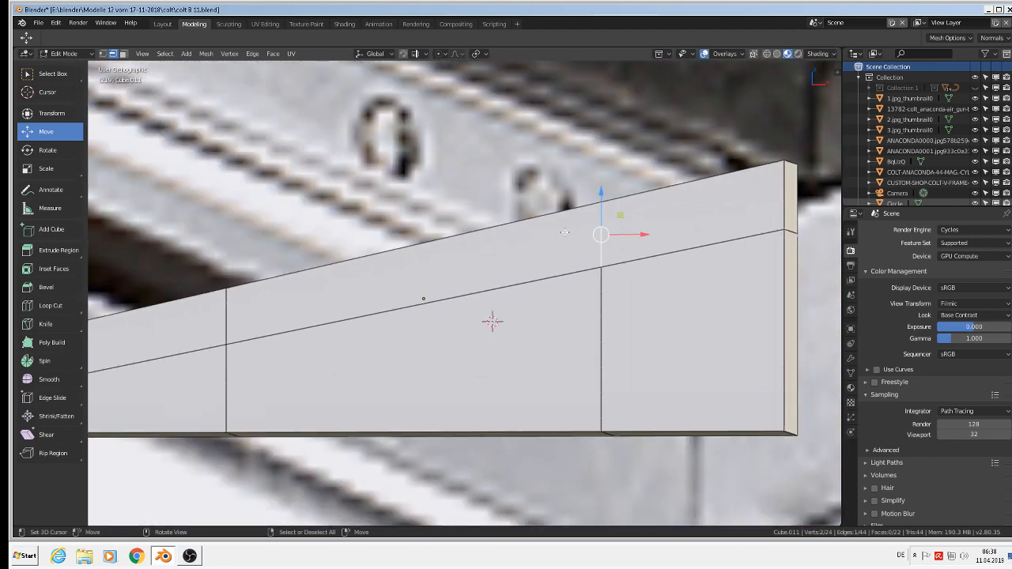
middle_click_drag(551, 248, 548, 258)
left_click(753, 53)
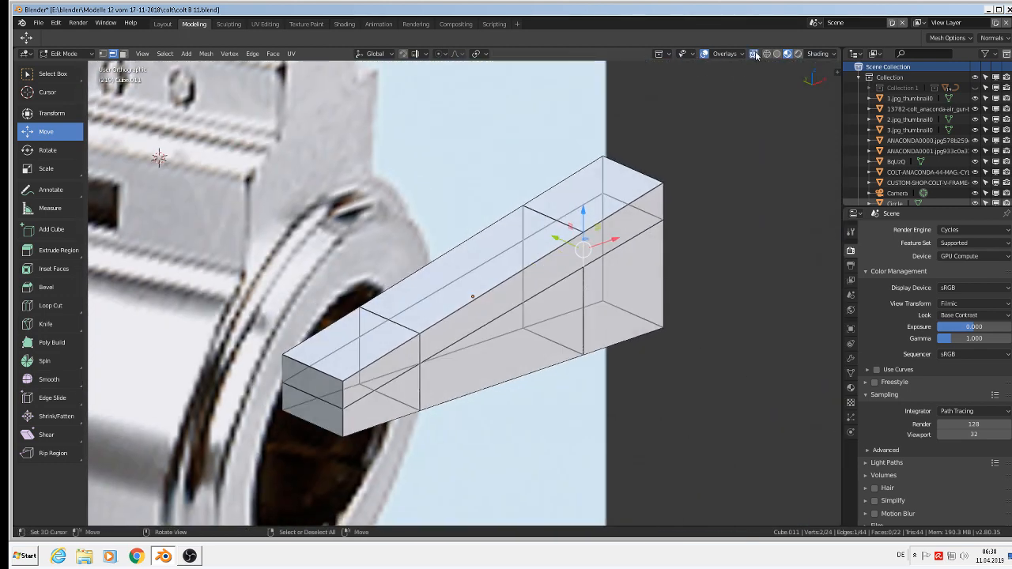
right_click(516, 226, "shift")
middle_click_drag(517, 224, 546, 250)
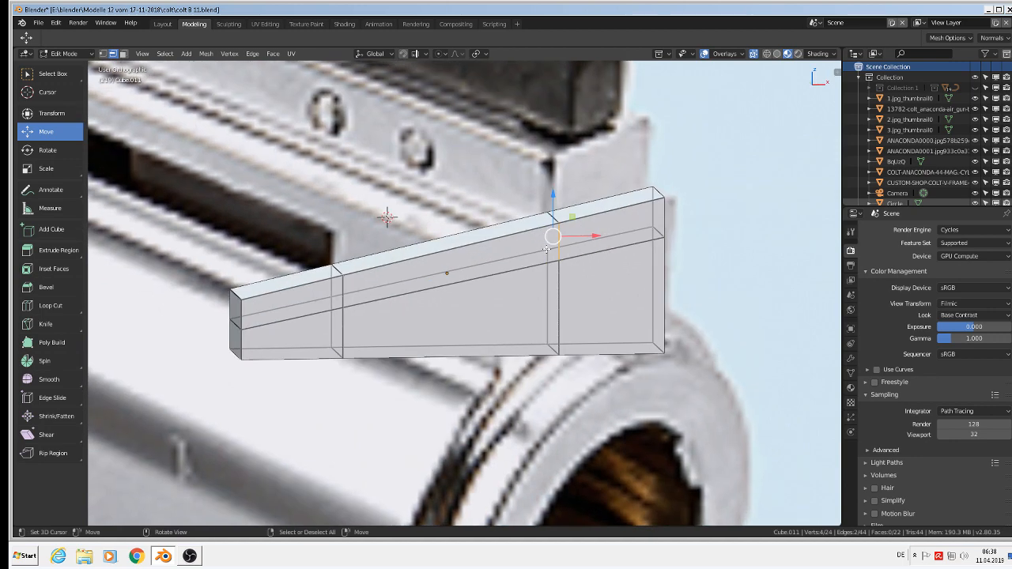
Step: In front view, select the middle vertex pair of the tall-end vertical loop and move it about 0.00136 m along X
key("KP_1")
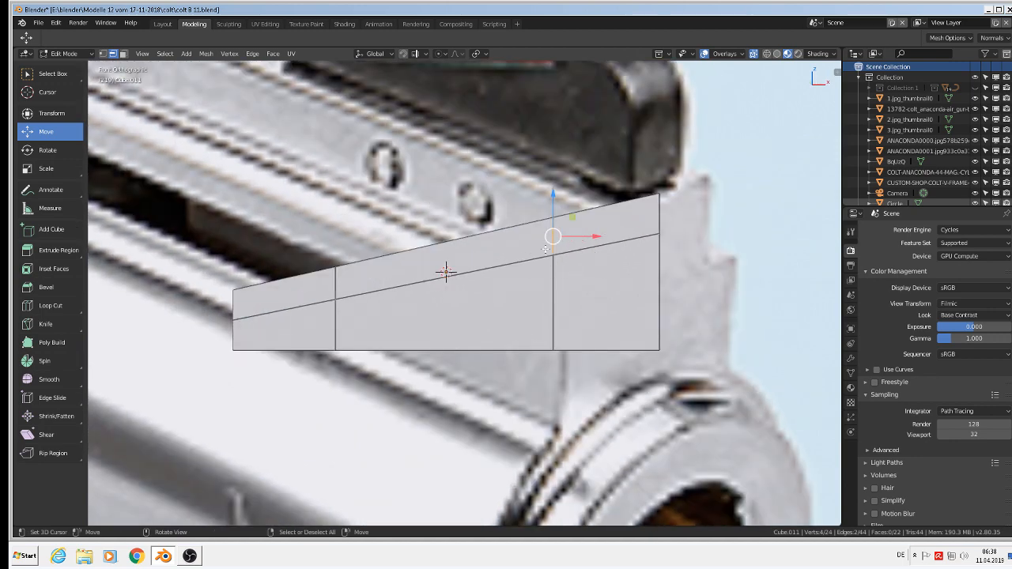
left_click(102, 54)
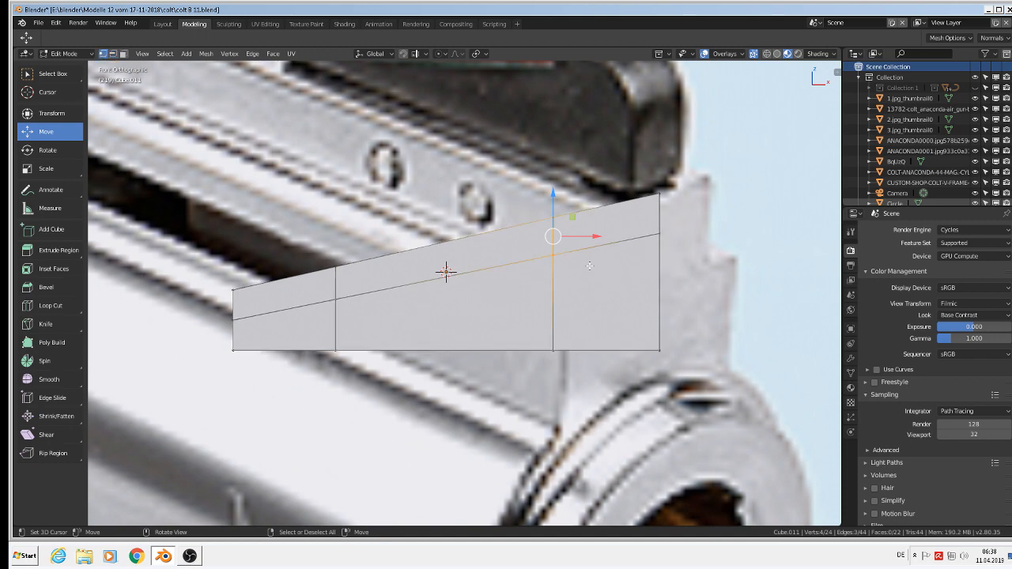
key("a")
key("alt+a")
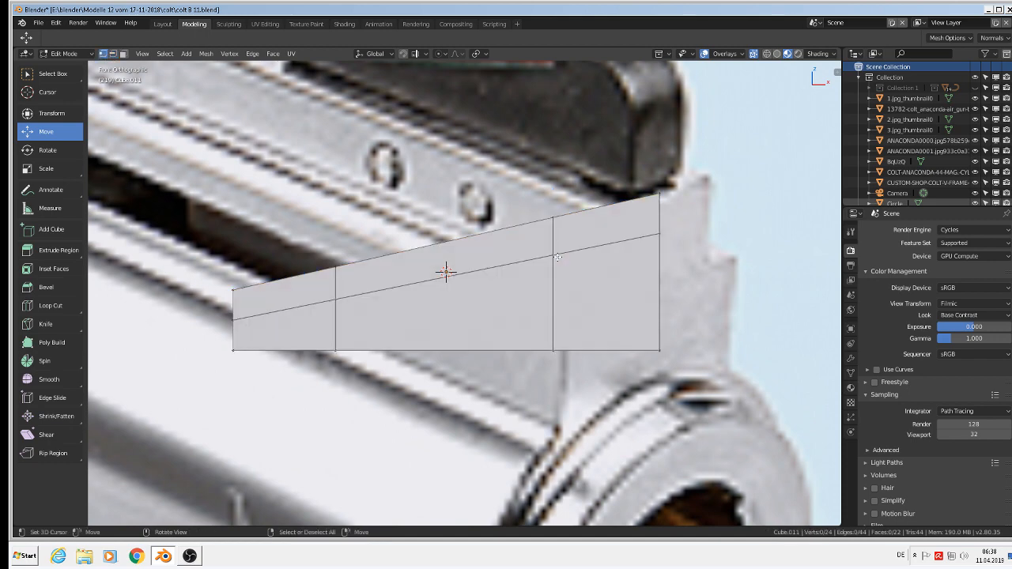
left_click(556, 257)
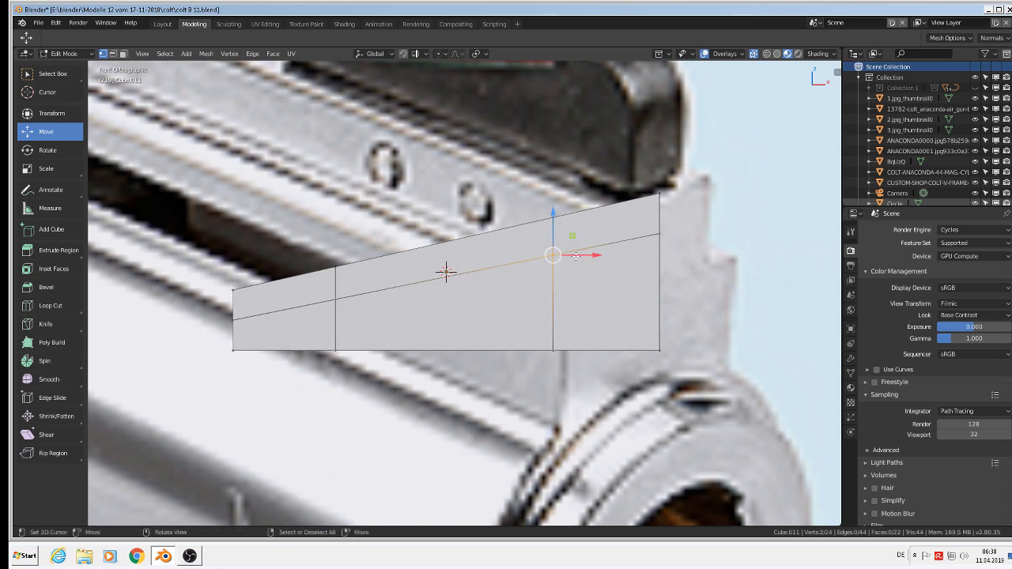
left_click_drag(578, 256, 585, 253)
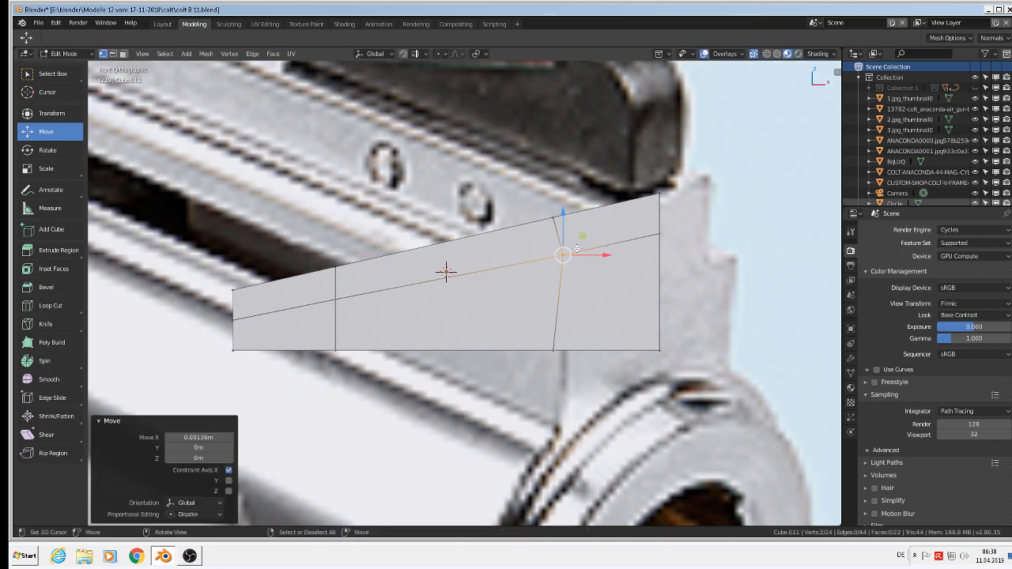
Step: Undo the last X move and vertex-slide the tall-end loop's middle vertex pair toward the tall end with a factor of about 0.132
key("ctrl+z")
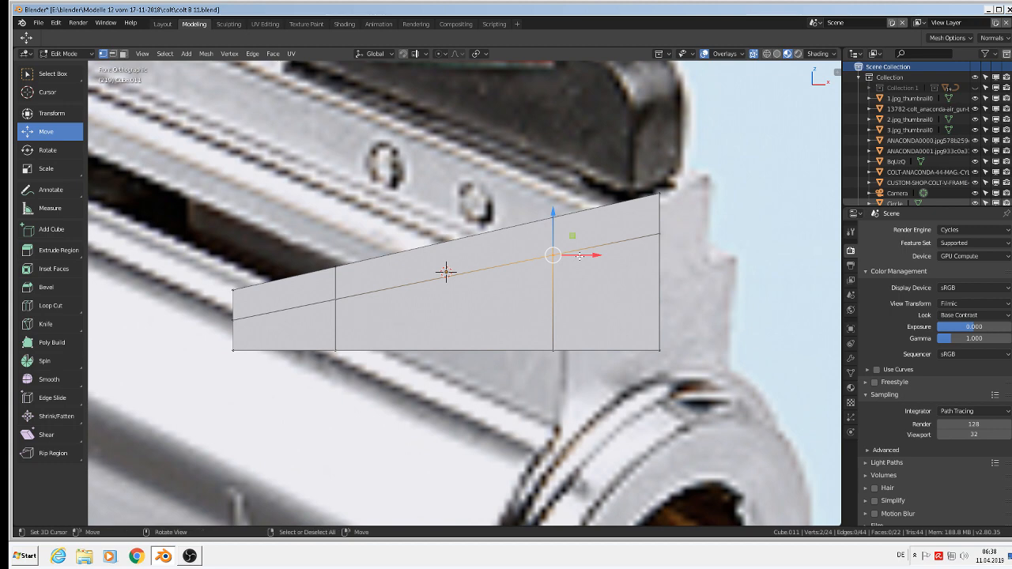
key("F3")
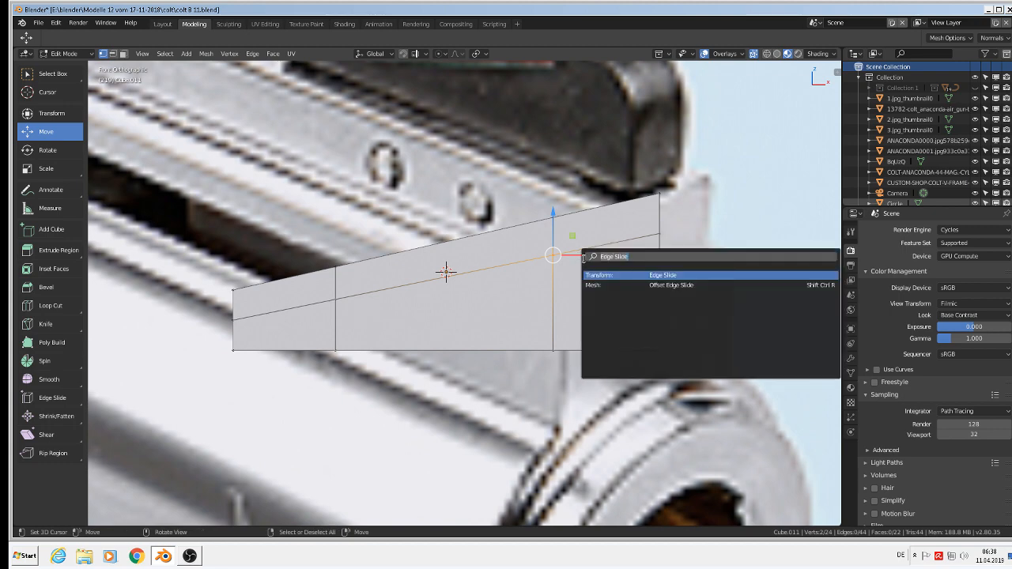
type("ve")
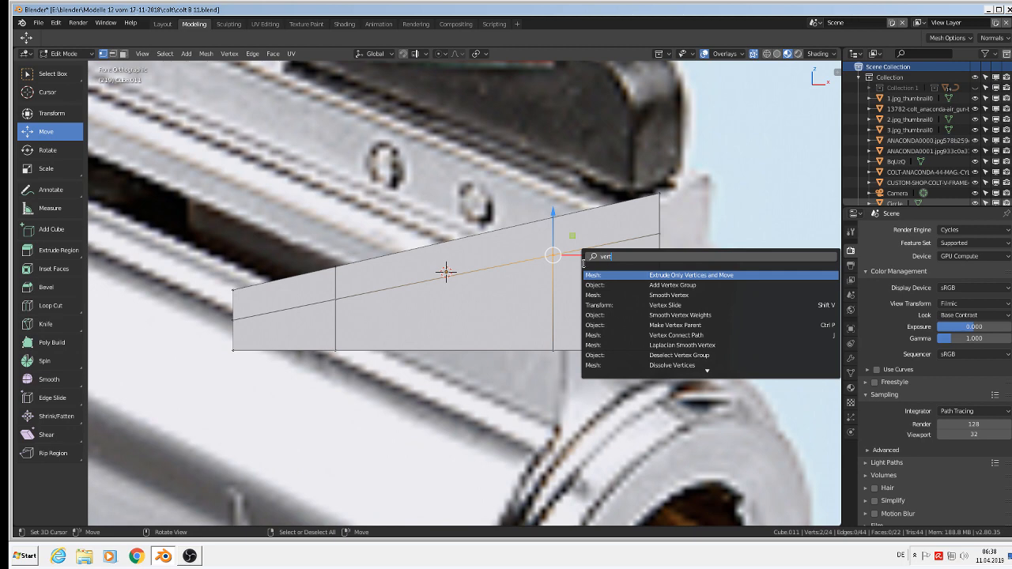
type("rt")
left_click(615, 305)
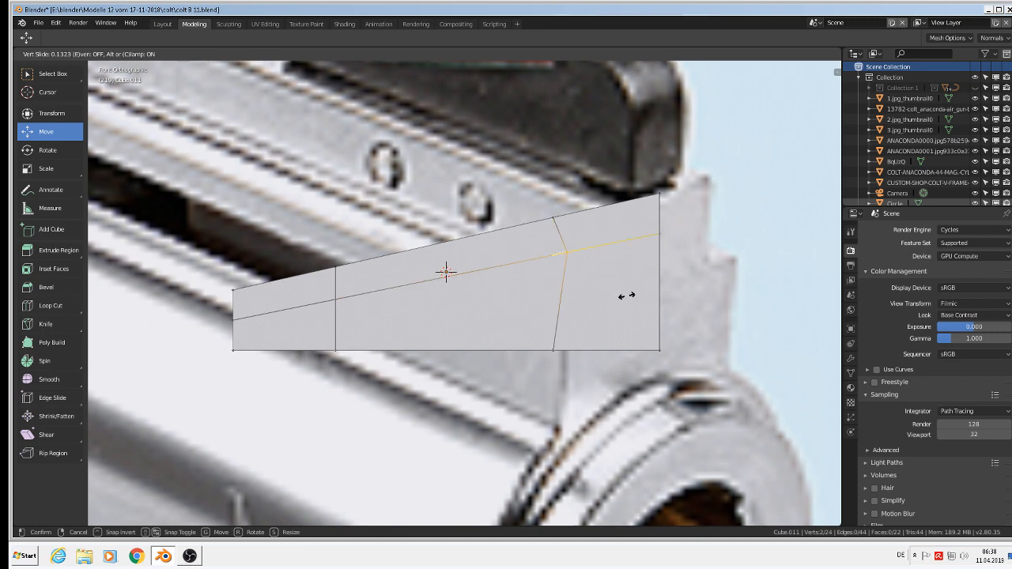
left_click(626, 295)
Step: Vertex-slide the middle vertex pair of the low-end vertical loop toward the low end with a factor of about 0.075
scroll(354, 283, "down", 3)
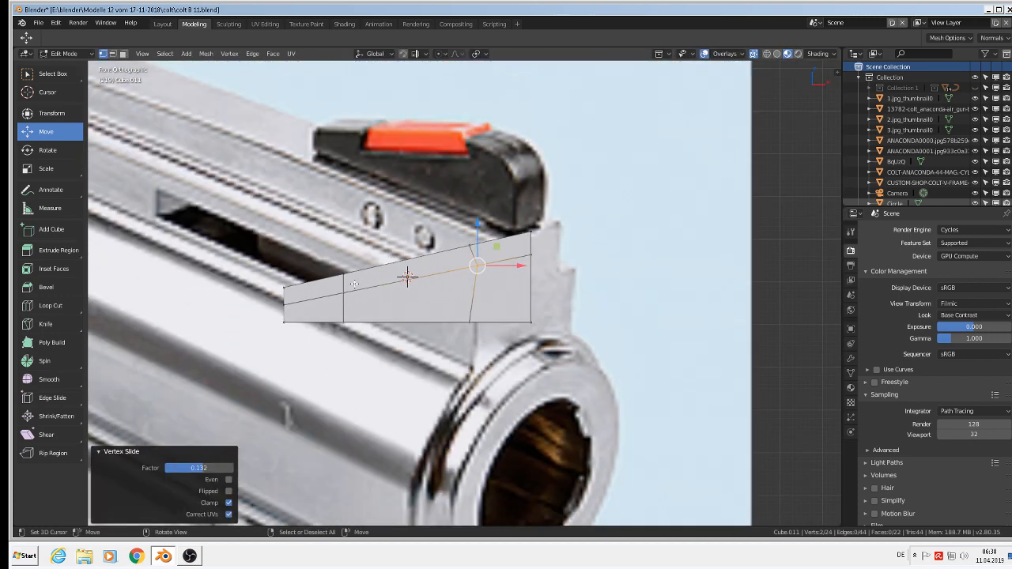
scroll(423, 288, "up", 3)
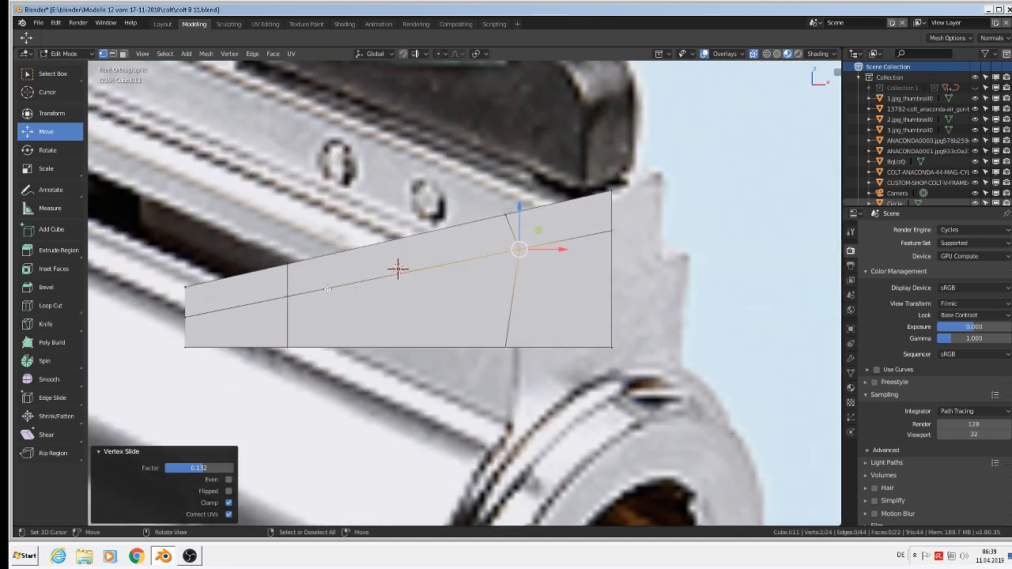
key("a")
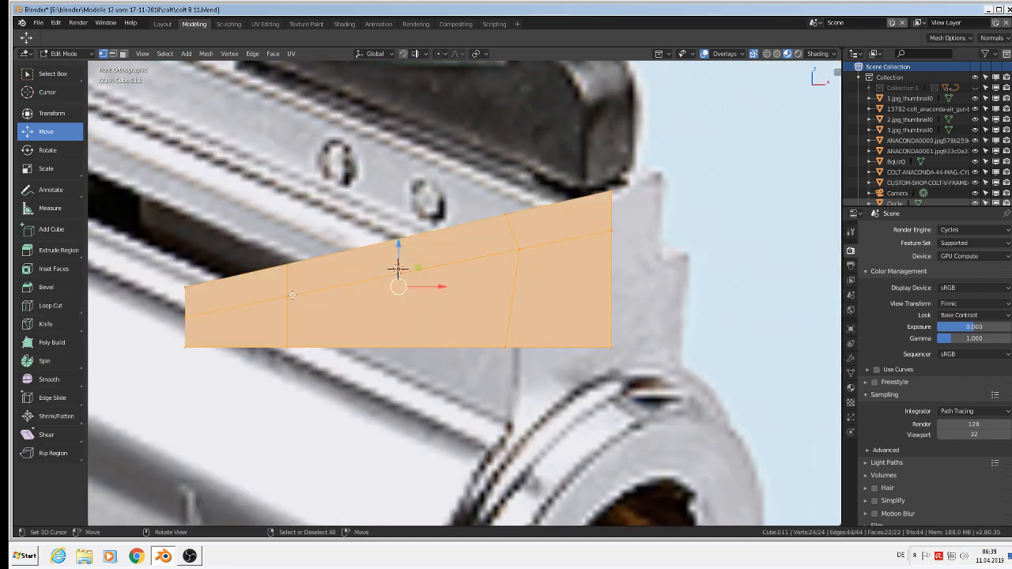
key("alt+a")
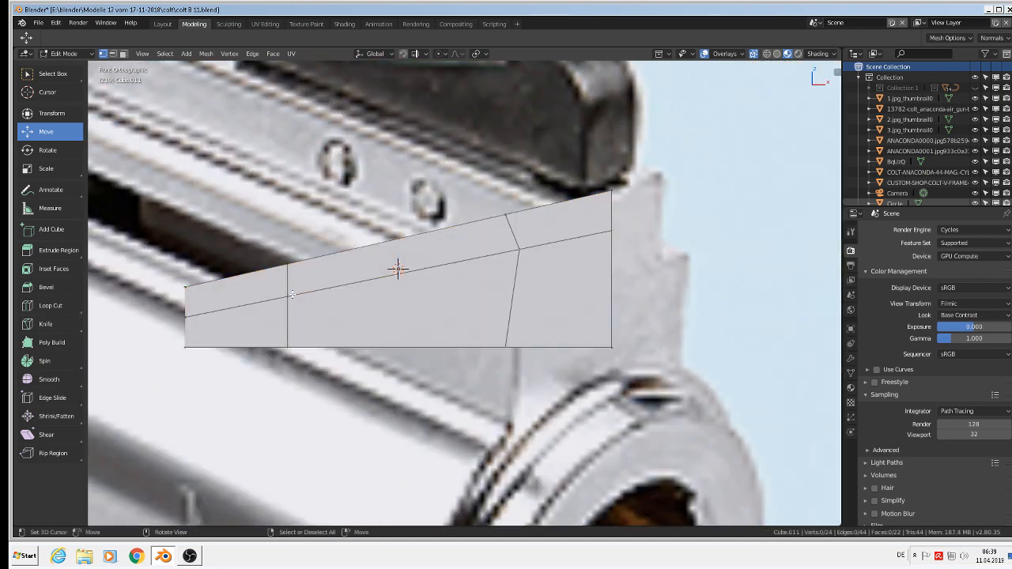
left_click(290, 297)
key("F3")
left_click(318, 317)
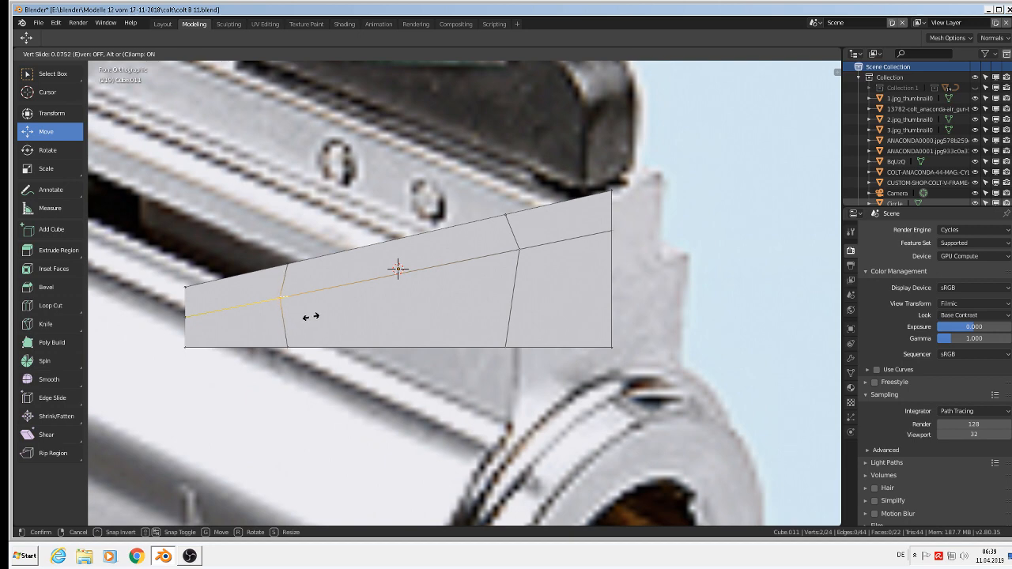
left_click(311, 317)
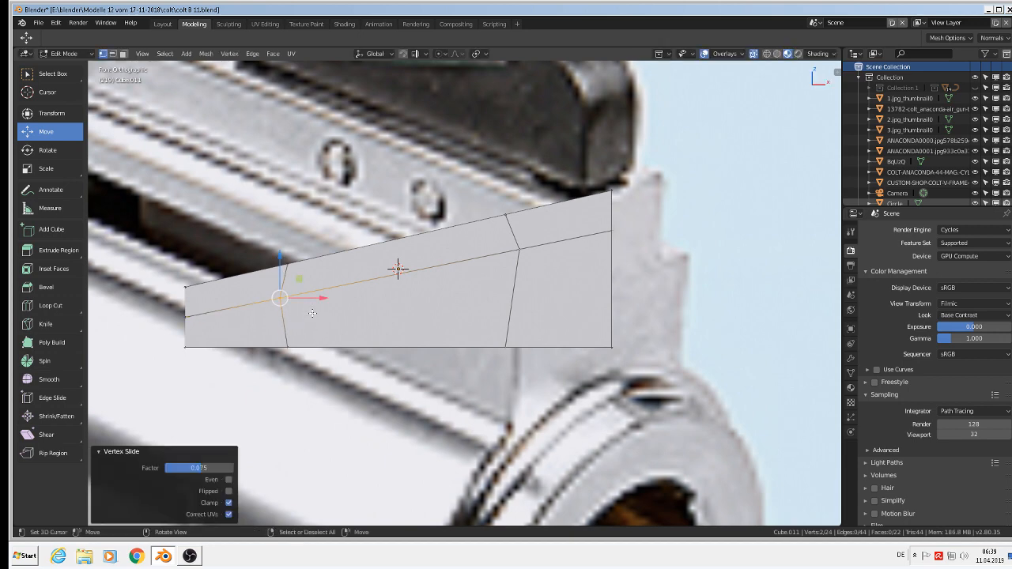
key("space")
scroll(340, 257, "down", 3)
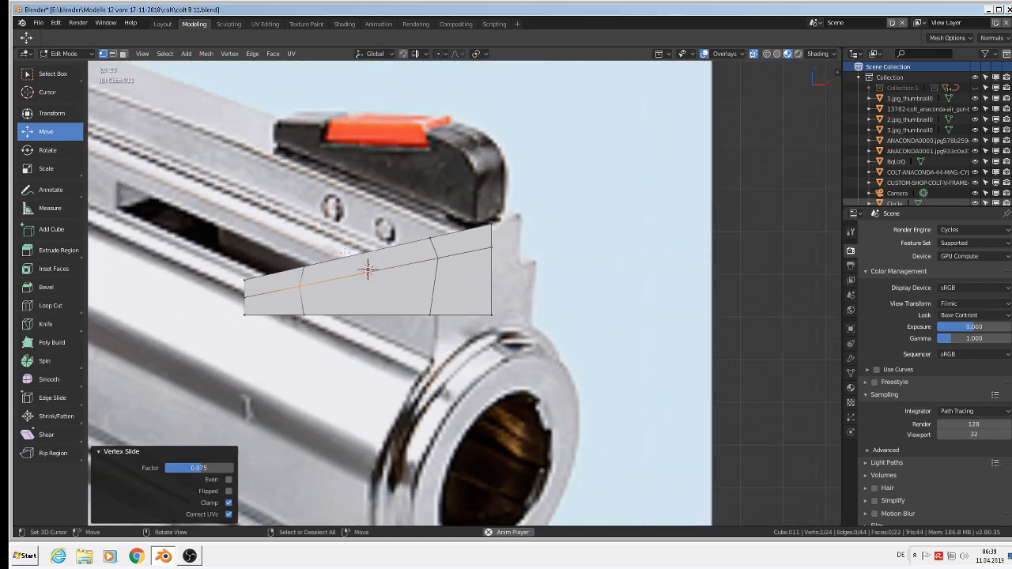
middle_click_drag(330, 260, 304, 261)
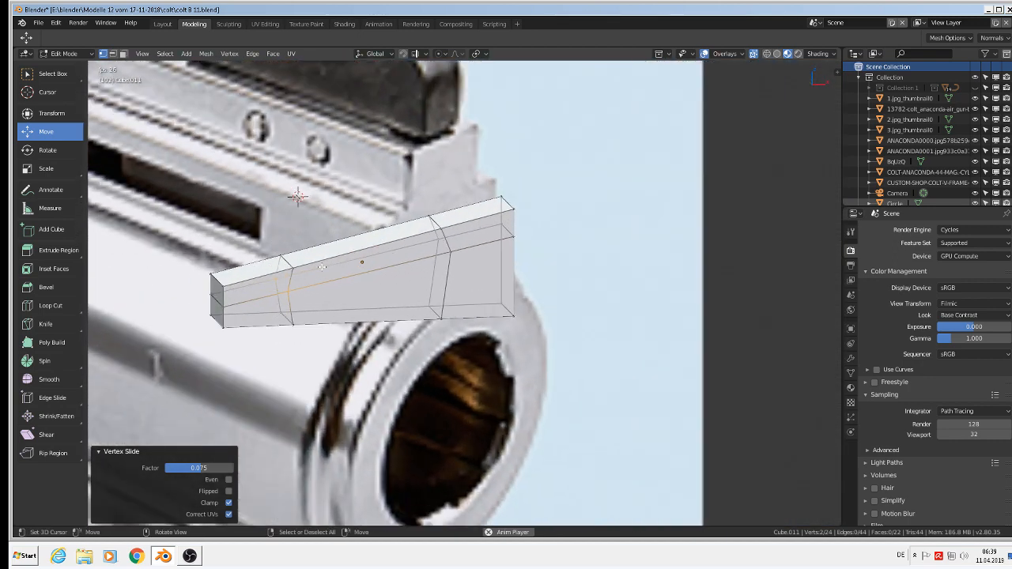
scroll(305, 261, "up", 2)
scroll(306, 261, "down", 4)
scroll(319, 261, "up", 3)
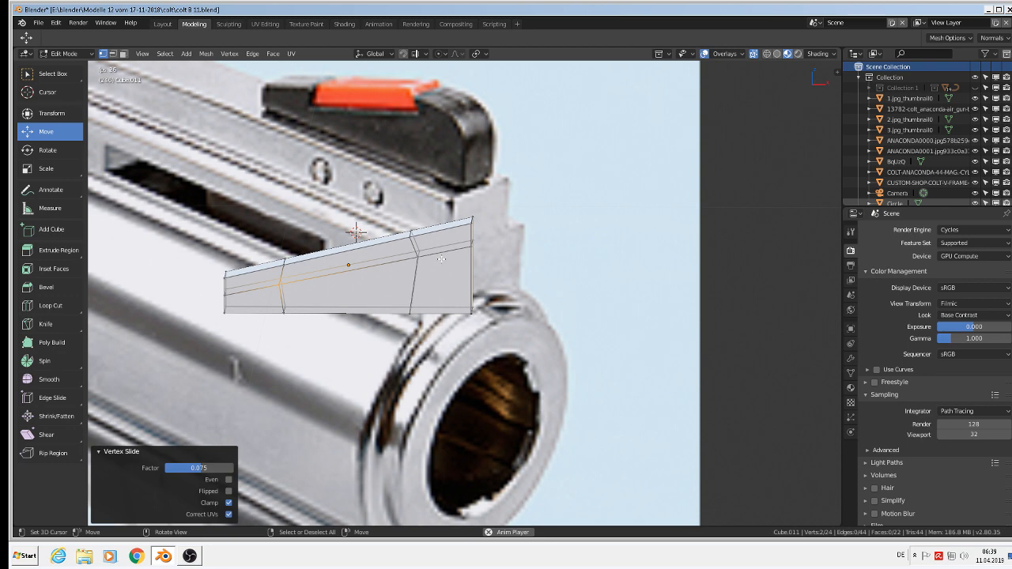
Step: Select the whole wedge, switch to edge selection and circle-deselect the side edges around both vertical loops' middle vertices
key("a")
scroll(427, 265, "up", 2)
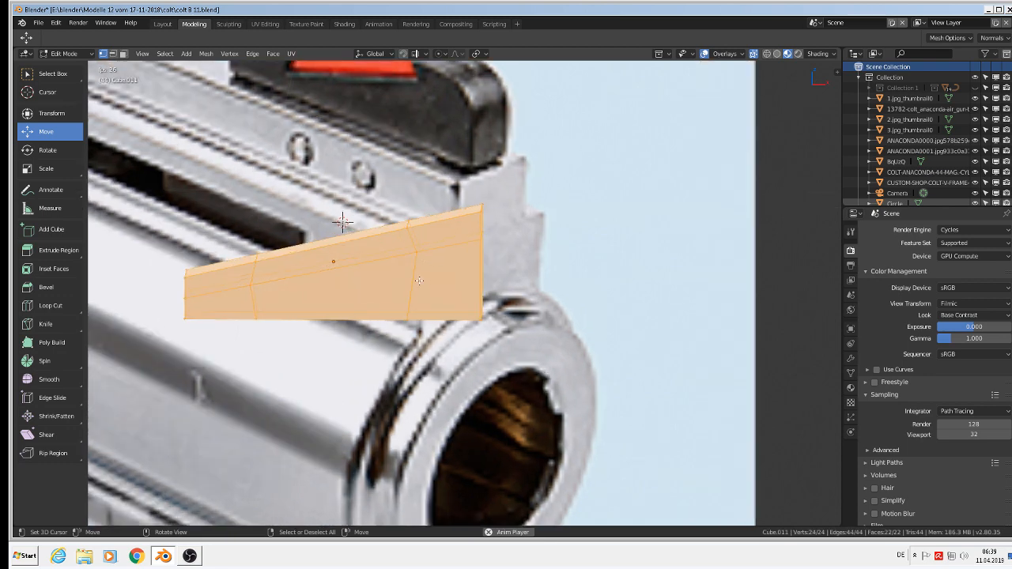
middle_click_drag(403, 281, 387, 278)
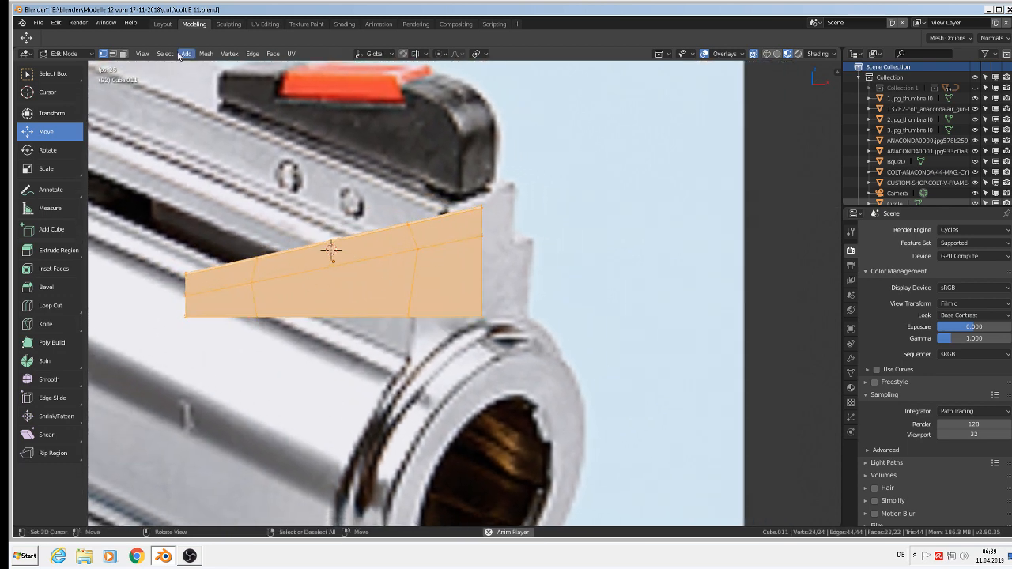
key("c")
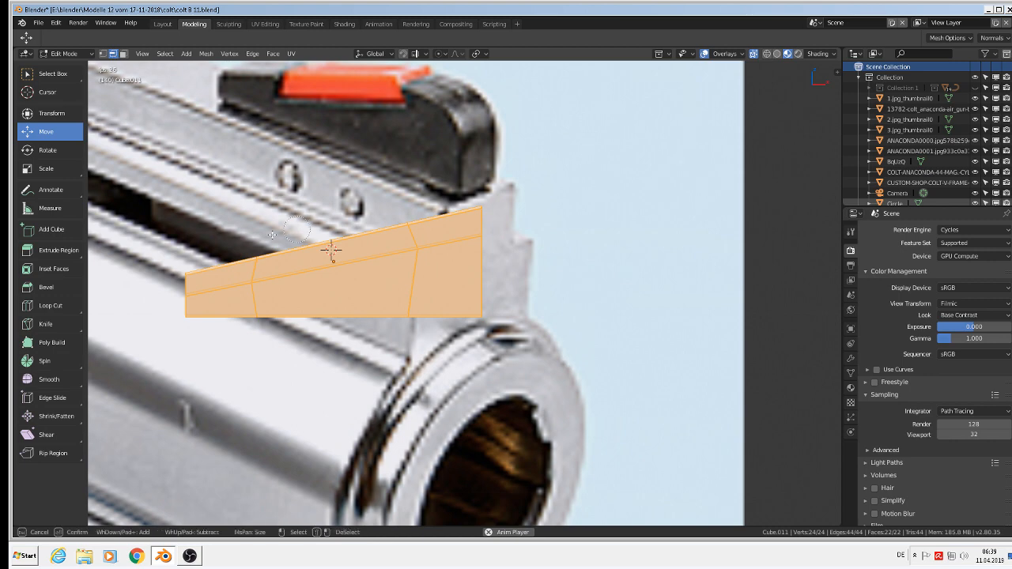
middle_click_drag(261, 290, 268, 294)
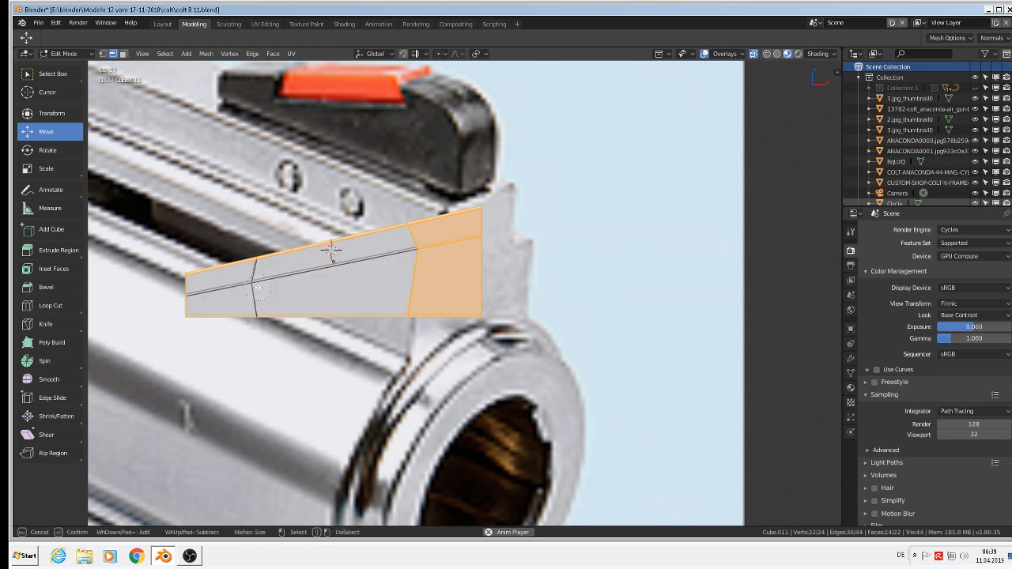
middle_click(414, 254)
right_click(414, 254)
middle_click_drag(415, 256, 411, 288)
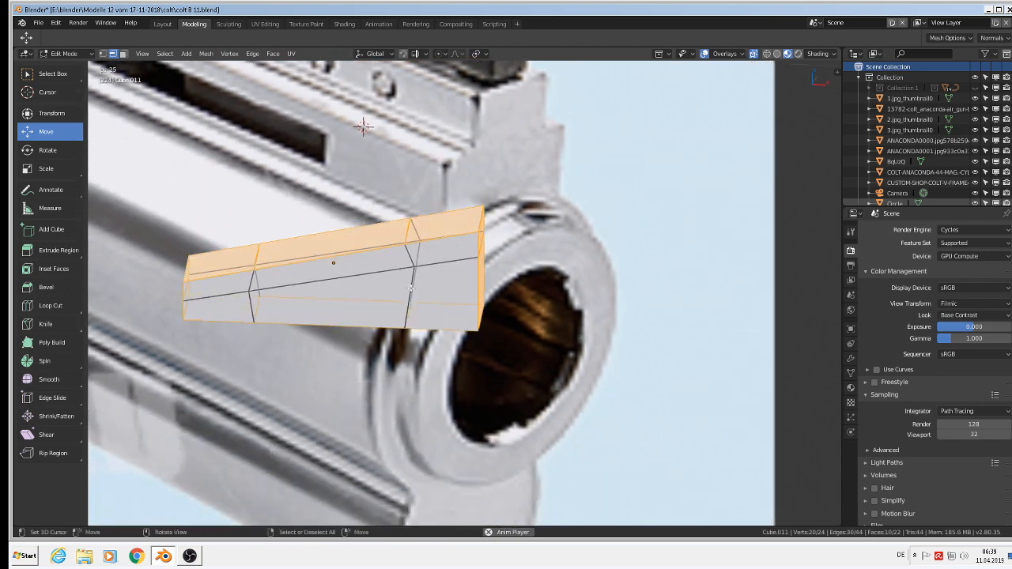
Step: Deselect the vertical loops' cross edges on the top and the lengthwise loop's edges on the end faces and middle section
right_click(411, 229, "shift")
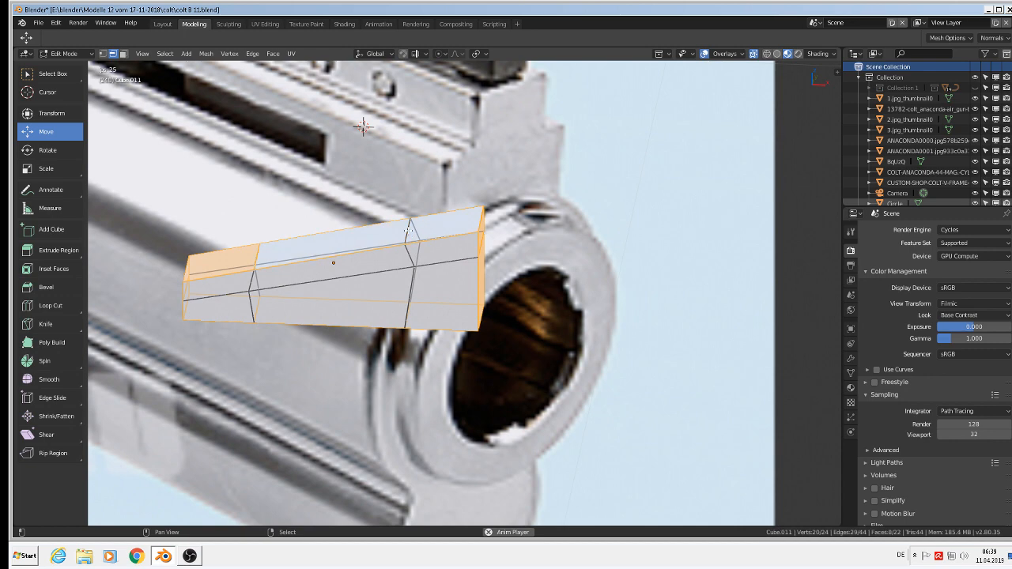
right_click(257, 255, "shift")
middle_click_drag(272, 261, 293, 229)
right_click(249, 274, "shift")
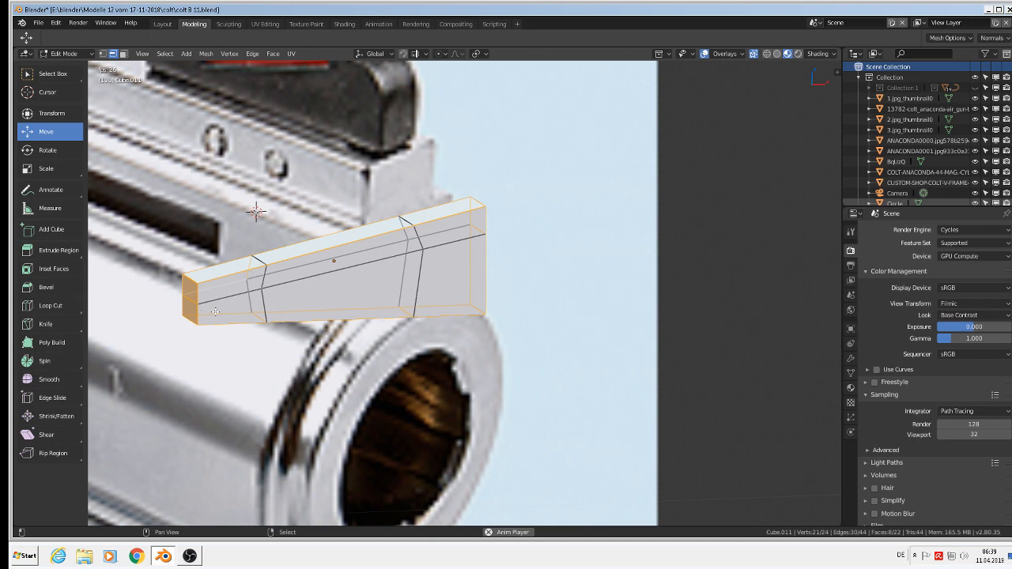
right_click(190, 302, "alt+shift")
right_click(190, 302, "shift")
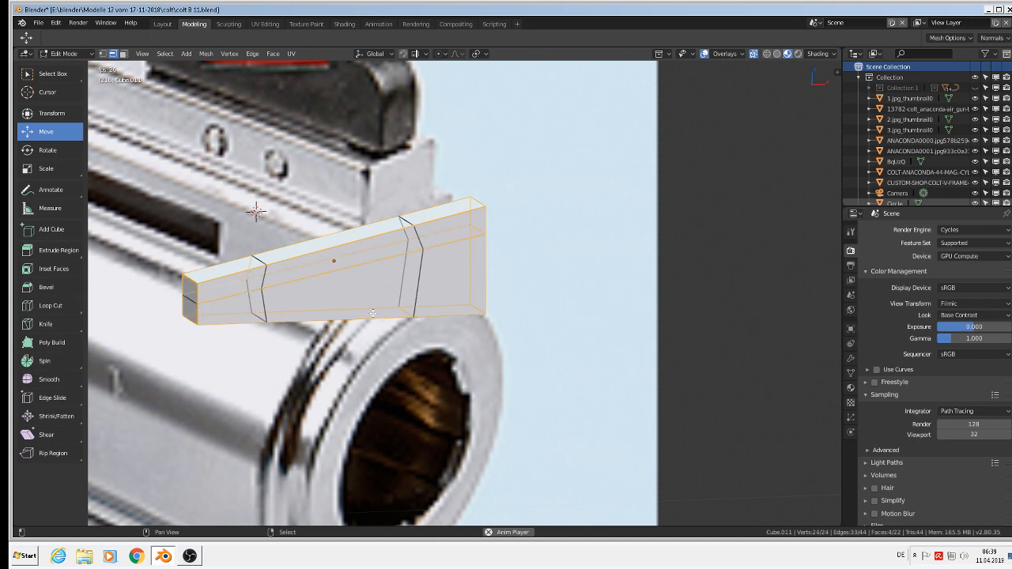
middle_click_drag(551, 238, 495, 229)
right_click(438, 262, "shift")
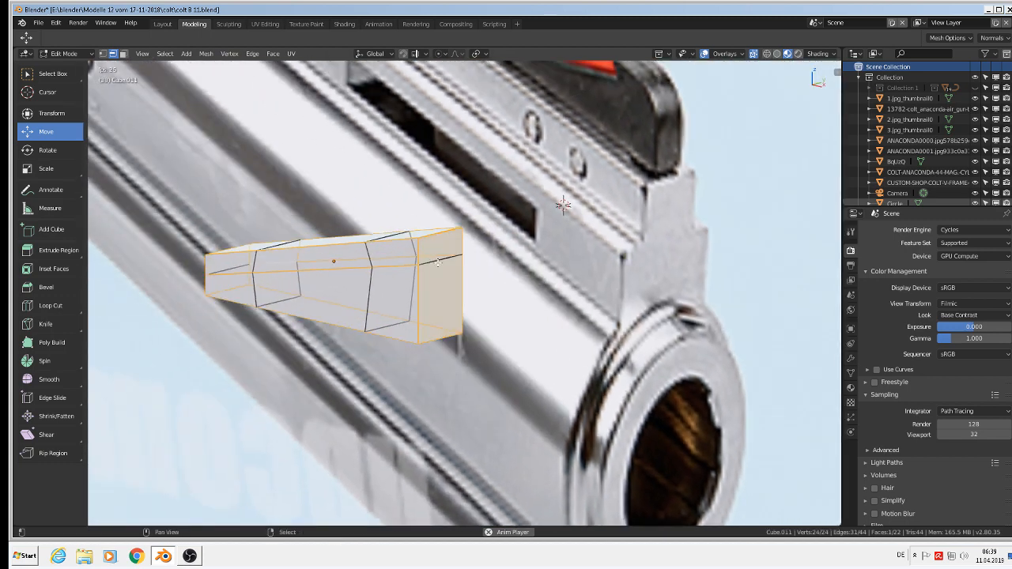
right_click(346, 270, "shift")
middle_click_drag(340, 271, 451, 285)
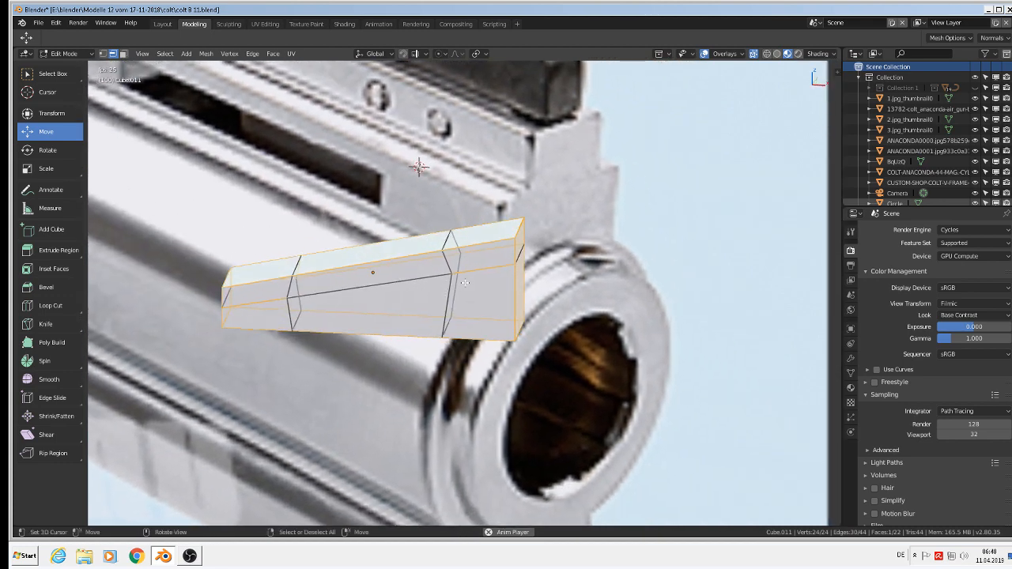
left_click(405, 264, "shift")
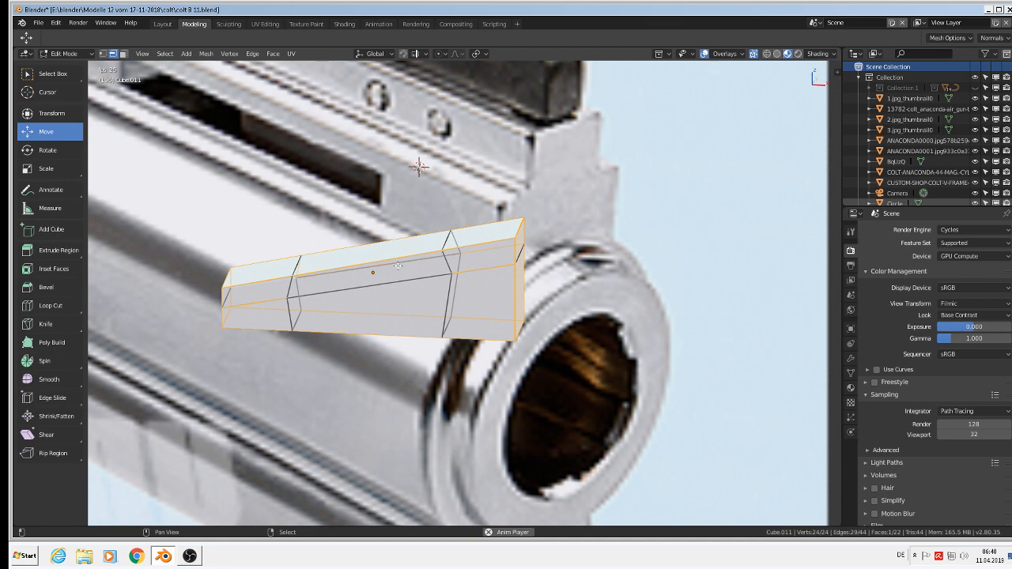
scroll(396, 266, "down", 3)
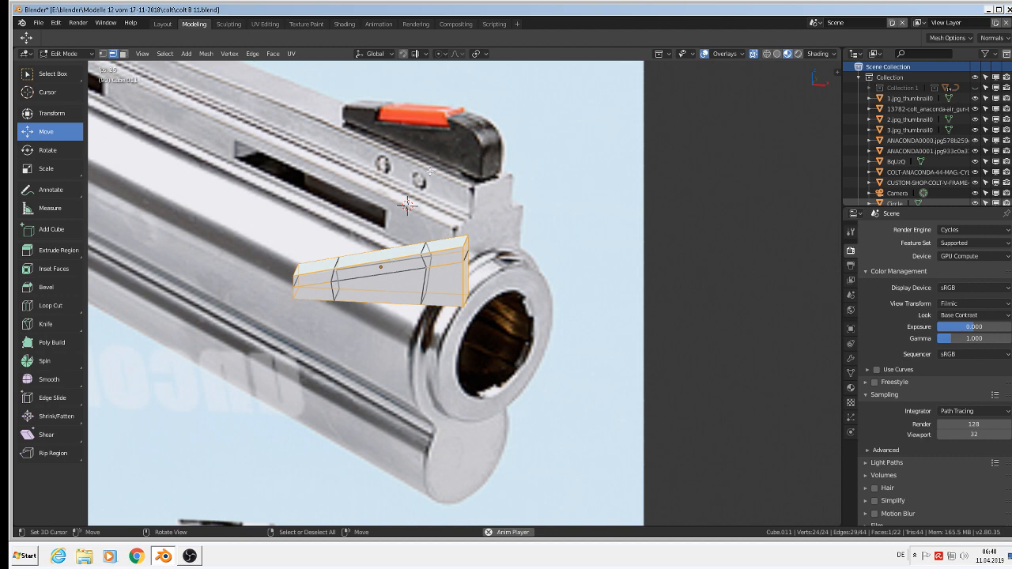
Step: Delete the two long top edges of the middle section between the vertical loops to open a notch
left_click(370, 259)
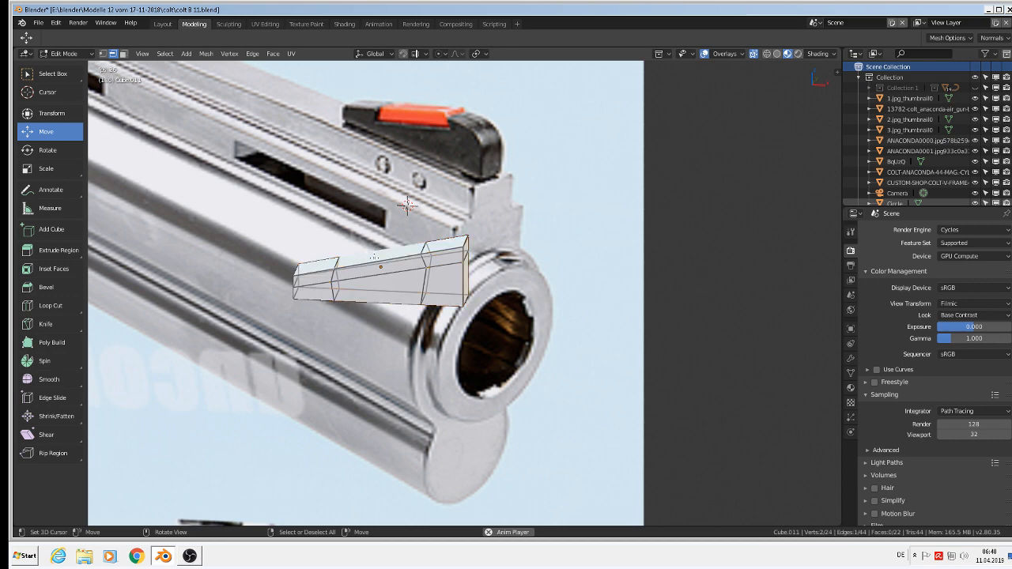
scroll(378, 249, "up", 3)
left_click(362, 265, "shift")
key("x")
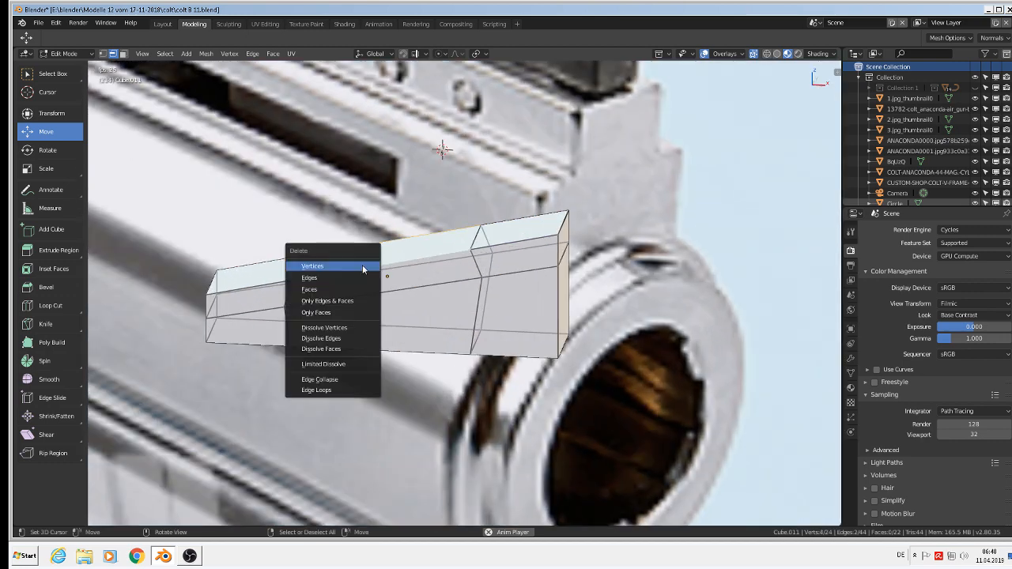
left_click(357, 217)
Step: Fill the notch's open floor with a face between its two long edges
middle_click_drag(378, 278, 403, 281)
left_click(404, 281, "shift")
left_click(404, 282, "shift")
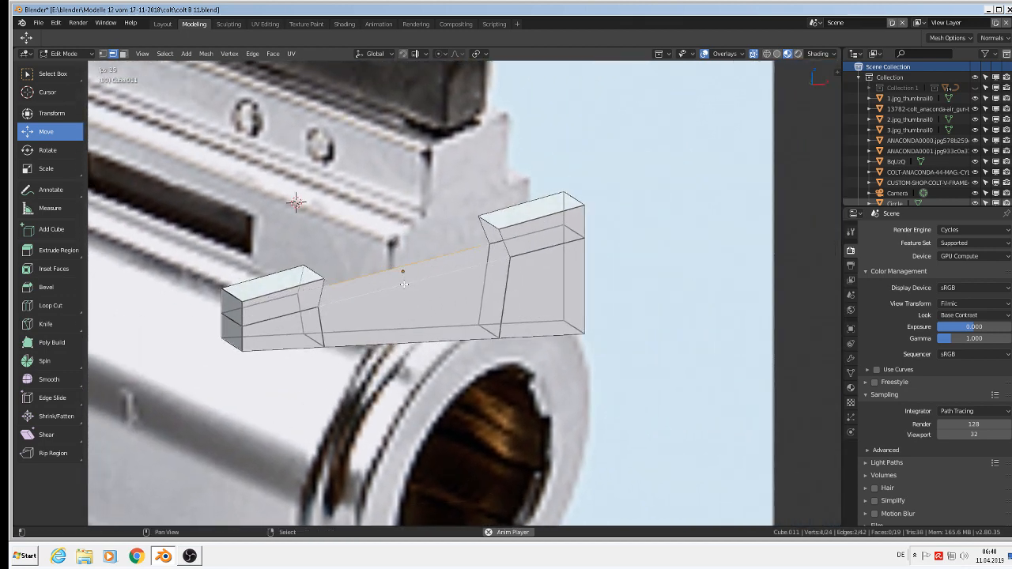
key("f")
Step: Close the two slanted end walls of the notch with new faces
left_click(306, 276)
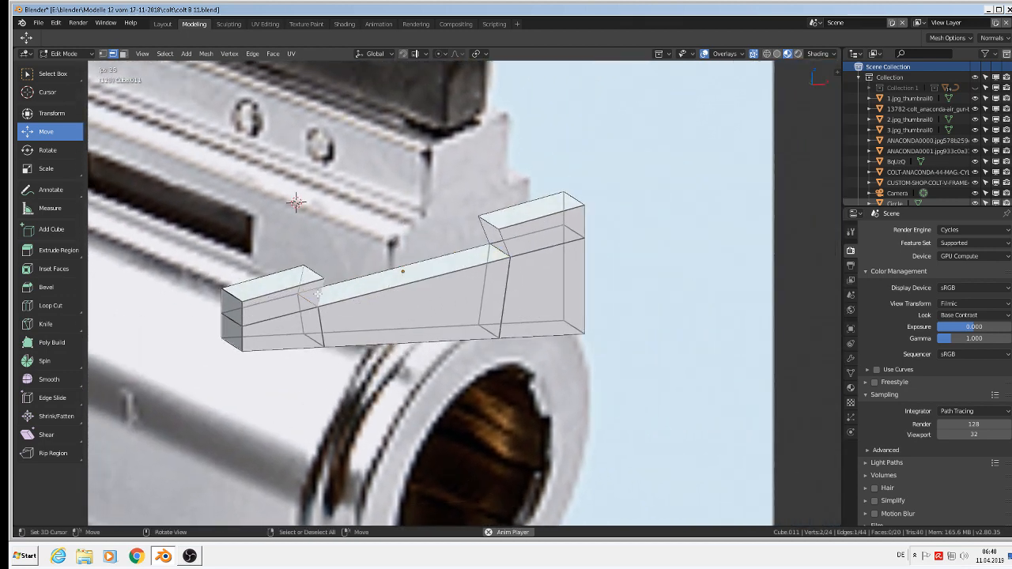
key("f")
left_click(491, 234)
key("f")
left_click(503, 242)
Step: Duplicate the notch's floor face and its two slanted end-wall faces in place
middle_click_drag(503, 242, 471, 248)
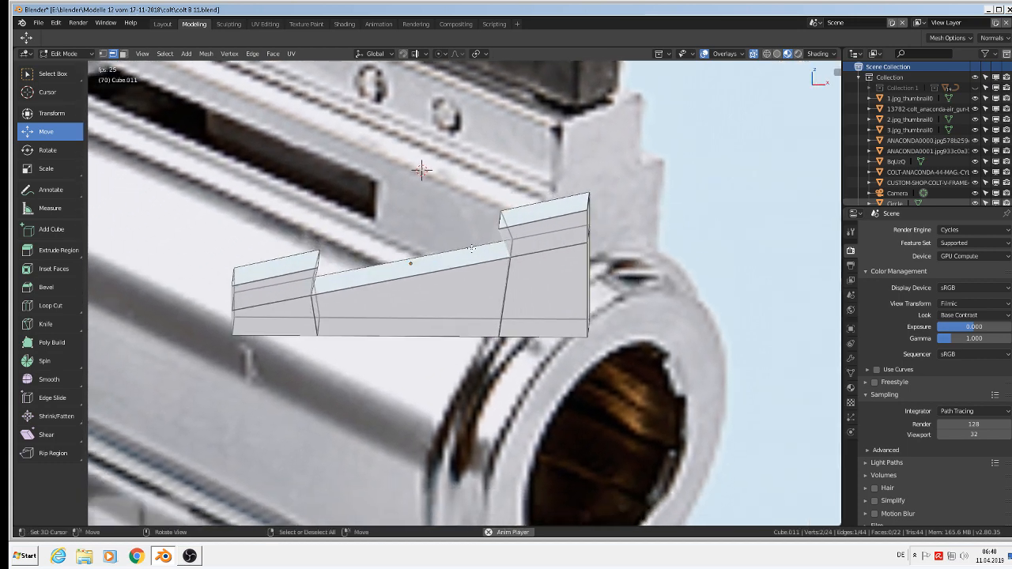
middle_click_drag(441, 293, 425, 288)
scroll(352, 422, "down", 1)
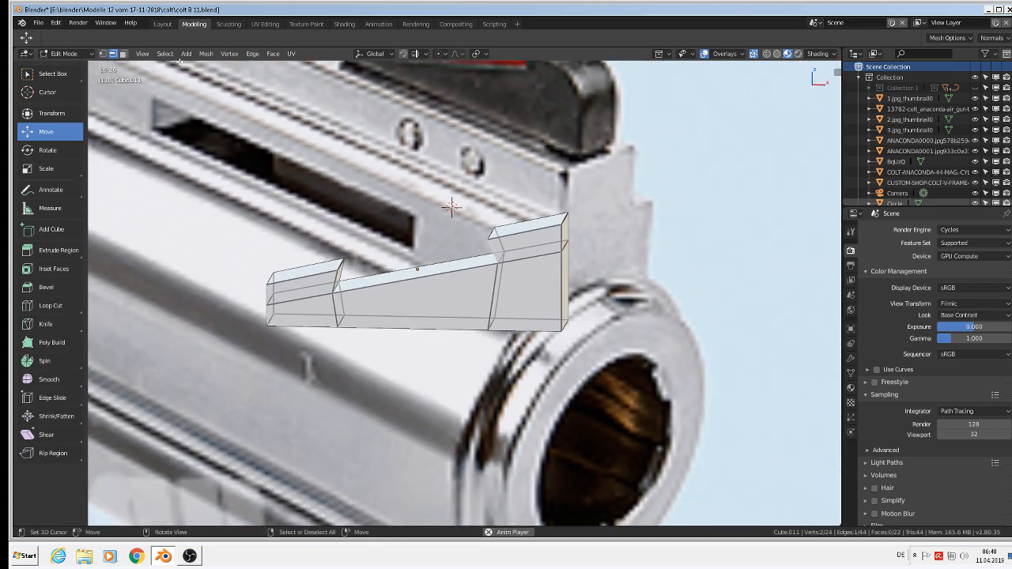
left_click(123, 55)
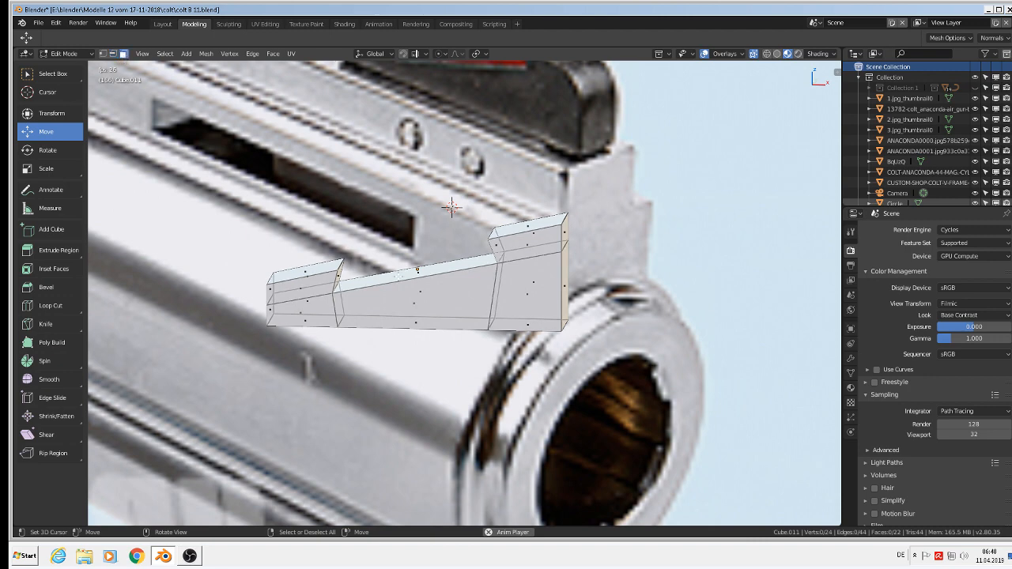
left_click(412, 270)
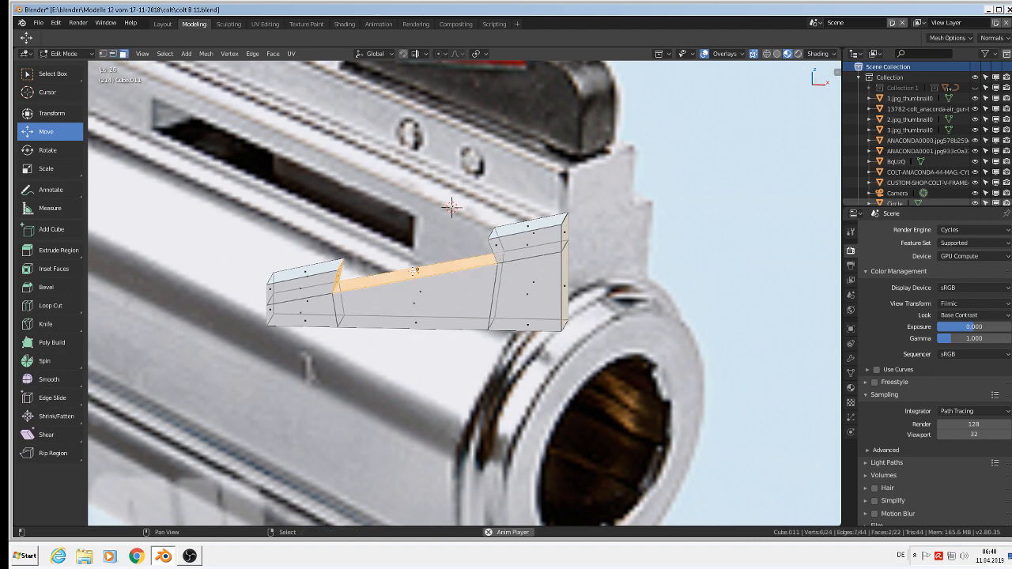
middle_click_drag(412, 270, 460, 285)
right_click(493, 245, "shift")
key("shift+d")
right_click(460, 285)
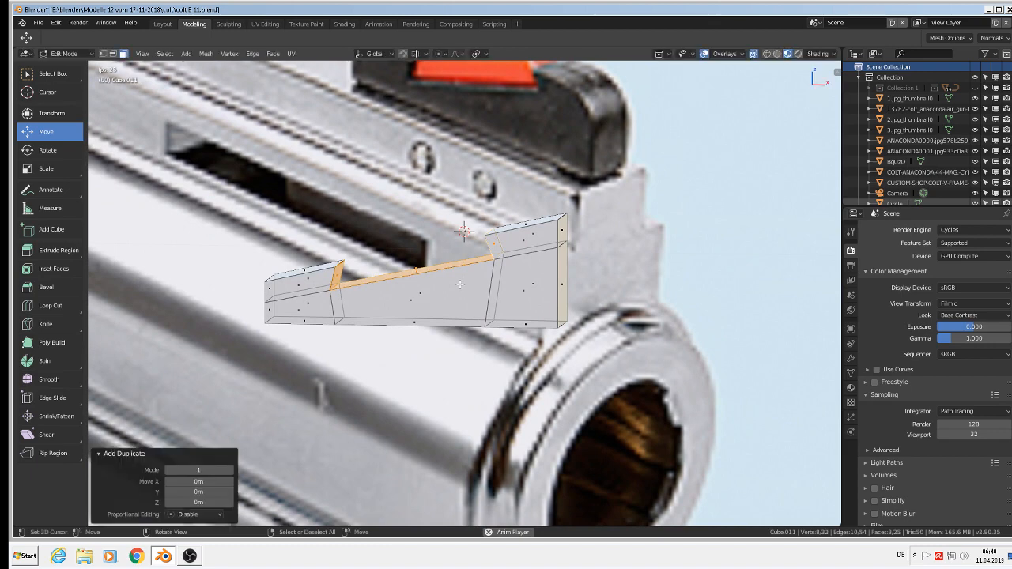
Step: Raise the duplicated notch faces 0.014 m along the Z axis, above the sight body
key("g")
key("z")
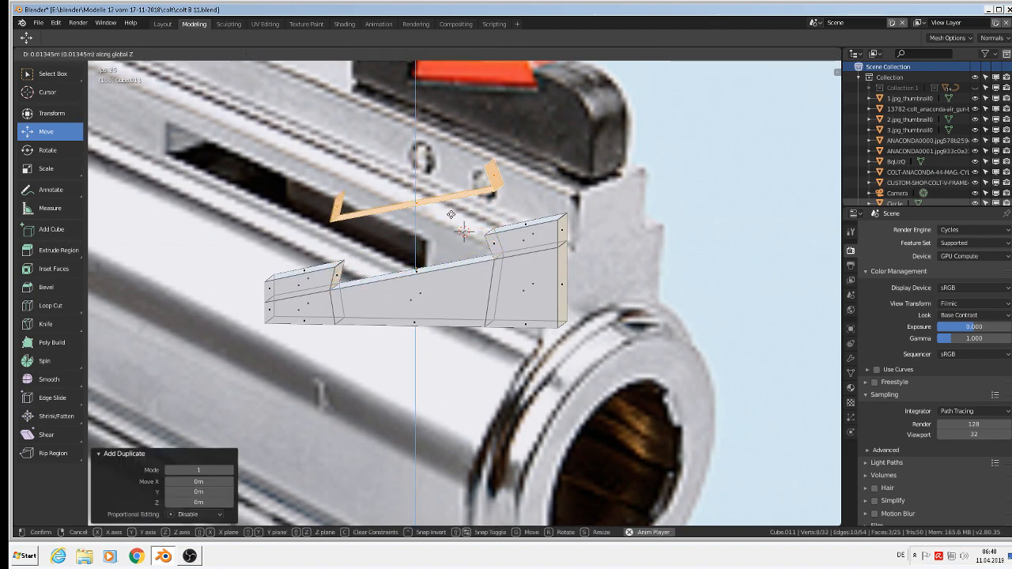
left_click(450, 213)
middle_click_drag(450, 213, 435, 237)
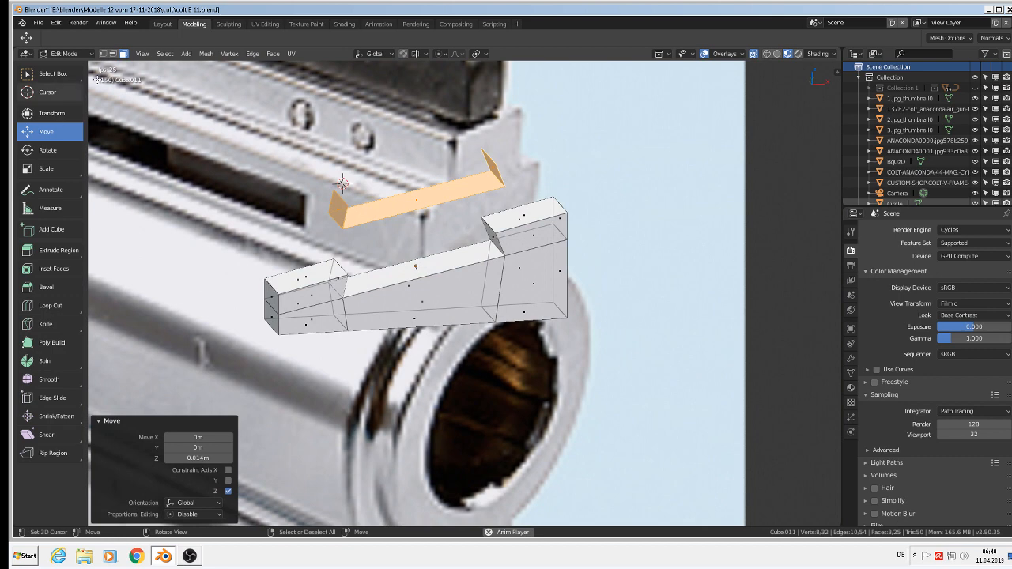
Step: Close the raised duplicate into a solid bar by filling its open top and both long sides with faces
left_click(114, 54)
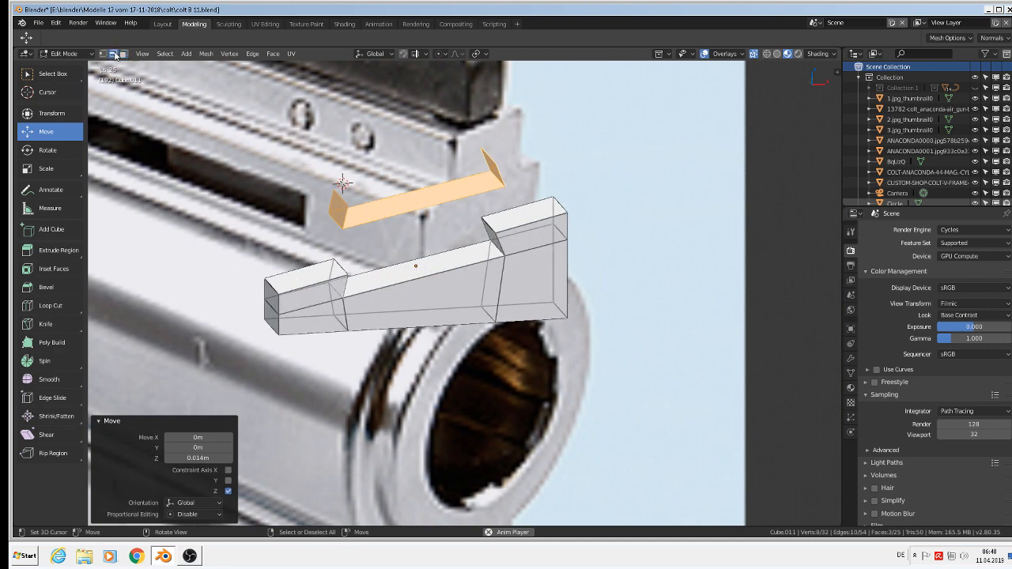
right_click(336, 194)
right_click(493, 157, "shift")
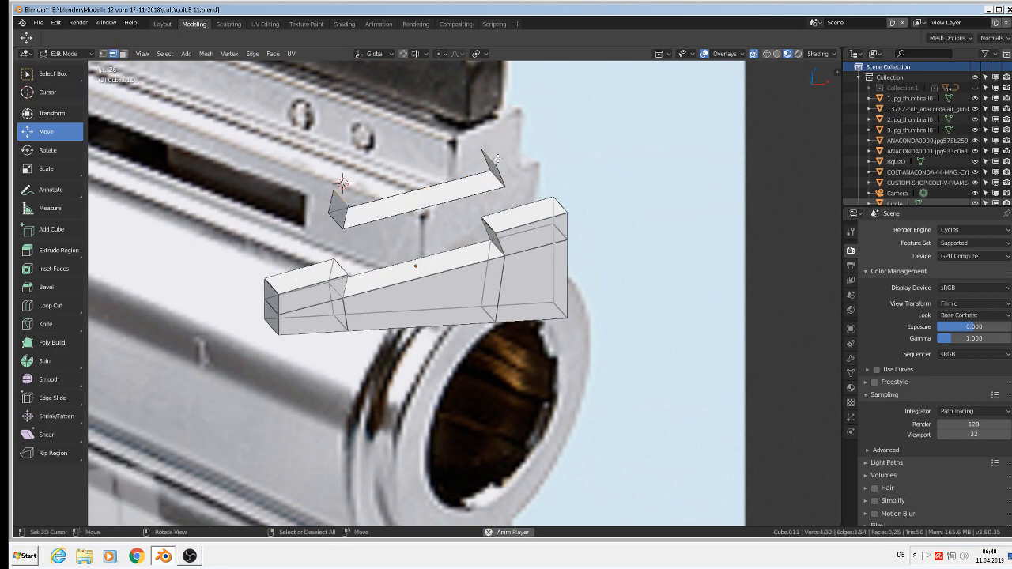
key("f")
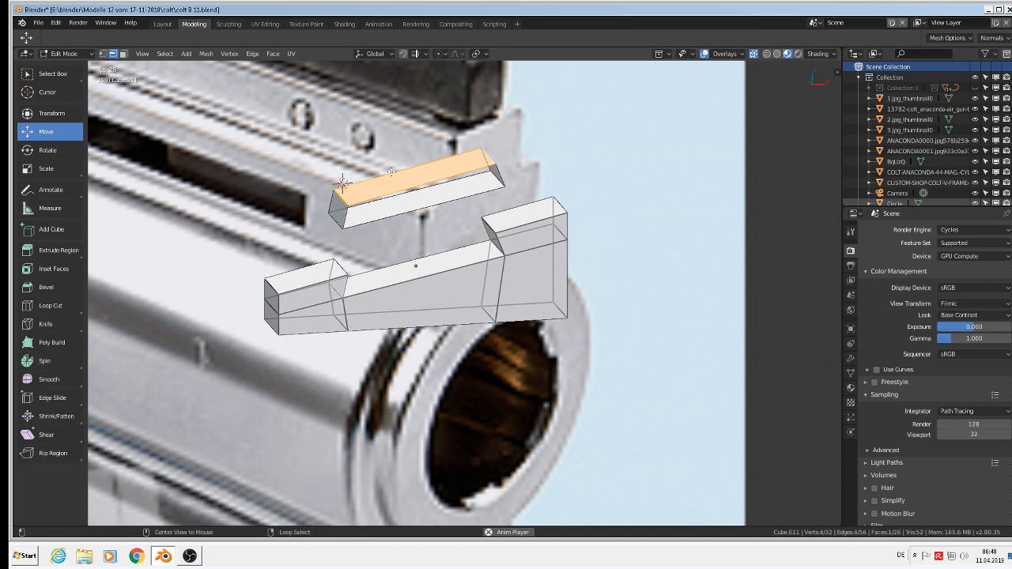
key("f")
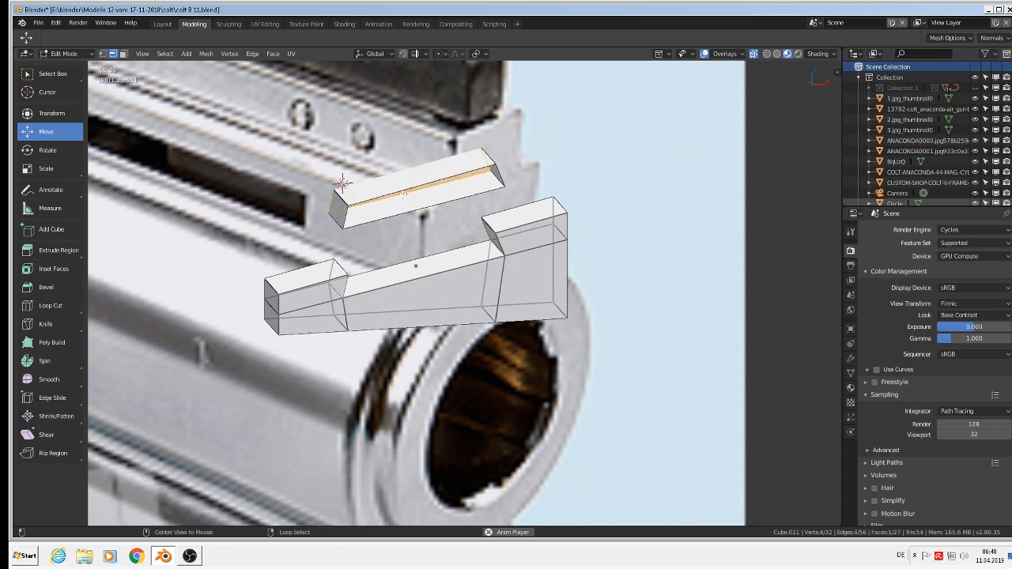
right_click(399, 190, "alt")
key("f")
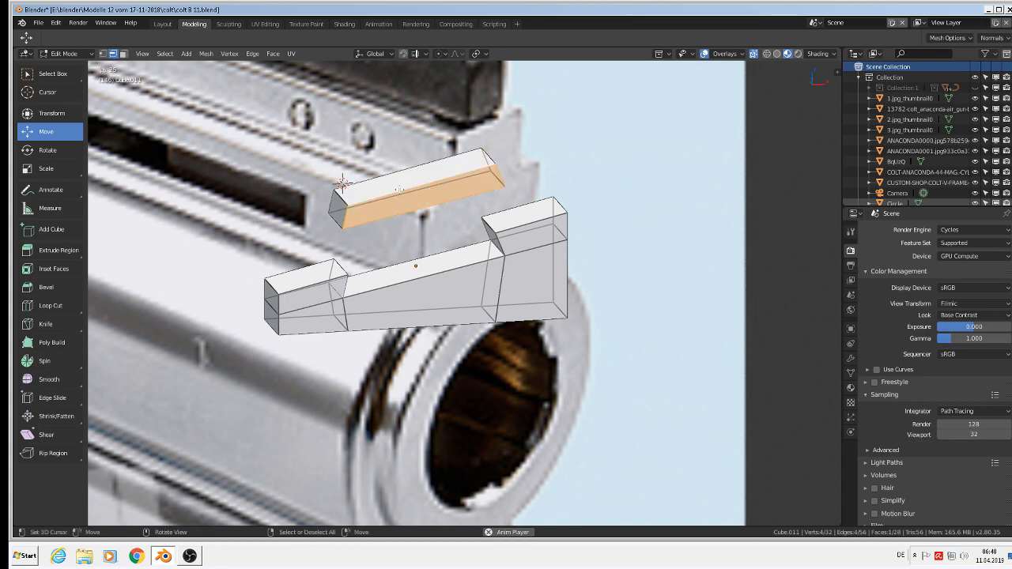
key("a")
key("alt+a")
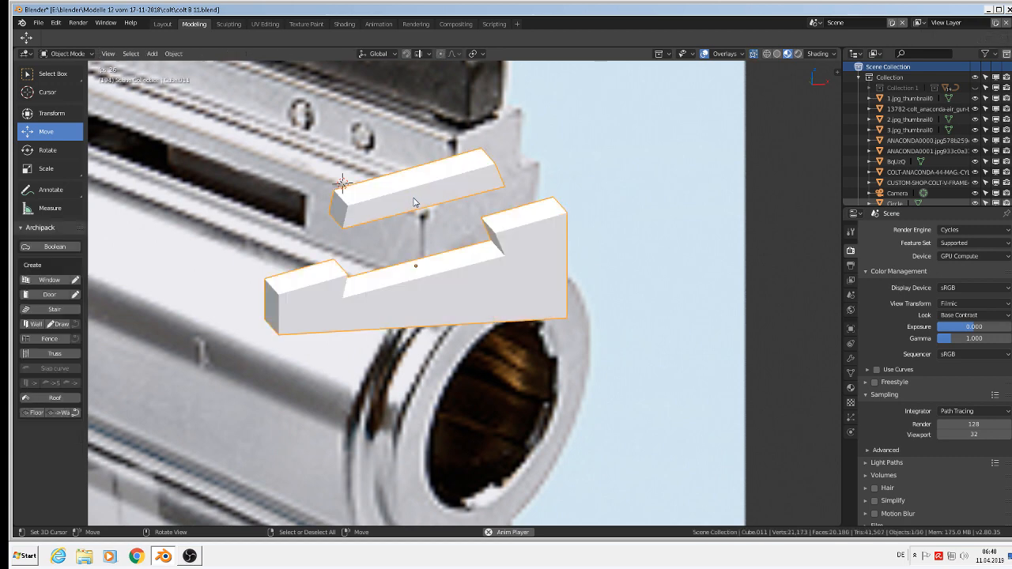
Step: Select the whole raised insert bar and scale it uniformly to 0.944
key("a")
key("alt+a")
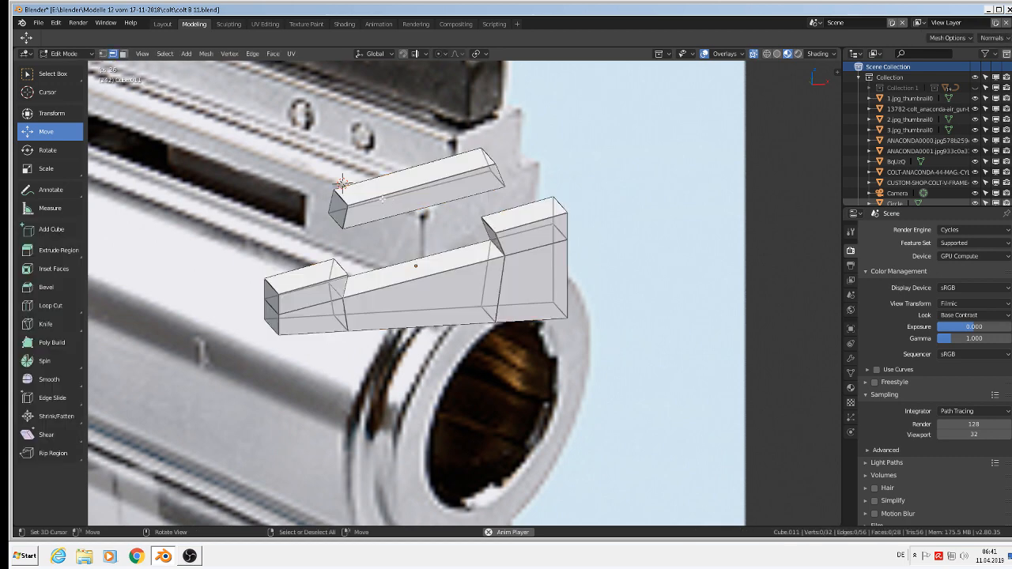
key("l")
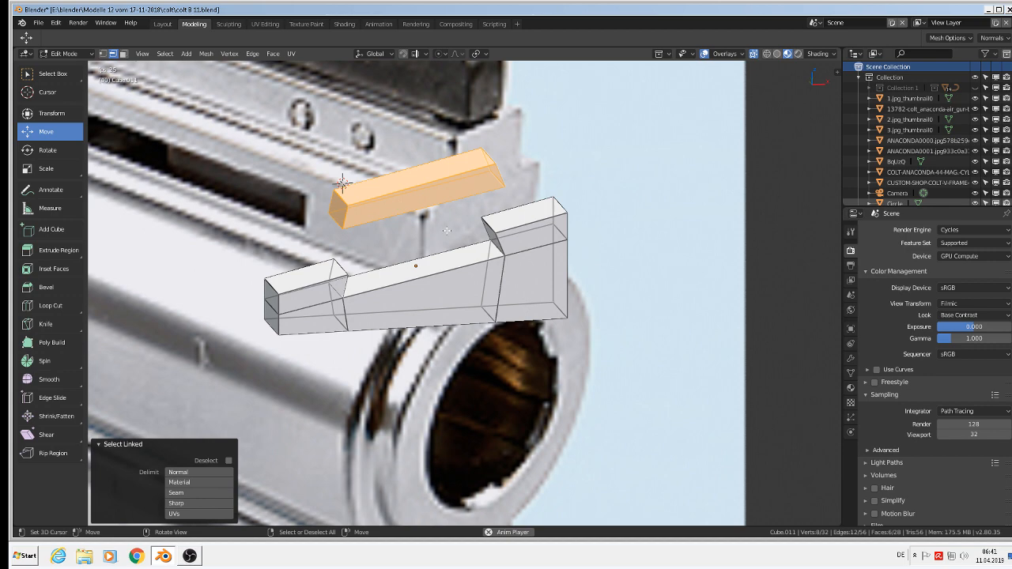
scroll(280, 162, "up", 3)
scroll(373, 199, "up", 2)
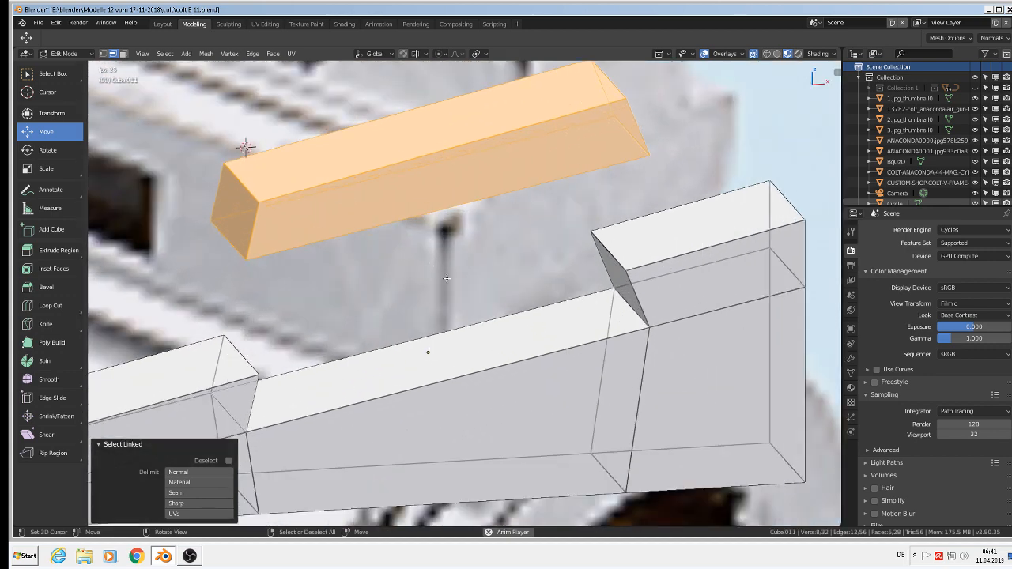
key("s")
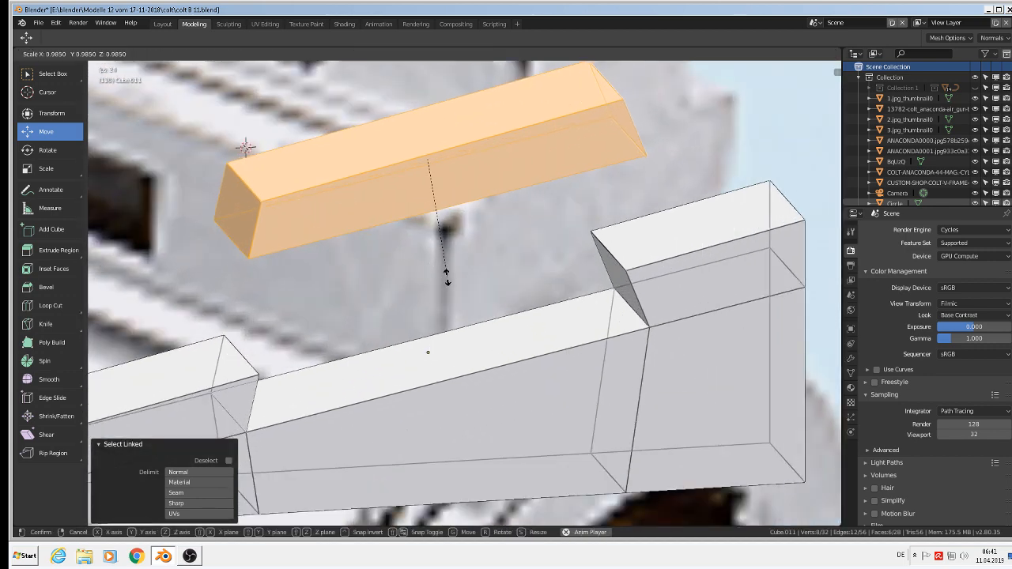
left_click(445, 272)
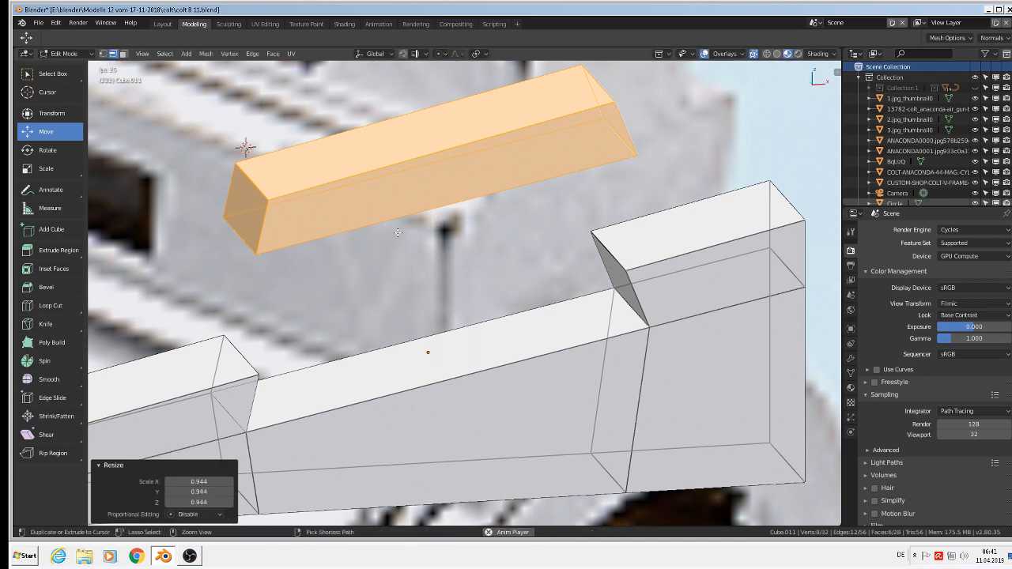
Step: Bevel all edges of the insert bar with an amount of 0.016 and 3 segments
key("ctrl+b")
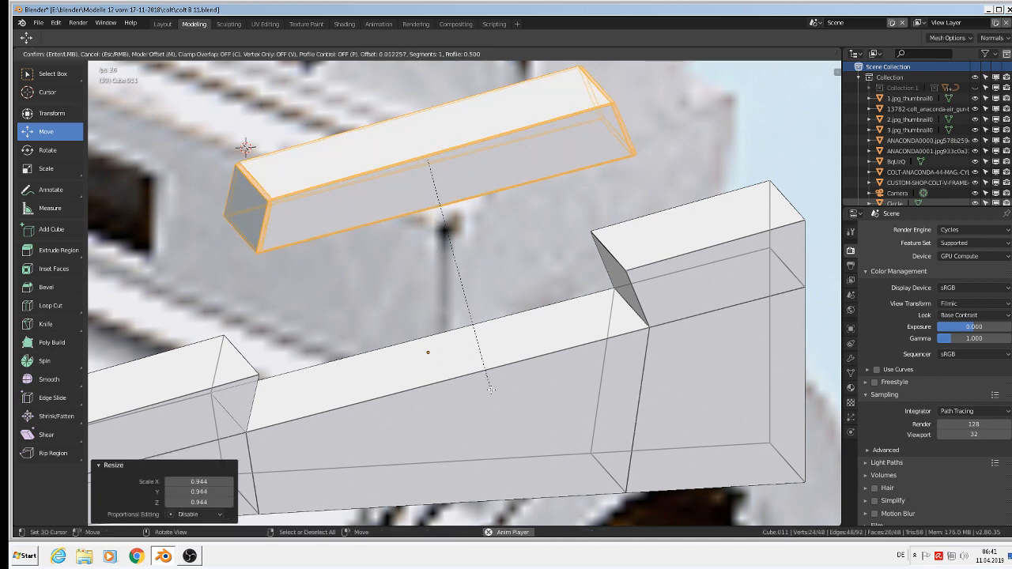
scroll(490, 379, "up", 1)
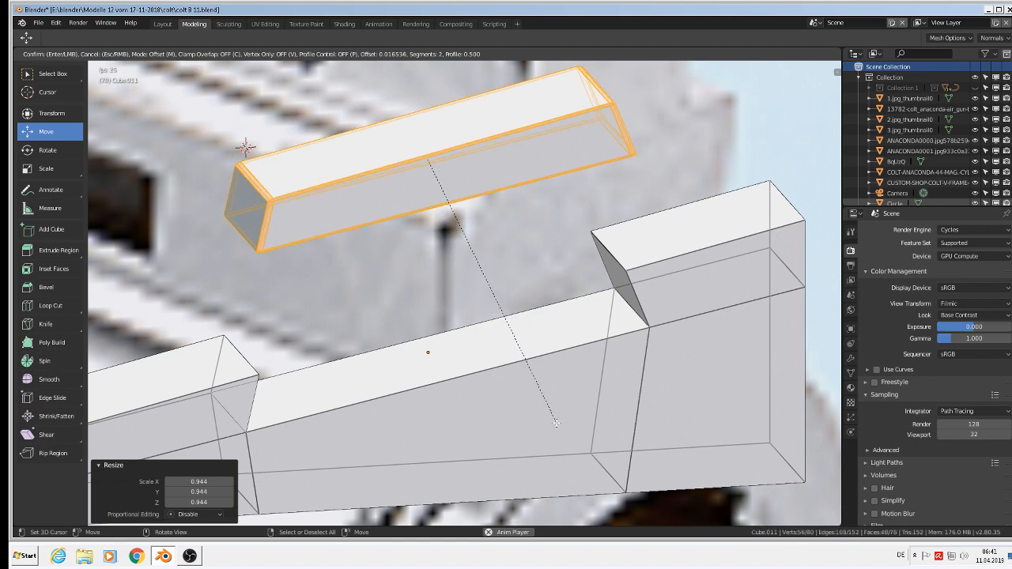
scroll(553, 420, "up", 1)
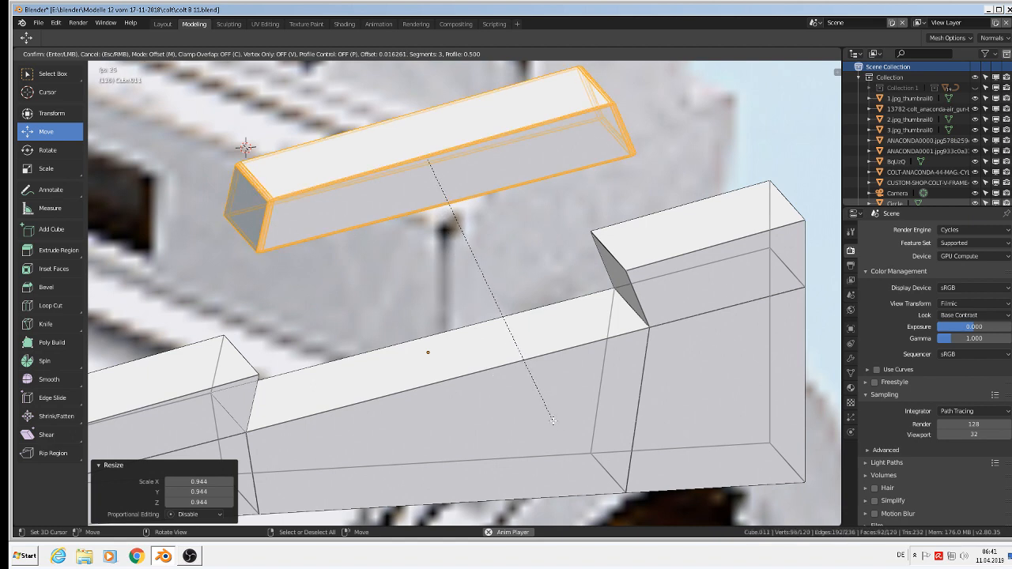
left_click(551, 420)
scroll(529, 330, "down", 3)
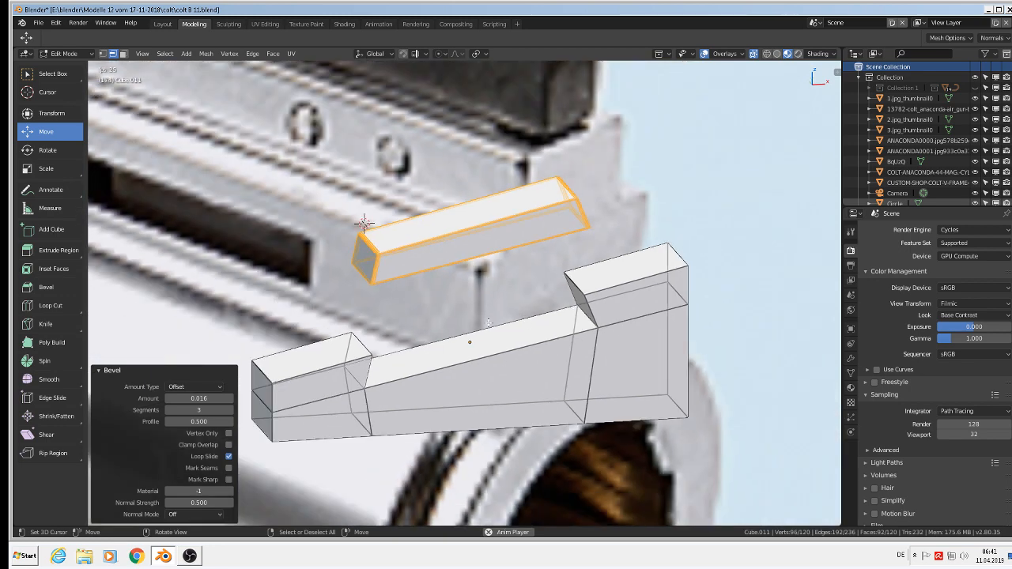
Step: Select the whole sight body, excluding the loop edges across its low block's end face, sides and underside
middle_click_drag(418, 330, 456, 256, "shift")
scroll(456, 256, "up", 2)
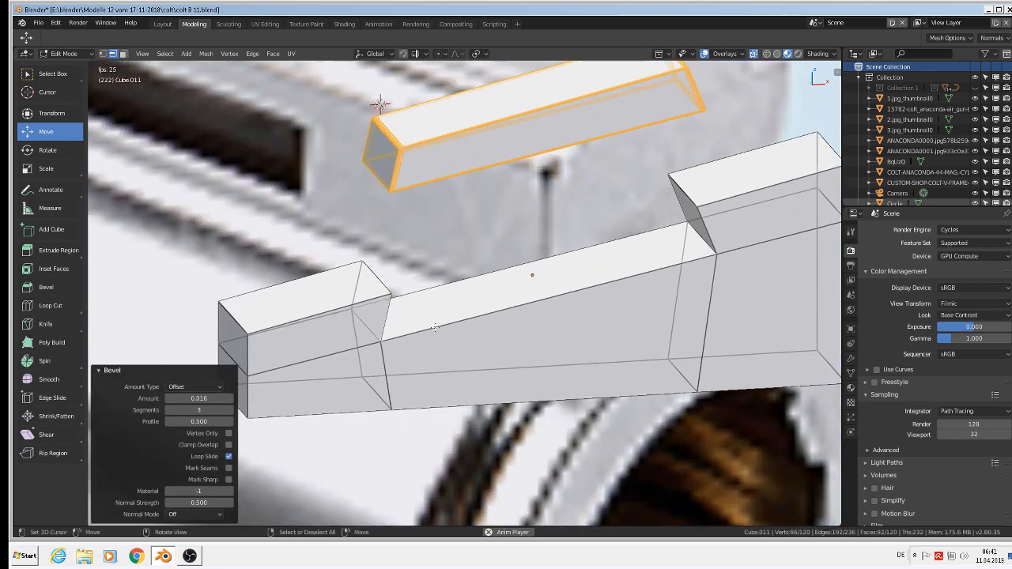
middle_click_drag(371, 300, 482, 333)
key("a")
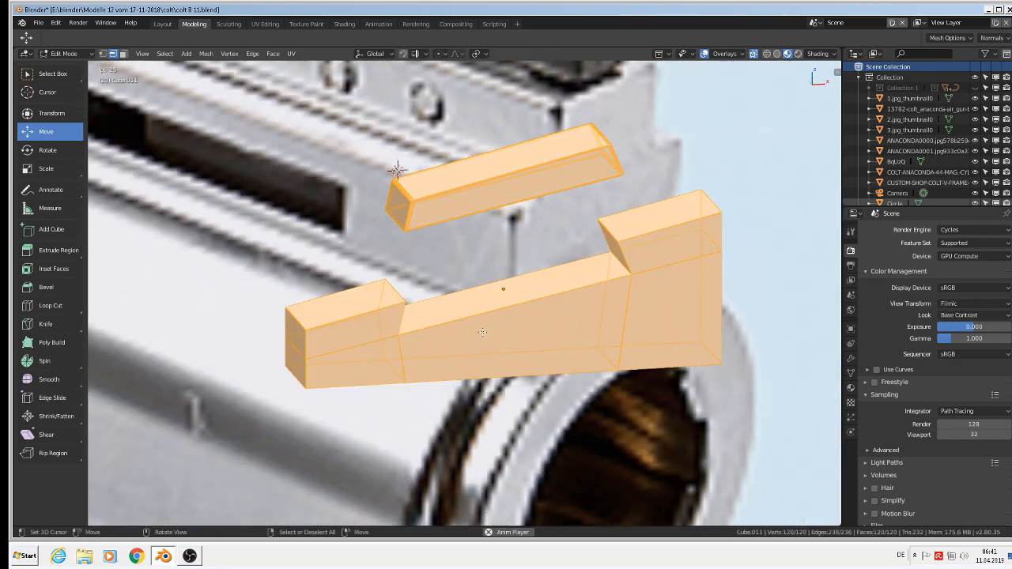
key("alt+a")
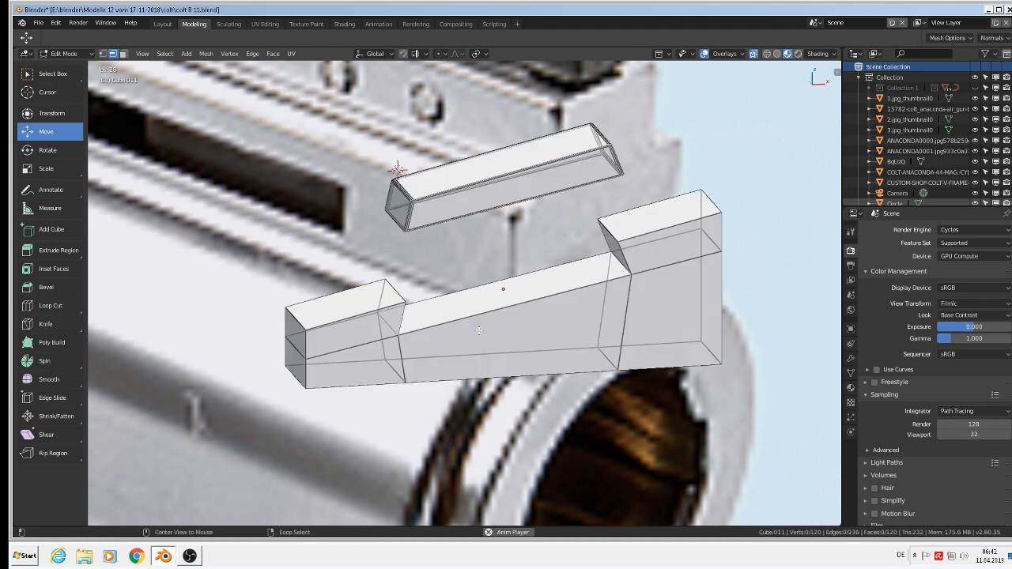
key("grave")
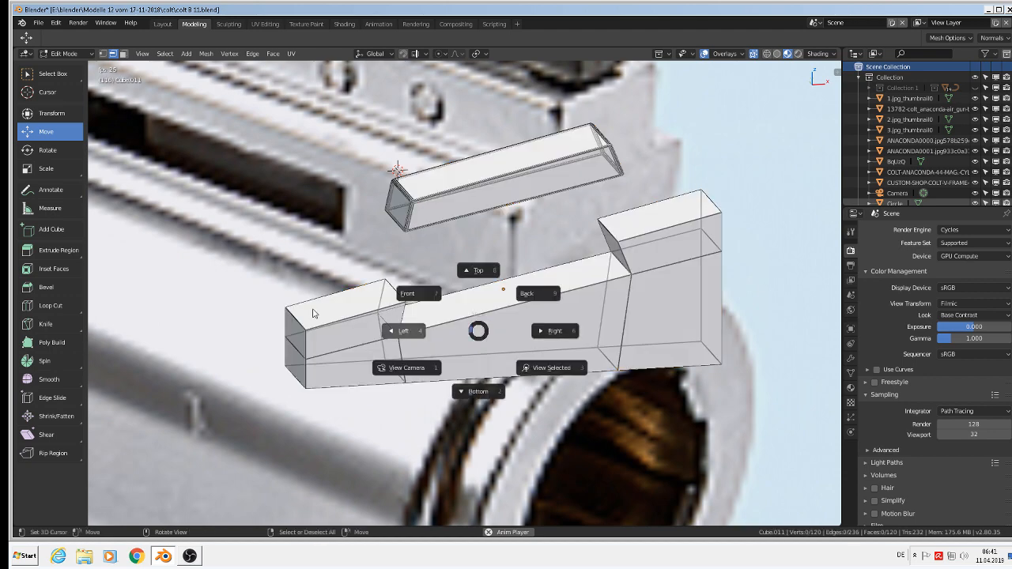
key("Escape")
key("l")
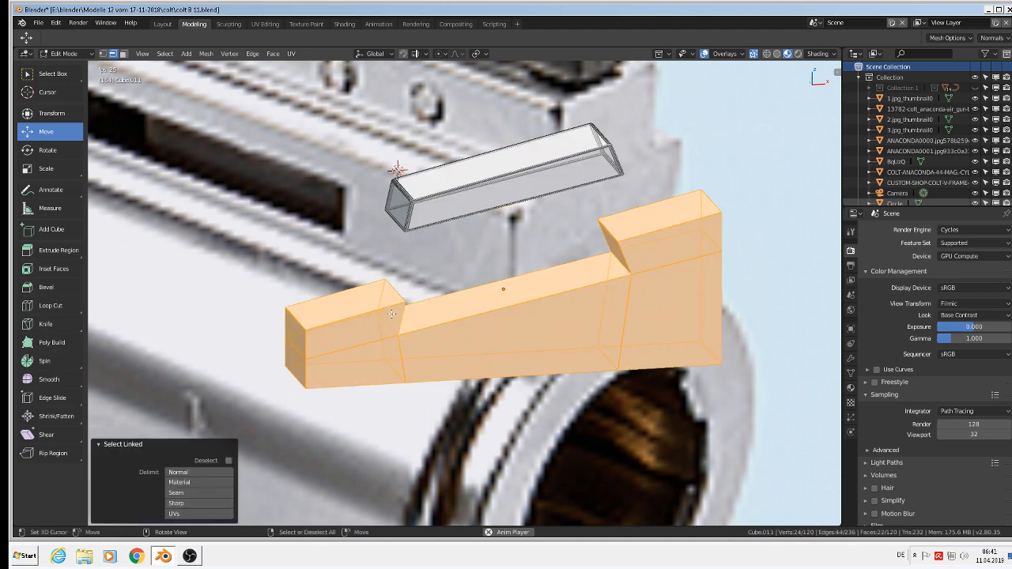
scroll(391, 314, "up", 1)
right_click(278, 353, "shift")
right_click(271, 340, "shift")
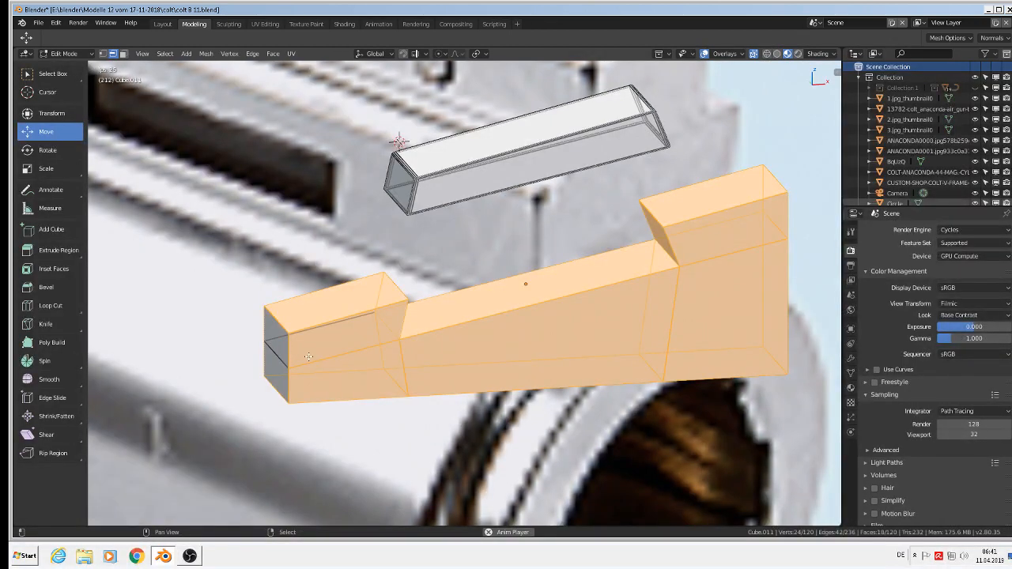
right_click(308, 357, "shift")
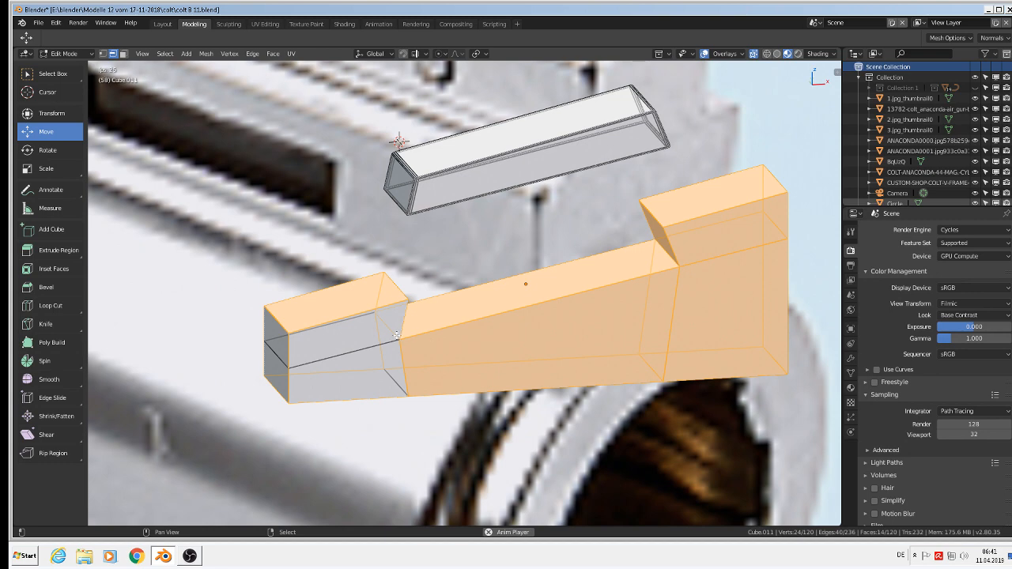
Step: Deselect the loop edges across the tall block's end face and both sides, plus the cross edge beneath it
middle_click_drag(451, 349, 517, 368)
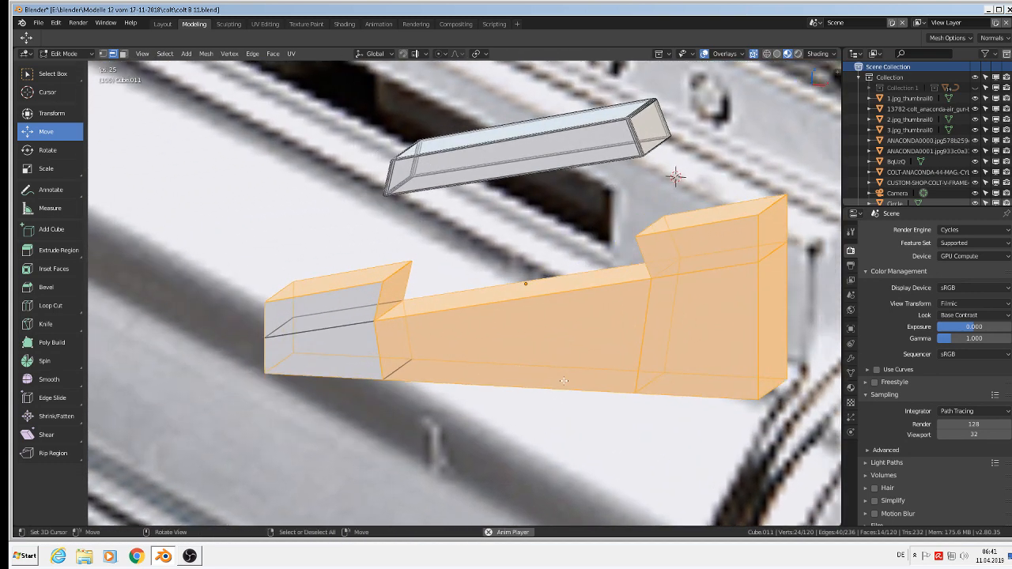
right_click(660, 385, "shift")
right_click(777, 254, "shift")
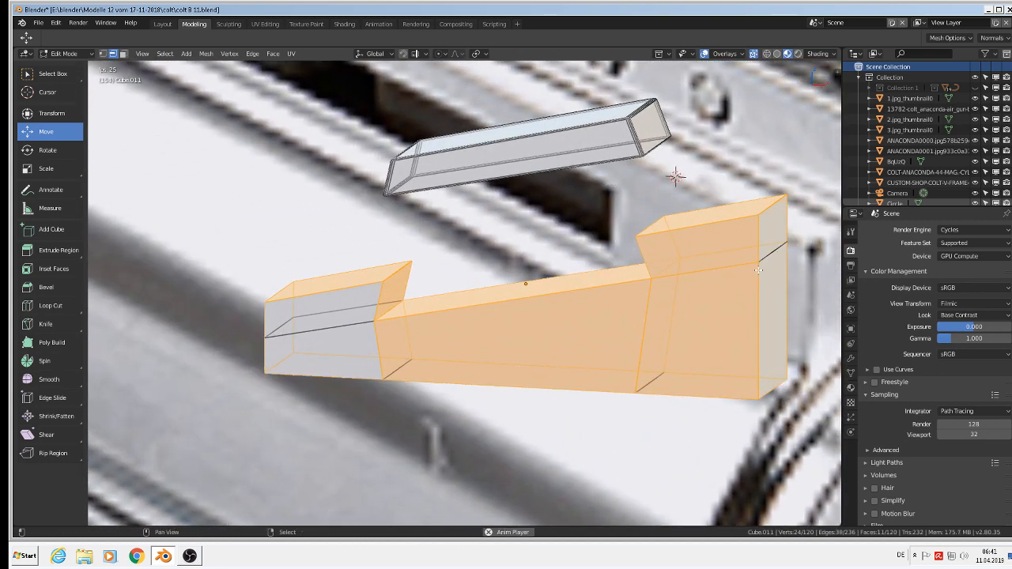
right_click(708, 269, "shift")
right_click(734, 253, "shift")
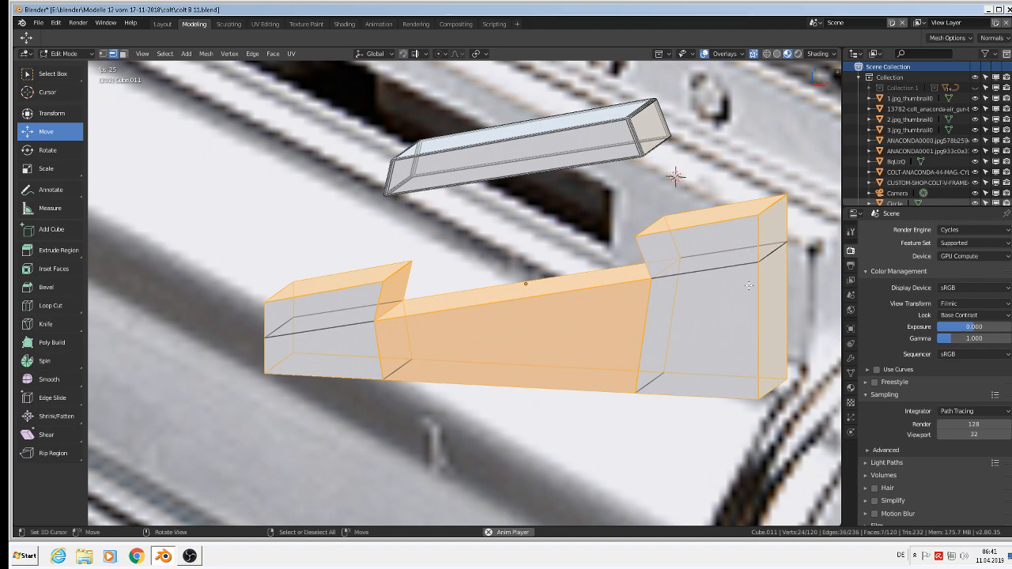
mouse_move(742, 316)
middle_mouse_down()
mouse_move(790, 306)
mouse_move(741, 302)
middle_mouse_up()
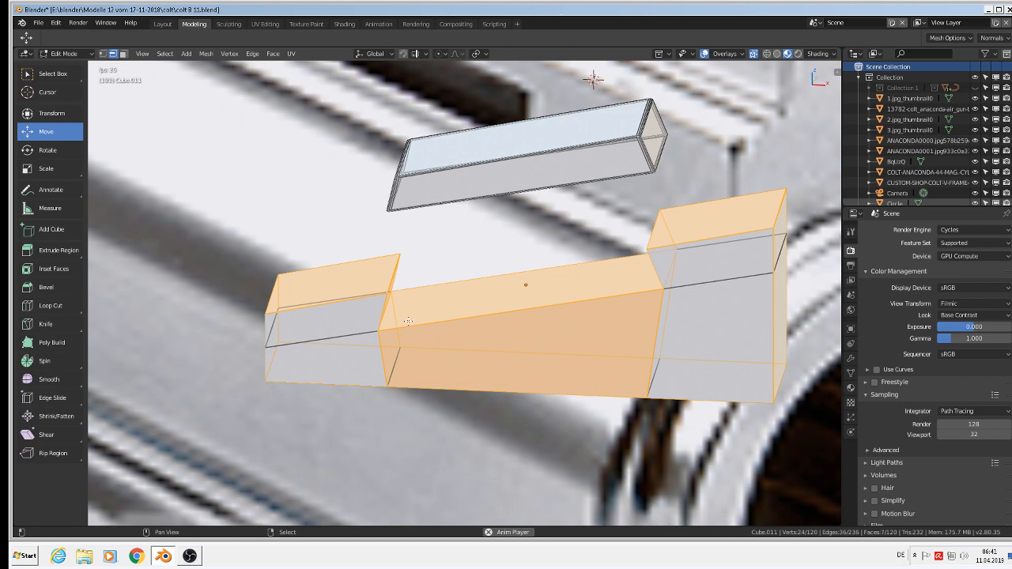
Step: Deselect the four upright edges running down the sight body's sides from the notch's lower corners
left_click(380, 357, "shift")
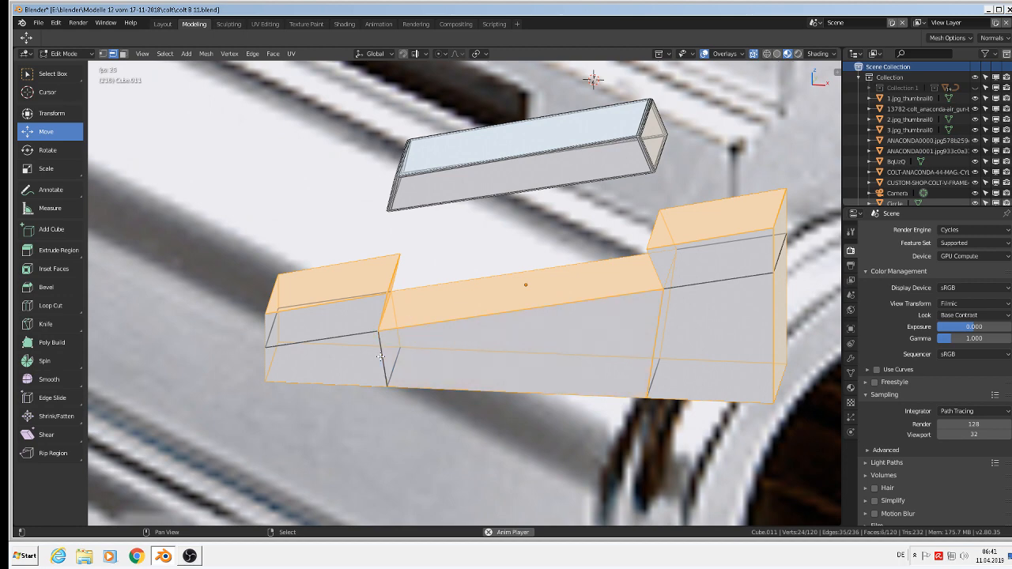
right_click(398, 309, "shift")
left_click(656, 329, "shift")
left_click(667, 313, "shift")
middle_click_drag(657, 364, 699, 344)
scroll(487, 331, "up", 1)
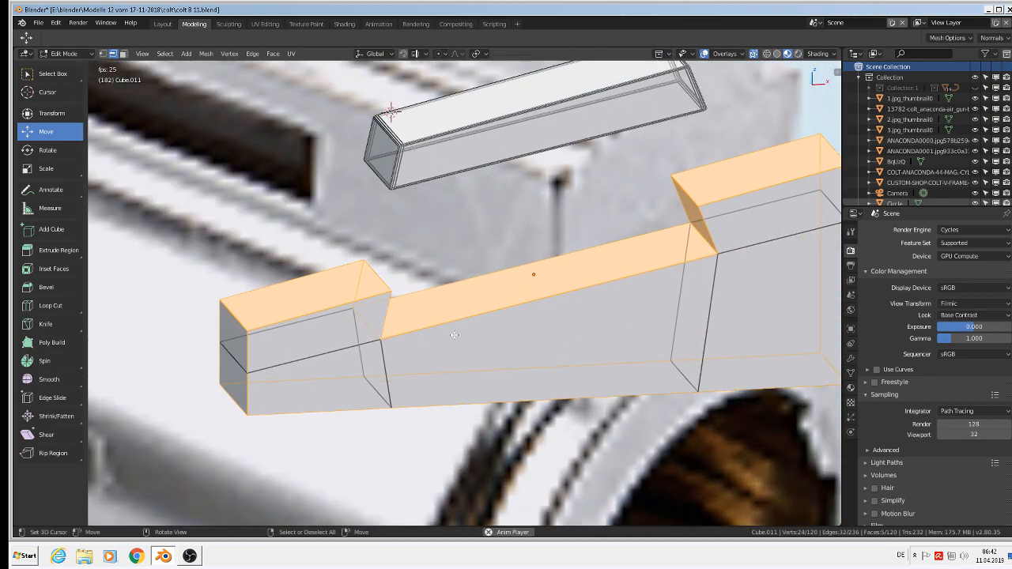
Step: Bevel the selected outer edges of the sight body with 3 segments and an offset of about 0.027, and check the shaded result
key("ctrl+b")
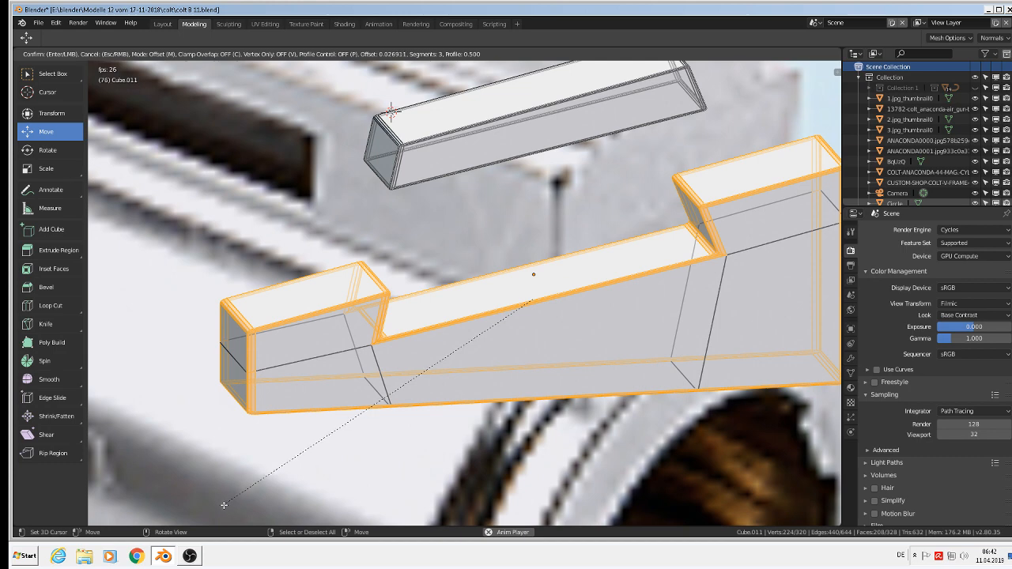
left_click(226, 501)
key("Tab")
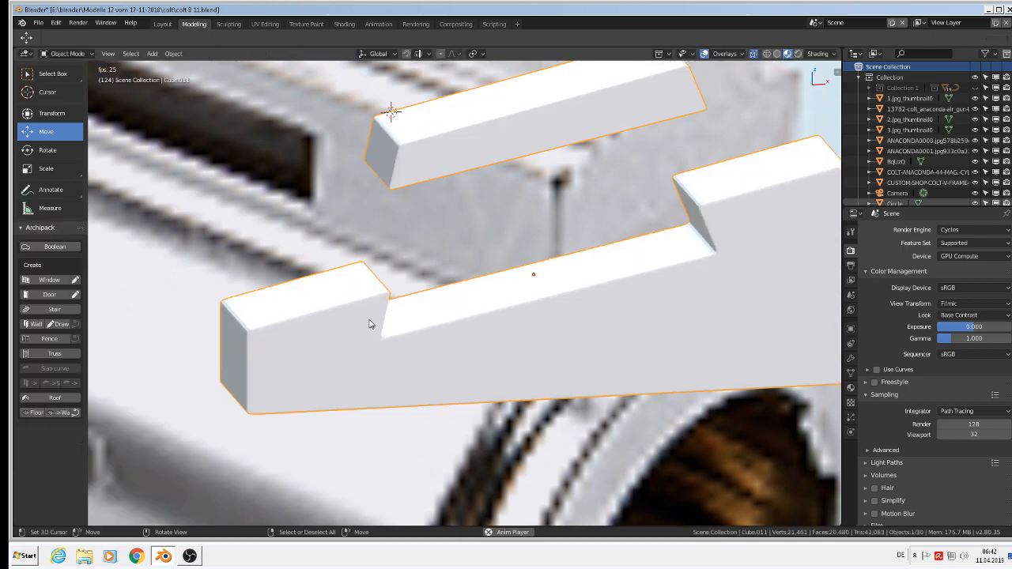
scroll(403, 310, "down", 5)
scroll(549, 271, "up", 1)
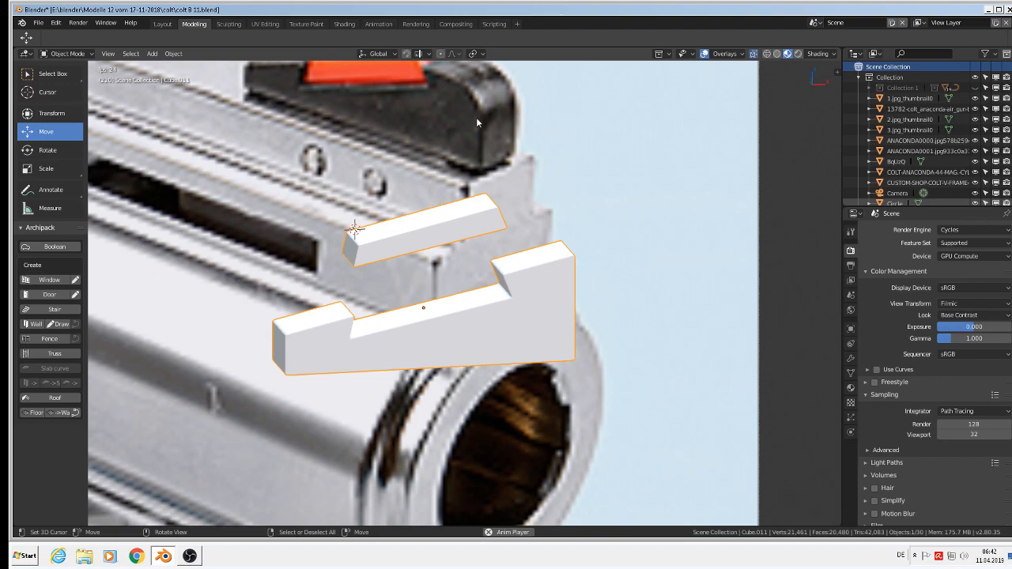
Step: Inspect the tall block's bevelled corner and undo the bevel on the sight body's edges
key("Tab")
scroll(588, 258, "up", 5)
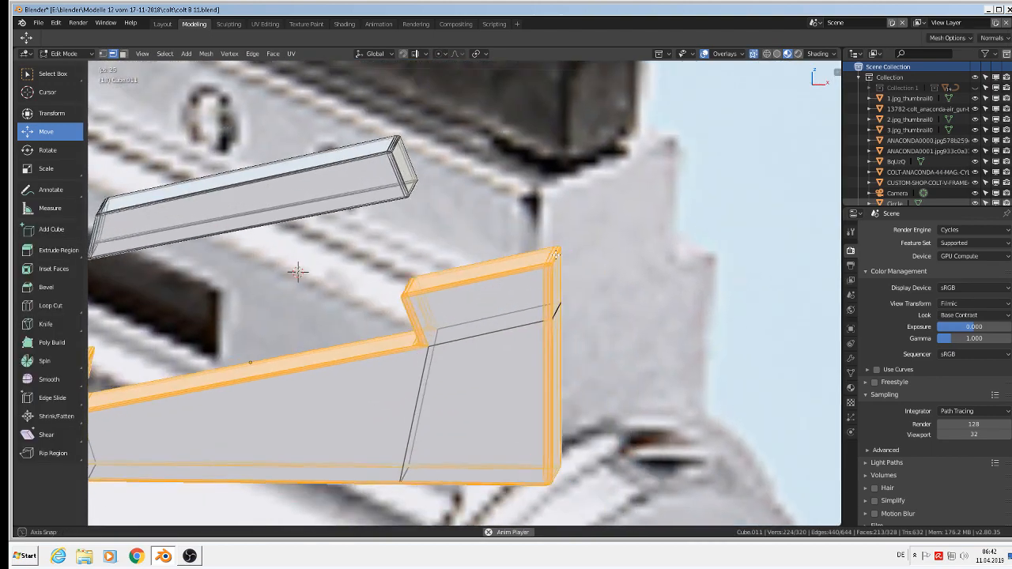
scroll(565, 243, "up", 4)
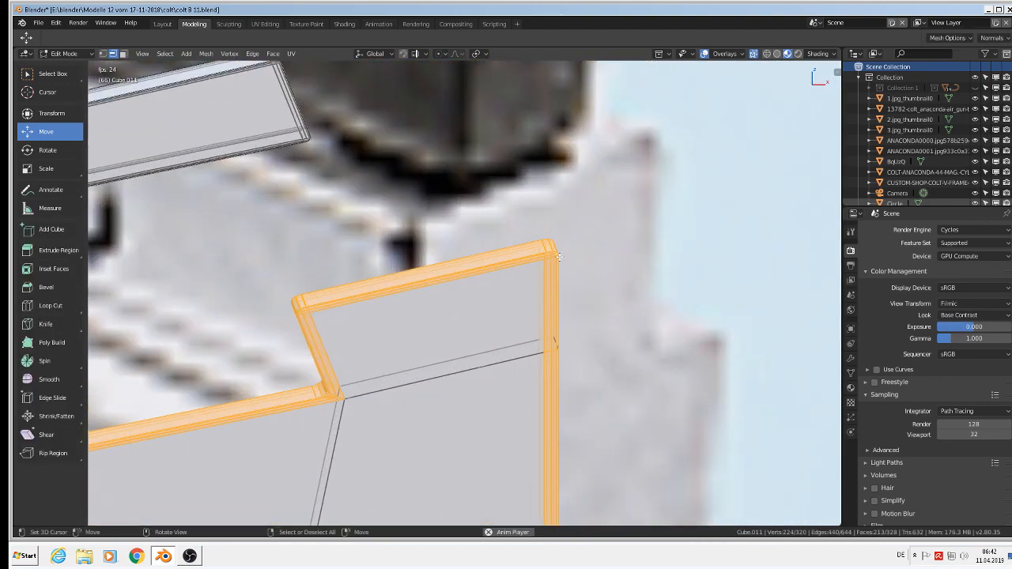
scroll(578, 277, "up", 1)
scroll(559, 253, "down", 5)
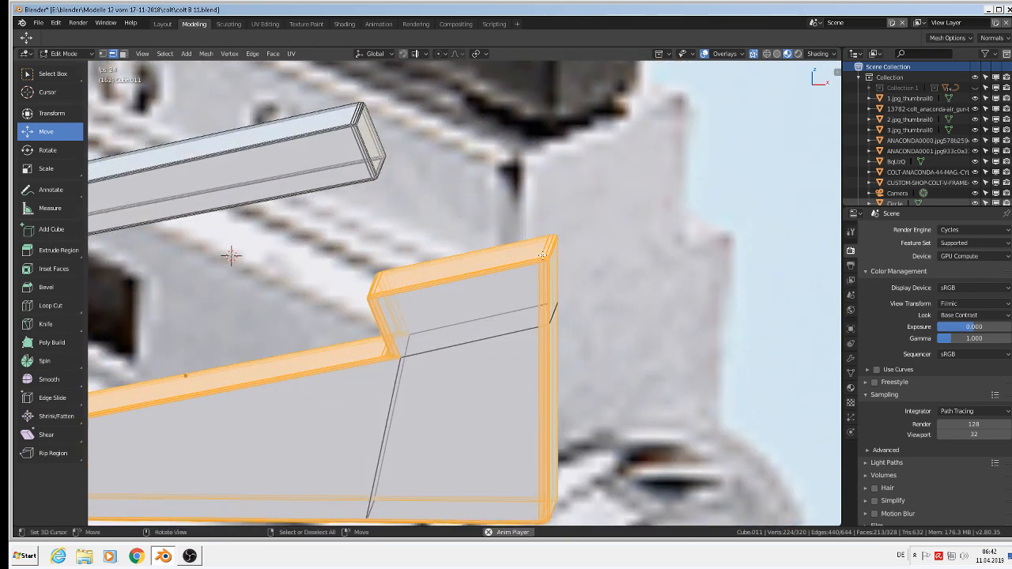
key("Tab")
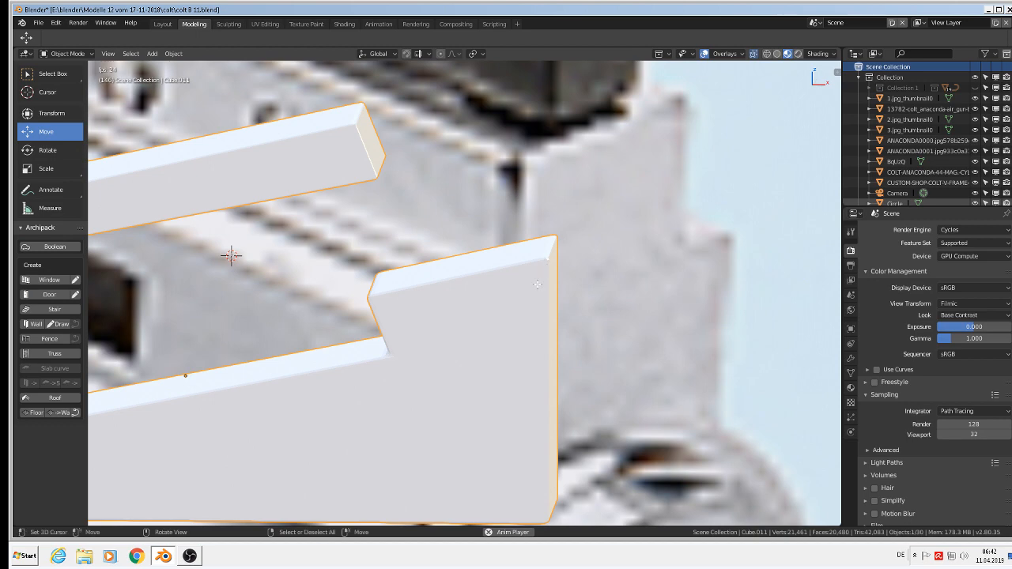
key("Tab")
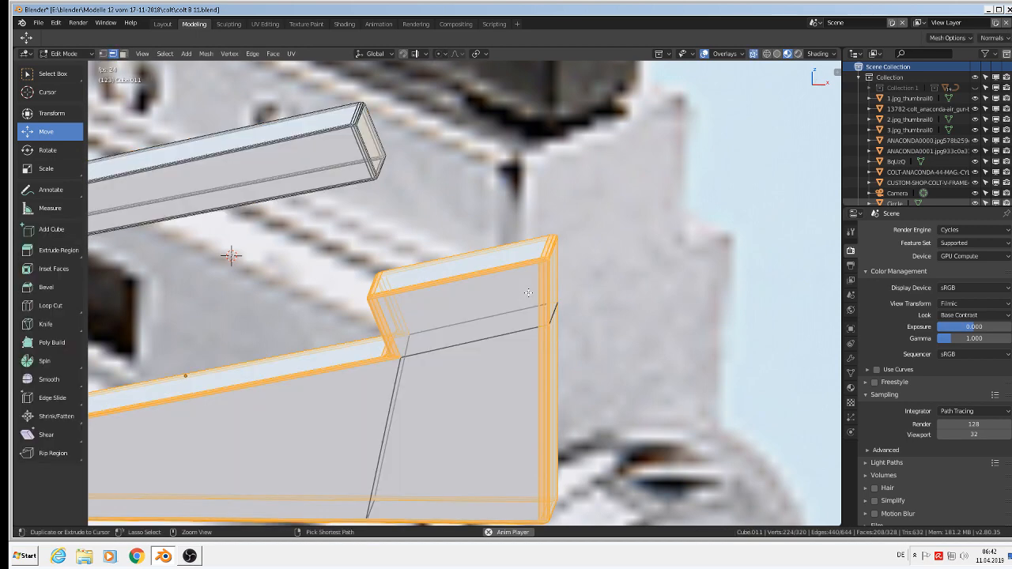
key("ctrl+z")
Step: Round the tall block's outer top edge with a bevel of 0.303 and 8 segments
left_click(552, 250)
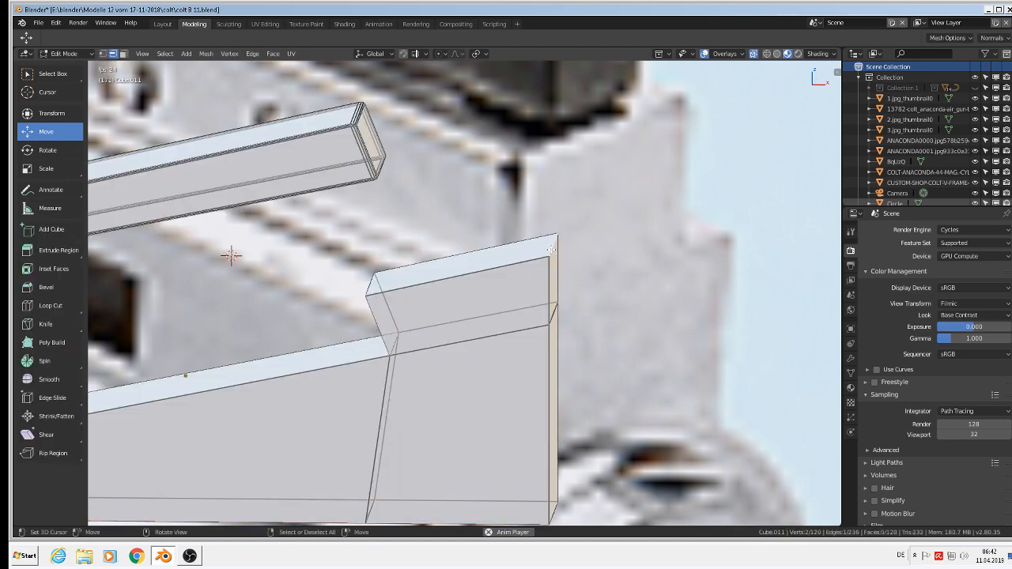
key("ctrl+b")
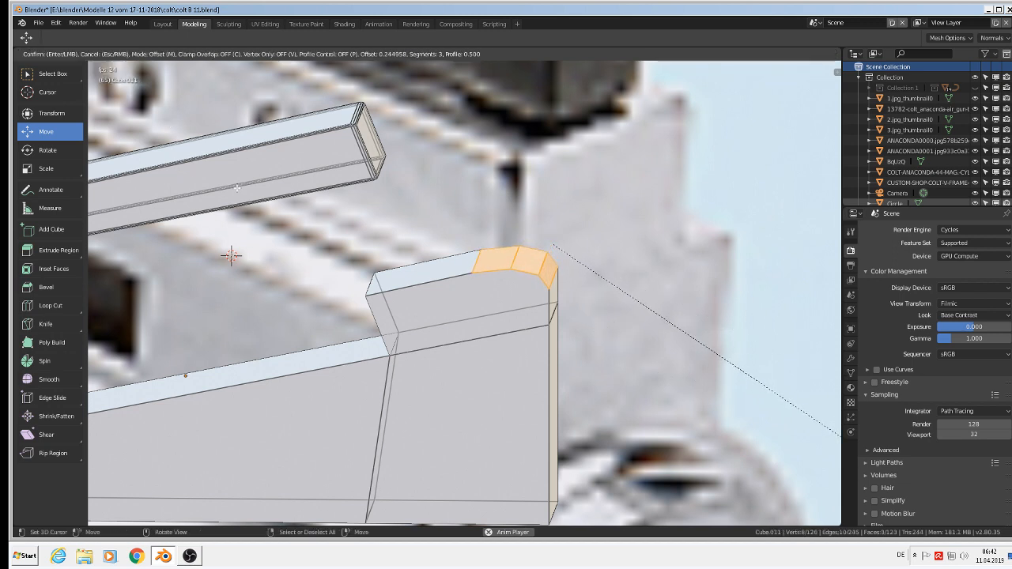
key("Escape")
scroll(492, 227, "down", 4)
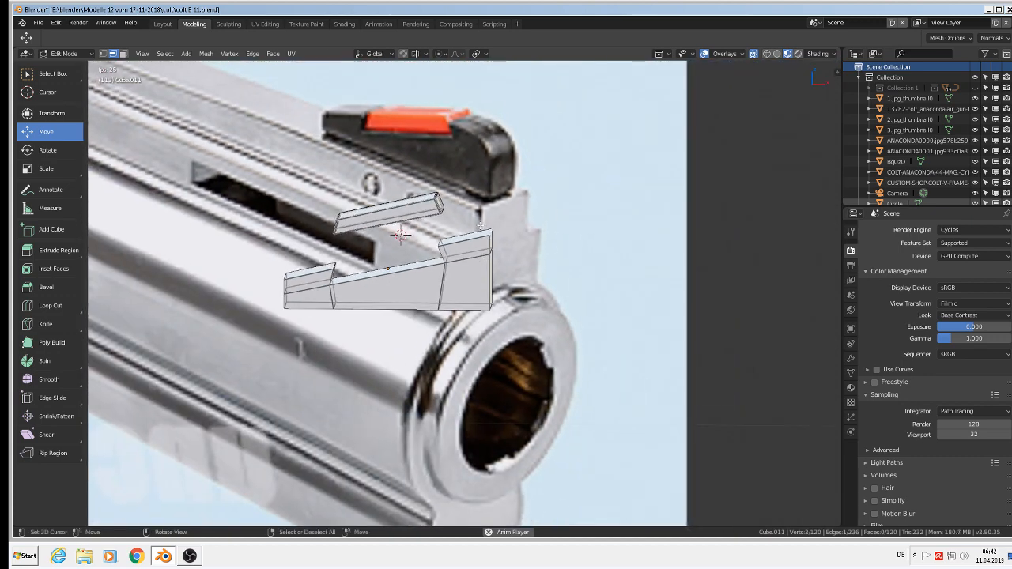
scroll(534, 246, "up", 2)
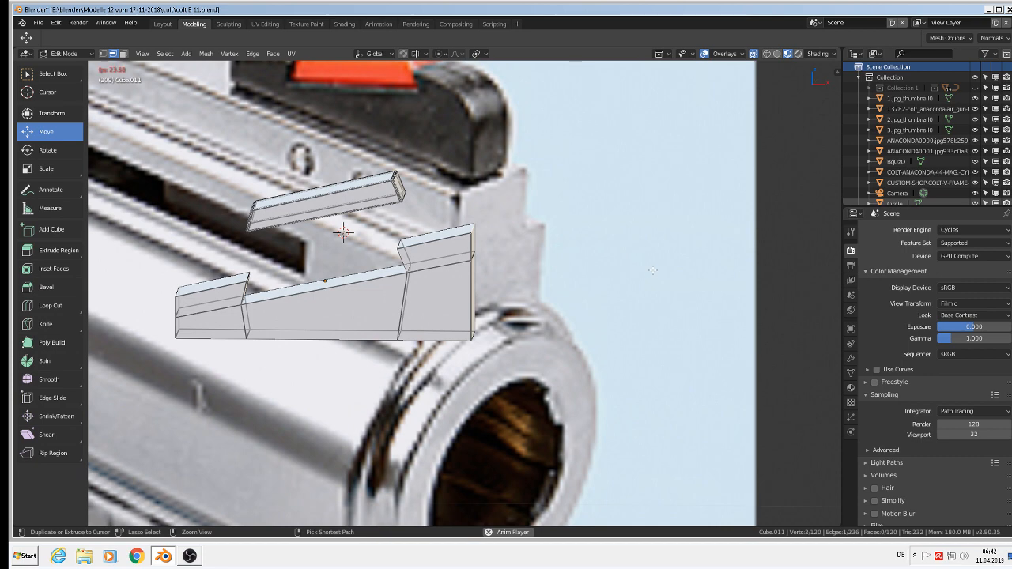
key("ctrl+b")
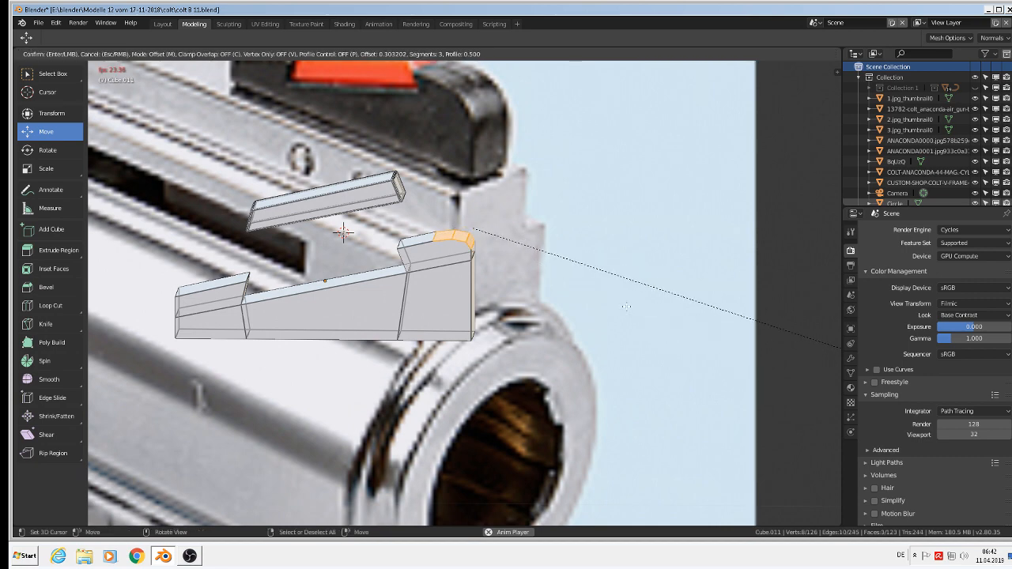
scroll(626, 307, "up", 2)
left_click(626, 307)
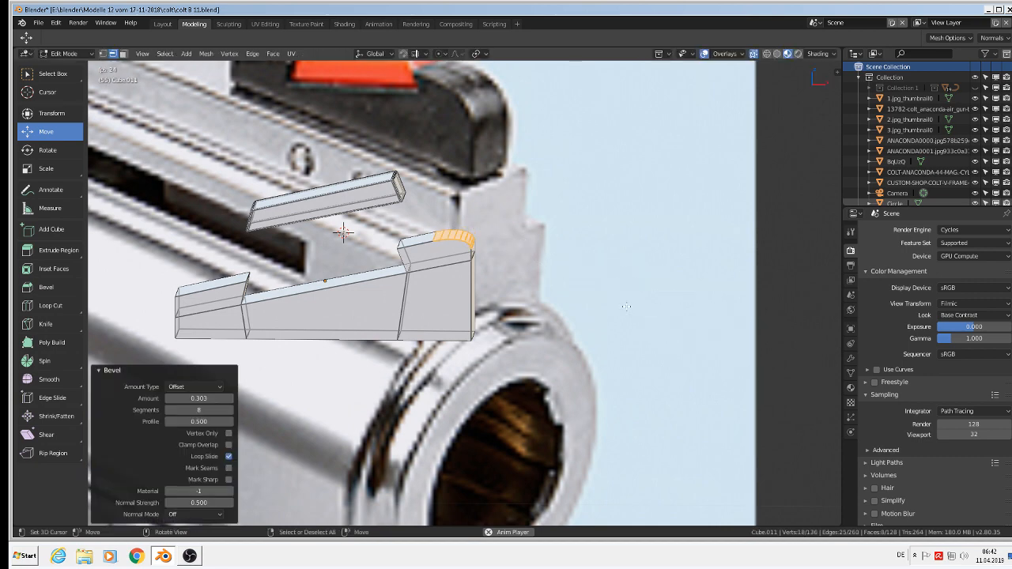
Step: Round the low block's outer top edge with a bevel of 0.063 and 5 segments
right_click(626, 307, "shift")
left_click(399, 247)
scroll(425, 271, "up", 2)
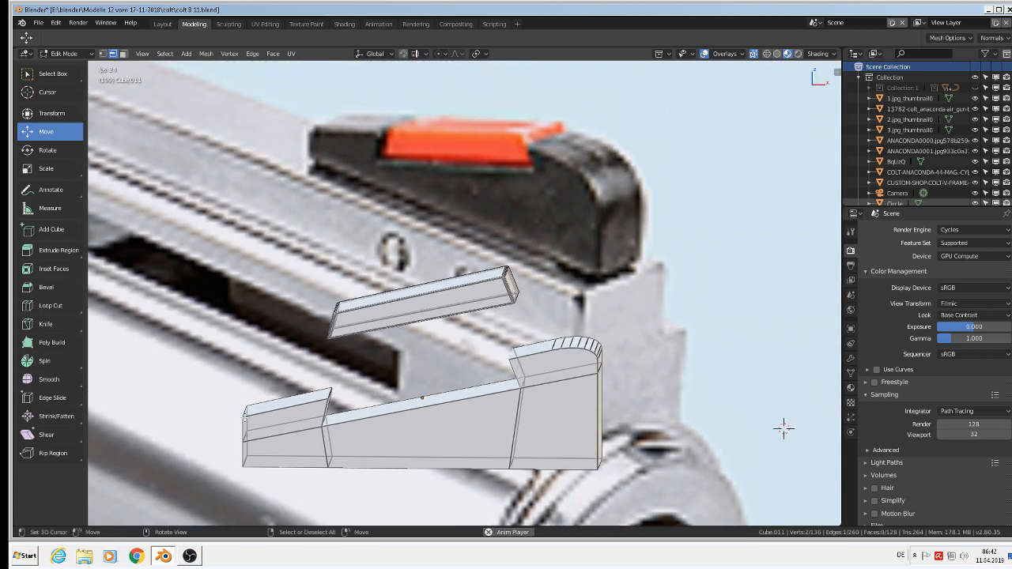
scroll(241, 412, "up", 4)
key("ctrl+b")
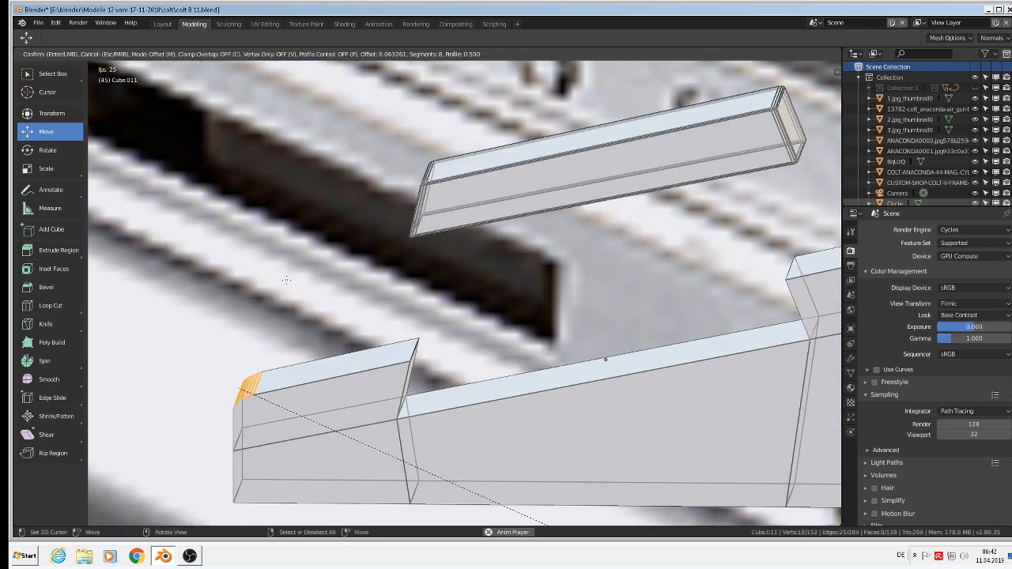
scroll(286, 280, "up", 2)
scroll(286, 280, "down", 8)
left_click(287, 280)
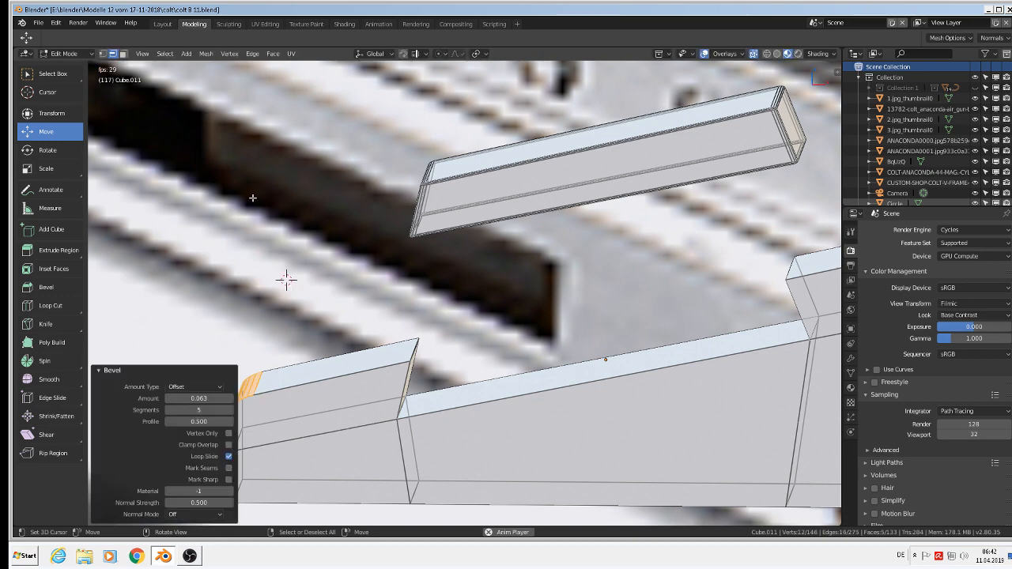
Step: Select the whole mesh and save the current file
right_click(348, 230, "shift")
key("a")
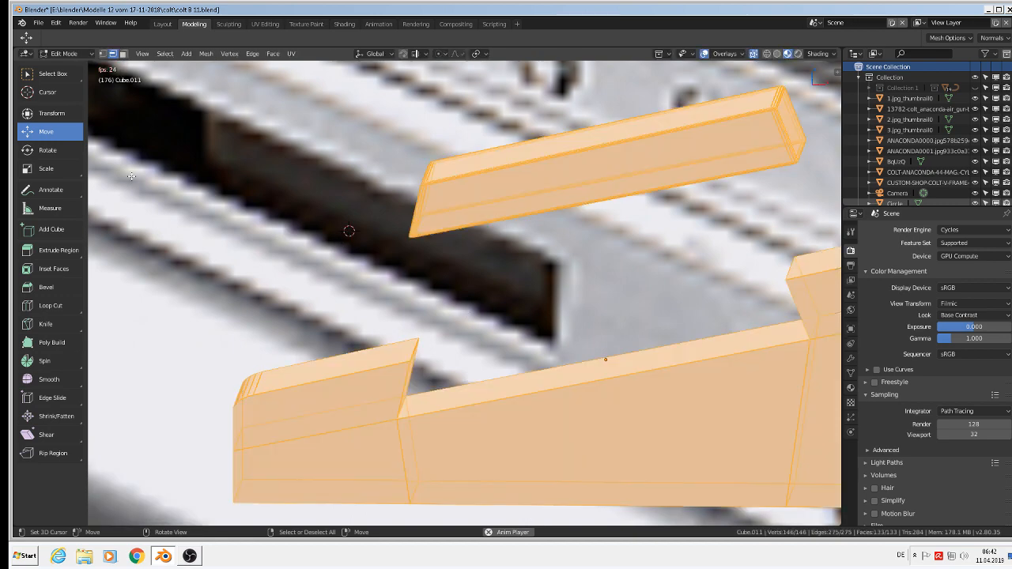
left_click(37, 22)
left_click(59, 106)
Step: Select the low block's two top side edges and the edges framing its notch wall
scroll(421, 354, "down", 3)
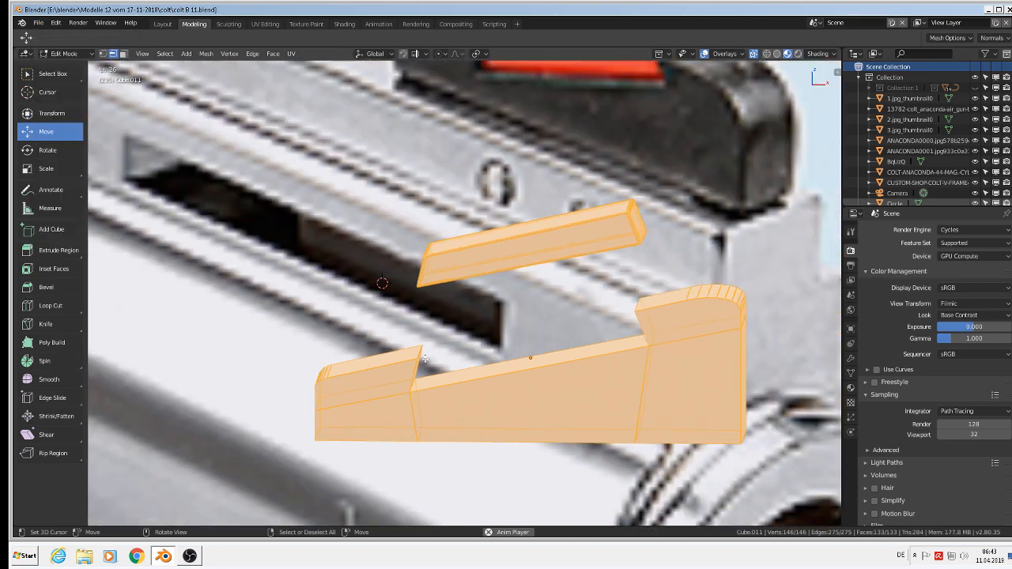
scroll(419, 357, "up", 2)
right_click(425, 361)
right_click(356, 358, "shift")
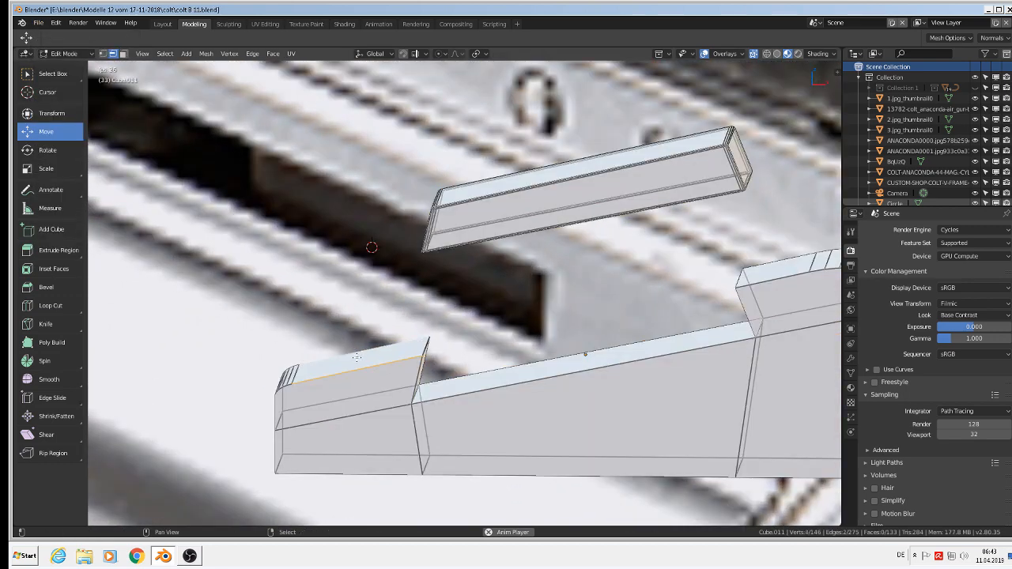
right_click(427, 349, "shift")
right_click(416, 380, "shift")
right_click(433, 370, "shift")
Step: Extend the selection along the notch floor's edges and up the tall block's notch wall to its straight top side edges
right_click(442, 399, "shift")
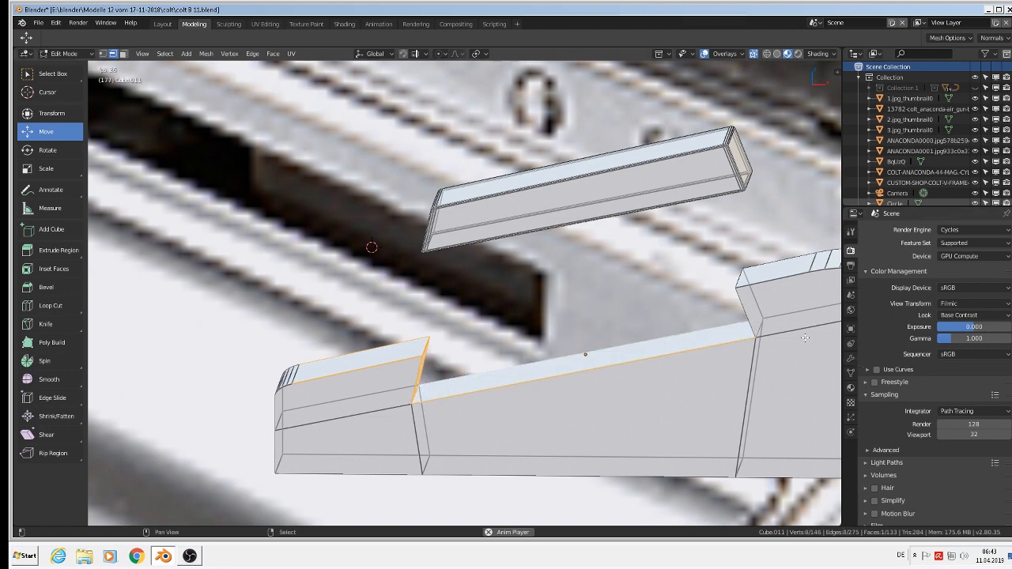
right_click(758, 329, "shift")
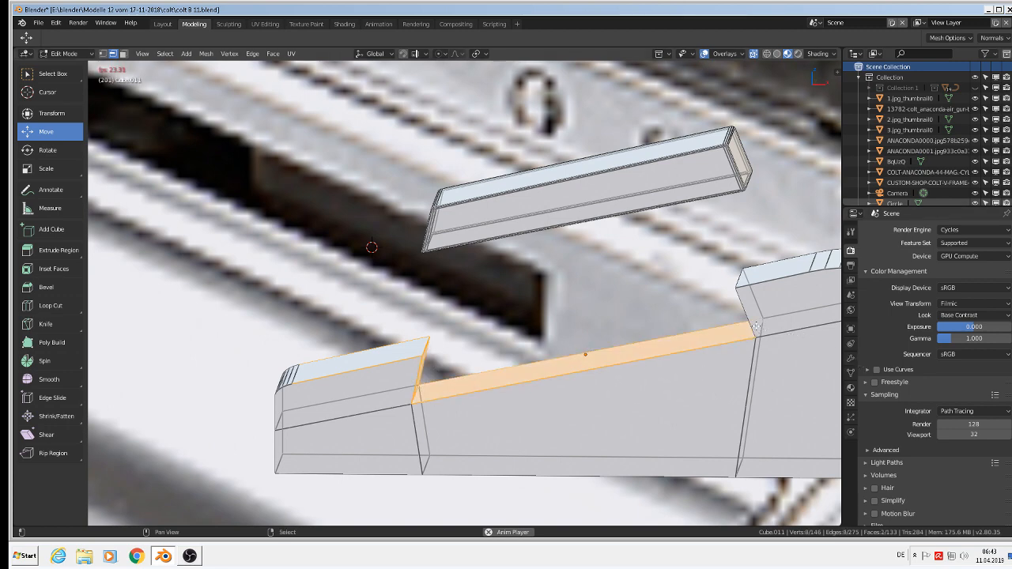
right_click(742, 276, "shift")
right_click(758, 268, "shift")
right_click(764, 281, "shift")
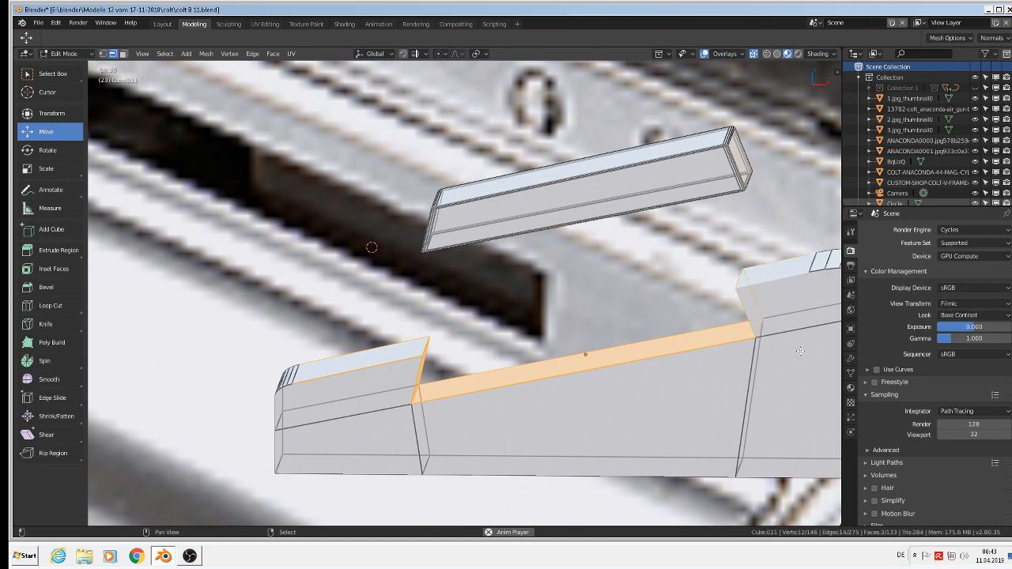
Step: Add the tall block end face's upright edges and bottom cross edge to the selection
middle_click_drag(783, 354, 479, 316, "shift")
mouse_move(576, 308)
middle_mouse_down()
mouse_move(576, 278)
mouse_move(572, 305)
middle_mouse_up()
right_click(582, 266, "shift")
right_click(596, 250, "shift")
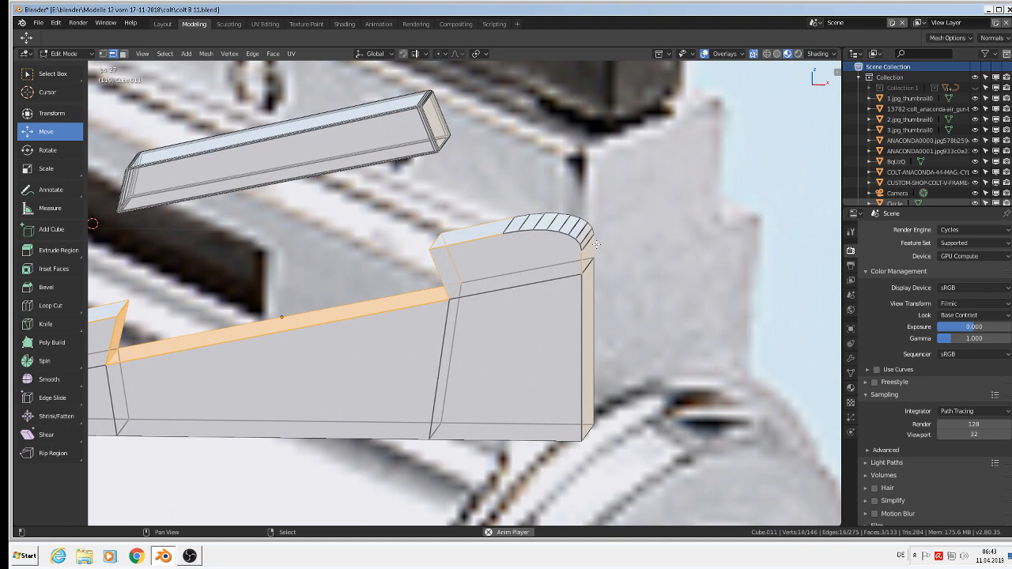
right_click(598, 295, "shift")
right_click(583, 332, "shift")
right_click(595, 437, "shift")
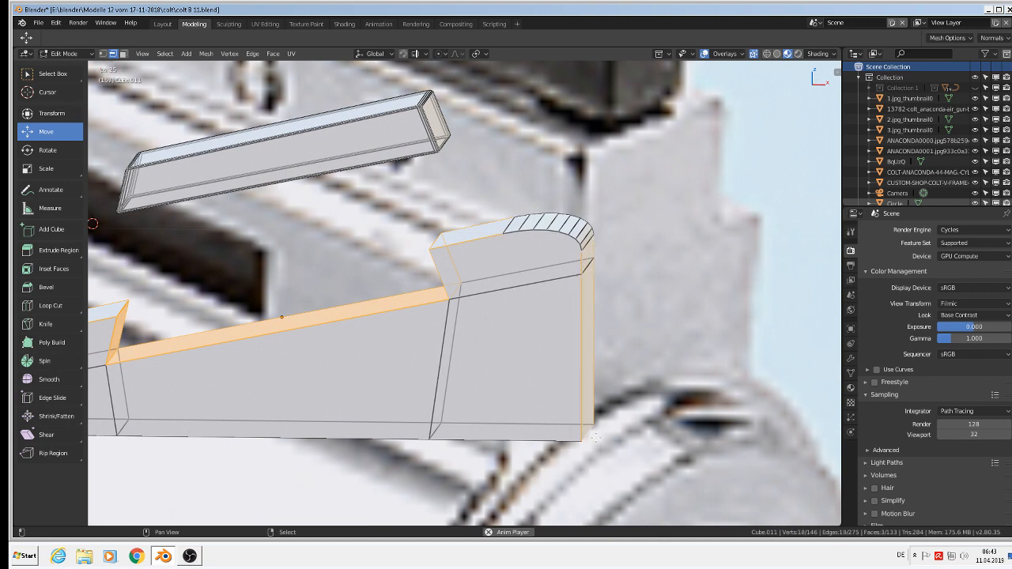
Step: Add the long edges along both sides of the sight body's underside to the selection
right_click(527, 424, "shift")
right_click(505, 440, "shift")
right_click(393, 441, "shift")
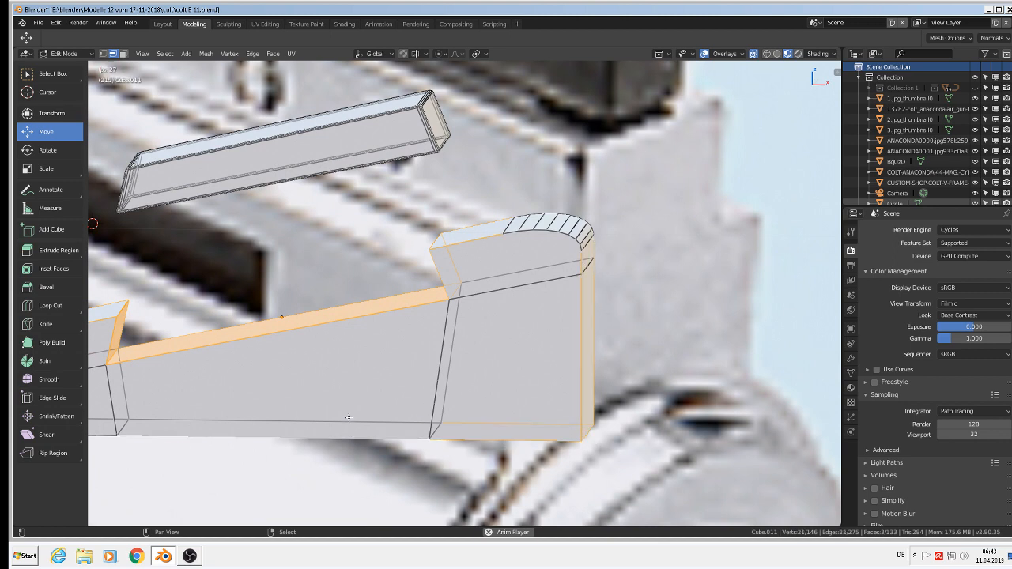
right_click(381, 424, "shift")
middle_click_drag(365, 419, 656, 384, "shift")
right_click(358, 383, "shift")
right_click(312, 411, "shift")
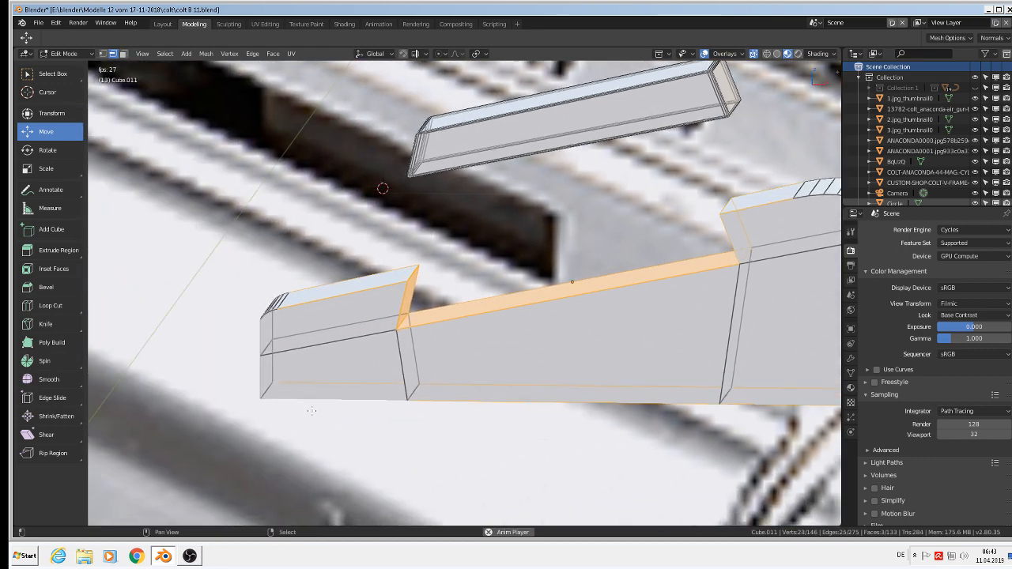
Step: Add the low block end face's bottom cross edge and upright edges to the selection
right_click(274, 393, "shift")
right_click(258, 381, "shift")
right_click(273, 363, "shift")
right_click(259, 333, "shift")
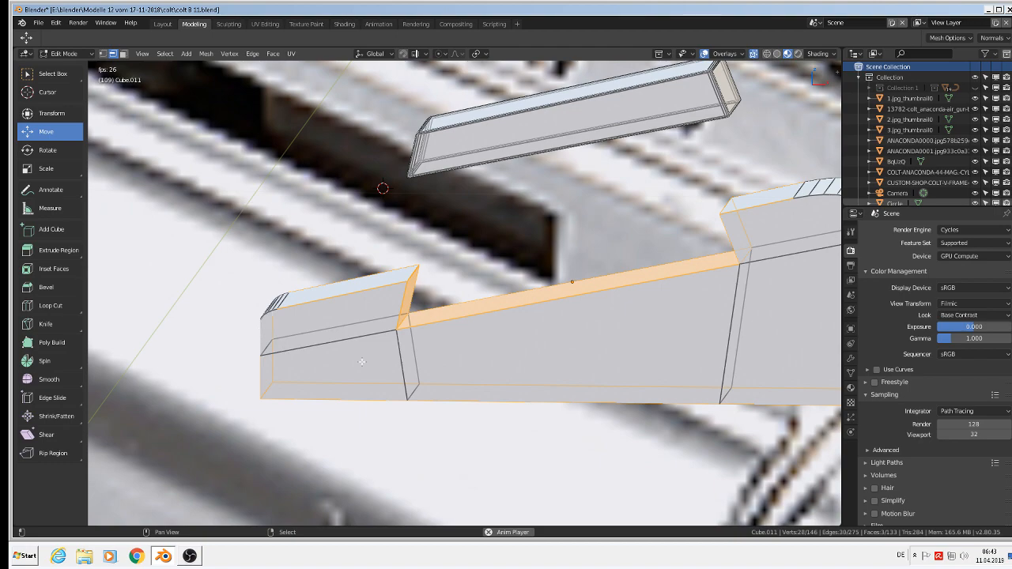
Step: Bevel the selected sight body edges with an amount of 0.027 and 5 segments
mouse_move(439, 358)
middle_mouse_down()
mouse_move(494, 363)
mouse_move(452, 366)
middle_mouse_up()
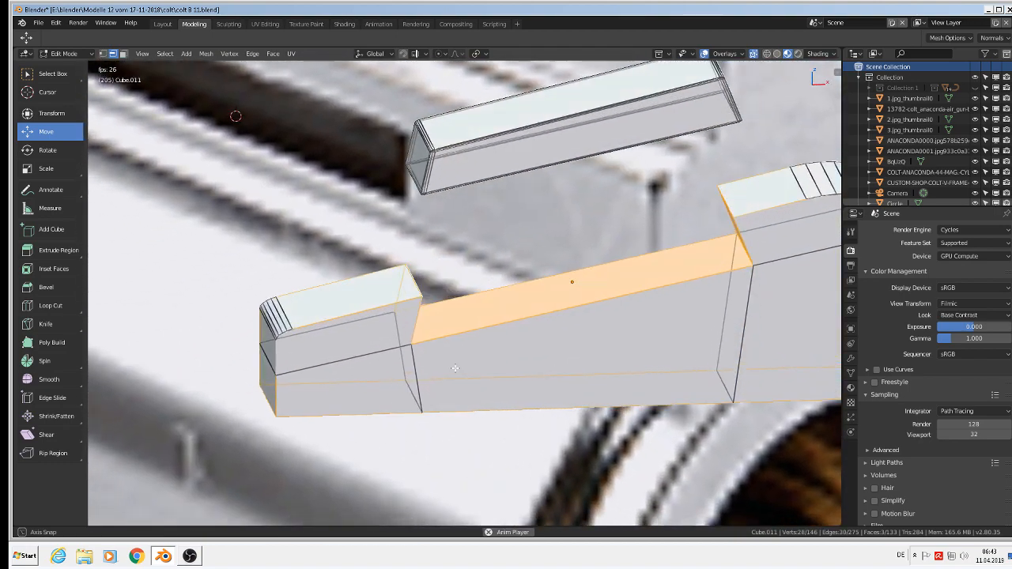
scroll(454, 344, "up", 2)
scroll(438, 344, "down", 1)
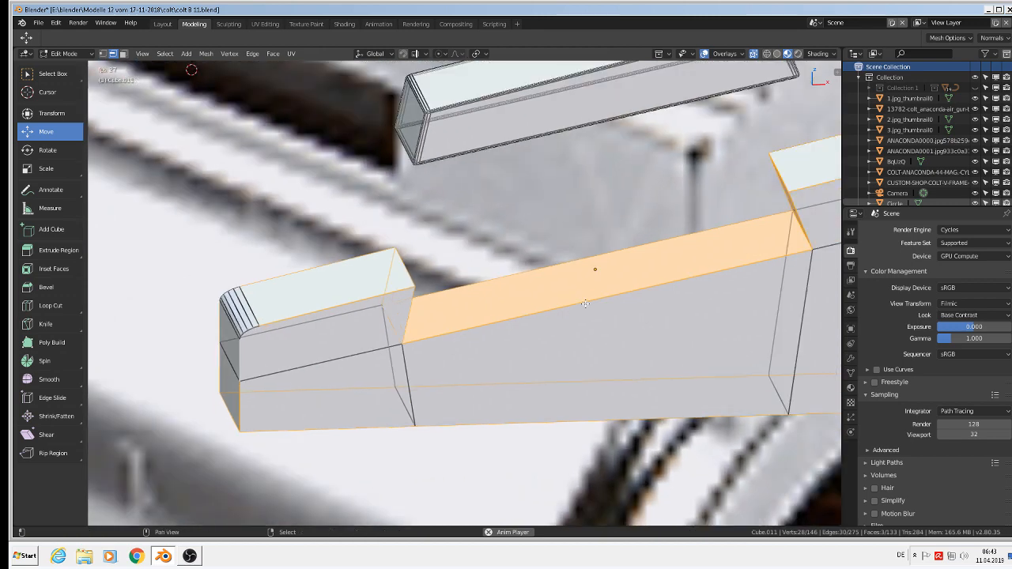
middle_click_drag(582, 301, 474, 334, "shift")
key("ctrl+b")
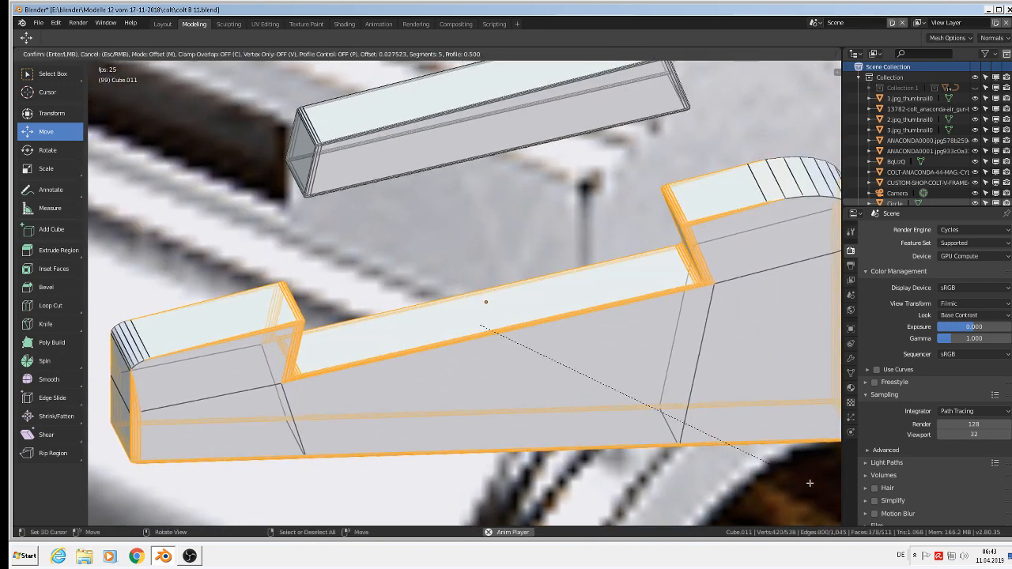
left_click(787, 453)
scroll(627, 349, "down", 1)
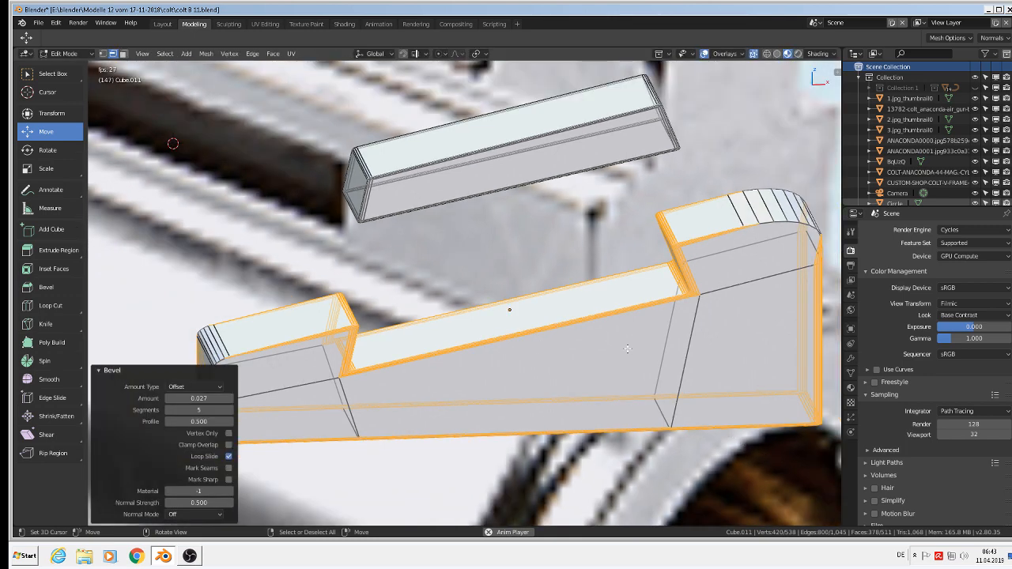
Step: Return to Object Mode, check the bevelled sight from the side and save the file
key("Tab")
scroll(627, 350, "down", 1)
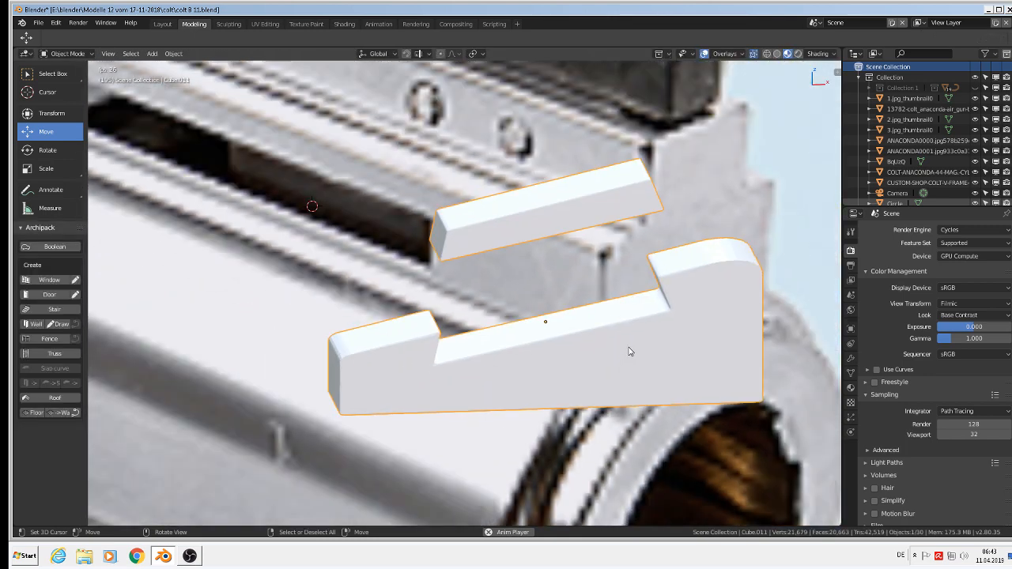
middle_click_drag(603, 328, 554, 311)
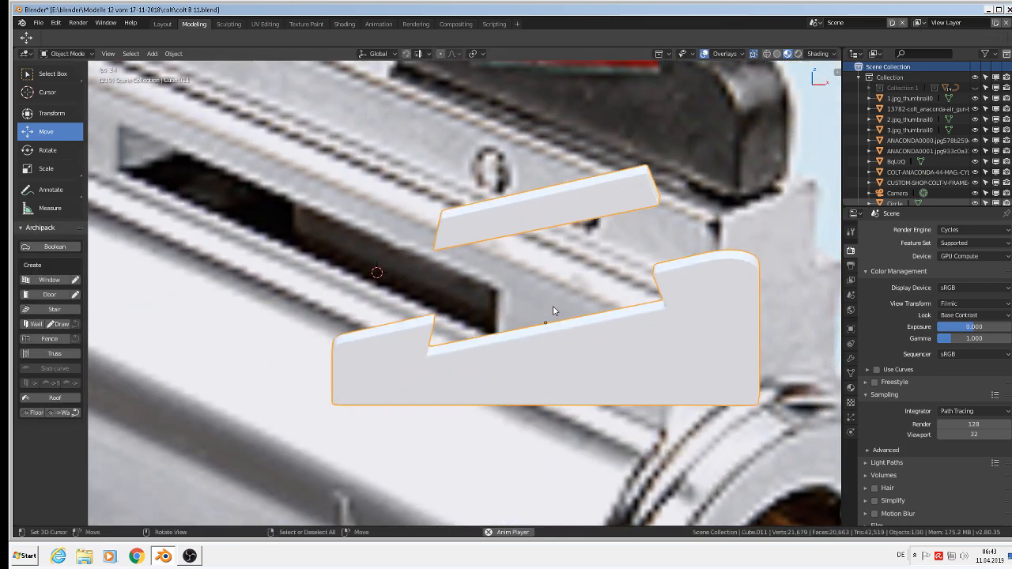
left_click(37, 22)
left_click(47, 106)
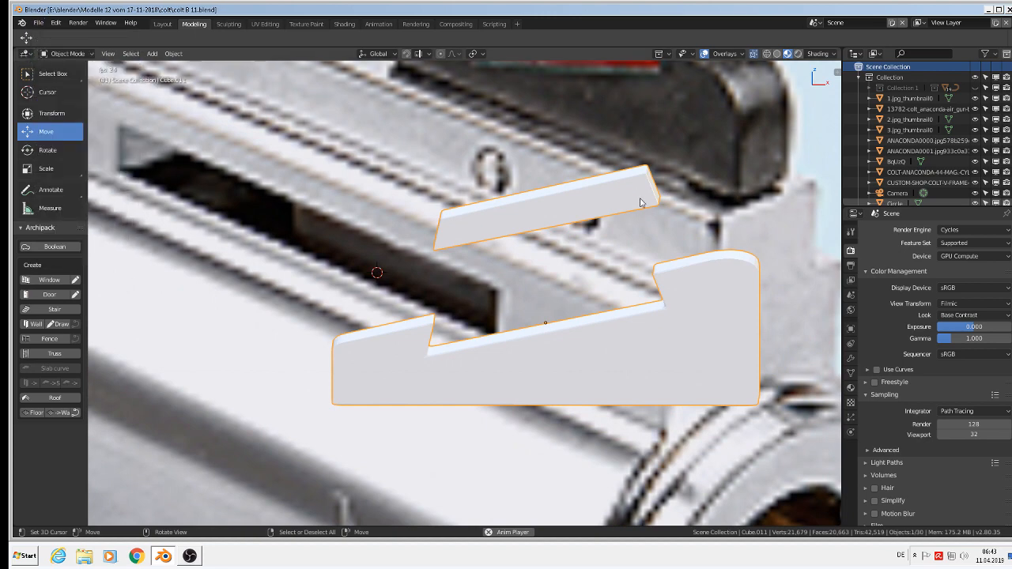
Step: Create a new material on the front sight object and name it "black plaistic"
scroll(615, 207, "down", 4)
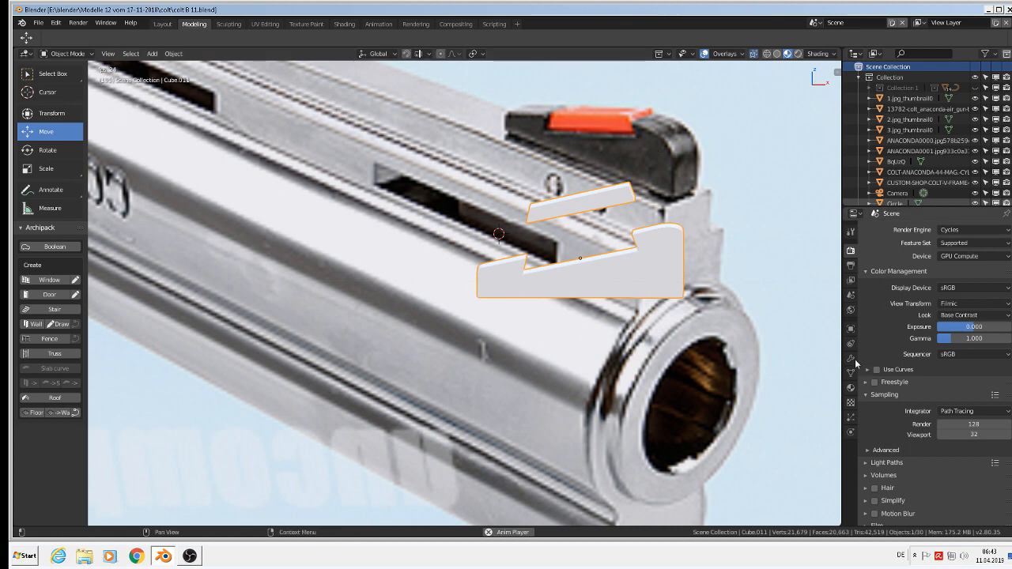
left_click(622, 199)
left_click(622, 199)
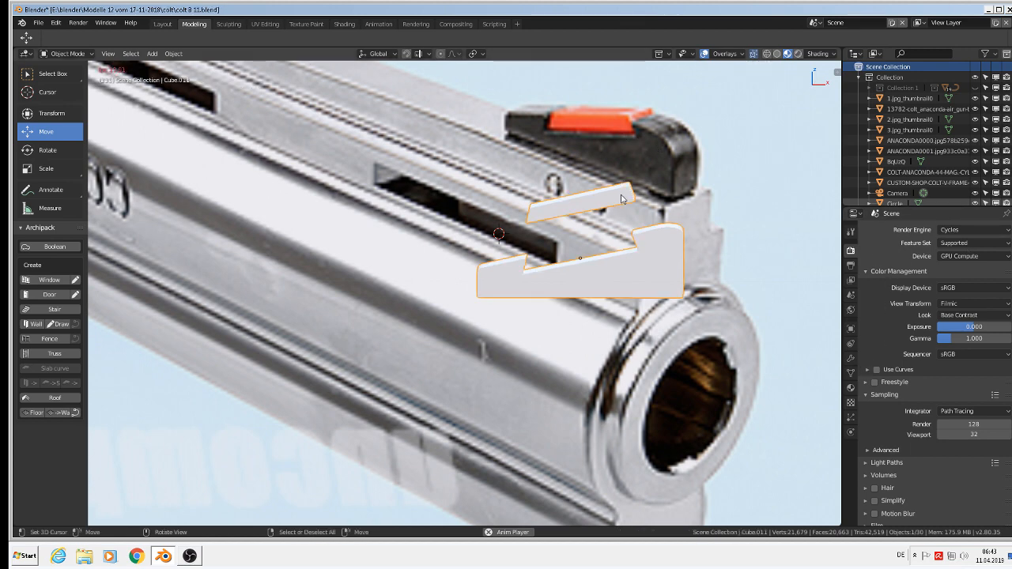
left_click(851, 388)
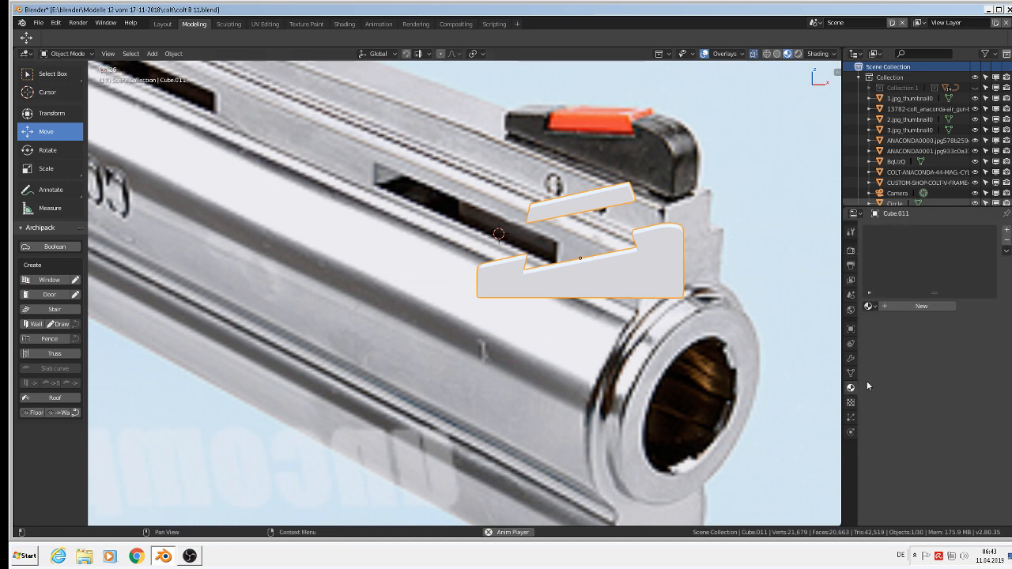
left_click(920, 308)
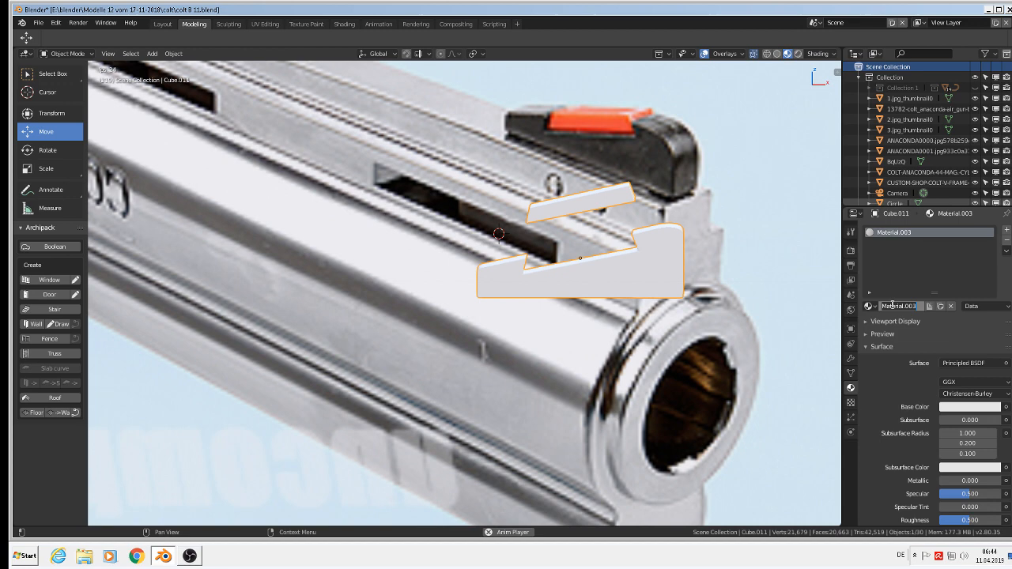
type("black plastic")
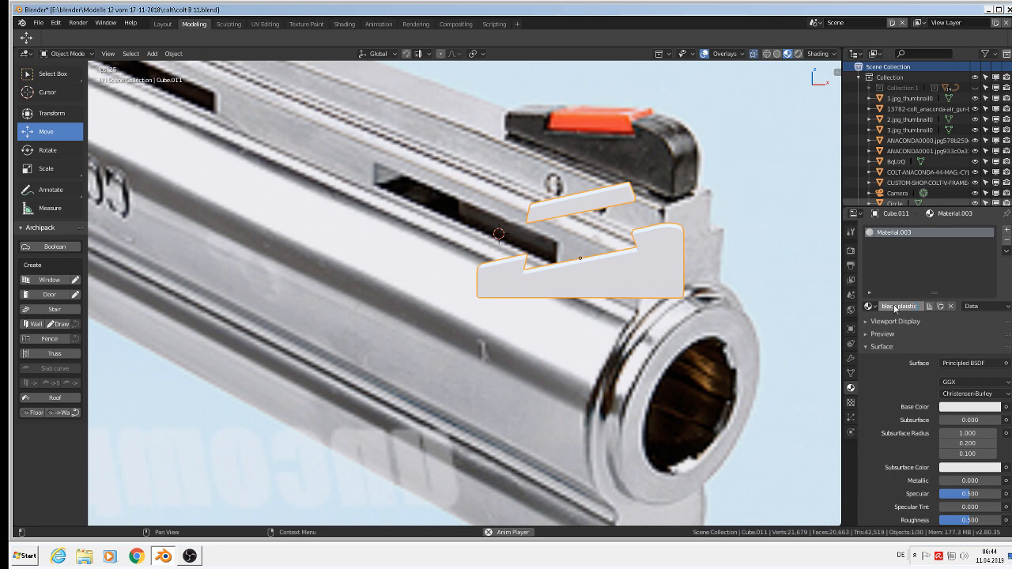
key("Return")
Step: Set the black plaistic material's base color to near black and its roughness to 0.748, and check the shading on the sight
left_click(961, 407)
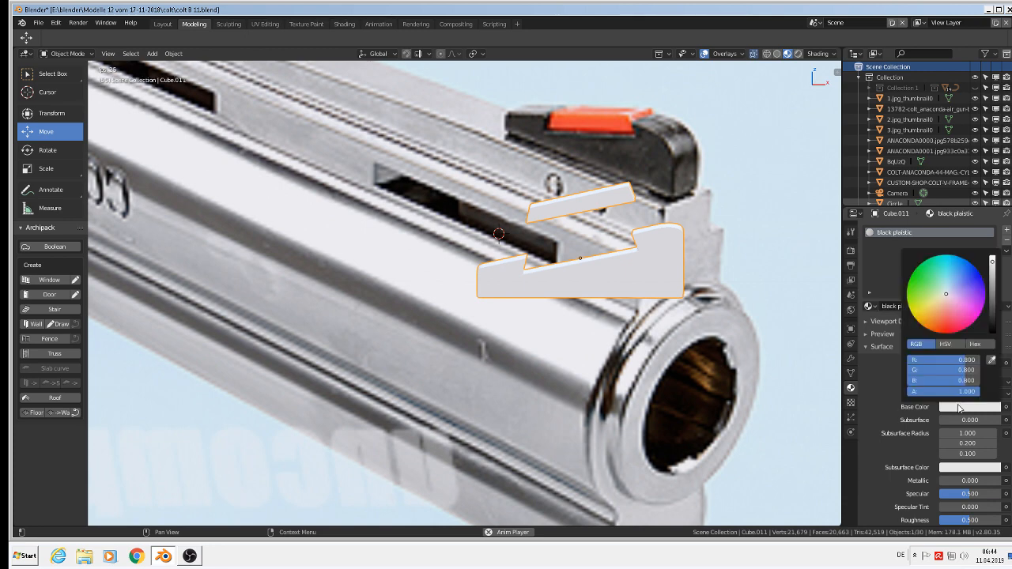
left_click(970, 407)
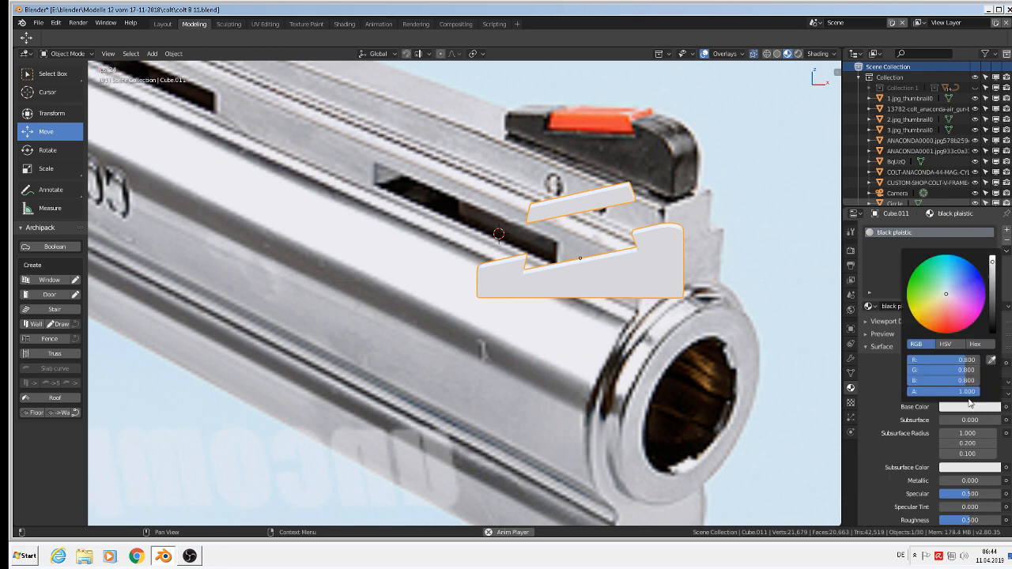
left_click(992, 332)
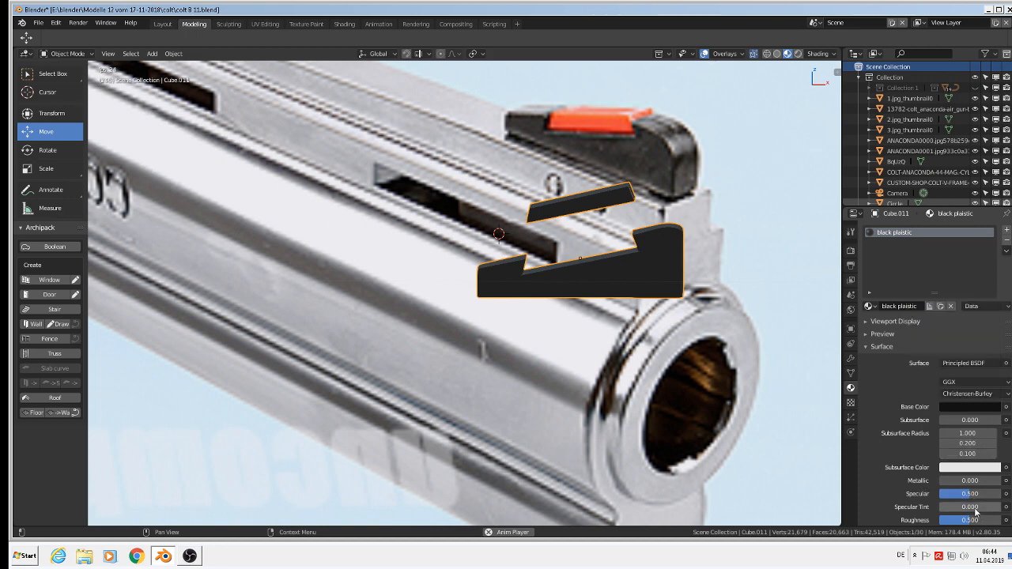
scroll(974, 512, "down", 1)
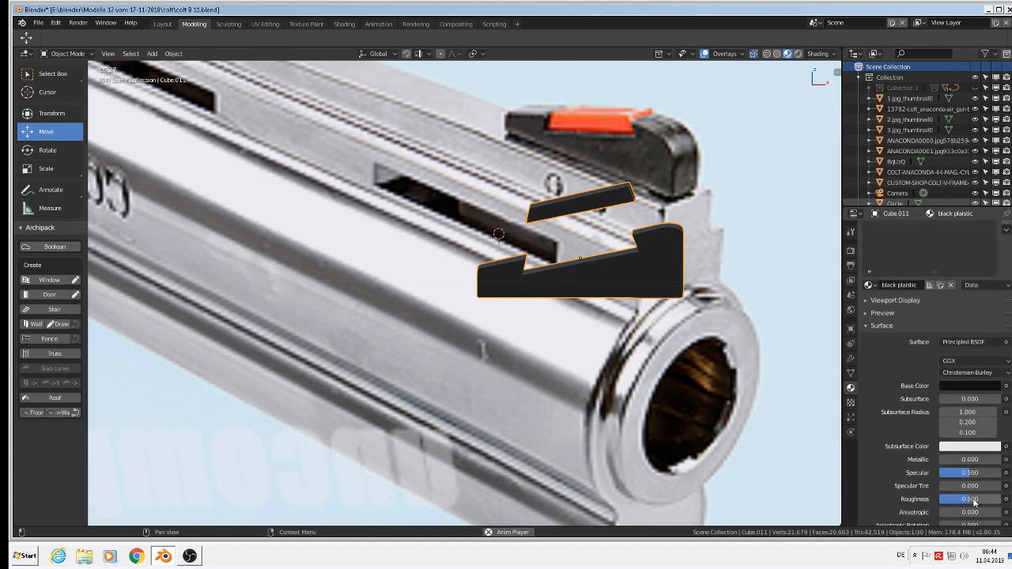
mouse_move(974, 499)
left_mouse_down()
mouse_move(987, 499)
mouse_move(950, 500)
mouse_move(993, 500)
mouse_move(979, 500)
left_mouse_up()
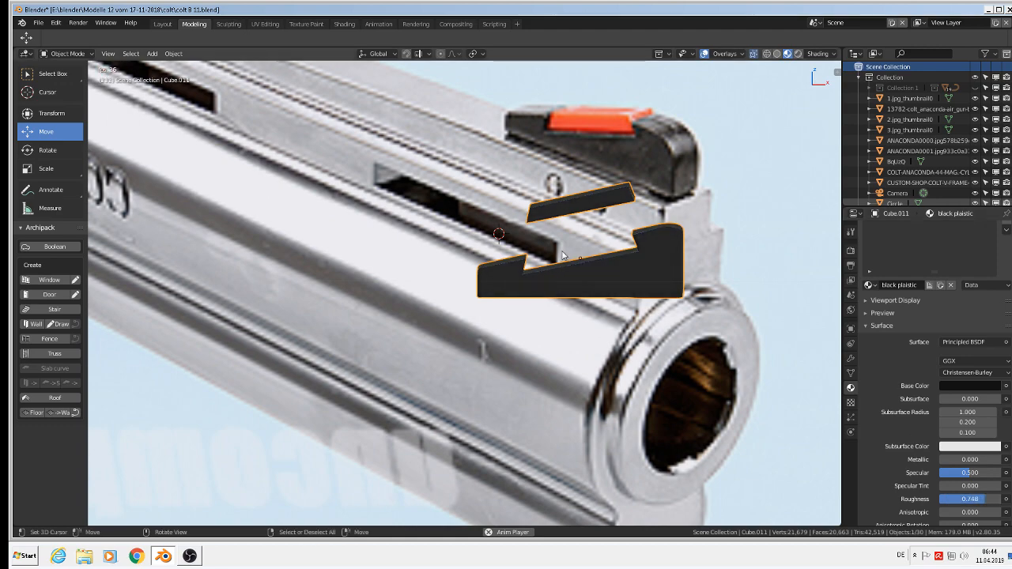
scroll(597, 266, "up", 3)
middle_click_drag(628, 270, 663, 272)
scroll(655, 272, "up", 2)
scroll(654, 275, "down", 3)
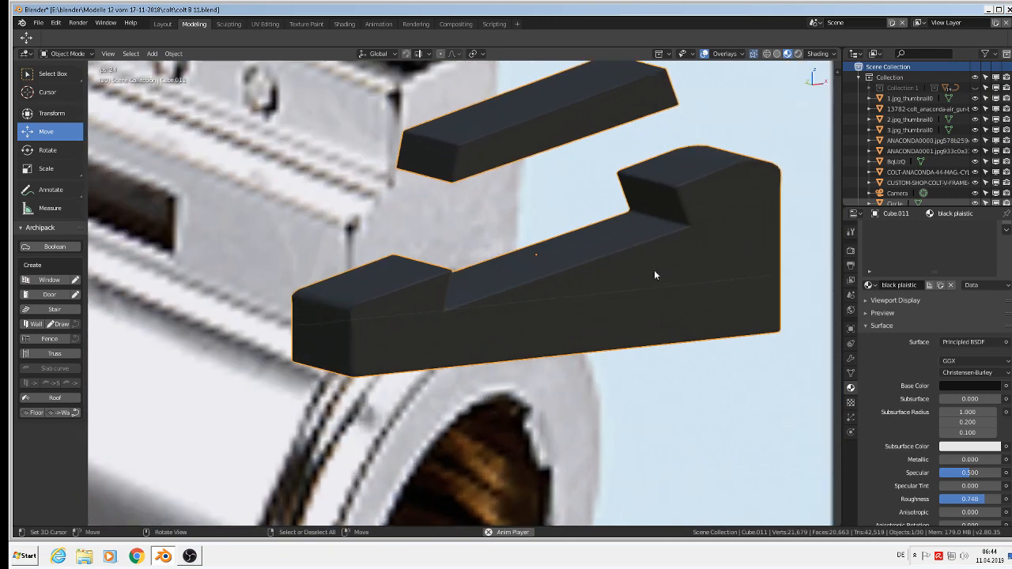
scroll(958, 277, "up", 1)
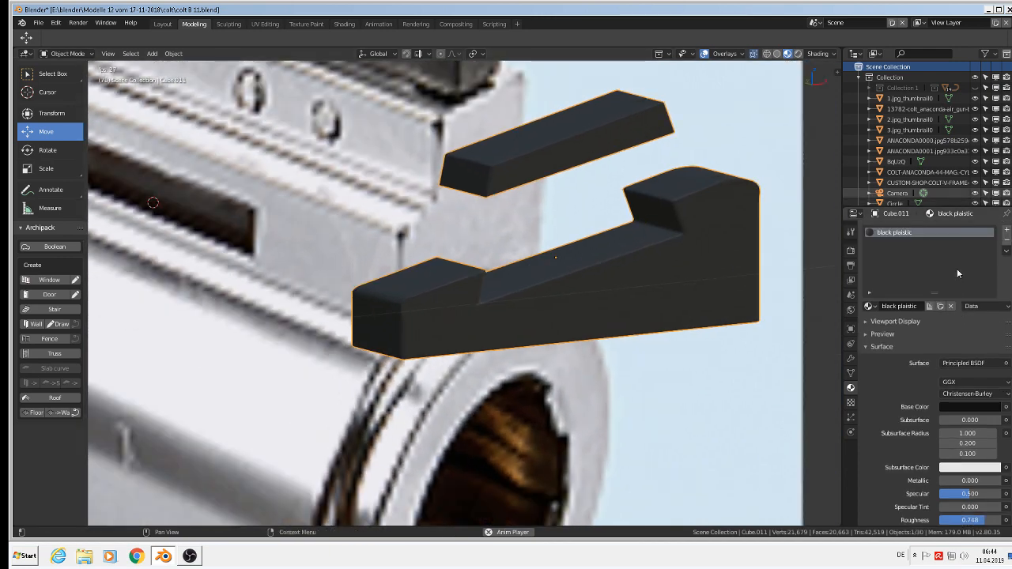
Step: Add a second material to the sight object and name it "red plastic"
left_click(1007, 229)
left_click(906, 307)
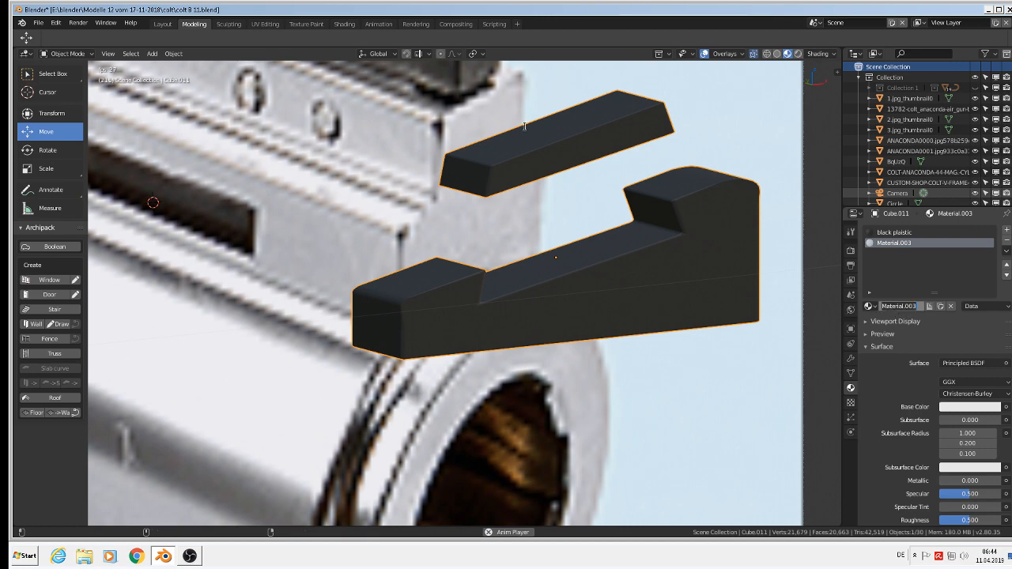
scroll(488, 136, "down", 2)
scroll(488, 136, "down", 2)
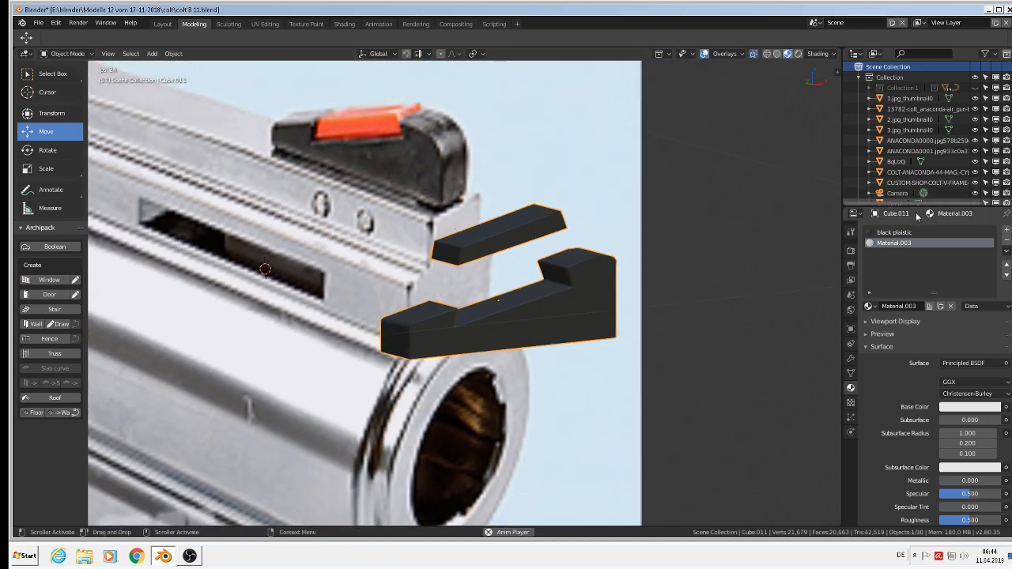
double_click(887, 306)
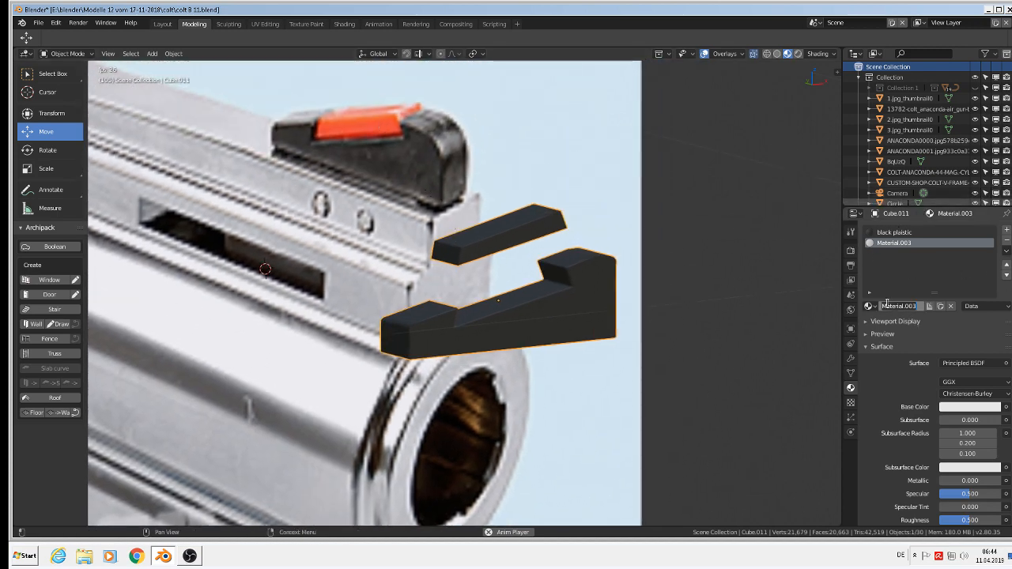
type("m")
type("ed plastic")
key("Return")
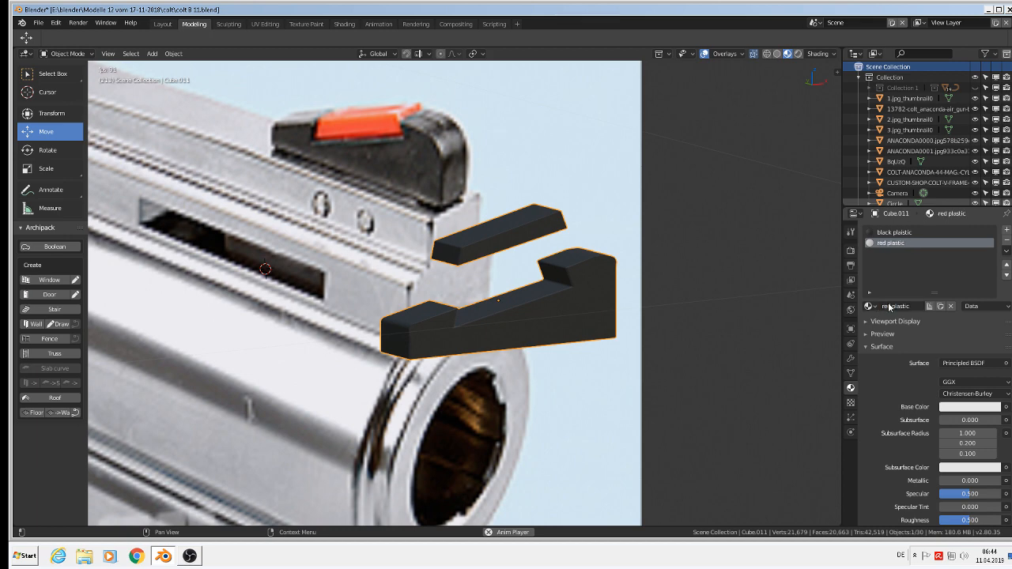
Step: Sample the red plastic base color from the reference photo's sight insert and set its roughness to 0.748, matching the black material
left_click(961, 407)
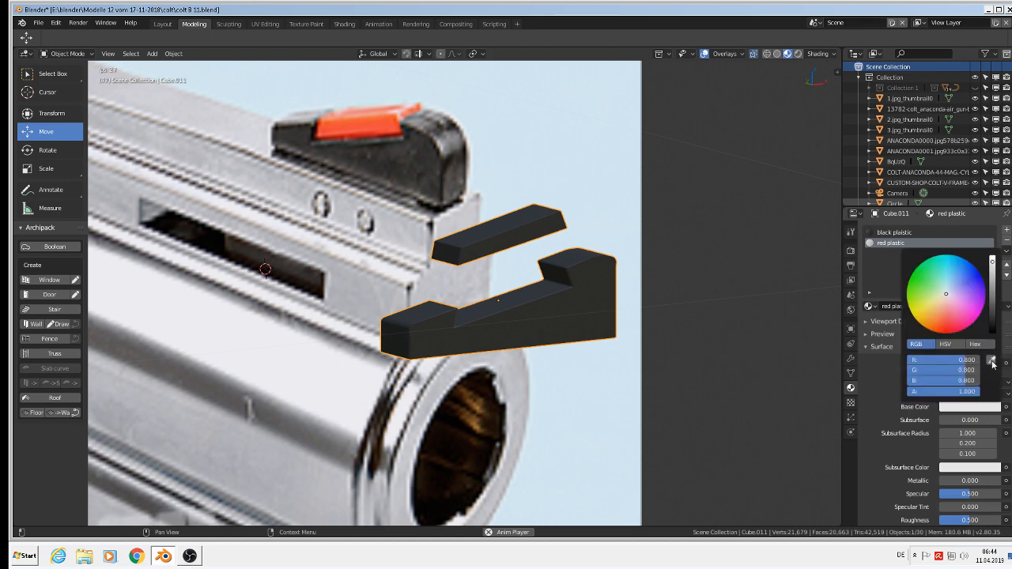
left_click(991, 361)
left_click(354, 125)
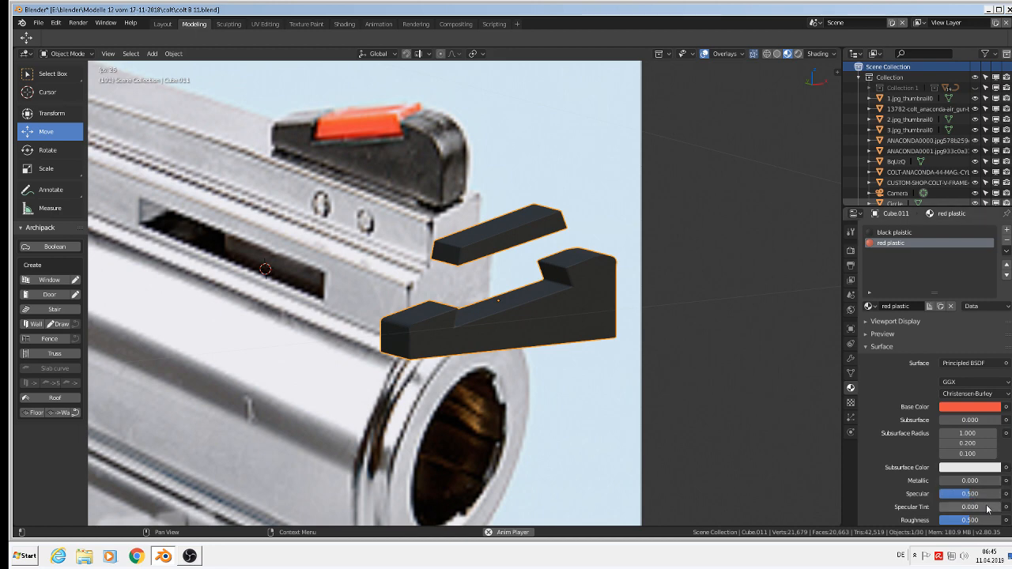
left_click(904, 233)
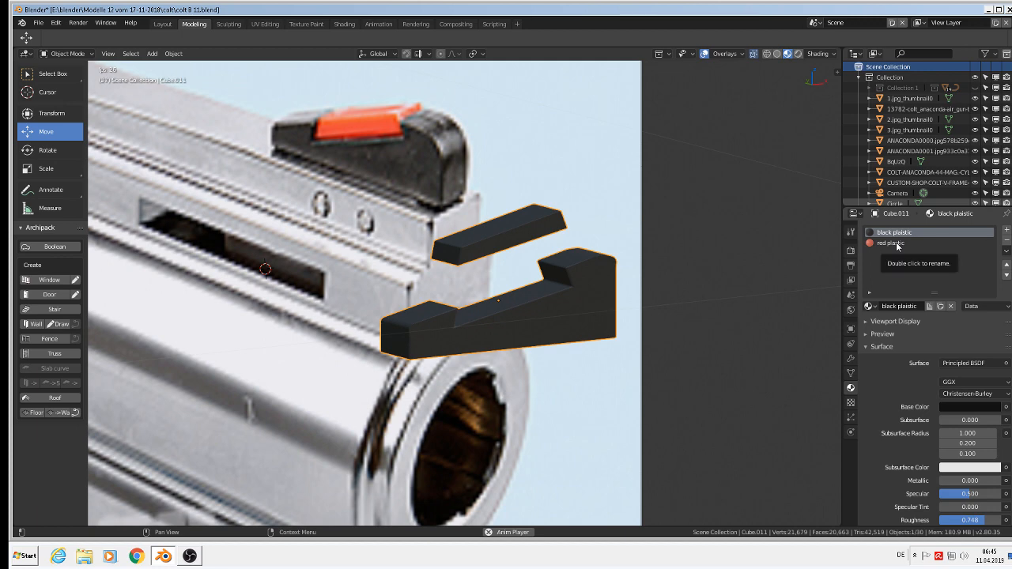
left_click(897, 244)
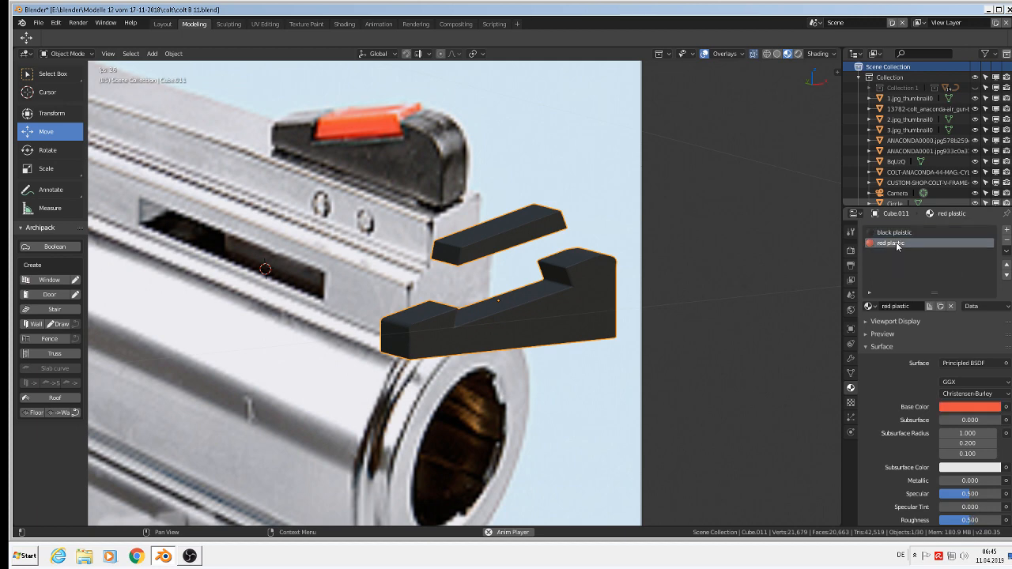
left_click(961, 520)
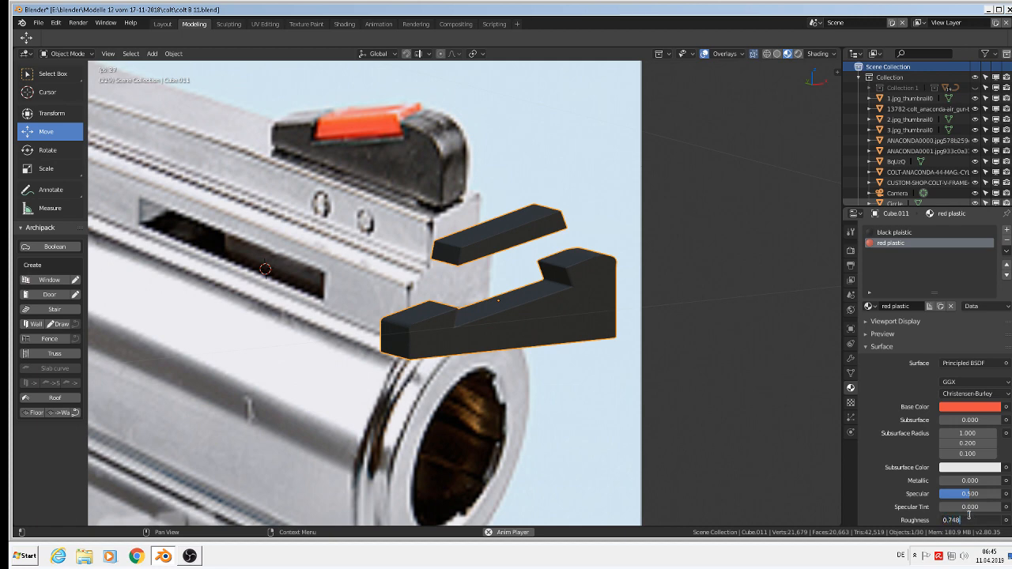
key("Return")
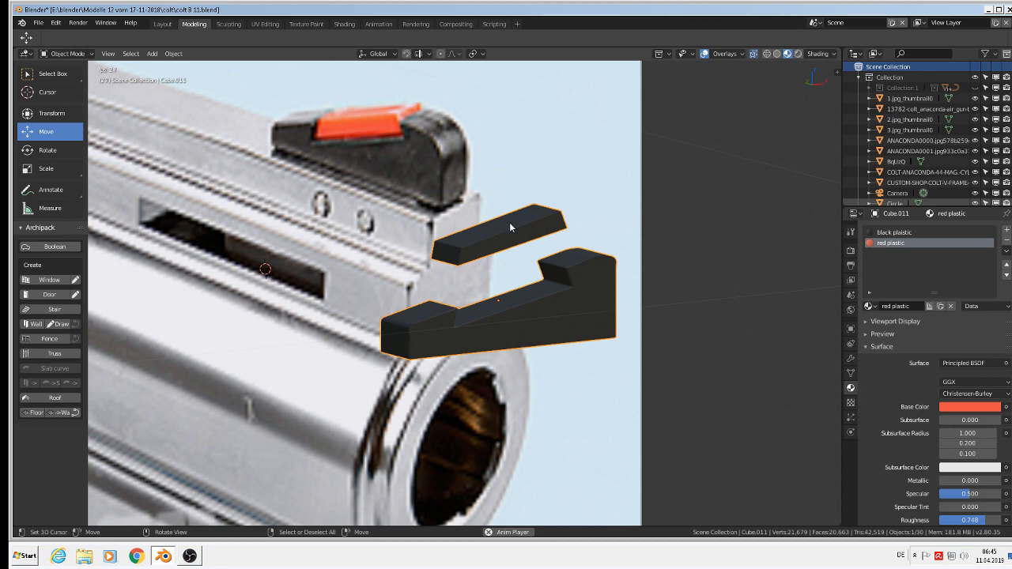
Step: In Edit Mode, select only the separate insert's linked mesh and assign the red plastic material to it
key("Tab")
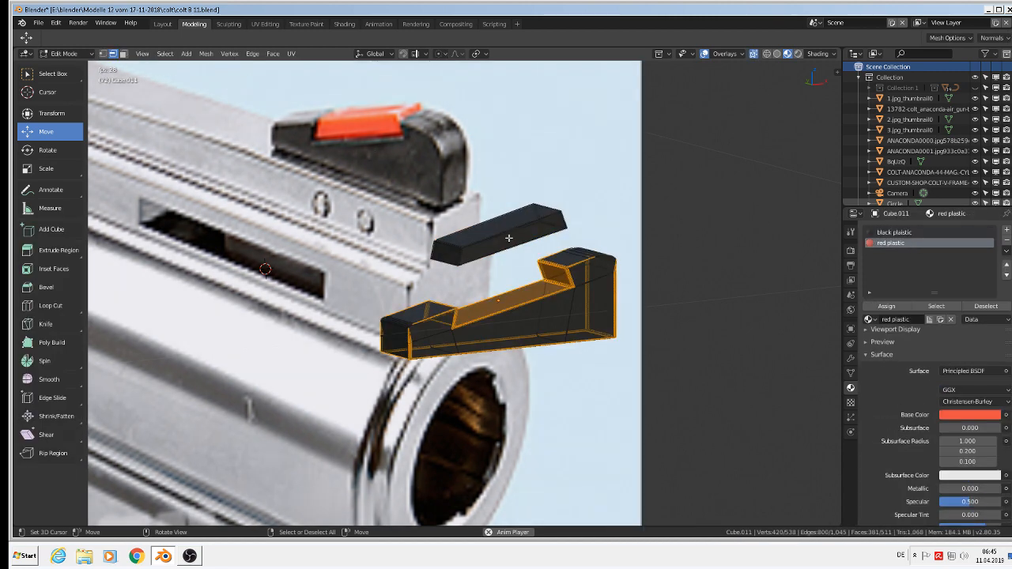
key("a")
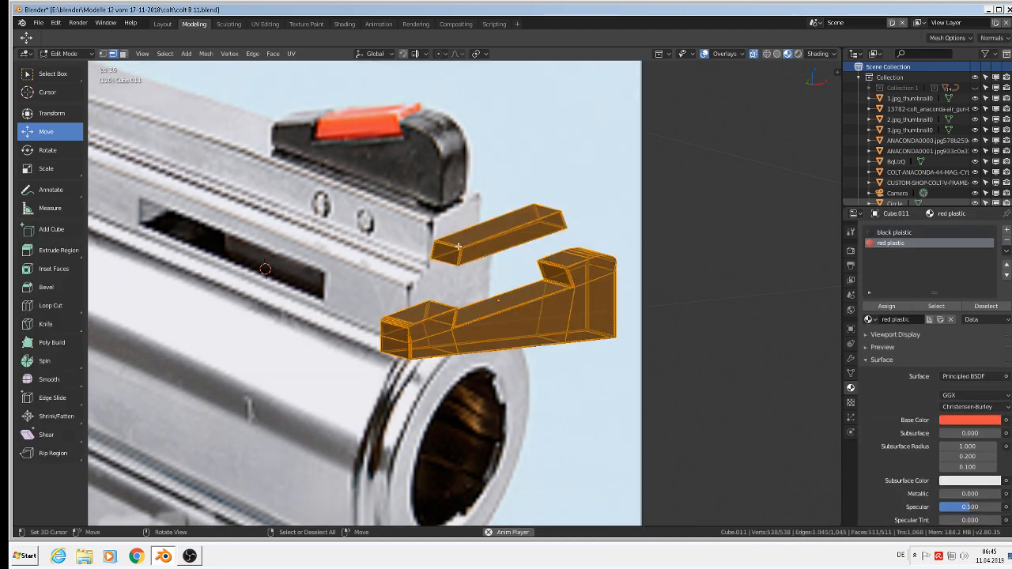
key("alt+a")
key("l")
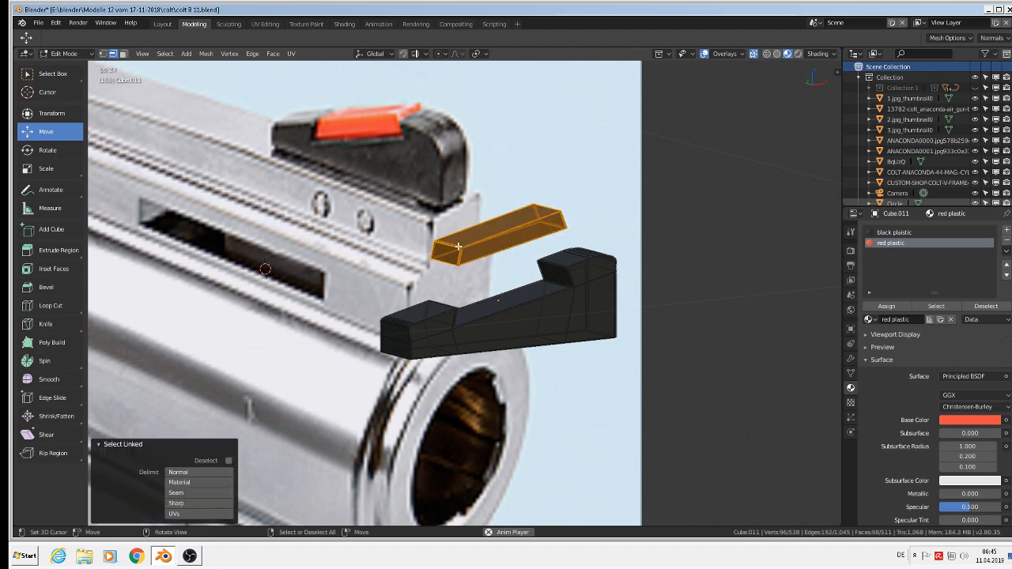
left_click(886, 306)
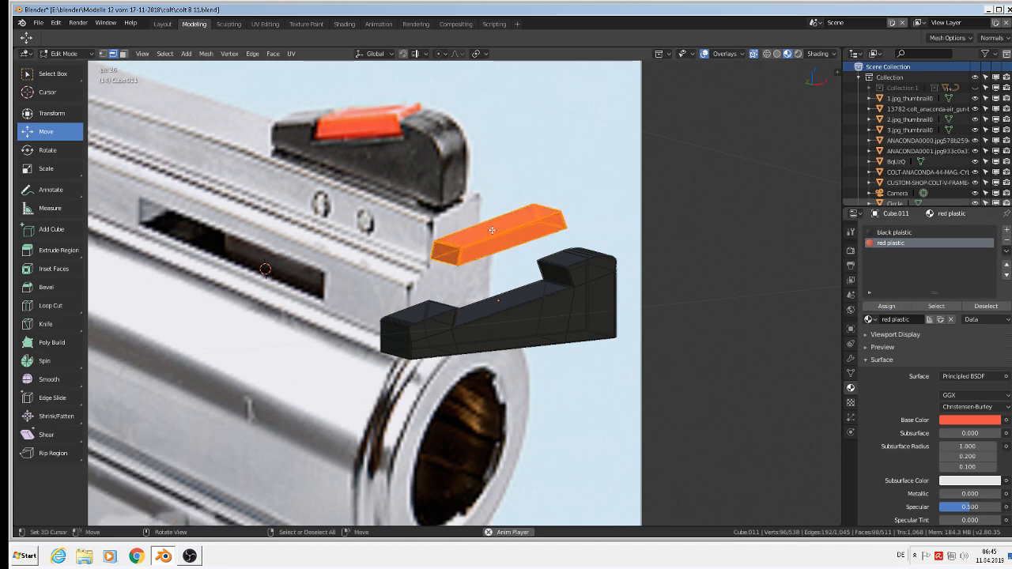
Step: From the side view, move the red insert down 0.0134 m along Z into the sight body's notch
key("KP_3")
key("g")
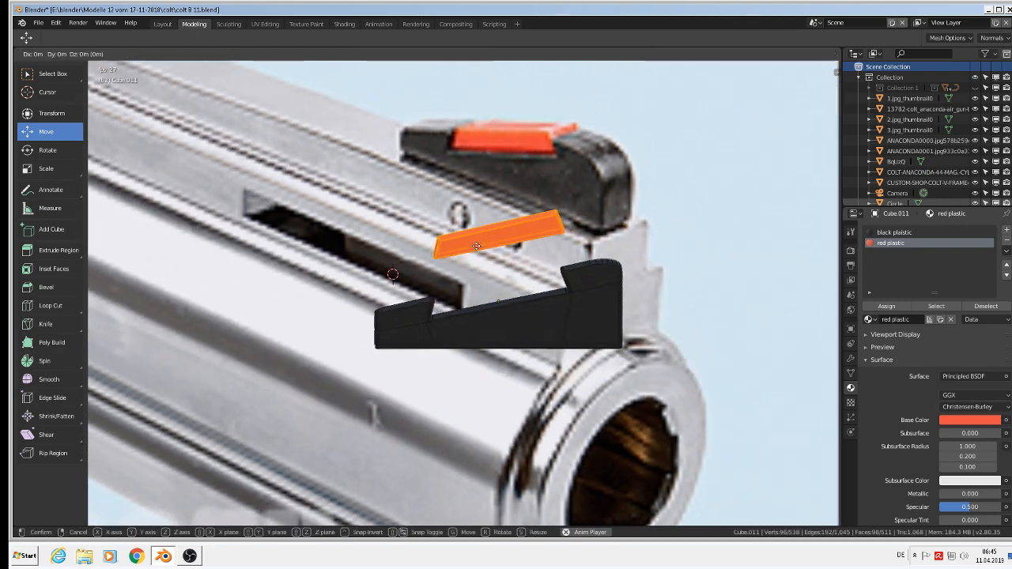
key("z")
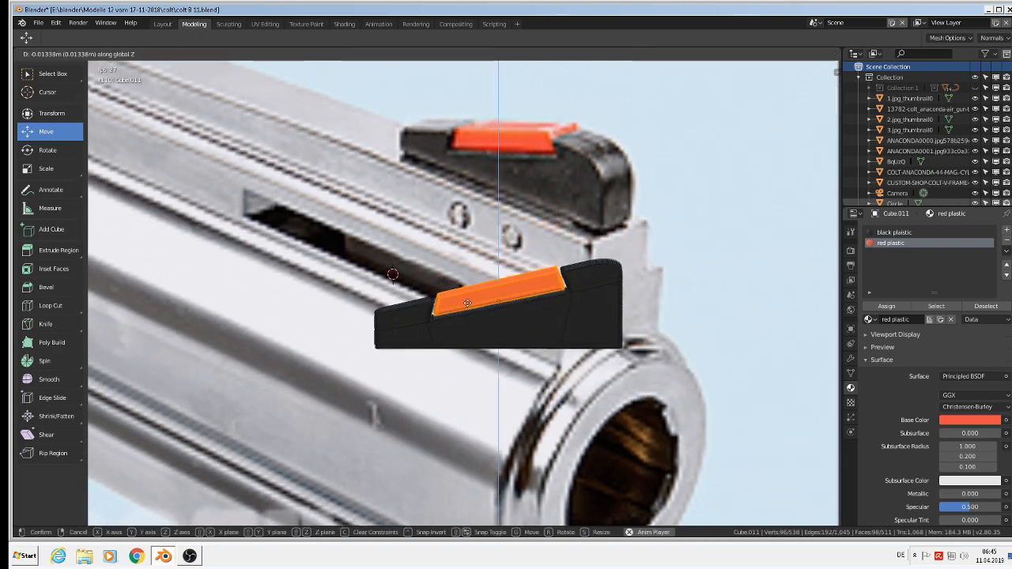
left_click(467, 303)
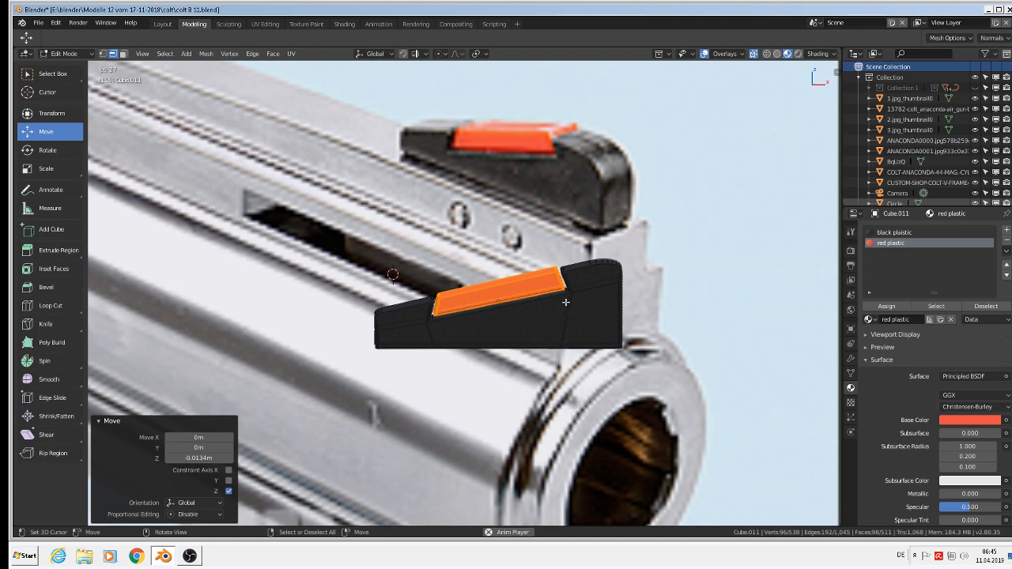
Step: Scale the red insert by 1.029, lower it 0.000595 m along Z to close the gap beneath it, and return to Object Mode
middle_click_drag(566, 302, 518, 289)
scroll(548, 296, "up", 4)
key("s")
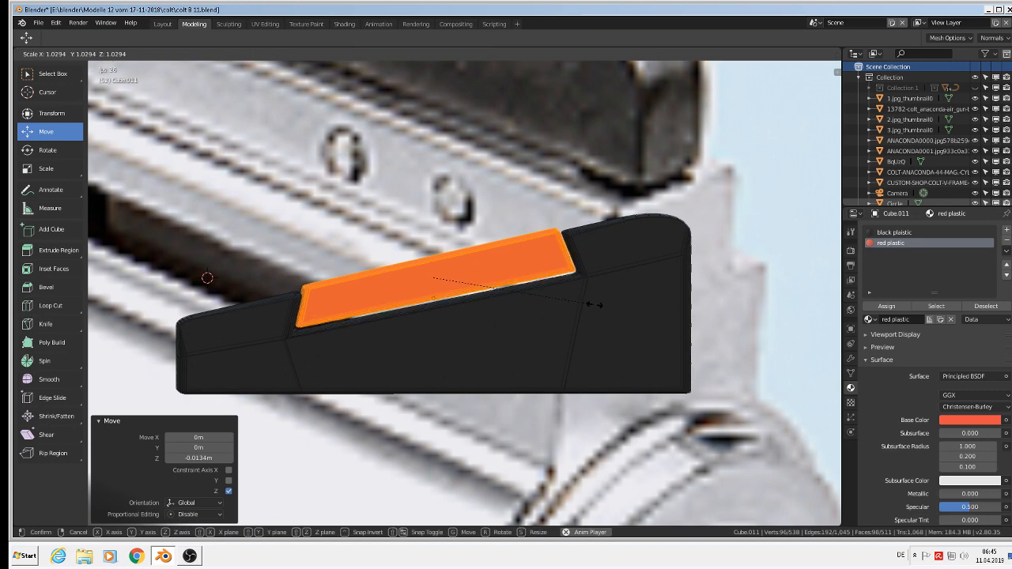
left_click(589, 301)
middle_click_drag(582, 298, 576, 296)
key("g")
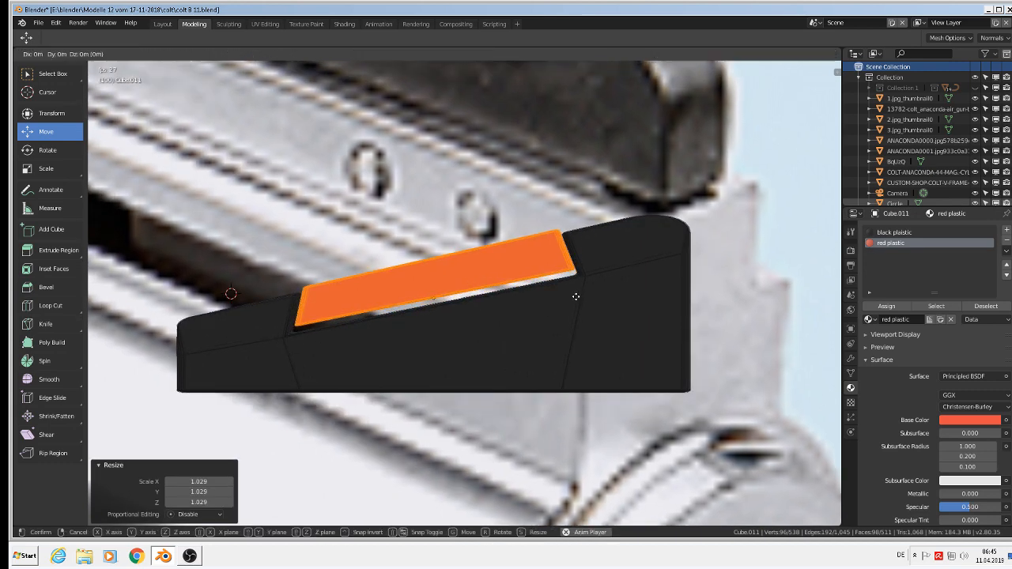
key("z")
left_click(576, 302)
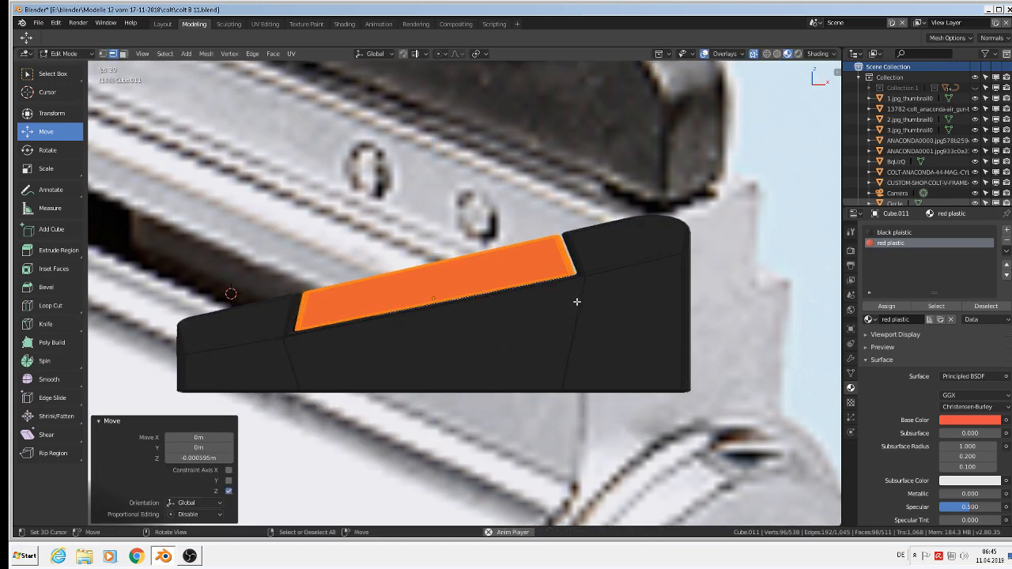
scroll(576, 301, "down", 6)
key("Tab")
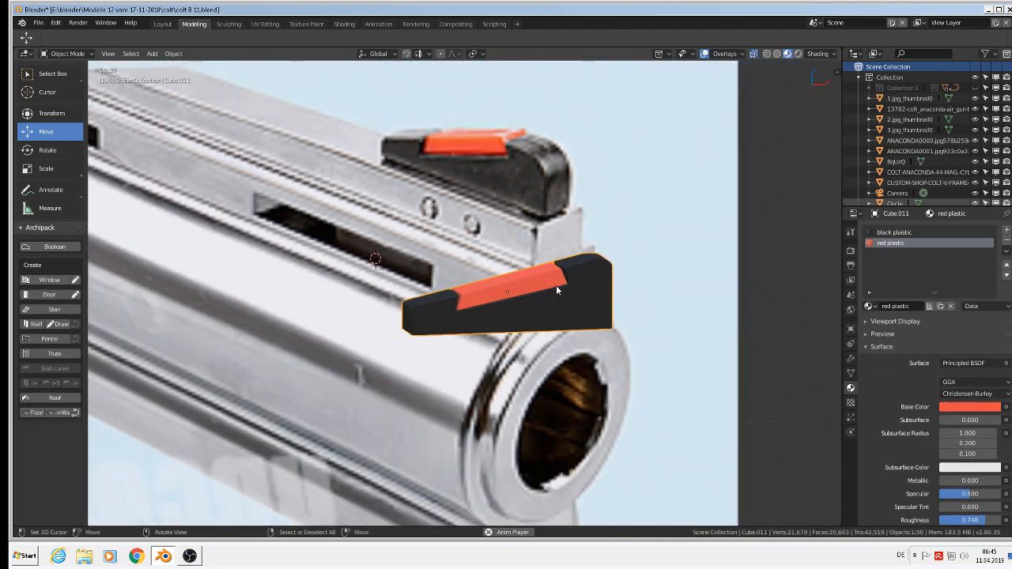
Step: Examine the insert's fit and the two materials on the finished sight from angled views
middle_click_drag(556, 287, 620, 308)
scroll(529, 294, "up", 3)
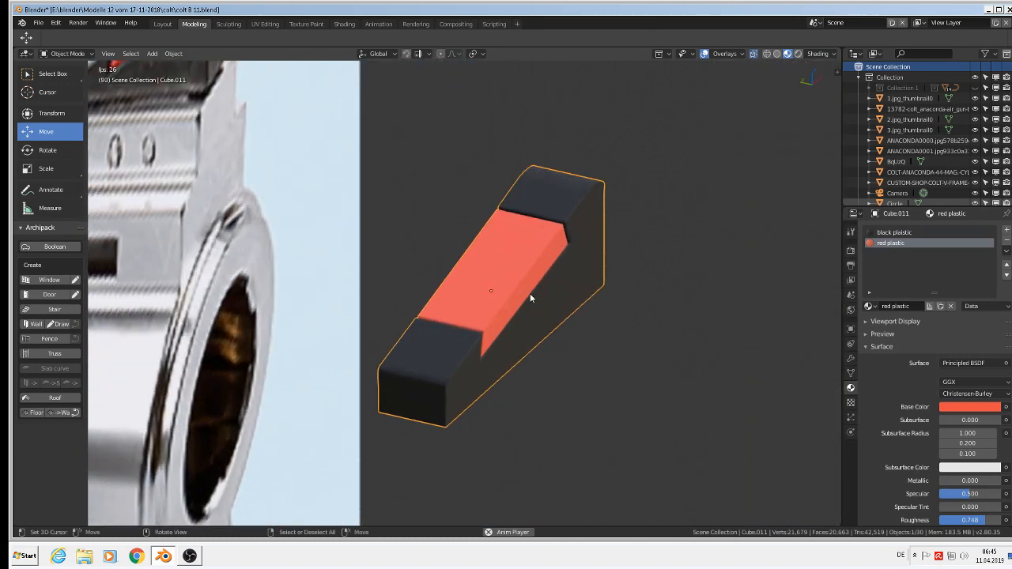
scroll(530, 293, "down", 1)
middle_click_drag(527, 293, 519, 287)
scroll(519, 287, "down", 1)
scroll(566, 235, "up", 1)
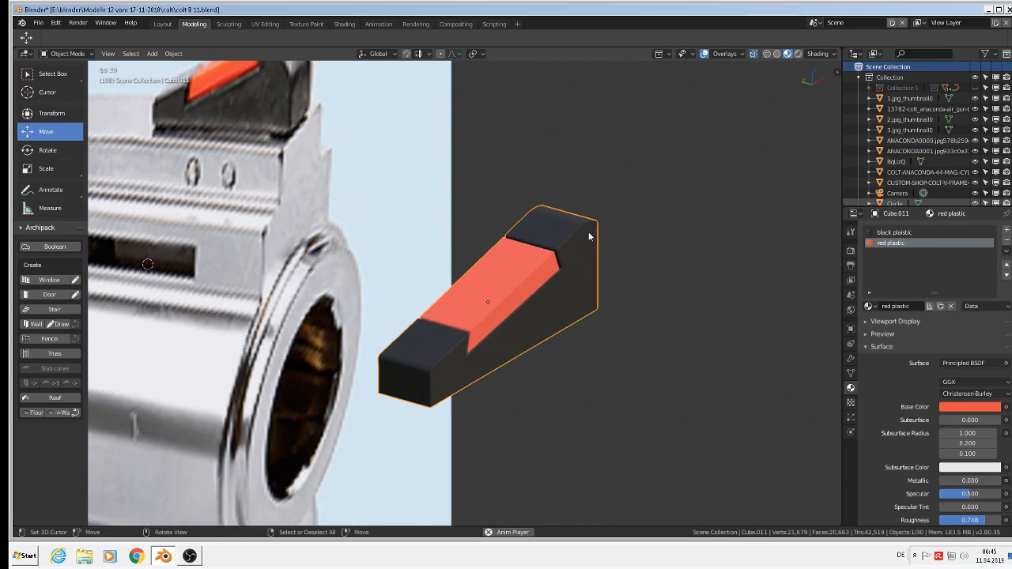
Step: Compare the finished sight's shape with the front sight in the reference photo from angled and side views
scroll(594, 263, "down", 5)
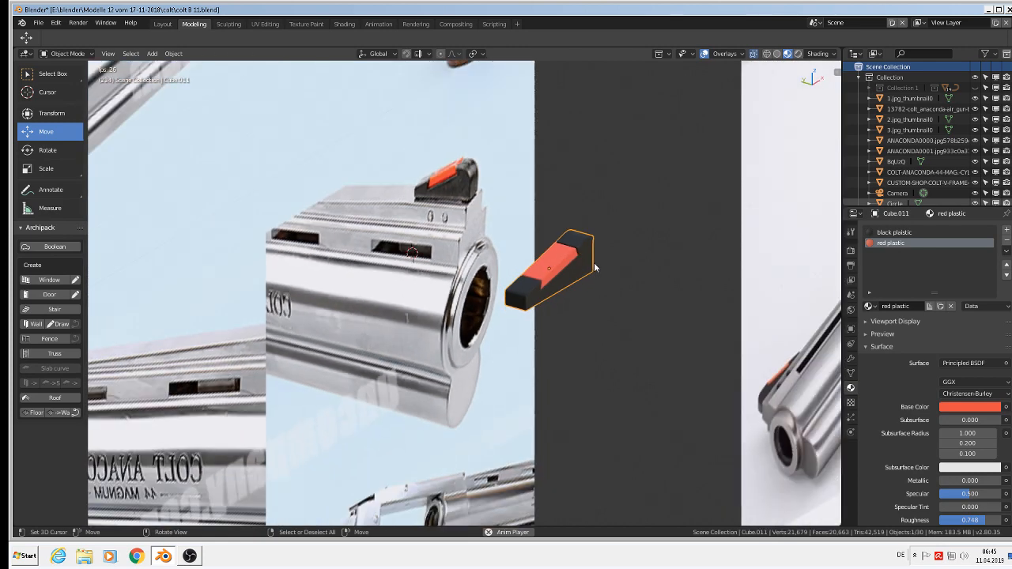
scroll(588, 273, "up", 2)
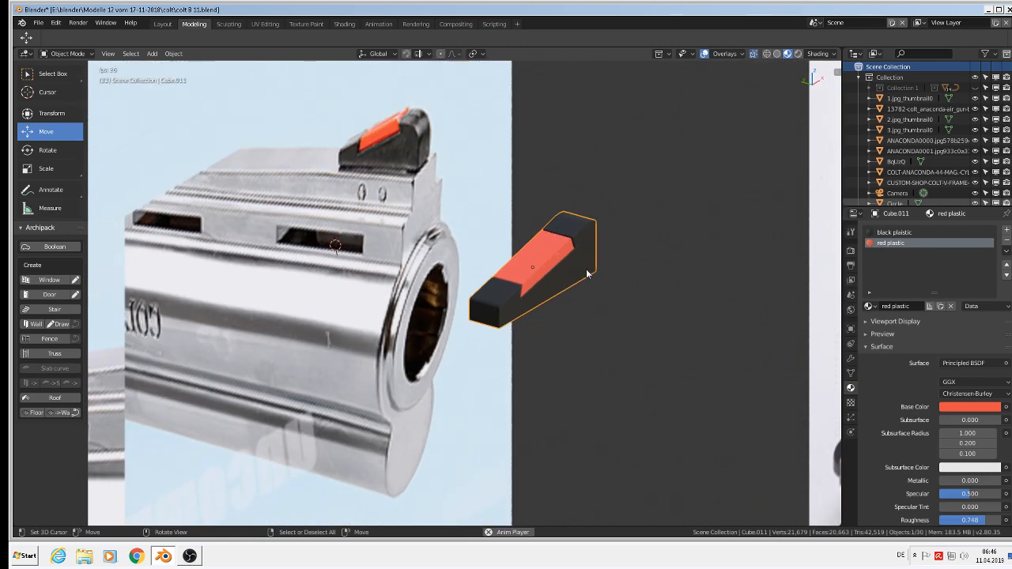
scroll(587, 274, "down", 2)
middle_click_drag(584, 272, 554, 270)
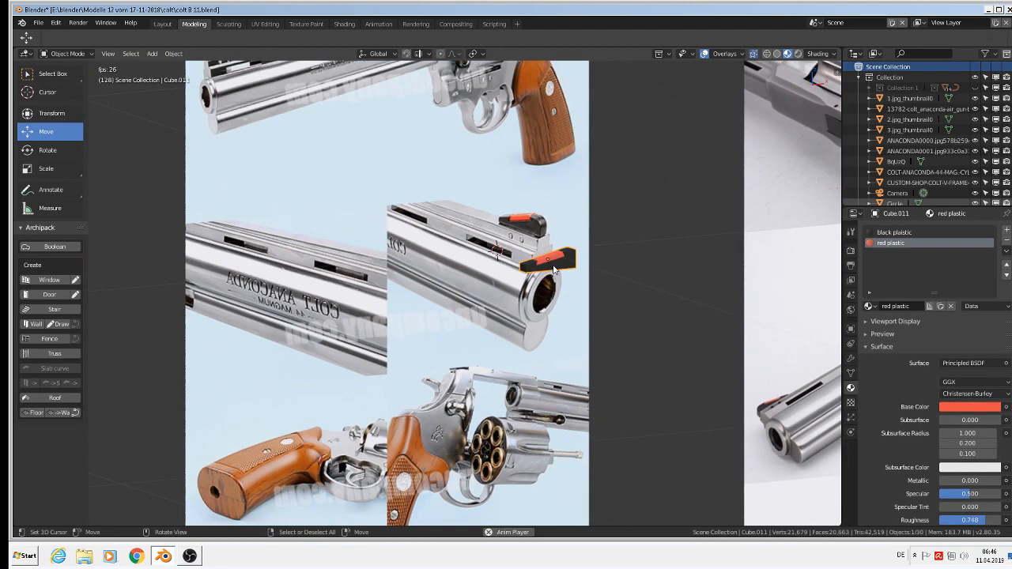
scroll(554, 269, "up", 6)
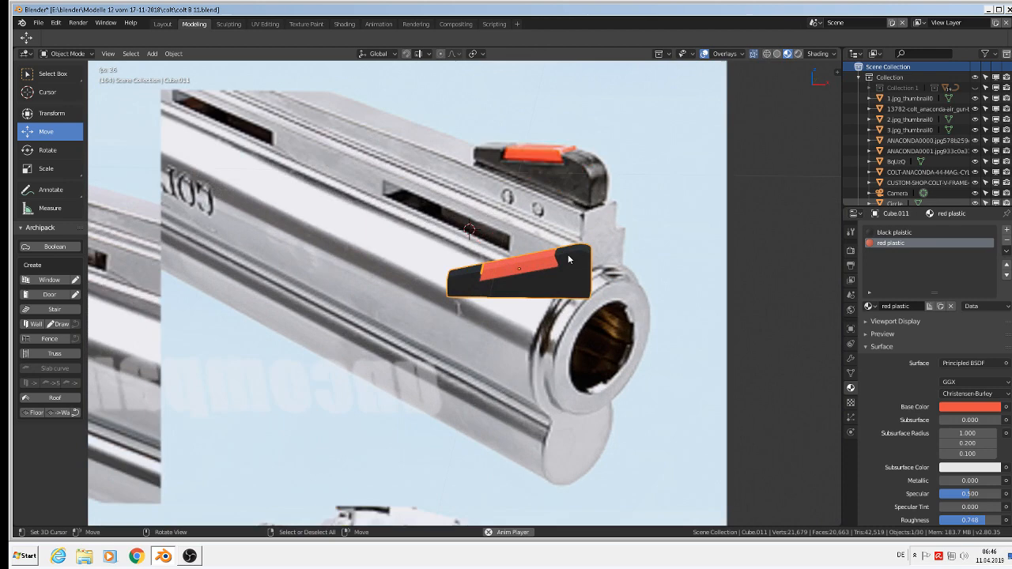
mouse_move(574, 253)
middle_mouse_down()
mouse_move(586, 237)
mouse_move(592, 250)
middle_mouse_up()
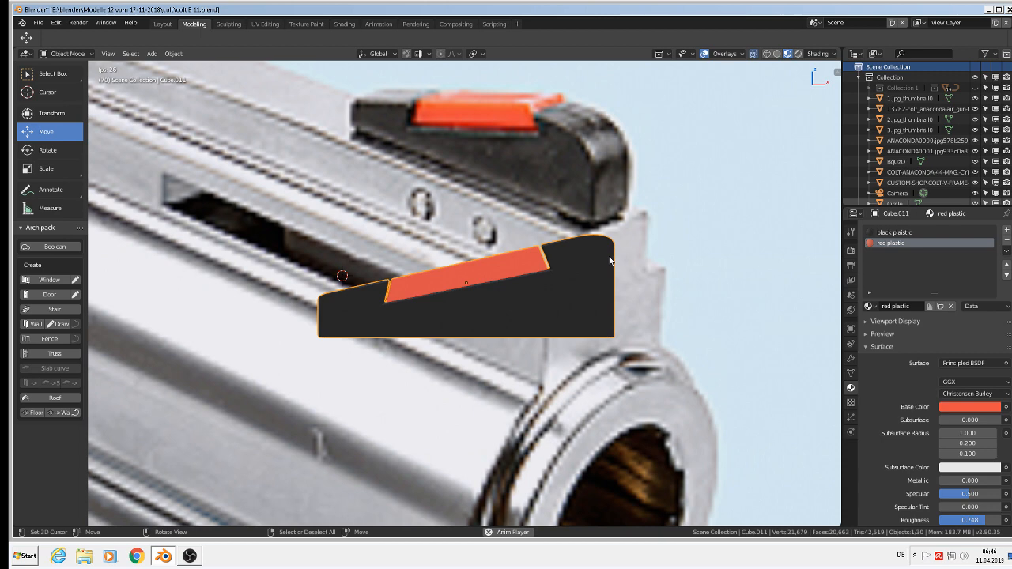
Step: Enable proportional editing in Object Mode and open its falloff options
left_click(454, 54)
left_click(440, 55)
left_click(453, 56)
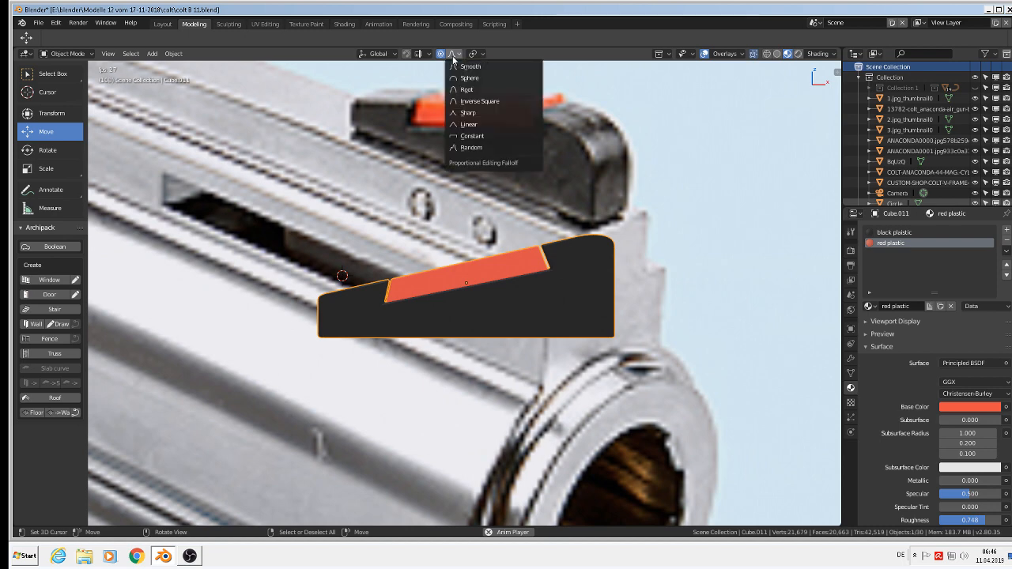
left_click(490, 99)
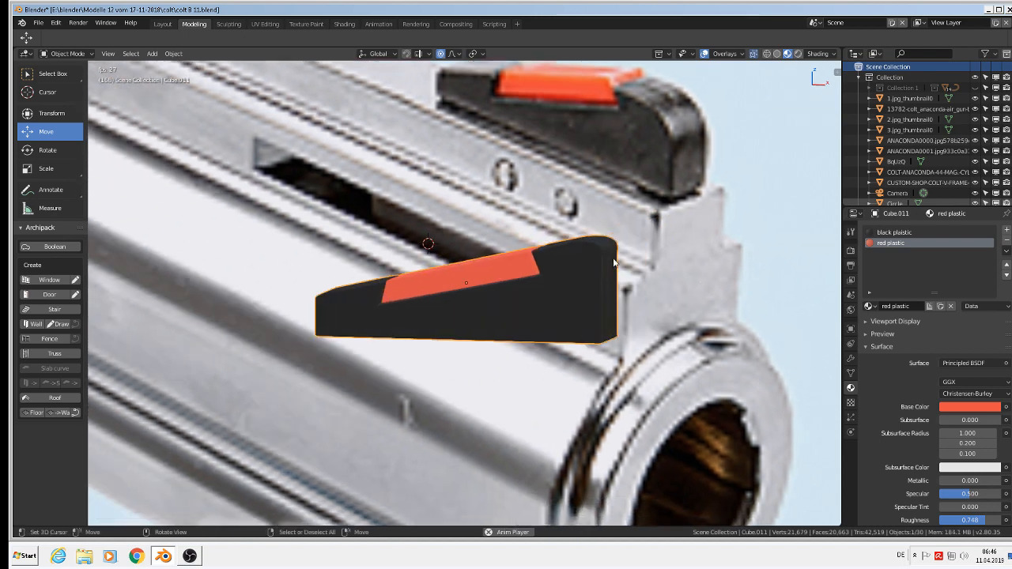
Step: In Edit Mode, select the edge at the sight body's upper rear corner and try scaling it
key("Tab")
left_click(608, 245)
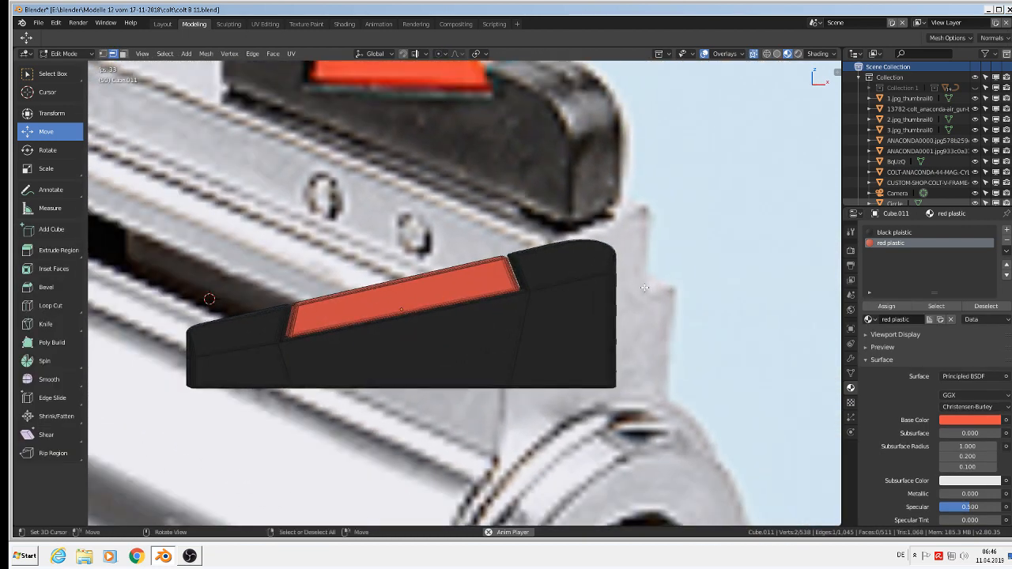
key("s")
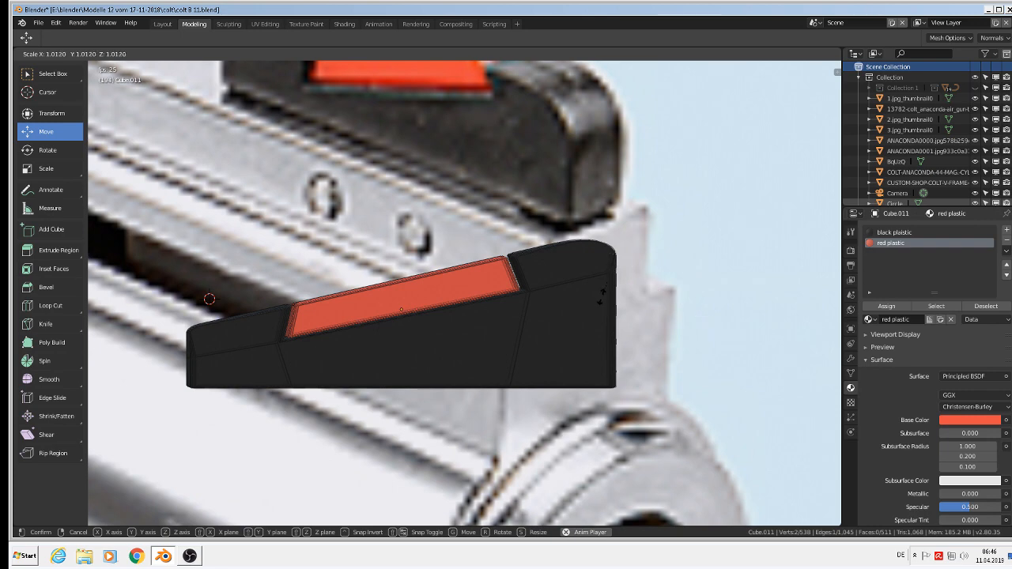
left_click(672, 285)
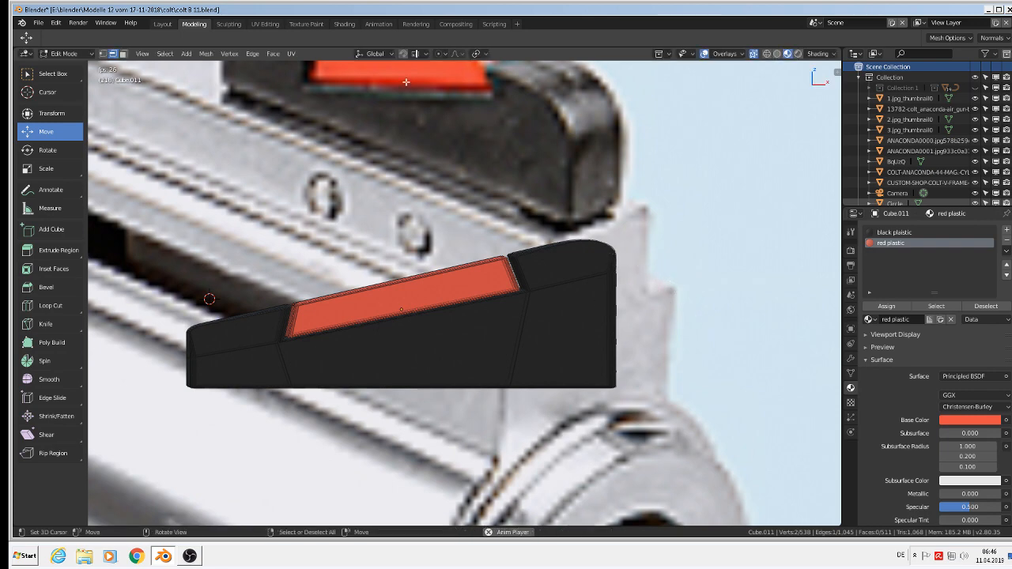
Step: Set proportional editing to Connected and try scaling the rear corner edge, reducing the proportional size to 0.02
left_click(441, 54)
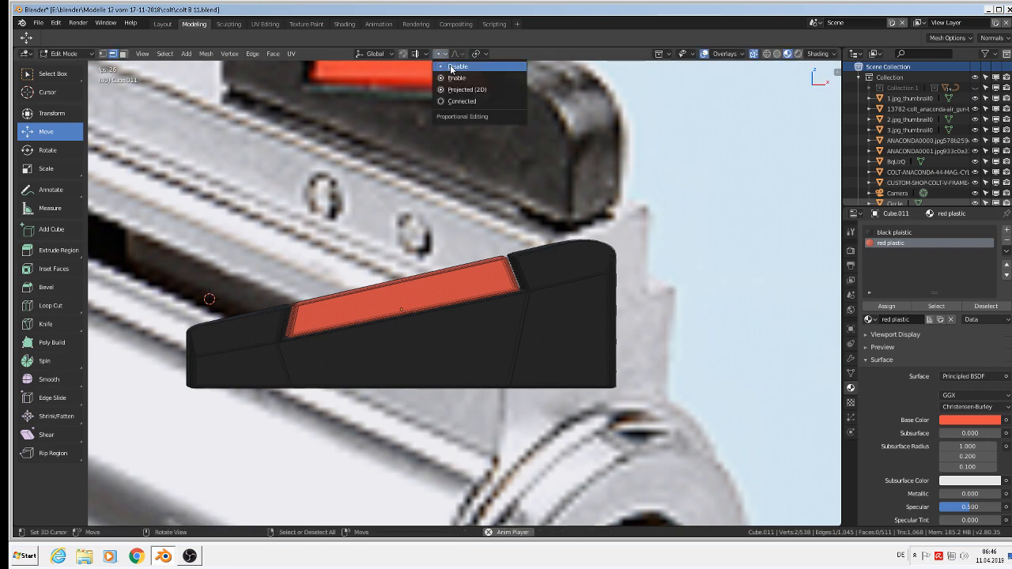
left_click(462, 102)
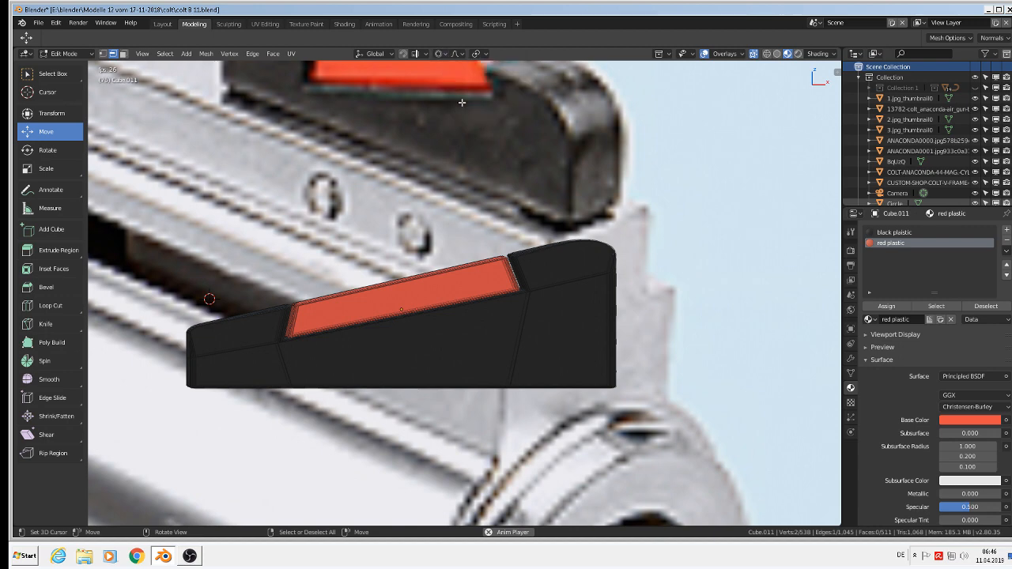
left_click(456, 55)
key("s")
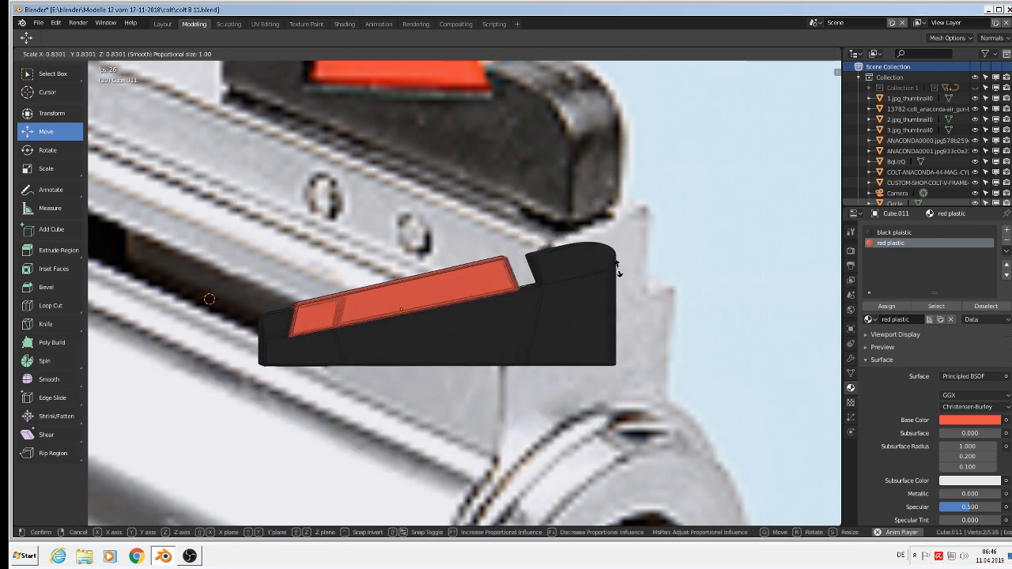
scroll(617, 269, "up", 19)
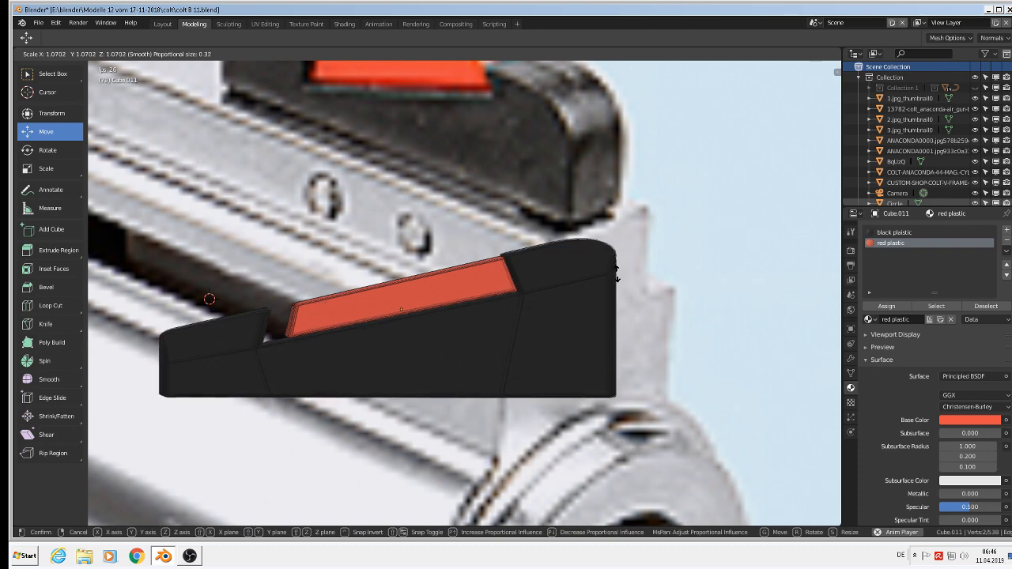
scroll(617, 274, "up", 14)
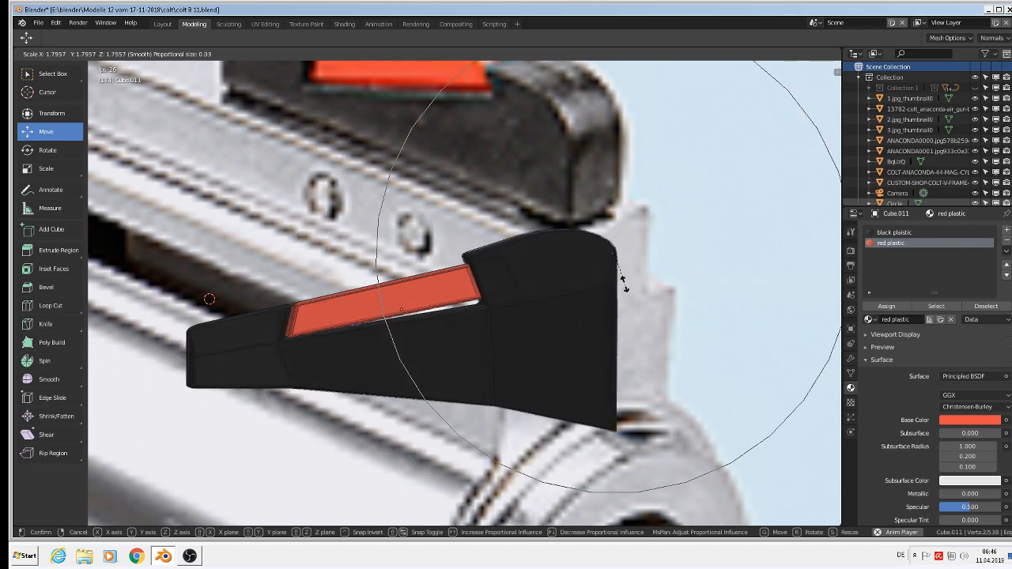
scroll(622, 279, "up", 4)
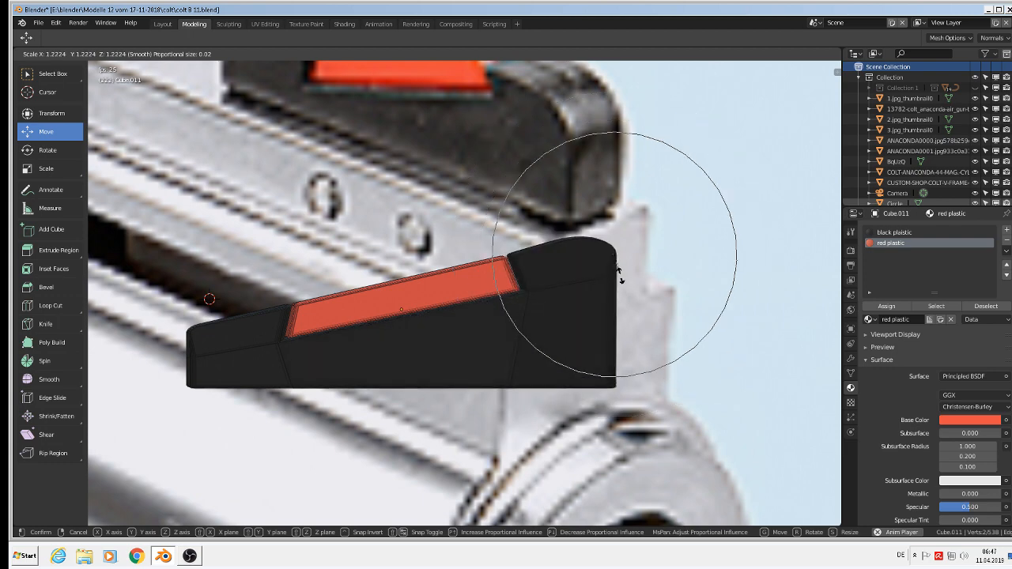
right_click(627, 284)
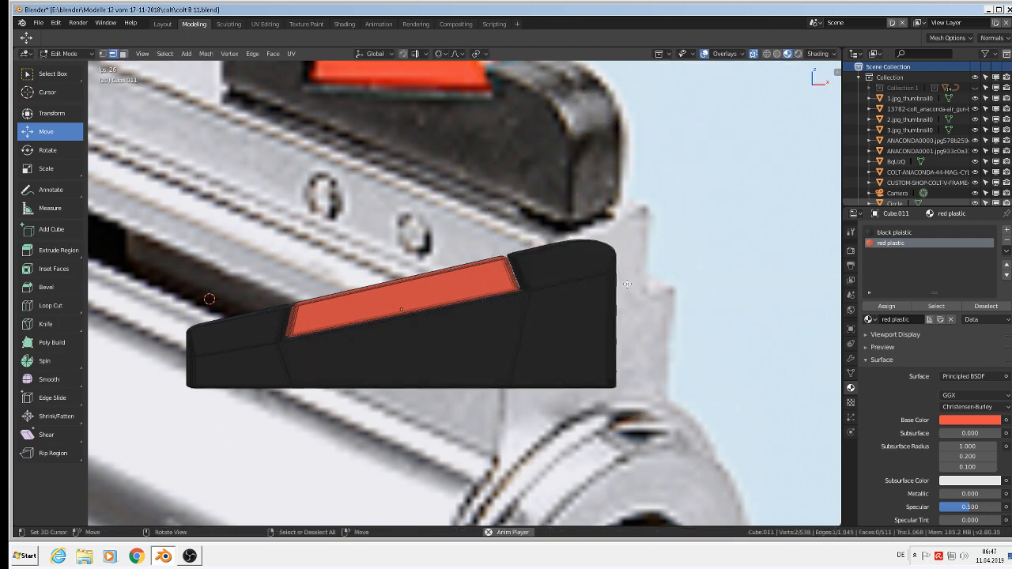
Step: Move the rear corner edge down 0.000999 m along Z with smooth falloff and proportional size 0.01
key("g")
key("z")
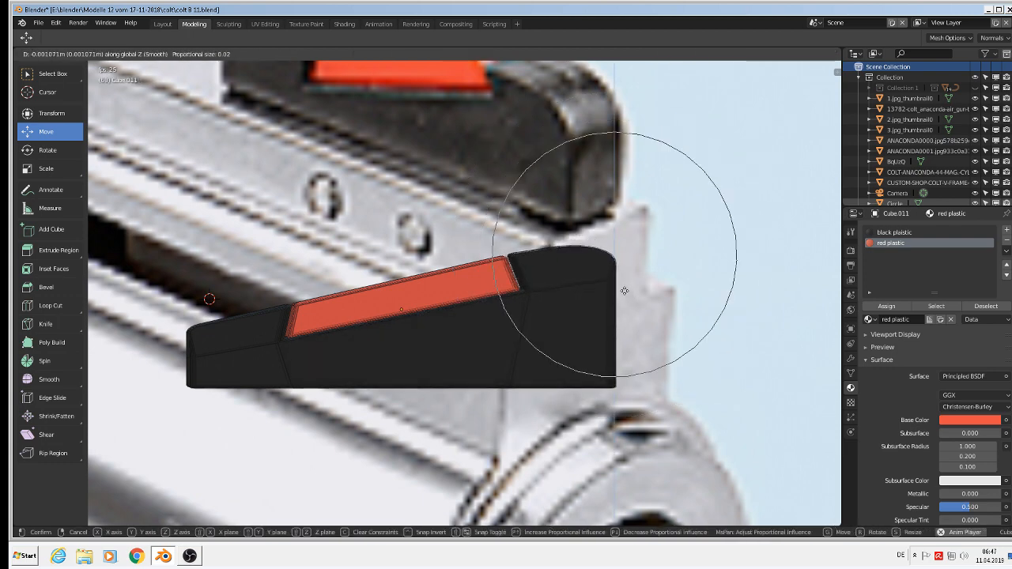
scroll(624, 293, "down", 6)
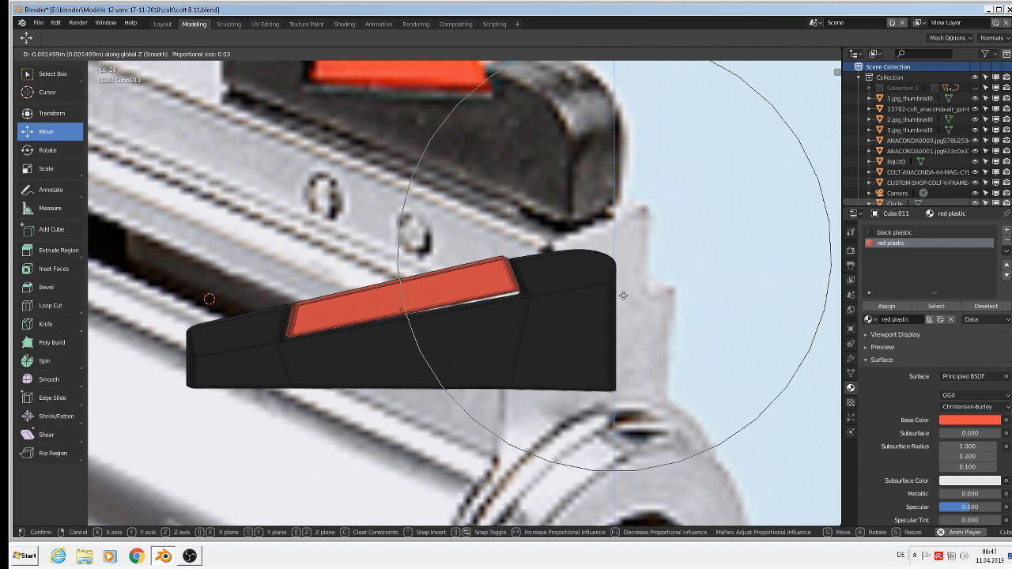
scroll(617, 288, "up", 5)
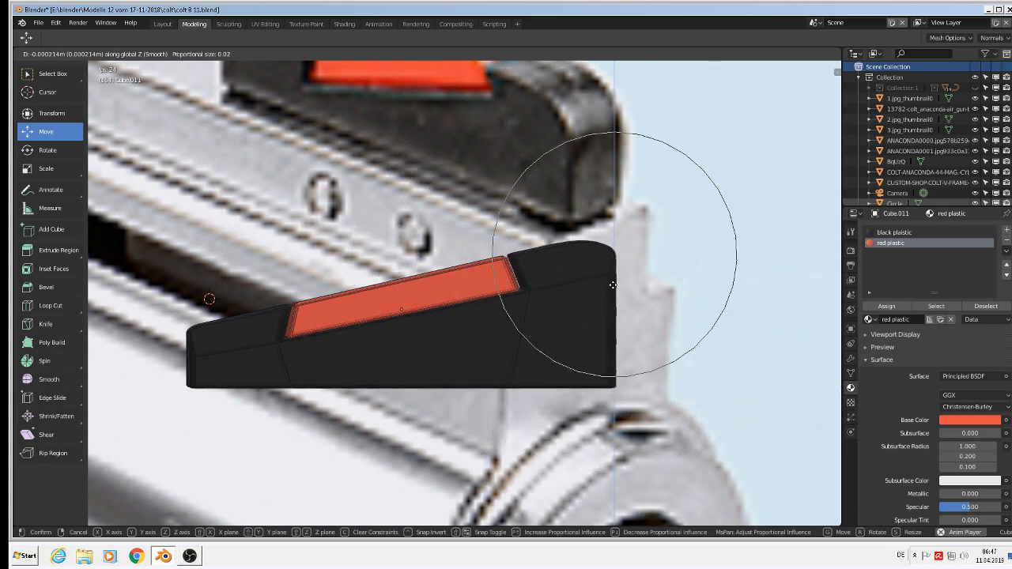
scroll(609, 289, "up", 7)
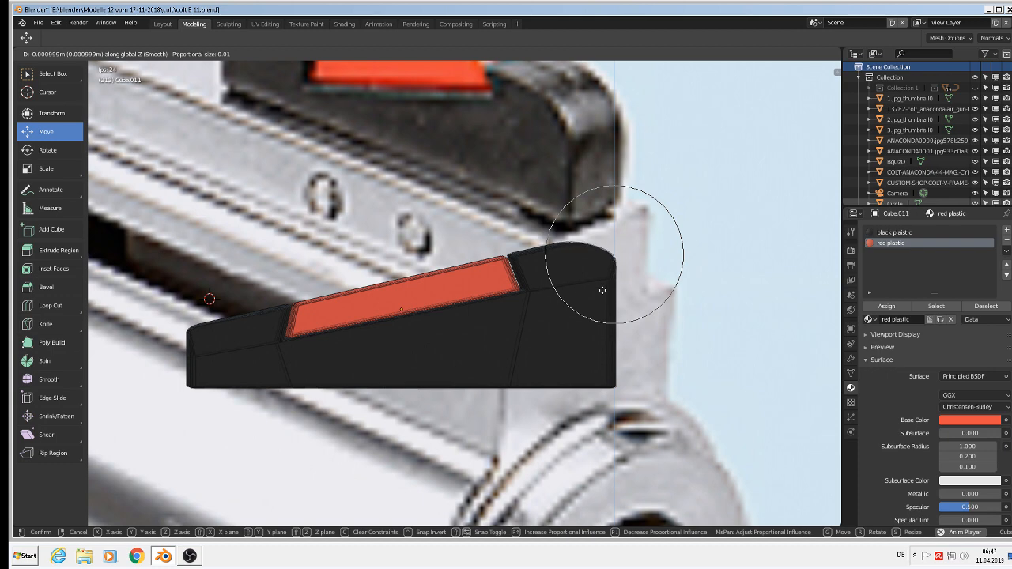
left_click(603, 290)
mouse_move(603, 289)
middle_mouse_down()
mouse_move(574, 280)
mouse_move(603, 307)
middle_mouse_up()
Step: Return to Object Mode and compare the sight's reshaped rear corner with the reference photo
key("Tab")
scroll(604, 307, "down", 4)
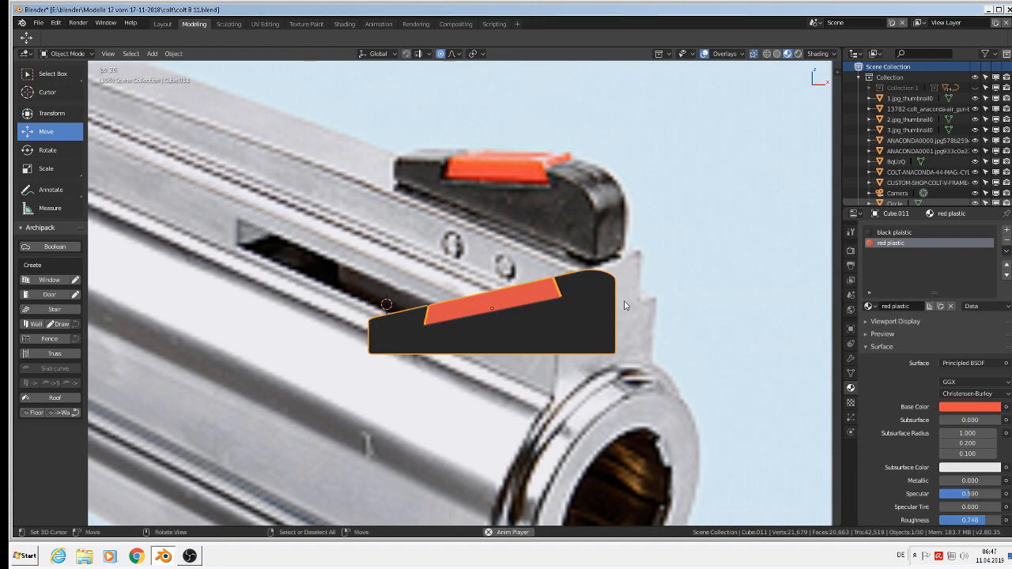
scroll(624, 305, "up", 3)
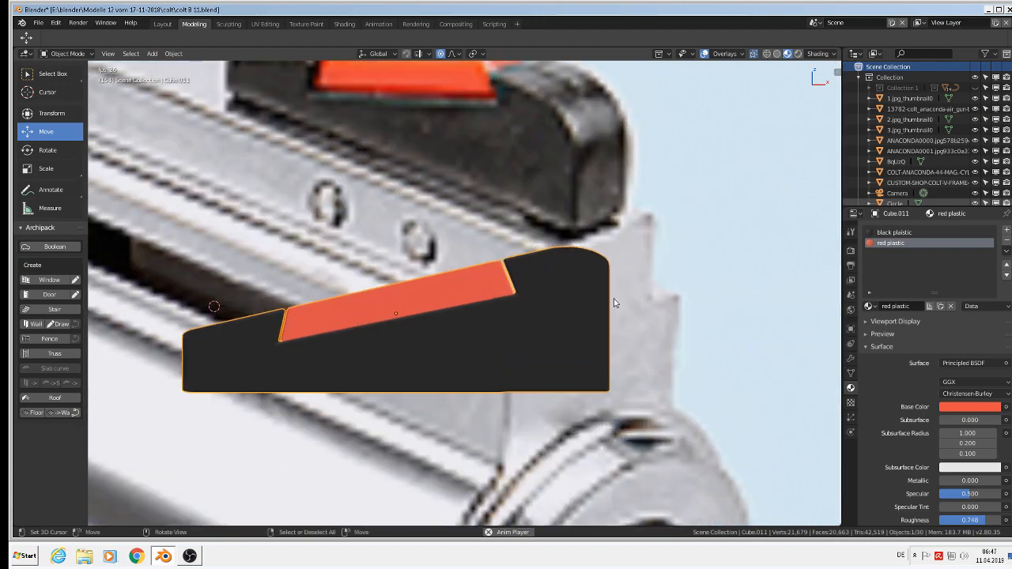
mouse_move(615, 302)
middle_mouse_down()
mouse_move(556, 320)
mouse_move(630, 292)
mouse_move(600, 306)
middle_mouse_up()
scroll(554, 319, "down", 5)
scroll(599, 308, "down", 5)
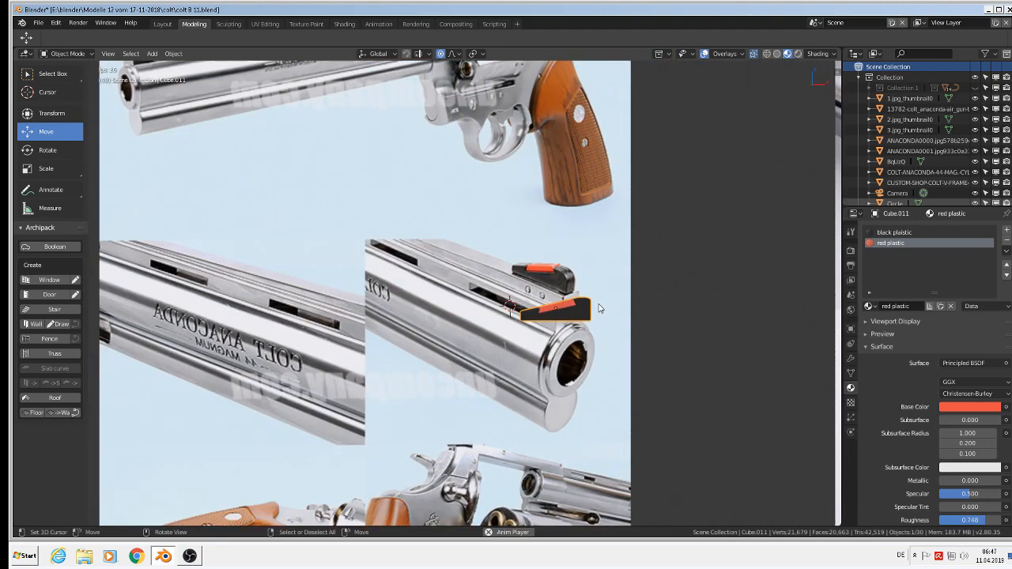
Step: Move the sight from the reference photos to above the barrel's muzzle end, by 4.17 m X, -1.02 m Y and -0.255 m Z
scroll(599, 308, "down", 6)
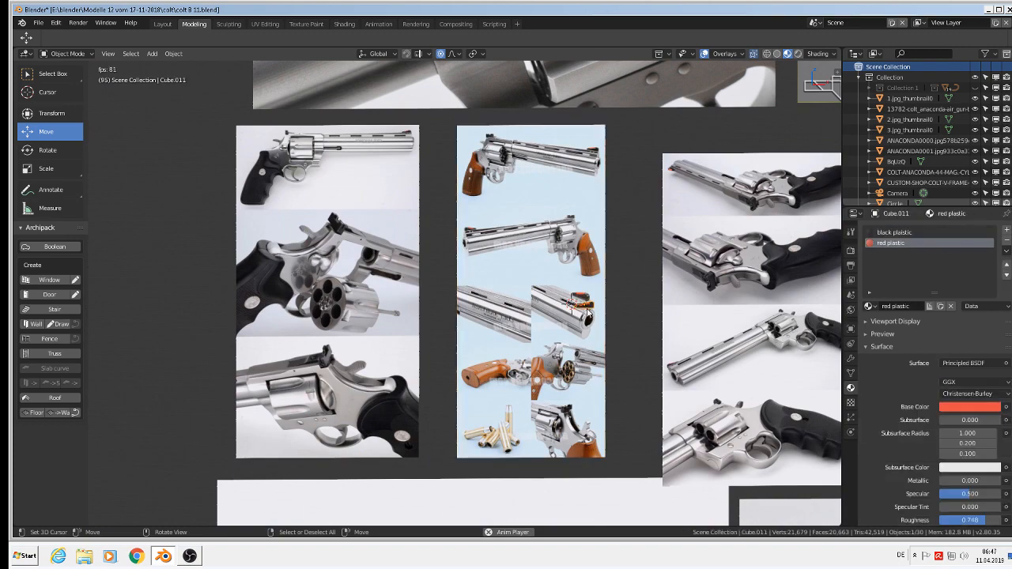
scroll(607, 324, "down", 6)
middle_click_drag(610, 330, 343, 212, "shift")
scroll(345, 207, "down", 3)
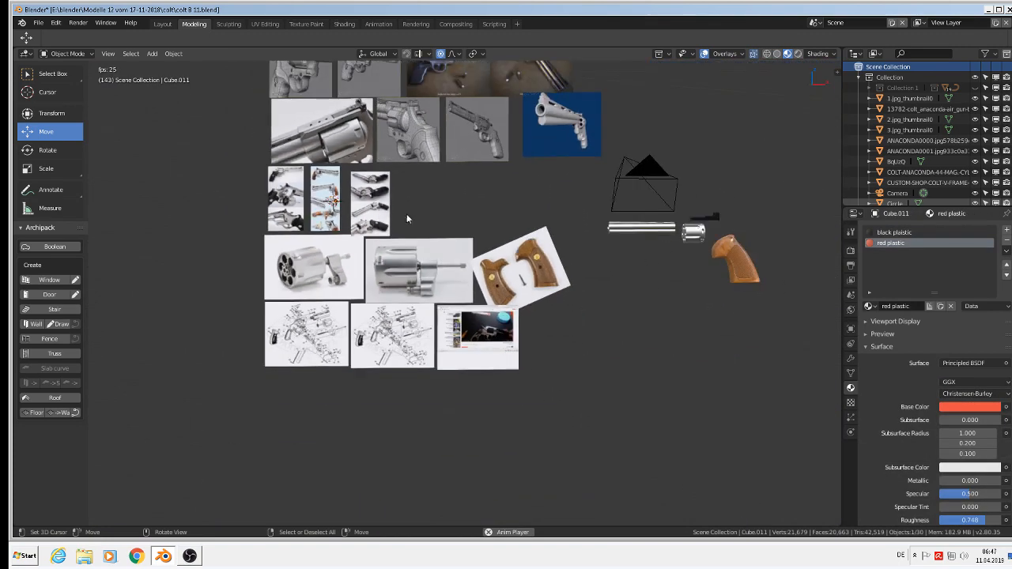
scroll(406, 219, "up", 2)
key("g")
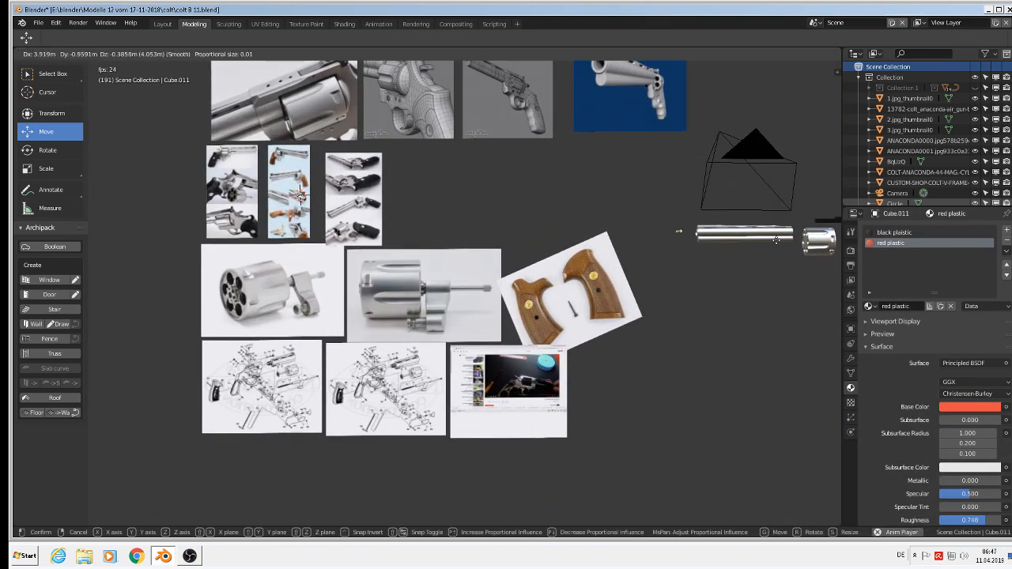
left_click(752, 251)
scroll(691, 228, "up", 5)
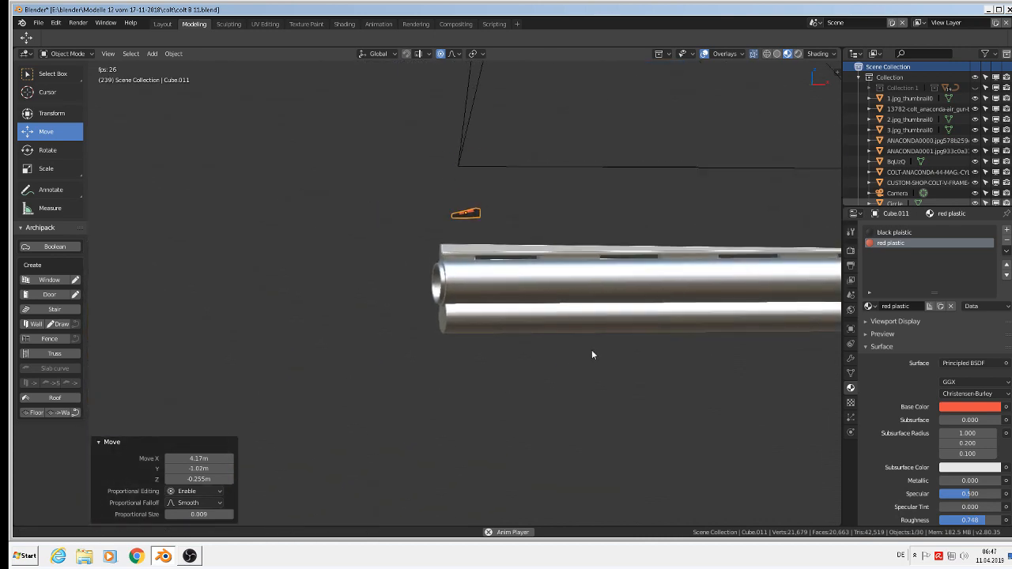
middle_click_drag(592, 351, 586, 370, "shift")
Step: Rotate the front sight 180° around the global Z axis
scroll(472, 236, "up", 1)
right_click(472, 238)
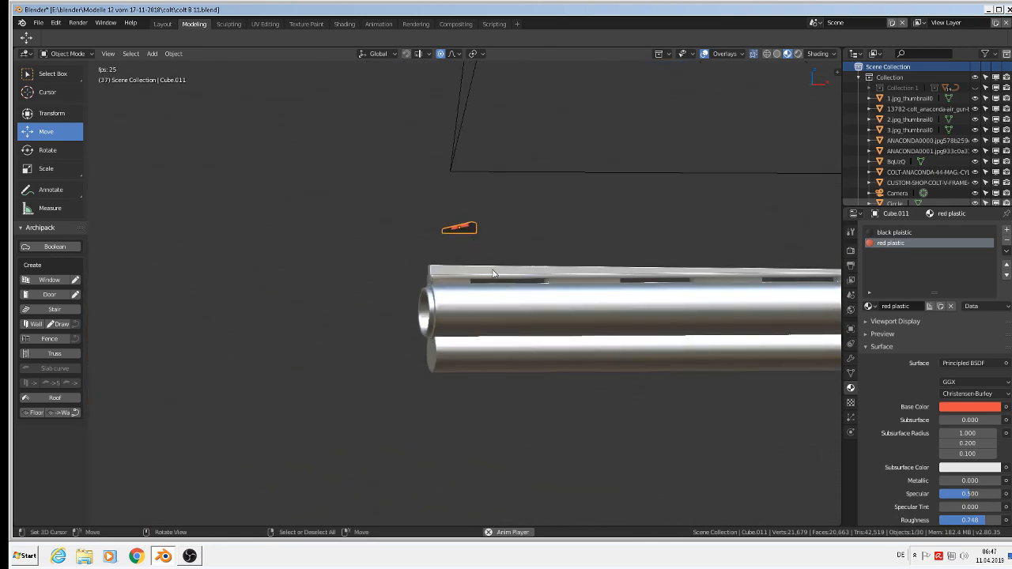
type("rz180")
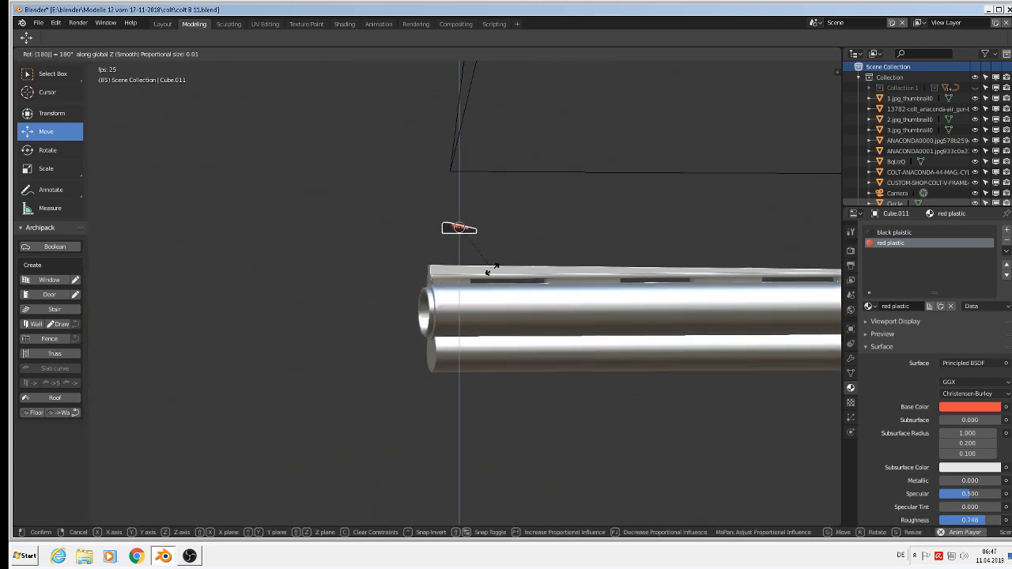
key("Return")
Step: Lower the sight 0.0532 m along Z to the height of the barrel rib's top
key("g")
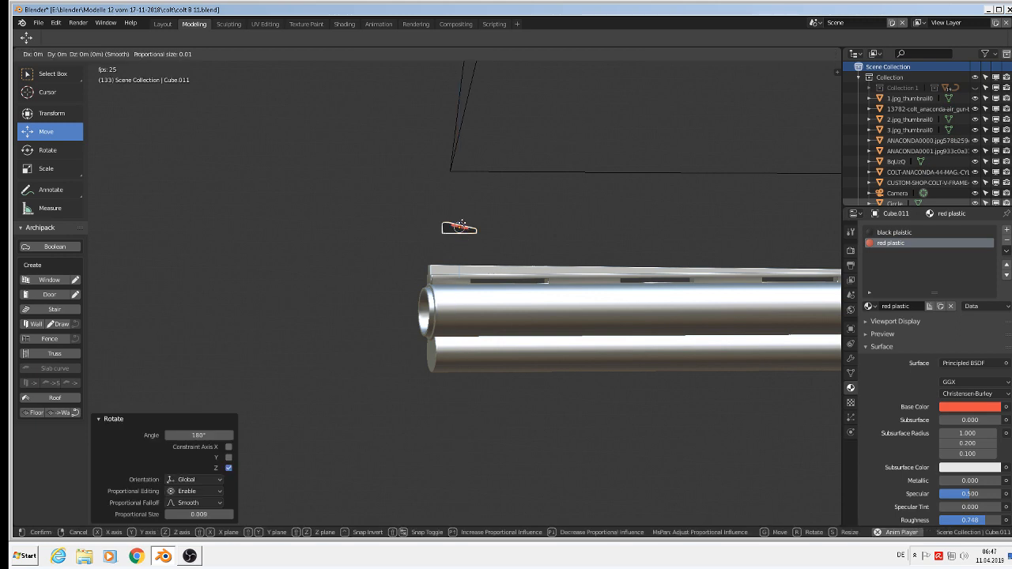
key("z")
left_click(465, 259)
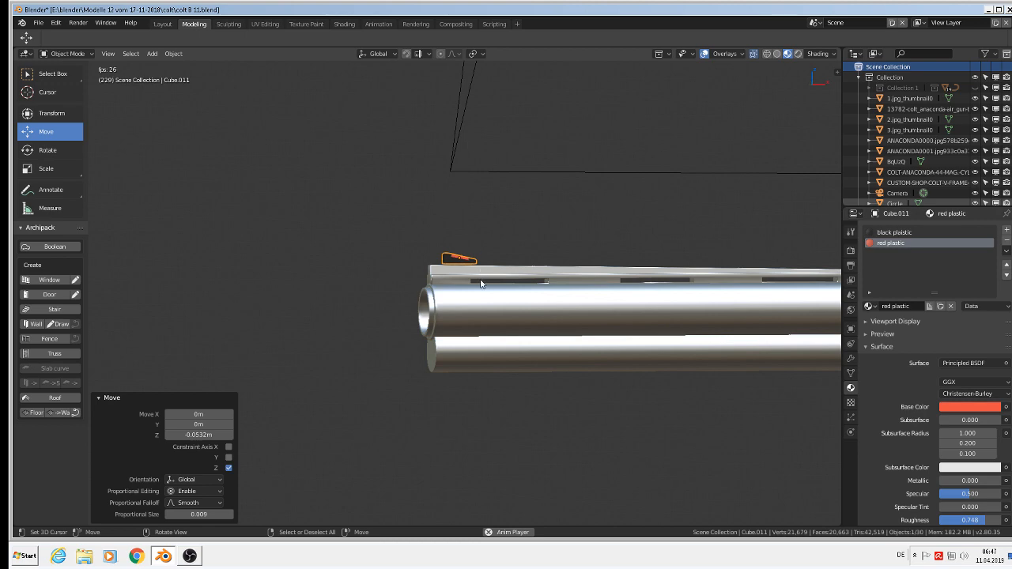
Step: Move the front sight in top view onto the barrel's muzzle end, by 0.187 m X and 0.87 m Y
scroll(513, 324, "down", 2)
middle_click_drag(482, 283, 499, 320)
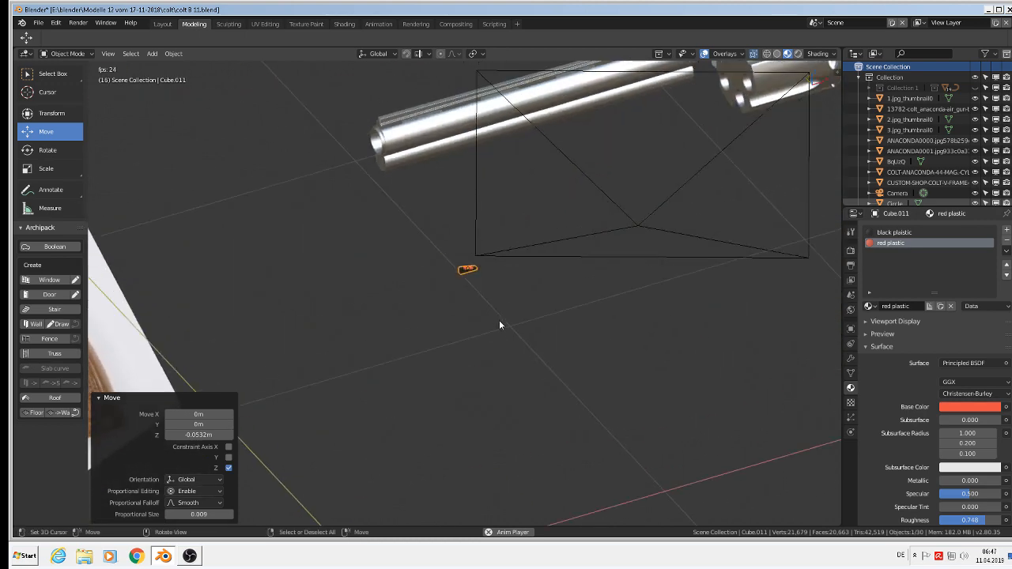
key("KP_7")
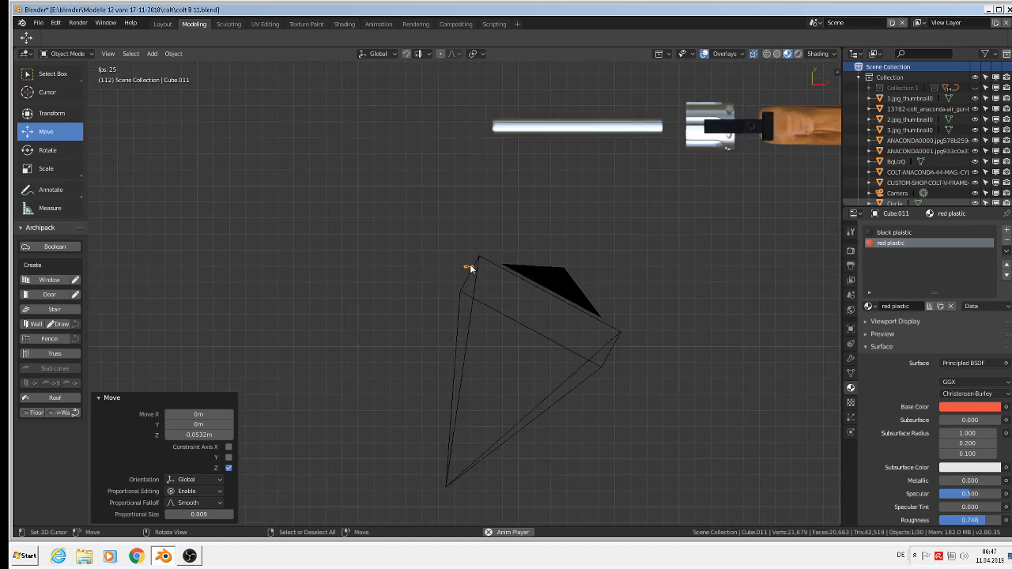
key("g")
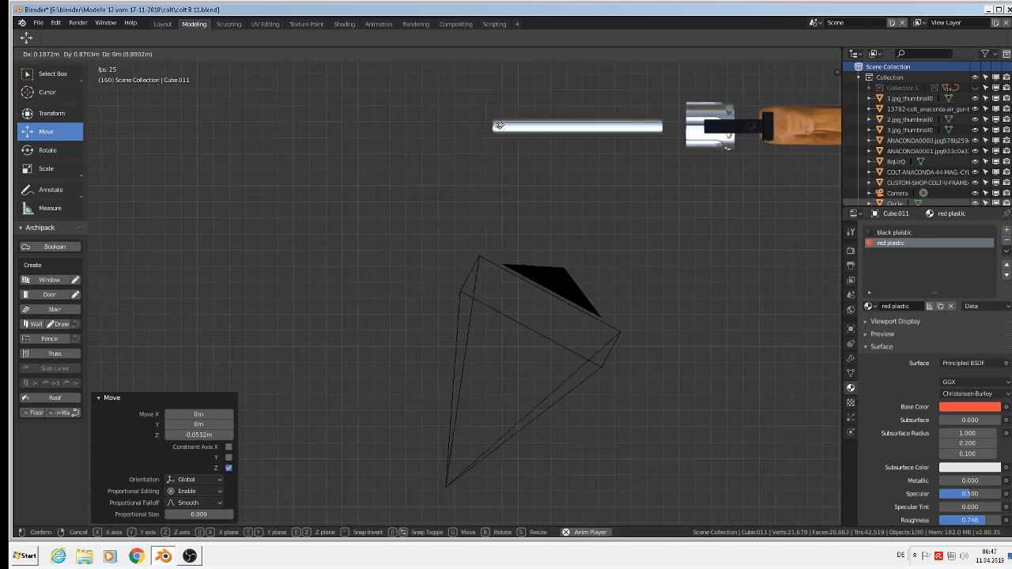
left_click(499, 124)
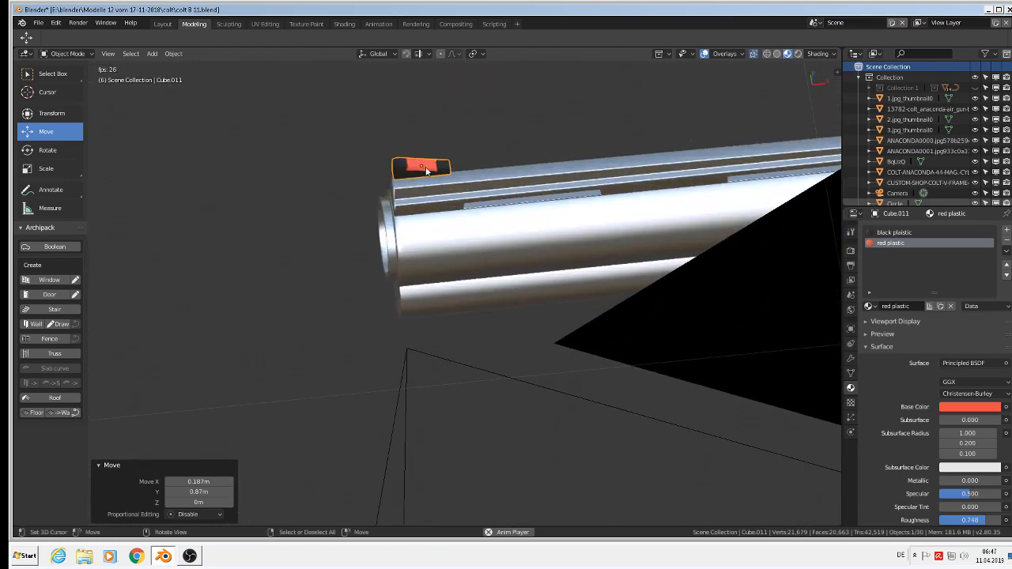
Step: Lower the front sight 0.0185 m toward the rib's top, shifting it 0.00163 m X and -0.0017 m Y
right_click(427, 171)
middle_click_drag(431, 214, 420, 157)
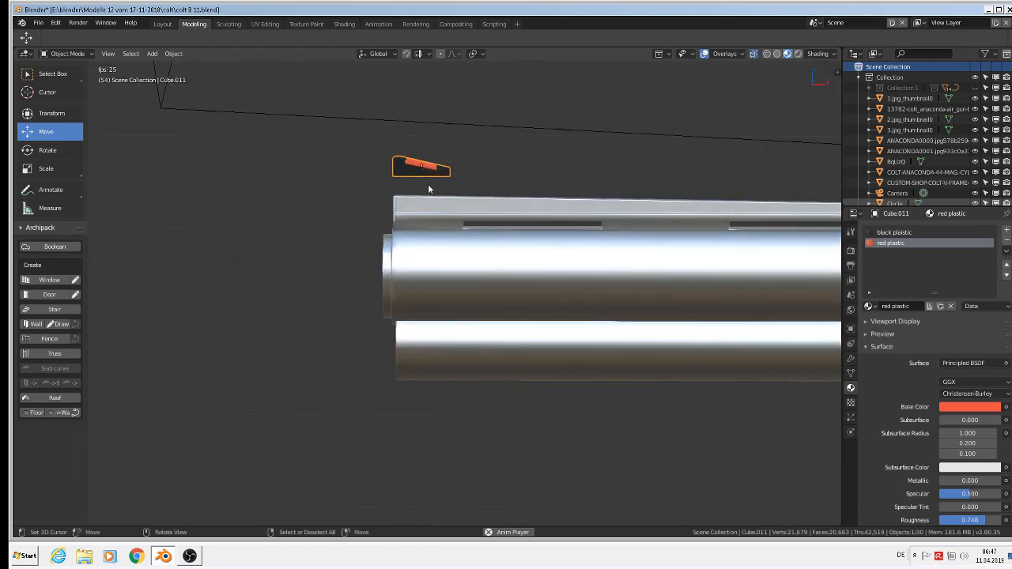
key("g")
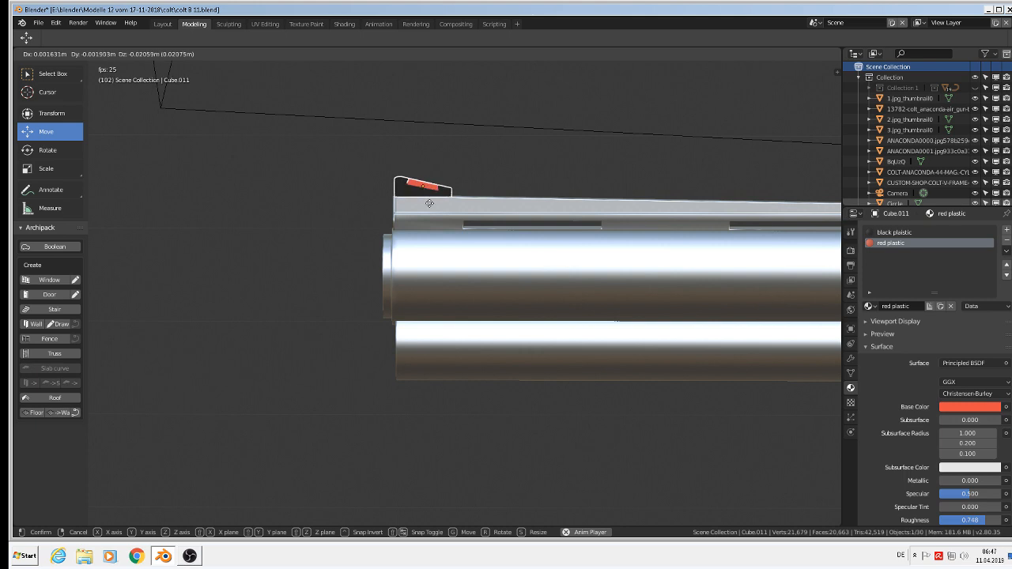
left_click(429, 201)
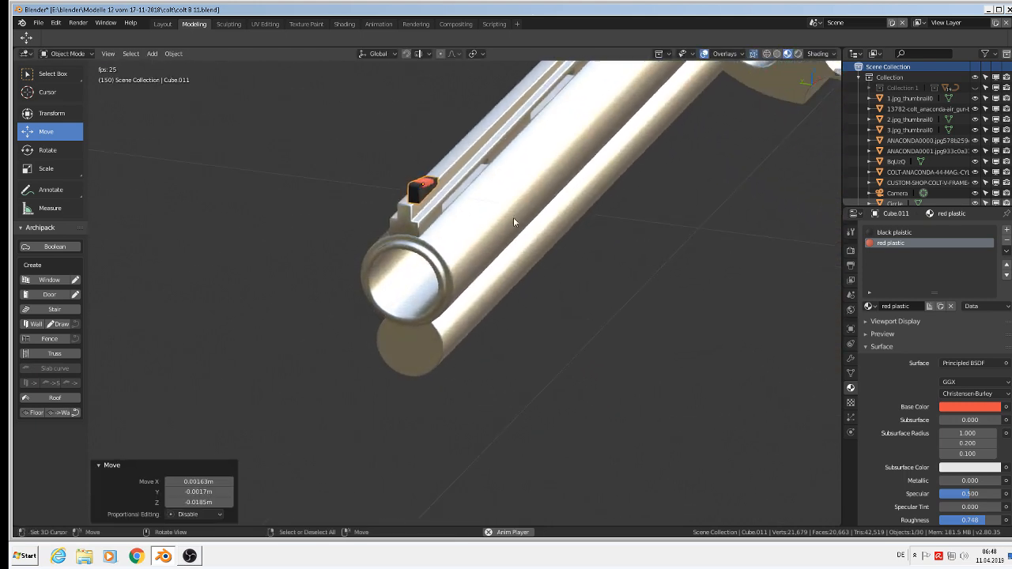
Step: Shift the front sight 0.00784 m along global Y to centre it on the barrel rib
left_click(420, 195)
left_click(417, 193)
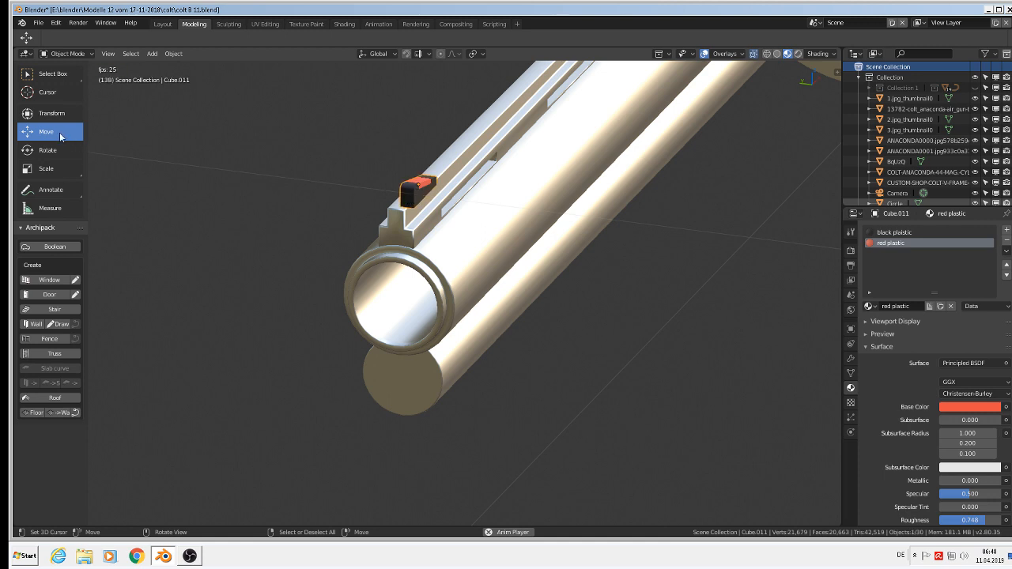
key("g")
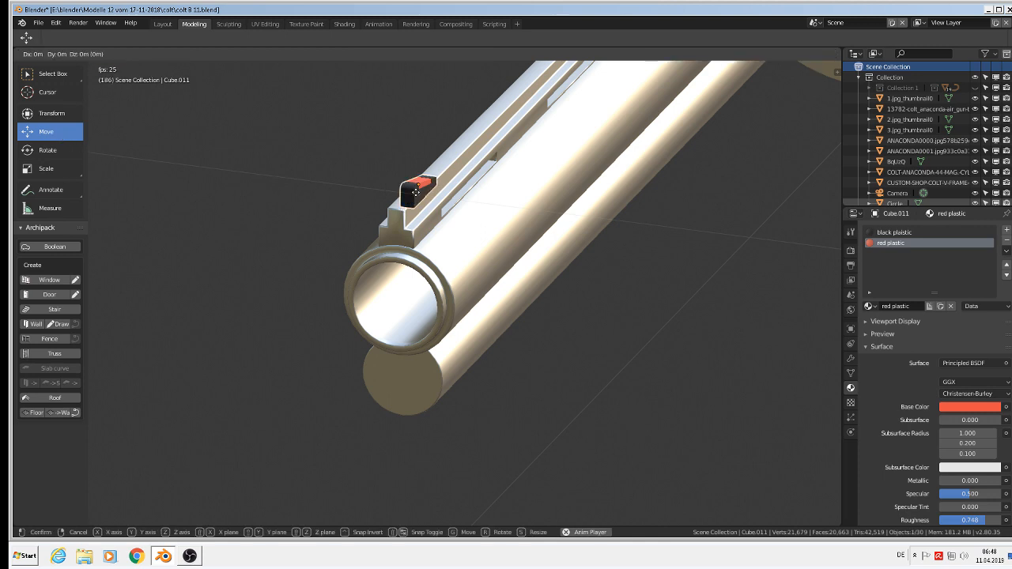
key("y")
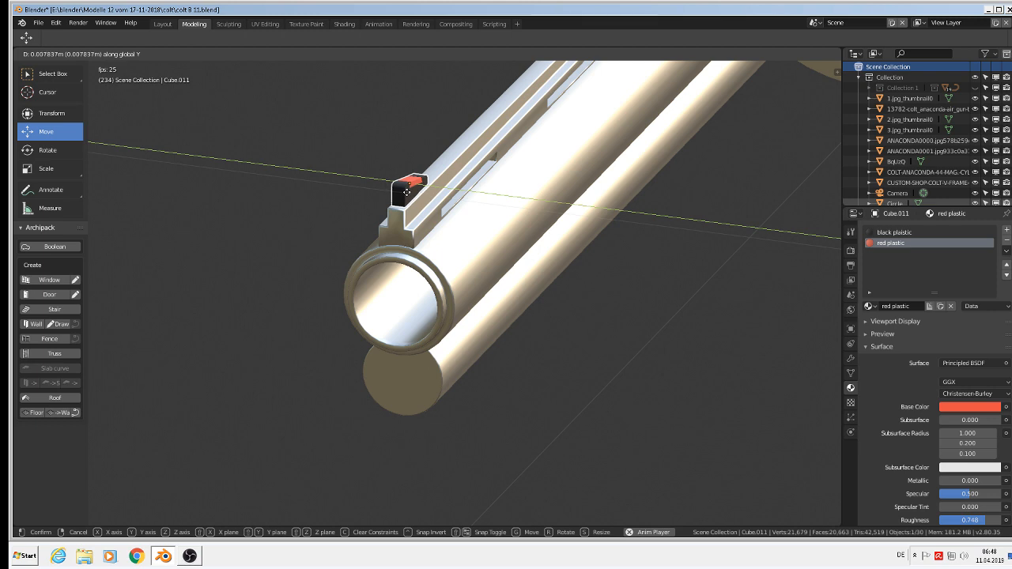
left_click(407, 193)
Step: Lower the front sight 0.00354 m along global Z against the rib's top in side view
key("KP_3")
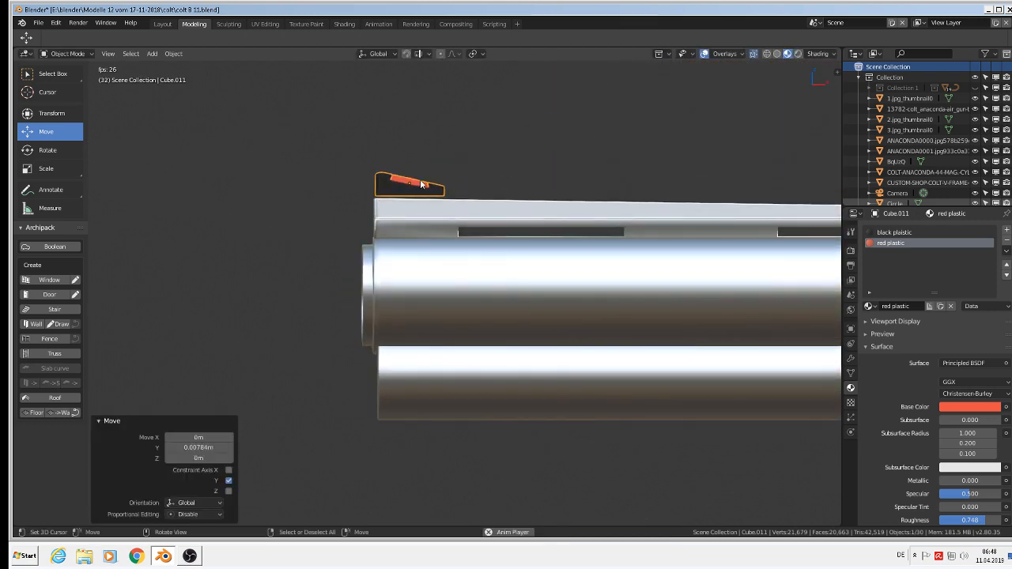
key("g")
key("z")
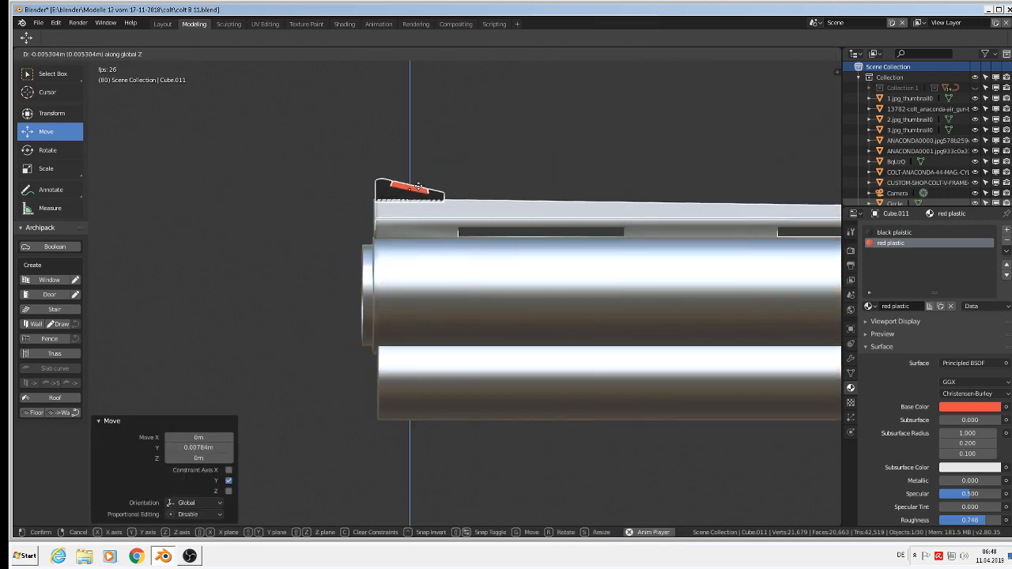
left_click(417, 188)
Step: Deselect all objects and examine the mounted front sight together with the whole revolver from several angles
middle_click_drag(418, 189, 478, 259)
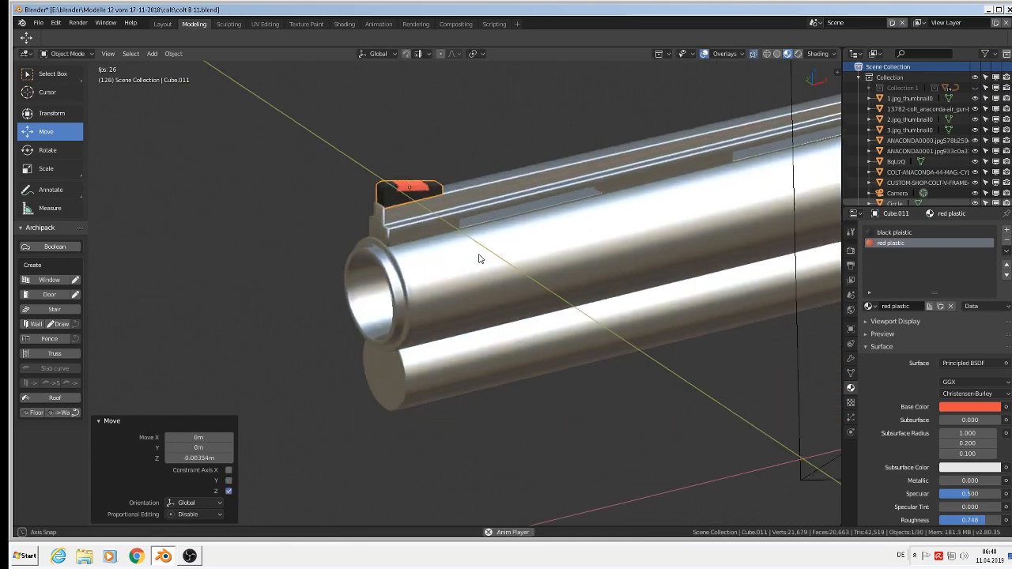
scroll(479, 259, "down", 8)
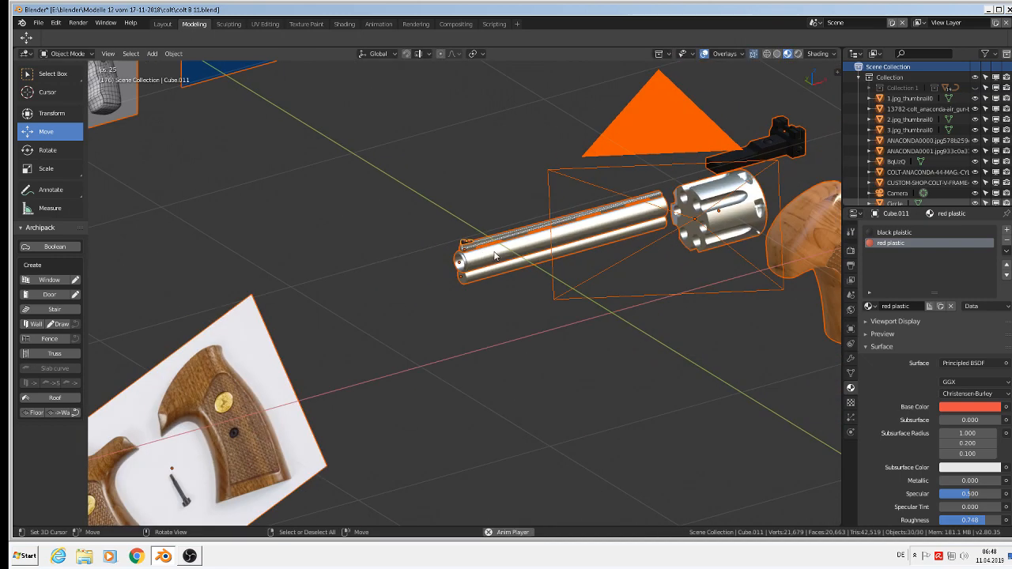
key("alt+a")
middle_click_drag(494, 251, 460, 242)
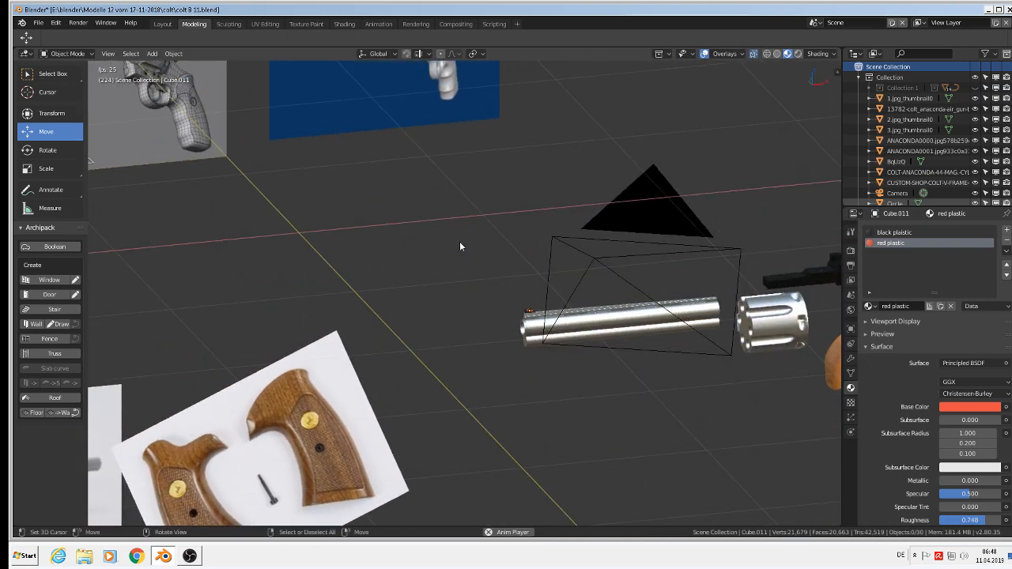
scroll(408, 225, "up", 8)
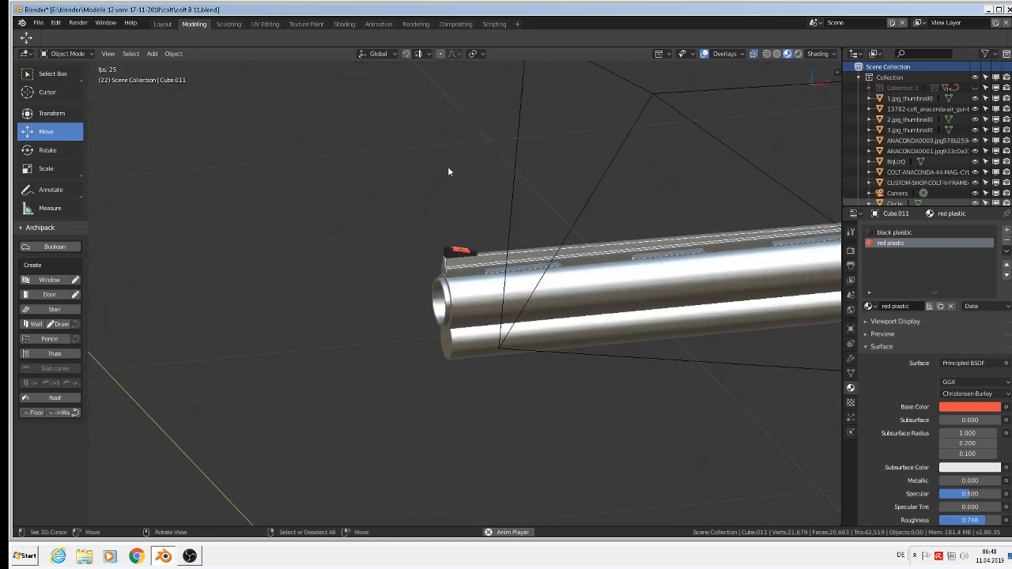
scroll(490, 206, "down", 4)
middle_click_drag(546, 275, 585, 268)
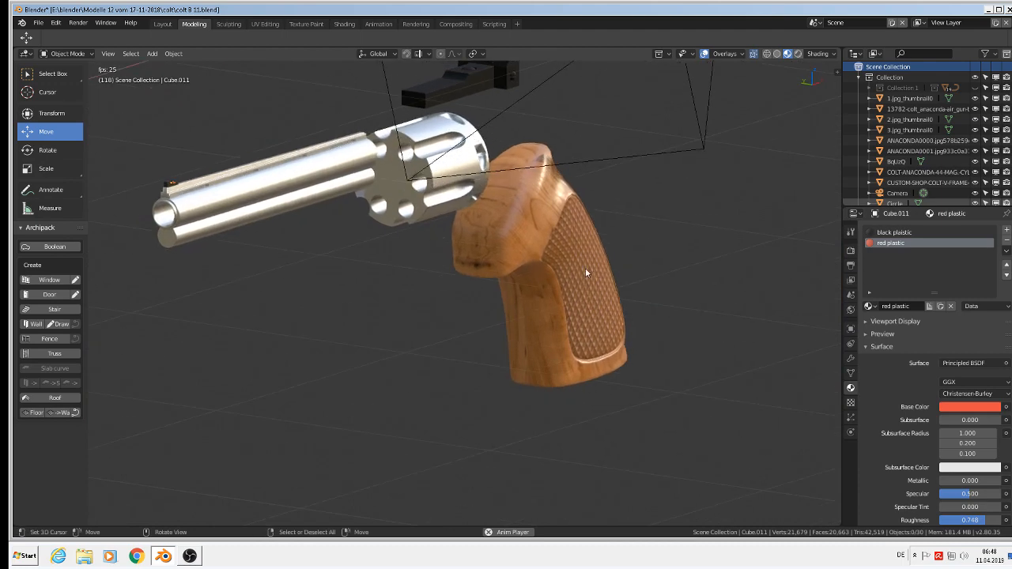
Step: Scale the front sight by 0.734 along global Y to match the width of the barrel rib
scroll(466, 252, "up", 3)
middle_click_drag(332, 271, 456, 261, "shift")
scroll(443, 261, "up", 4)
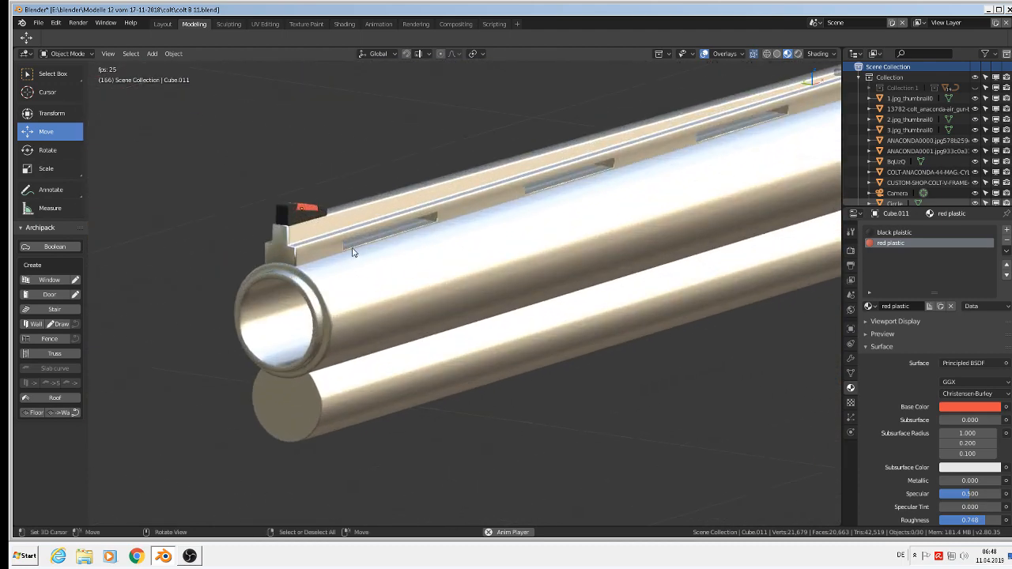
left_click(289, 213)
key("s")
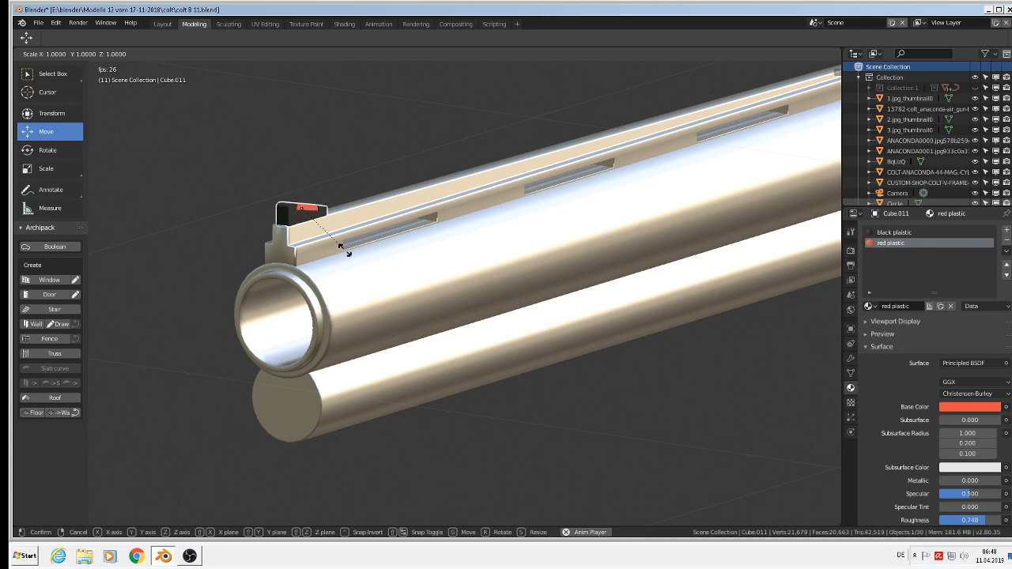
left_click(330, 242)
scroll(331, 242, "down", 2)
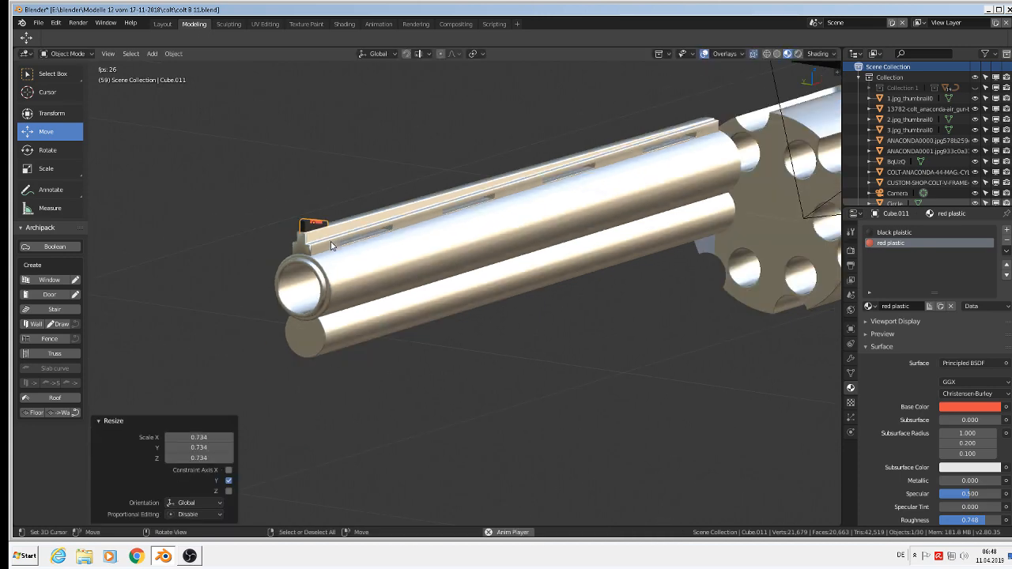
Step: Lower the narrowed front sight slightly along global Z so it sits in the top of the barrel rib
scroll(316, 231, "up", 4)
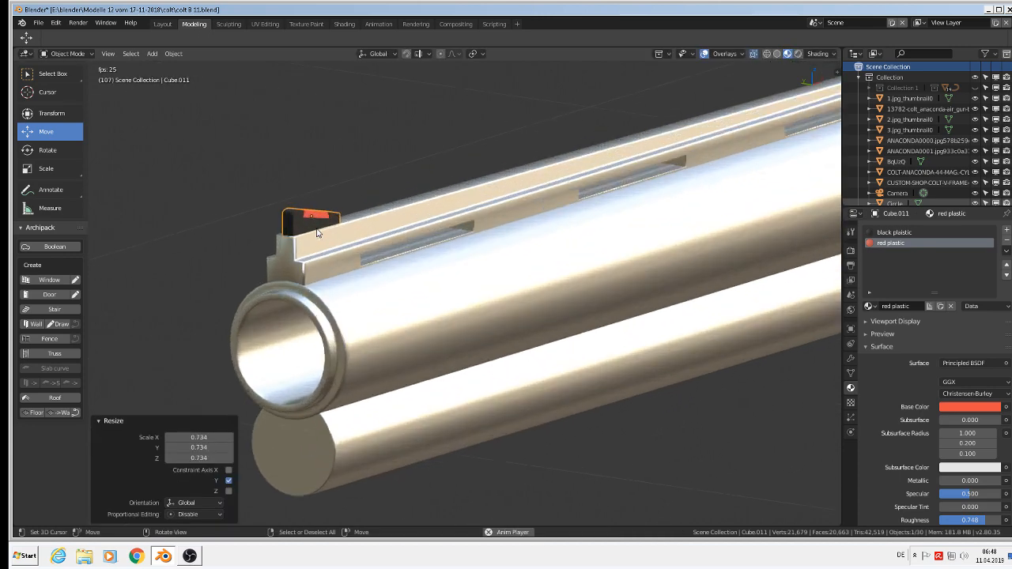
key("g")
key("z")
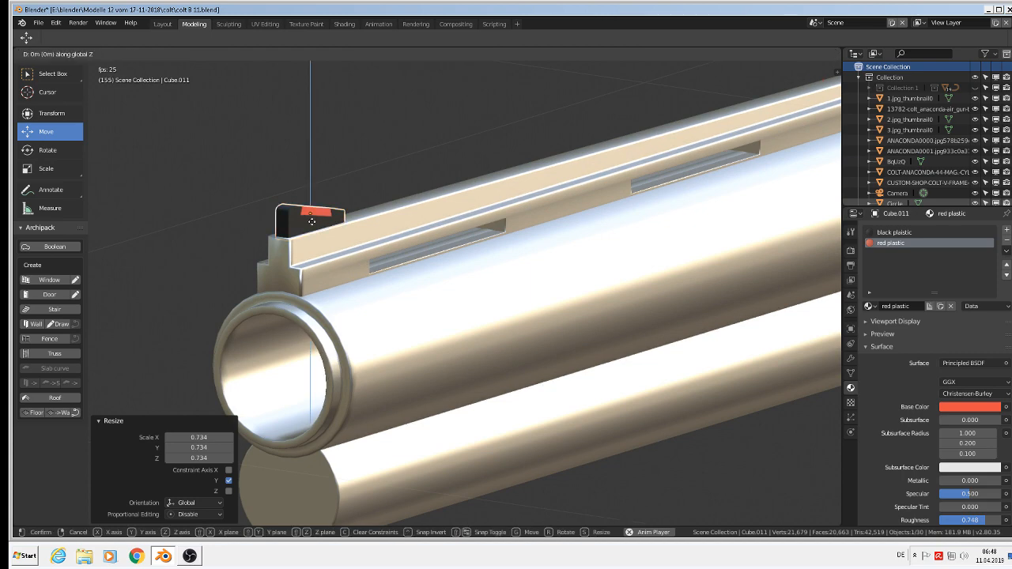
left_click(315, 227)
key("a")
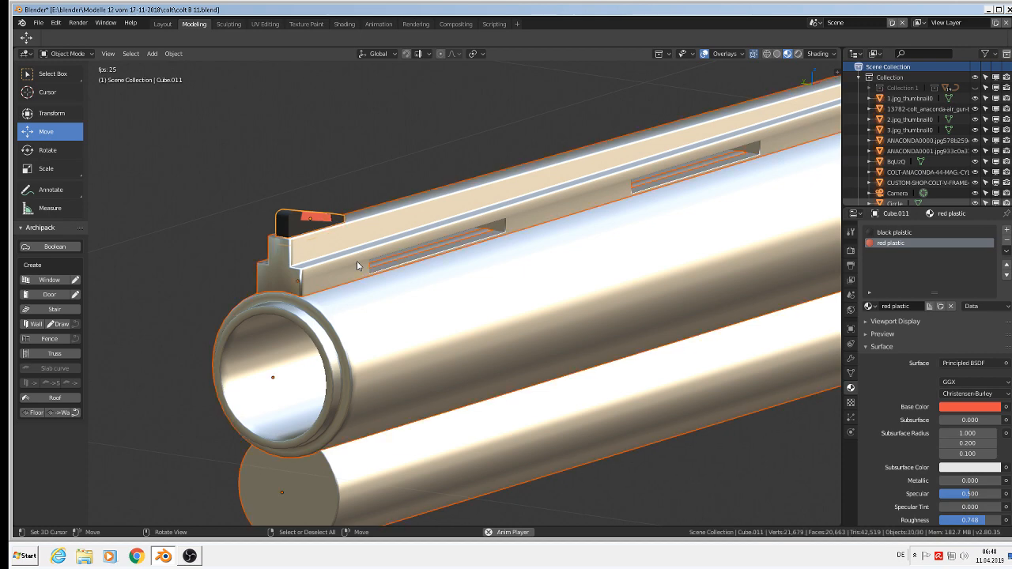
Step: Save the project as a new file named colt B 12.blend in the colt folder
scroll(356, 261, "down", 5)
scroll(435, 275, "down", 6)
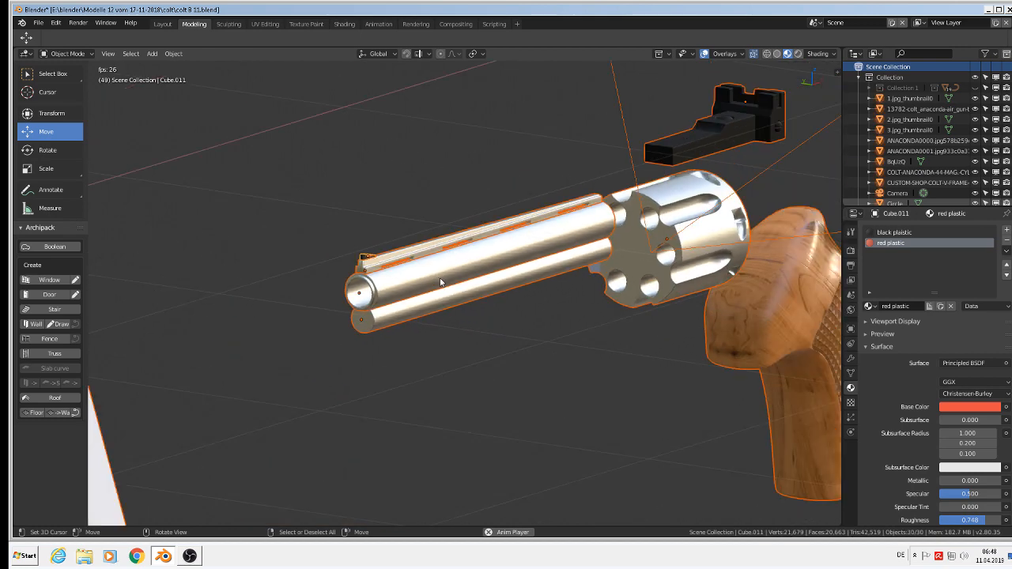
middle_click_drag(444, 274, 412, 273)
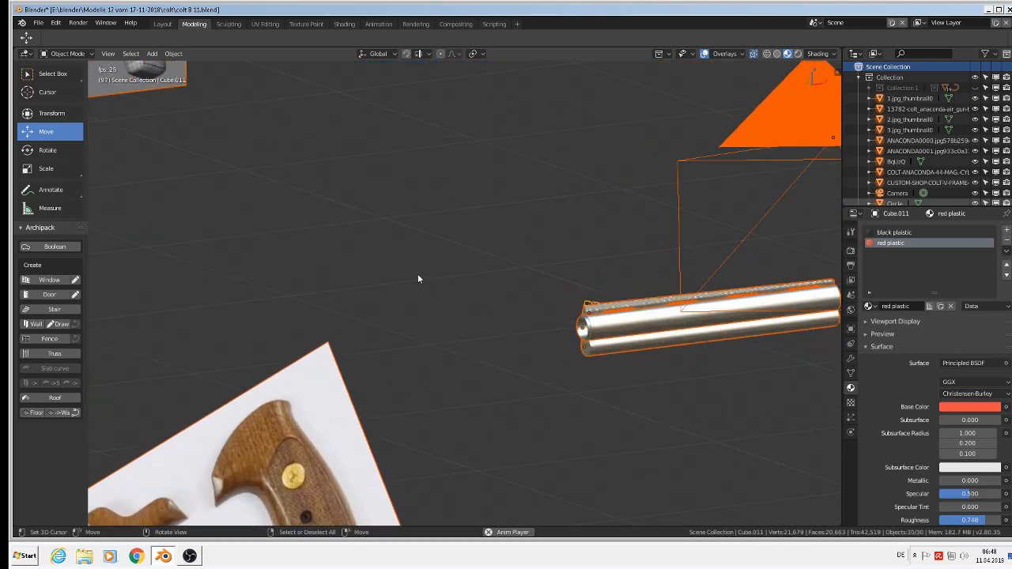
left_click(38, 23)
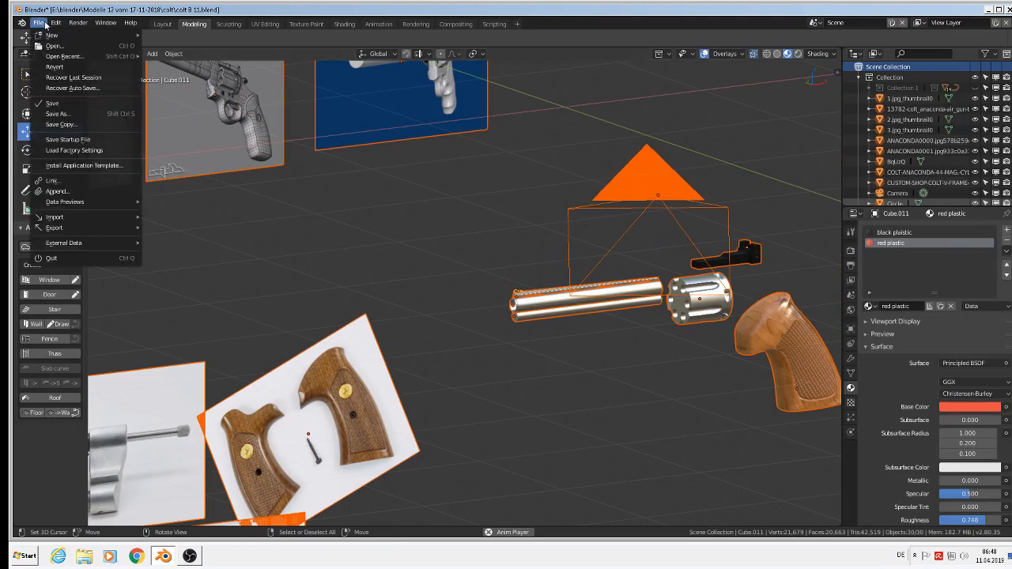
left_click(83, 119)
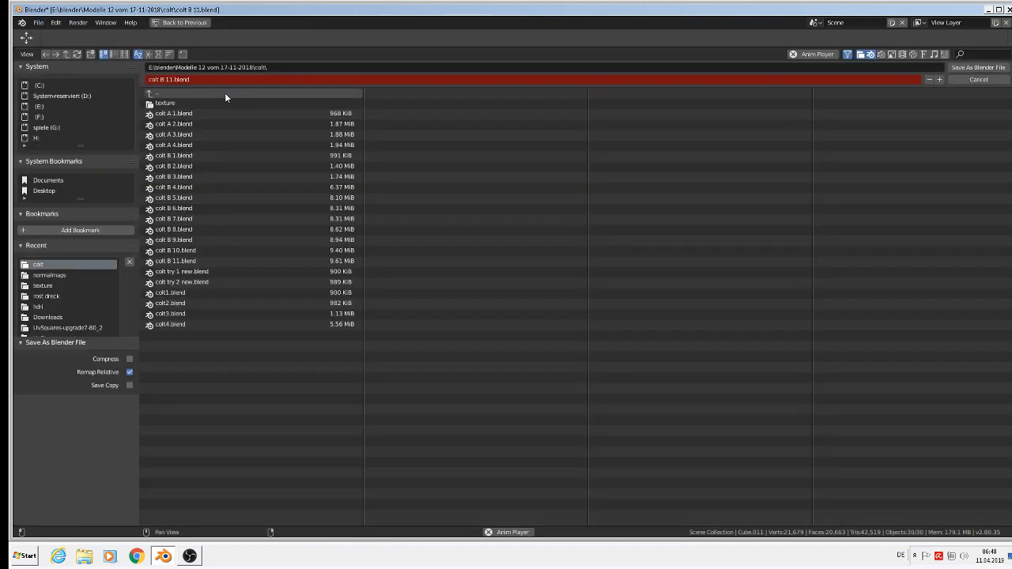
left_click(174, 79)
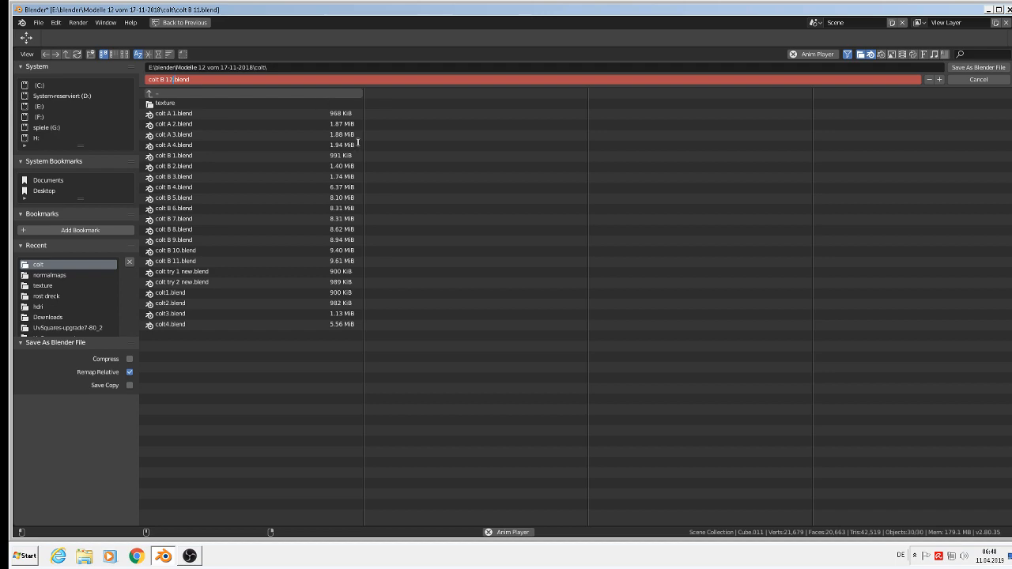
left_click(978, 67)
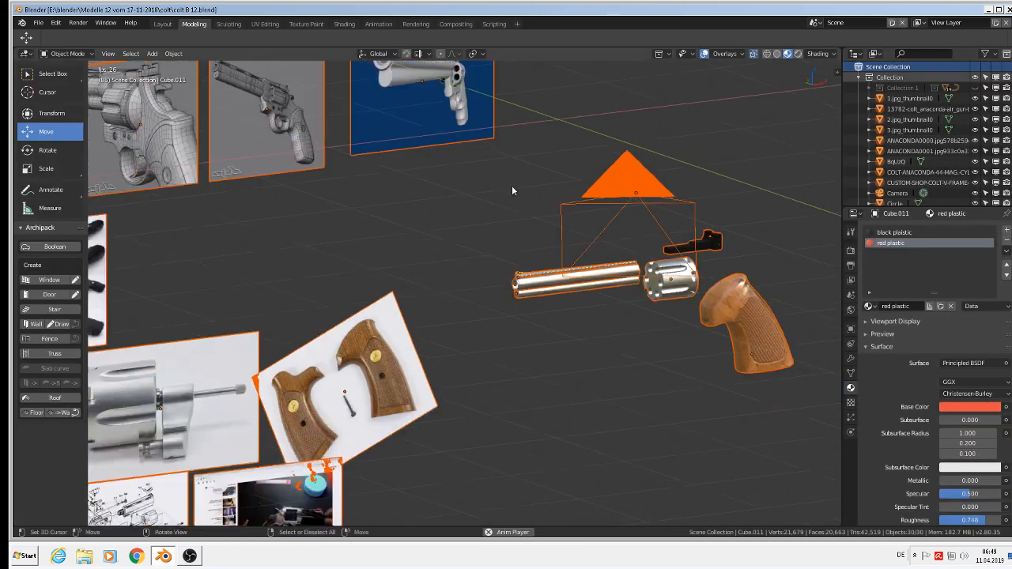
Step: Add a cube over the frame opening in the reference photo of the swung-out cylinder and scale it by -0.049
key("KP_1")
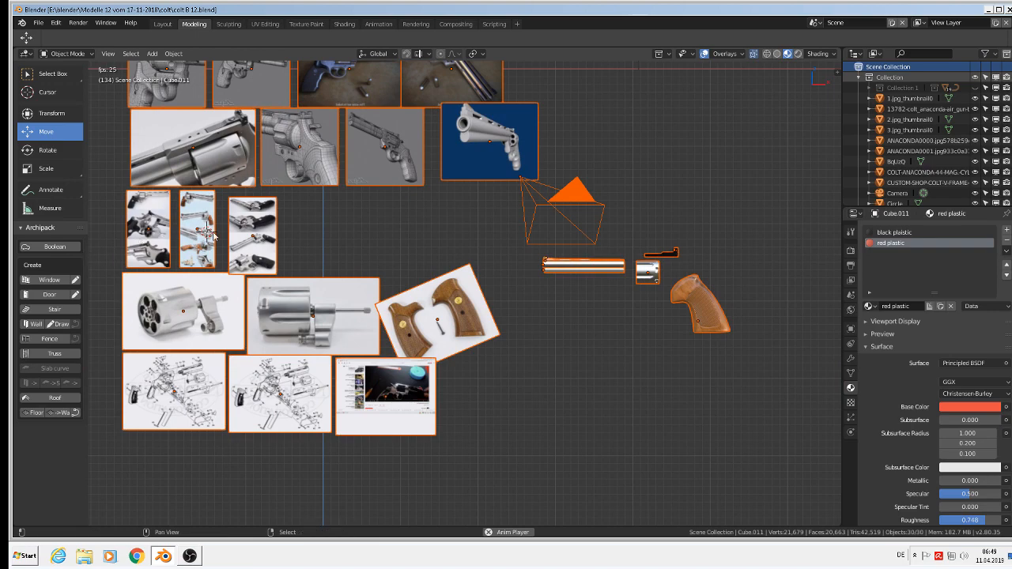
middle_click_drag(184, 216, 423, 213, "shift")
scroll(424, 214, "up", 12)
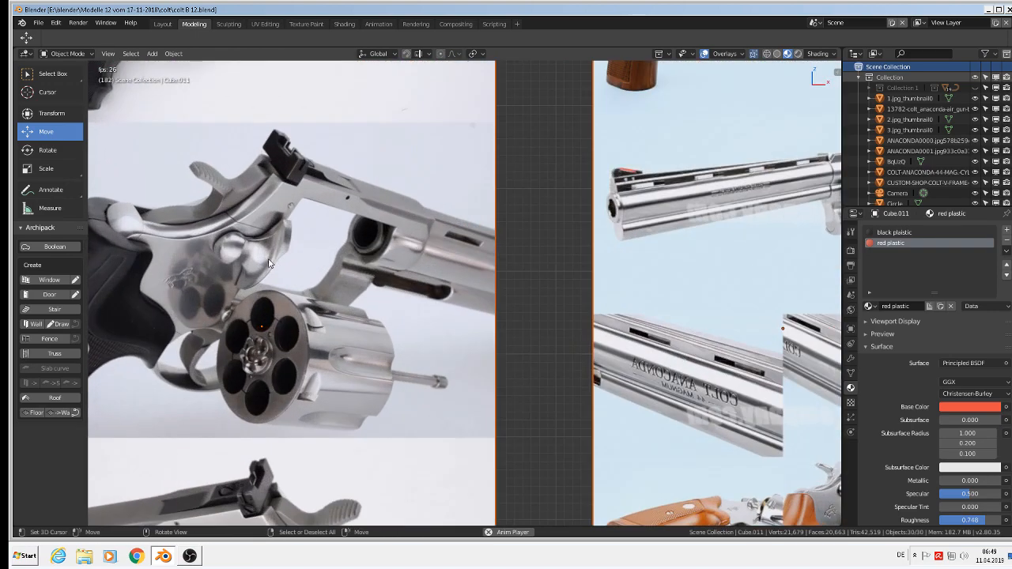
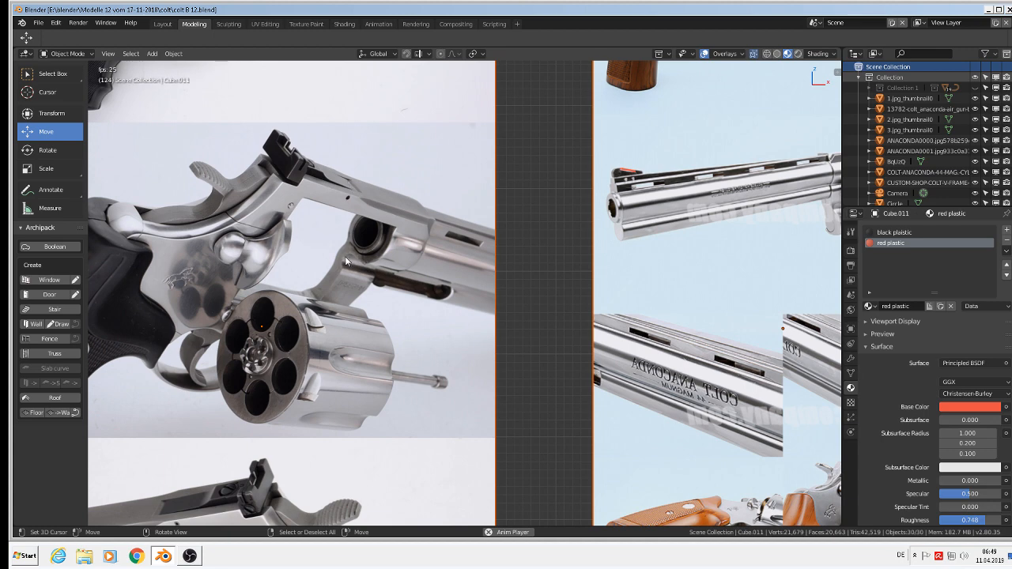
left_click(152, 53)
mouse_move(170, 66)
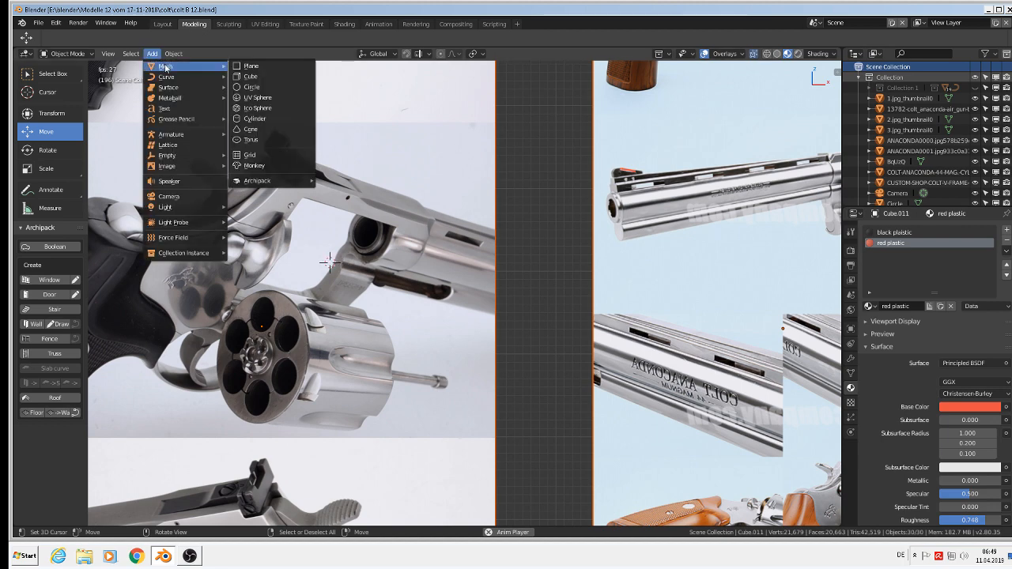
left_click(261, 76)
key("s")
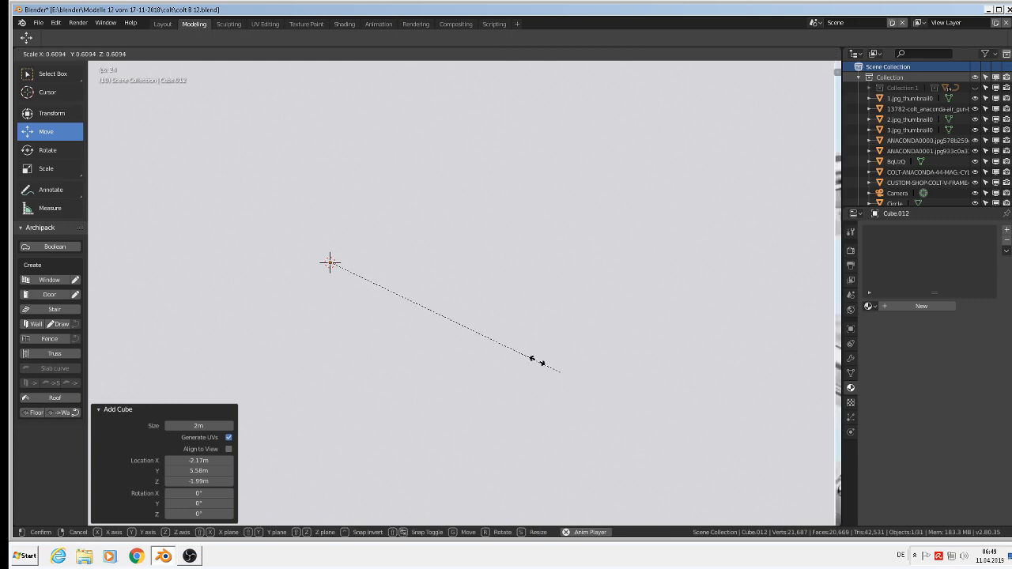
left_click(323, 283)
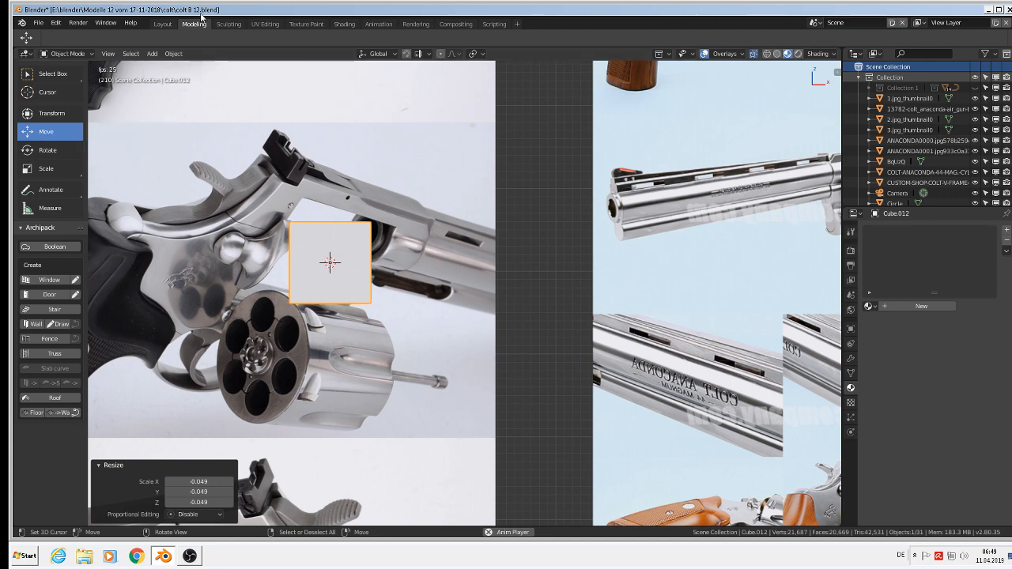
Step: Switch to the Layout workspace and stop the animation playback
left_click(162, 25)
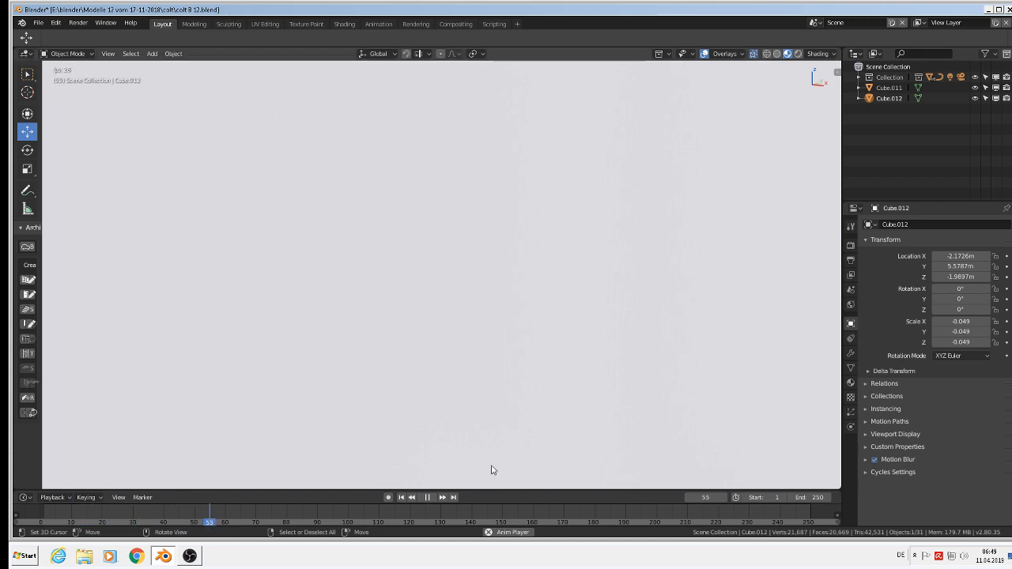
left_click(427, 498)
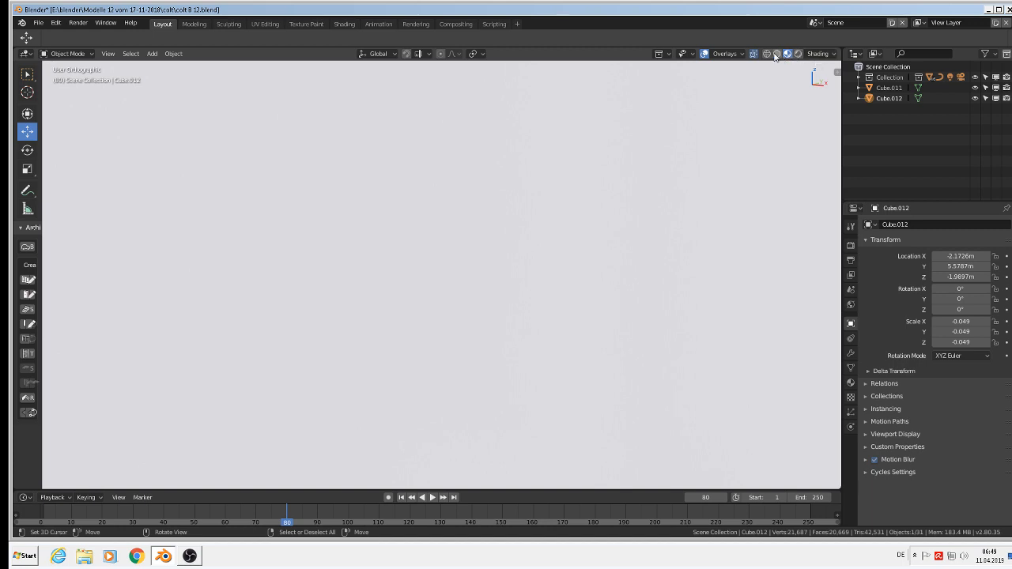
Step: Narrow the cube over the frame opening by scaling it about 0.59 along global X
scroll(429, 345, "down", 10)
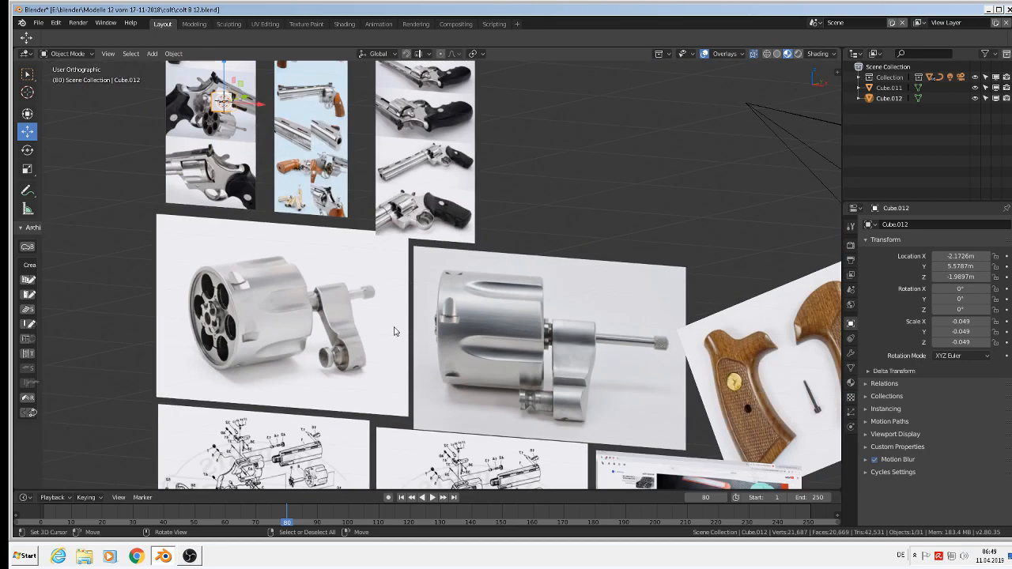
key("KP_1")
scroll(321, 189, "up", 4)
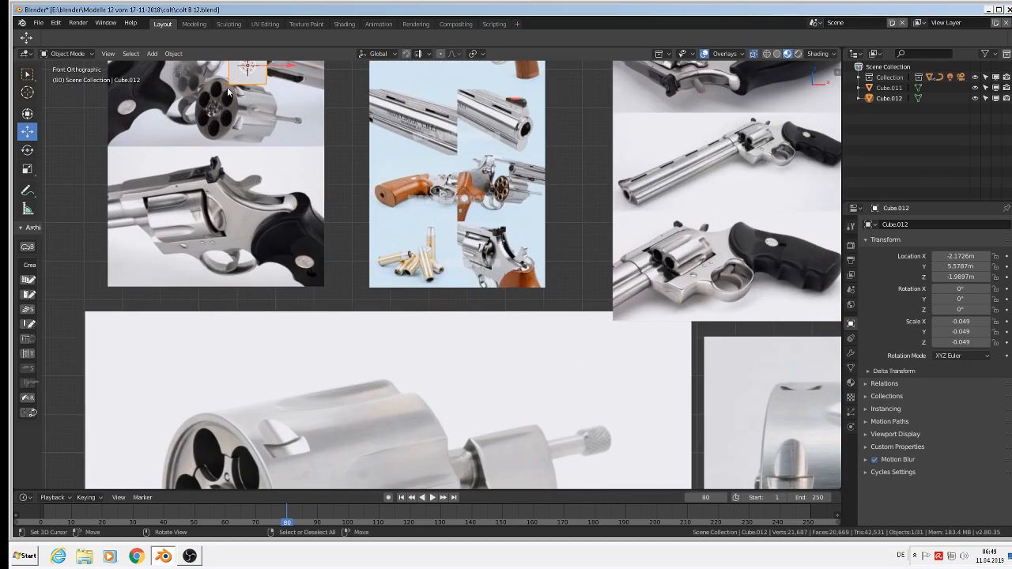
scroll(340, 308, "up", 5)
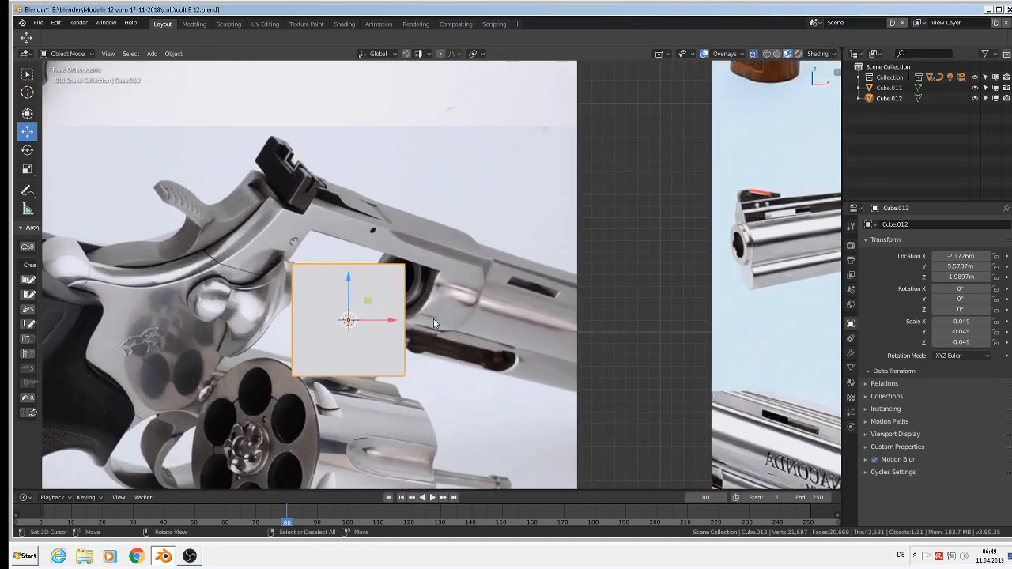
key("s")
key("x")
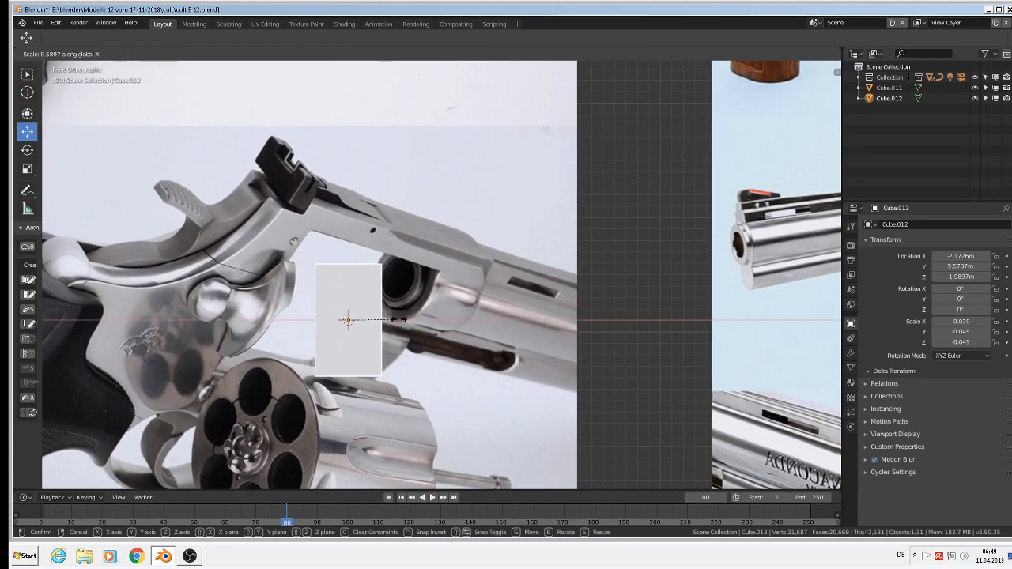
left_click(400, 320)
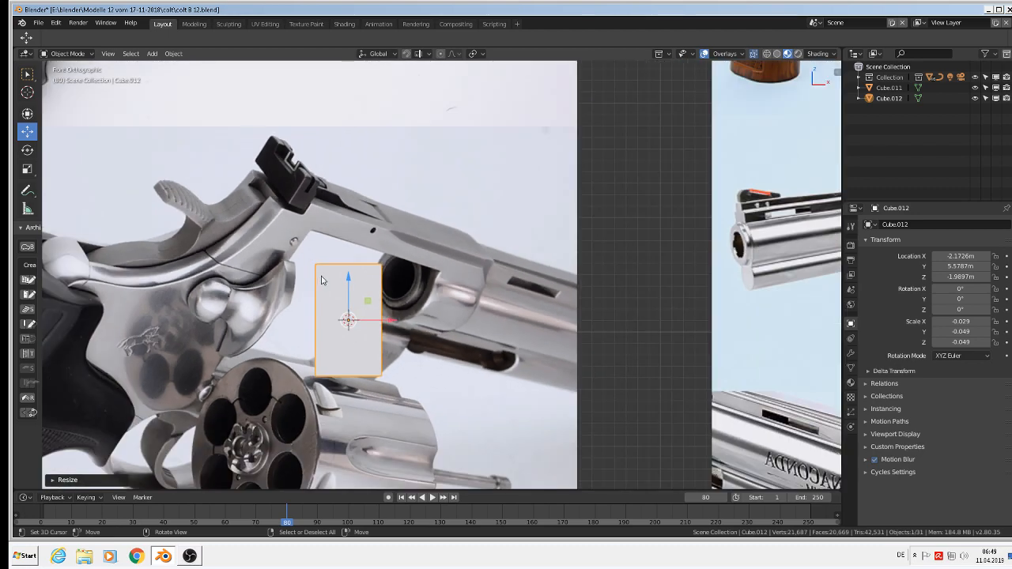
Step: Move the cube along global Y to about 5.456 m, in front of the photo, and thin it to a Y scale of about -0.006
middle_click_drag(399, 311, 316, 322)
left_click_drag(392, 315, 253, 320)
key("s")
key("y")
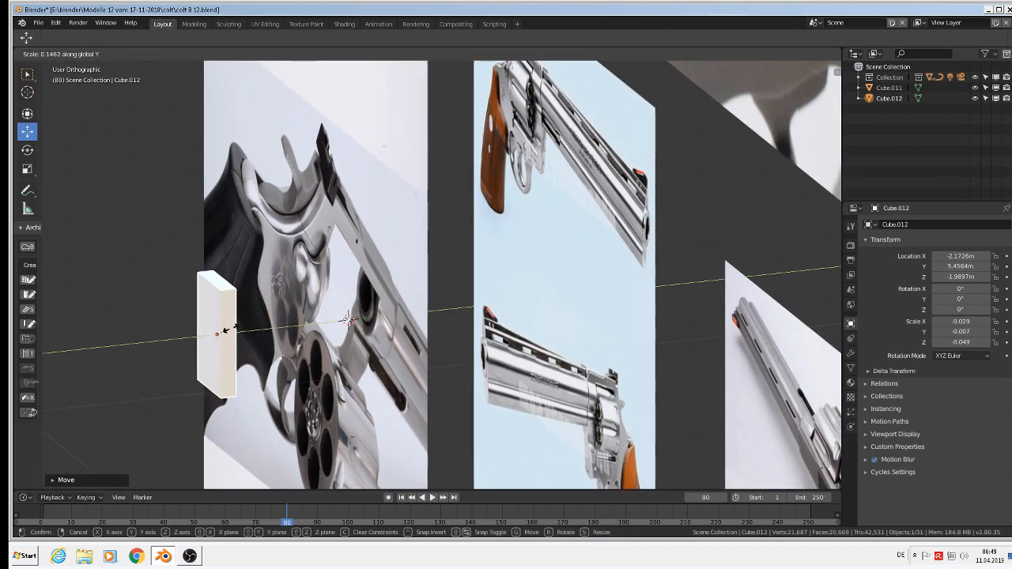
left_click(229, 328)
Step: Add a Subdivision Surface modifier to the thin block with 3 viewport and 3 render subdivisions
scroll(226, 331, "up", 4)
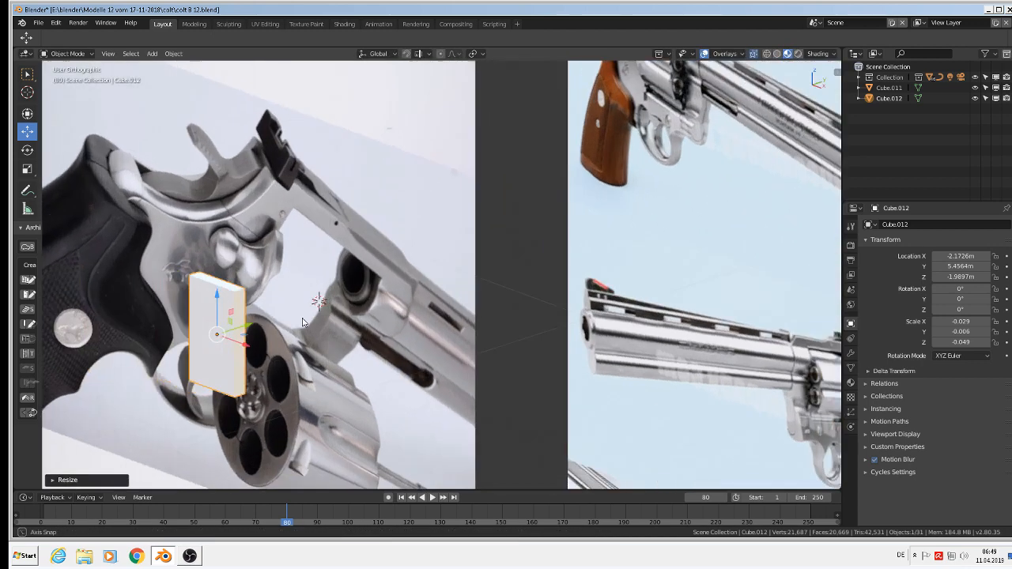
scroll(221, 255, "up", 2)
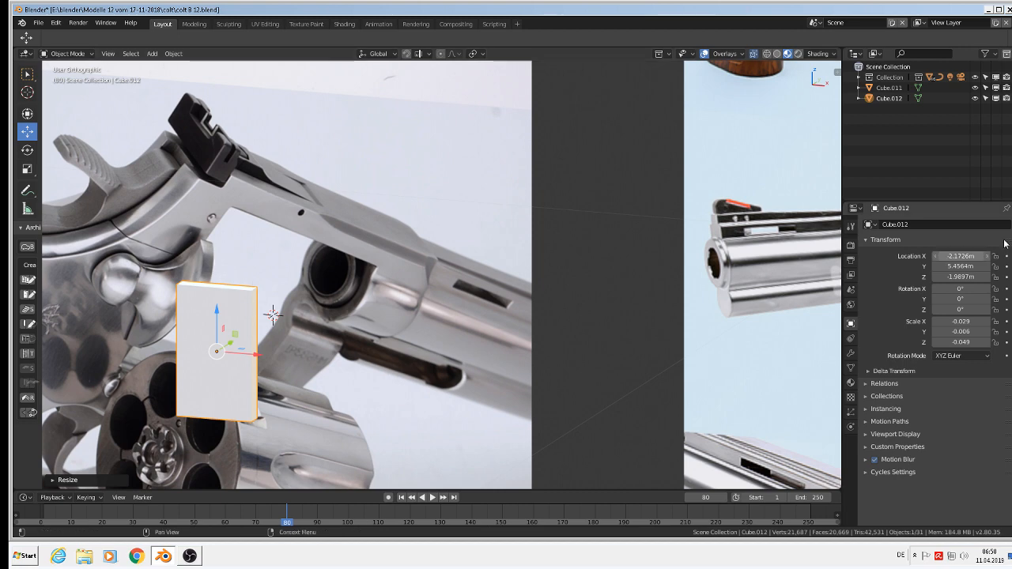
left_click(850, 353)
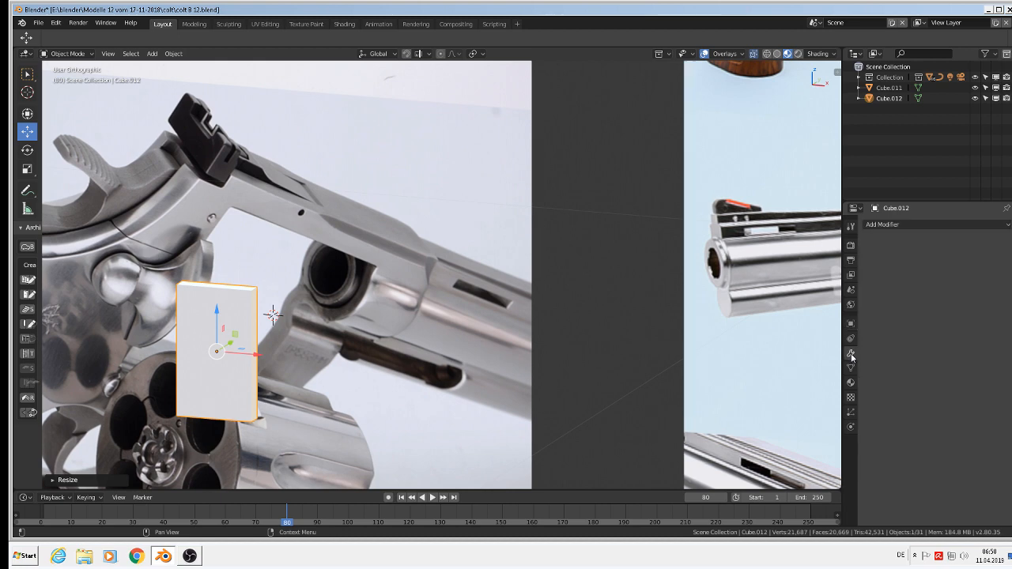
left_click(887, 225)
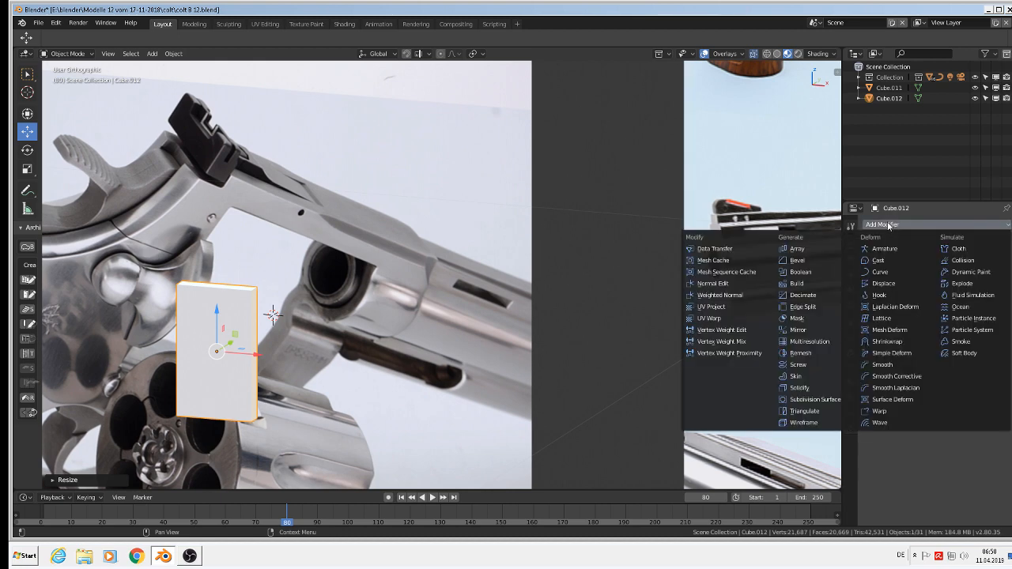
left_click(823, 401)
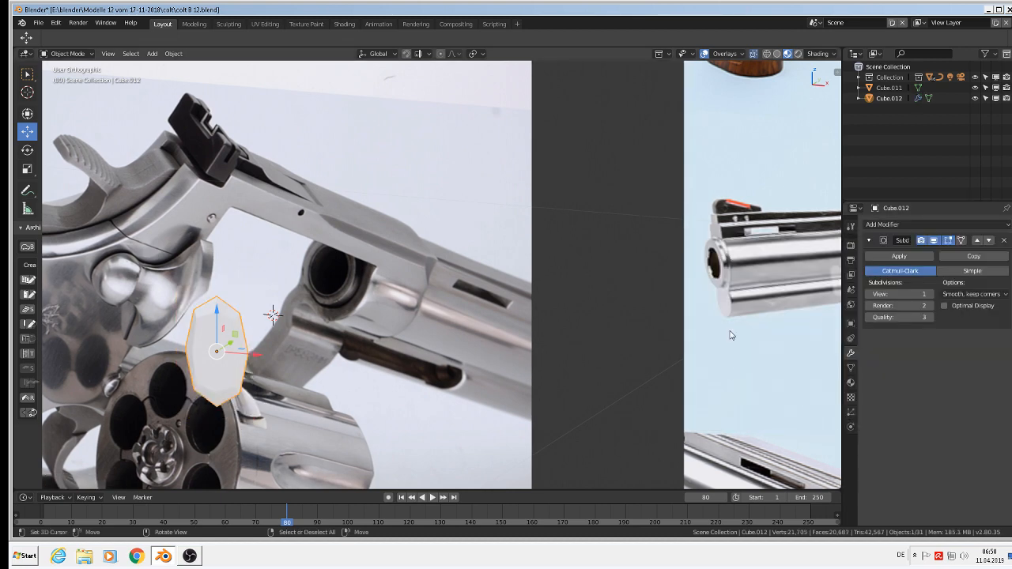
left_click(930, 295)
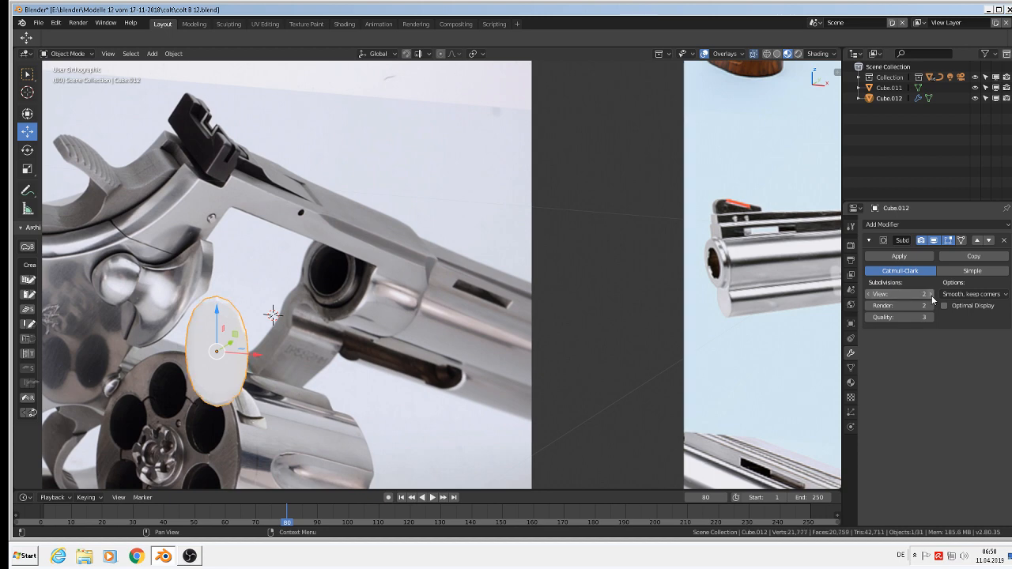
middle_click_drag(244, 330, 425, 258, "shift")
scroll(425, 259, "up", 1)
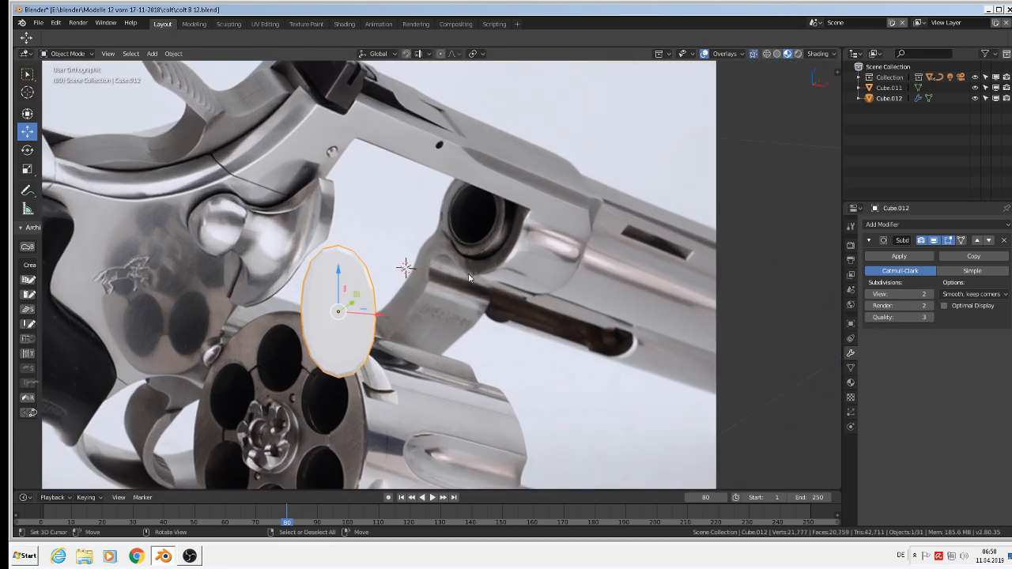
left_click(930, 295)
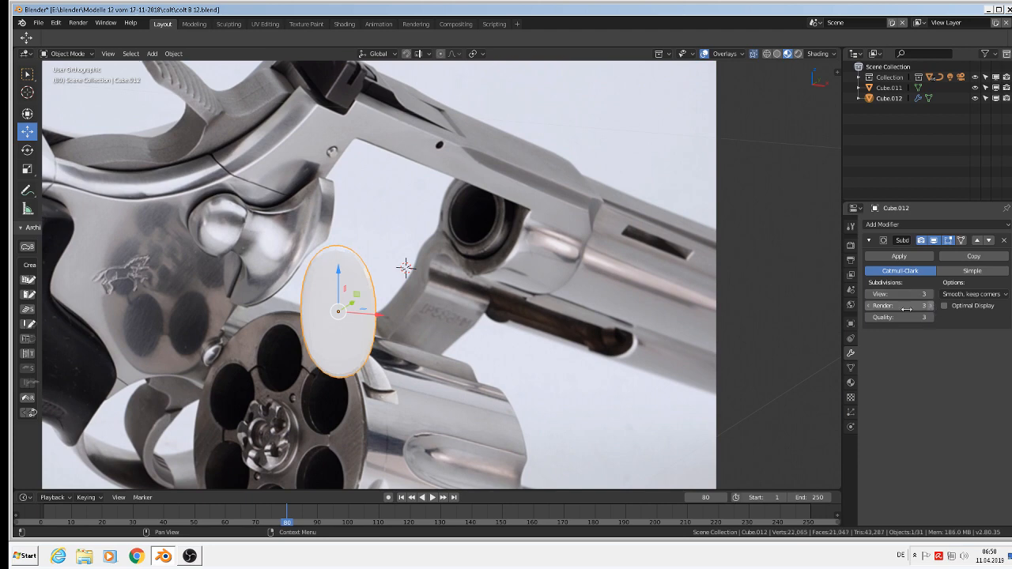
Step: Apply smooth shading to the subdivided oval block
scroll(350, 320, "up", 2)
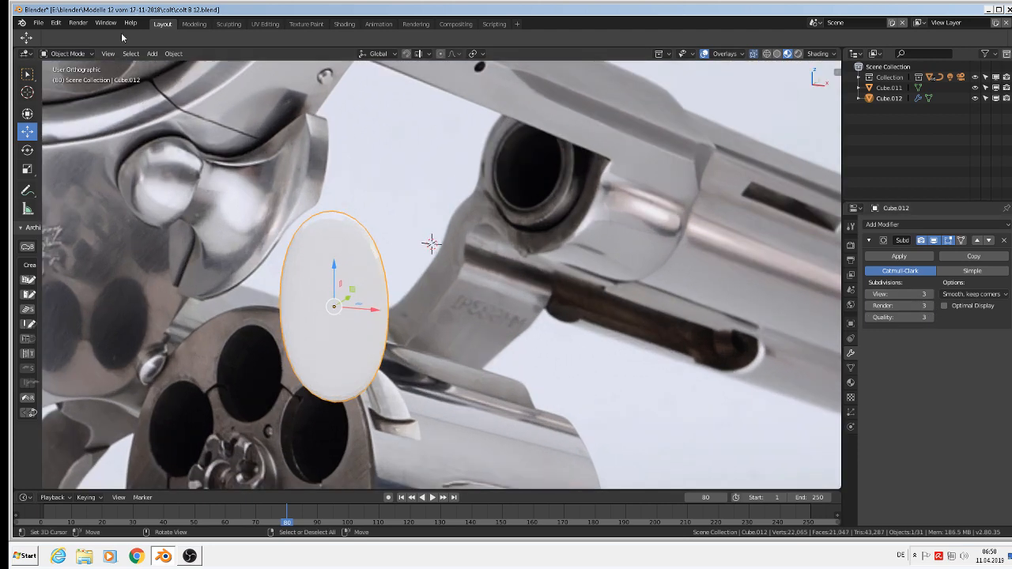
left_click(174, 53)
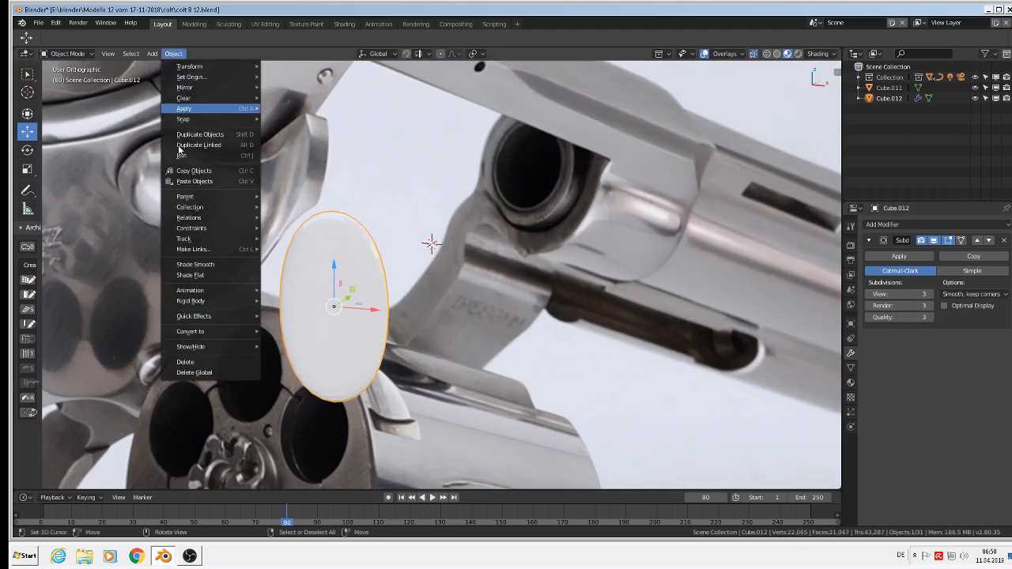
left_click(205, 266)
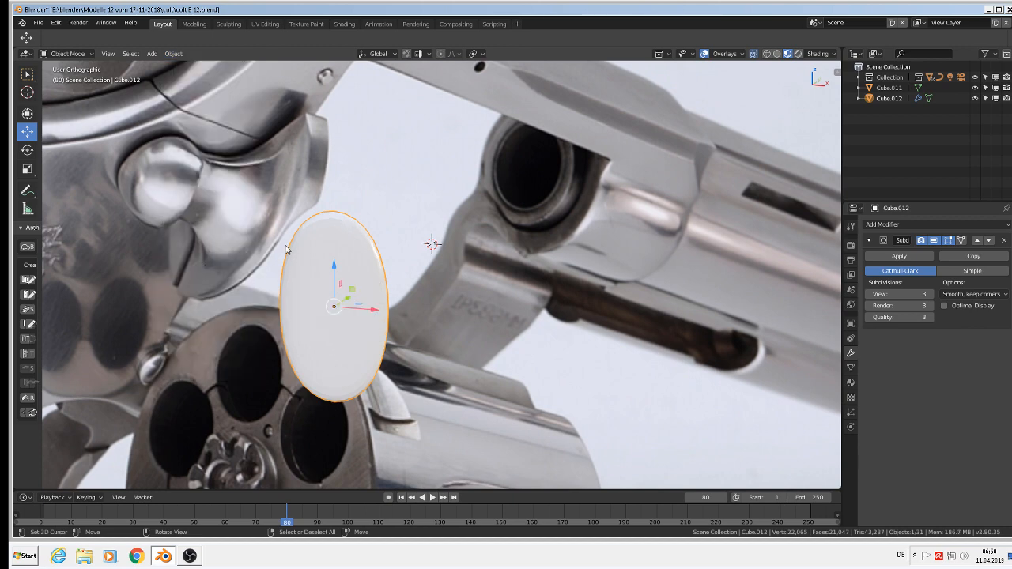
Step: Add a loop cut around the block's thickness in Edit Mode and slide it about 0.9 toward the face nearest the photo
key("Tab")
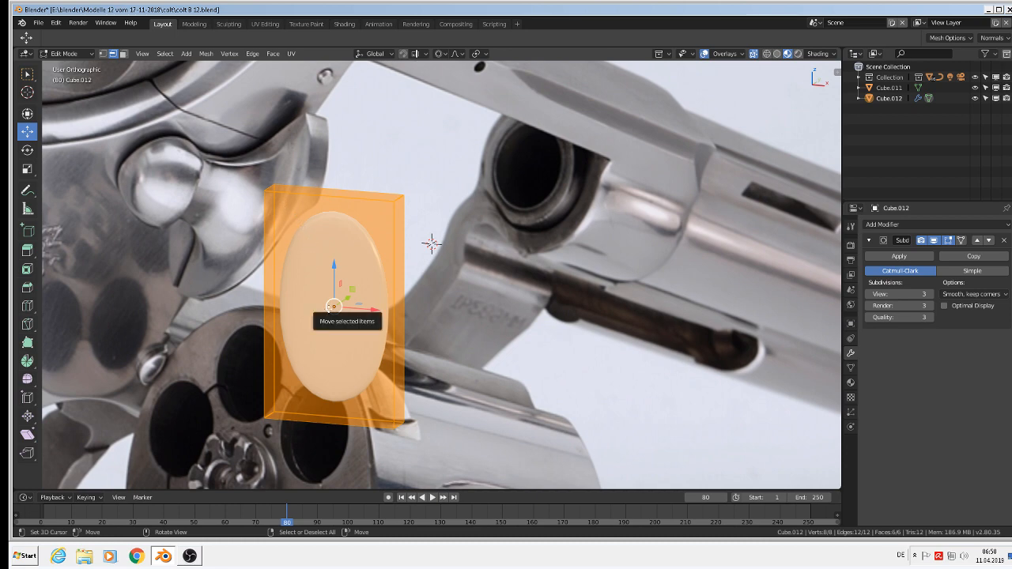
middle_click_drag(325, 308, 265, 321)
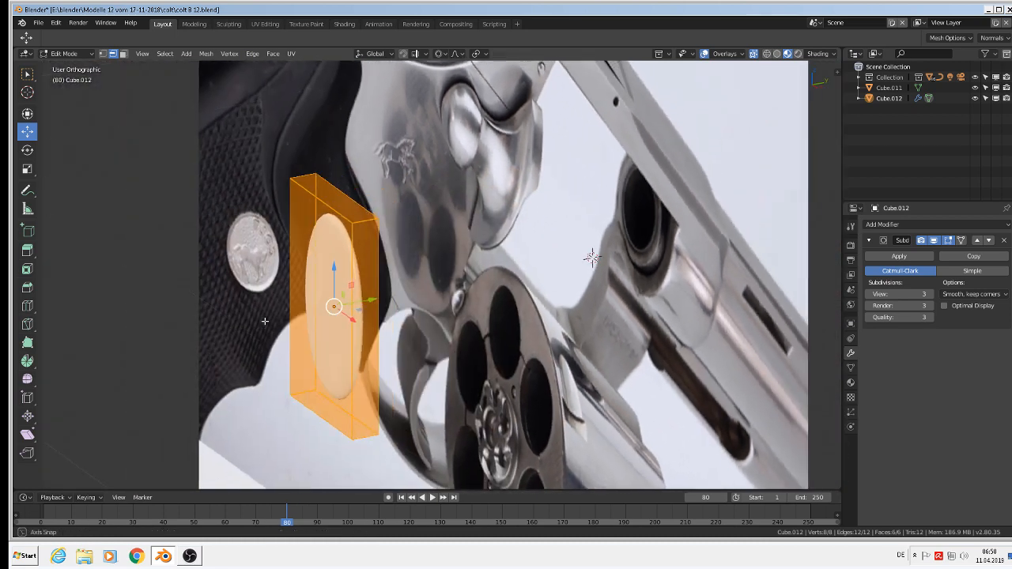
scroll(352, 240, "up", 1)
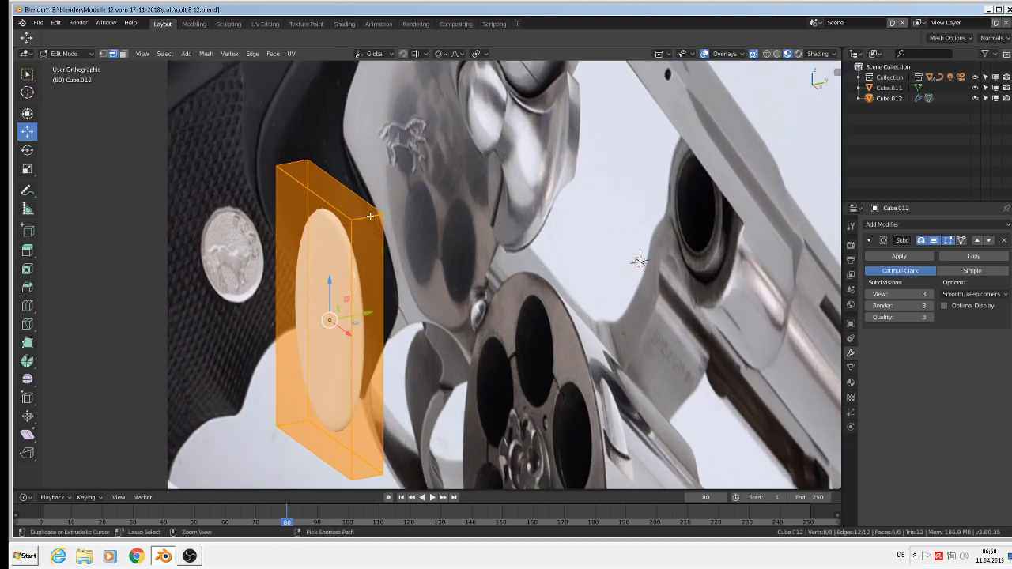
key("ctrl+r")
left_click(372, 215)
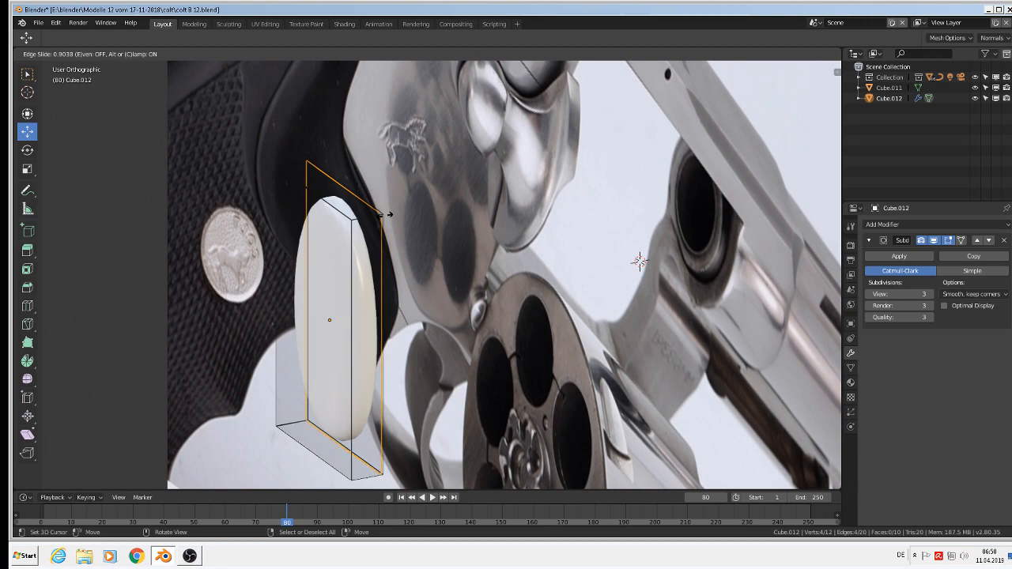
left_click(389, 215)
Step: Select the block's large front face, extrude it in place and scale the new face to about 0.67 along global Z
middle_click_drag(389, 214, 405, 270)
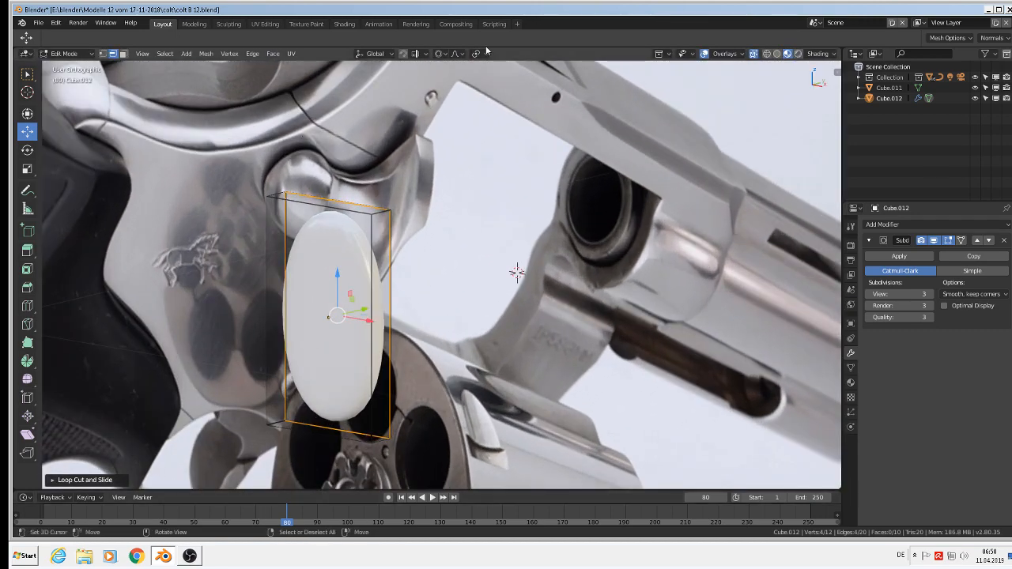
left_click(124, 54)
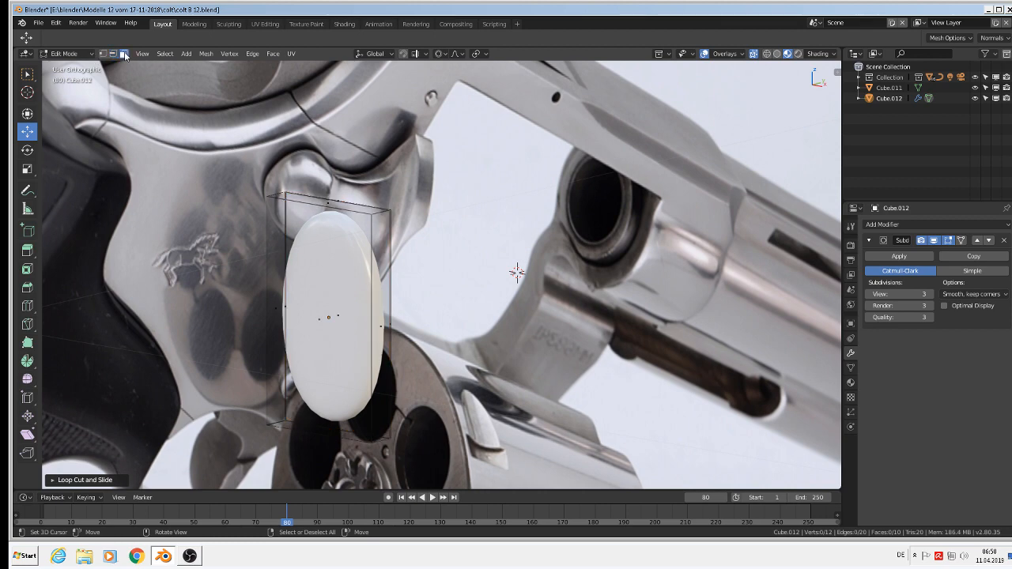
left_click(381, 327)
middle_click_drag(381, 327, 343, 306)
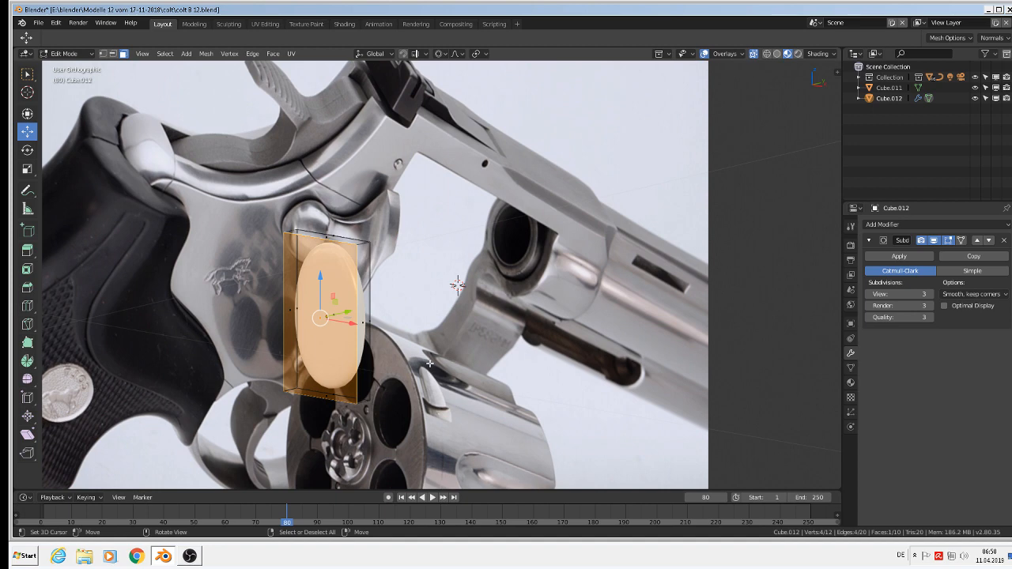
key("e")
key("s")
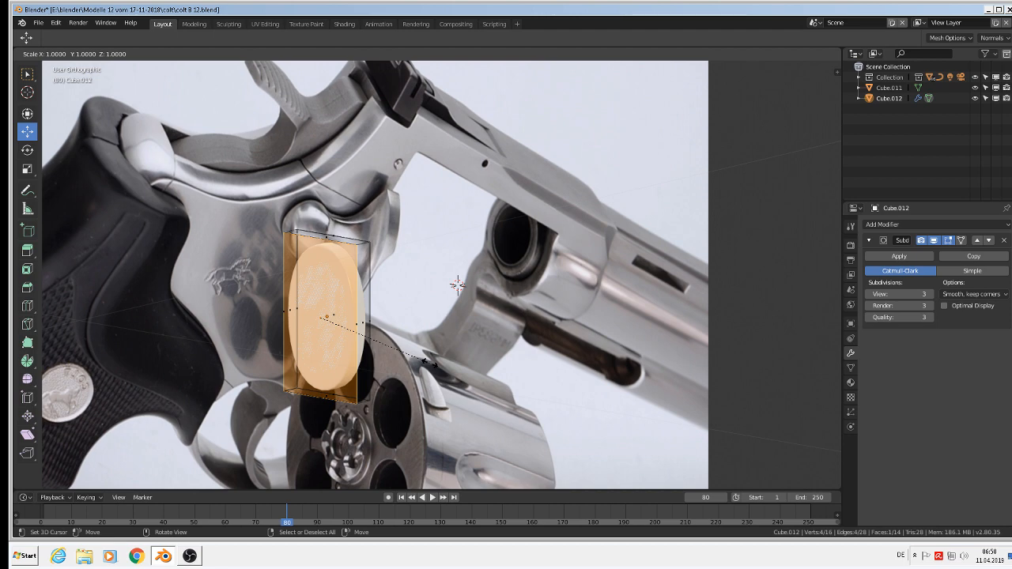
key("z")
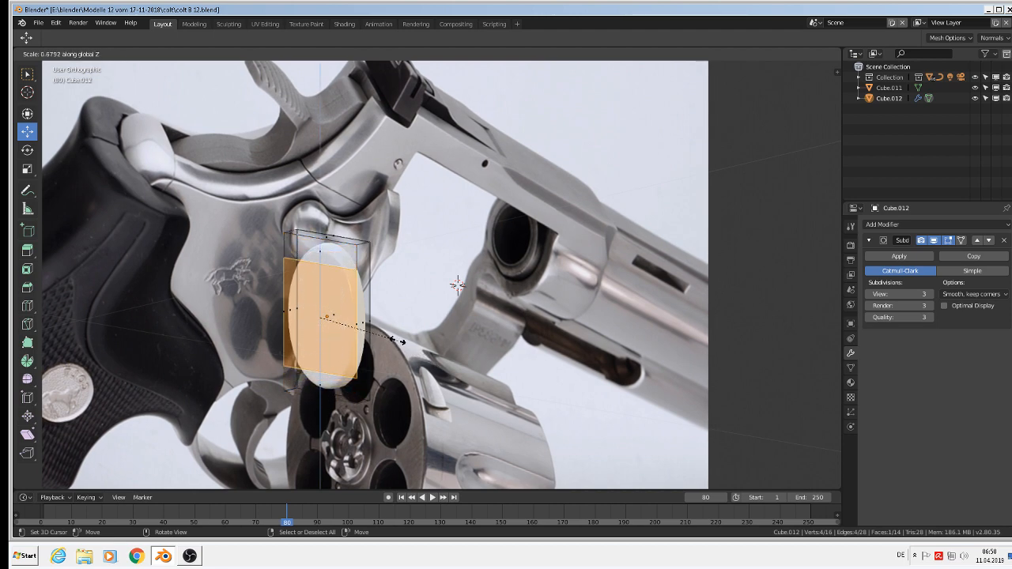
left_click(393, 338)
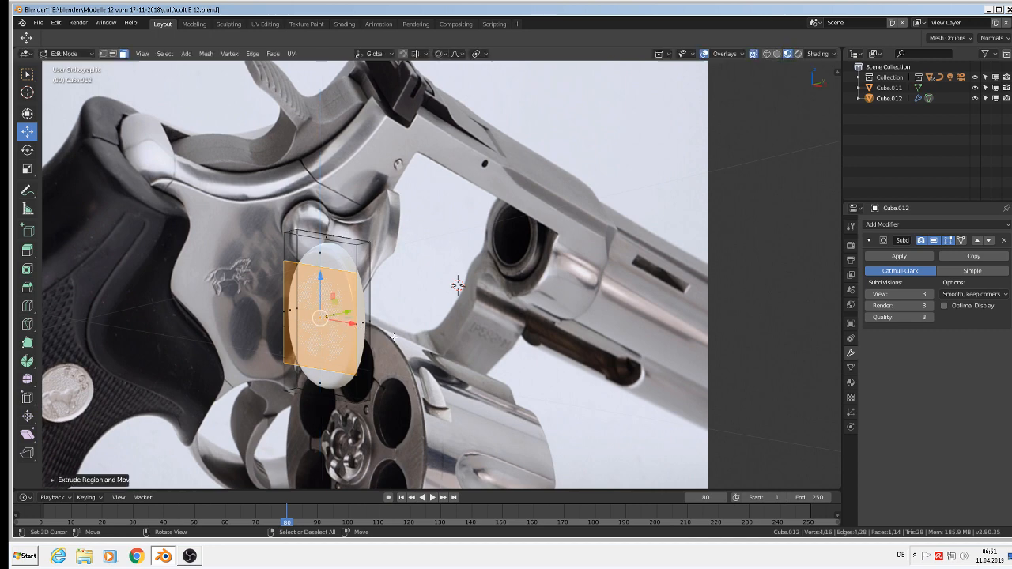
Step: Narrow the extruded front face along global X and shift it along X to the block's grip-side edge
key("s")
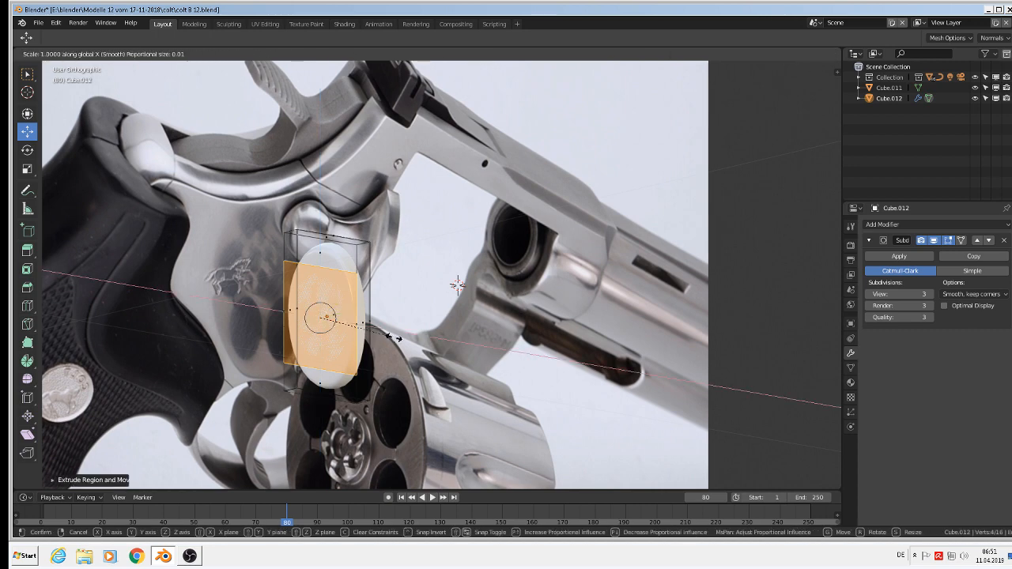
left_click(372, 330)
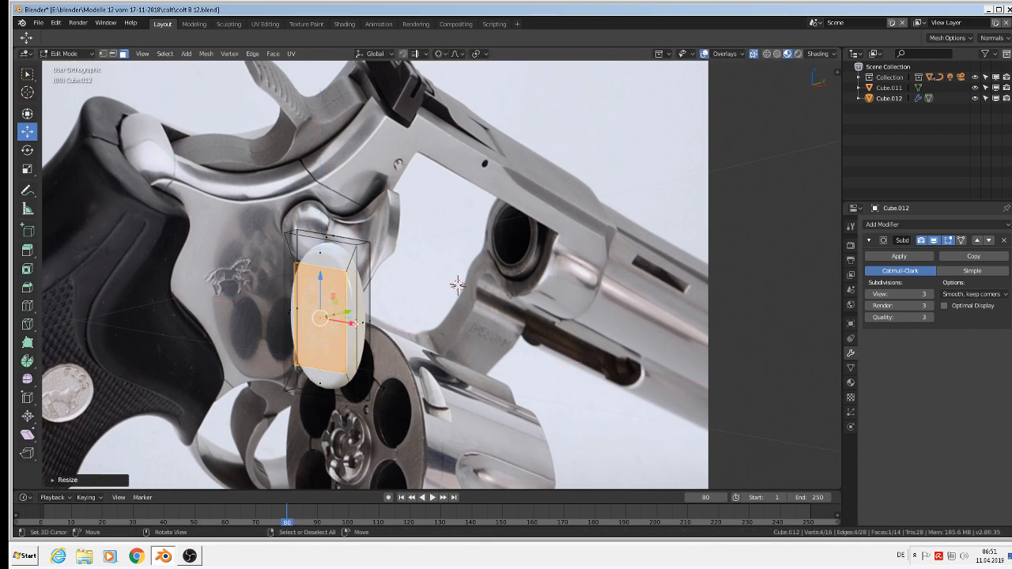
left_click_drag(361, 323, 348, 323)
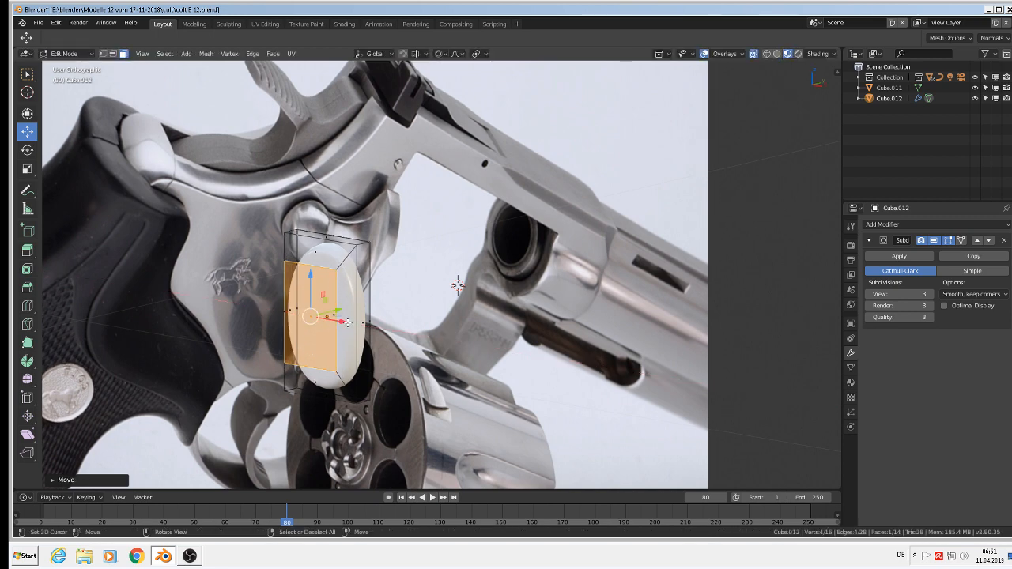
Step: Extrude the reduced front face again and push the new face slightly into the block to form a recess
middle_click_drag(348, 322, 313, 323)
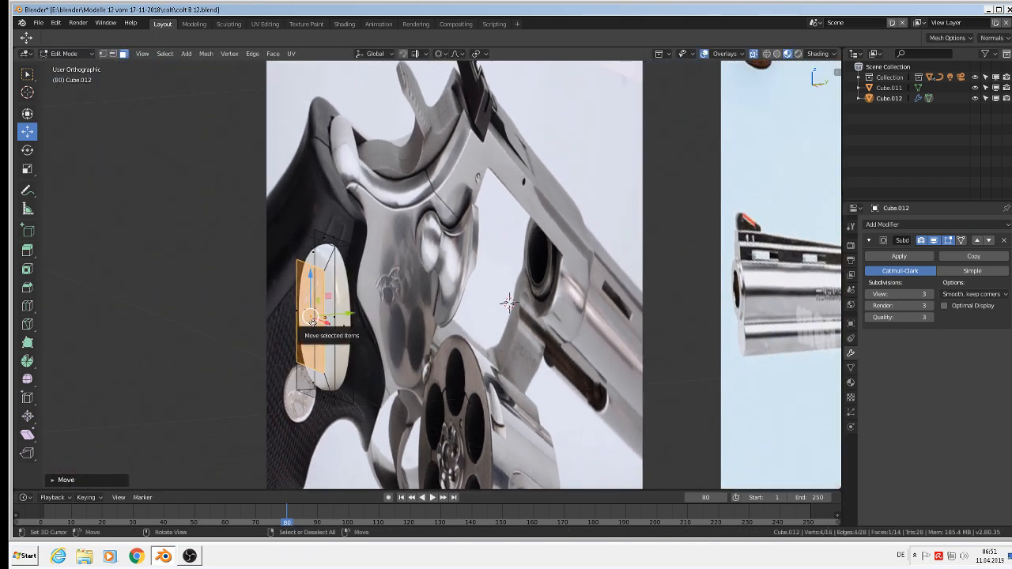
key("e")
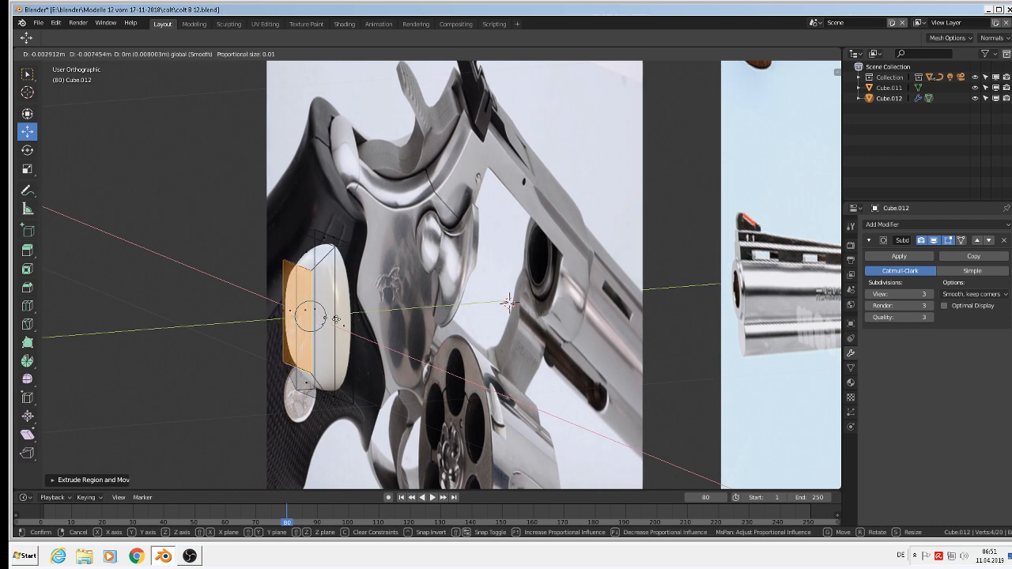
left_click_drag(336, 319, 354, 321)
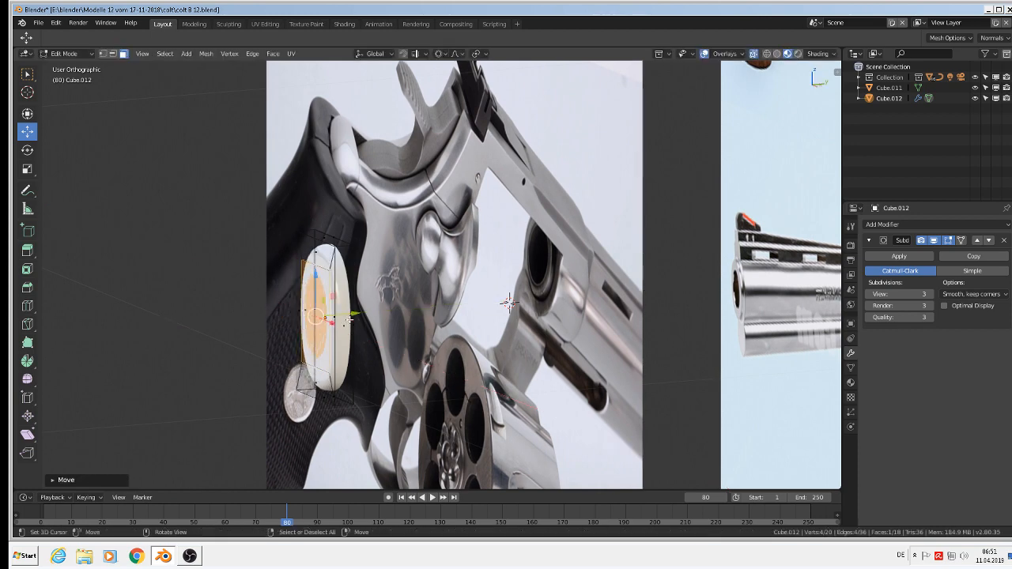
Step: Turn off proportional editing and pull the selected recess face out of the block along global Y to form a protruding stem
left_click(440, 57)
left_click(449, 66)
middle_click_drag(318, 300, 301, 297)
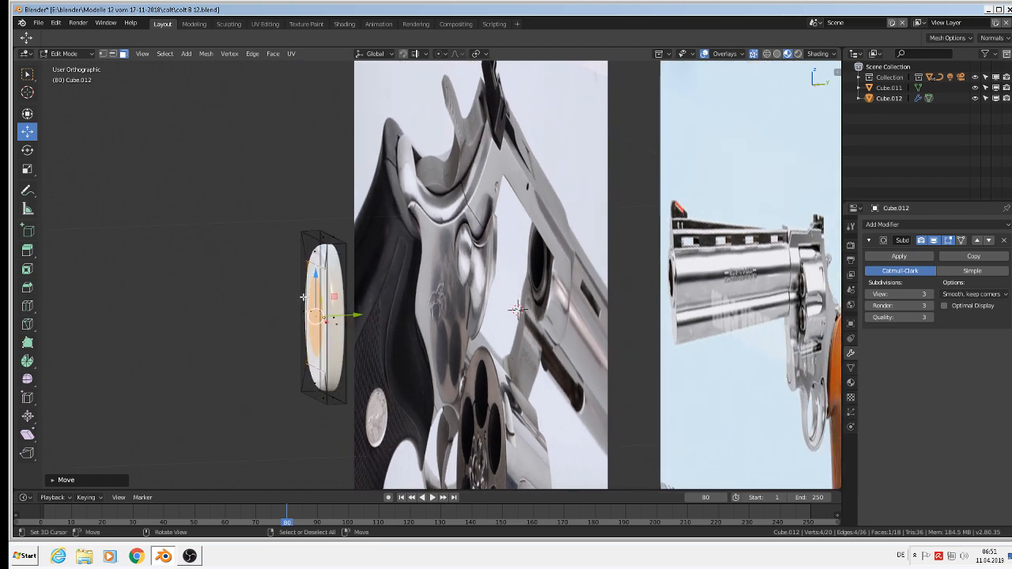
left_click_drag(354, 316, 298, 311)
middle_click_drag(299, 311, 350, 198)
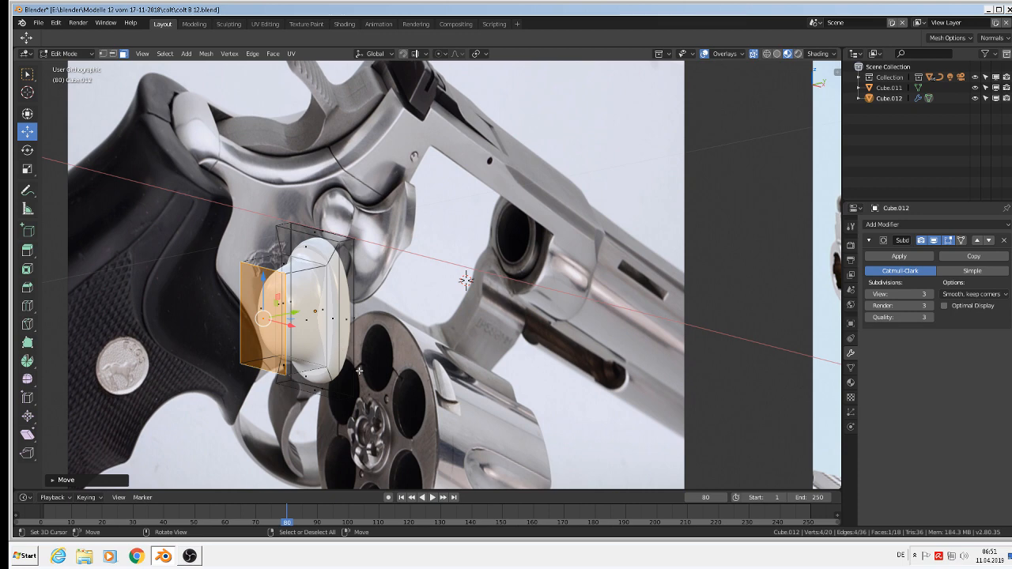
Step: Scale the stem's end face to about 0.60, extrude it, and pull the new face farther out along global Y
key("s")
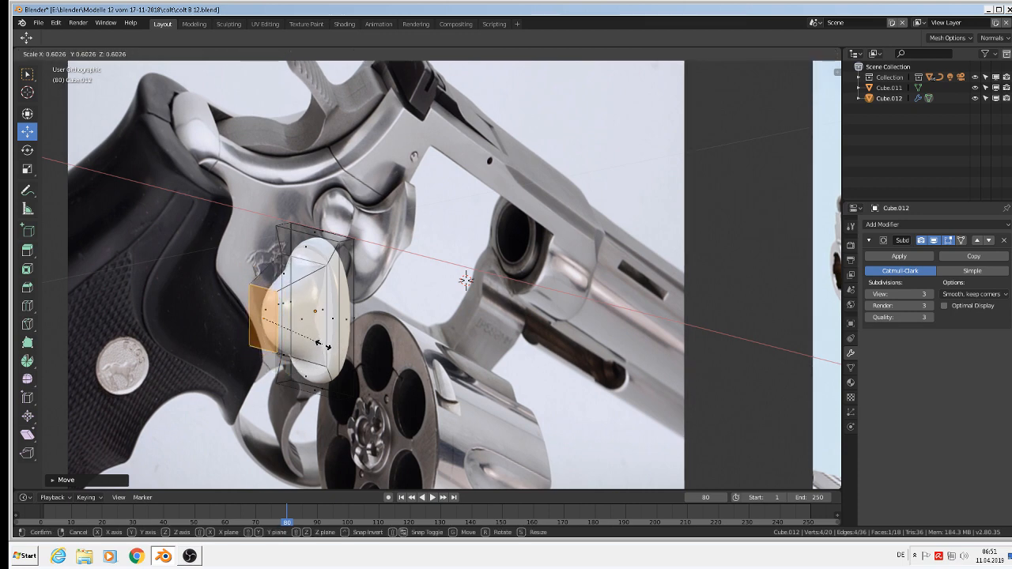
left_click(321, 344)
key("e")
left_click(322, 343)
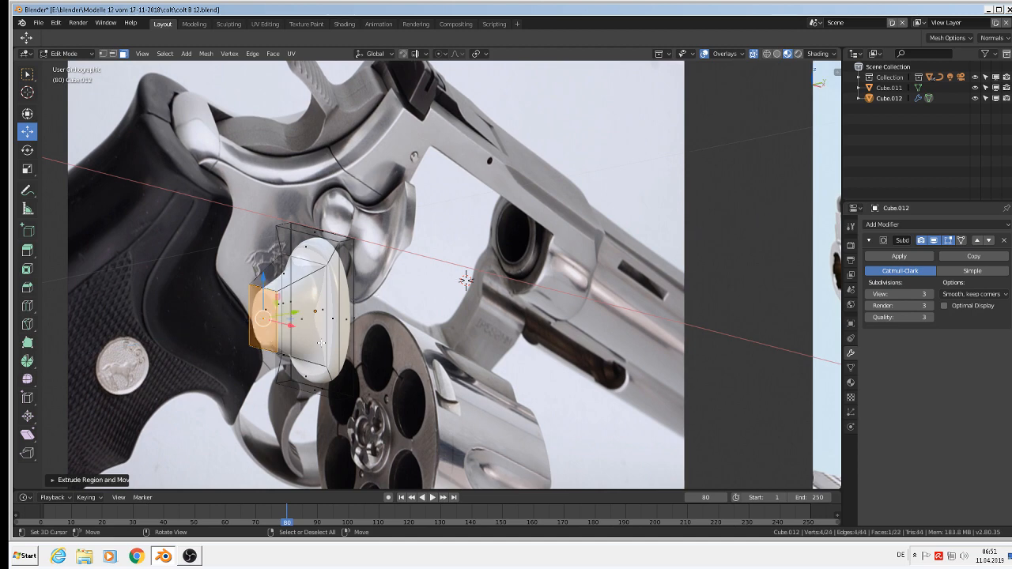
left_click_drag(301, 313, 284, 318)
Step: Select the side face of the stem's end section and extrude it a short distance along X to form a knob
right_click(260, 325)
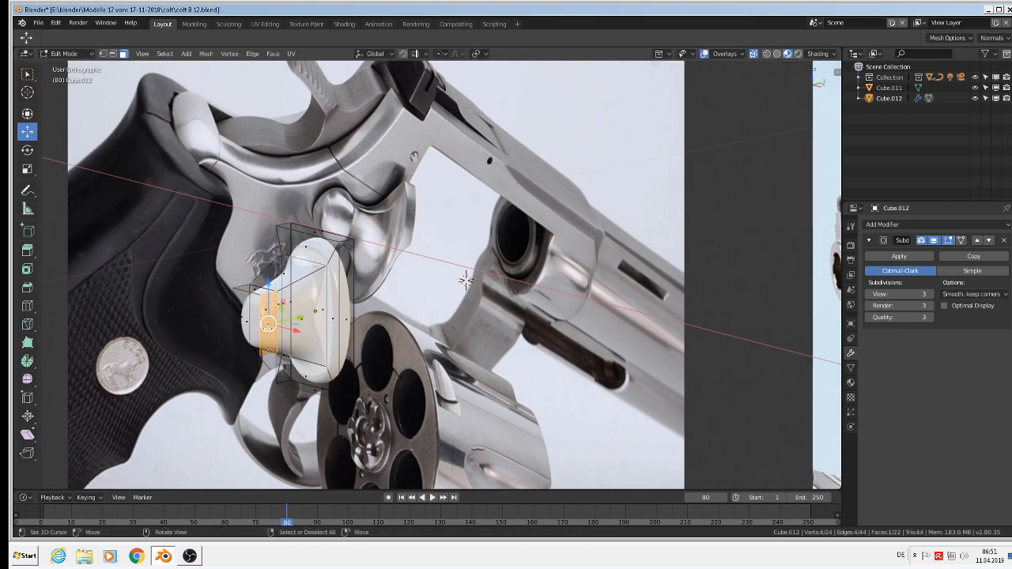
middle_click_drag(267, 326, 290, 346)
key("e")
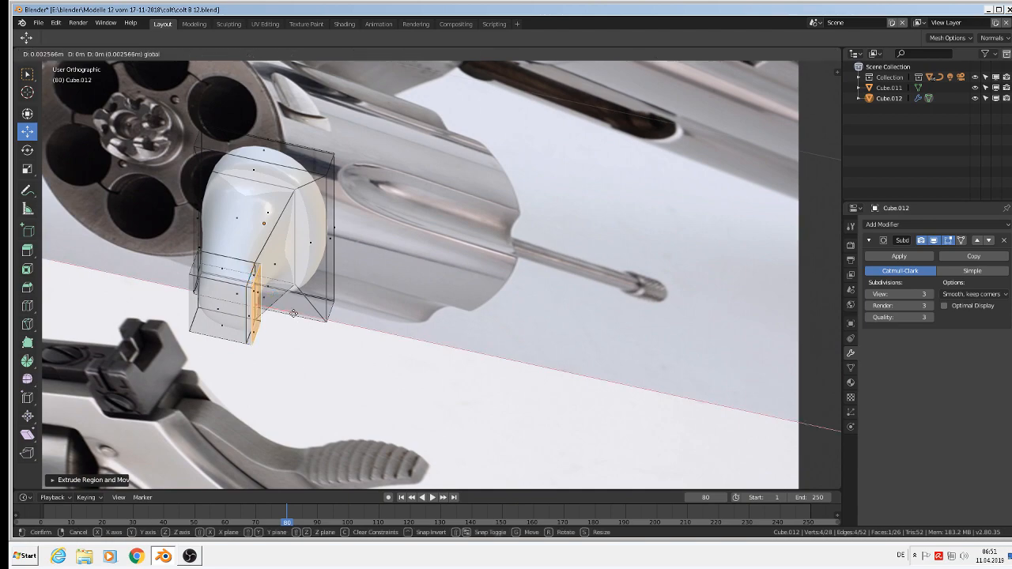
left_click(308, 318)
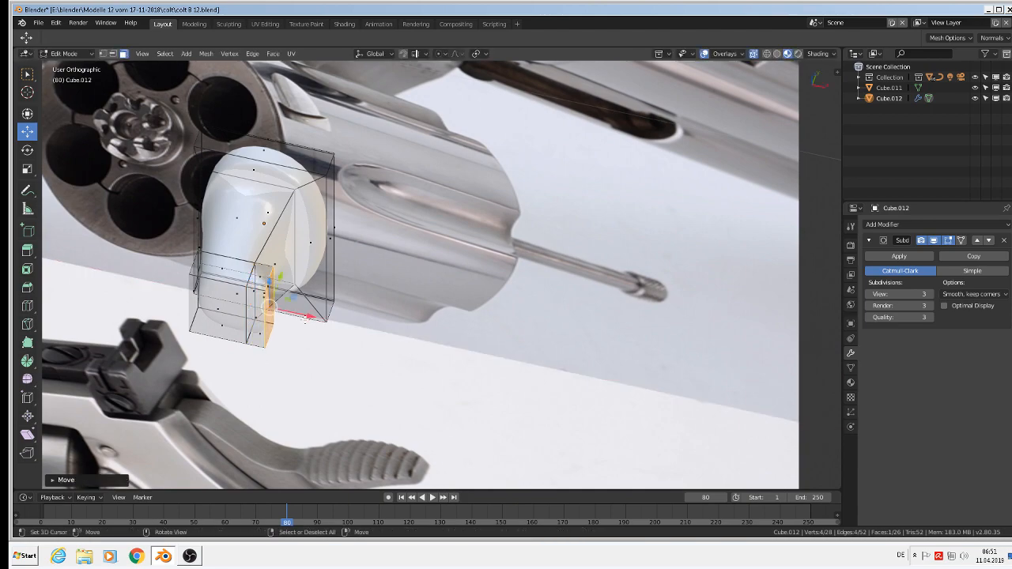
Step: Return to Object Mode and move the latch along global X into the open frame window of the reference photo
key("Tab")
middle_click_drag(307, 318, 290, 215)
scroll(288, 207, "up", 2)
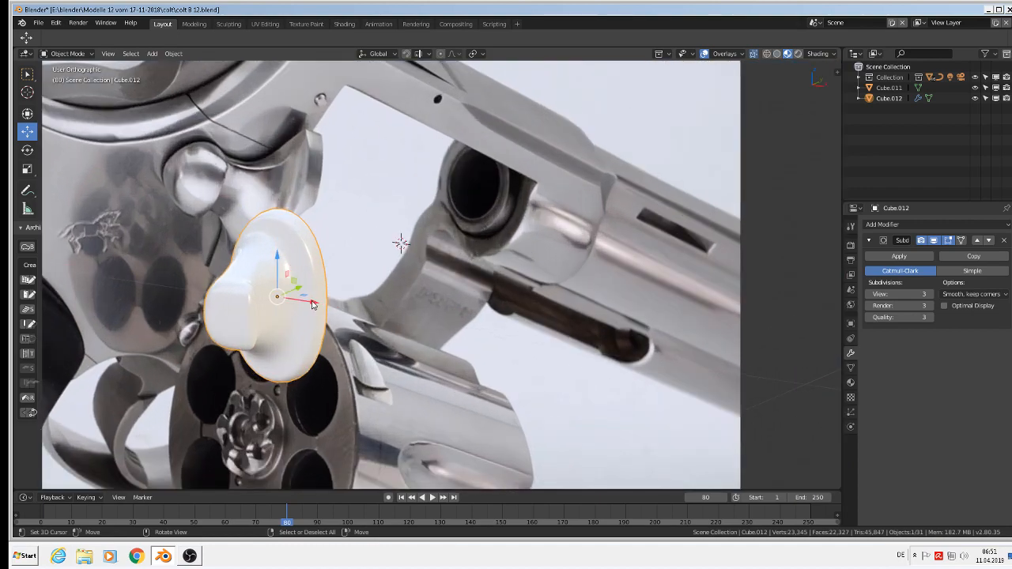
left_click_drag(315, 302, 405, 314)
middle_click_drag(405, 313, 495, 331)
scroll(398, 321, "down", 3)
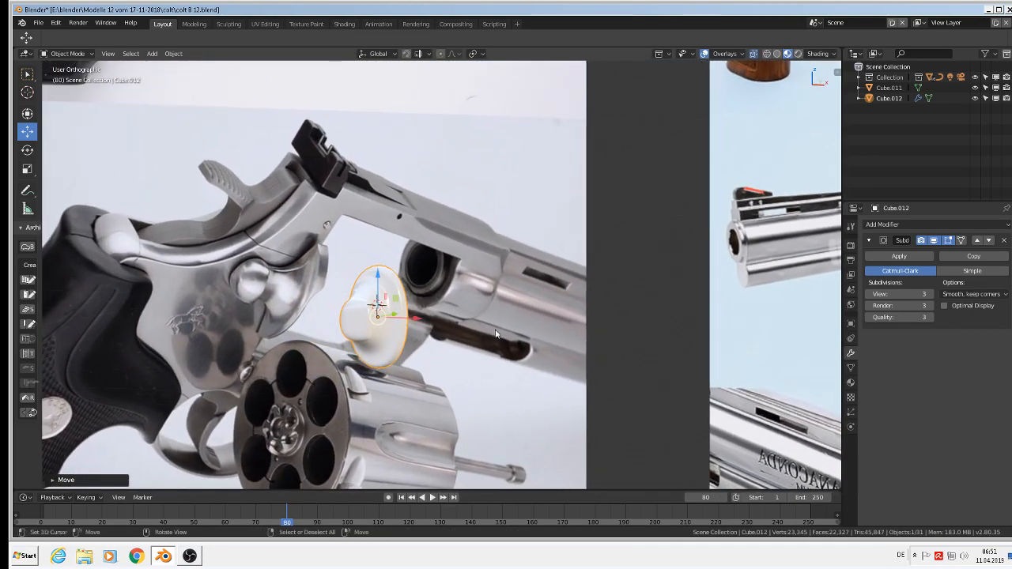
Step: Rotate the latch 90° about global Z, followed by a further 180° about the same axis
scroll(474, 330, "up", 1)
type("r")
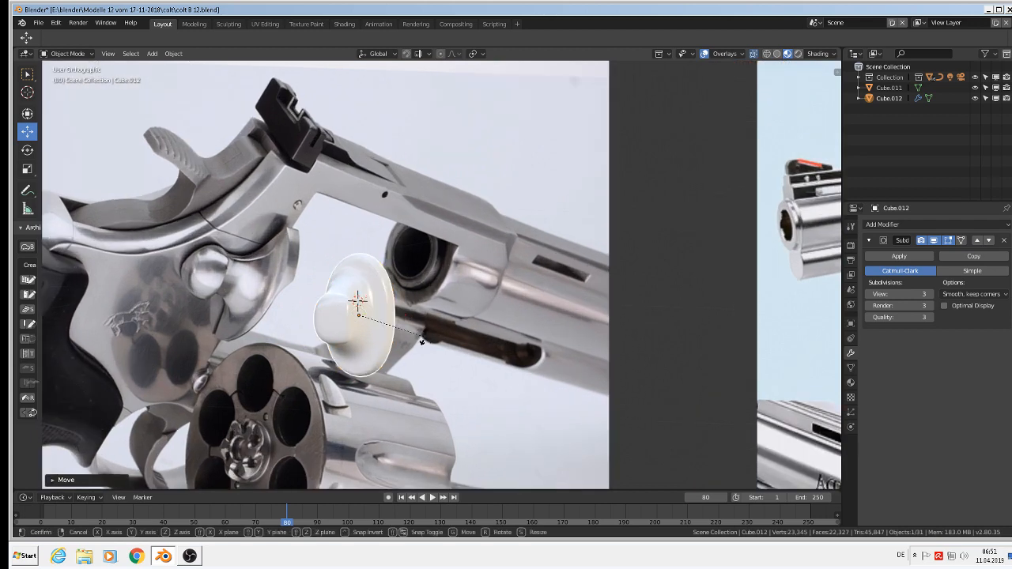
type("z90")
key("Return")
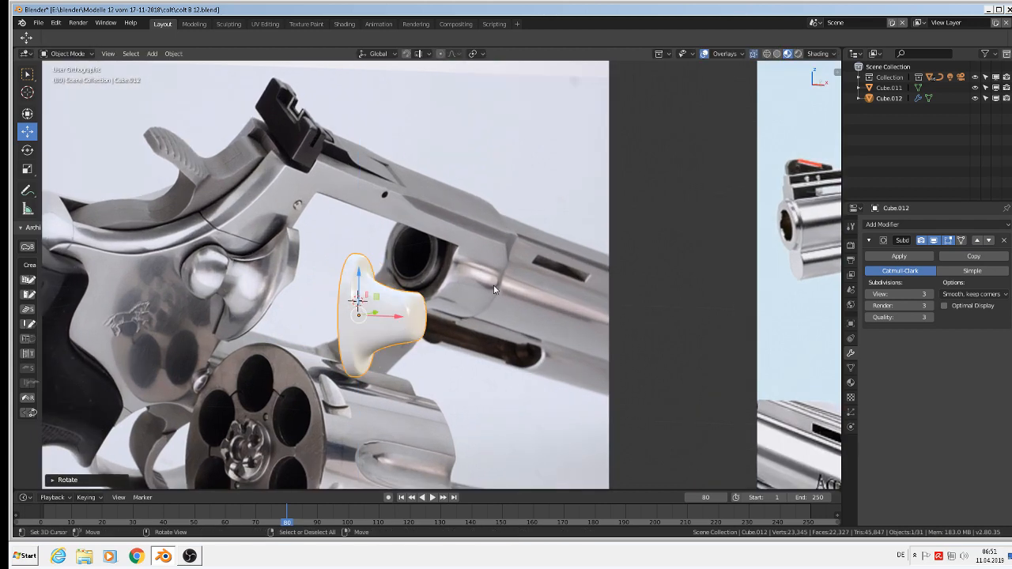
type("rz180")
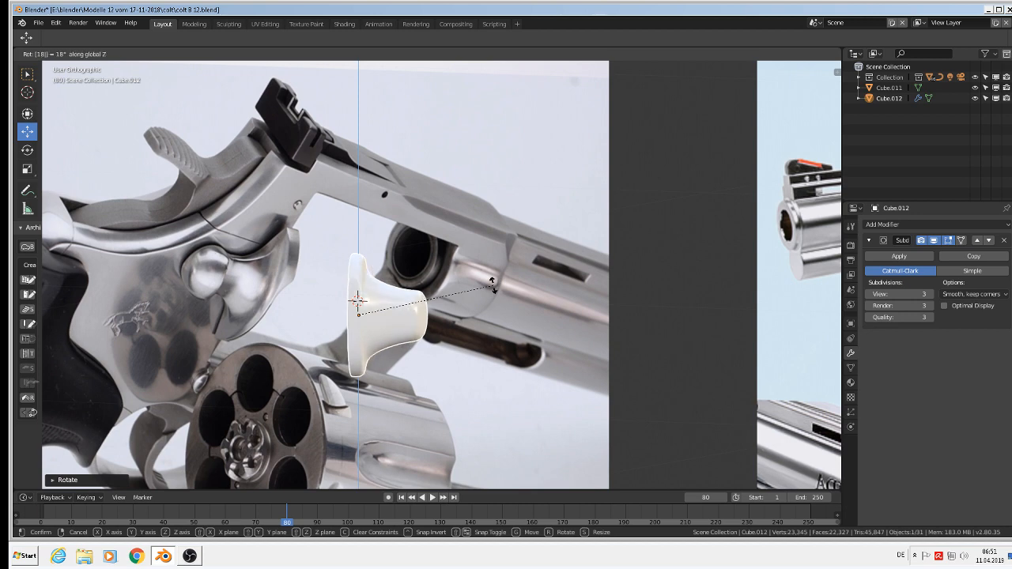
key("Return")
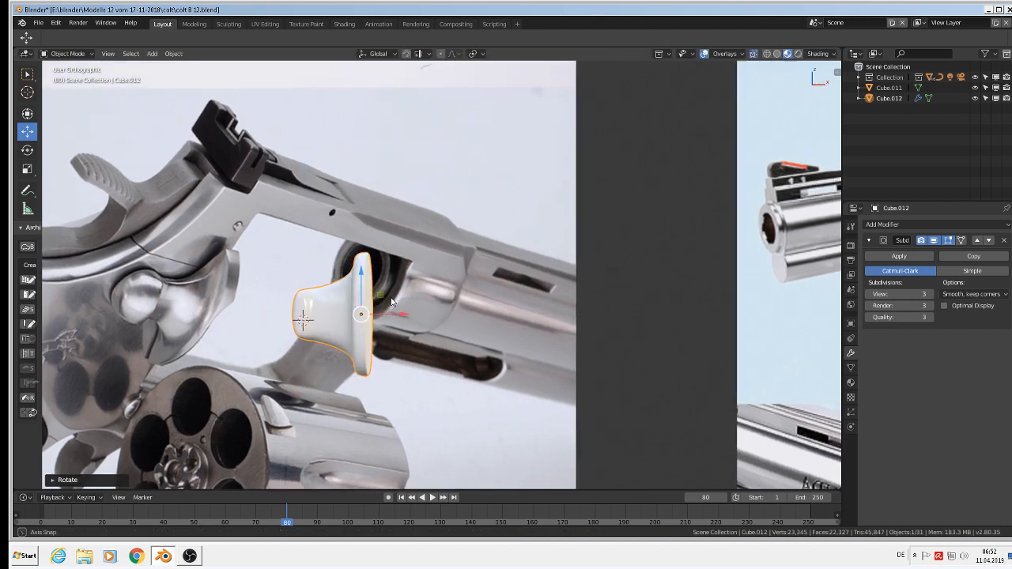
middle_click_drag(313, 304, 383, 294)
scroll(365, 303, "up", 1)
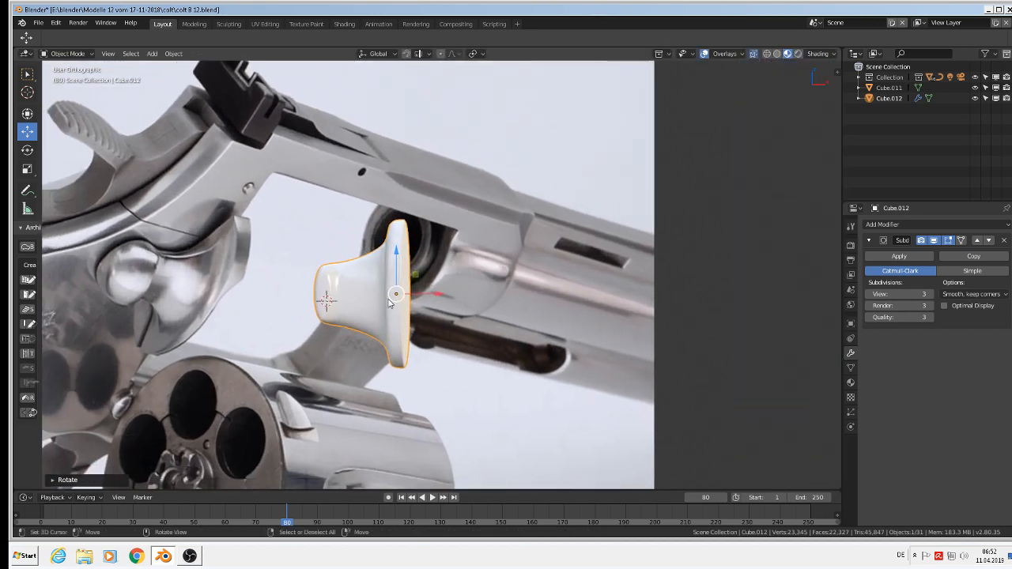
Step: Add a centred loop cut around the neck between knob and base plate in Edit Mode and scale it to about 0.65
key("Tab")
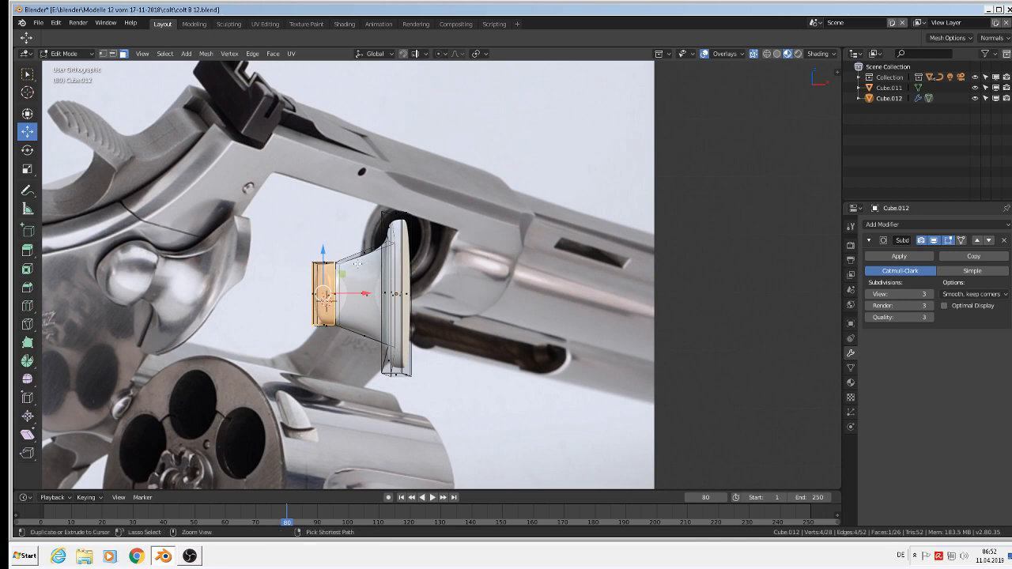
key("ctrl+r")
left_click(357, 263)
right_click(358, 263)
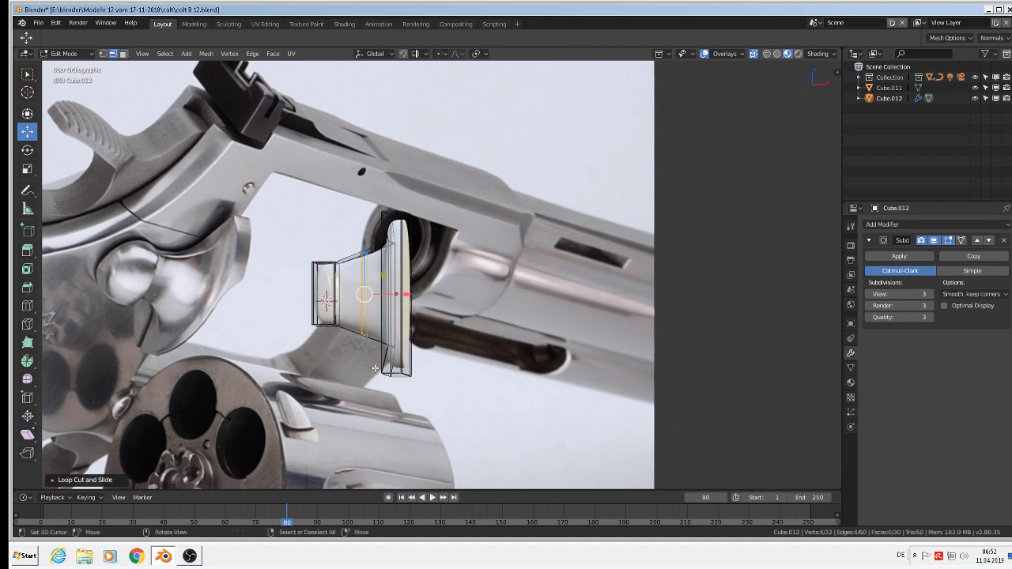
key("s")
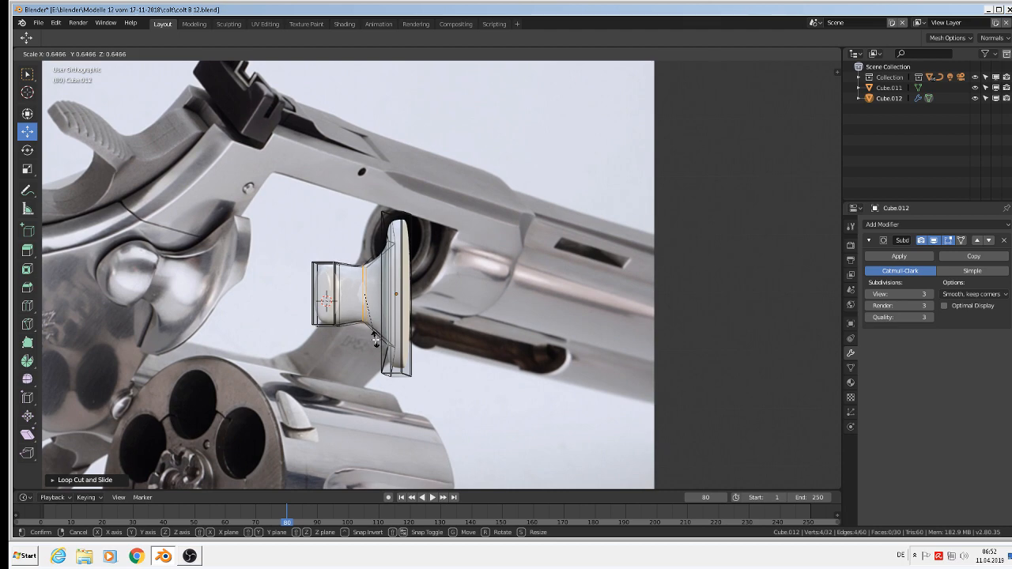
left_click(376, 340)
key("Tab")
middle_click_drag(375, 327, 368, 248)
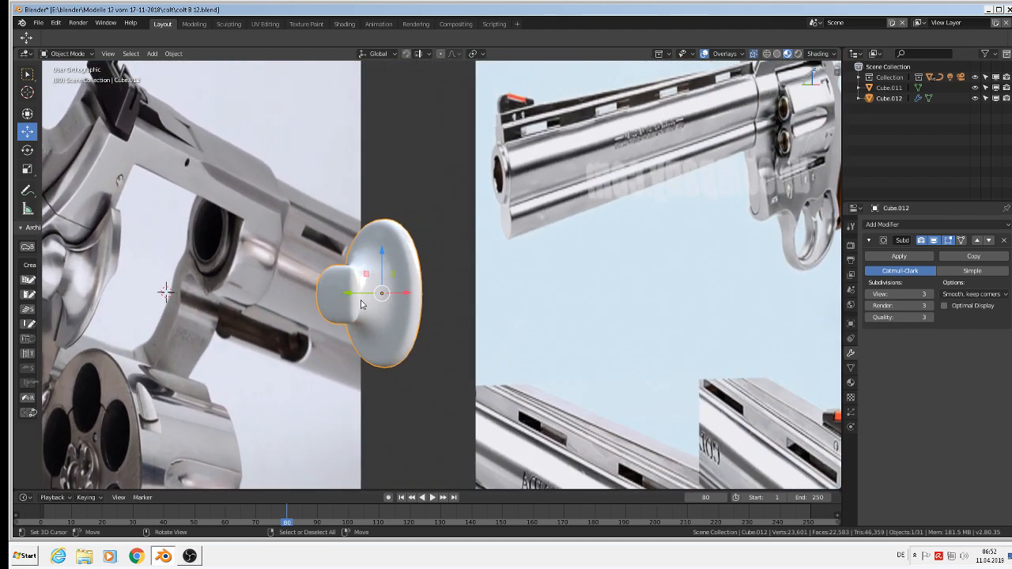
Step: Reopen the latch mesh in Edit Mode and switch to face selection
key("Tab")
middle_click_drag(361, 305, 359, 221)
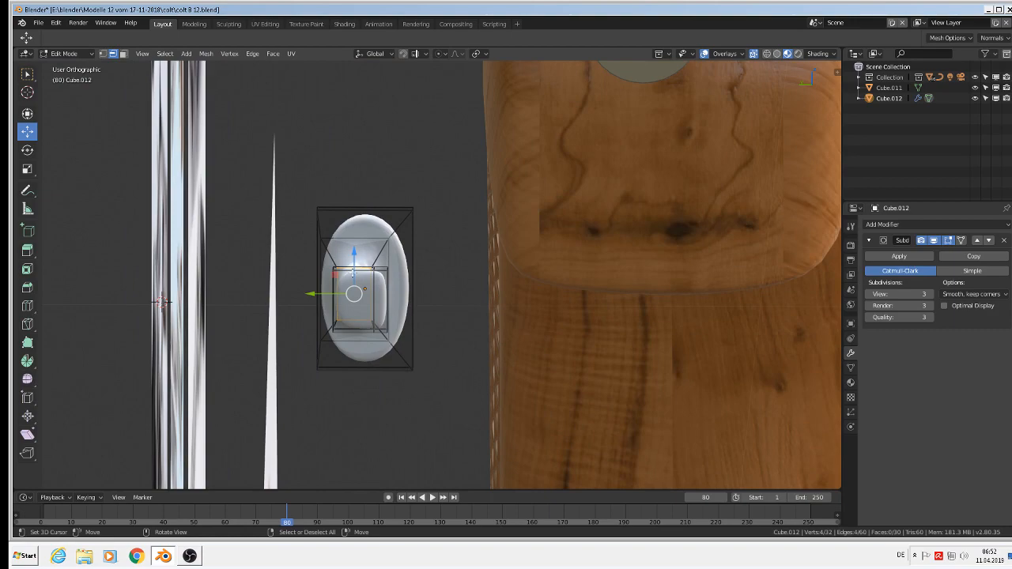
scroll(359, 318, "up", 3)
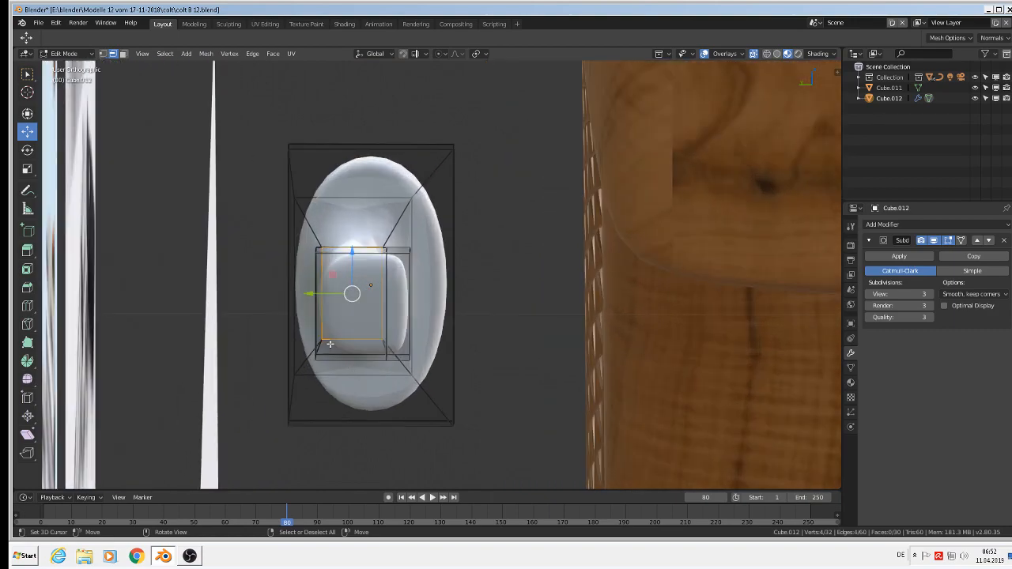
middle_click_drag(368, 369, 358, 315)
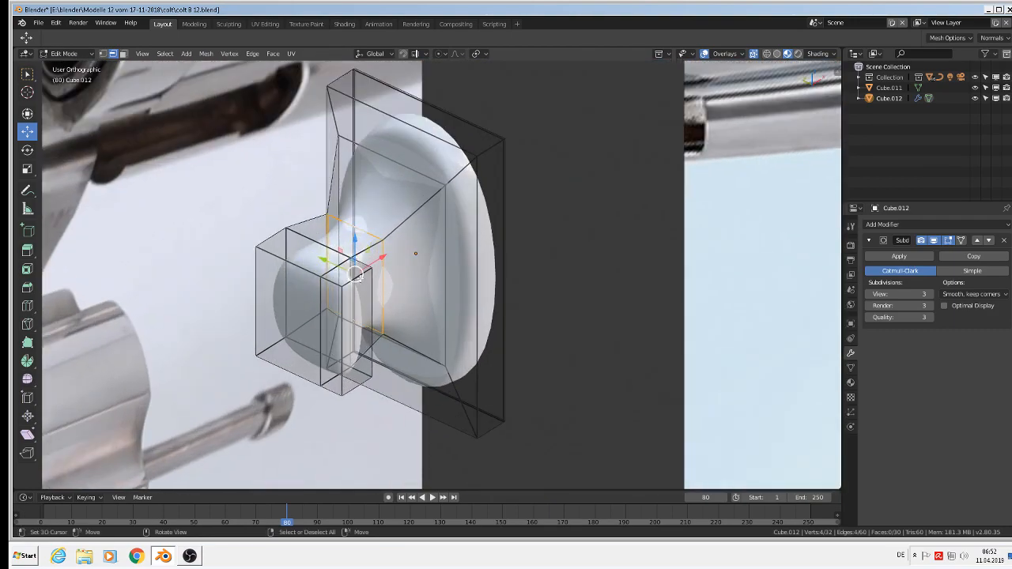
left_click(122, 53)
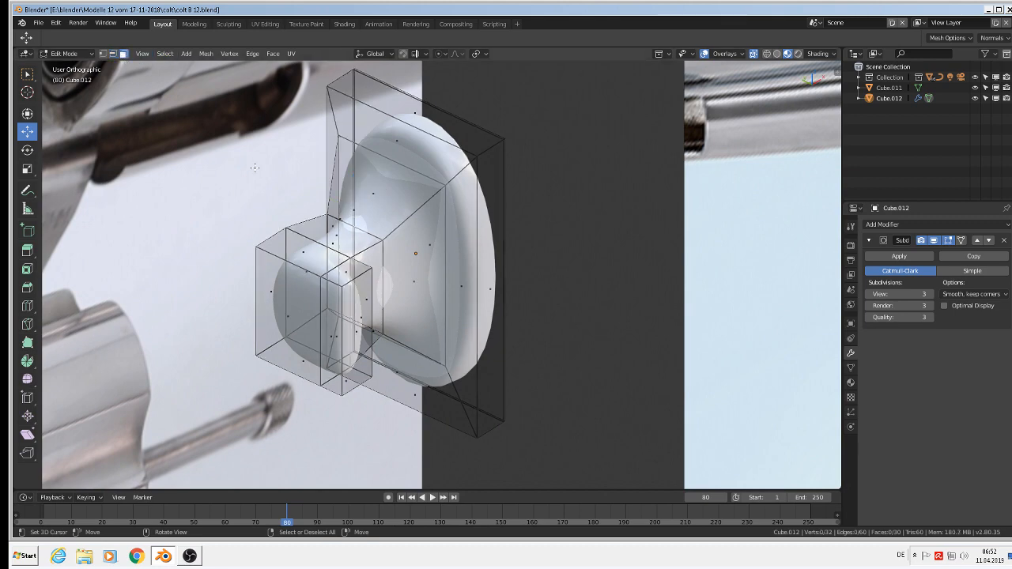
left_click(353, 281, "alt")
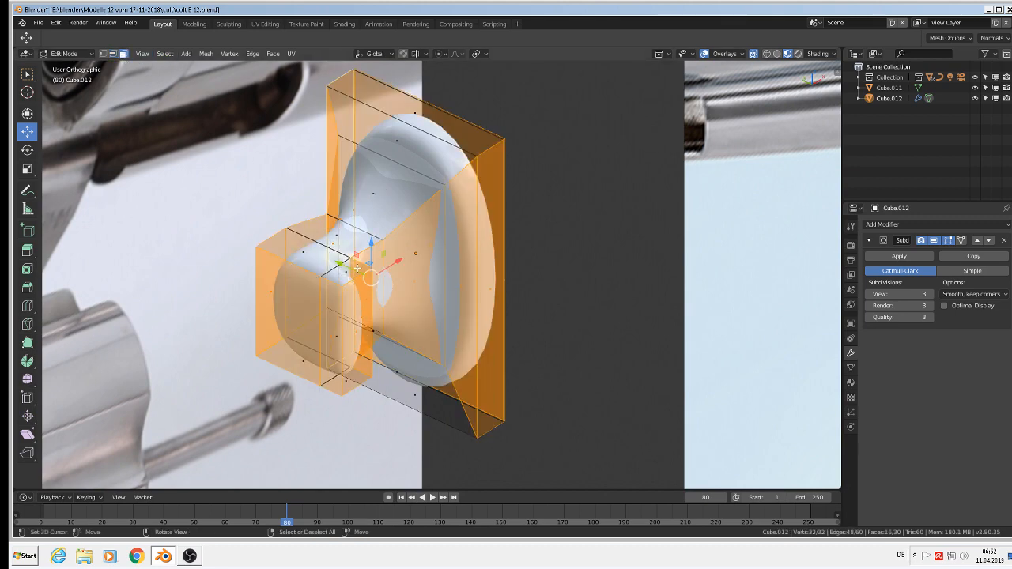
right_click(489, 146, "alt+shift")
key("a")
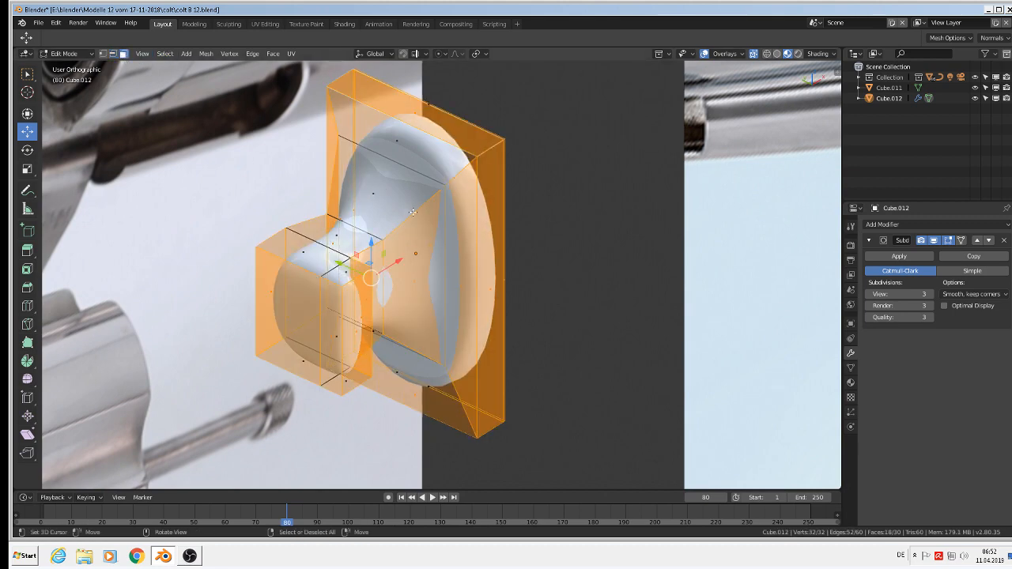
Step: Select the face loops of the knob and its adjoining neck and move them along global Y to the base plate's edge
left_click(345, 255, "alt")
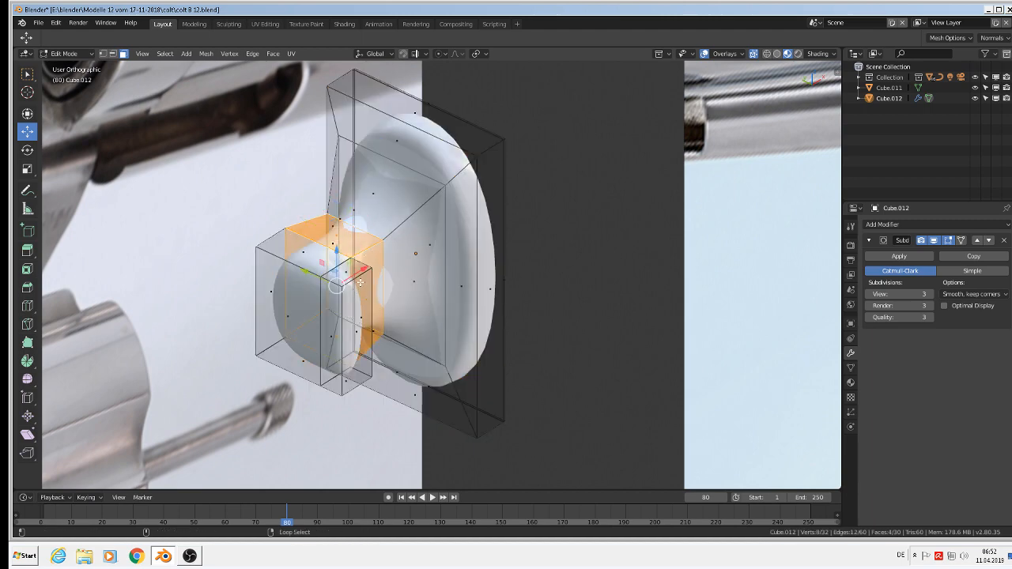
left_click(358, 280, "alt+shift")
left_click(357, 278, "alt+shift")
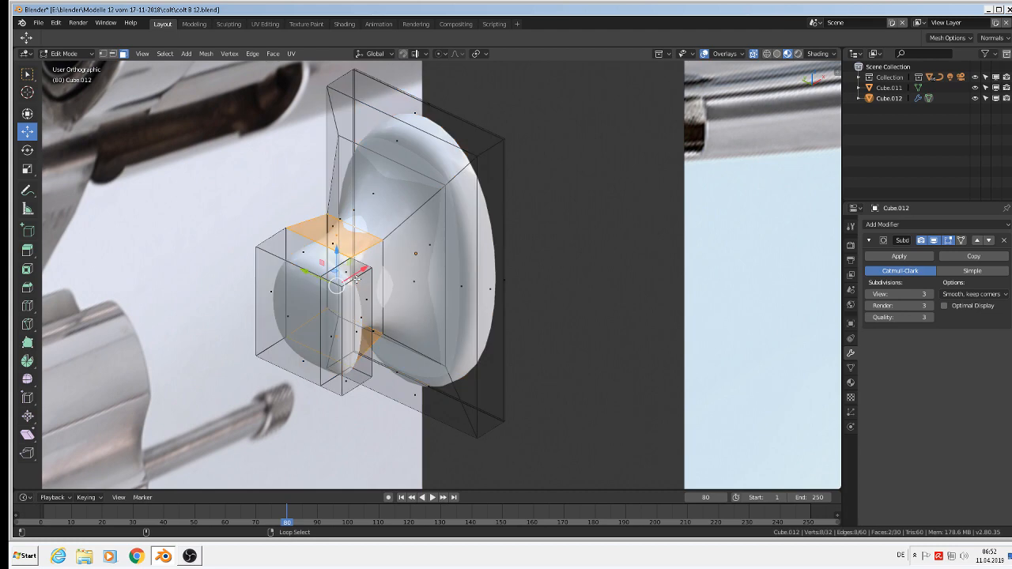
left_click(357, 276, "alt+shift")
left_click(357, 276, "alt+shift")
right_click(273, 235, "alt+shift")
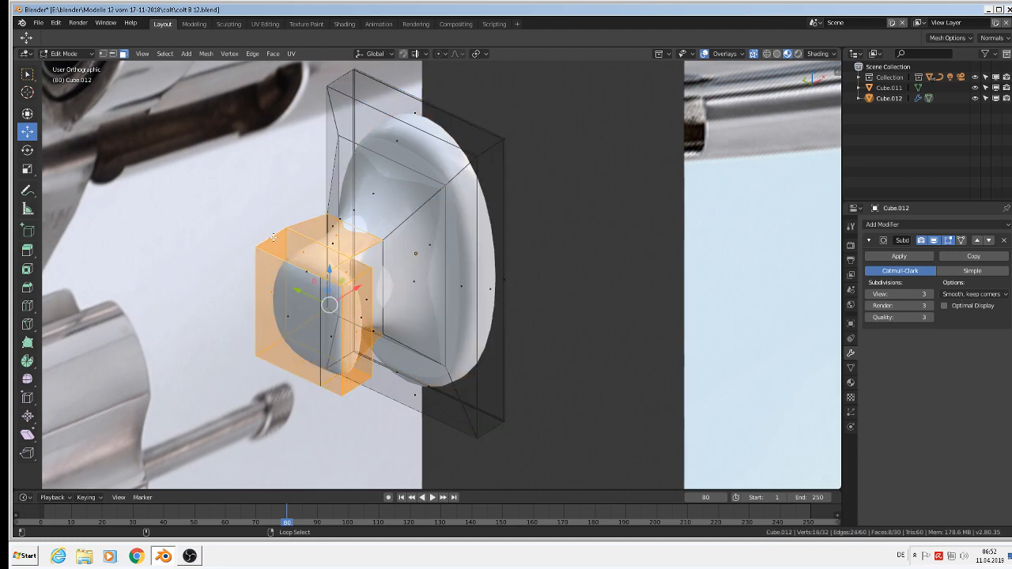
middle_click_drag(289, 338, 387, 319)
right_click(295, 310, "shift")
right_click(335, 337, "shift")
left_click_drag(302, 307, 264, 303)
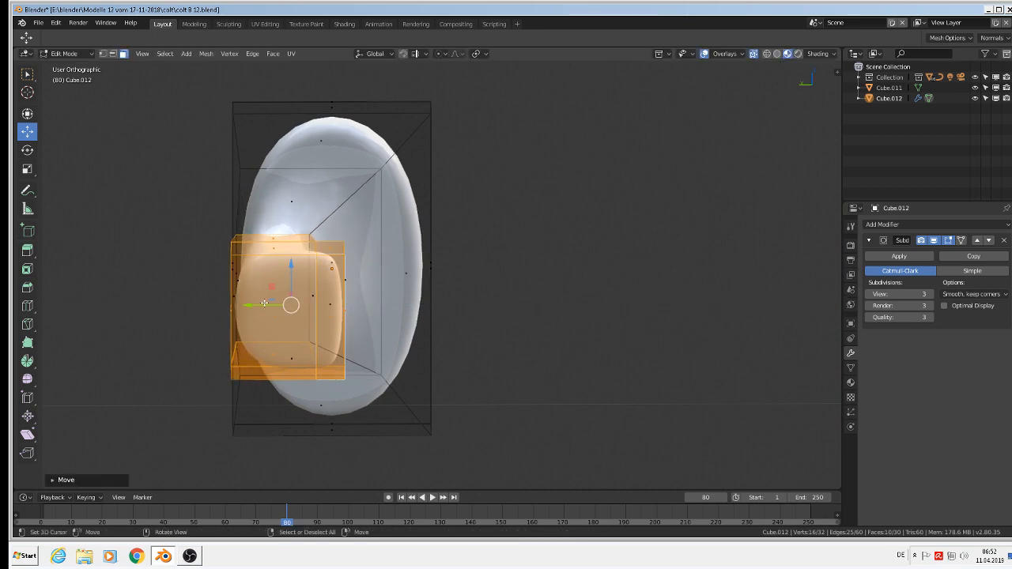
Step: Nudge the selected knob faces along Y in the right orthographic view so they project slightly past the base plate's edge
key("KP_1")
key("KP_3")
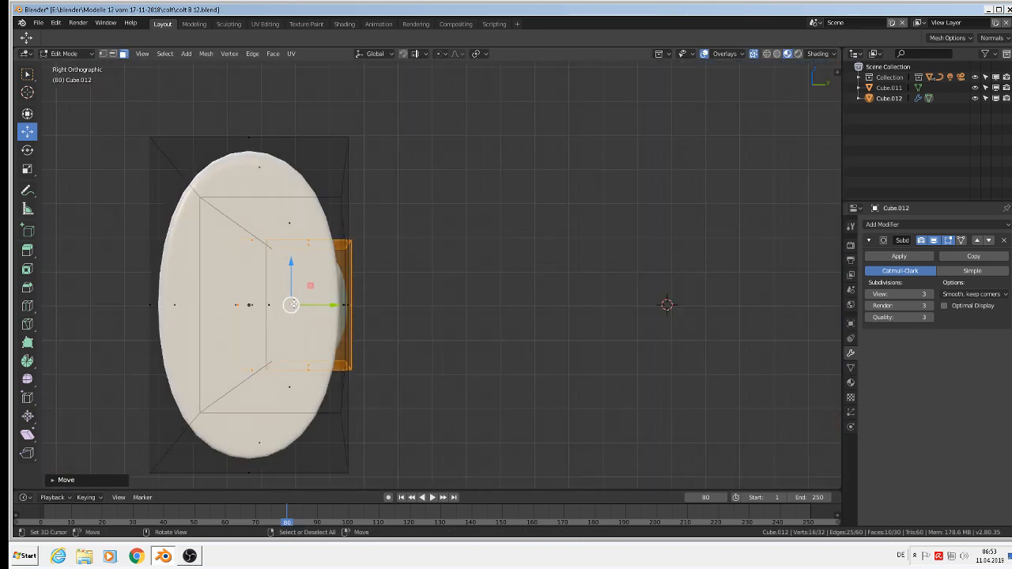
left_click_drag(316, 305, 331, 305)
middle_click_drag(412, 280, 175, 297)
Step: Add a lengthwise loop cut through the base plate and knob and slide it close to the knob-side edge to flatten that side
key("ctrl")
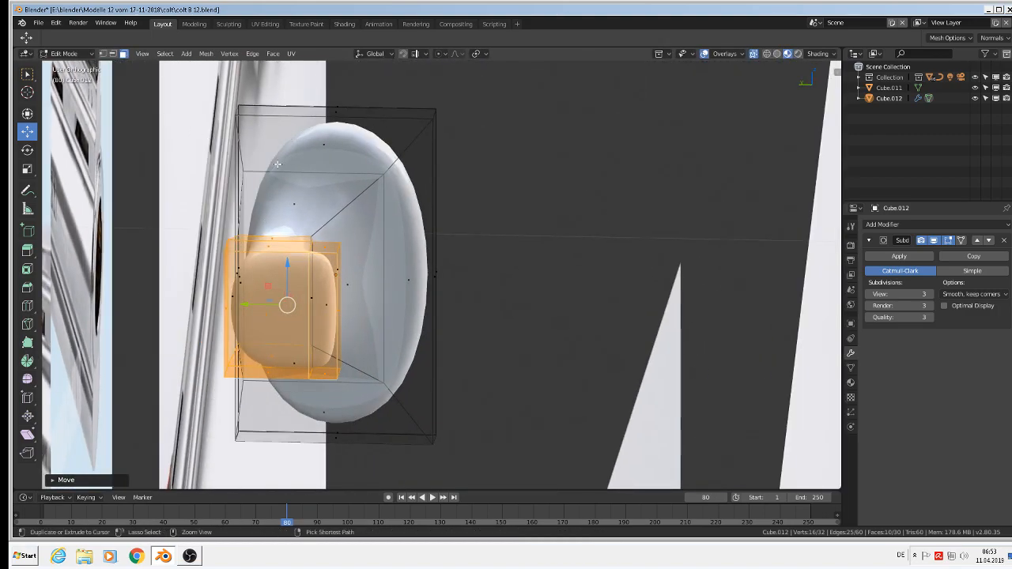
key("ctrl+r")
left_click(277, 164)
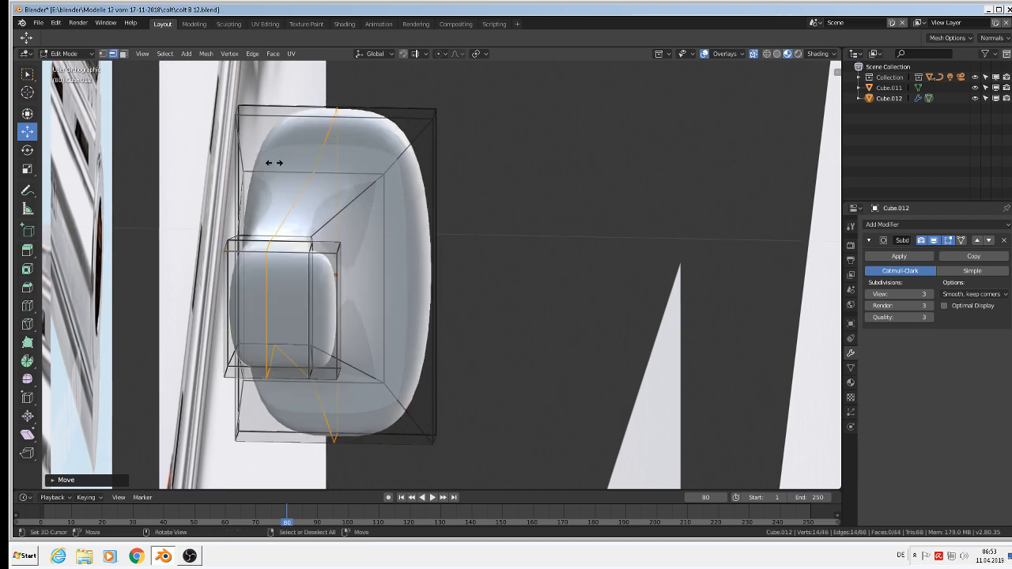
left_click(210, 154)
scroll(335, 244, "down", 3)
key("Tab")
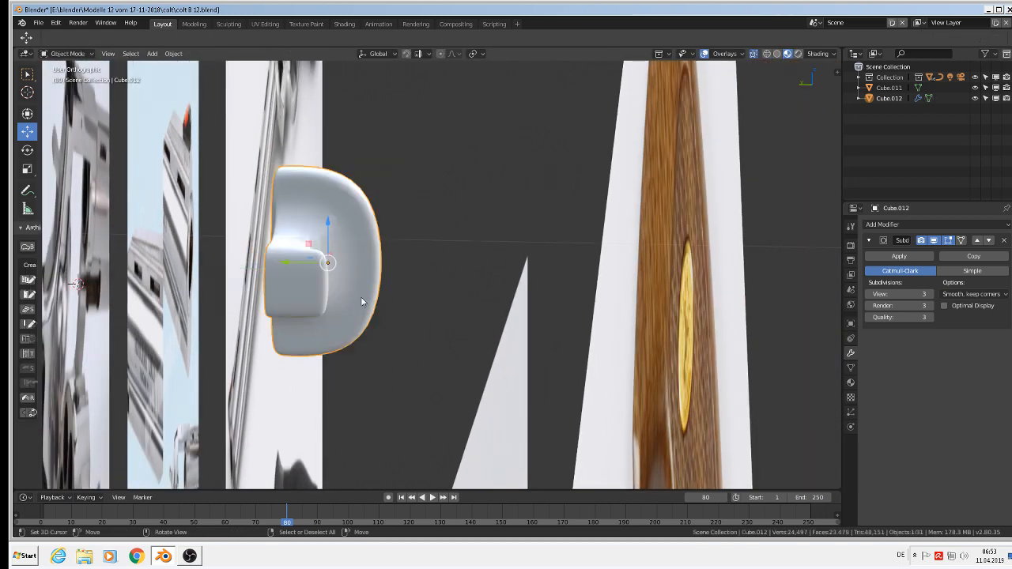
middle_click_drag(361, 296, 479, 188)
Step: Select the corner vertices along the base plate's outer edge, opposite the knob side, and scale them along global Z to about 0.77
key("Tab")
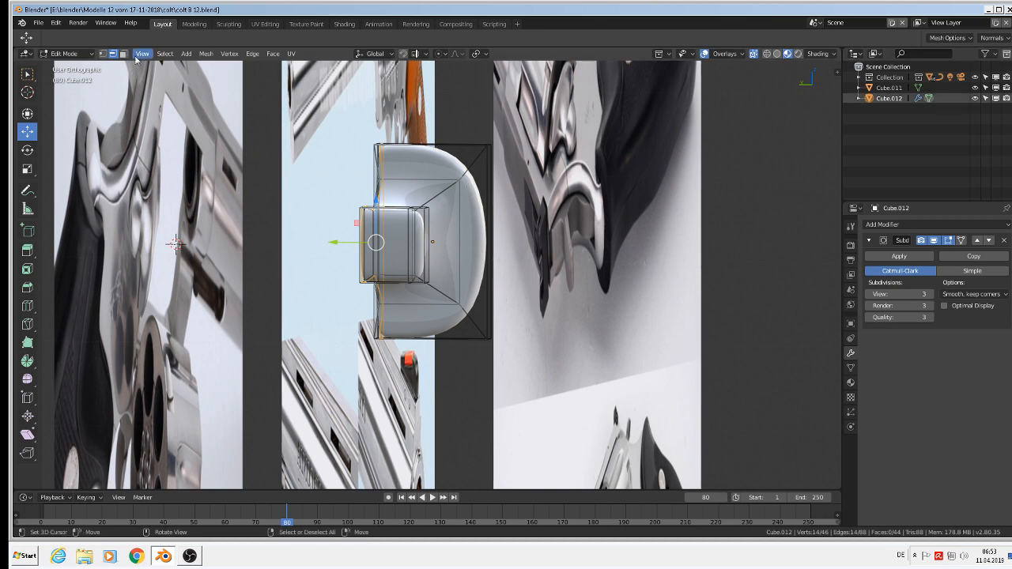
left_click(103, 54)
key("a")
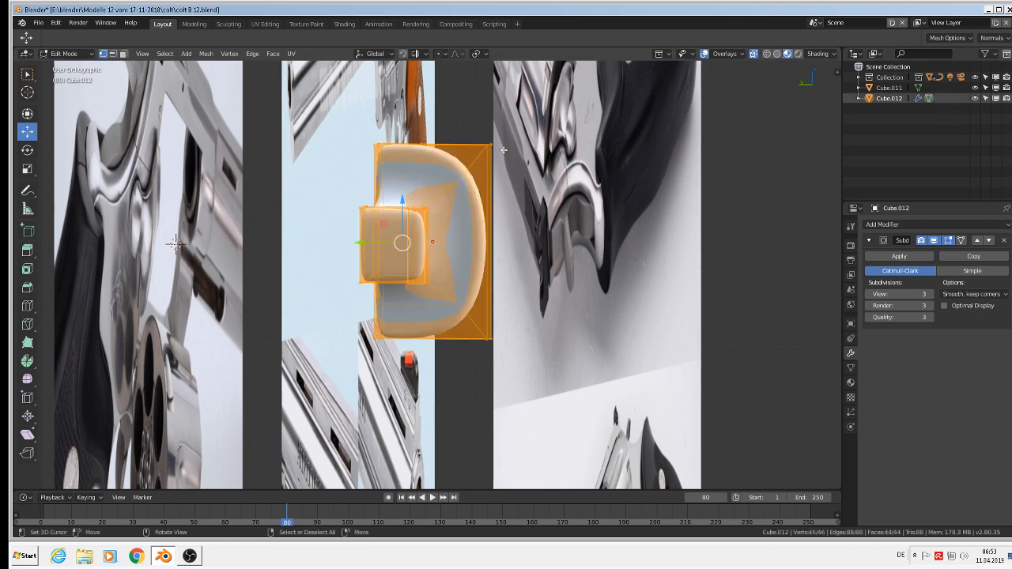
key("alt+a")
key("c")
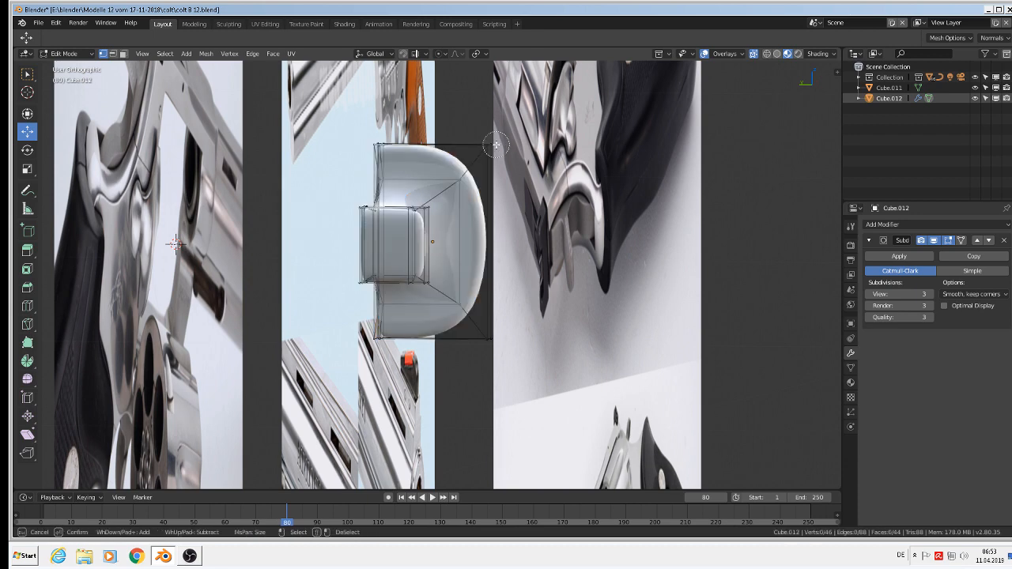
left_click(492, 147)
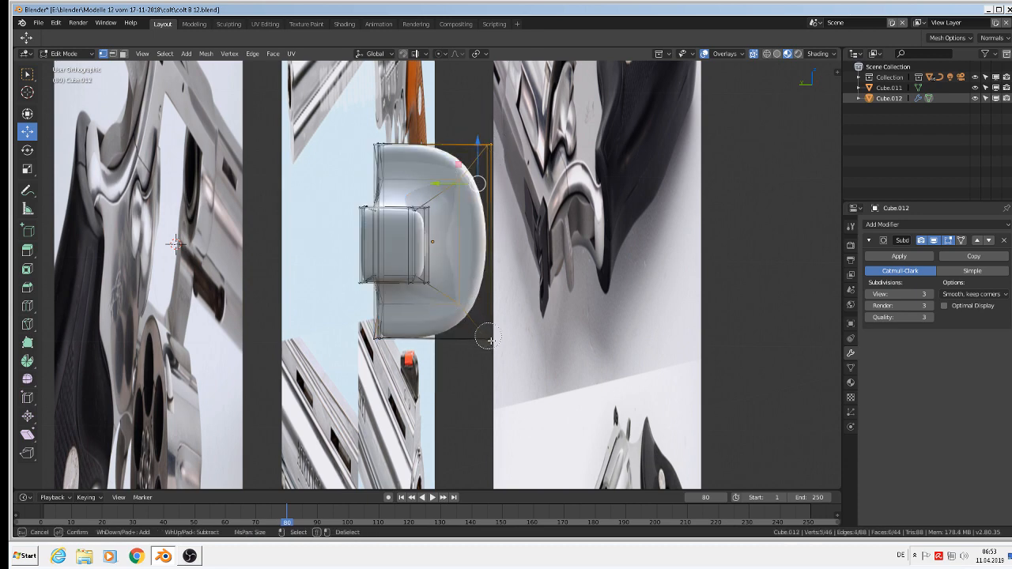
left_click(489, 340)
right_click(504, 344)
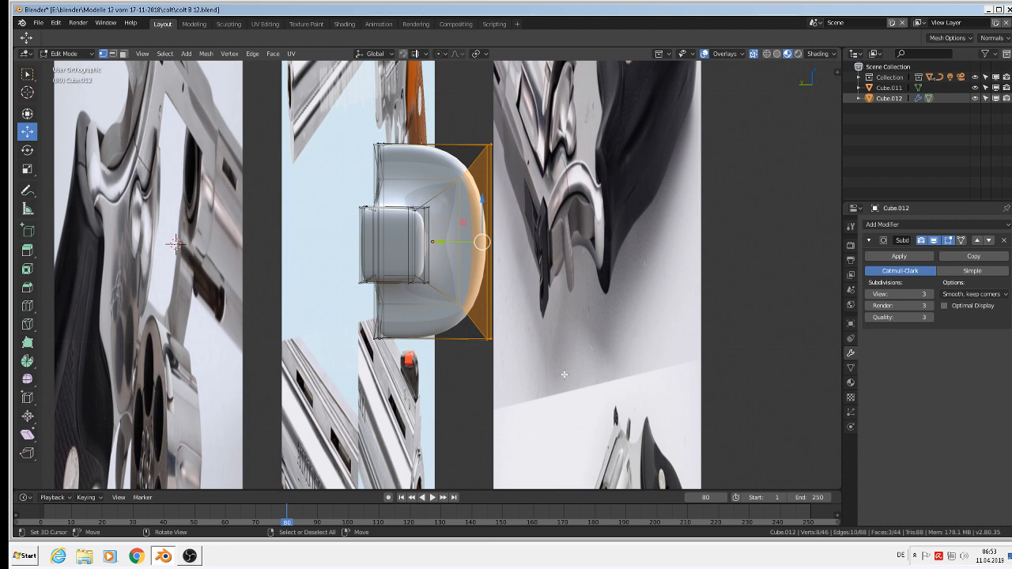
key("s")
key("z")
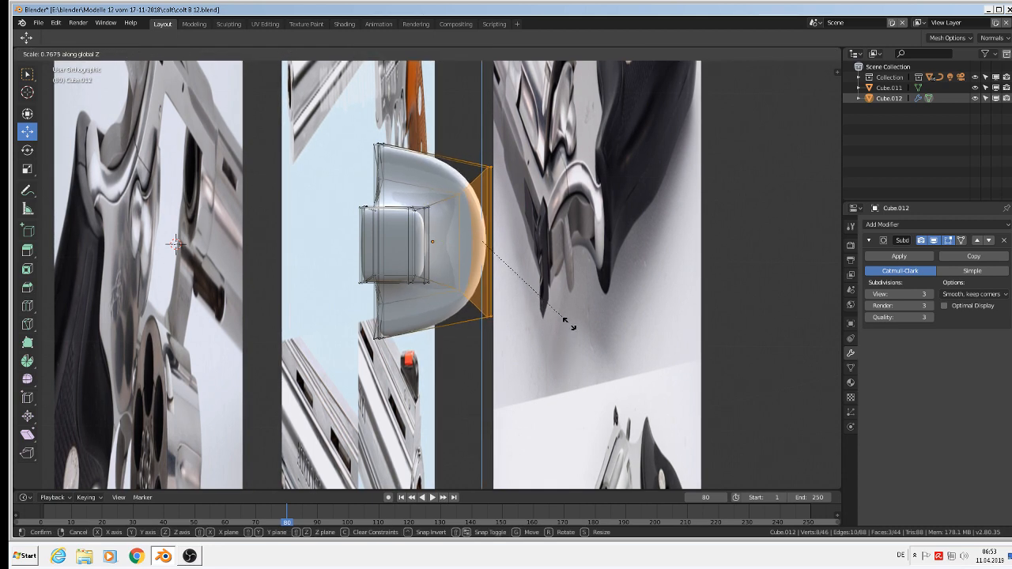
left_click(569, 323)
Step: Move the selected outer-edge vertices slightly inward along Y and check the latch's shape in Object Mode
left_click_drag(444, 240, 435, 240)
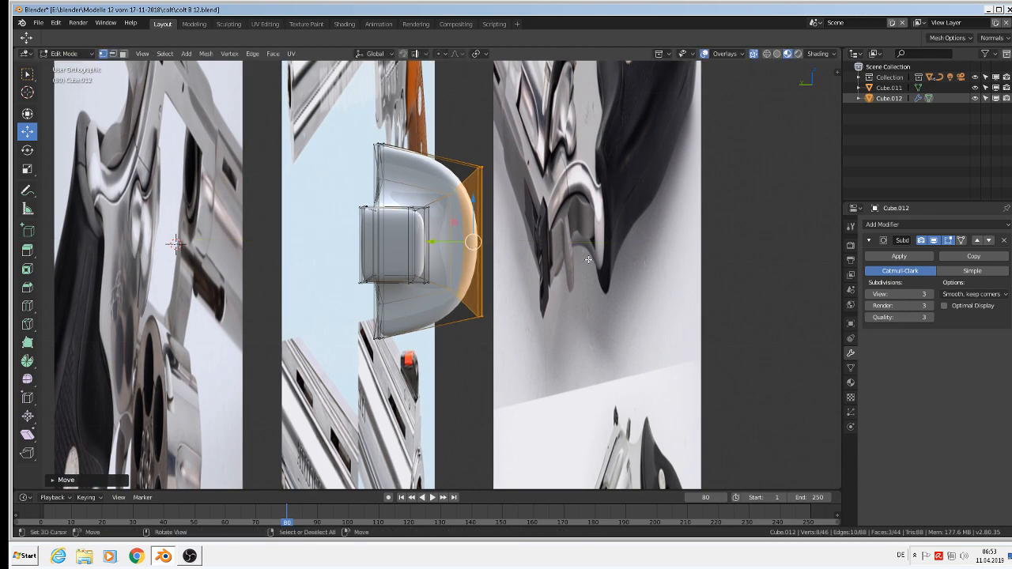
scroll(580, 247, "down", 2)
key("Tab")
middle_click_drag(580, 248, 471, 265)
scroll(450, 251, "up", 1)
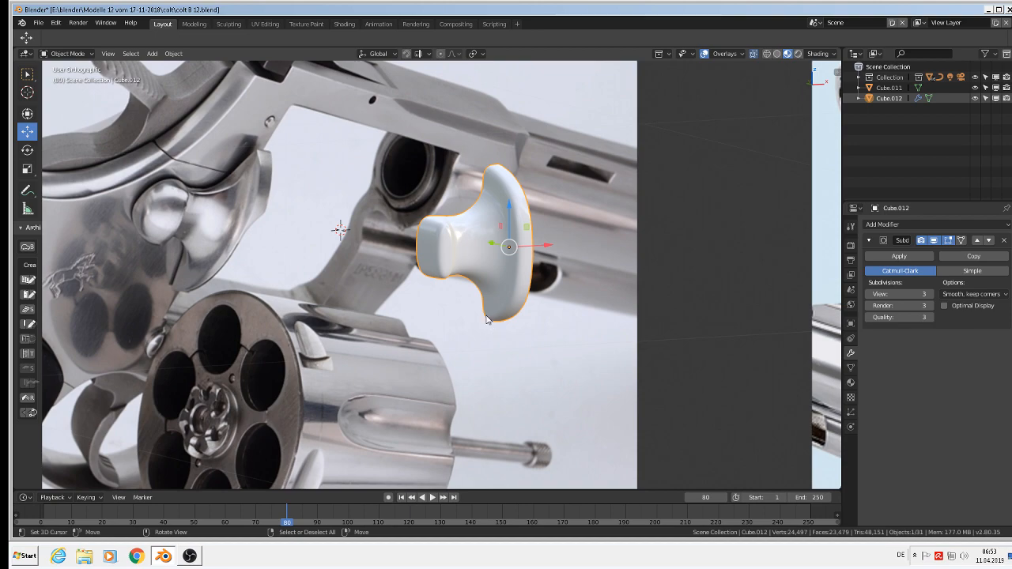
middle_click_drag(489, 294, 552, 299)
scroll(491, 259, "up", 3)
Step: Add a centred loop cut running around the knob and base plate at mid-height
key("Tab")
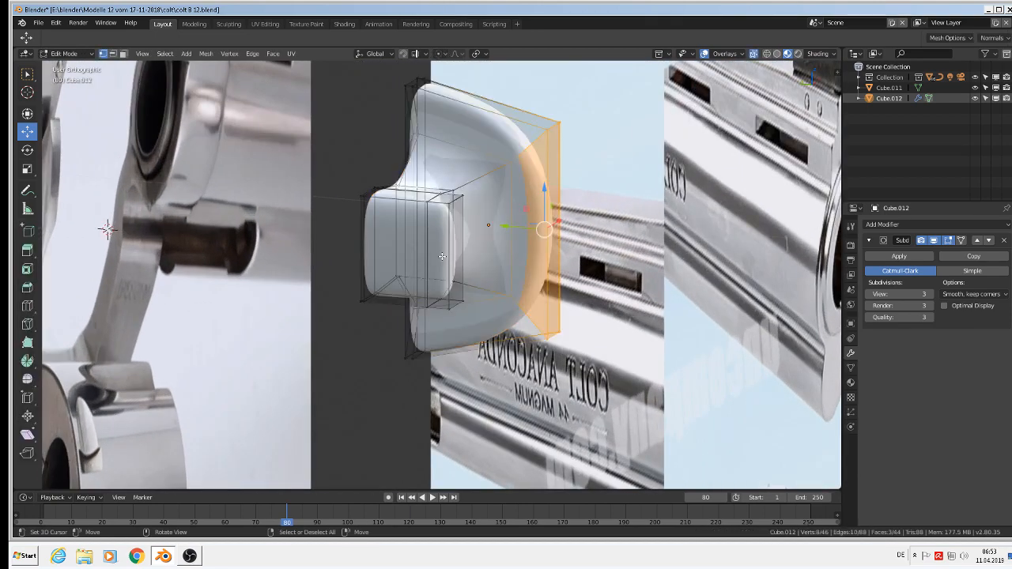
scroll(447, 251, "up", 2)
middle_click_drag(446, 251, 452, 251)
key("ctrl+r")
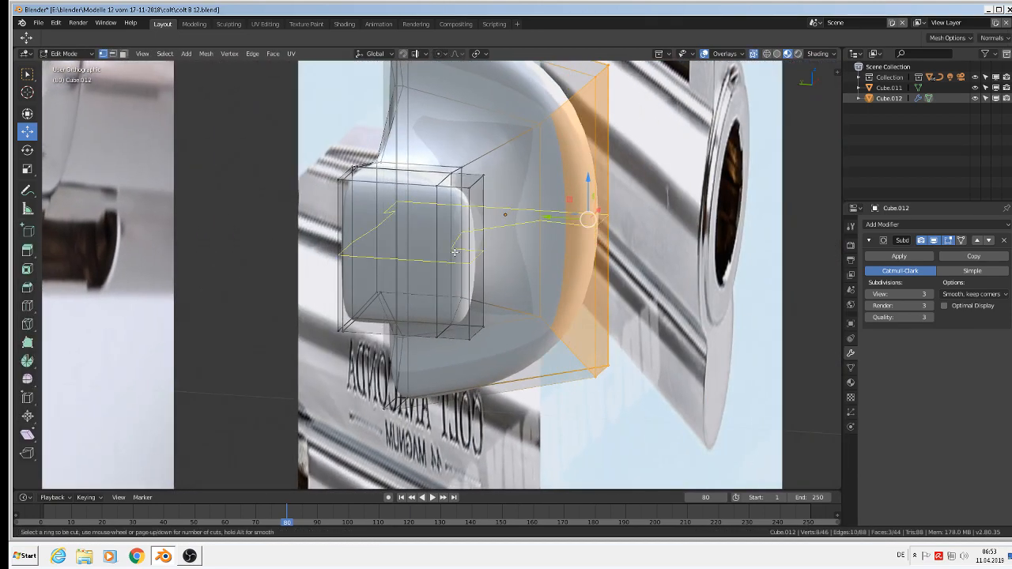
left_click(454, 252)
left_click(454, 252)
scroll(467, 253, "up", 1)
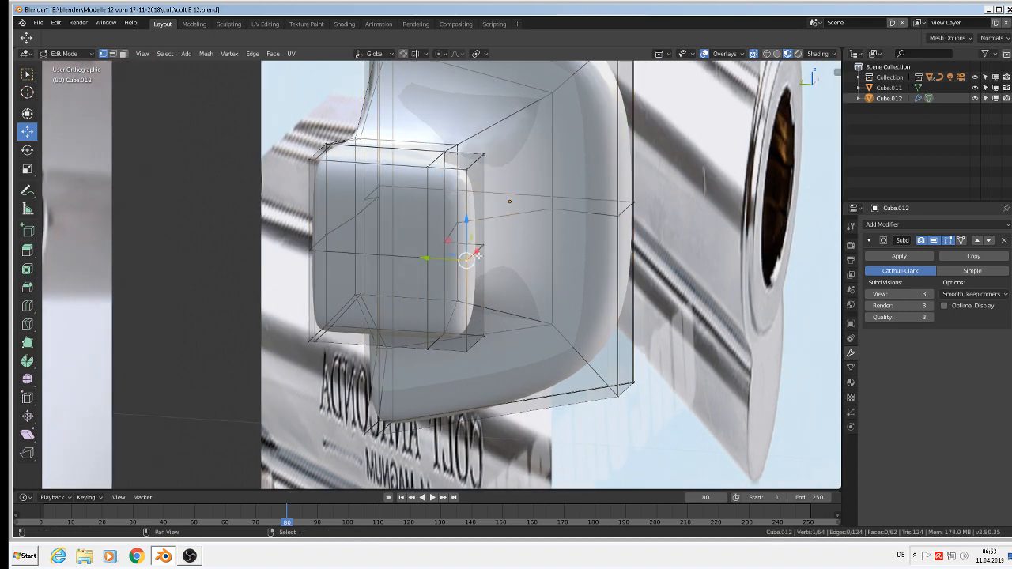
Step: Pull the middle vertices on the knob's side outward along Y to round that side
left_click(486, 254)
middle_click_drag(487, 254, 473, 281)
left_click_drag(449, 261, 478, 269)
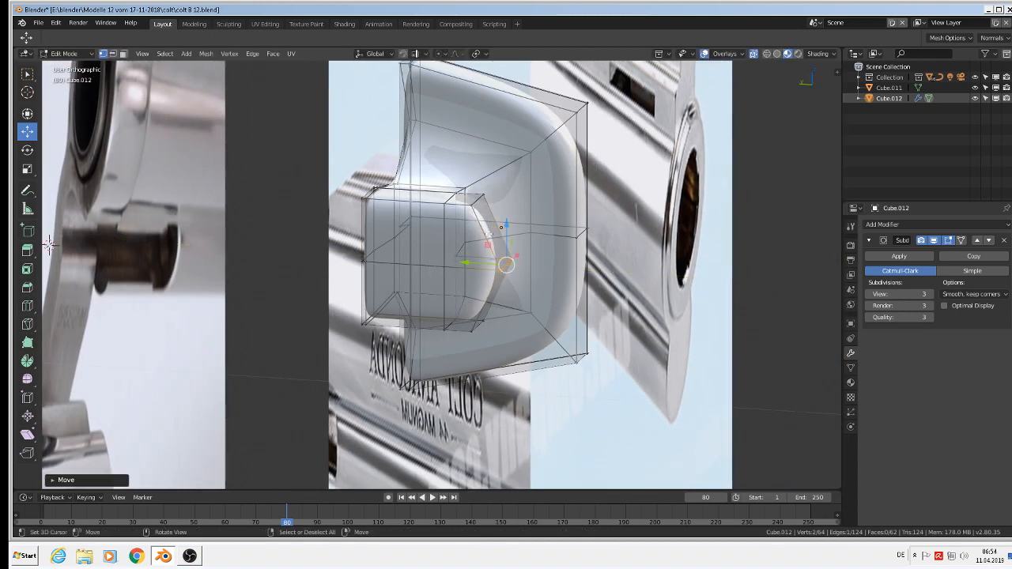
middle_click_drag(478, 269, 514, 257)
left_click_drag(465, 267, 480, 269)
key("Tab")
scroll(564, 284, "down", 3)
middle_click_drag(539, 318, 441, 325)
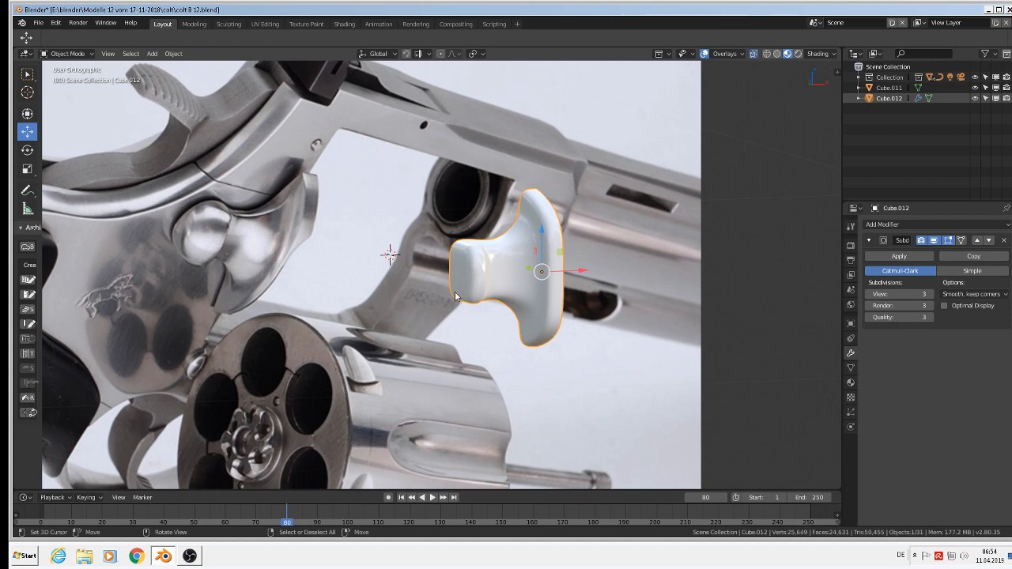
Step: Select the mid-height vertices on the knob's front face and move them outward along X to round the tip
key("Tab")
scroll(455, 281, "up", 2)
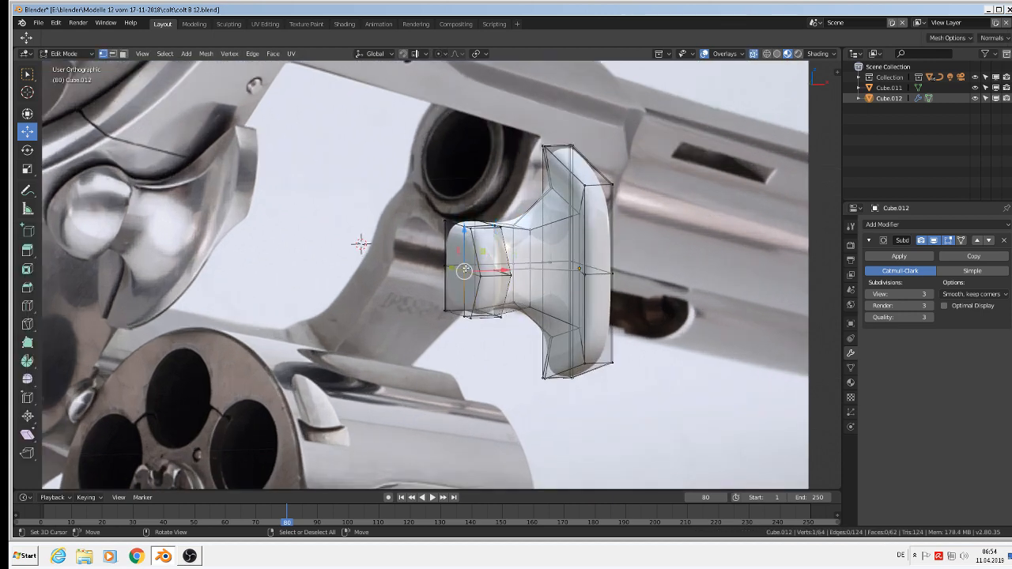
left_click(436, 268, "shift")
middle_click_drag(506, 286, 486, 273)
key("g")
key("x")
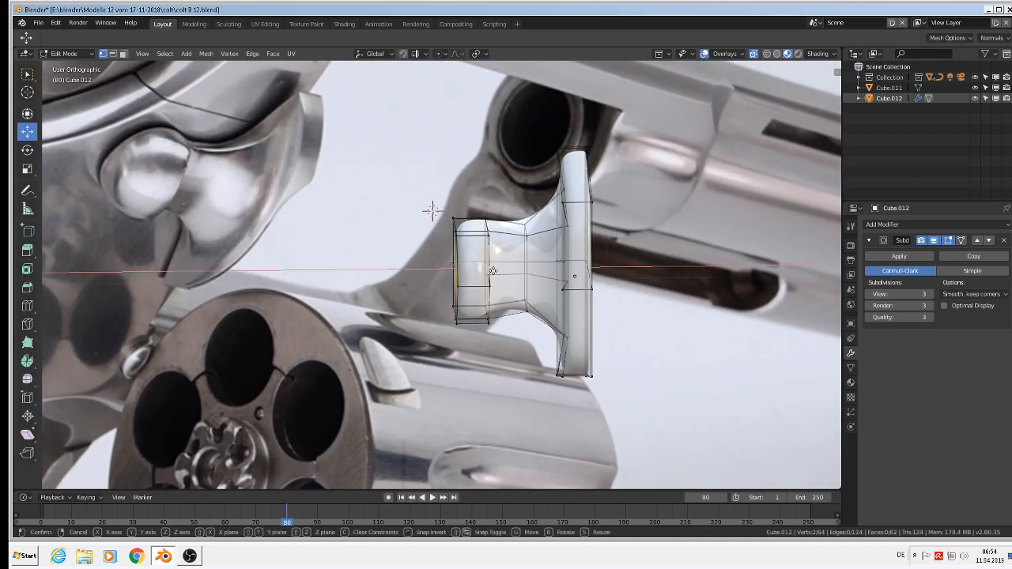
left_click(479, 271)
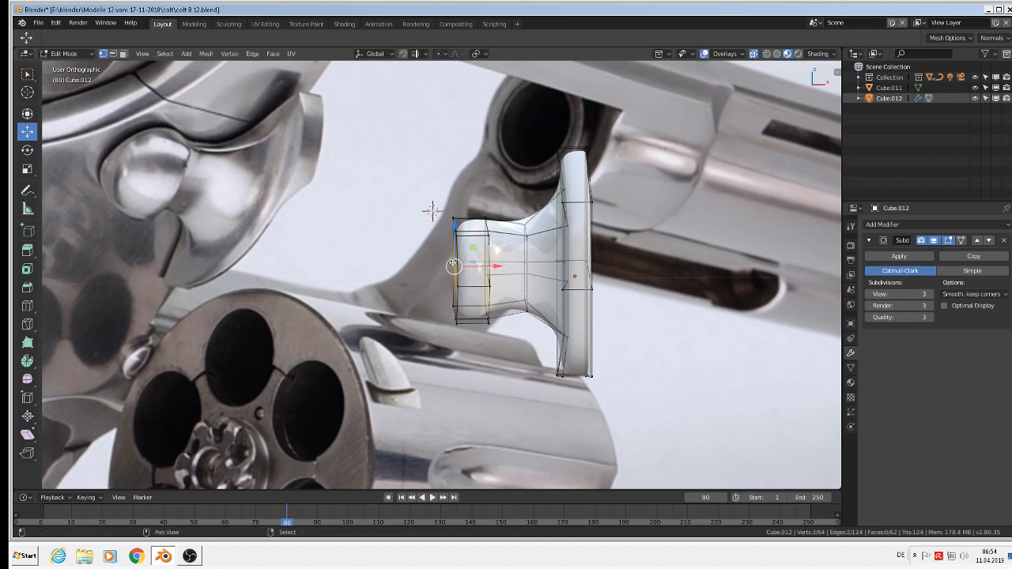
left_click_drag(488, 269, 460, 269)
mouse_move(463, 285)
middle_mouse_down()
mouse_move(472, 253)
mouse_move(464, 260)
mouse_move(553, 276)
mouse_move(549, 286)
mouse_move(456, 300)
middle_mouse_up()
key("Tab")
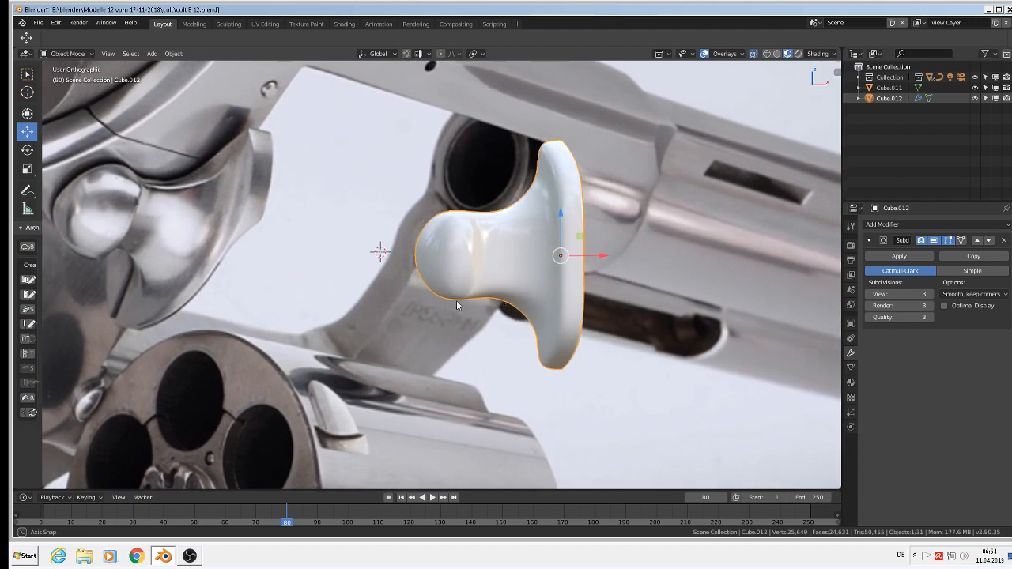
Step: Pull the knob's front middle vertices further out along X and inspect the rounded knob in Object Mode
key("Tab")
left_click_drag(449, 254, 400, 245)
key("Tab")
key("Tab")
key("Tab")
scroll(488, 319, "down", 2)
middle_click_drag(490, 319, 529, 377)
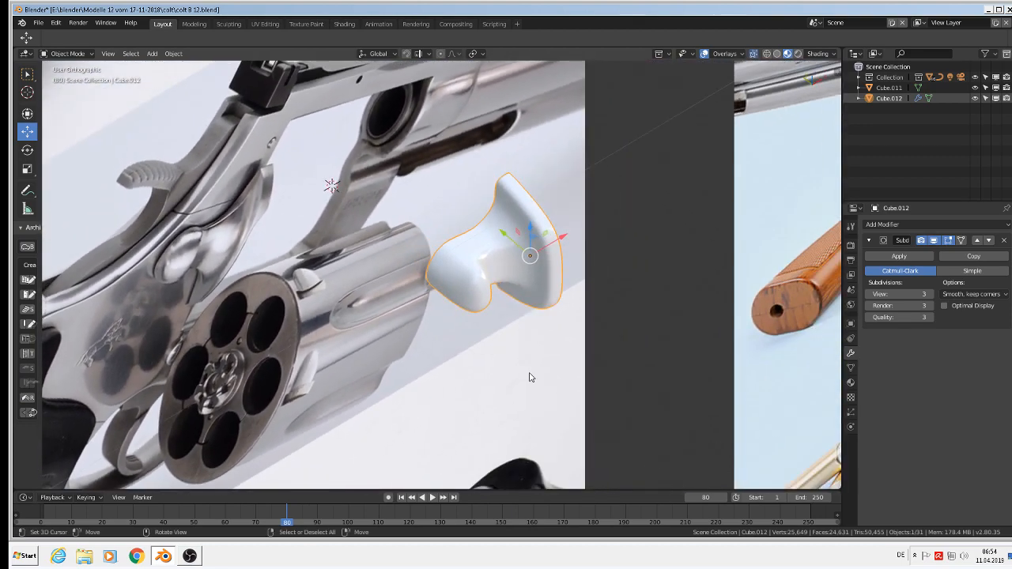
Step: Lasso-select the vertices of the outer half of the plate and knob and move them inward along Y to narrow the latch
middle_click_drag(488, 245, 575, 216)
key("Tab")
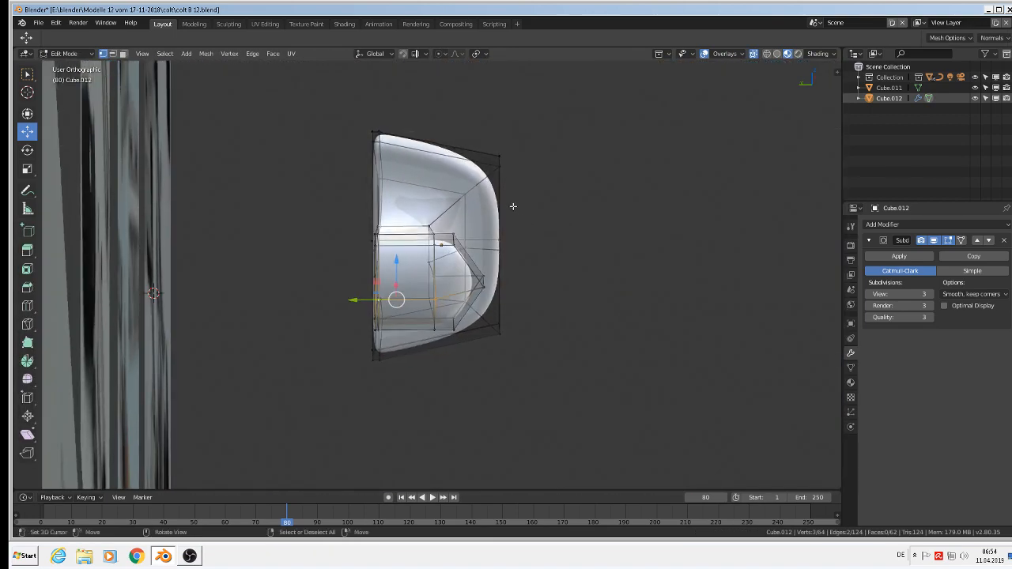
key("a")
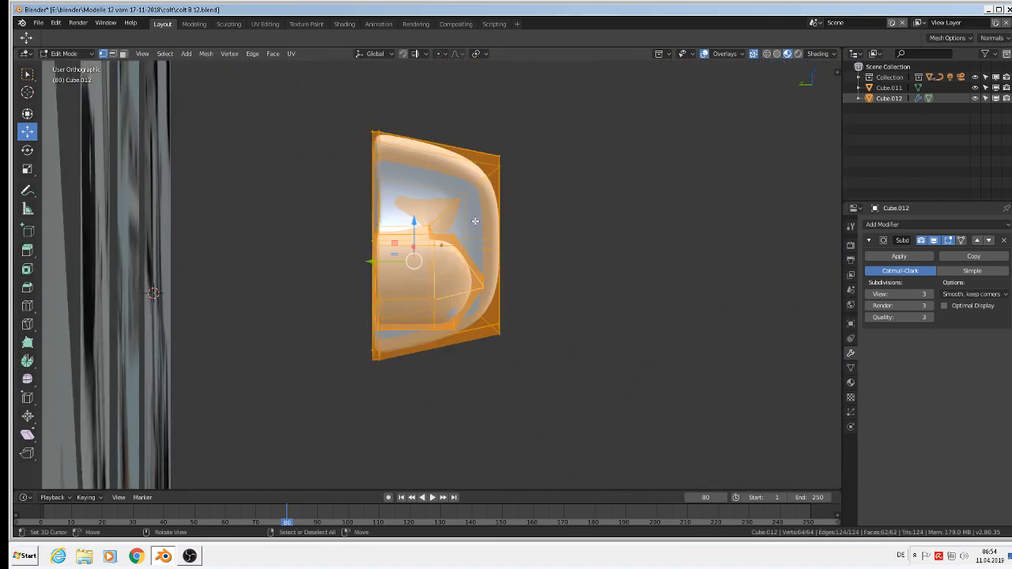
key("alt+a")
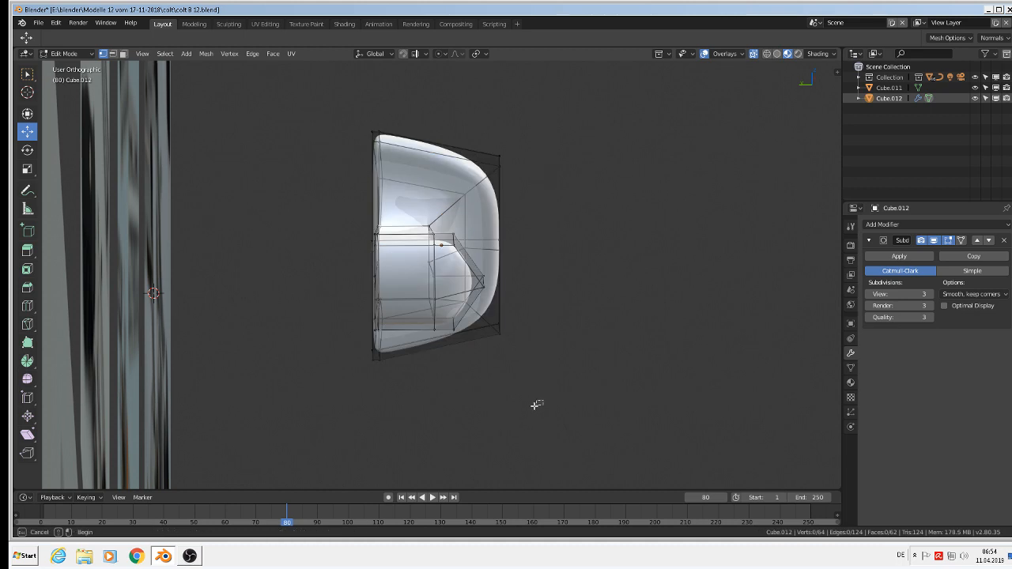
left_click_drag(534, 404, 413, 114)
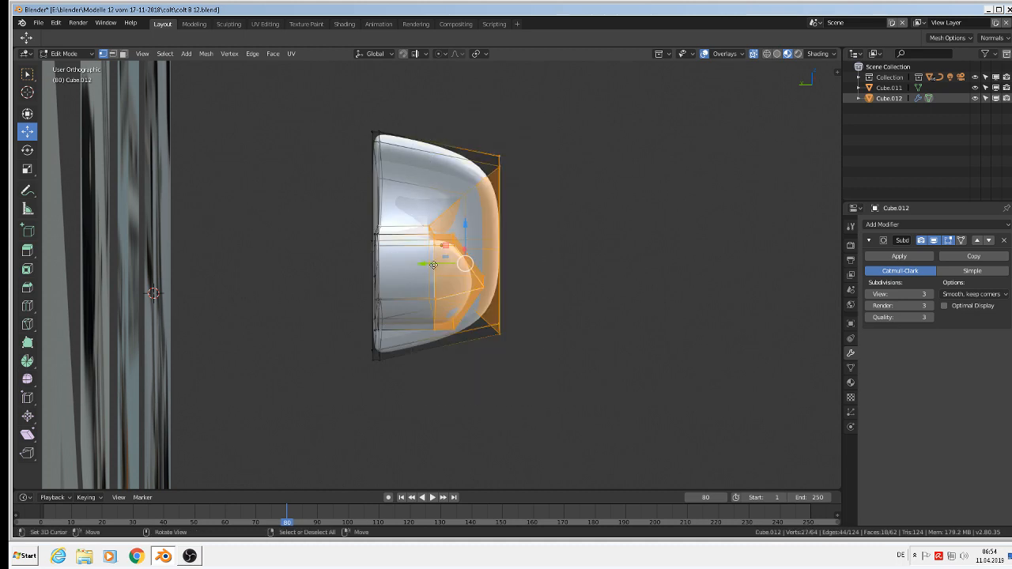
left_click_drag(433, 264, 411, 263)
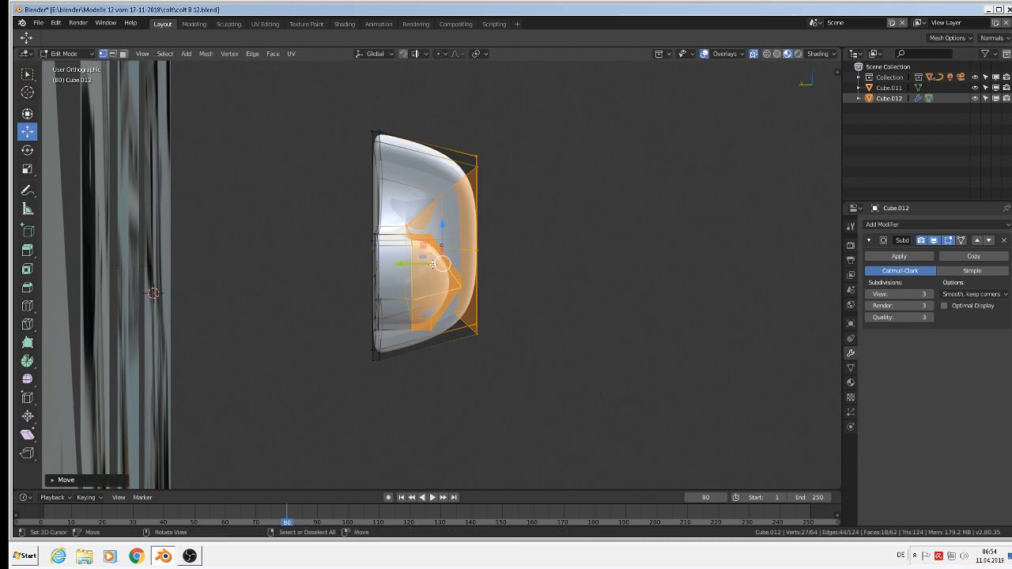
Step: Try to select the middle vertices of the plate's outer edge with Circle Select
key("a")
key("alt+a")
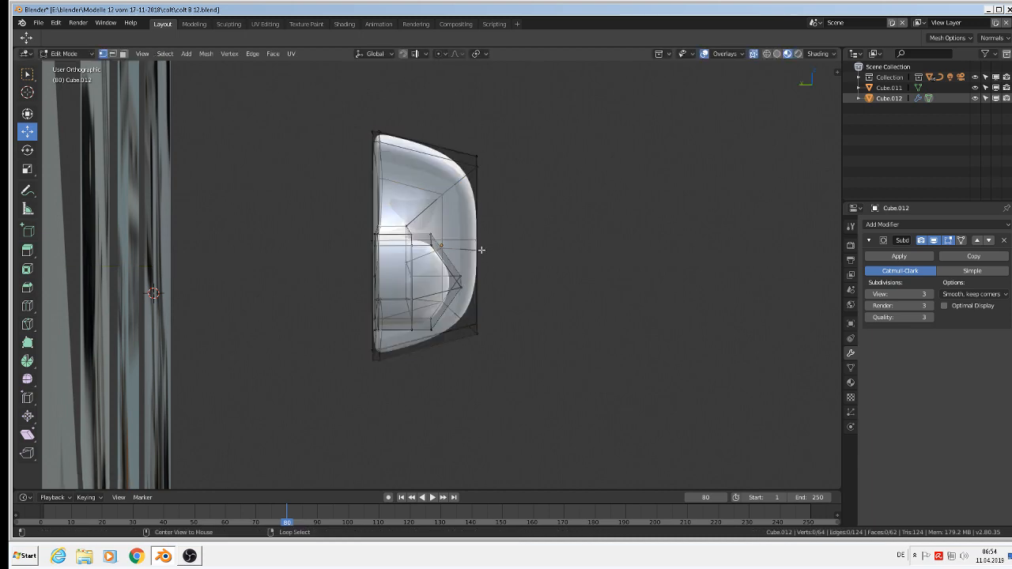
scroll(481, 256, "up", 3)
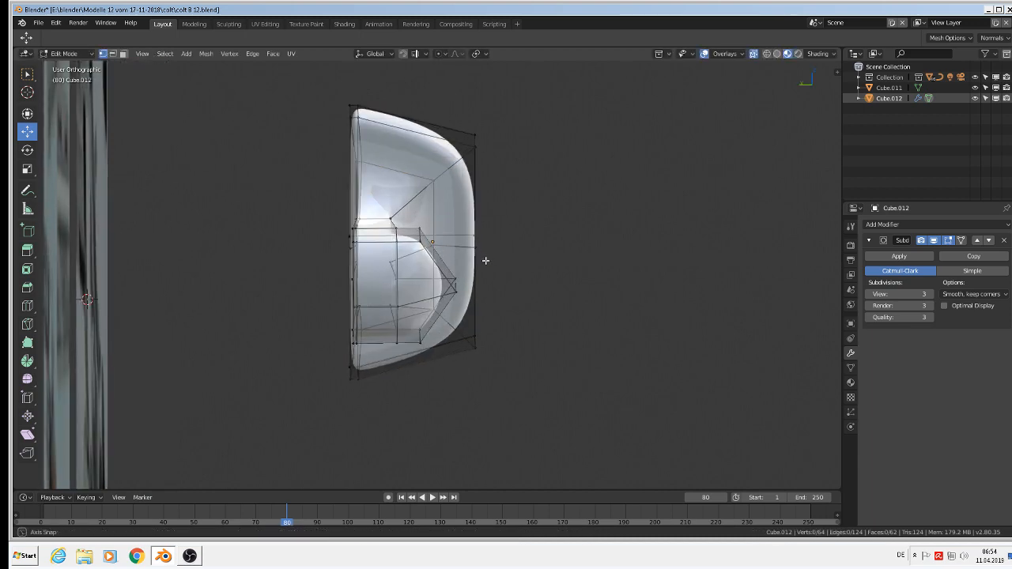
key("c")
left_click(481, 286)
right_click(482, 286)
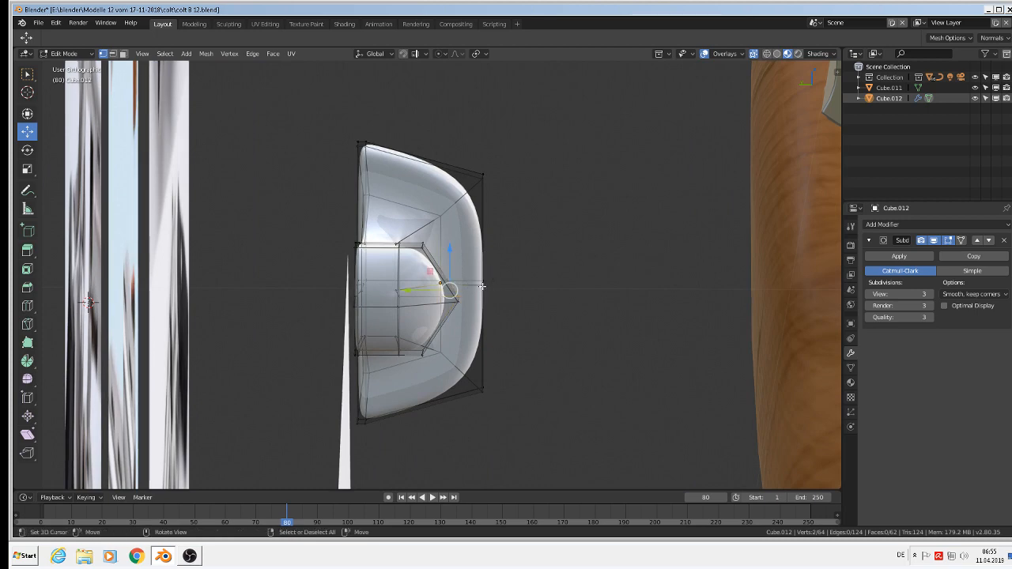
middle_click_drag(495, 297, 509, 266)
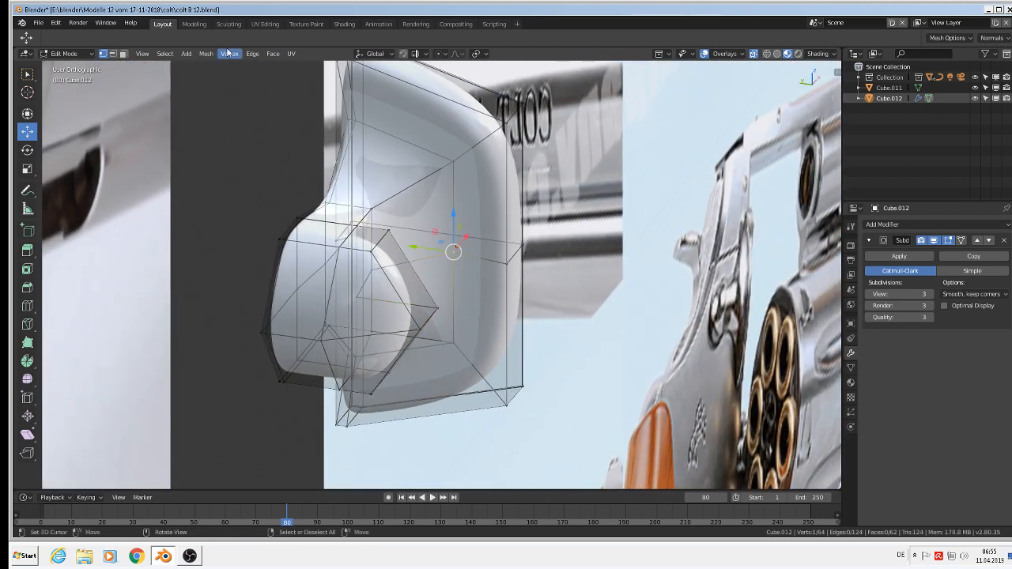
Step: Switch to the Modeling workspace and frame the latch from the side
left_click(193, 24)
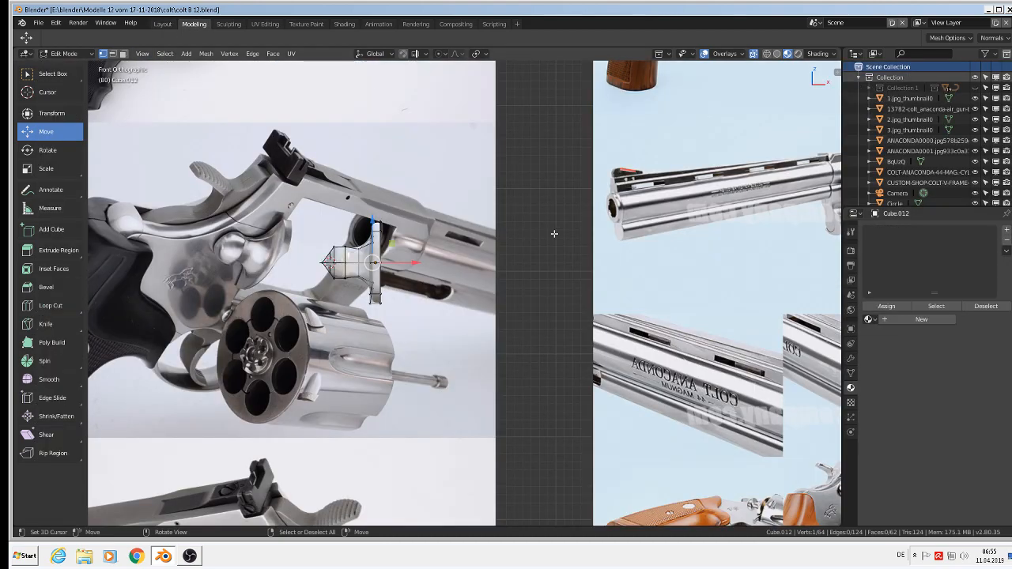
key("KP_Decimal")
key("KP_1")
middle_click_drag(363, 297, 471, 308)
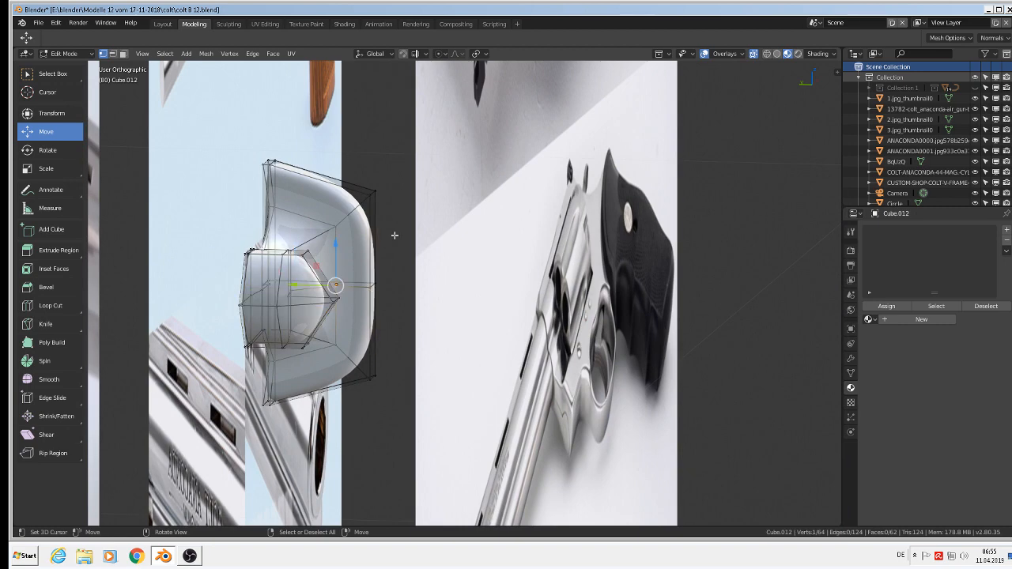
Step: Turn off X-ray, select the middle vertices of the plate's outer edge, and move them -0.0134 m along Y to round it
key("a")
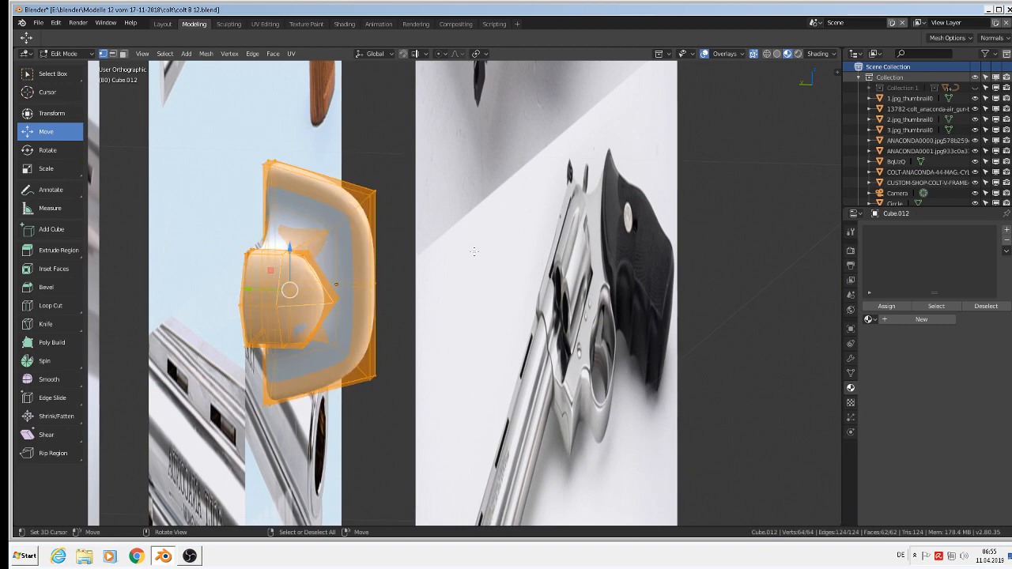
left_click(754, 53)
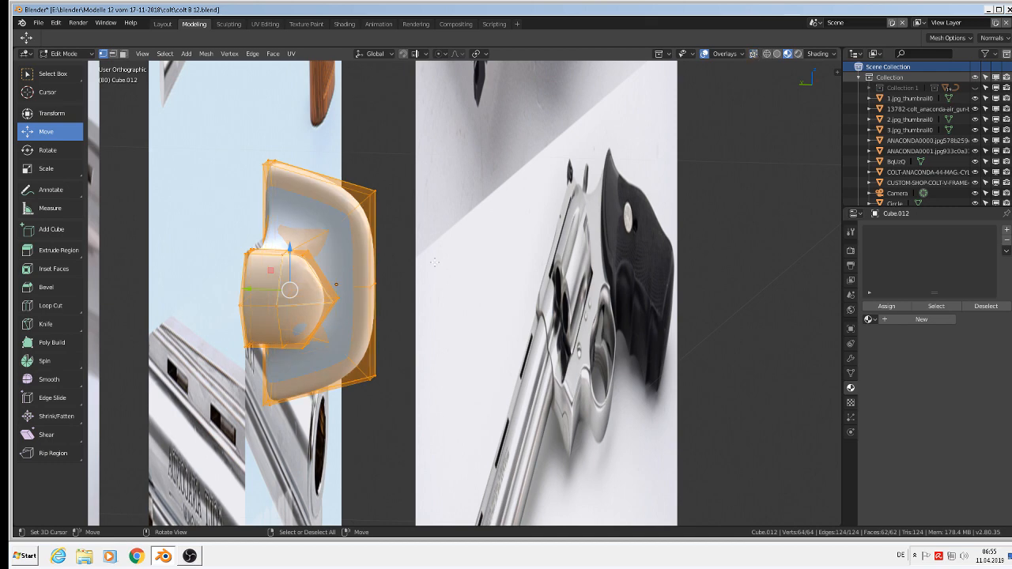
left_click(375, 289)
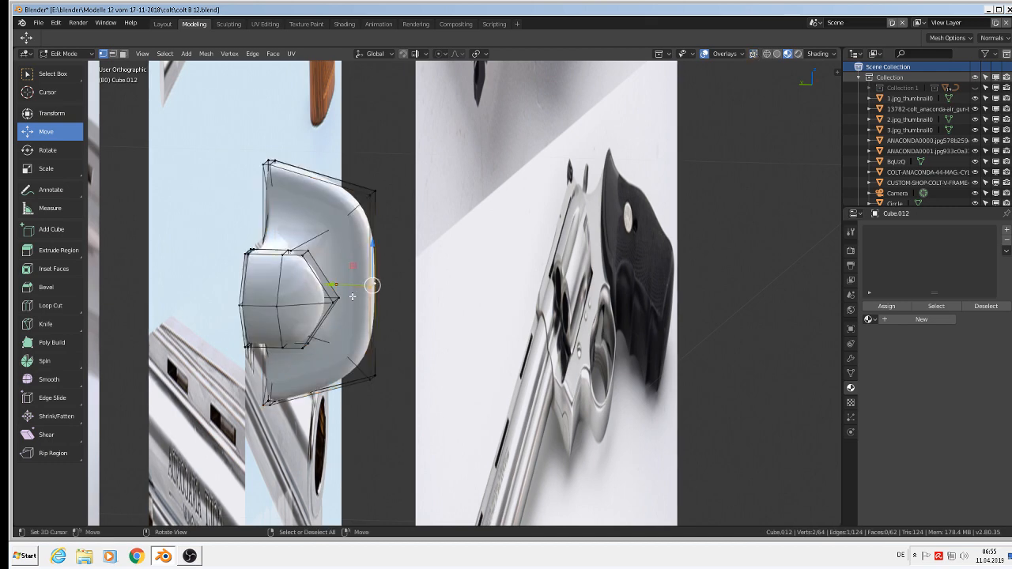
left_click_drag(352, 297, 383, 286)
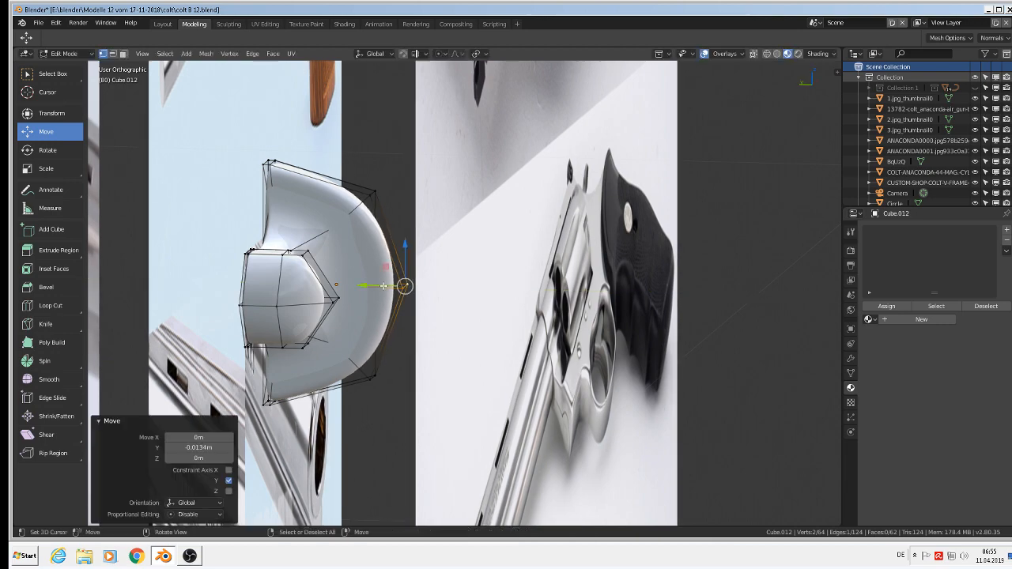
scroll(384, 286, "down", 4)
key("Tab")
scroll(387, 294, "up", 4)
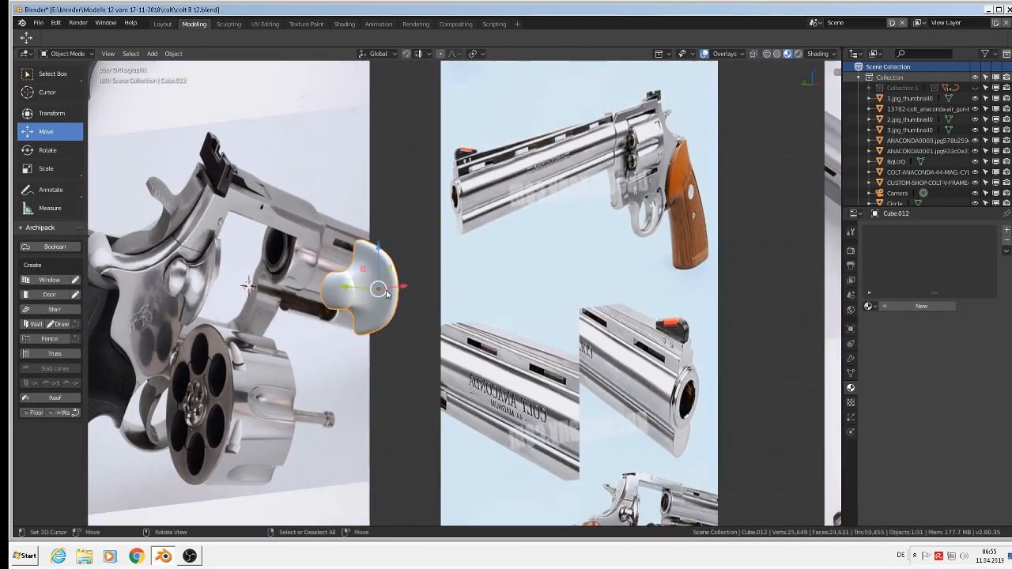
middle_click_drag(392, 298, 537, 310, "shift")
scroll(509, 270, "up", 2)
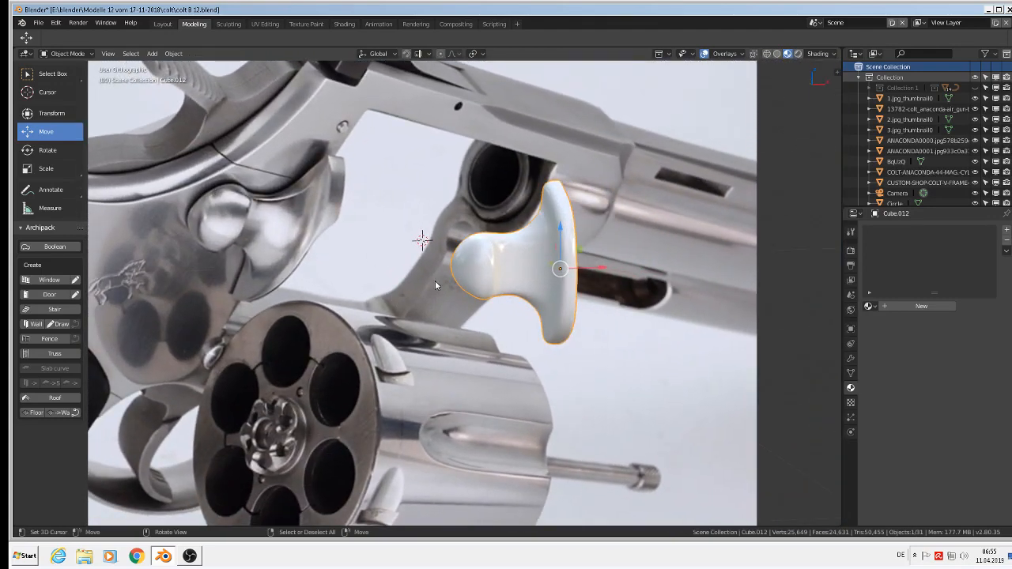
Step: Select the edge loop around the neck between knob and plate and scale it to 0.761 along Z
key("Tab")
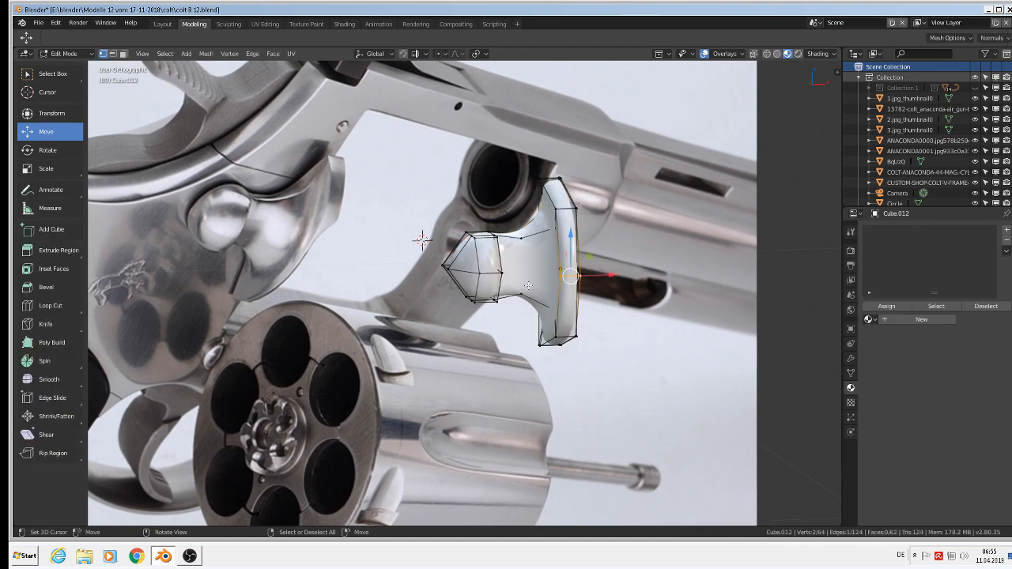
scroll(528, 294, "up", 2)
left_click(541, 286, "alt")
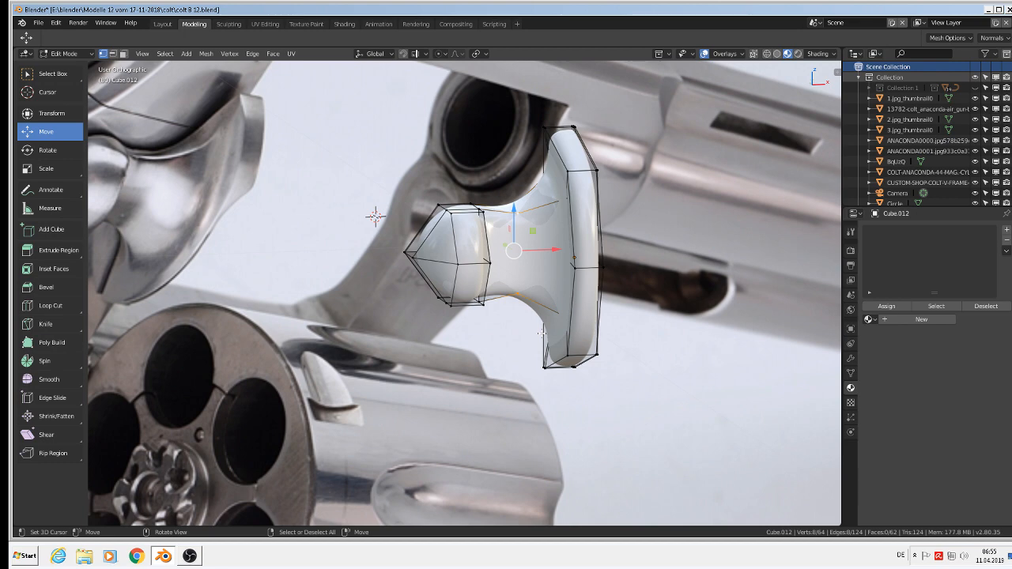
key("s")
key("z")
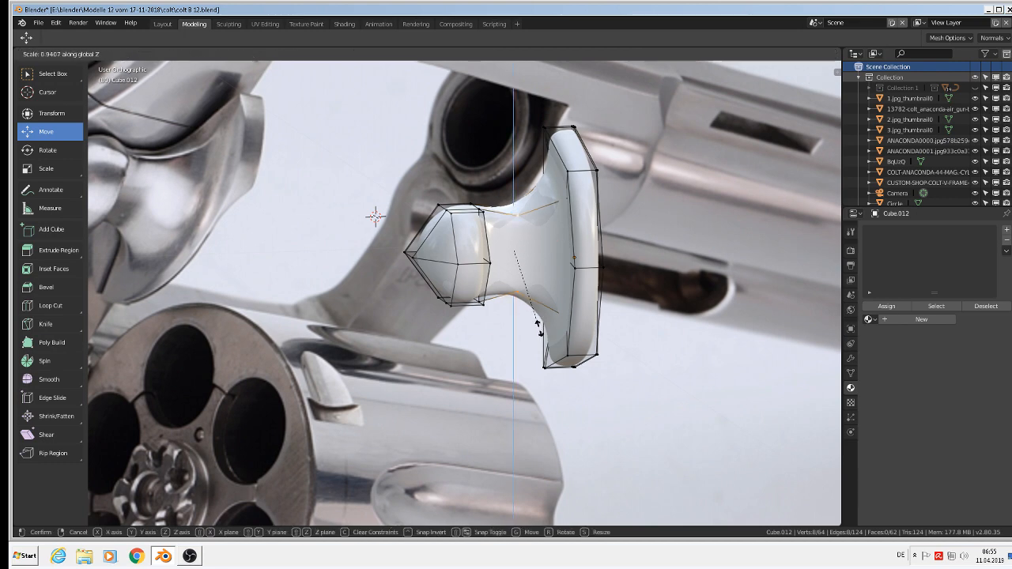
left_click(537, 311)
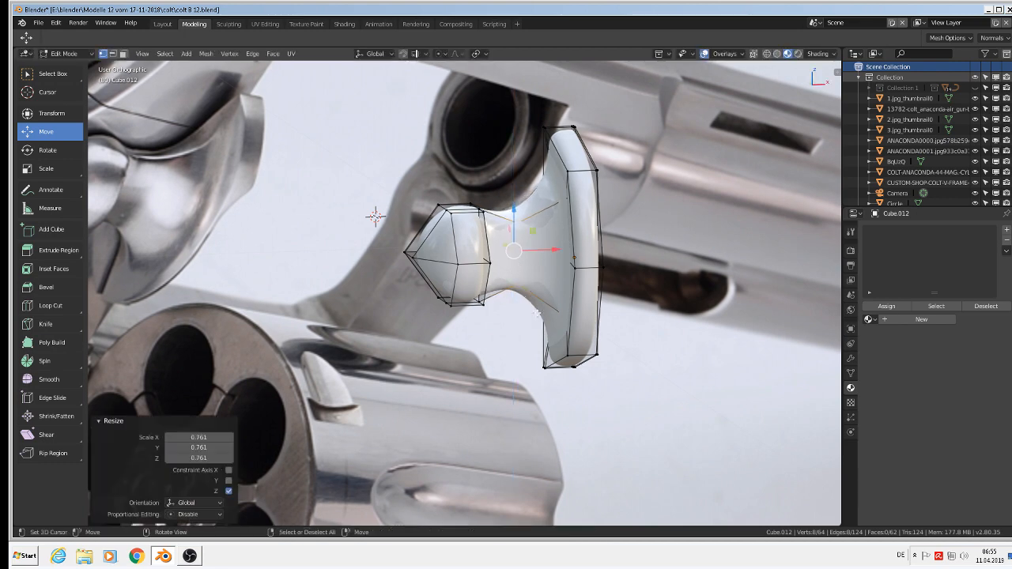
key("Tab")
Step: Save the changes to the current file, colt B 12.blend
scroll(547, 315, "down", 3)
mouse_move(546, 315)
middle_mouse_down()
mouse_move(529, 302)
mouse_move(618, 309)
mouse_move(644, 299)
mouse_move(532, 302)
mouse_move(544, 313)
middle_mouse_up()
scroll(546, 315, "down", 4)
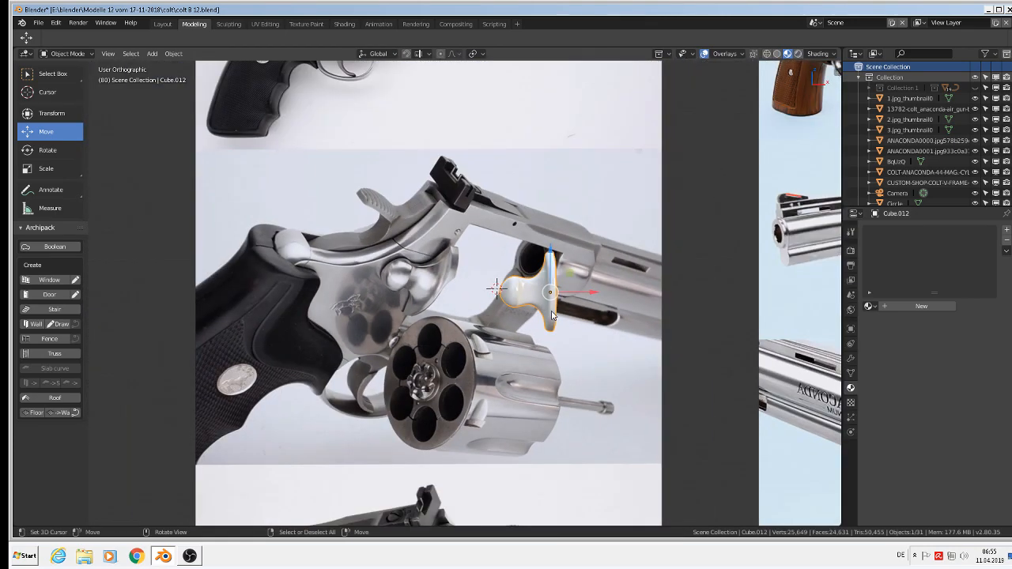
scroll(434, 277, "down", 6)
scroll(445, 287, "up", 3)
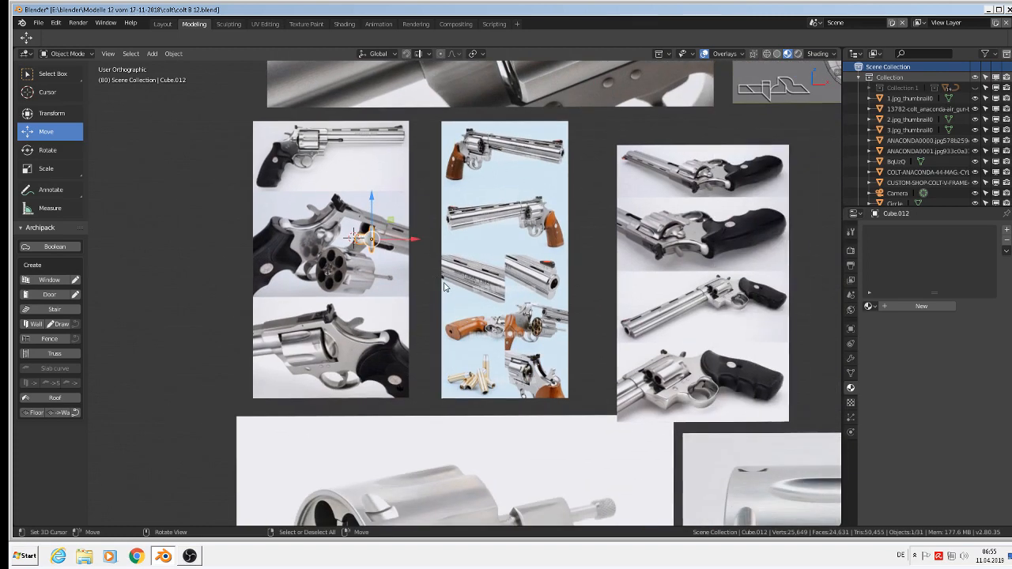
left_click(38, 22)
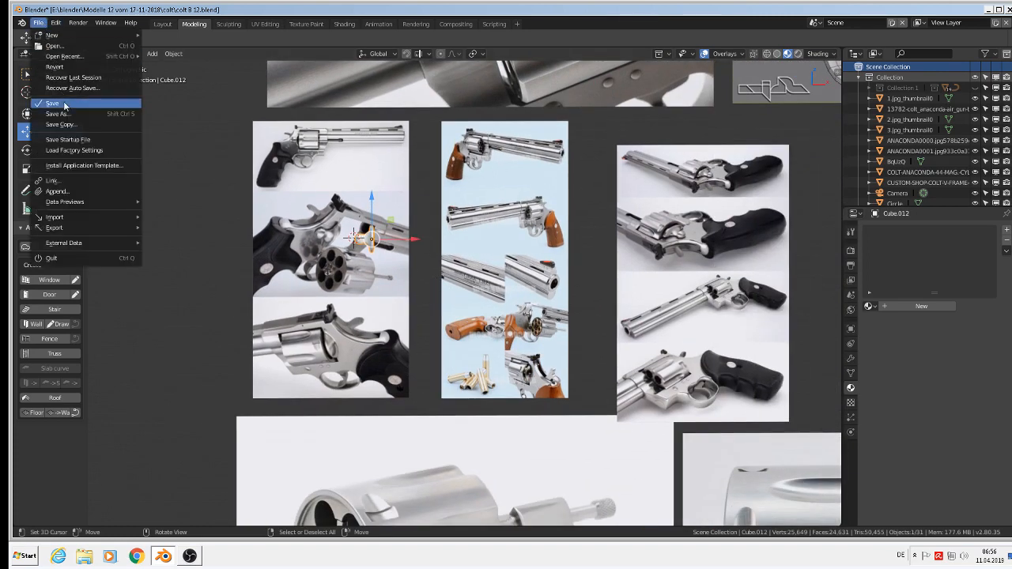
scroll(532, 241, "up", 1)
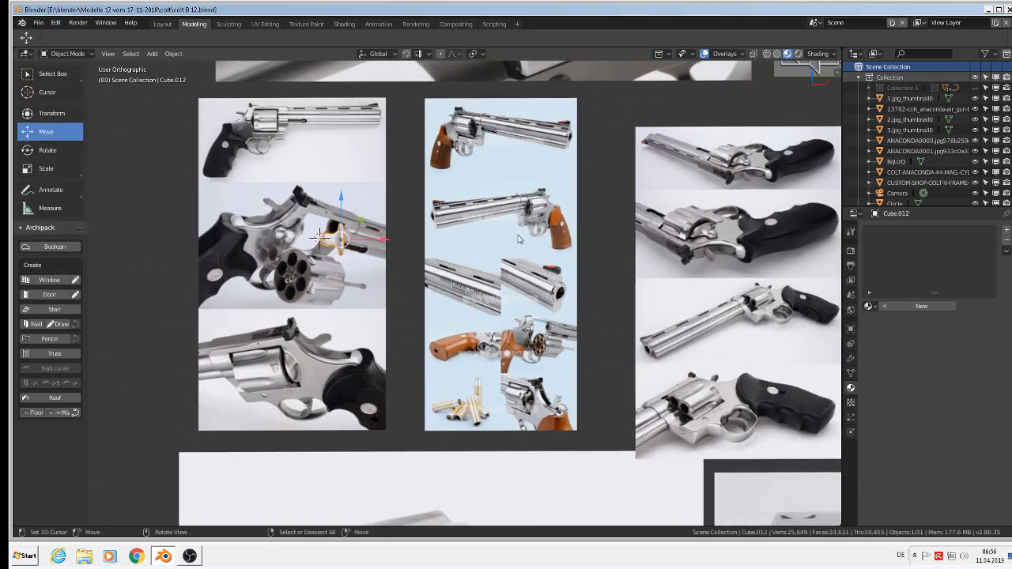
Step: Assign the existing metallic material named Material to the latch and check its look from several sides
left_click(869, 306)
scroll(920, 393, "down", 10)
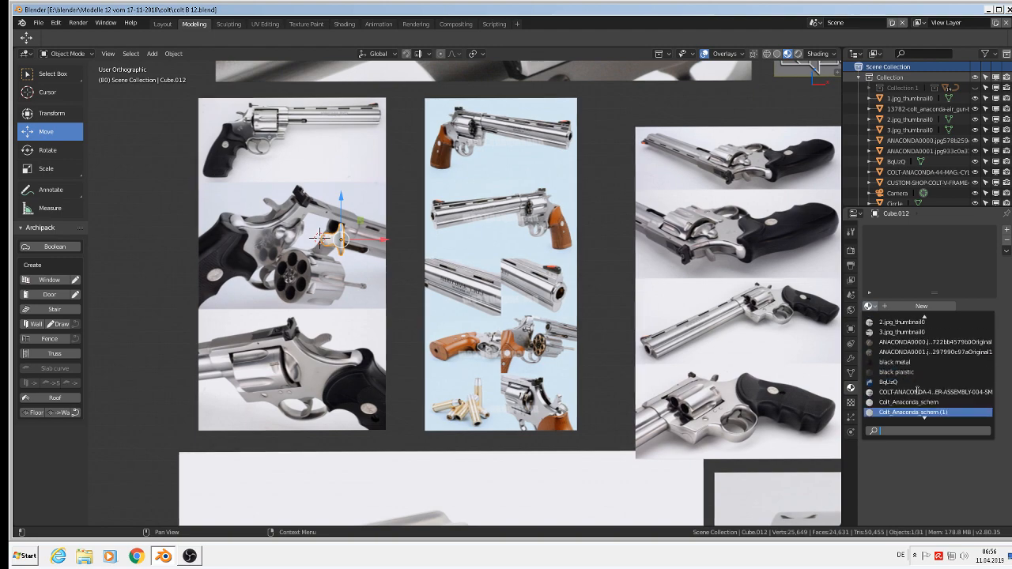
scroll(920, 393, "down", 3)
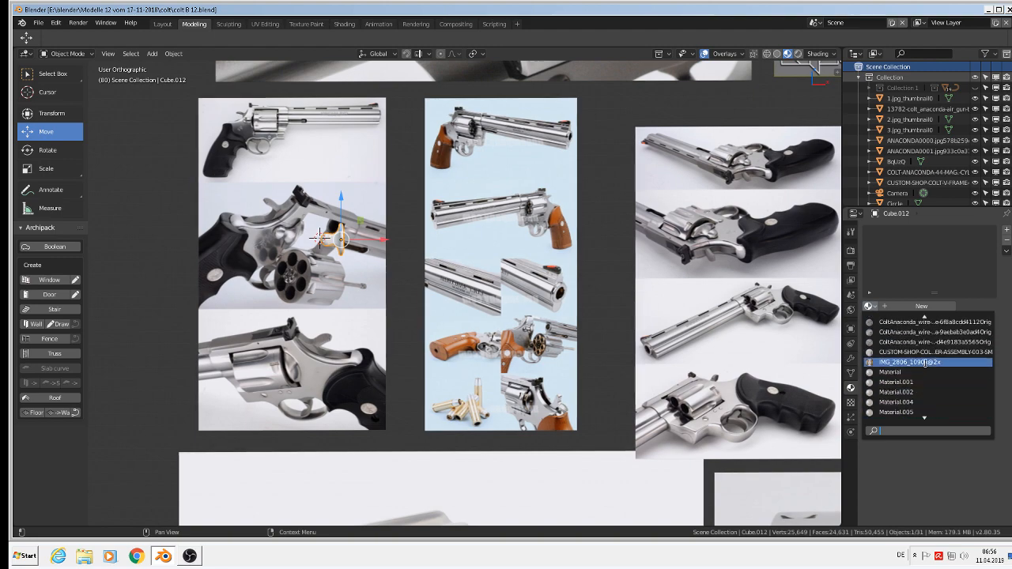
left_click(925, 365)
scroll(318, 230, "up", 7)
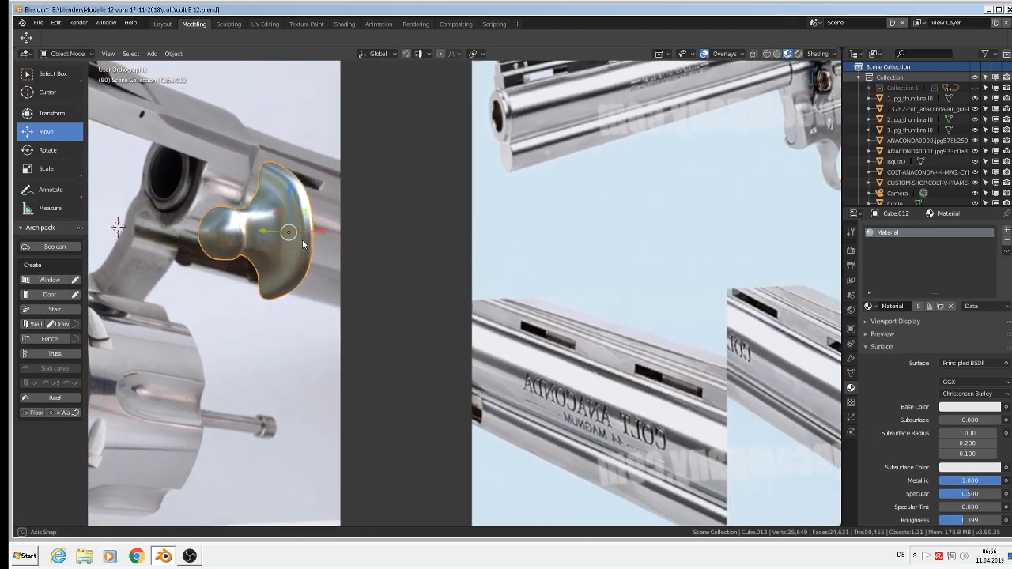
middle_click_drag(303, 244, 343, 245)
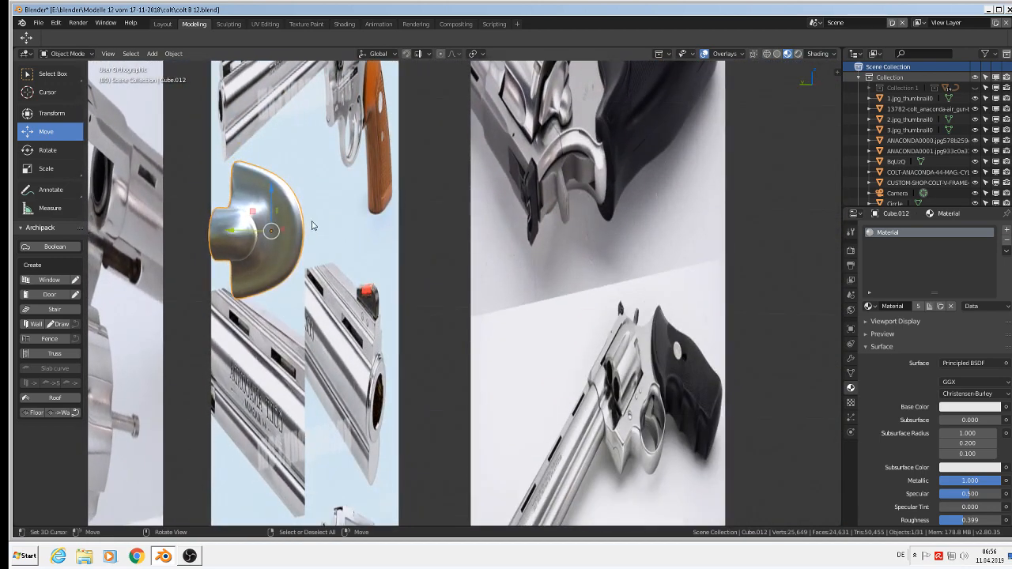
mouse_move(297, 201)
middle_mouse_down()
mouse_move(285, 196)
mouse_move(303, 191)
middle_mouse_up()
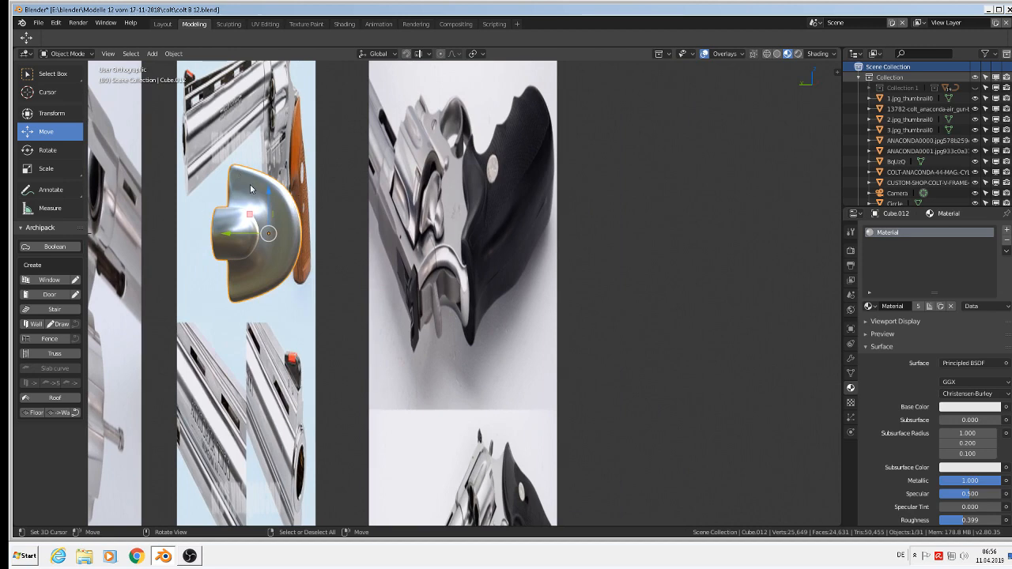
middle_click_drag(270, 215, 272, 216)
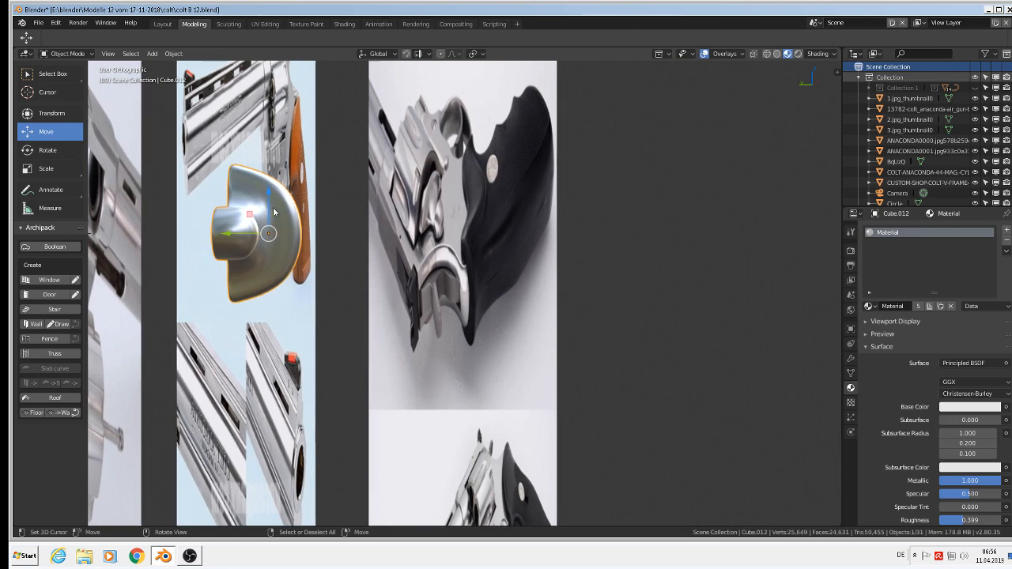
Step: Move the latch 6.15 m in X, -1.72 m in Y and -0.431 m in Z to the modelled parts, between cylinder and grip
scroll(275, 221, "down", 4)
middle_click_drag(296, 248, 241, 267)
scroll(242, 269, "down", 4)
scroll(470, 315, "down", 3)
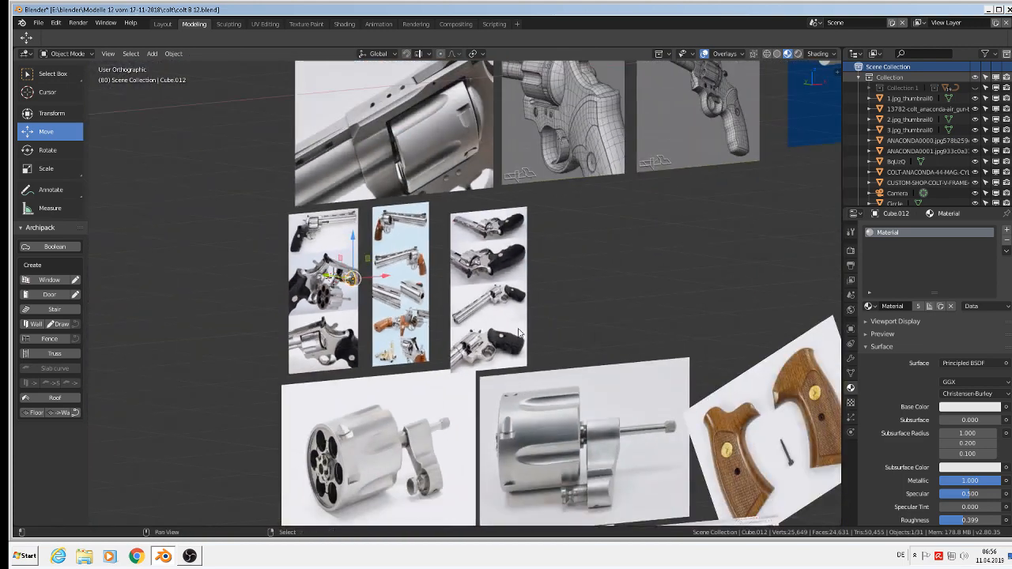
middle_click_drag(517, 334, 198, 237, "shift")
scroll(199, 238, "down", 3)
middle_click_drag(350, 232, 426, 248, "shift")
scroll(523, 220, "down", 2)
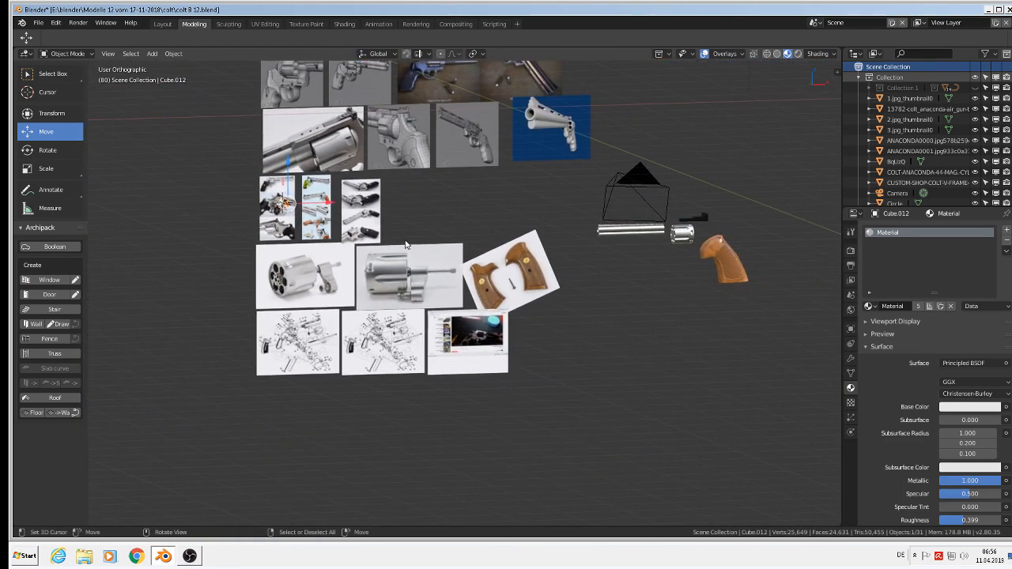
key("g")
left_click(817, 269)
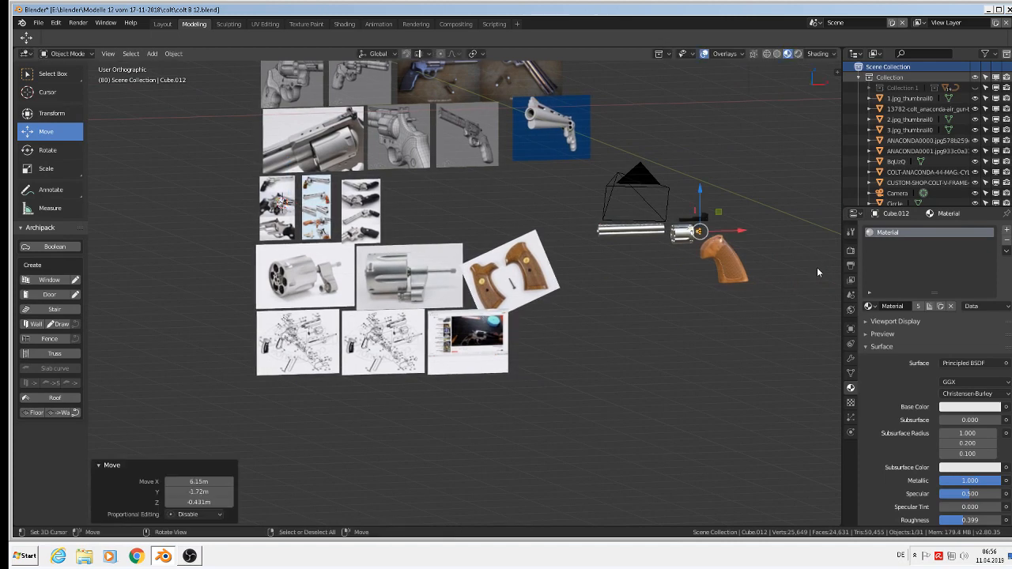
Step: Scale the latch uniformly by 1.461 to suit the size of the revolver's cylinder and grip
scroll(723, 259, "up", 8)
key("s")
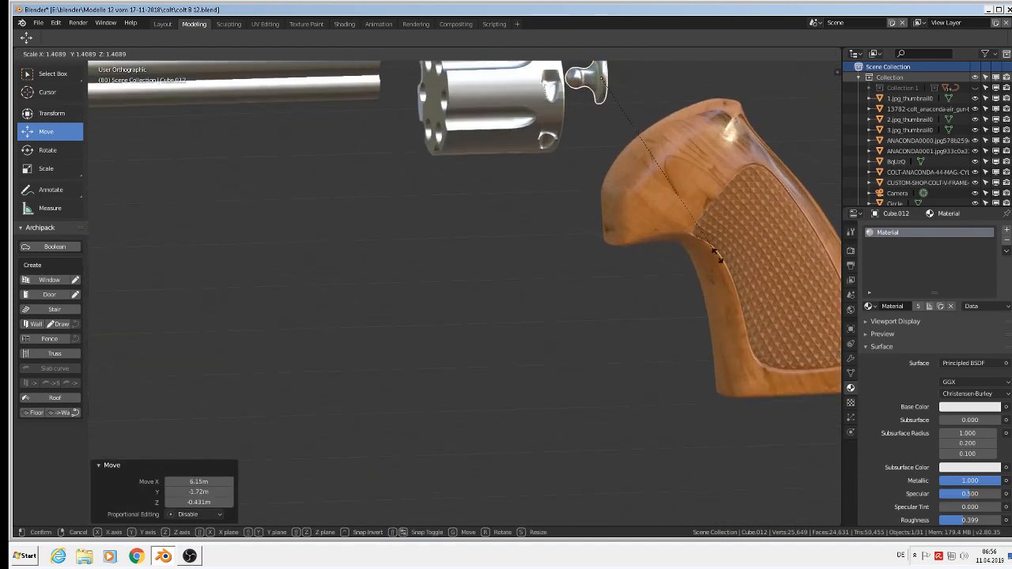
left_click(726, 257)
scroll(609, 232, "down", 5)
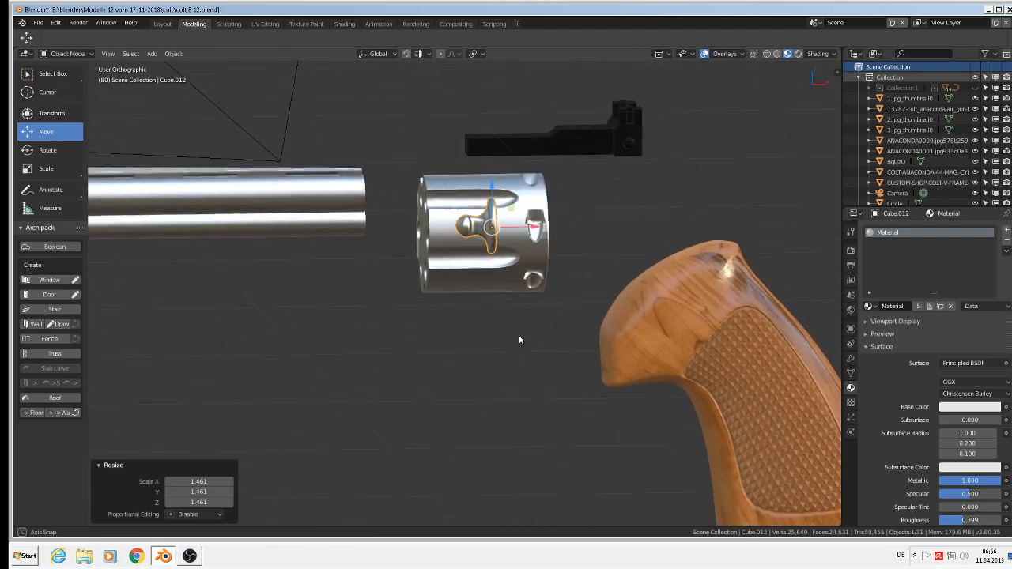
middle_click_drag(519, 336, 516, 340)
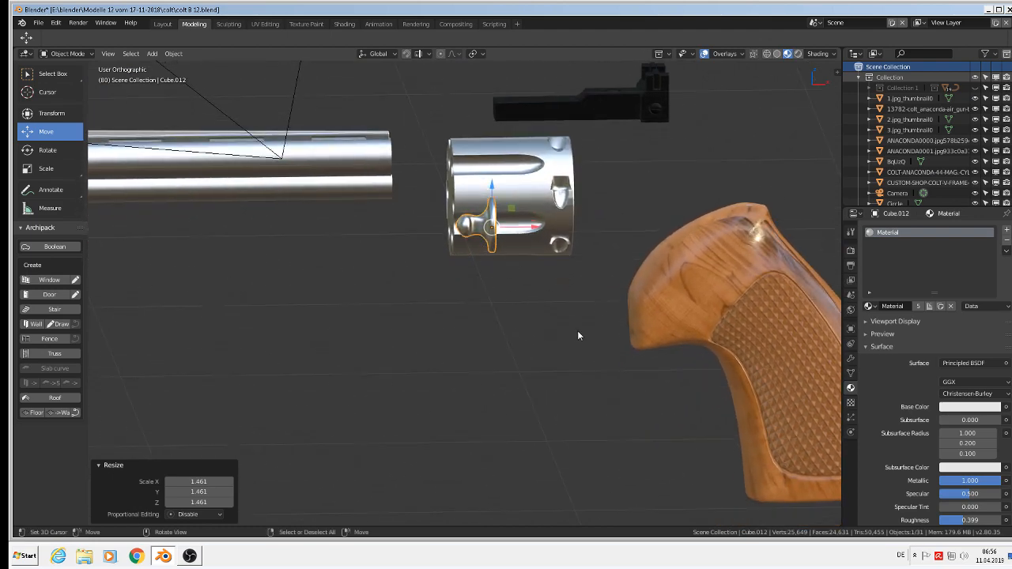
Step: Rotate the selected knob-shaped part 180° about the Z axis and rescale it relative to the cylinder
type("rz180")
key("Return")
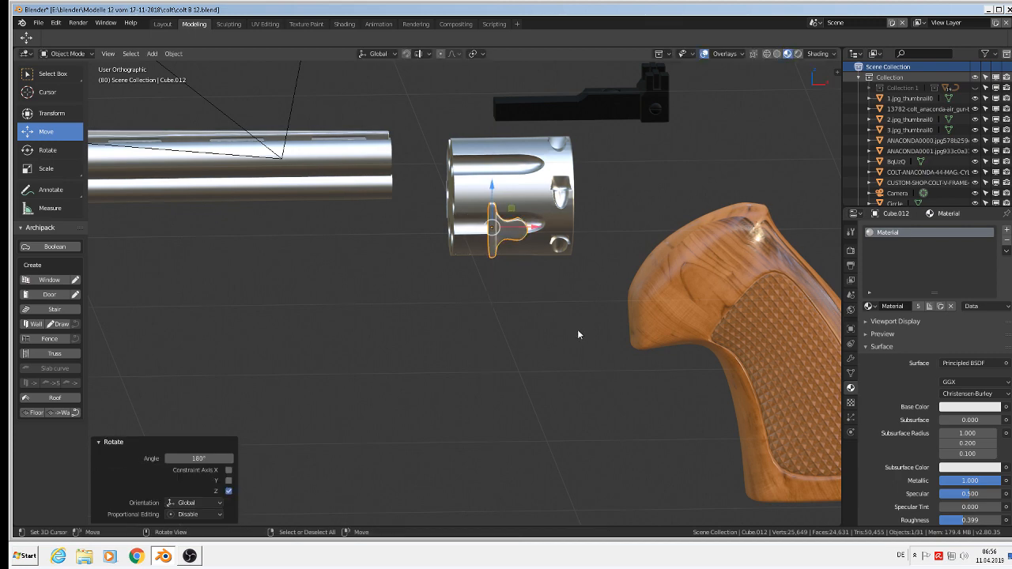
key("s")
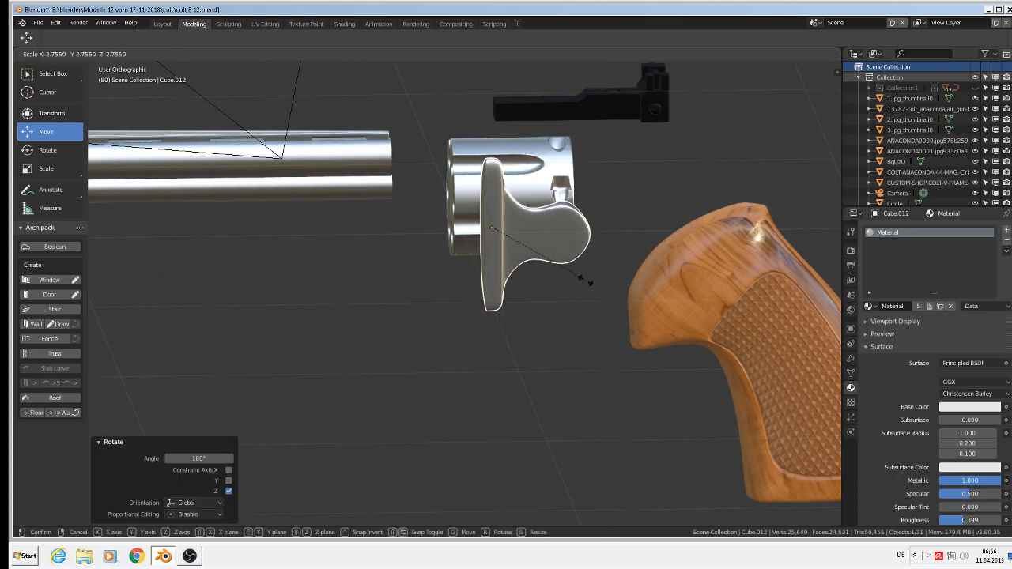
left_click(583, 280)
middle_click_drag(583, 280, 571, 297)
key("s")
left_click(566, 279)
Step: Move the knob-shaped part along Y and X until it sits beside the rear end of the cylinder
left_click_drag(571, 297, 324, 297)
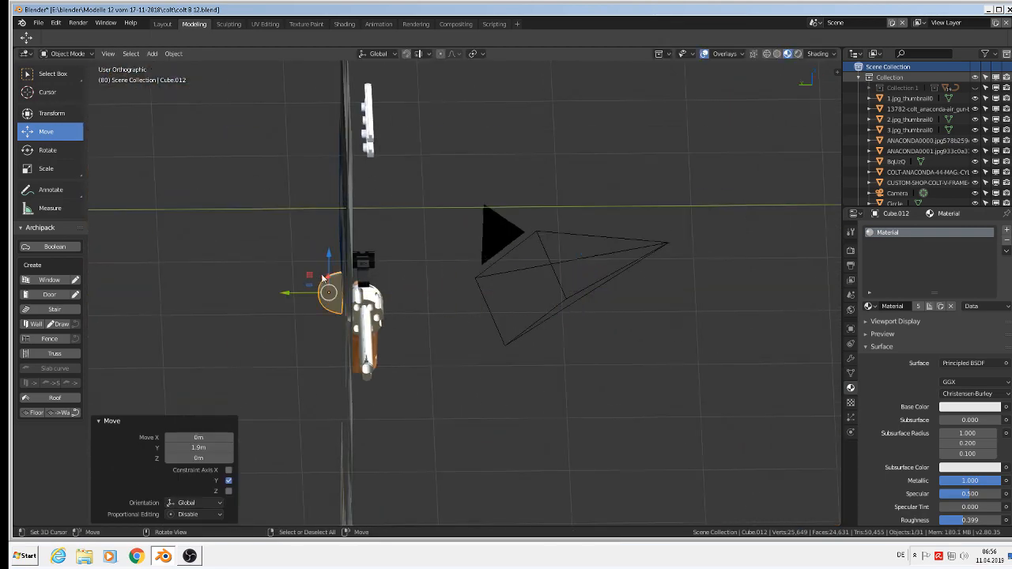
middle_click_drag(324, 297, 425, 285)
scroll(382, 291, "up", 4)
left_click_drag(245, 289, 123, 264)
middle_click_drag(130, 269, 193, 349)
key("g")
key("y")
left_click_drag(180, 275, 185, 269)
left_click_drag(145, 219, 154, 223)
Step: Scale the knob-shaped part by about 0.784 and shift it about -0.036 m along Y
key("s")
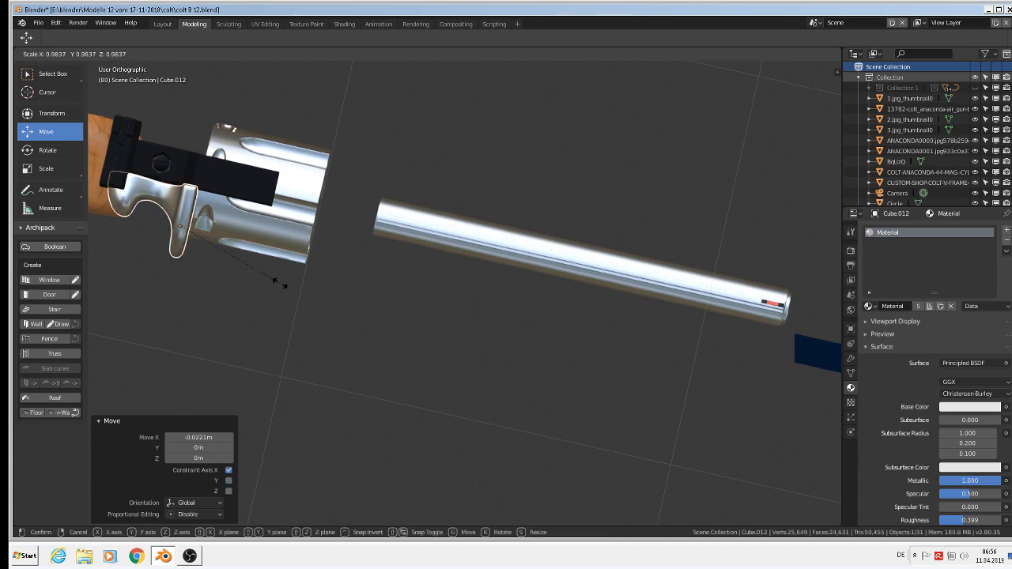
left_click(260, 272)
key("g")
key("y")
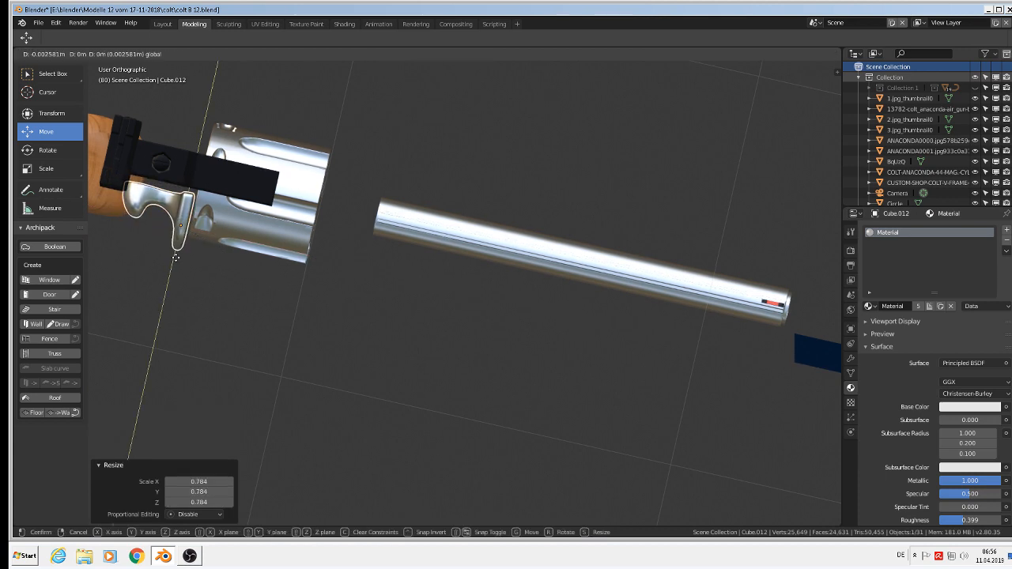
left_click_drag(185, 249, 185, 247)
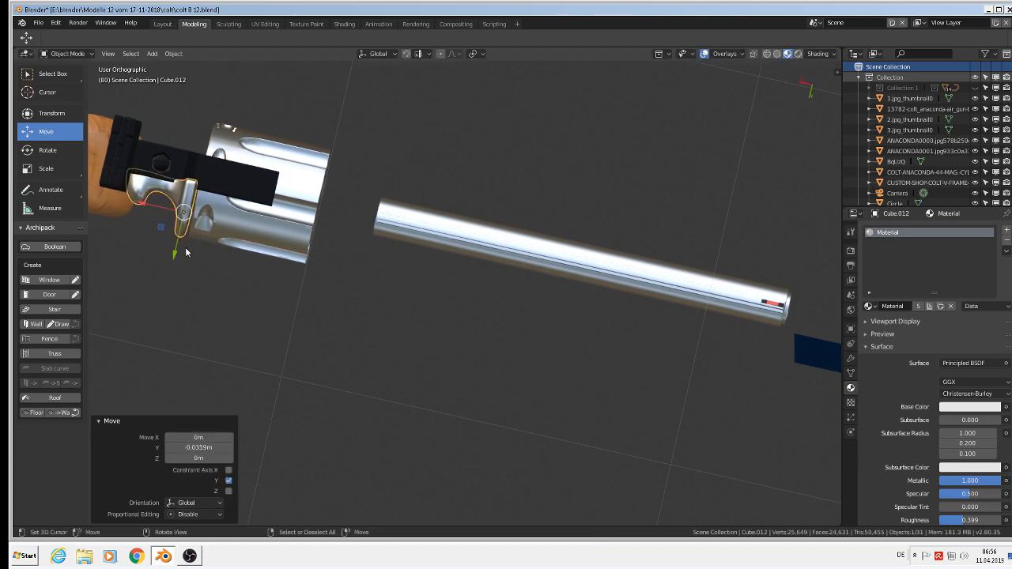
Step: Lower the knob-shaped part about 0.2 m along Z and fine-tune its position against the cylinder's rear face
middle_click_drag(185, 249, 157, 171)
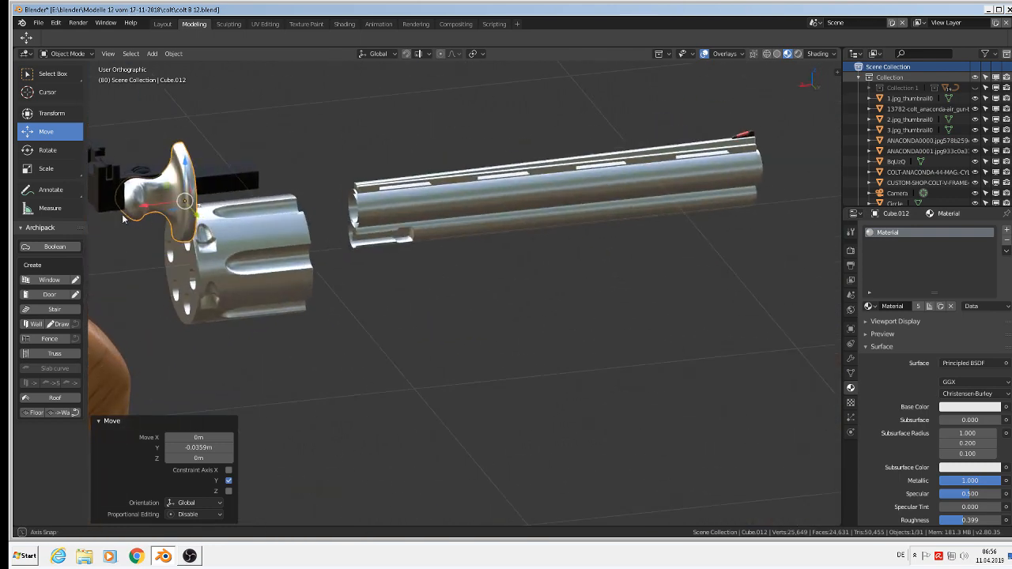
left_click_drag(181, 162, 180, 238)
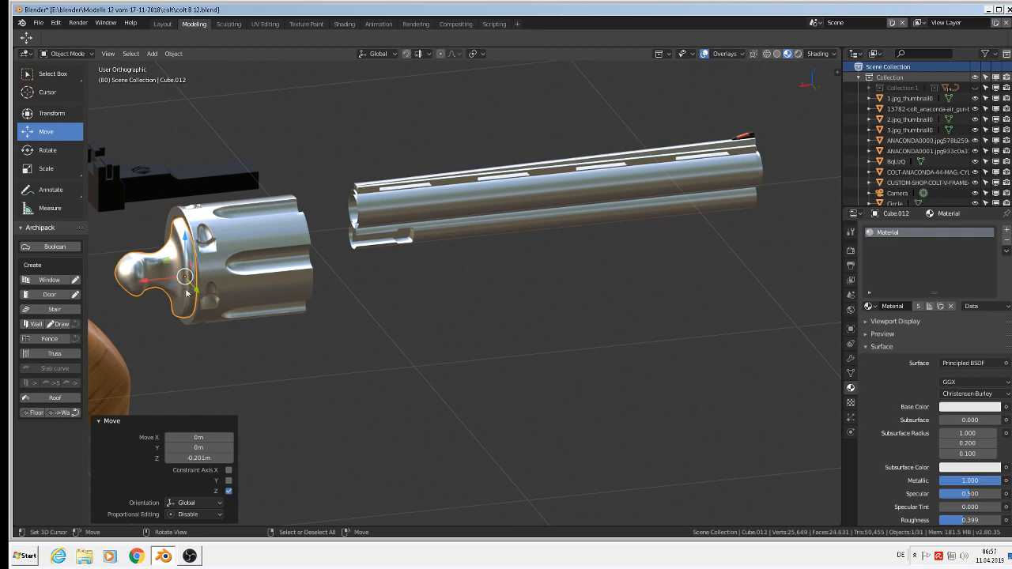
left_click_drag(190, 286, 190, 282)
left_click_drag(170, 277, 172, 277)
middle_click_drag(246, 267, 410, 222, "shift")
scroll(292, 196, "up", 3)
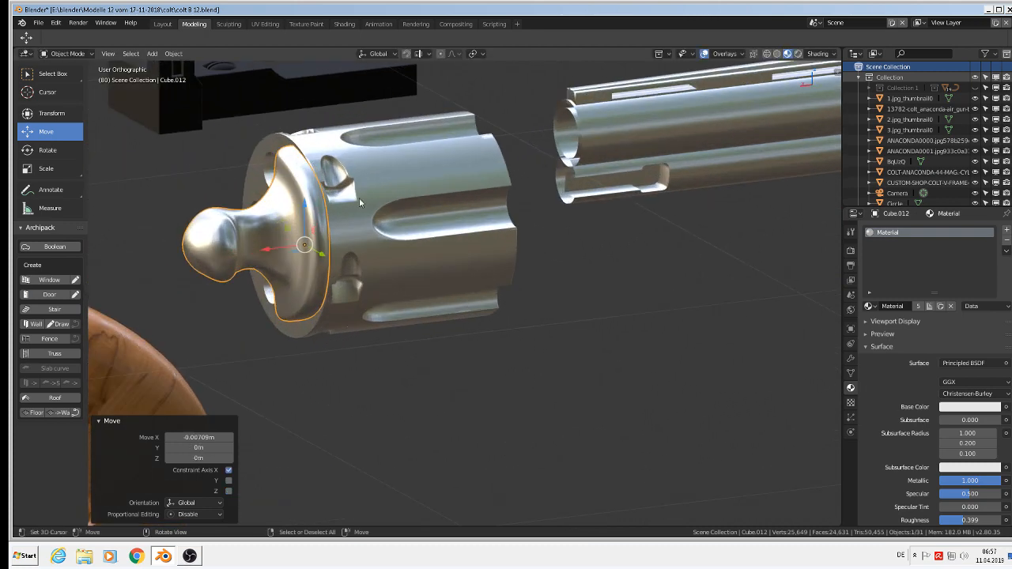
left_click_drag(302, 204, 301, 215)
left_click_drag(325, 265, 320, 254)
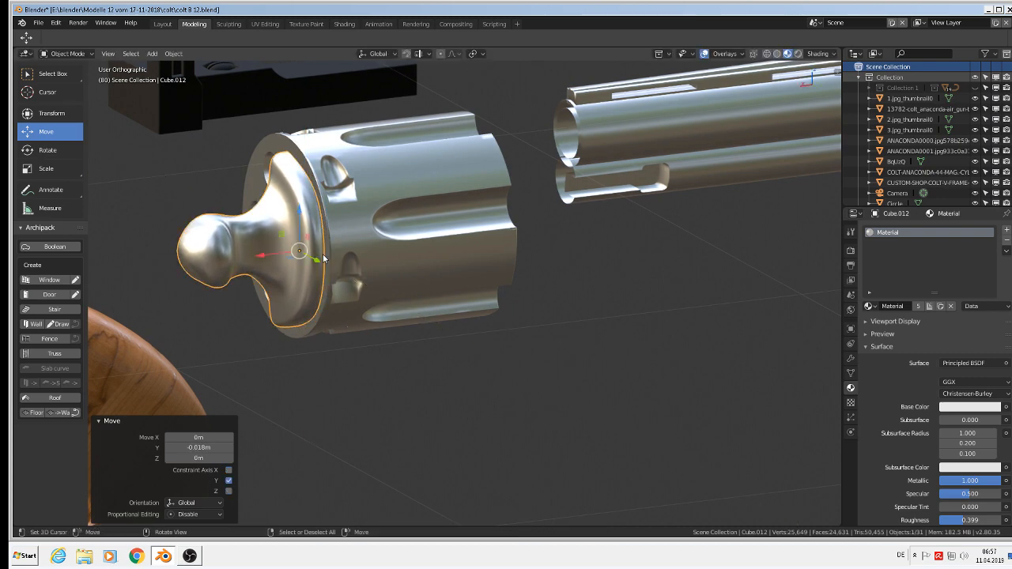
scroll(367, 263, "down", 5)
key("a")
scroll(398, 272, "up", 3)
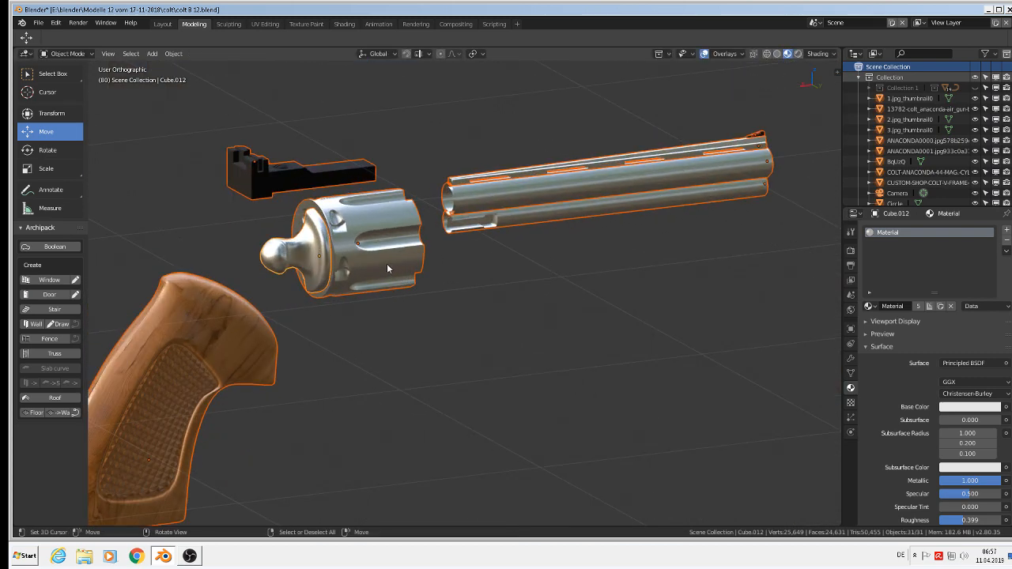
scroll(387, 263, "down", 4)
middle_click_drag(384, 262, 519, 209)
key("Tab")
key("Tab")
scroll(324, 234, "down", 3)
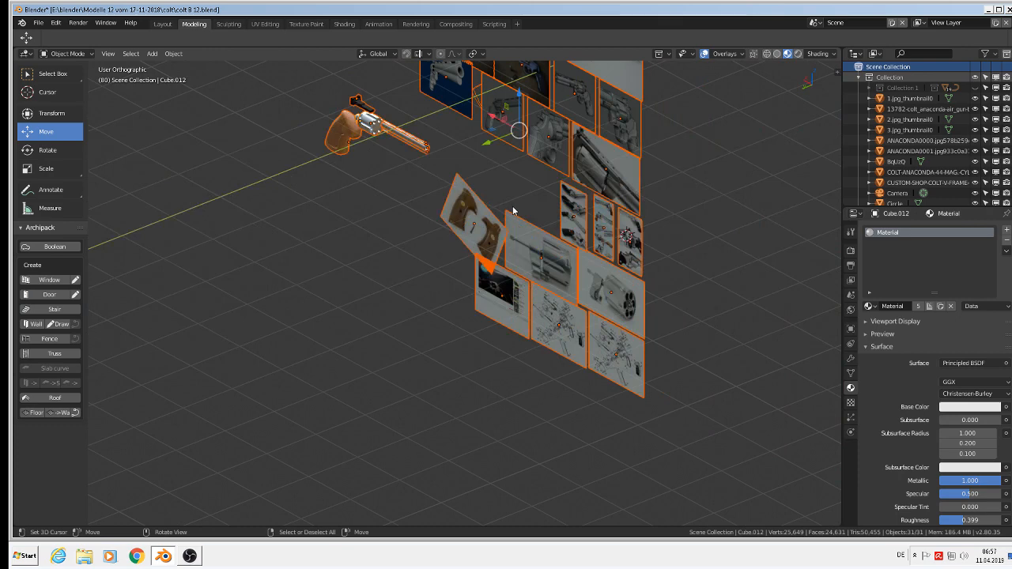
Step: Clear the selection of all objects and save the Blender file
key("KP_1")
scroll(443, 185, "down", 2)
middle_click_drag(414, 178, 401, 308, "shift")
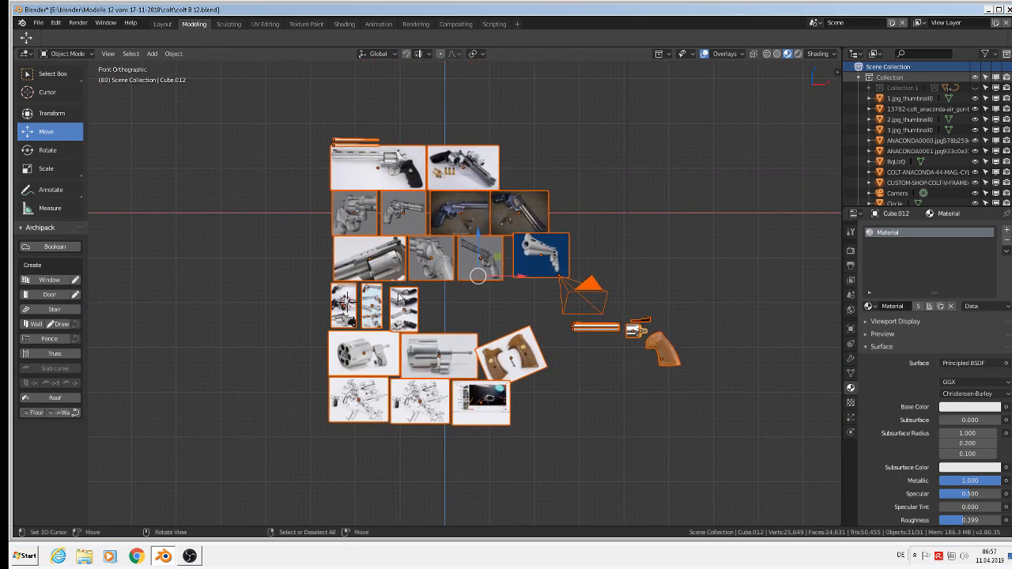
key("alt+a")
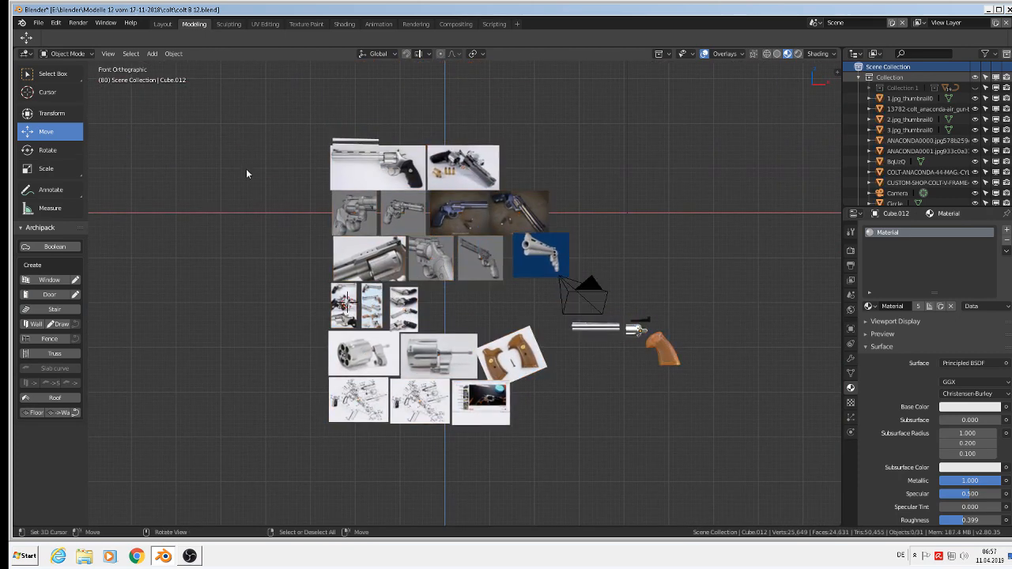
left_click(38, 22)
left_click(48, 105)
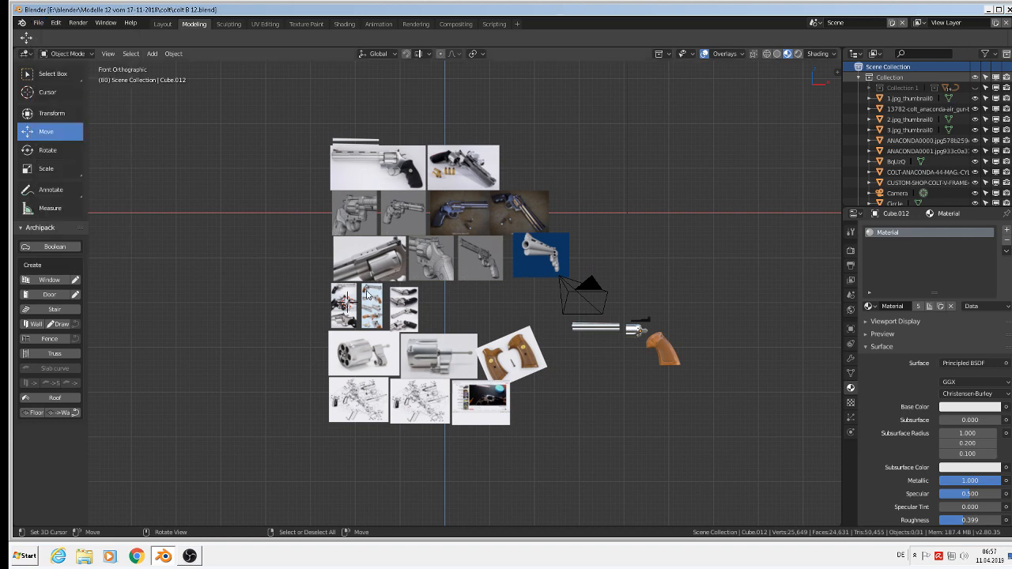
Step: Examine the revolver reference images for the shape of the trigger and trigger guard
scroll(367, 295, "up", 3)
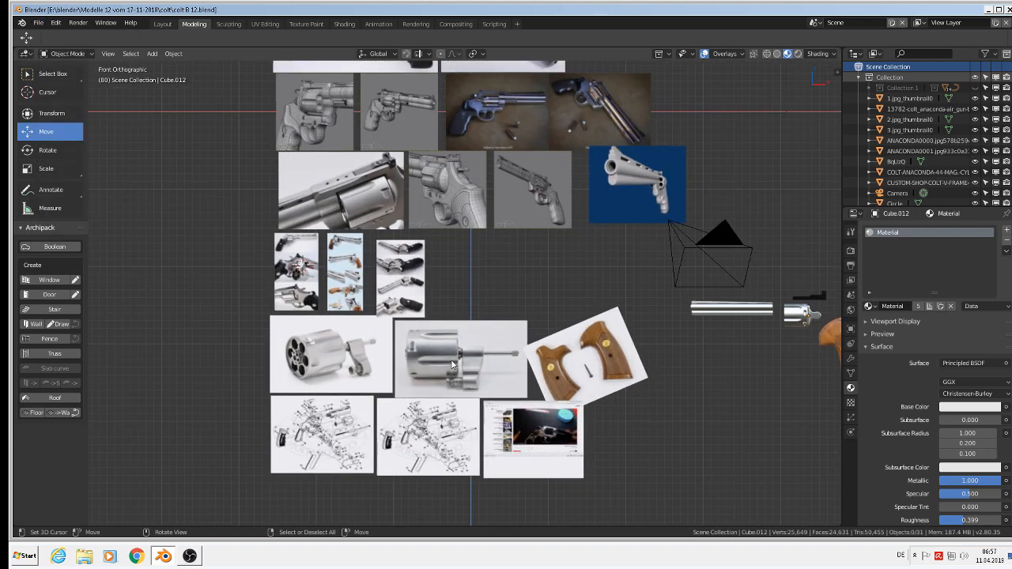
scroll(458, 170, "up", 1)
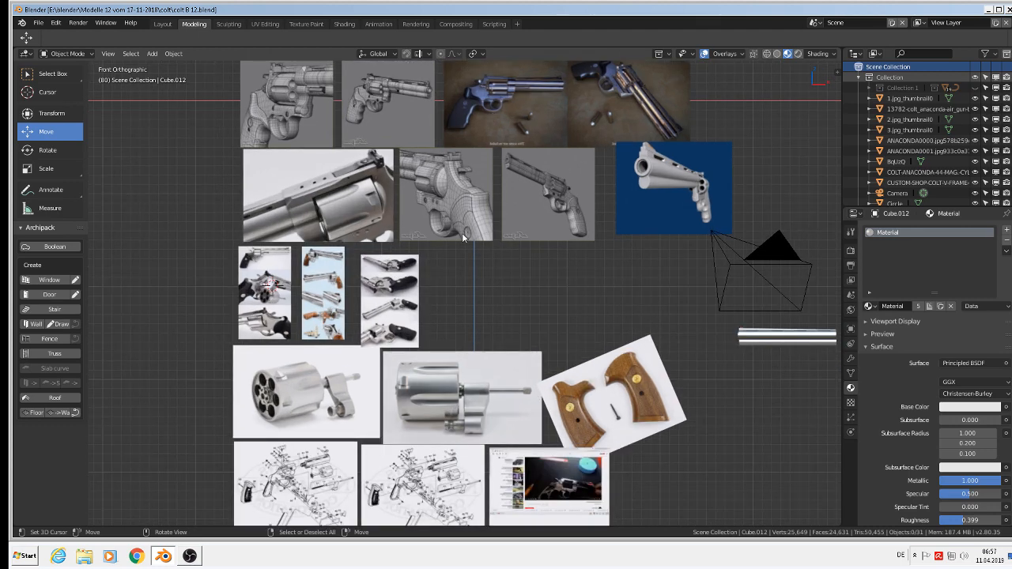
scroll(291, 315, "up", 3)
scroll(265, 292, "up", 1)
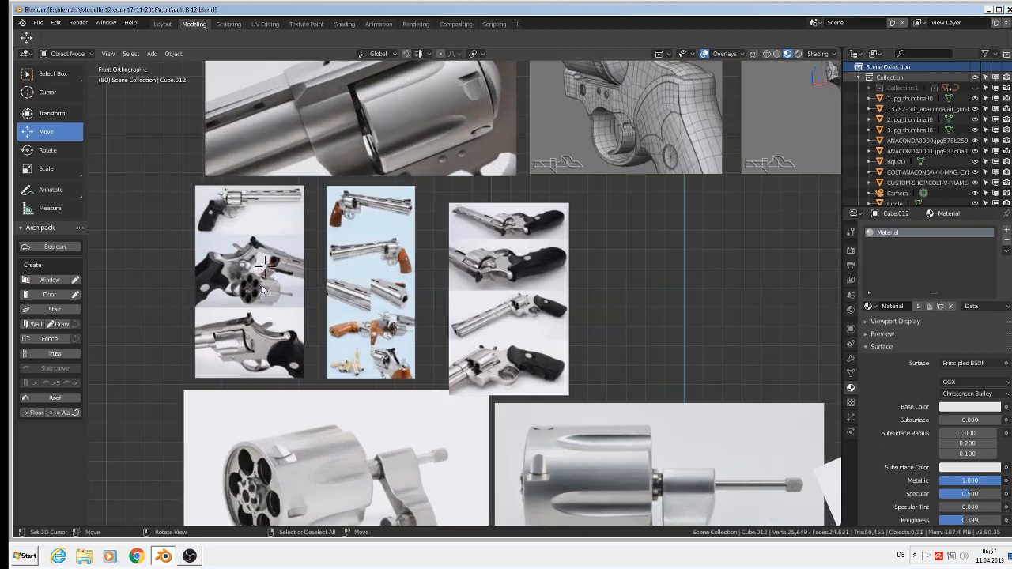
middle_click_drag(578, 204, 557, 332, "shift")
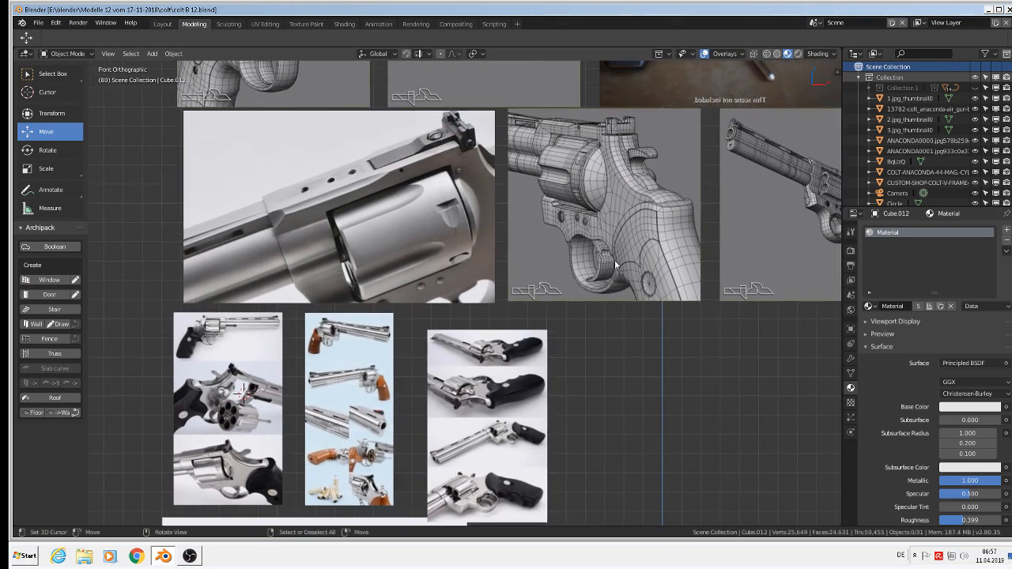
scroll(601, 248, "up", 7)
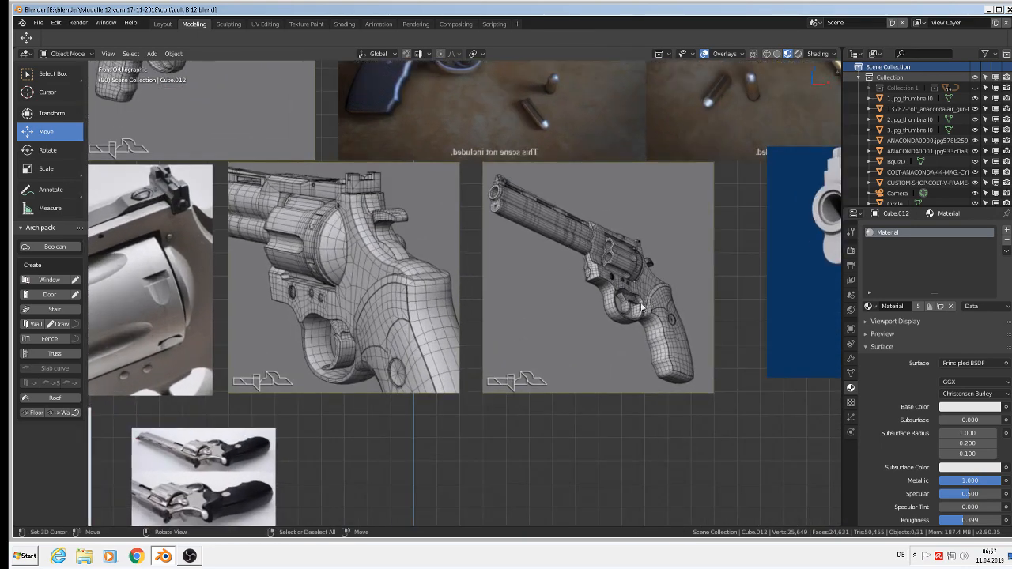
scroll(613, 307, "down", 6)
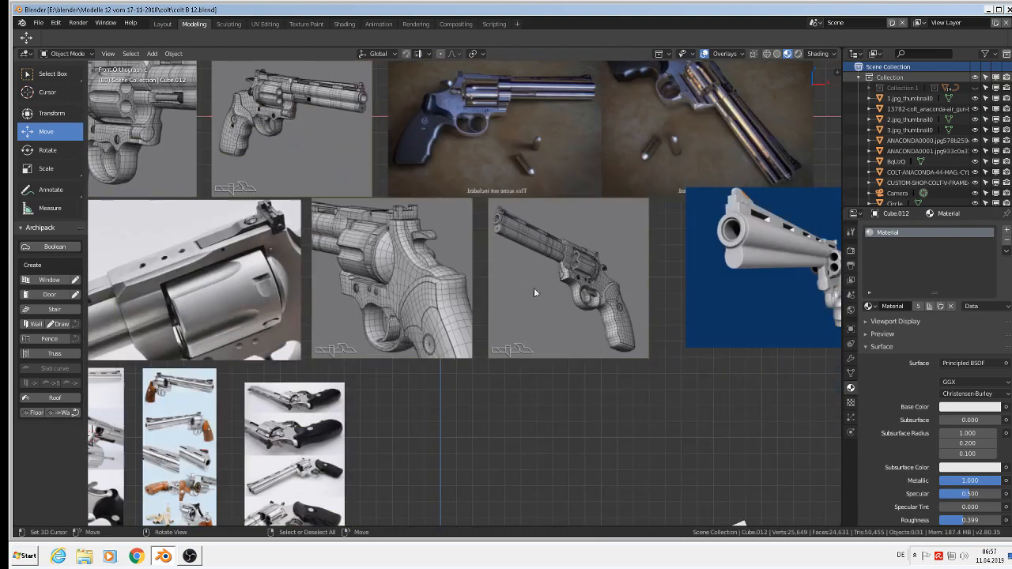
scroll(487, 136, "up", 10)
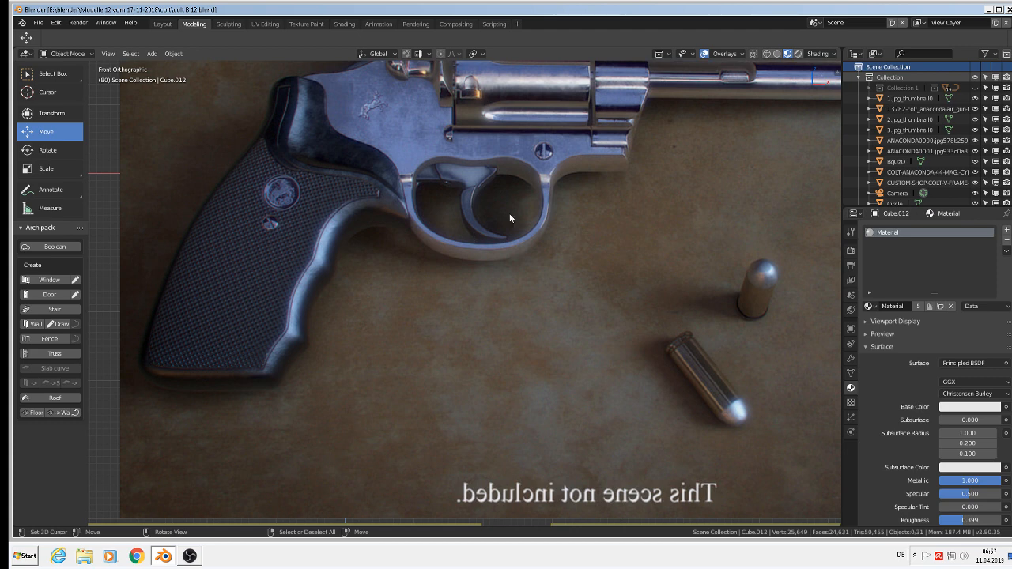
Step: Add a cube at the trigger in the reference photo and scale it down to about 0.013
right_click(450, 172, "shift")
left_click(150, 54)
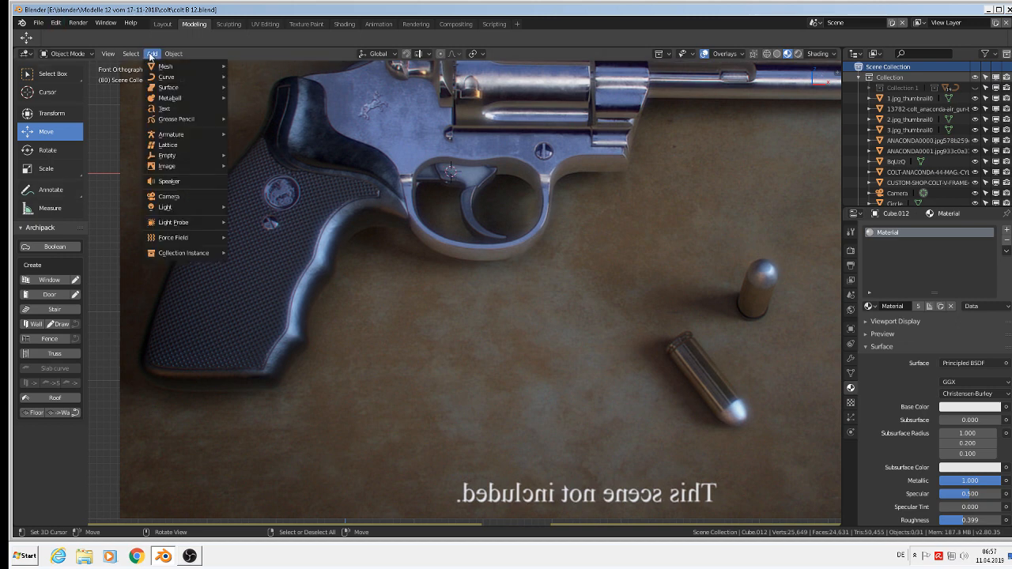
mouse_move(162, 67)
left_click(250, 76)
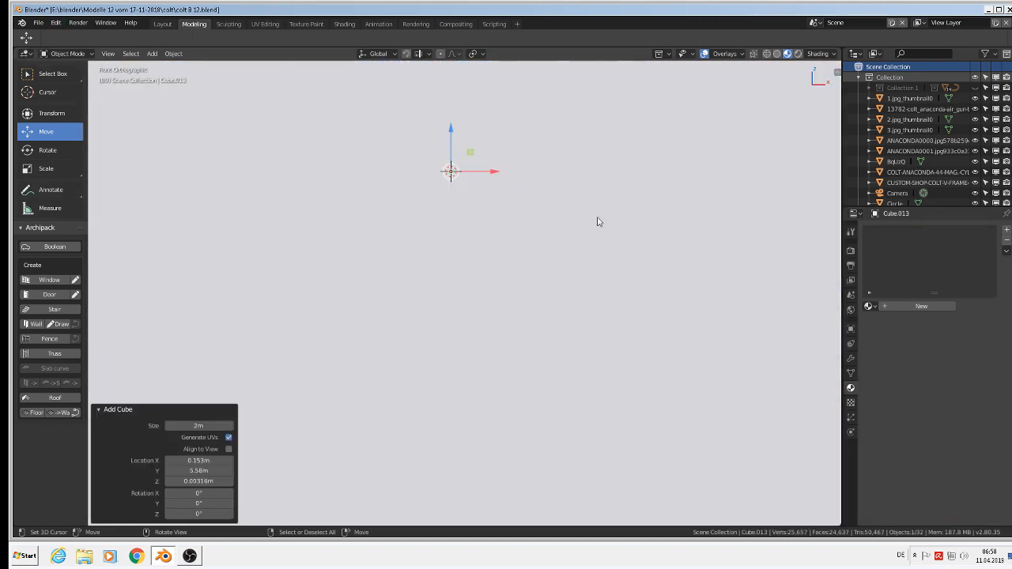
key("s")
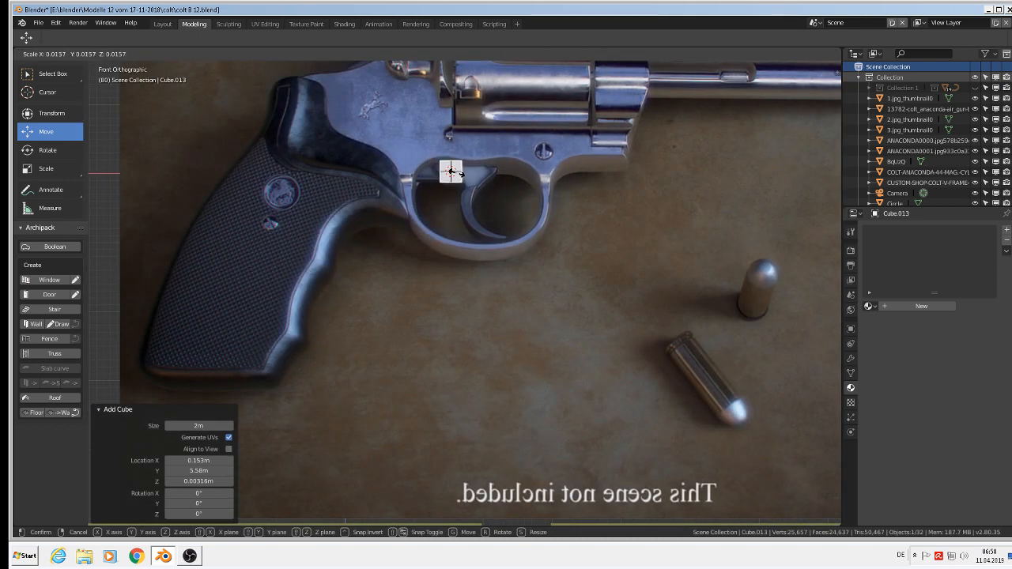
left_click(459, 173)
Step: Move the cube along negative X to the trigger's rear end and along Y out in front of the reference photo
scroll(479, 180, "up", 3)
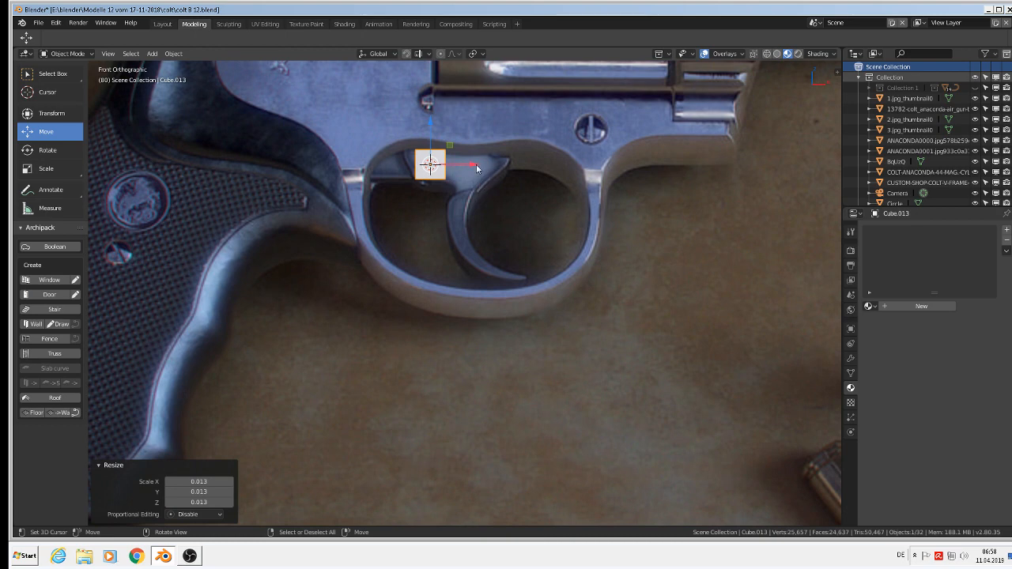
left_click_drag(476, 163, 430, 164)
middle_click_drag(429, 164, 373, 195)
left_click_drag(408, 159, 351, 176)
Step: Stretch the cube by moving its positive-X side face about 0.046 m along X over the trigger's upper part
key("Tab")
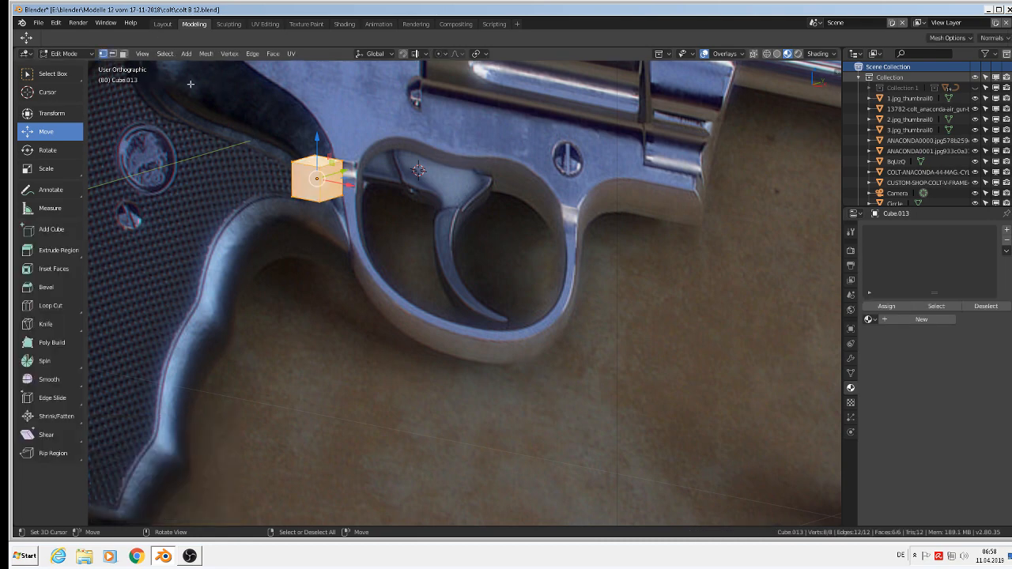
left_click(122, 53)
left_click(342, 182)
key("KP_1")
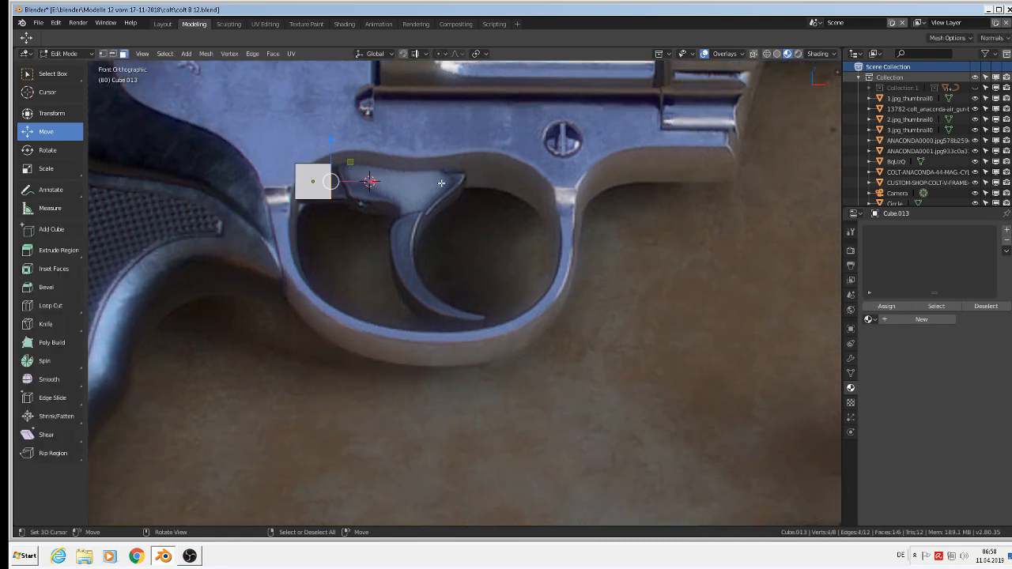
left_click_drag(369, 181, 434, 192)
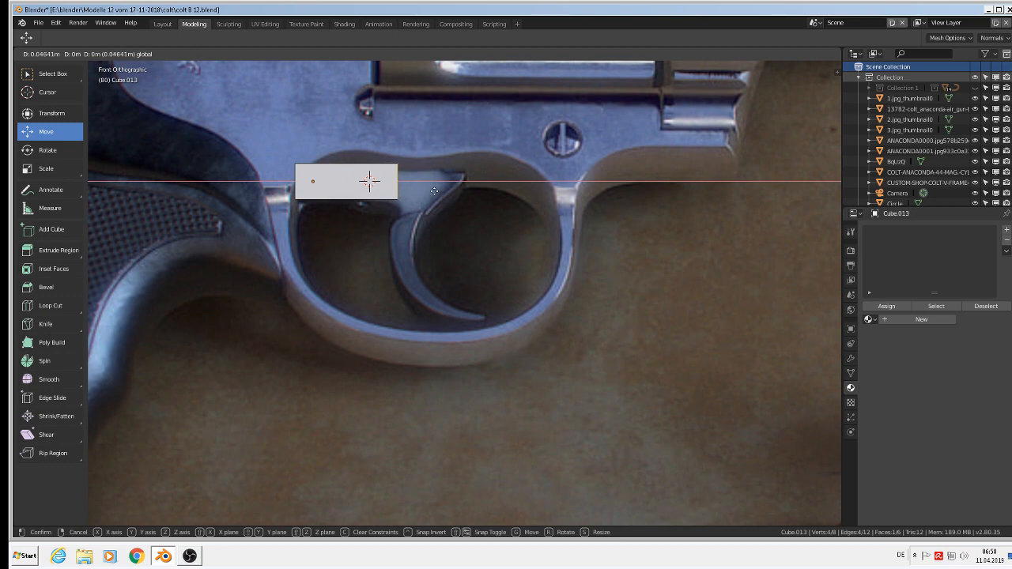
Step: Extrude the block's end face twice along X towards the trigger's front tip, making the second segment about 0.005 m long
right_click(435, 191)
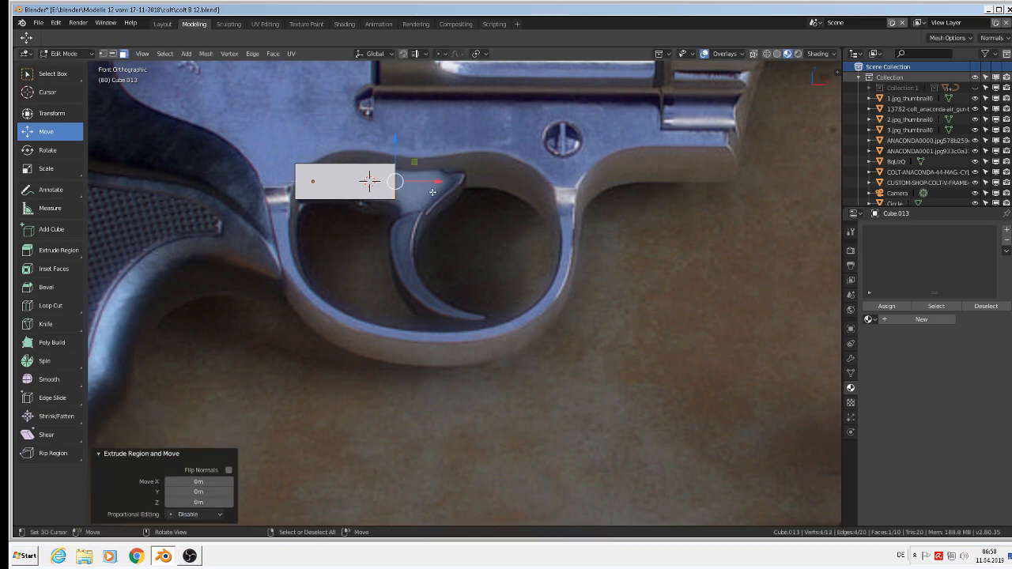
left_click_drag(439, 181, 482, 184)
key("e")
right_click(473, 184)
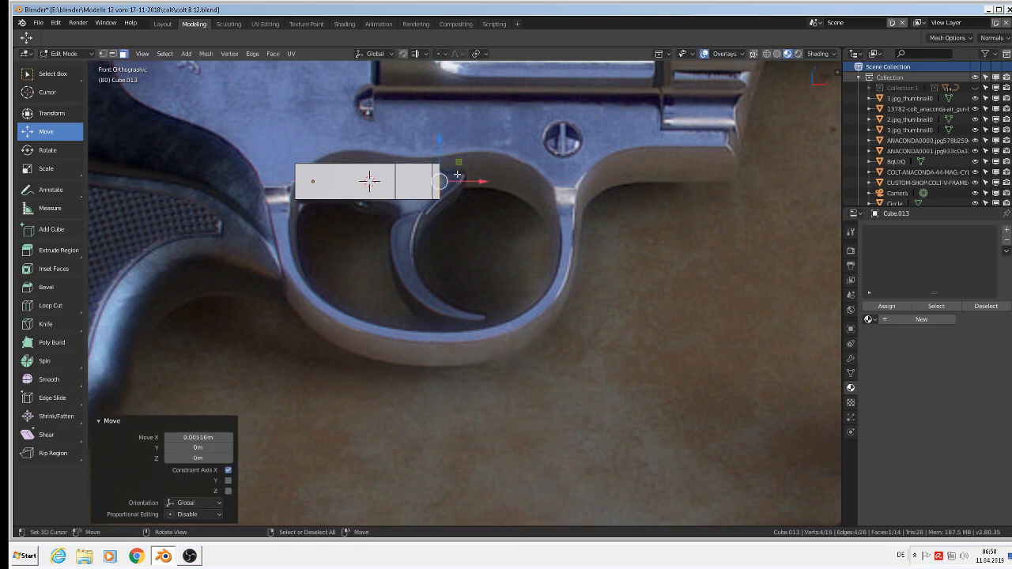
scroll(457, 174, "up", 1)
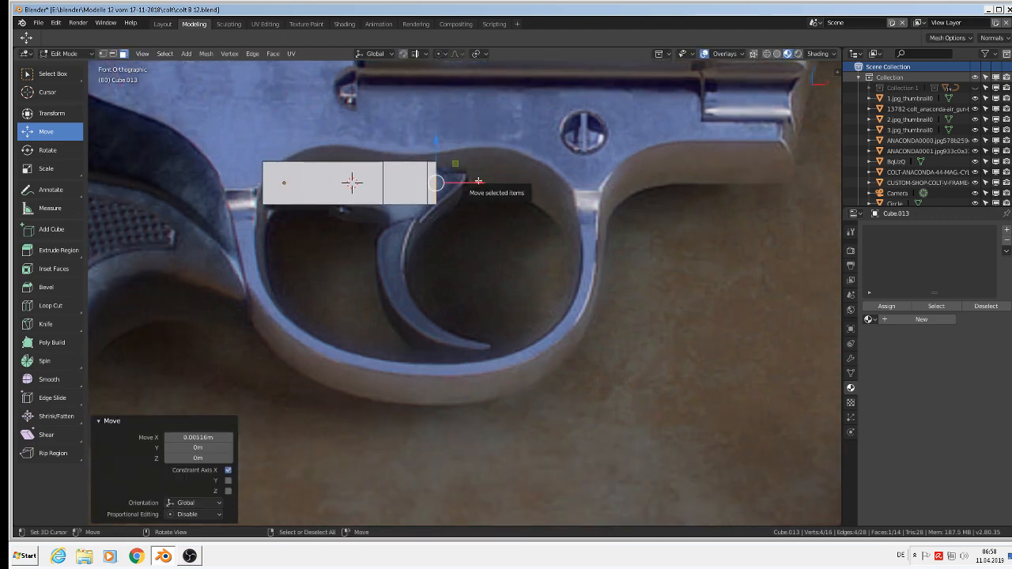
Step: Move the upper edge of the block's front end face about 0.0264 m along X to form a slanted front tip
middle_click_drag(498, 177, 442, 198)
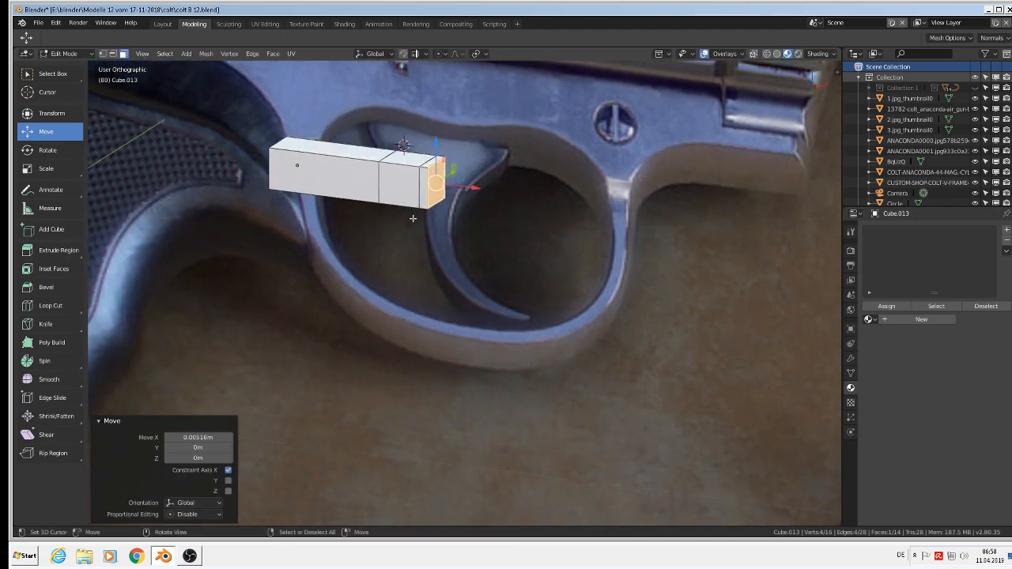
left_click(113, 53)
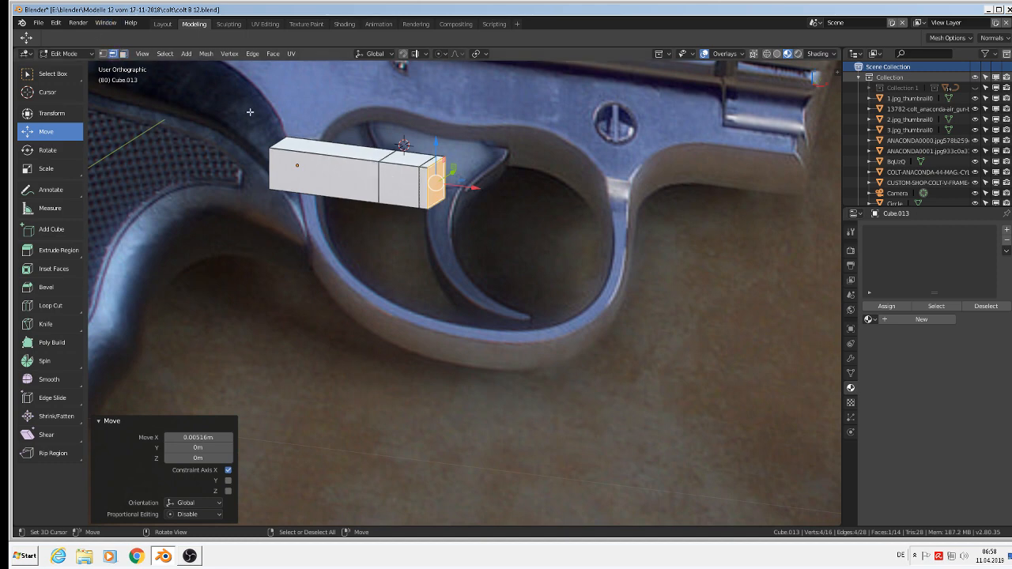
left_click(440, 161)
key("KP_1")
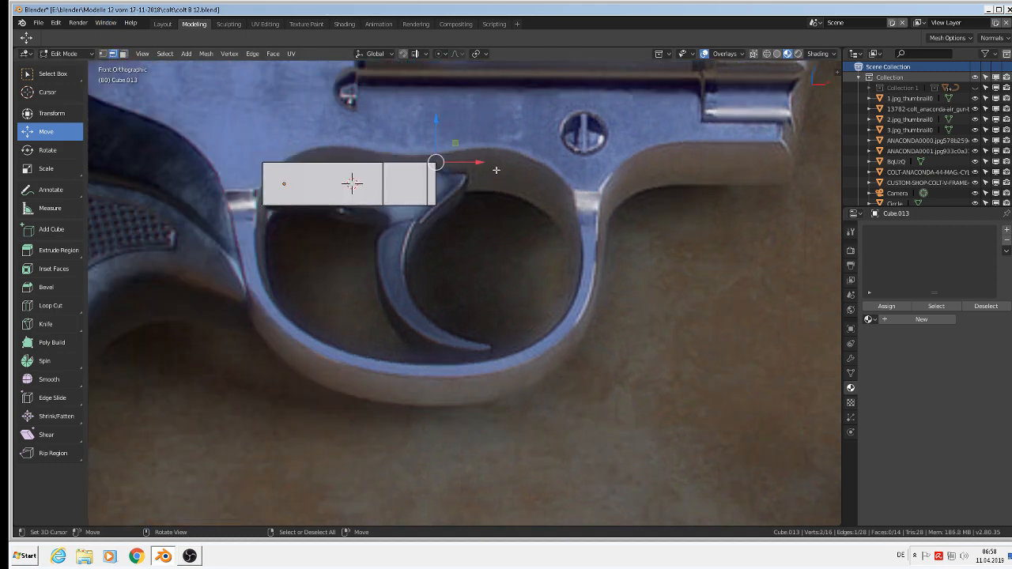
left_click_drag(472, 162, 516, 166)
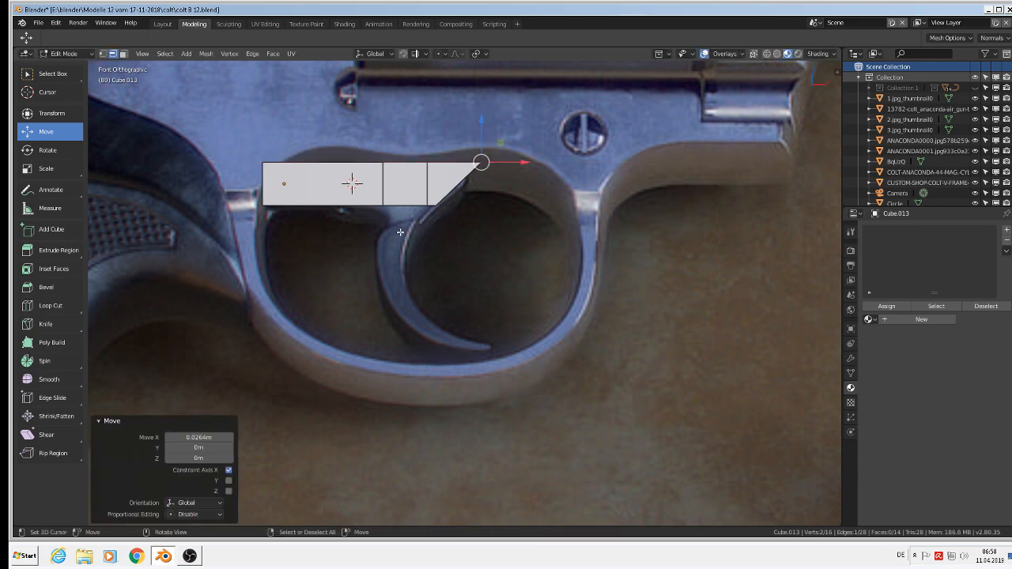
Step: Extrude the underside face of the block's middle segment downward over the upper part of the trigger blade
middle_click_drag(417, 224, 420, 194)
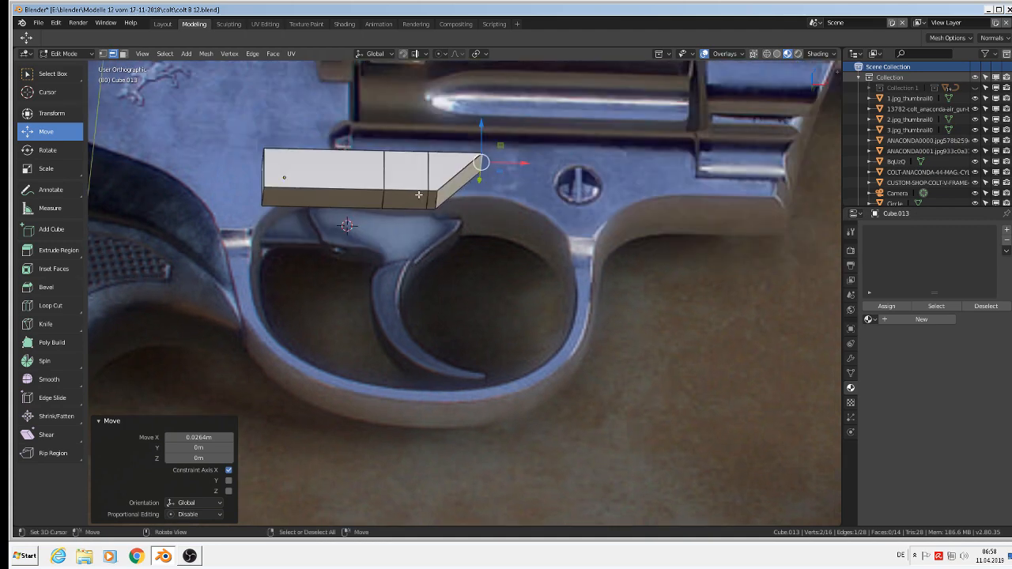
left_click(122, 53)
left_click(404, 204)
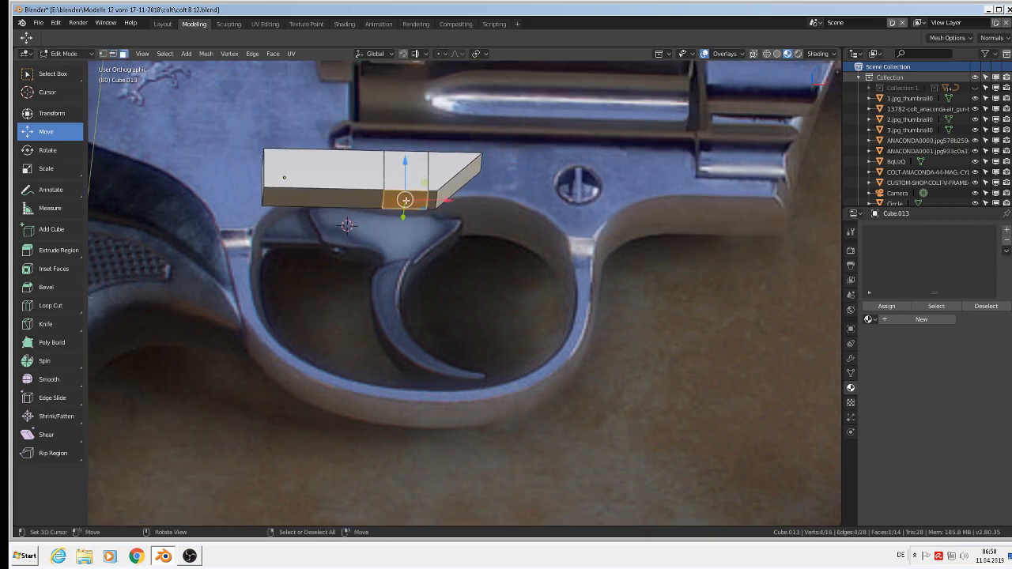
key("KP_1")
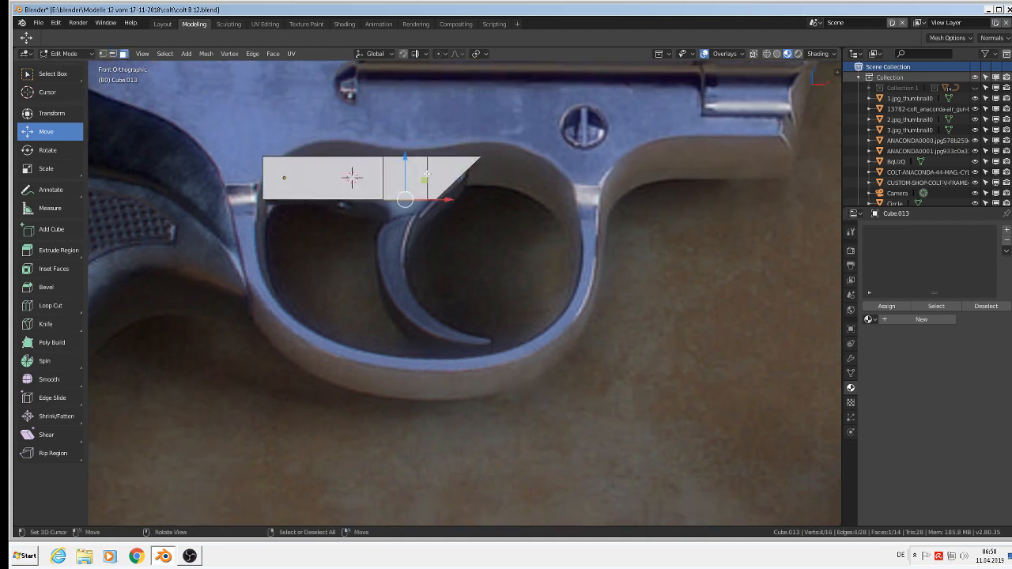
key("e")
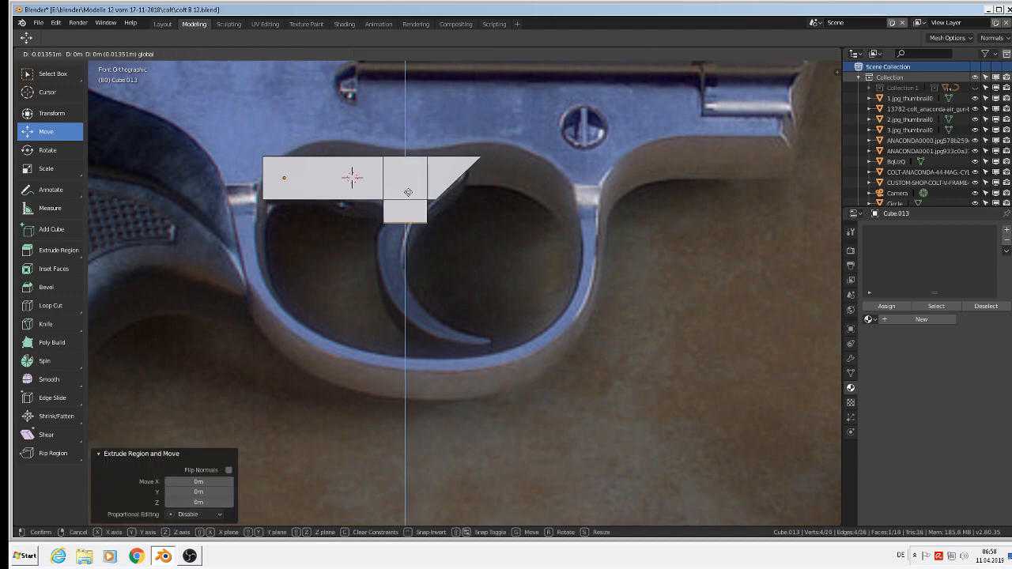
left_click_drag(410, 228, 410, 230)
Step: Shift the extruded bottom face about 0.0065 m along negative X and scale it to about 0.637 along X
left_click_drag(449, 263, 438, 264)
key("s")
key("x")
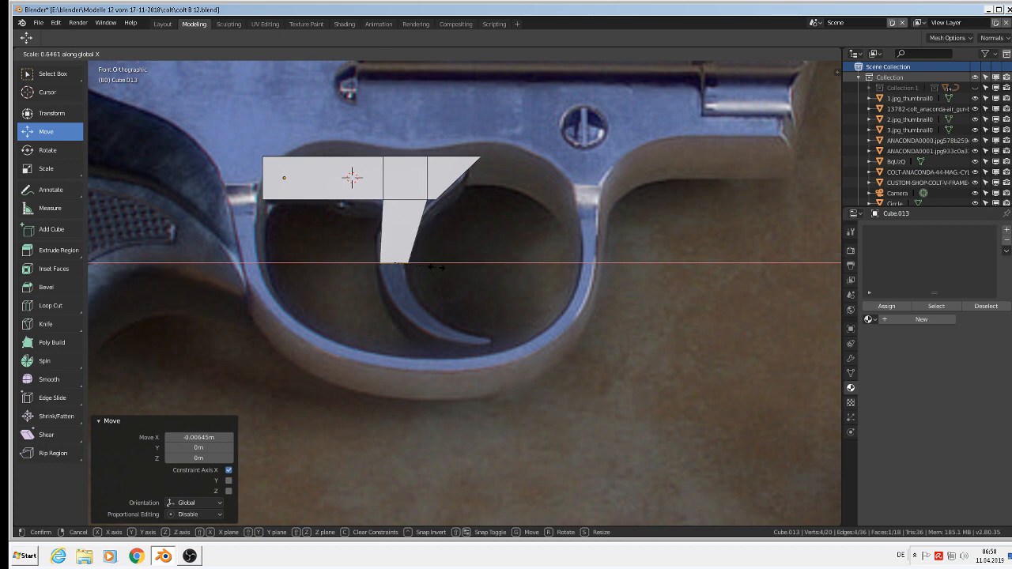
left_click(437, 265)
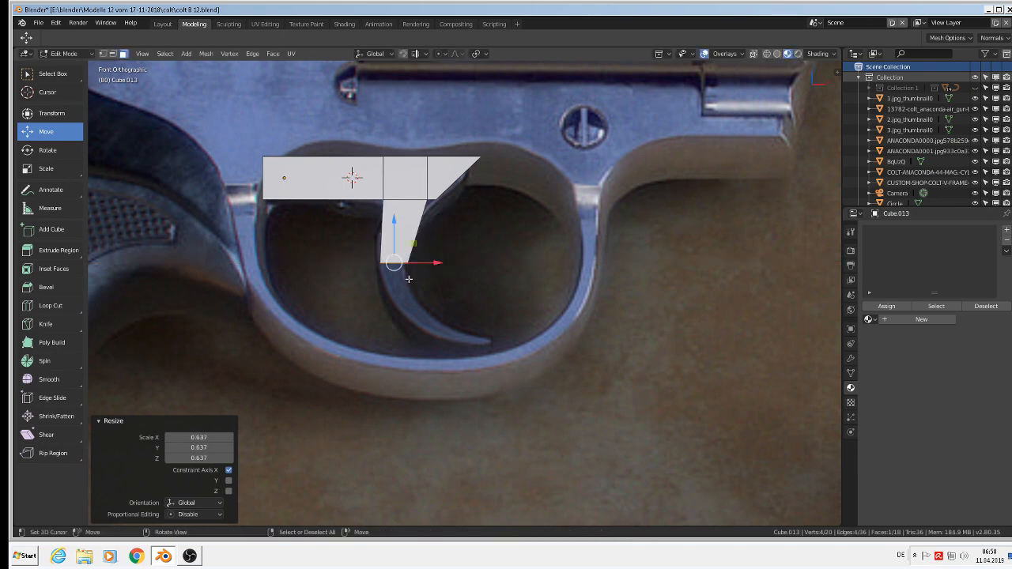
Step: Extrude the bottom face about 0.032 m downward and shift its end about 0.013 m along X to follow the blade's curve
key("e")
right_click(406, 273)
key("g")
key("z")
left_click(432, 310)
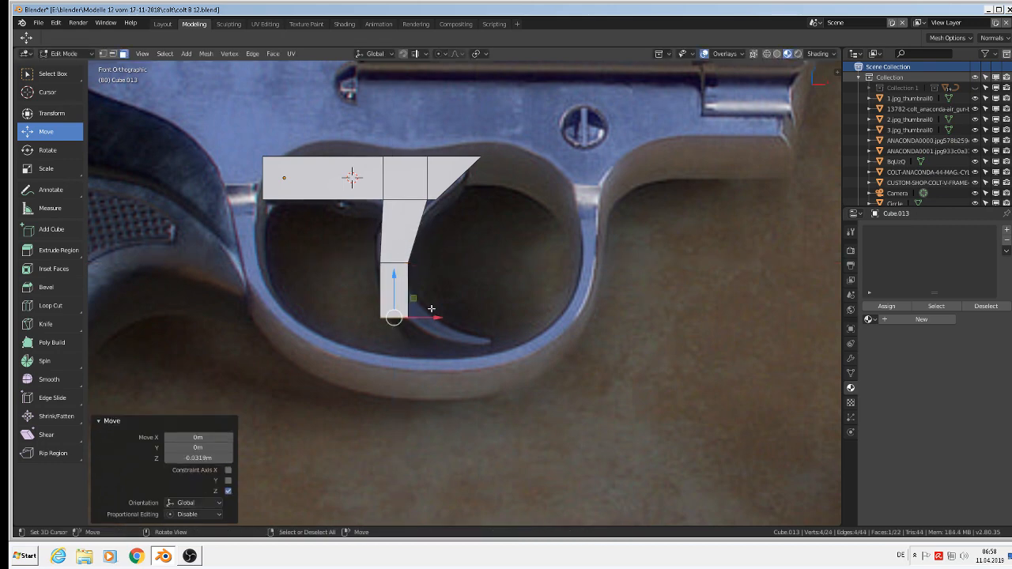
key("g")
key("x")
left_click(455, 317)
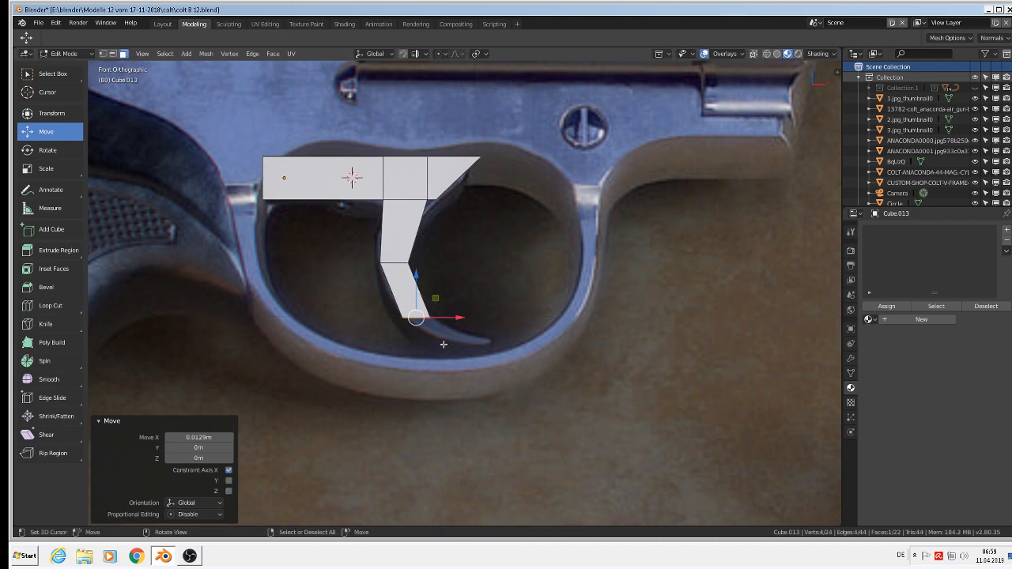
Step: Rotate the blade's end face about -39° and a further -9° around Y, and scale it to about 0.757
key("r")
key("y")
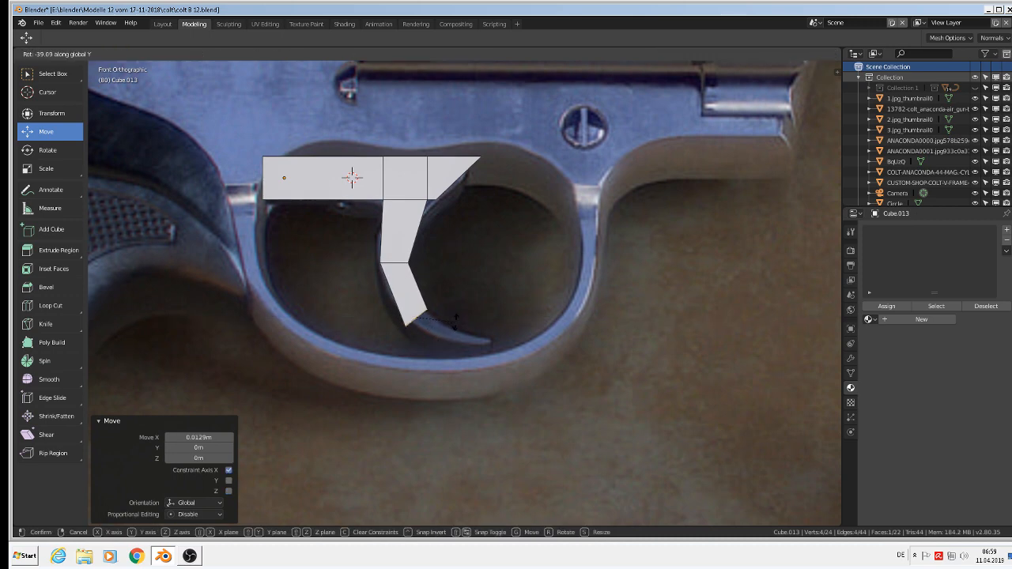
left_click(462, 330)
key("s")
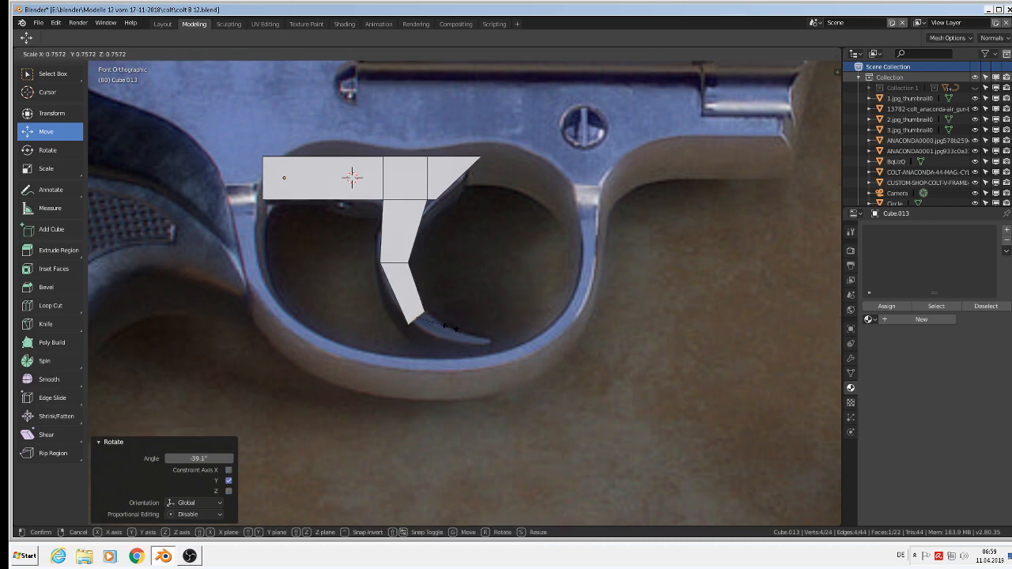
left_click(446, 334)
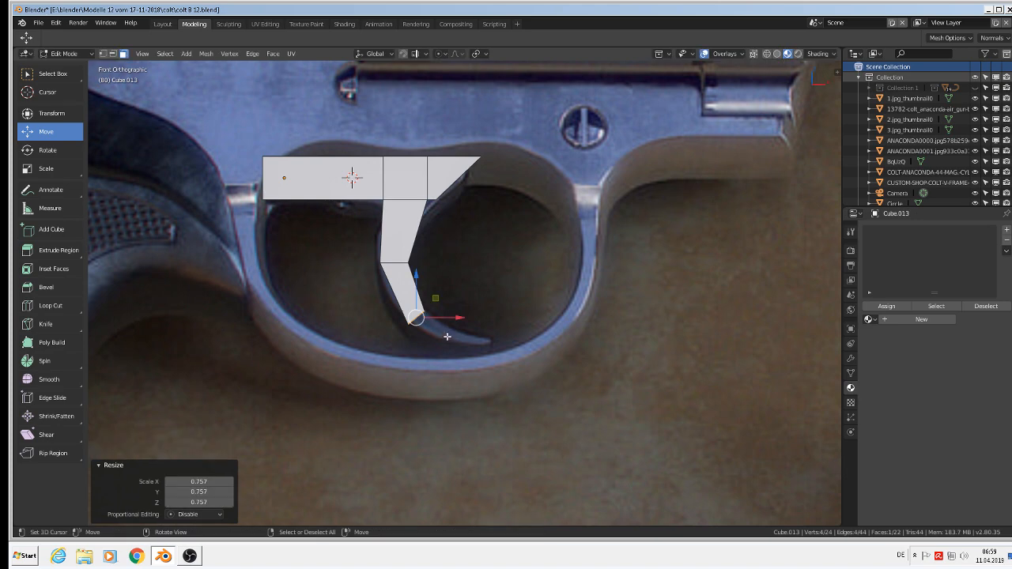
key("r")
key("y")
left_click(453, 333)
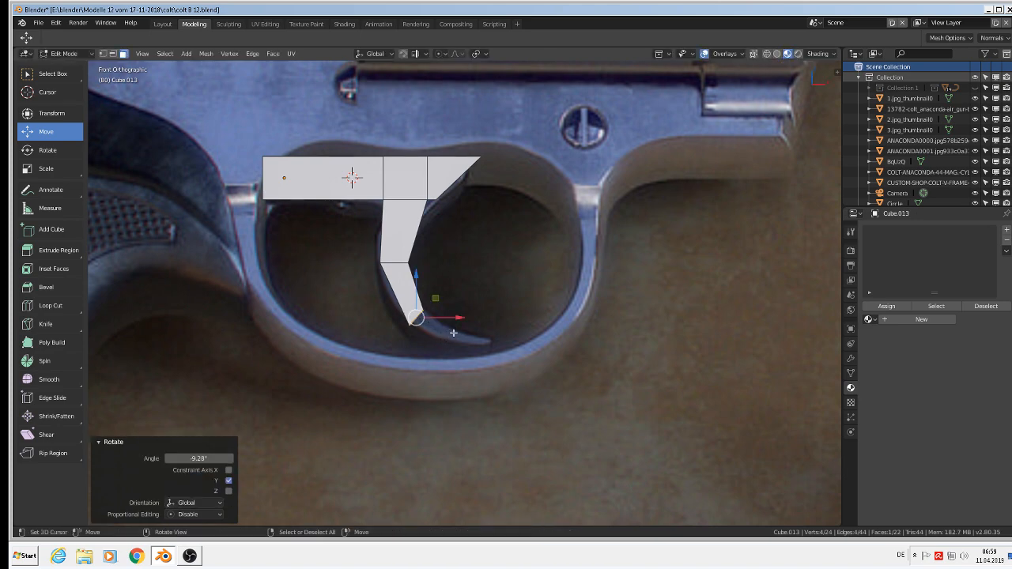
Step: Extrude the end face about 0.025 m along its normal and raise it about 0.007 m along Z
key("e")
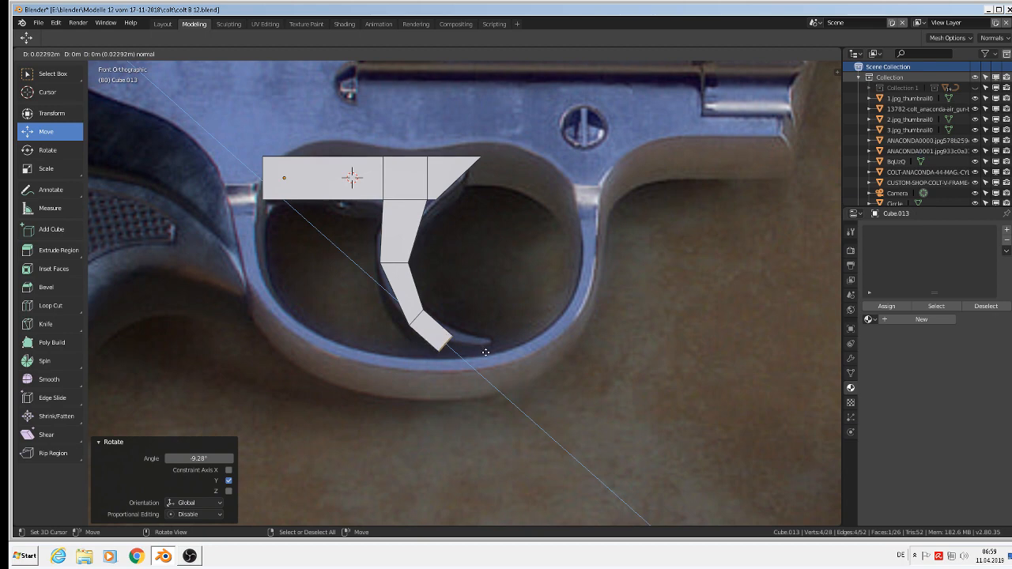
left_click(488, 353)
key("g")
key("z")
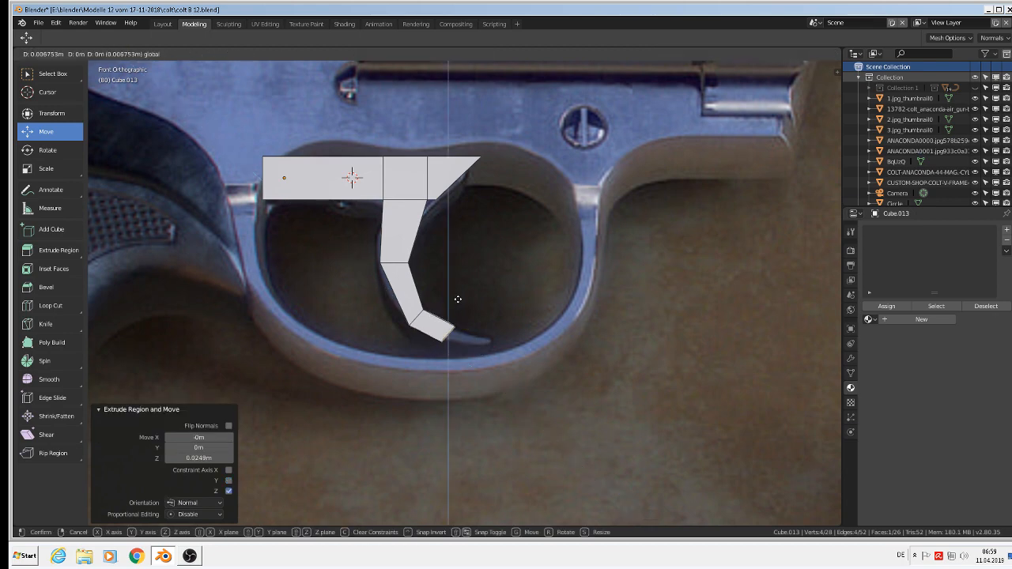
left_click(459, 301)
Step: Scale the new end face to about 0.648 and rotate it about -25° around Y
key("s")
left_click(480, 363)
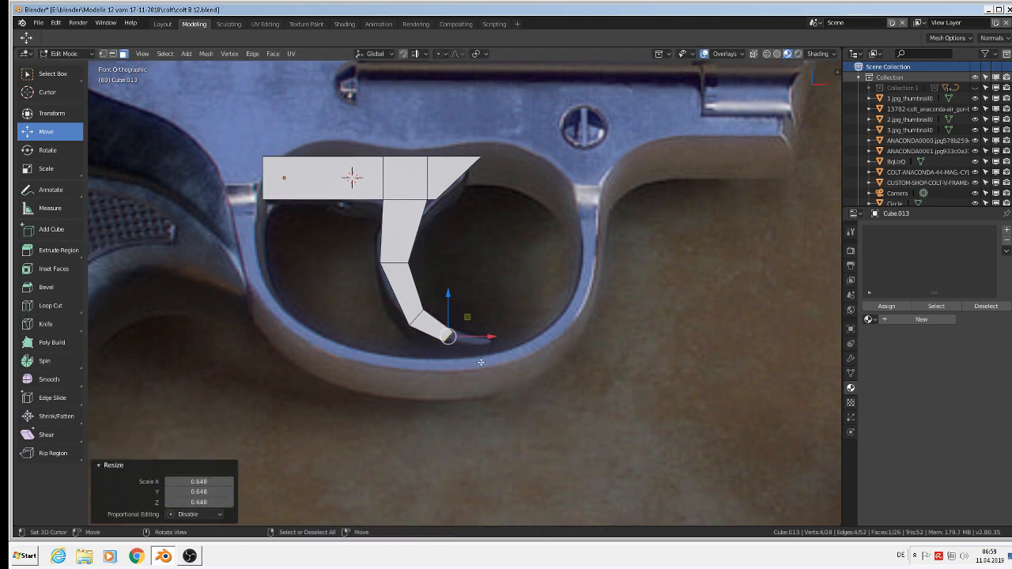
key("r")
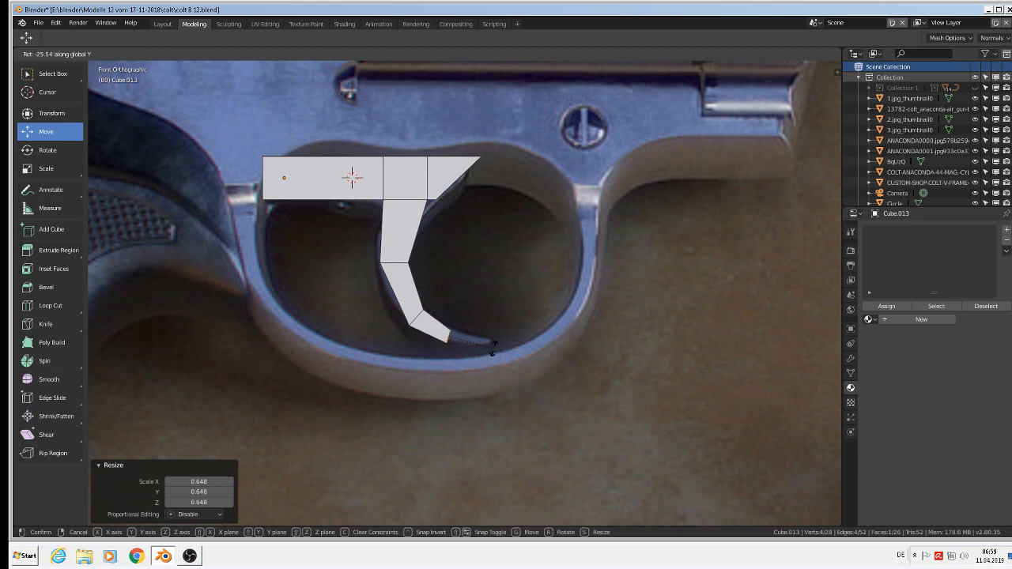
left_click(494, 348)
Step: Extrude the end face along X to the trigger's lower tip, lower it about 0.0025 m and scale it to about 0.594
key("e")
right_click(483, 349)
left_click_drag(491, 338, 532, 339)
left_click_drag(491, 305, 491, 310)
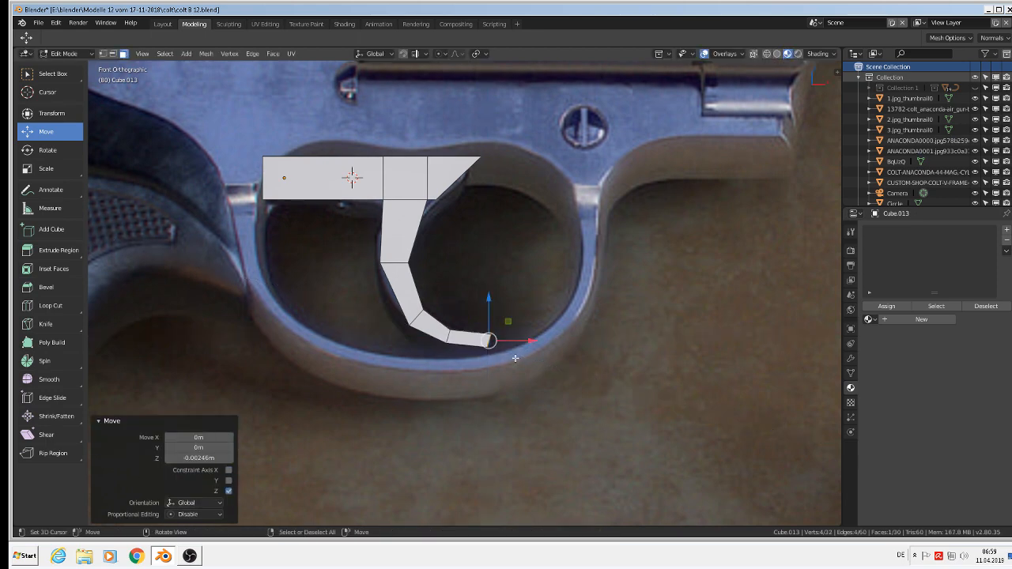
key("s")
left_click(506, 361)
Step: Extrude the four front side faces of the trigger blade about 0.0074 m along negative Y to widen it
scroll(506, 309, "down", 2)
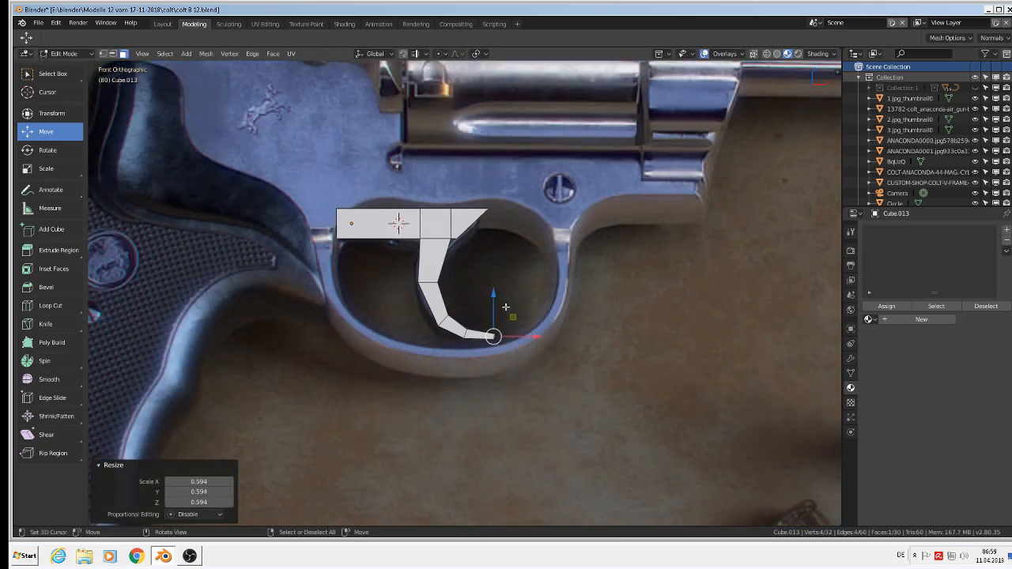
middle_click_drag(506, 307, 476, 292)
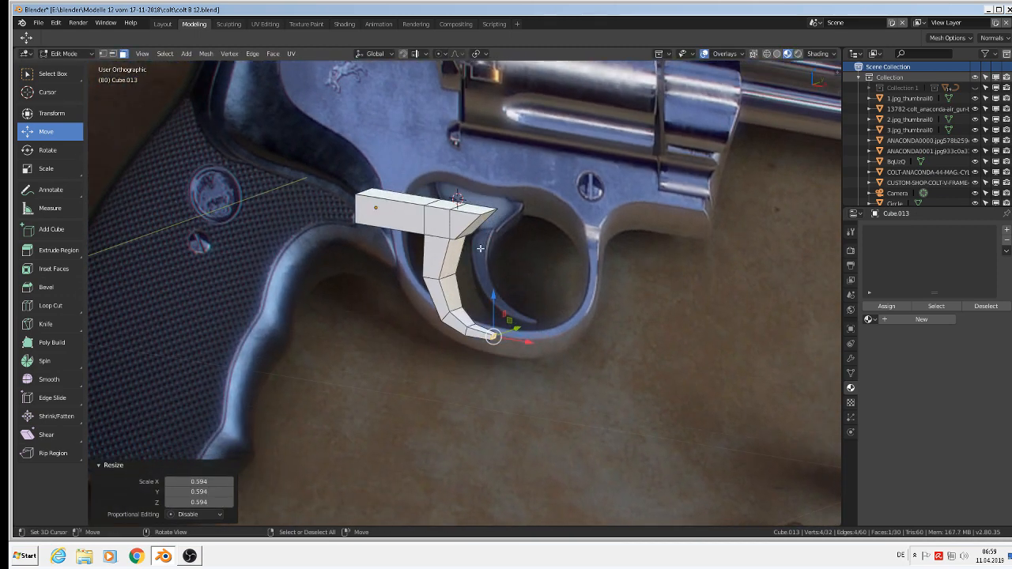
middle_click_drag(480, 249, 473, 248)
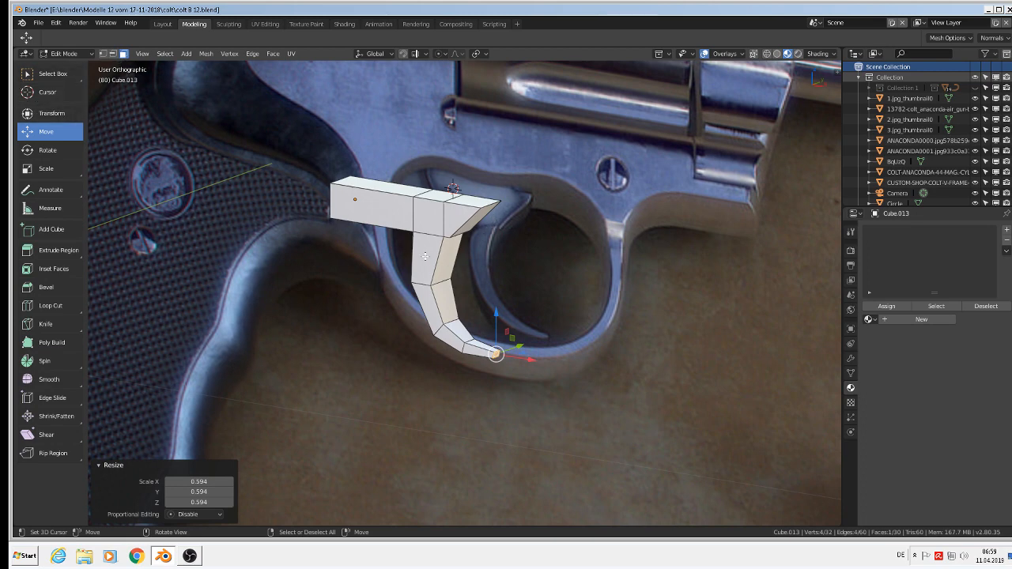
left_click(426, 255)
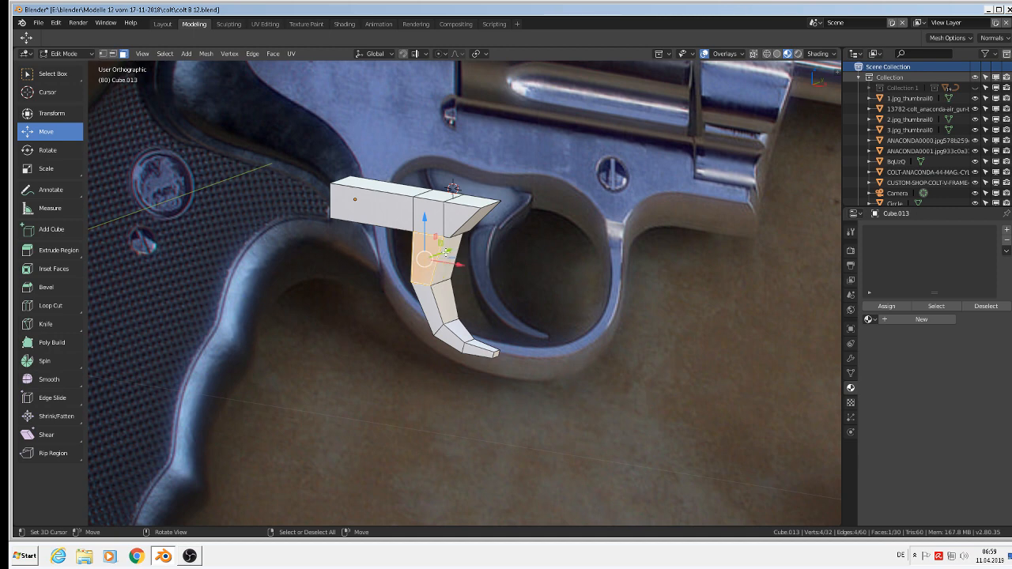
left_click(426, 296, "shift")
left_click(438, 329, "shift")
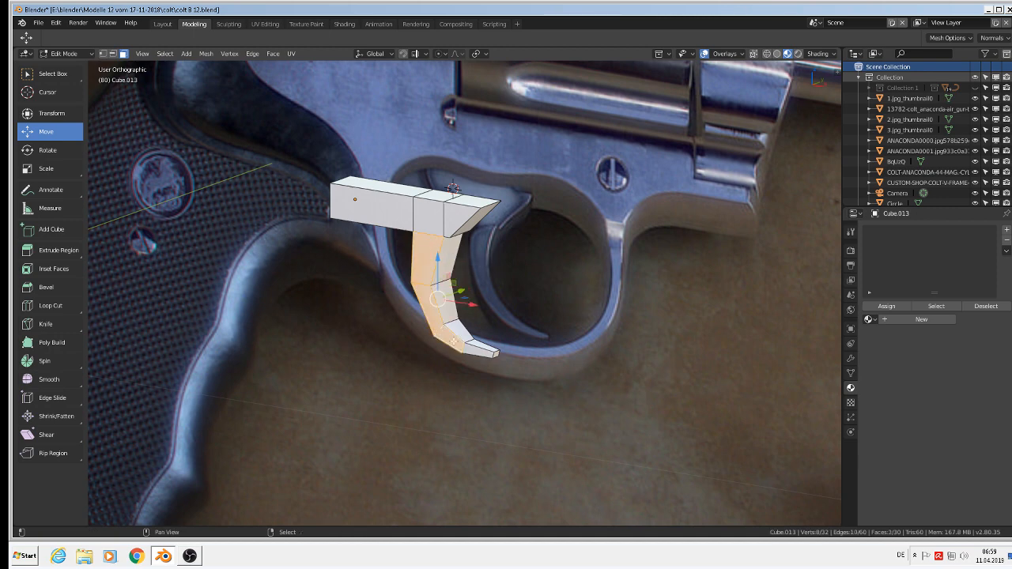
left_click(470, 349, "shift")
middle_click_drag(470, 350, 434, 344)
key("e")
right_click(434, 344)
left_click_drag(490, 303, 481, 306)
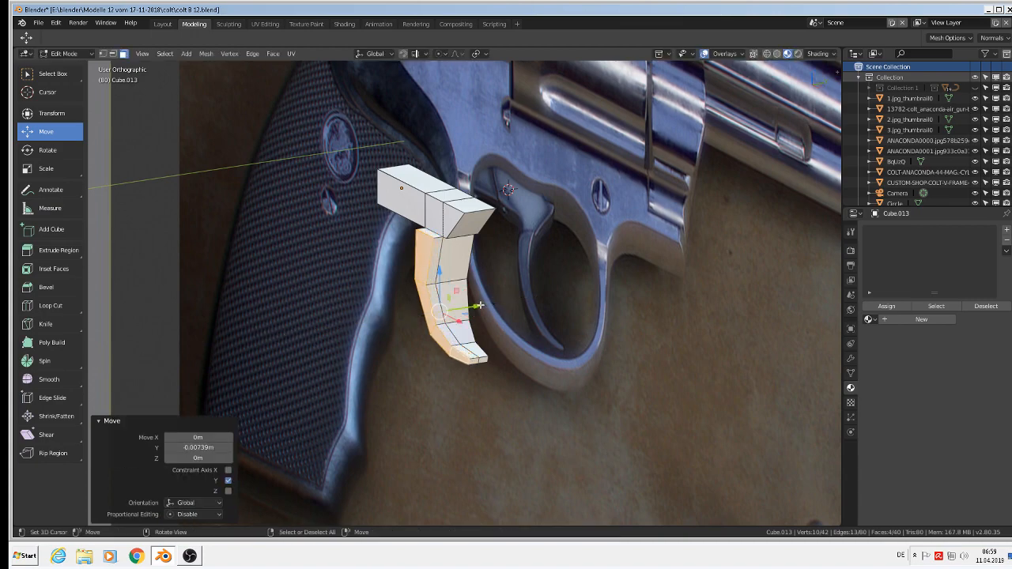
Step: Move the whole trigger object along negative Y, well clear of the reference photos
mouse_move(482, 305)
middle_mouse_down()
mouse_move(468, 314)
mouse_move(472, 306)
middle_mouse_up()
key("Tab")
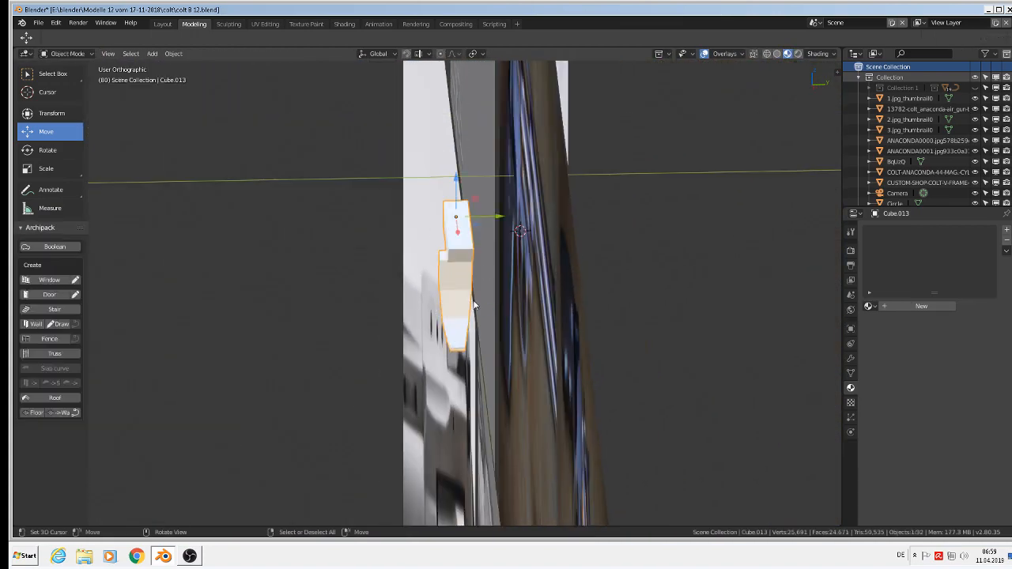
left_click_drag(495, 216, 140, 190)
middle_click_drag(140, 189, 473, 264)
scroll(472, 263, "up", 3)
Step: Extrude the four side faces on the opposite side of the trigger blade about 0.006 m along Y
key("Tab")
key("alt+a")
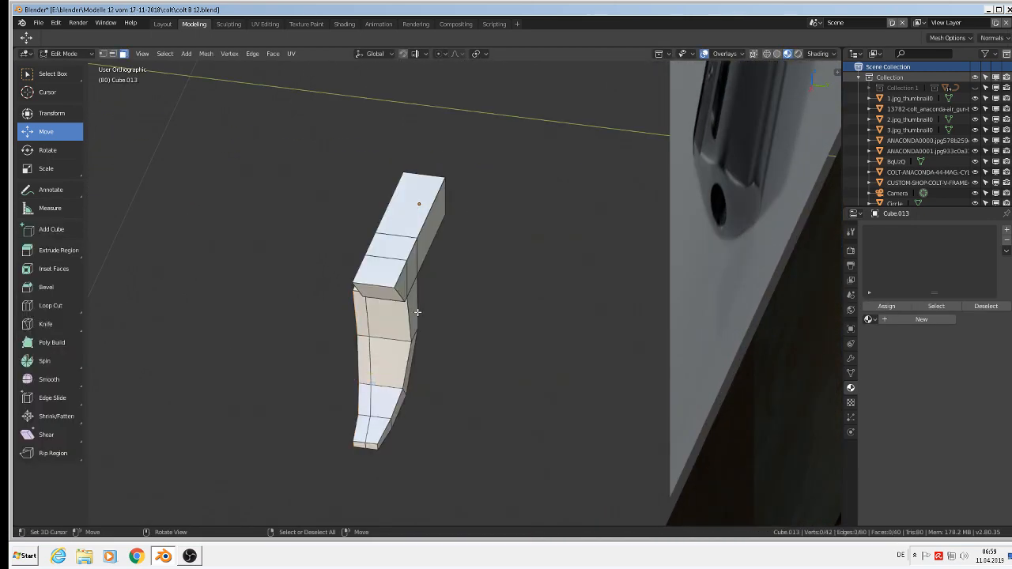
right_click(413, 316)
right_click(414, 358, "shift")
right_click(397, 405, "shift")
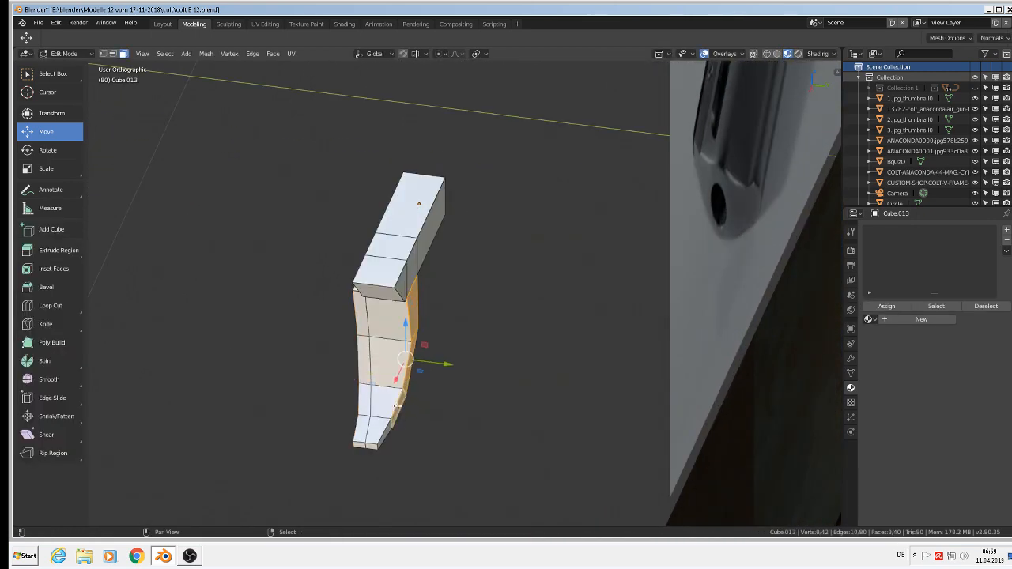
right_click(392, 425, "shift")
right_click(391, 425, "shift")
right_click(392, 425, "shift")
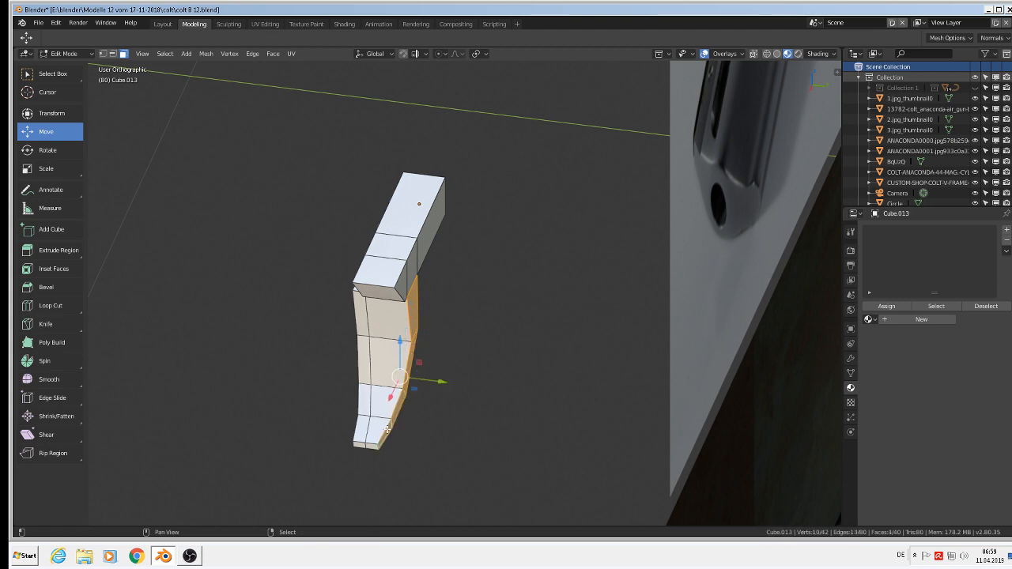
key("e")
right_click(392, 423)
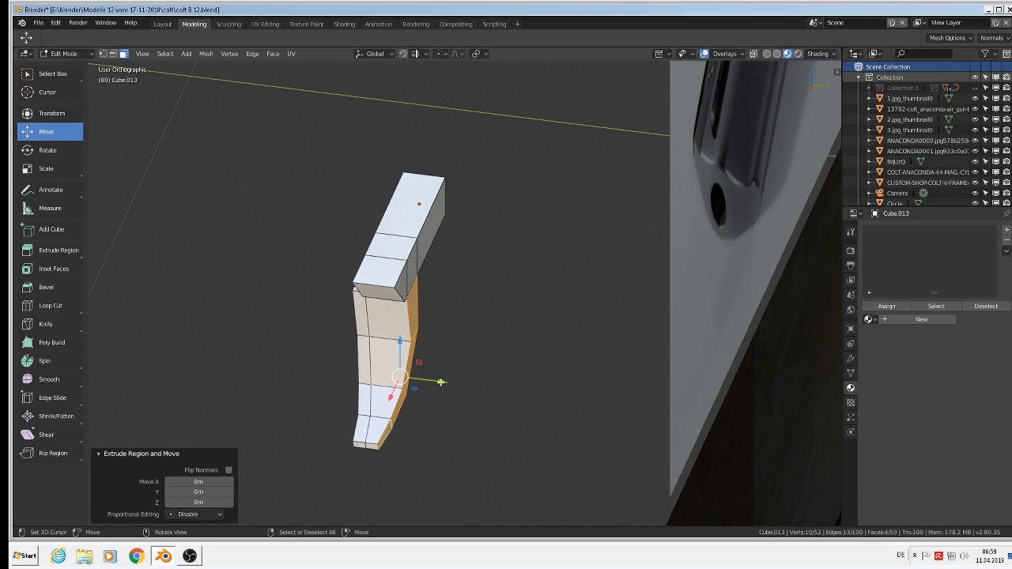
left_click_drag(440, 383, 449, 385)
Step: Select the entire trigger mesh and save the Blender file
middle_click_drag(450, 385, 555, 314)
scroll(555, 313, "down", 2)
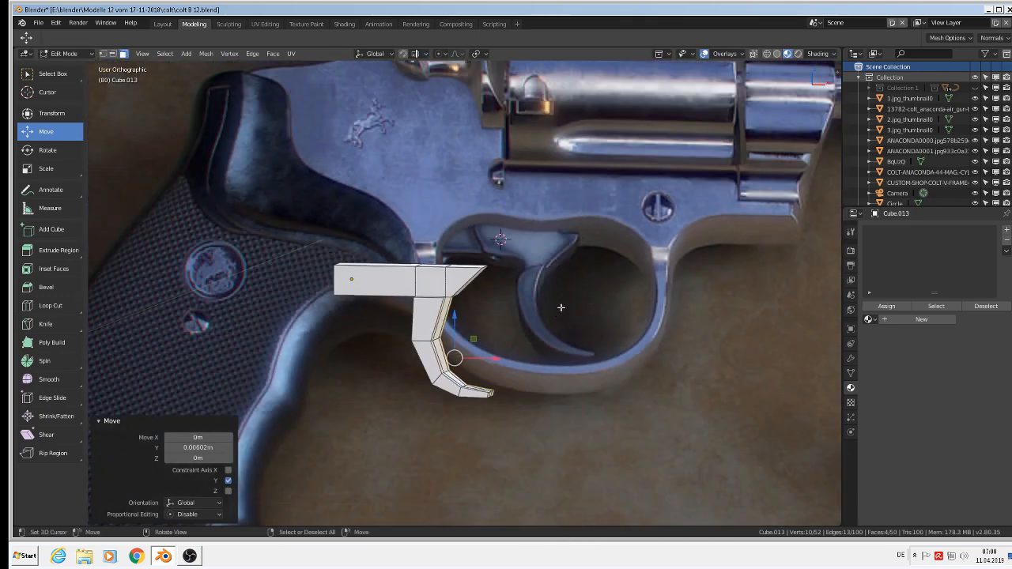
key("a")
left_click(38, 22)
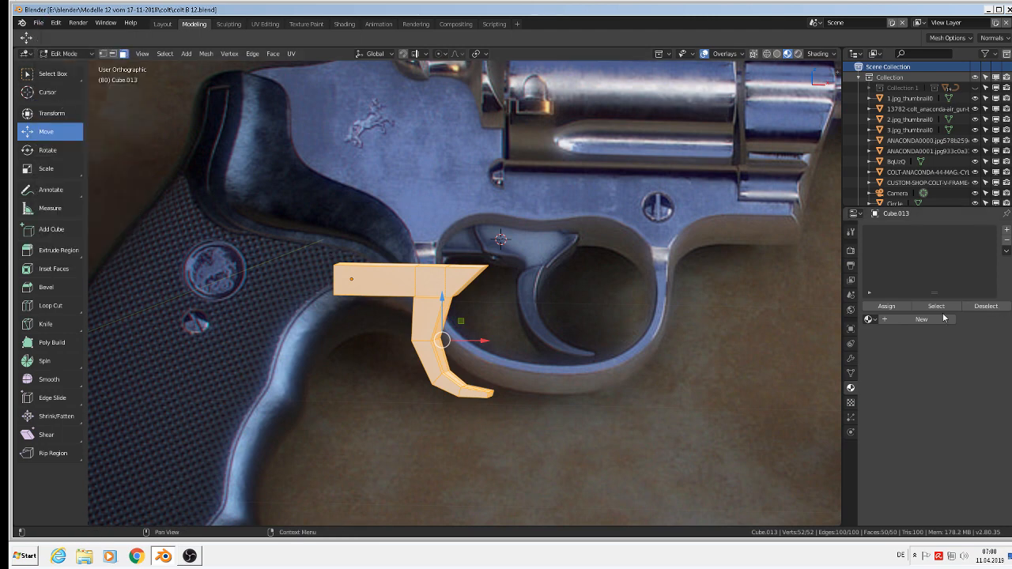
Step: Add a Subdivision Surface modifier to the trigger and set its viewport subdivisions to 2
left_click(851, 358)
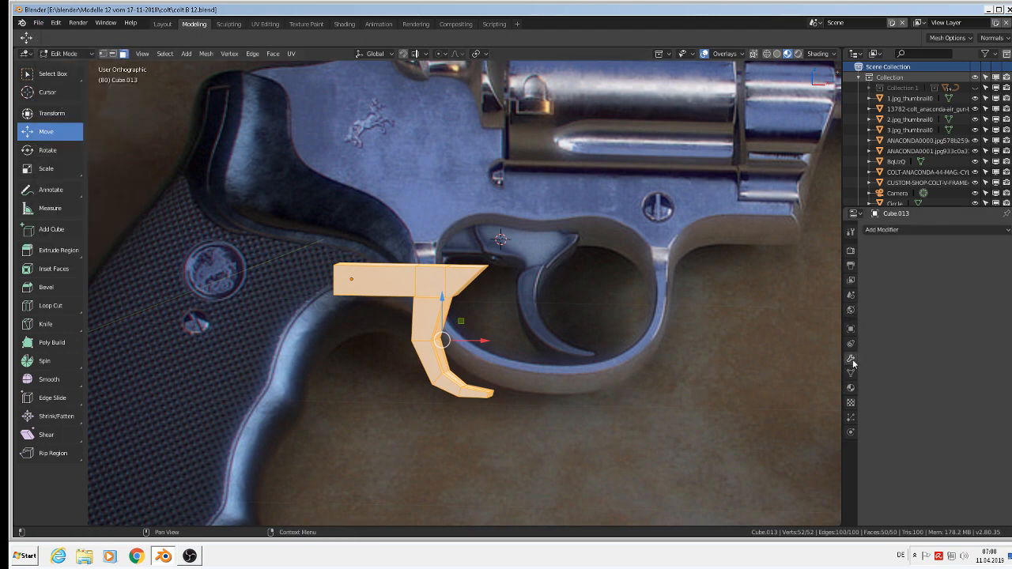
left_click(907, 229)
left_click(817, 405)
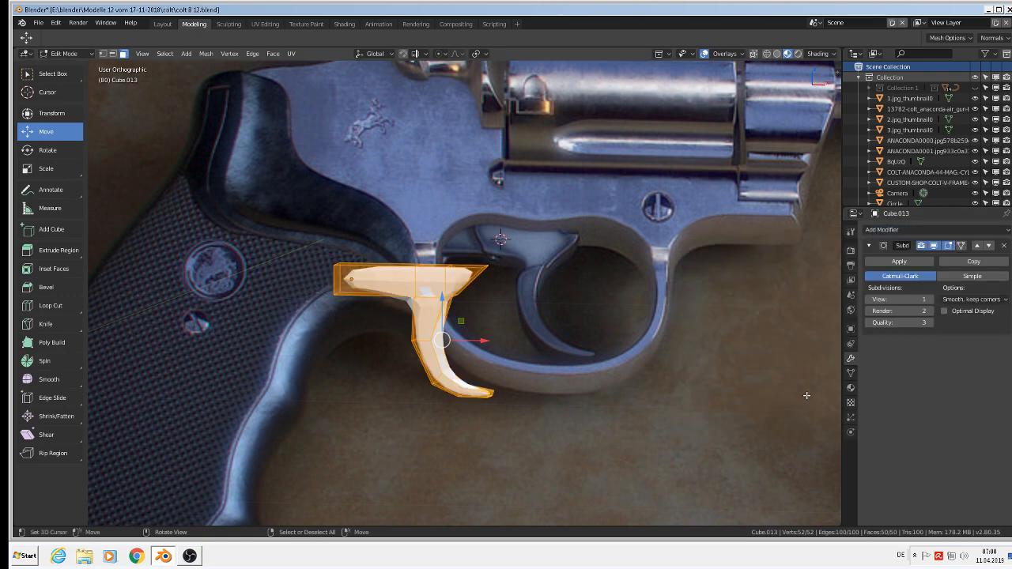
scroll(632, 333, "up", 1)
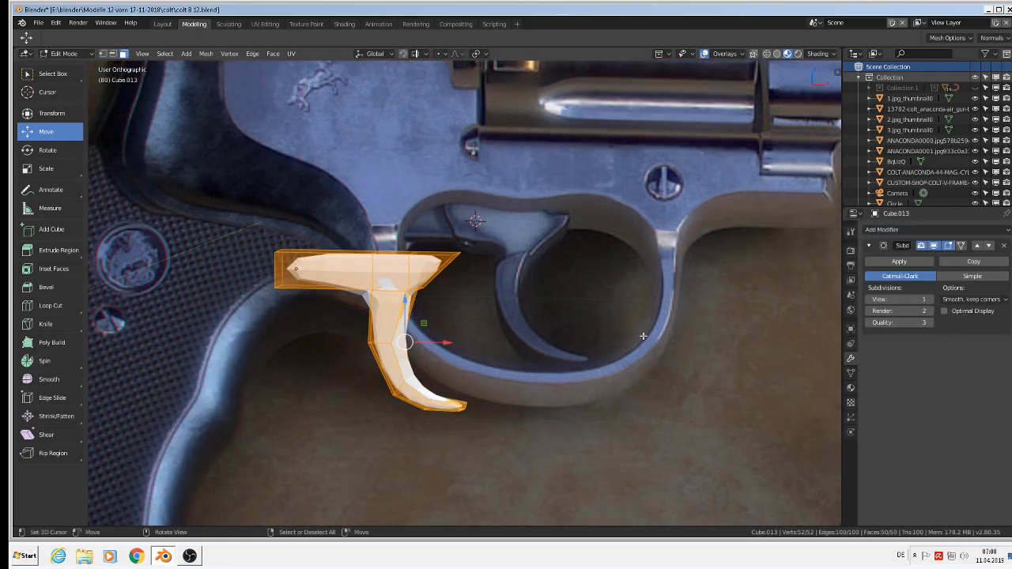
left_click(931, 300)
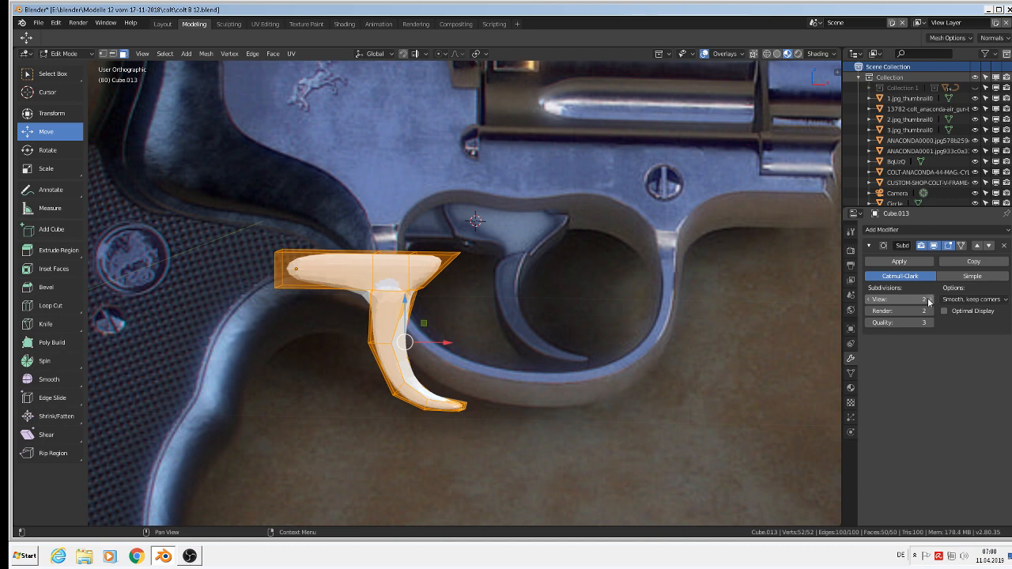
Step: Apply smooth shading to all of the trigger's faces
left_click(270, 55)
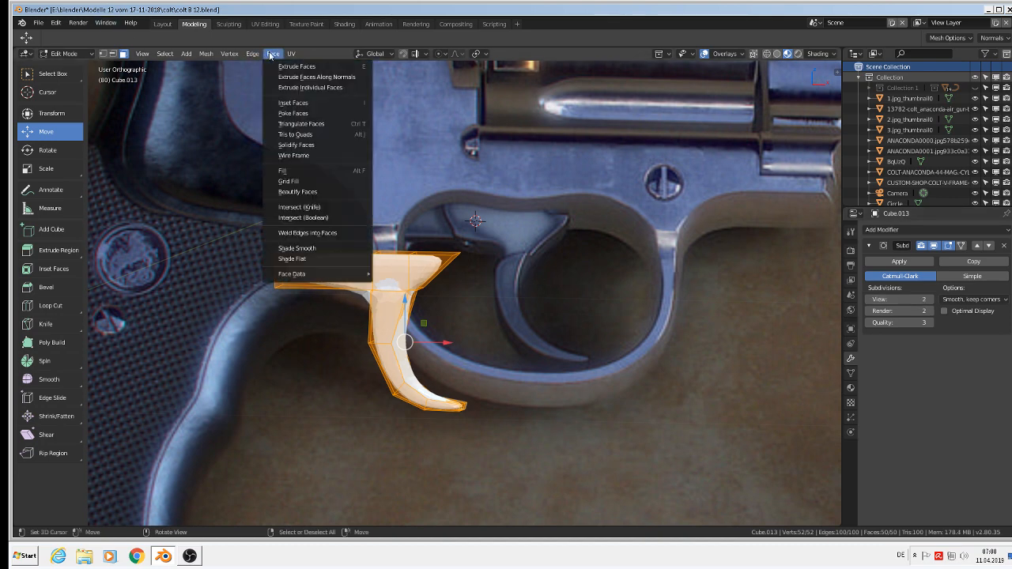
left_click(316, 249)
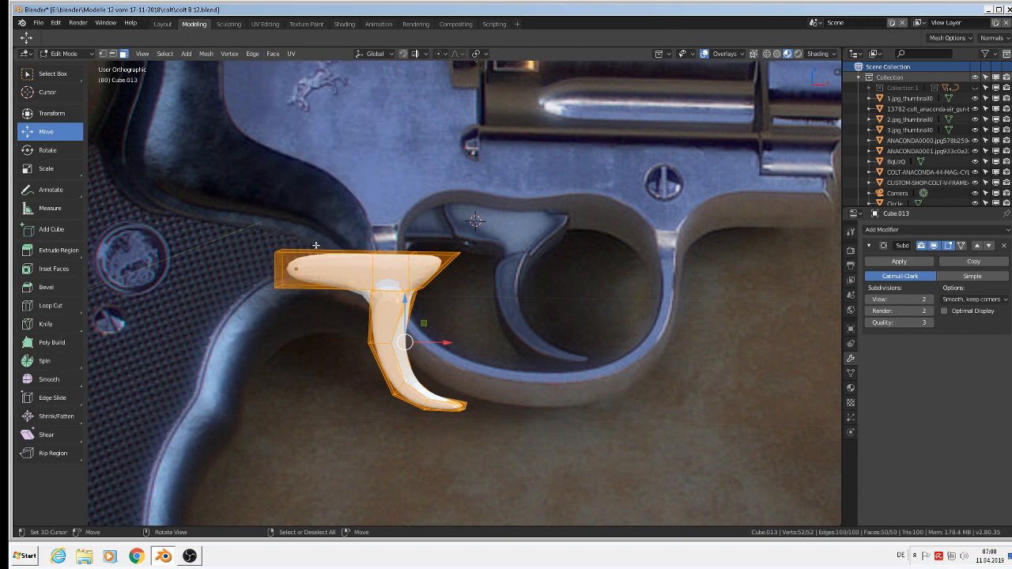
scroll(407, 248, "up", 1)
scroll(366, 263, "down", 1)
middle_click_drag(366, 266, 387, 263)
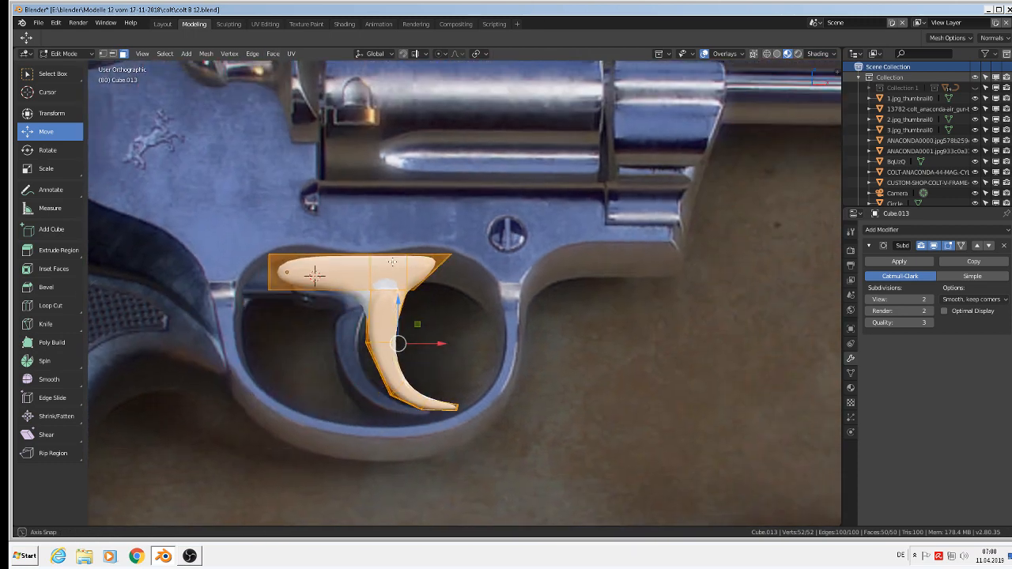
Step: Add a horizontal loop cut around the trigger's upper block and slide it close to the top edge, factor about -0.8
scroll(353, 282, "up", 1)
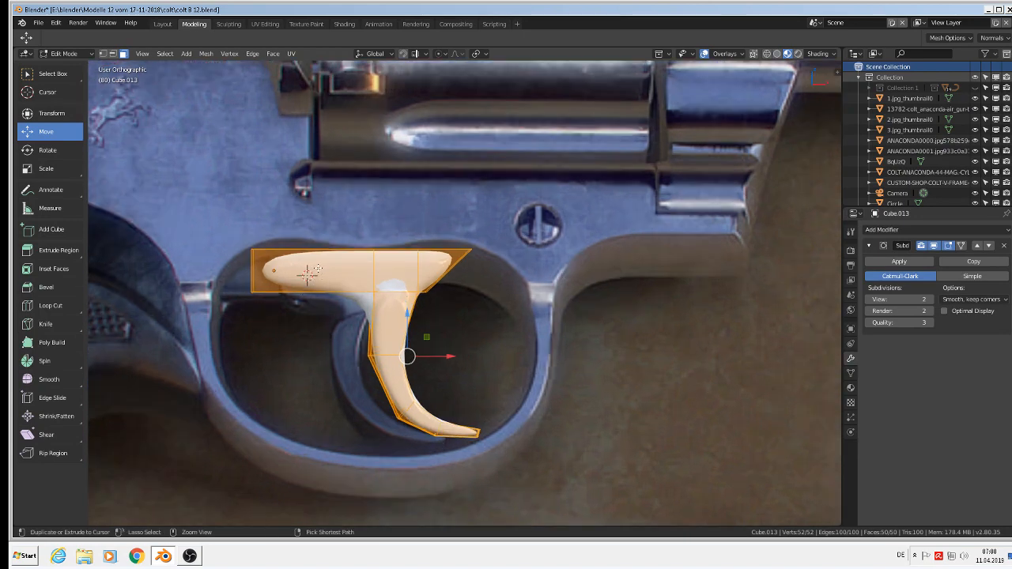
key("ctrl+r")
left_click(274, 252)
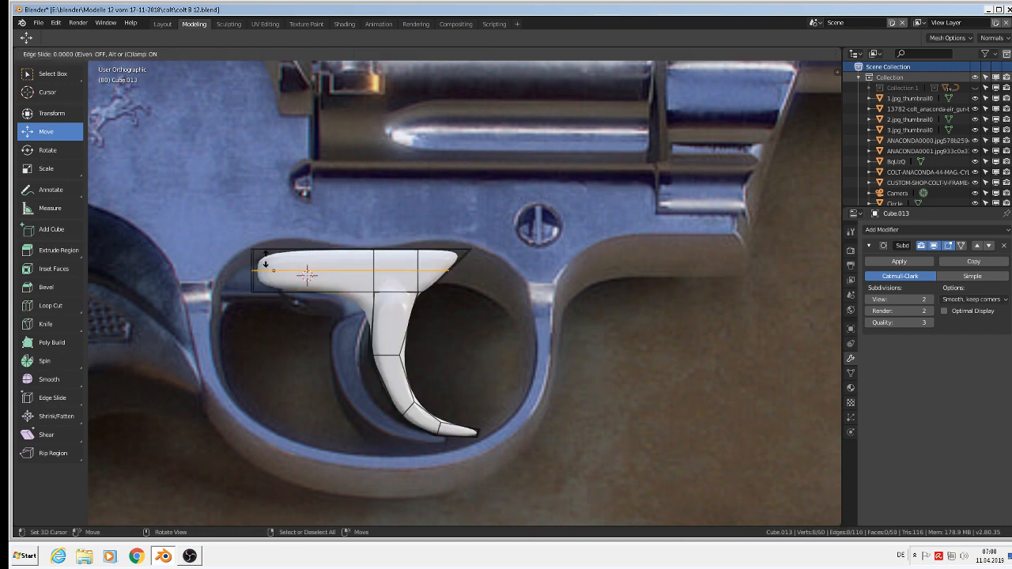
left_click(272, 245)
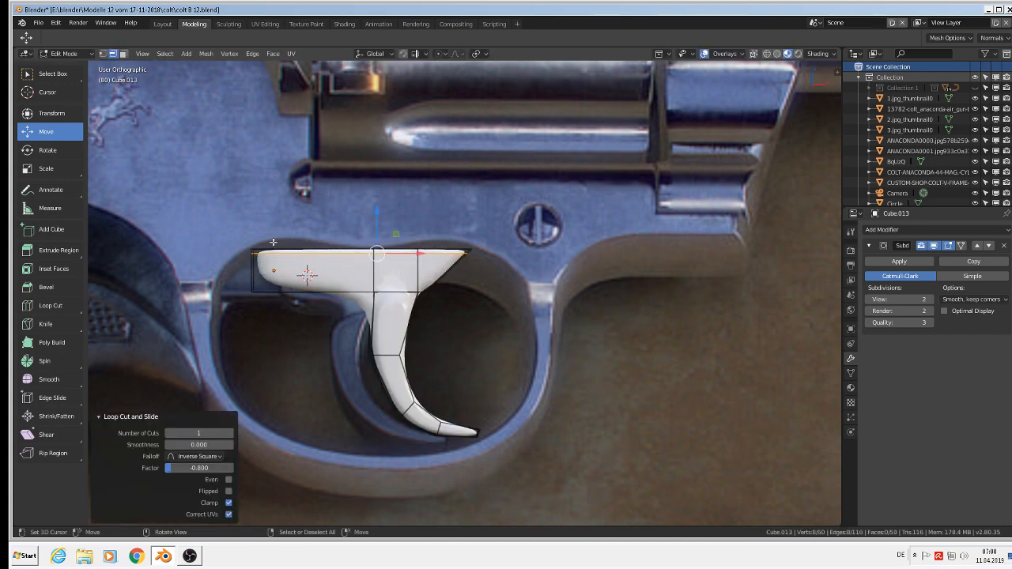
Step: Move the whole trigger object about 0.148 m along X, away from the trigger in the reference photo
scroll(292, 265, "down", 2)
key("Tab")
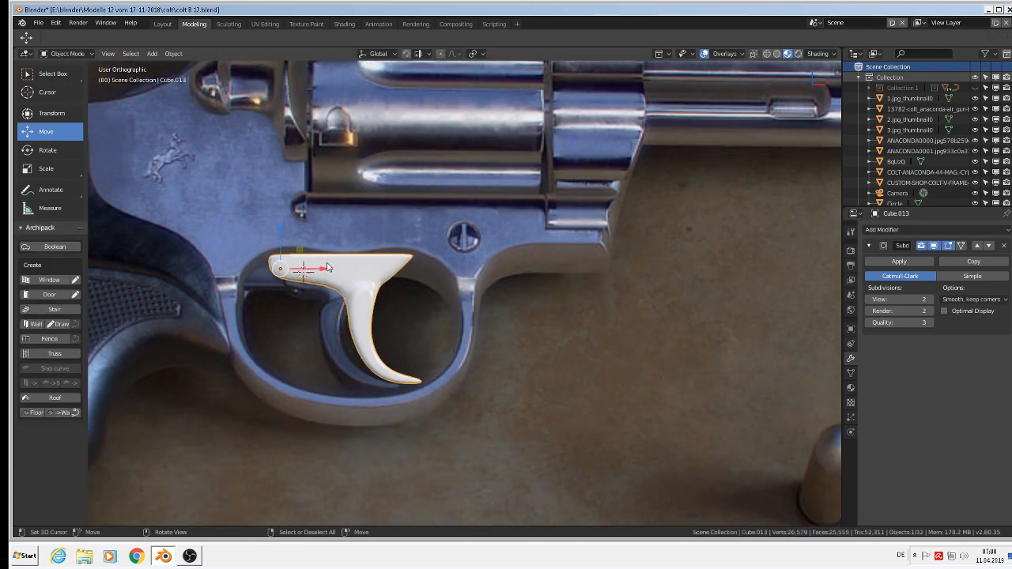
left_click_drag(328, 270, 515, 293)
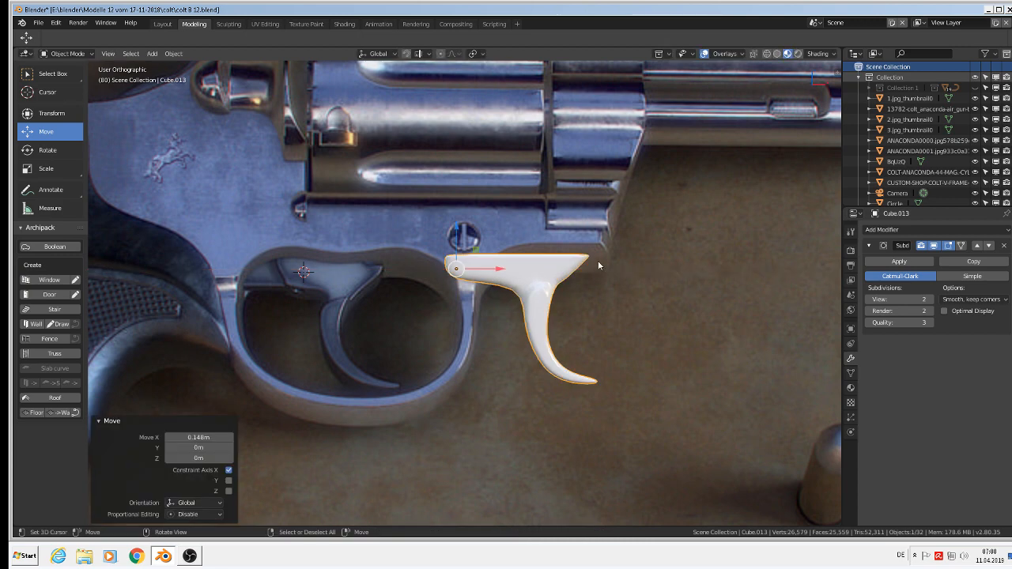
Step: Add a horizontal loop cut around the trigger's upper block near mid-height, with a slide factor of about 0.042
scroll(597, 260, "up", 2)
key("Tab")
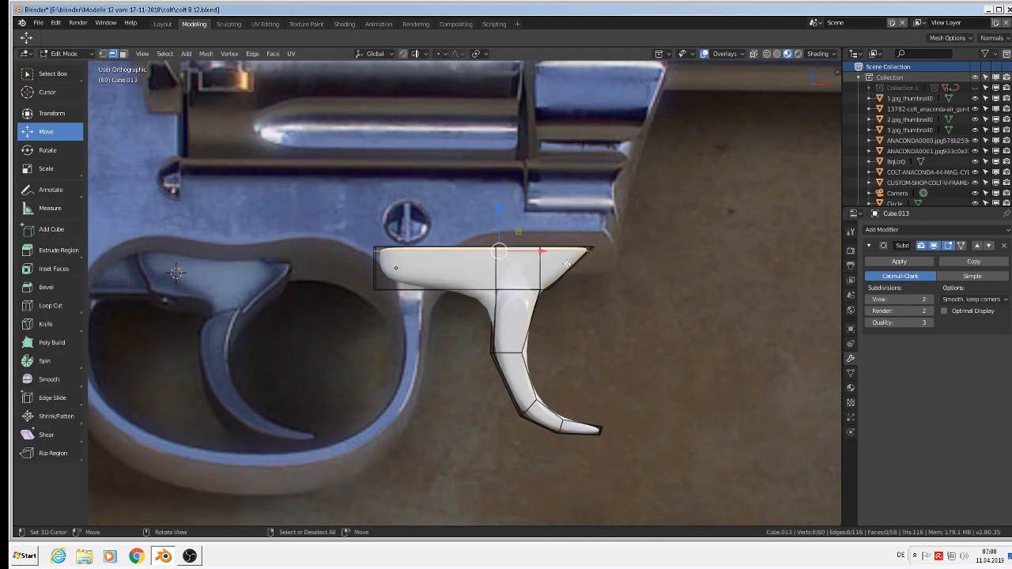
key("ctrl+r")
left_click(566, 263)
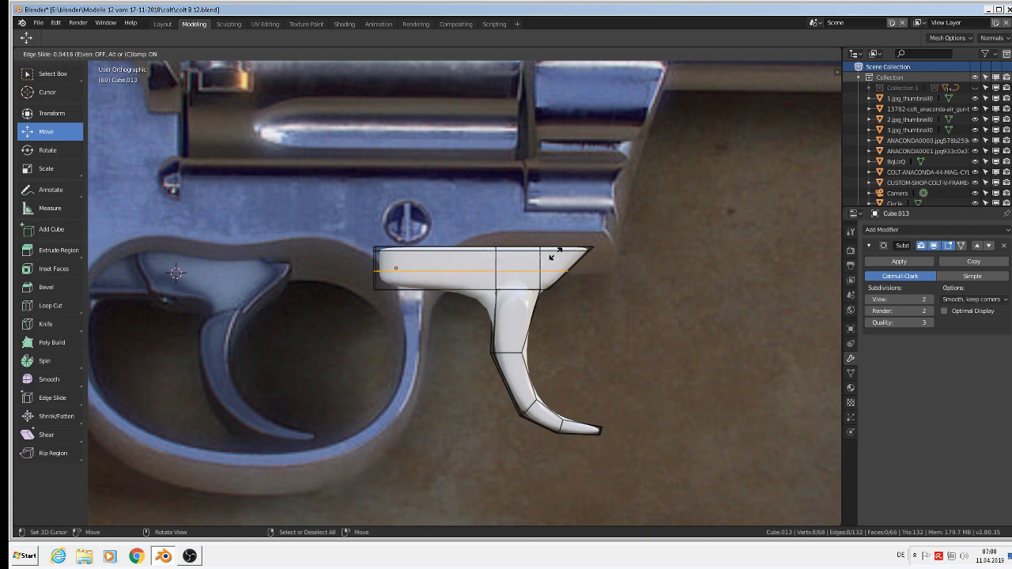
left_click(556, 253)
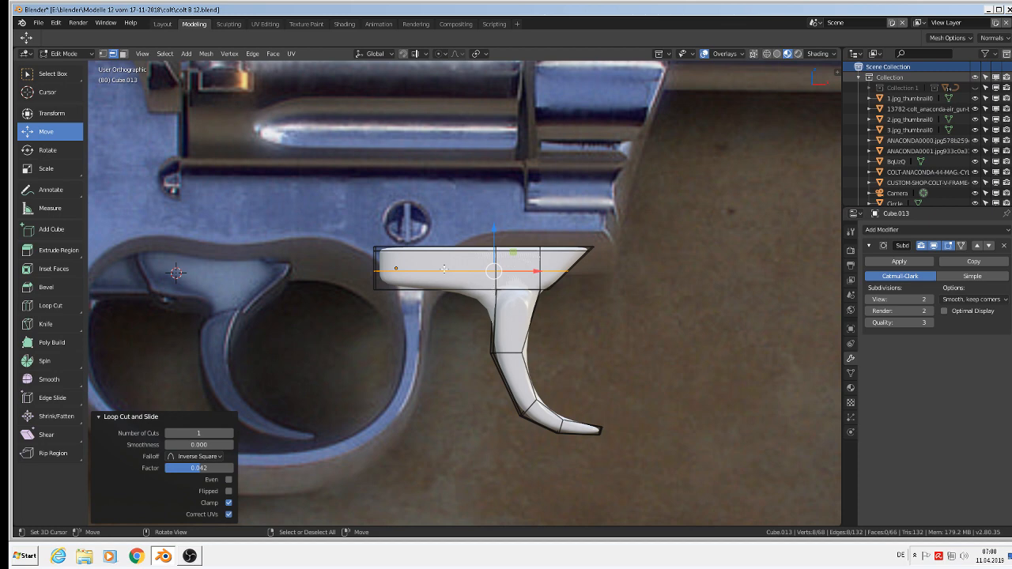
Step: Add a vertical loop cut on the upper block and slide it close to the square end, factor about 0.886
key("ctrl+r")
left_click(419, 263)
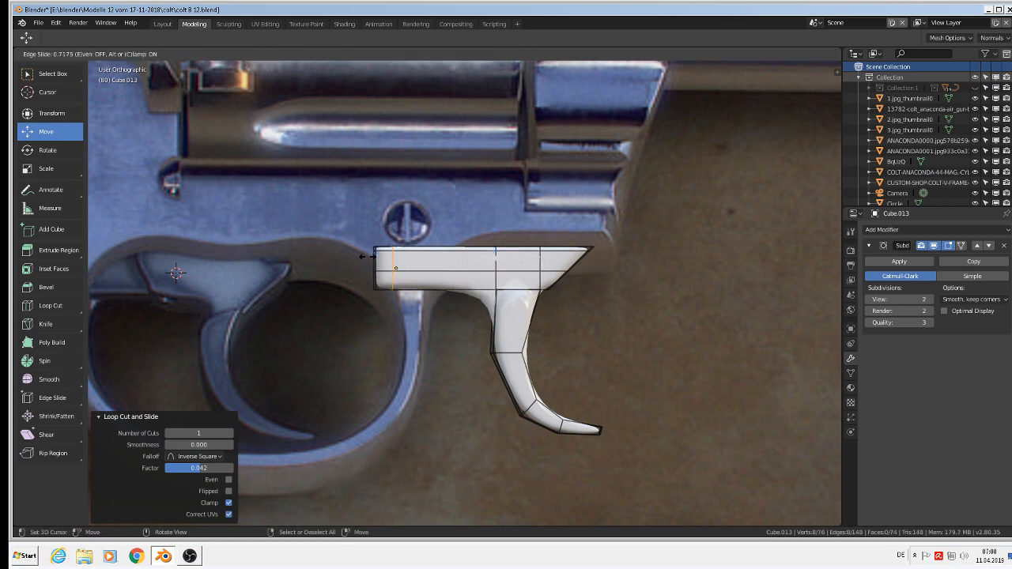
left_click(358, 254)
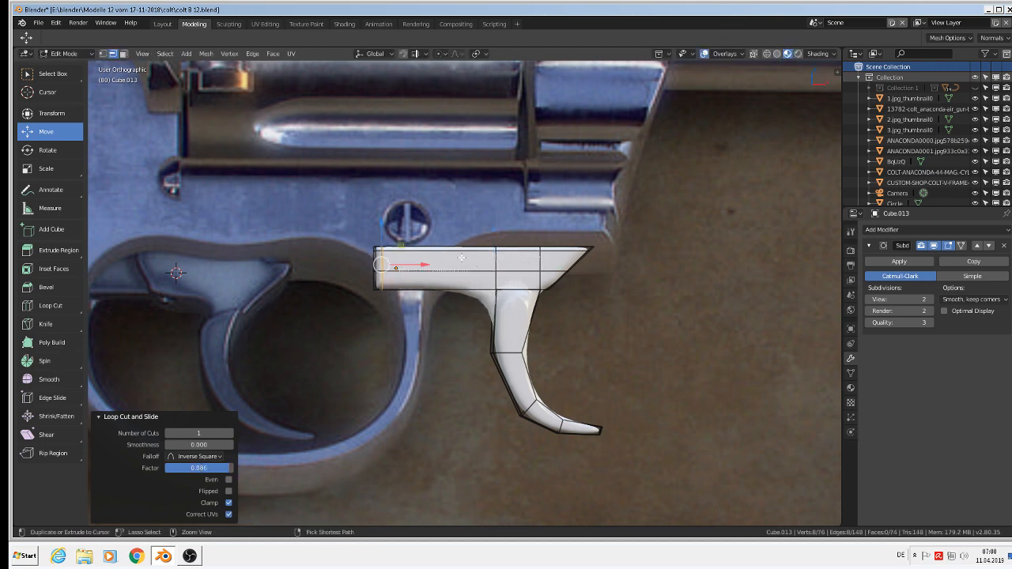
Step: Add a vertical loop cut midway between the square end and the blade, and shift it about 0.0025 m along X
key("ctrl+r")
left_click(462, 258)
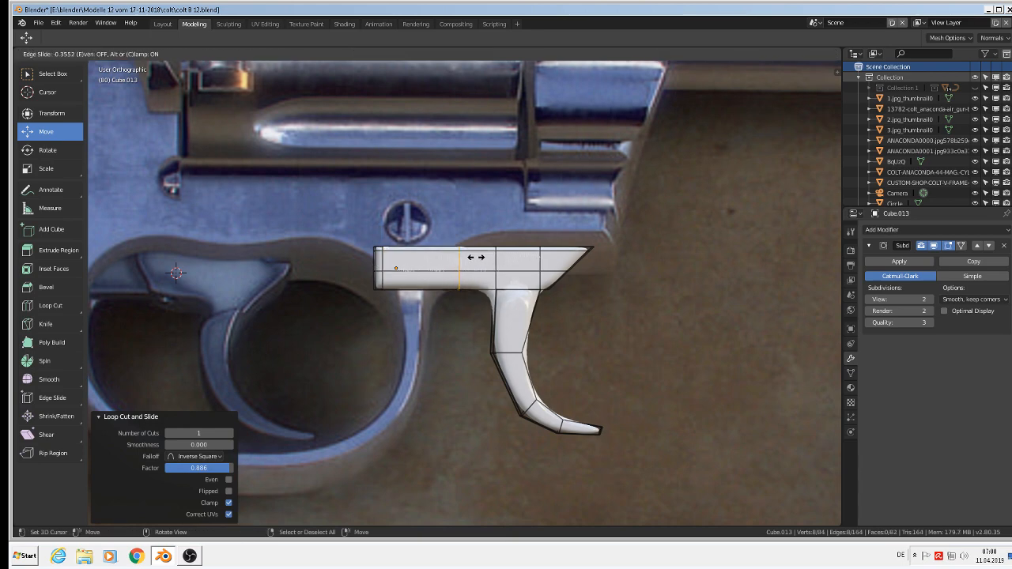
left_click(468, 256)
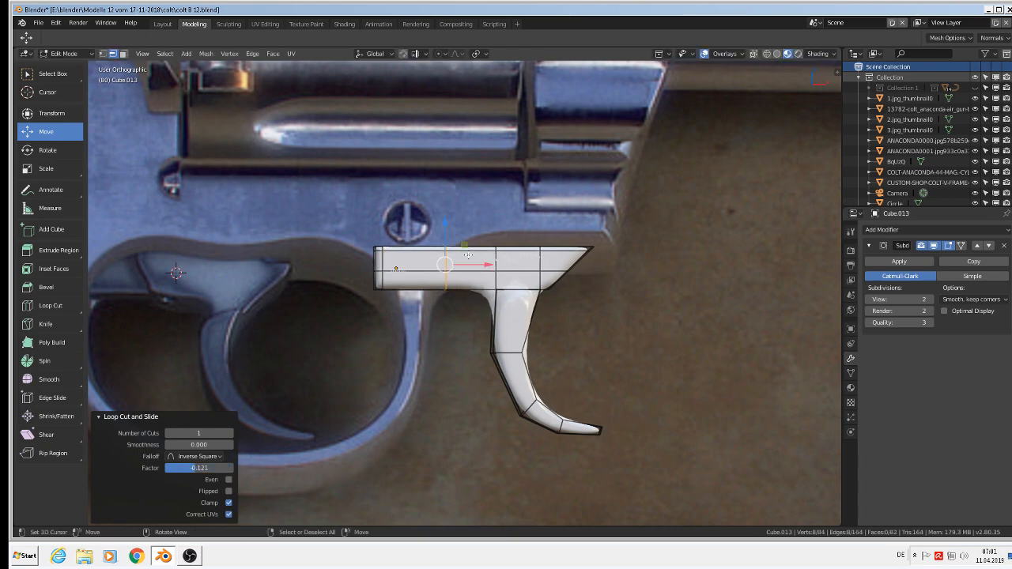
left_click_drag(487, 265, 491, 265)
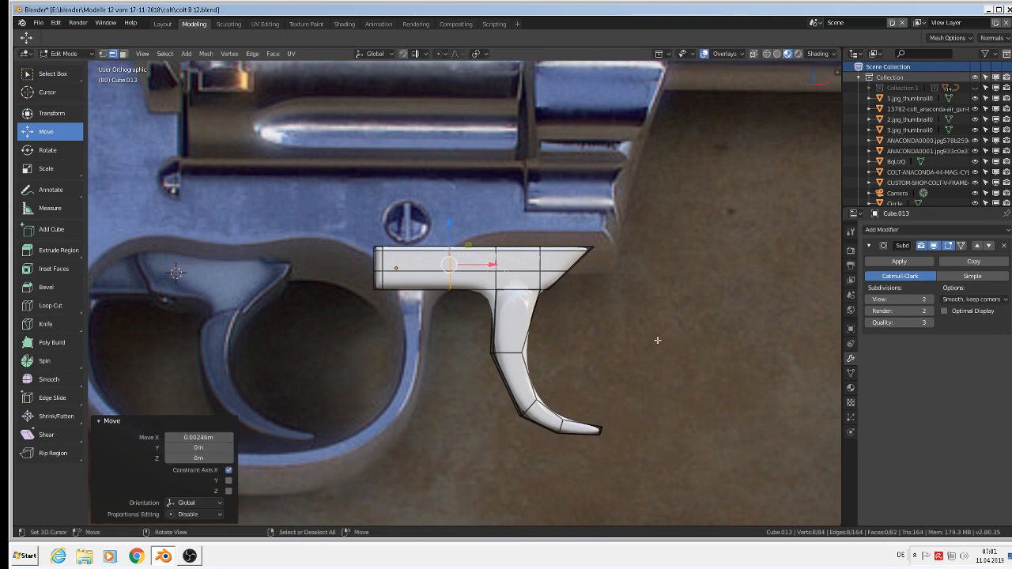
Step: Add a loop cut across the upper section of the trigger blade with a slide factor of about 0.027
key("ctrl+r")
left_click(521, 328)
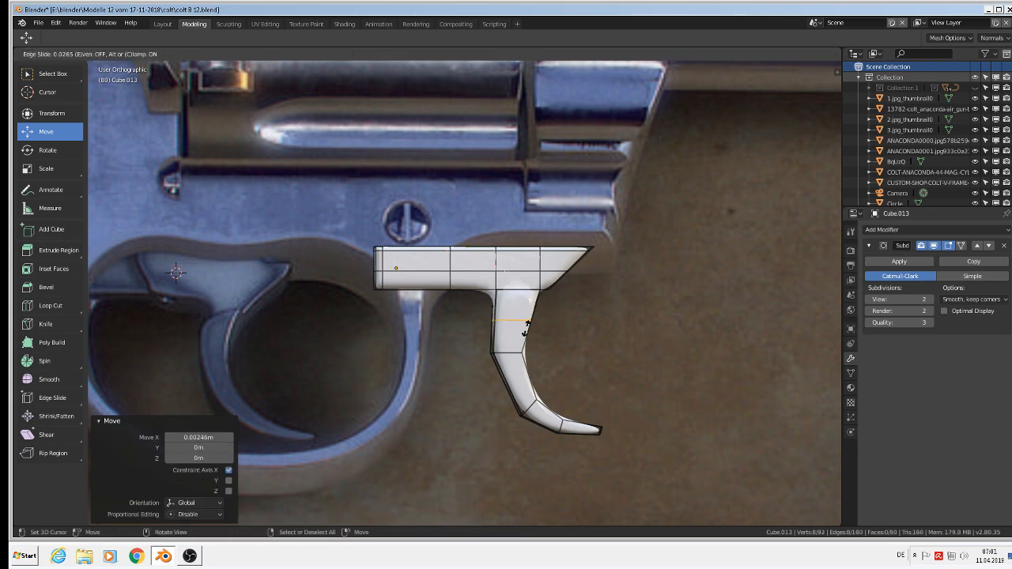
left_click(525, 326)
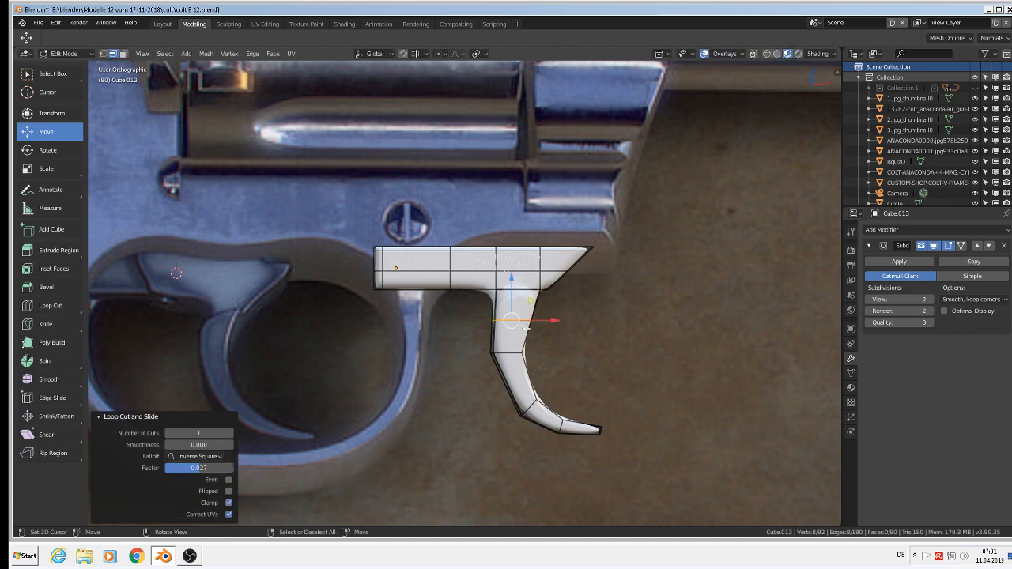
key("Tab")
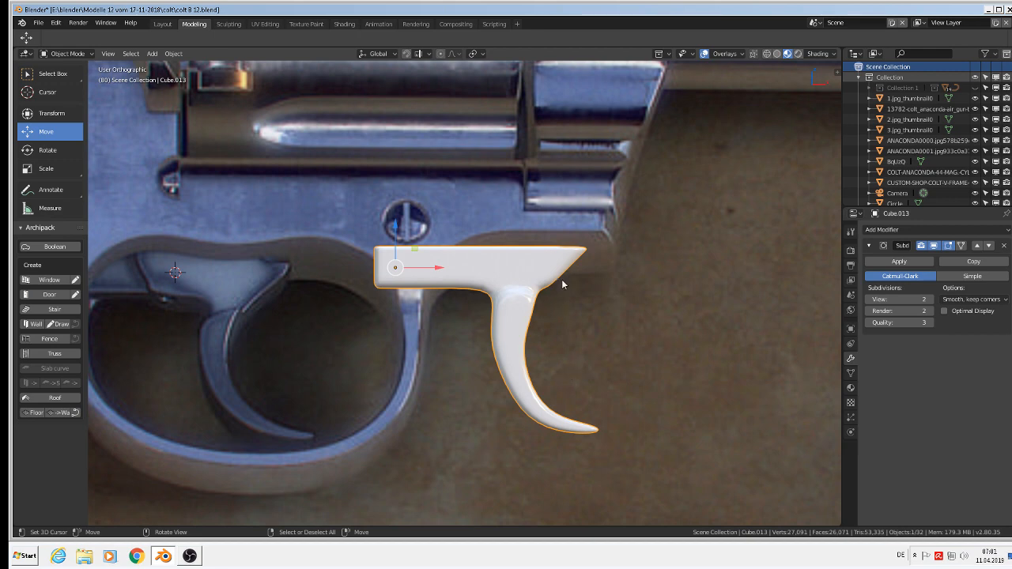
Step: Turn on X-ray display in Edit Mode and switch to vertex selection for the trigger mesh
key("Tab")
scroll(571, 296, "up", 3)
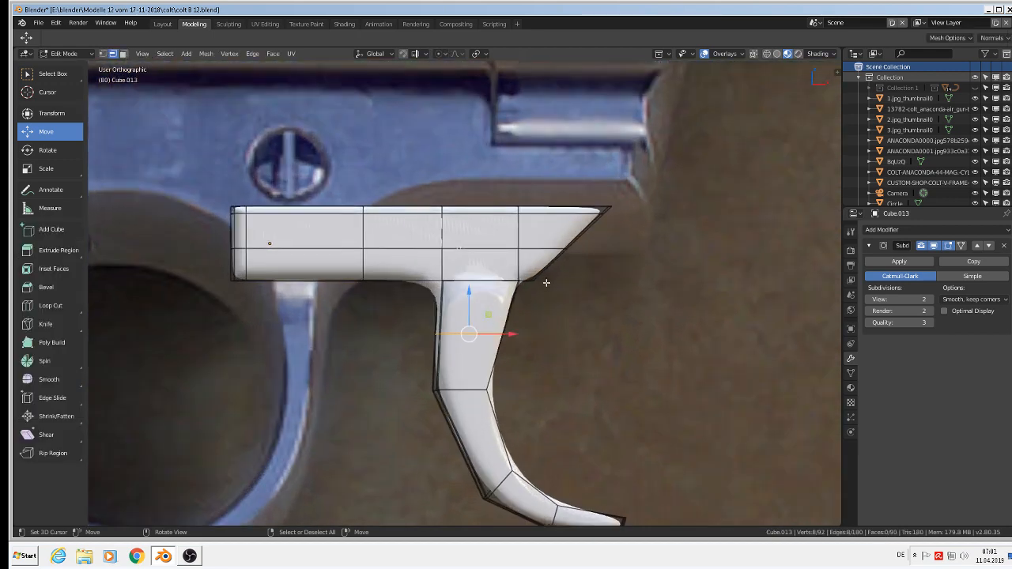
scroll(547, 283, "down", 1)
left_click(754, 54)
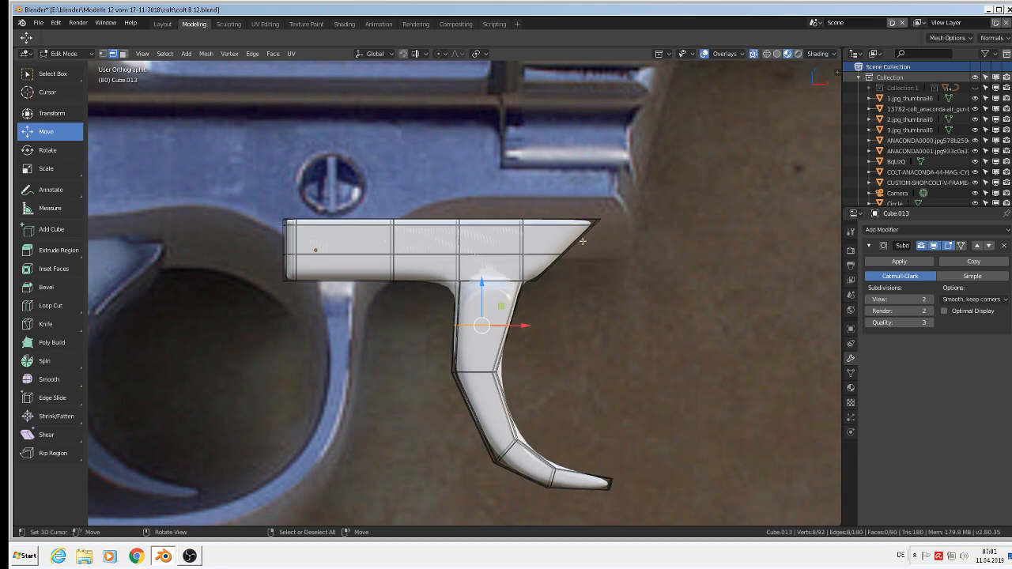
left_click(104, 53)
Step: Move the mid-height vertices on the upper block's slanted end about 0.0034 m along negative X
key("a")
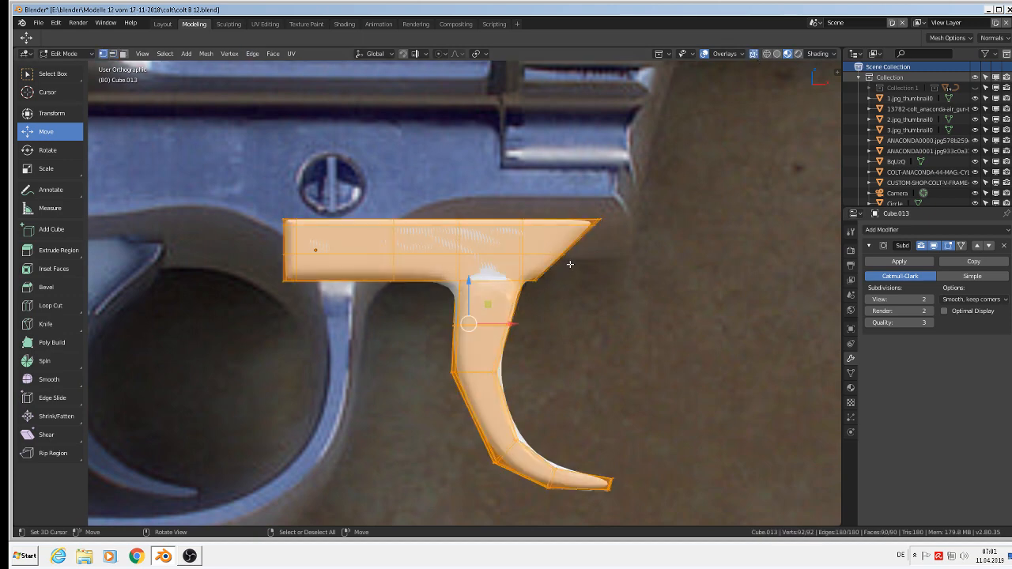
key("alt+a")
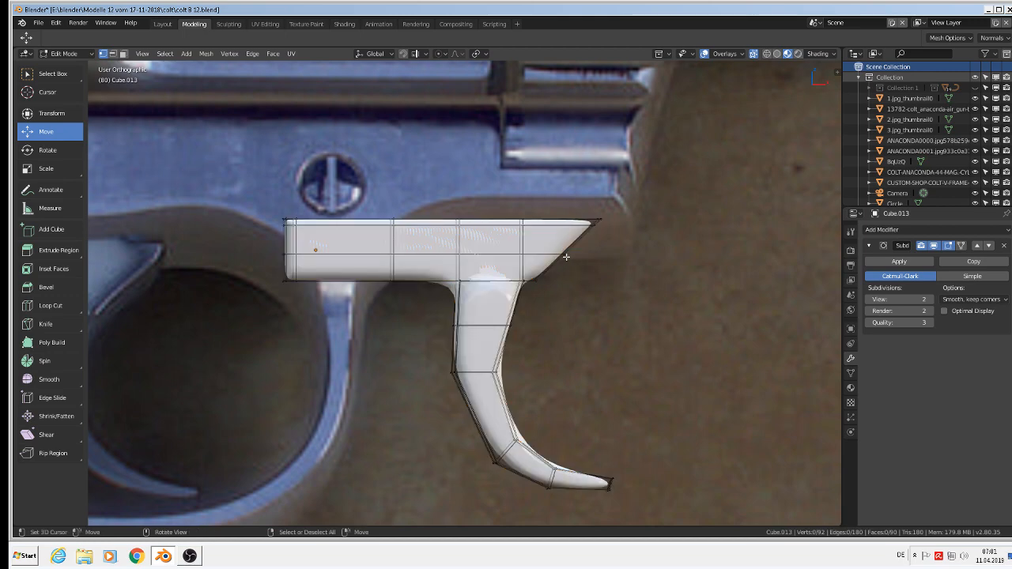
key("c")
left_click(567, 257)
right_click(589, 259)
key("g")
key("x")
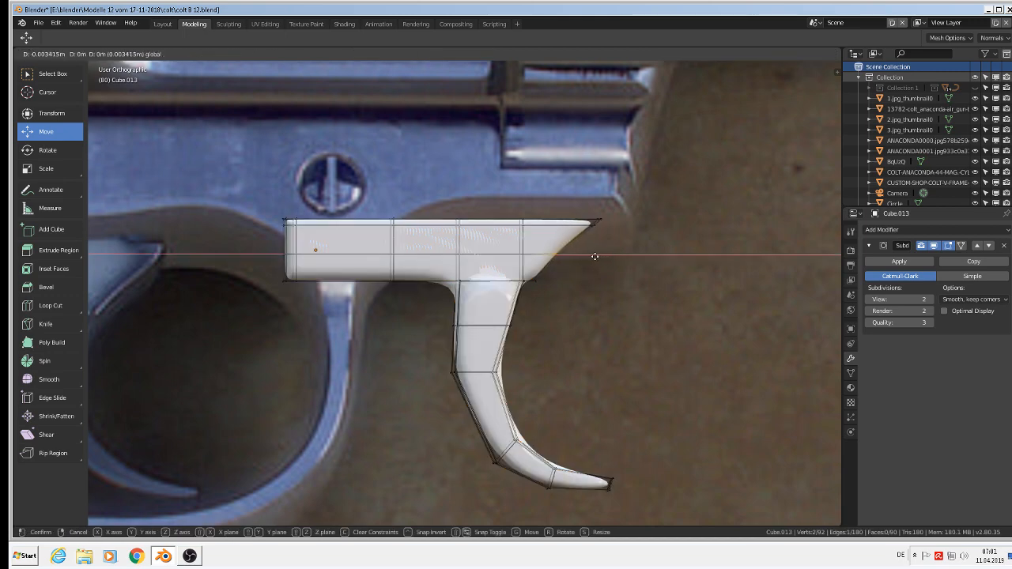
left_click(594, 256)
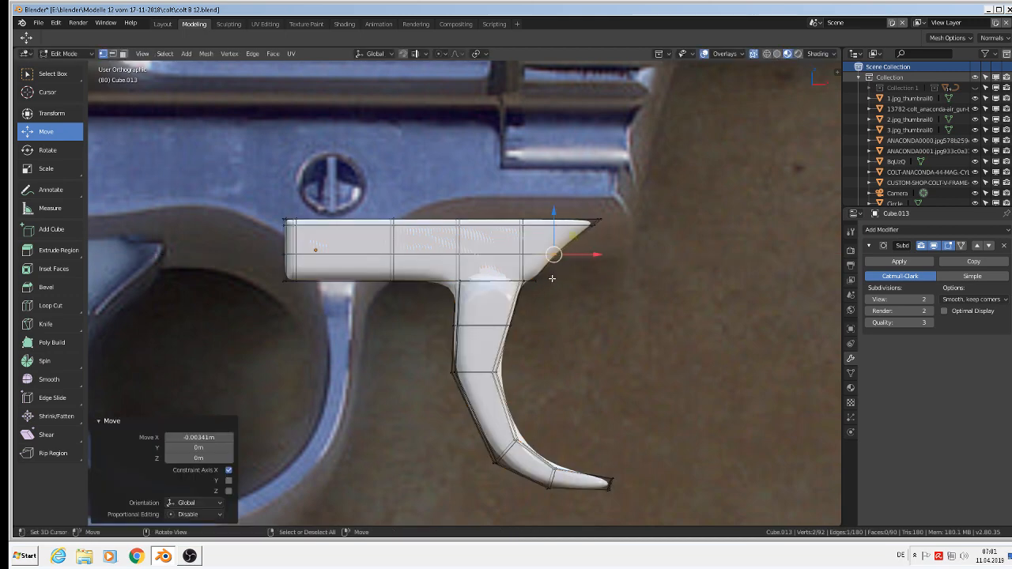
Step: Move the lowest vertices of the upper block's slanted end about 0.0028 m along negative X and clear the selection
key("a")
key("alt+a")
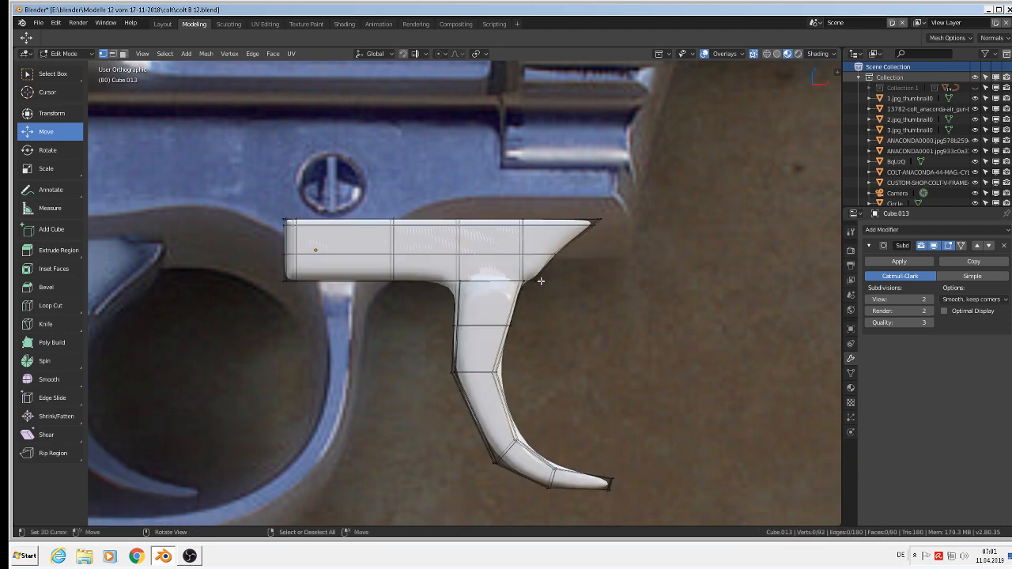
key("c")
left_click(540, 282)
key("Escape")
key("g")
key("x")
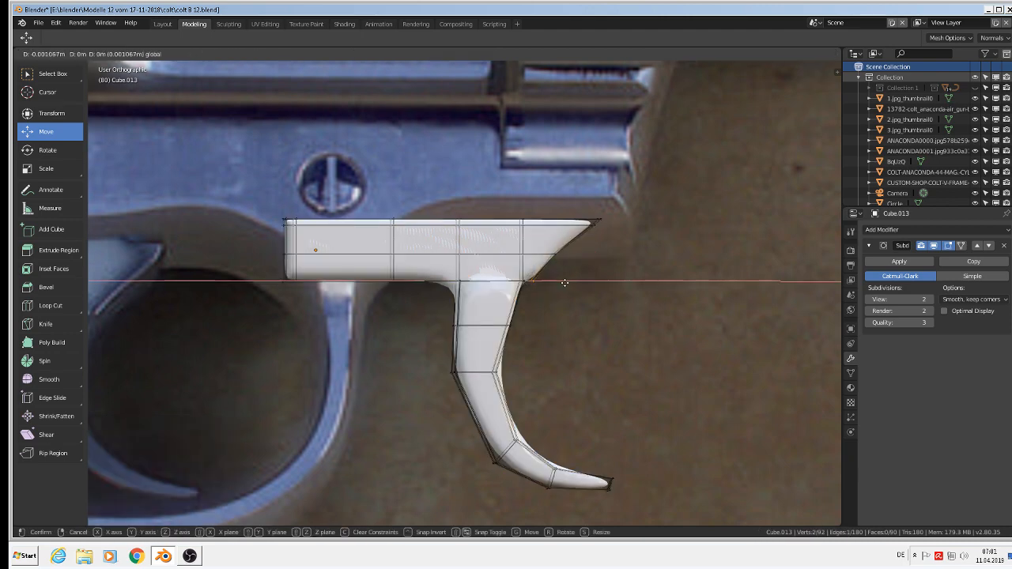
left_click(561, 282)
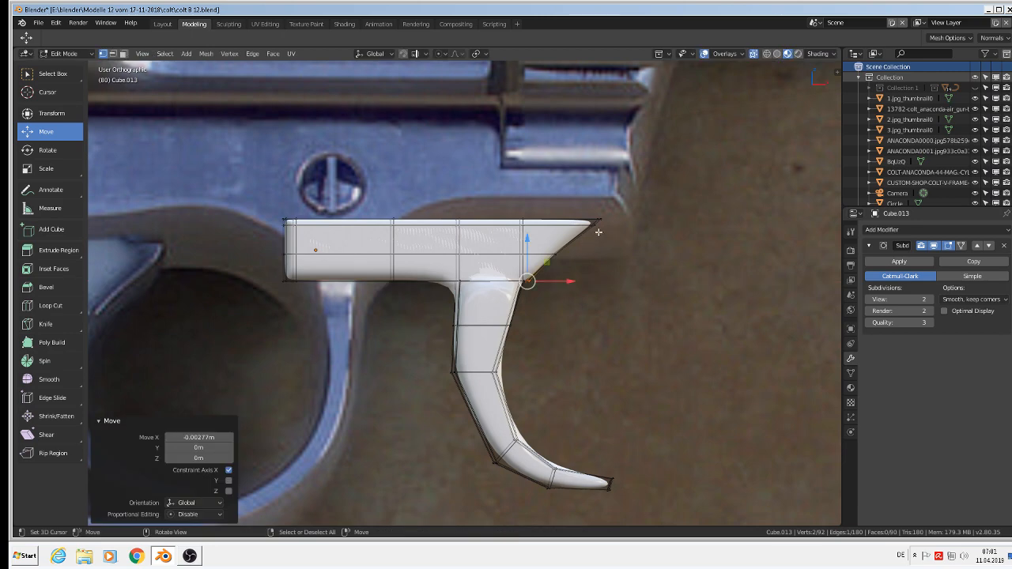
key("a")
key("alt+a")
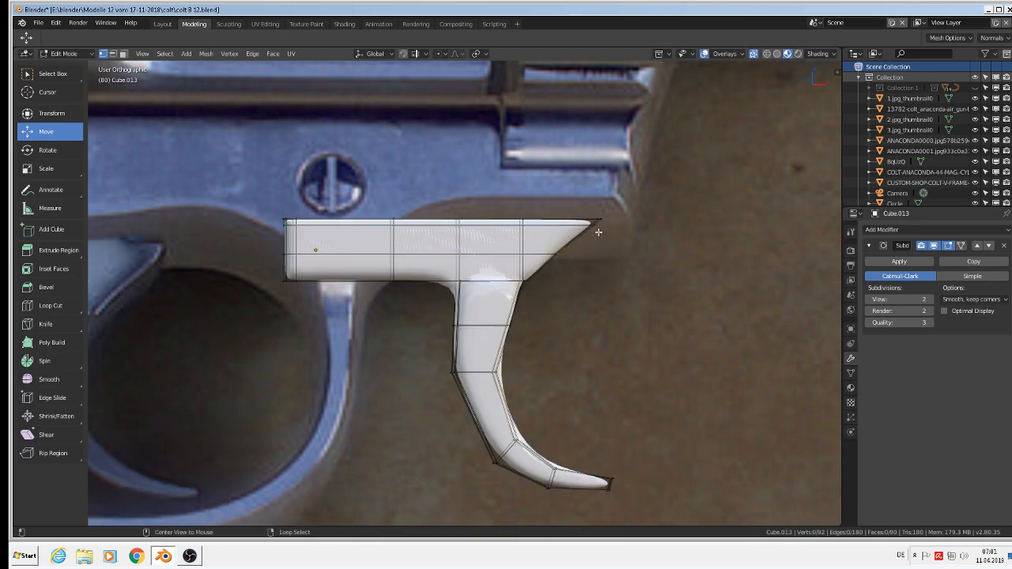
Step: Lower the under-edge vertices at the upper block's pointed tip about 0.0064 m along Z and add a loop cut near the block's top edge
left_click(593, 227)
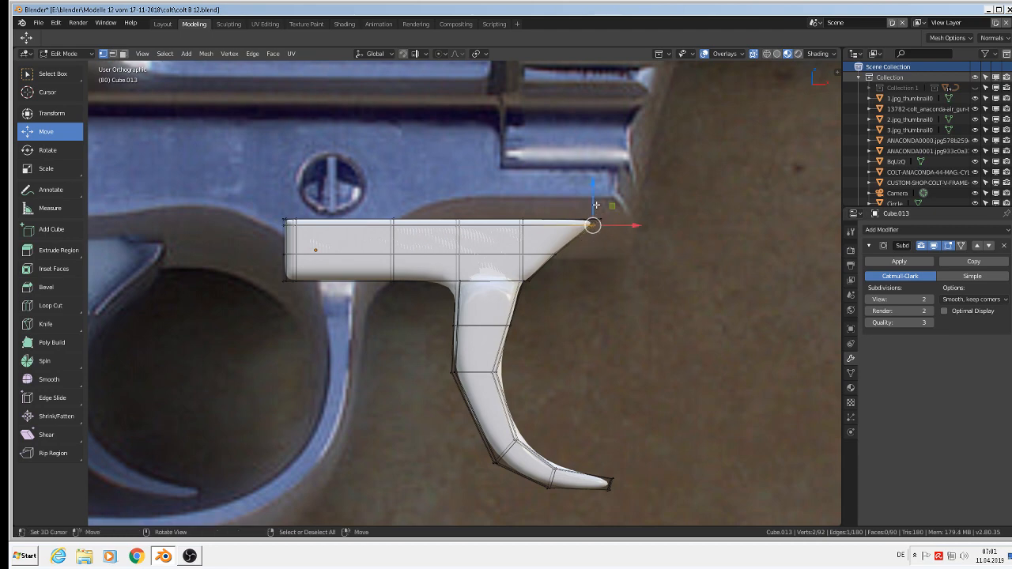
left_click_drag(594, 205, 593, 221)
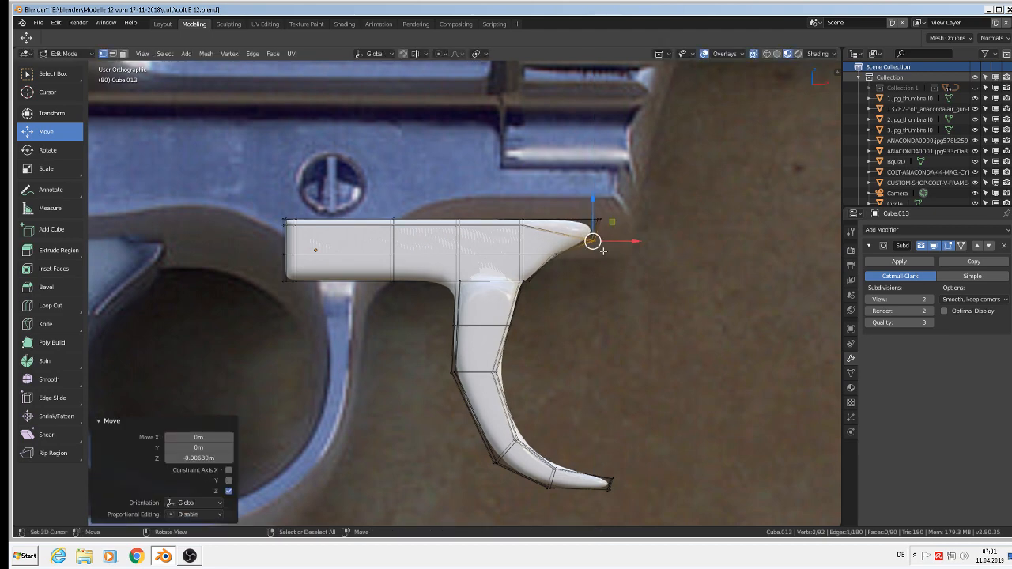
key("ctrl+r")
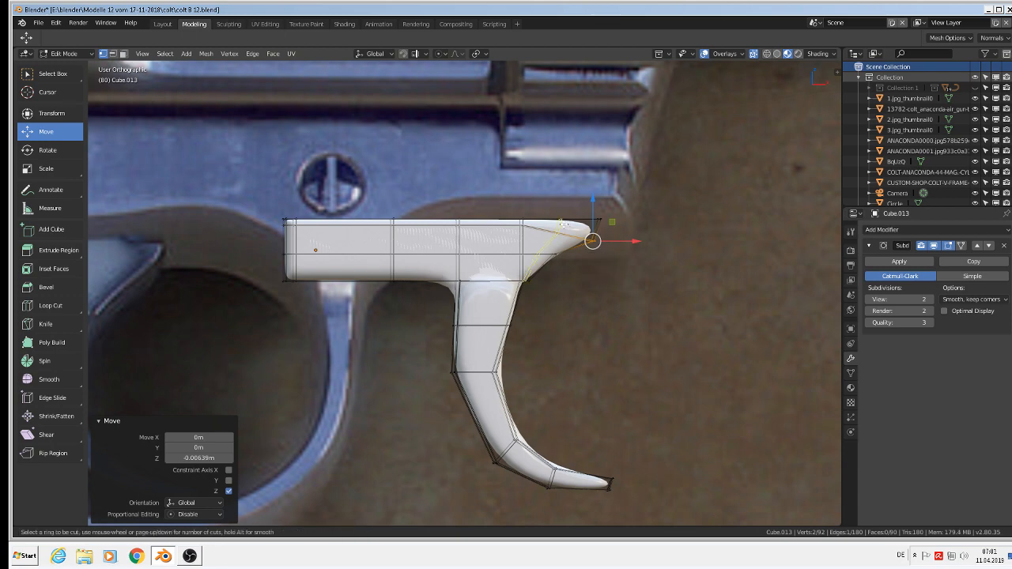
left_click(594, 230)
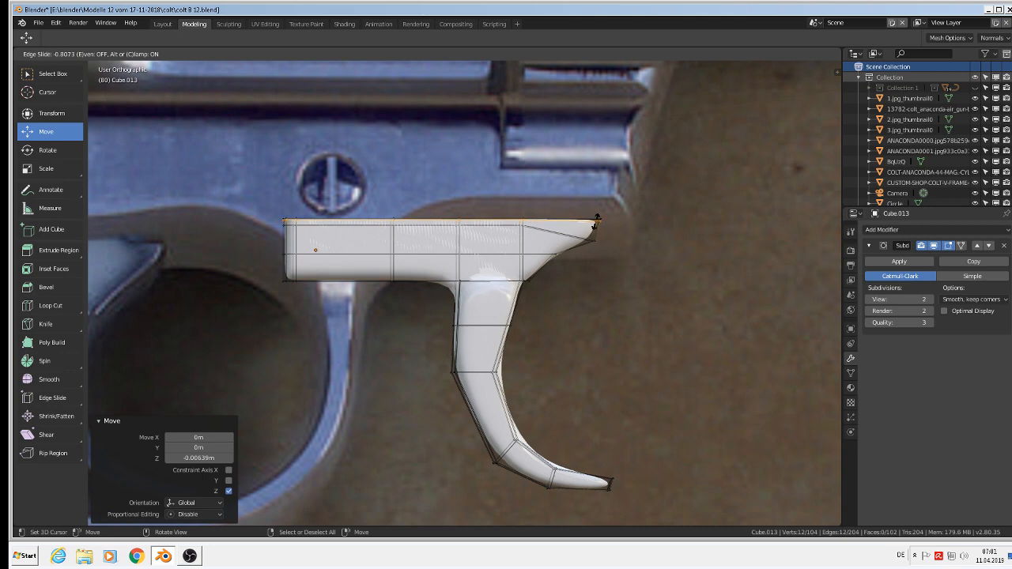
left_click(595, 223)
scroll(593, 273, "down", 3)
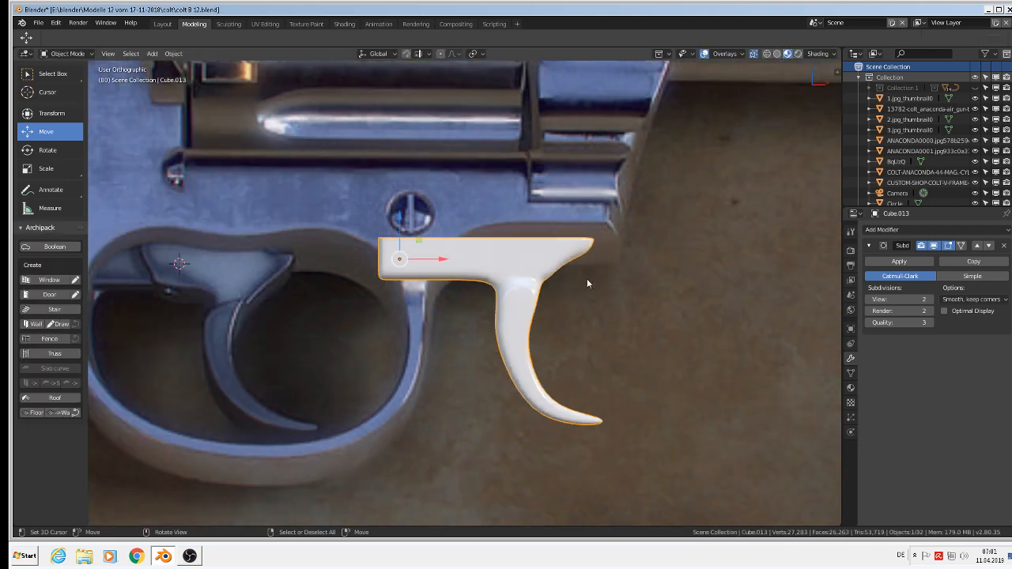
Step: Move the mid-height vertices on the upper block's slanted end slightly along negative X and return to Object Mode
scroll(579, 275, "up", 3)
scroll(570, 269, "up", 2)
key("a")
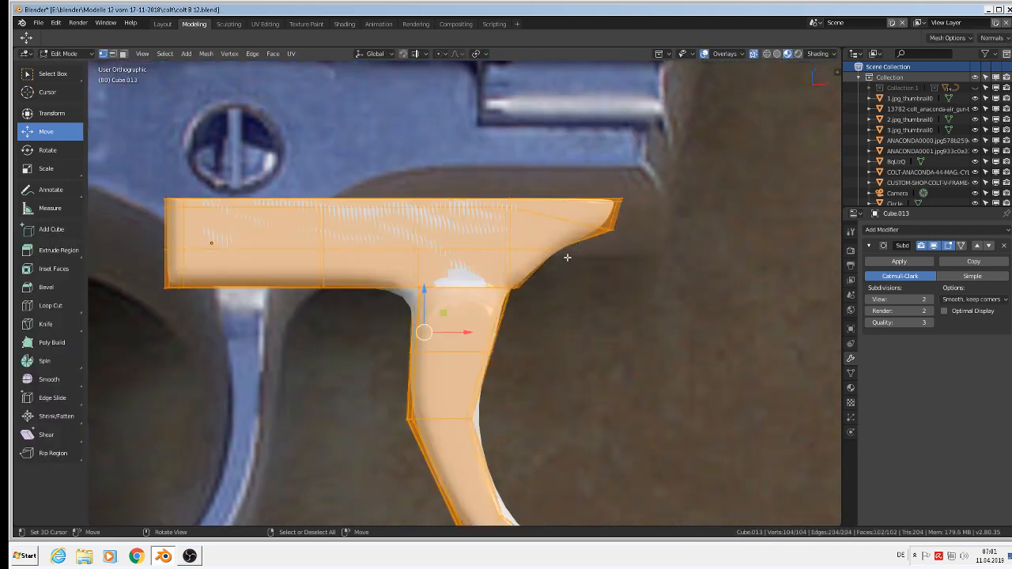
key("alt+a")
left_click(563, 251)
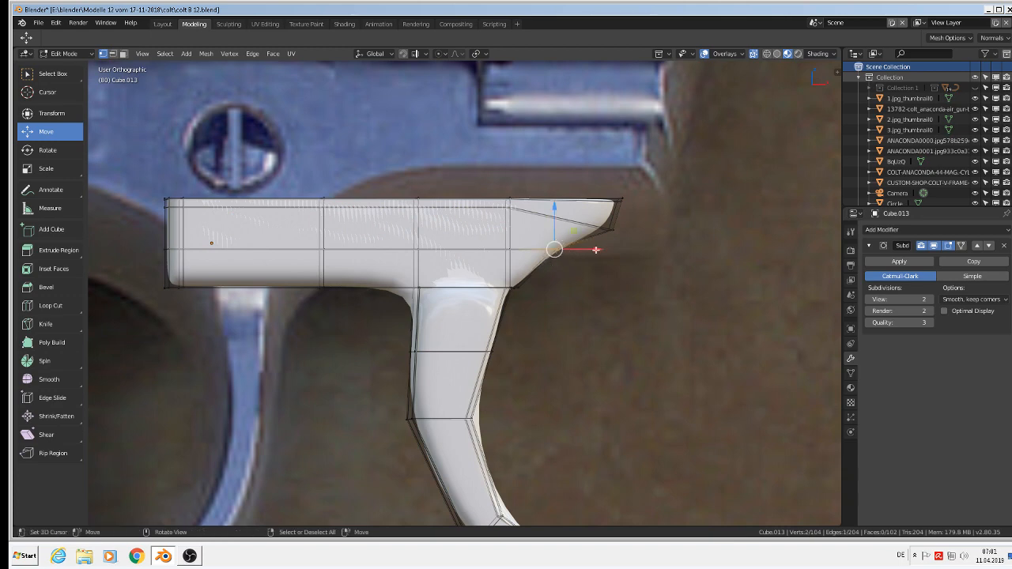
left_click_drag(592, 250, 581, 249)
key("Tab")
scroll(599, 282, "down", 4)
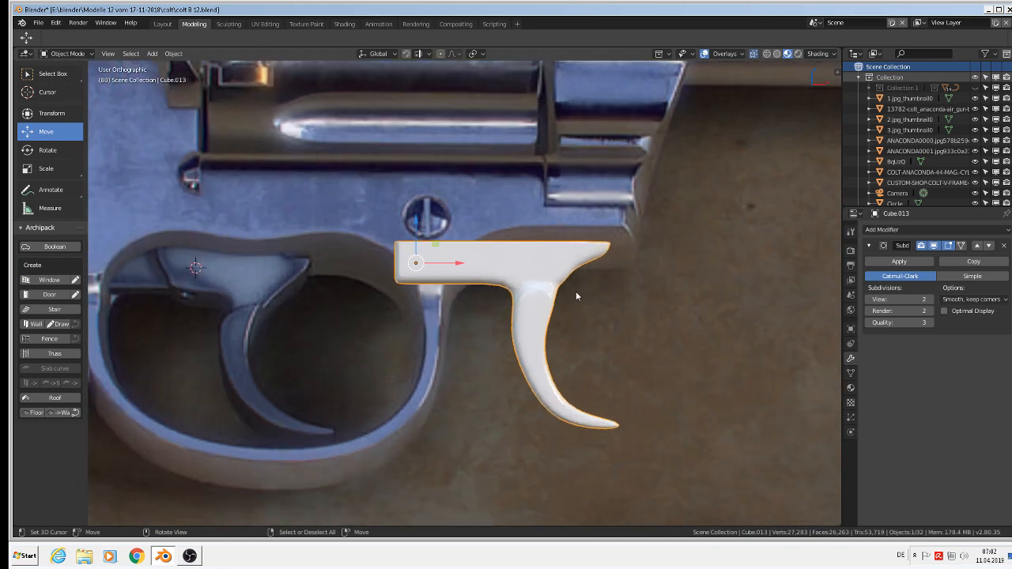
Step: Move the lowest vertices of the upper block's slanted end about 0.0017 m along negative X and return to Object Mode
scroll(575, 291, "up", 4)
key("Tab")
scroll(567, 276, "up", 3)
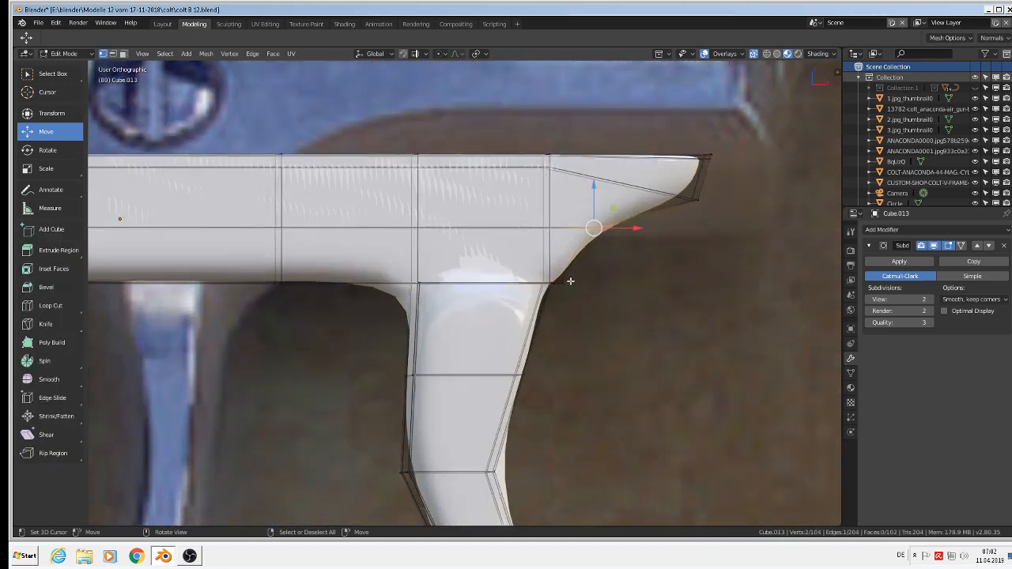
scroll(569, 288, "up", 2)
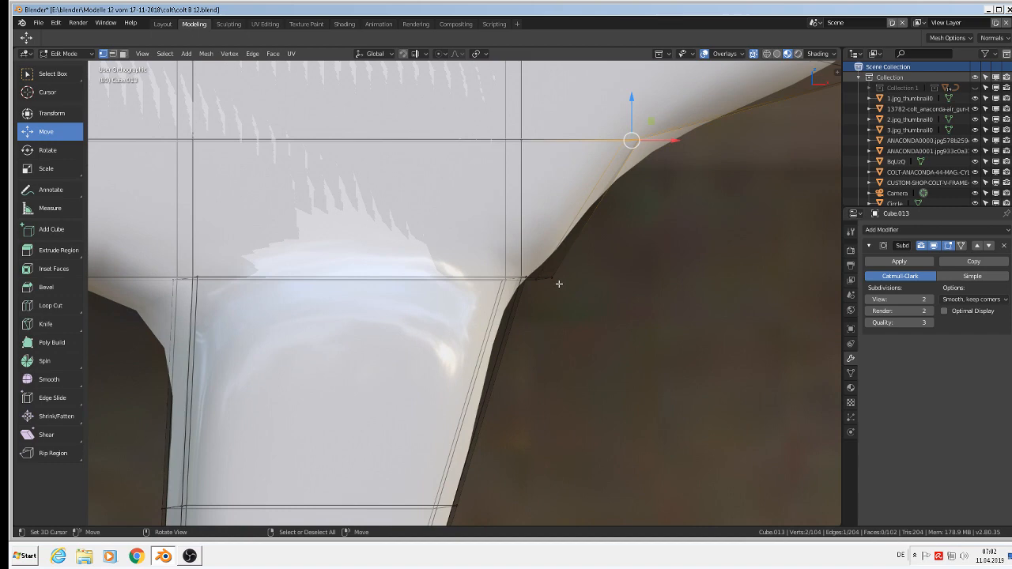
middle_click_drag(559, 268, 542, 296)
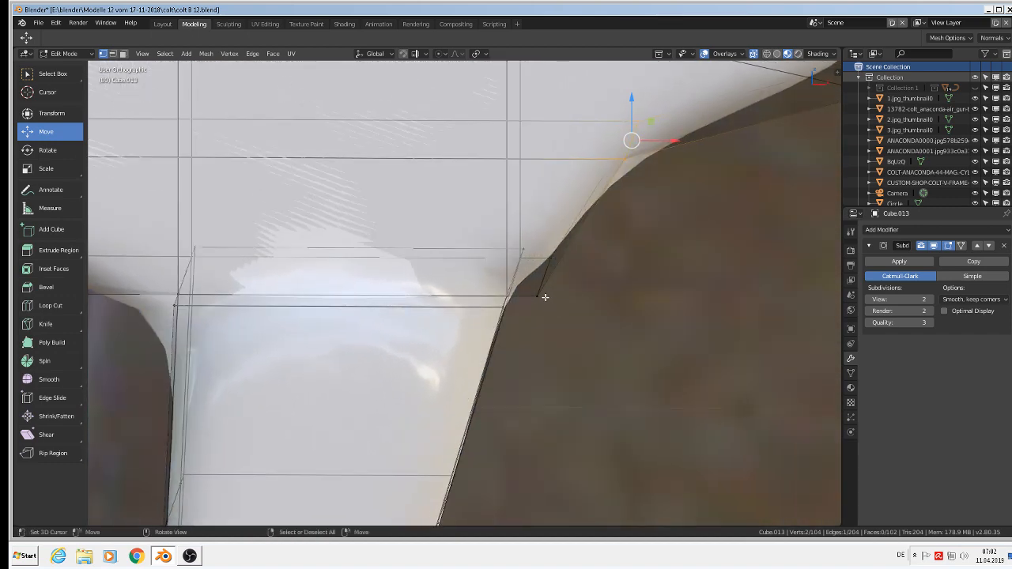
left_click(542, 296)
key("g")
key("Escape")
key("g")
key("x")
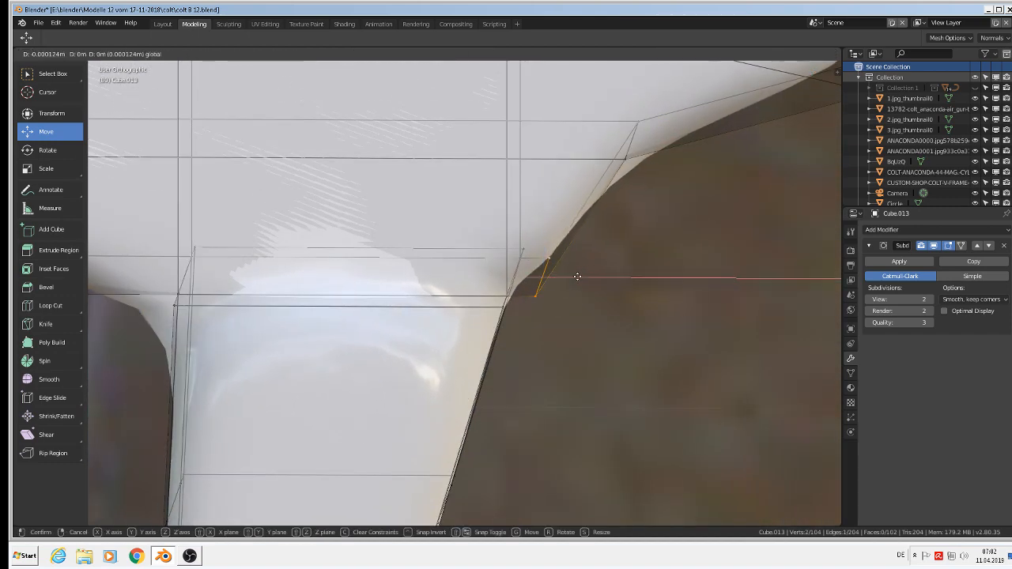
left_click(563, 277)
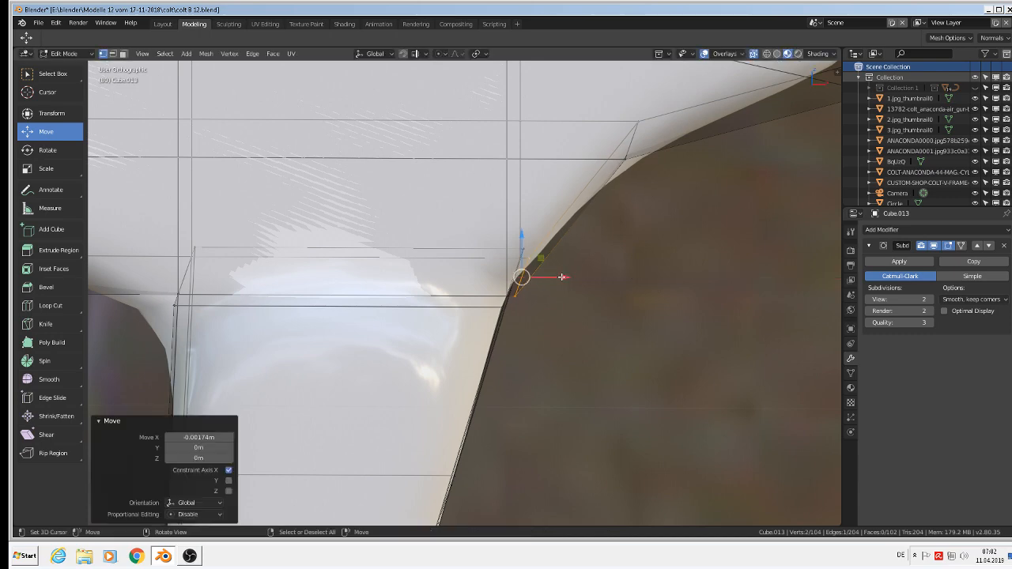
middle_click_drag(571, 256, 569, 264)
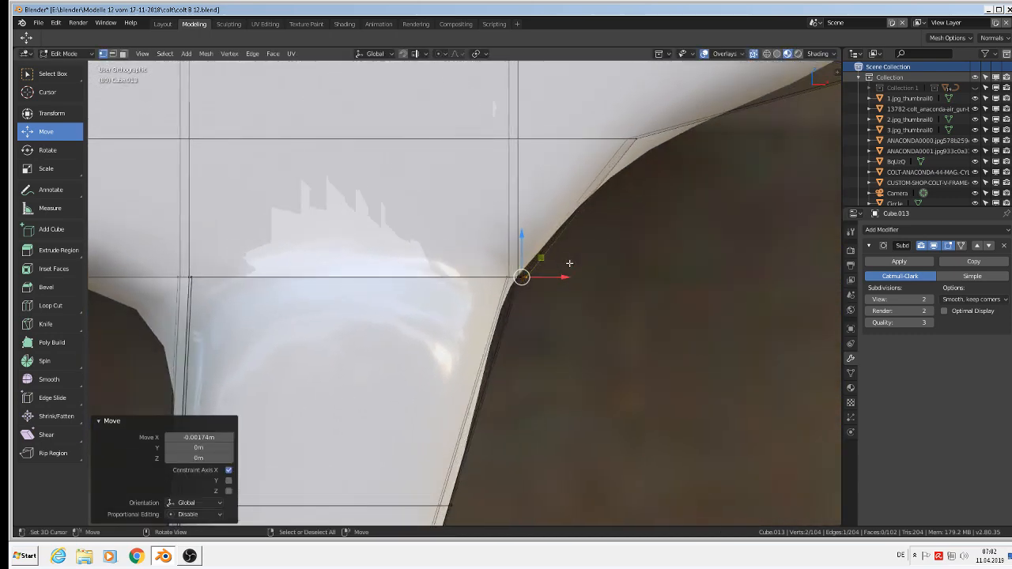
key("Tab")
scroll(585, 269, "down", 10)
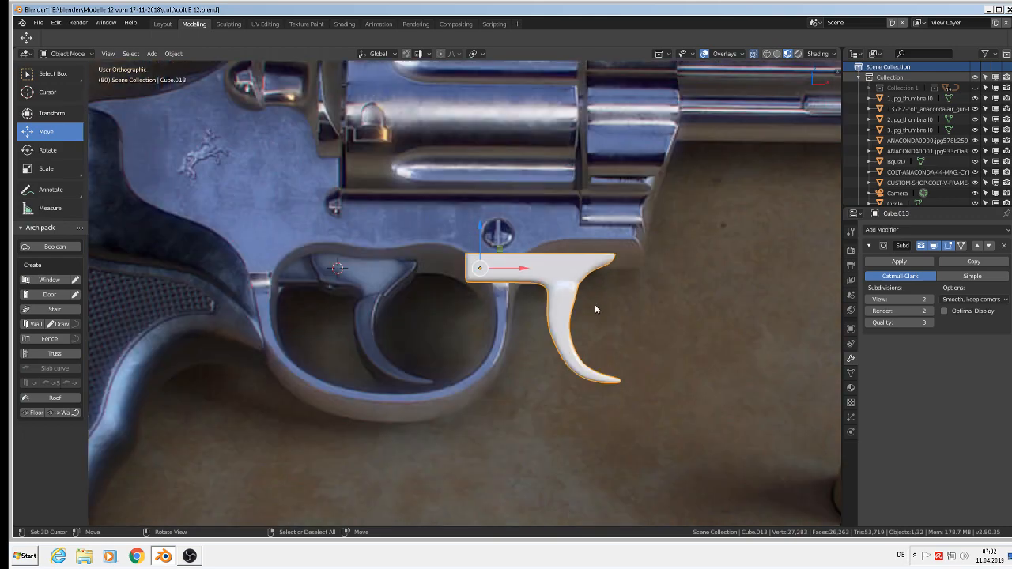
Step: Examine the wireframe and photo reference images for the width of the trigger
mouse_move(595, 309)
middle_mouse_down()
mouse_move(699, 333)
mouse_move(580, 322)
mouse_move(554, 297)
mouse_move(547, 269)
mouse_move(554, 346)
mouse_move(545, 340)
mouse_move(632, 336)
middle_mouse_up()
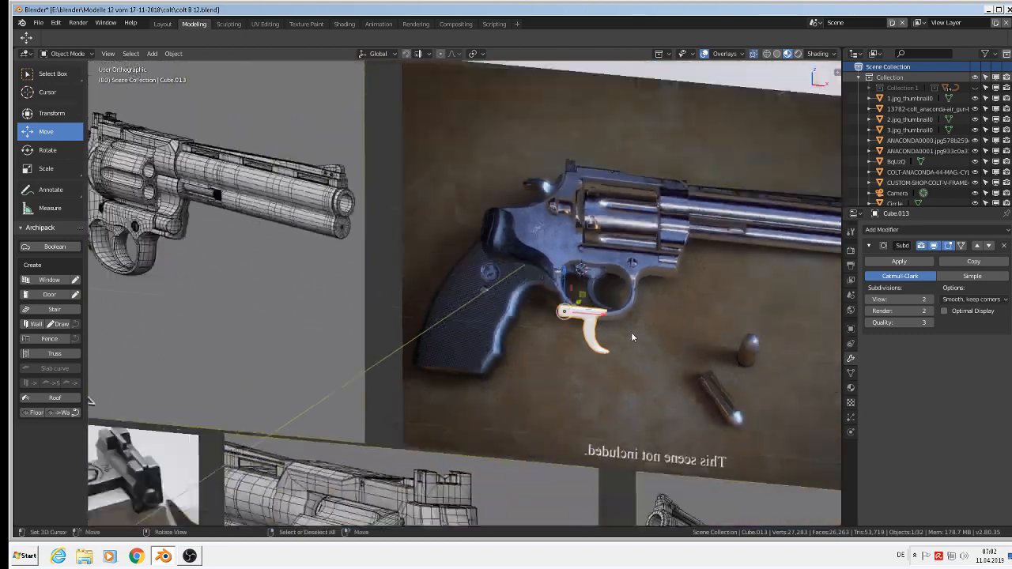
scroll(631, 337, "down", 4)
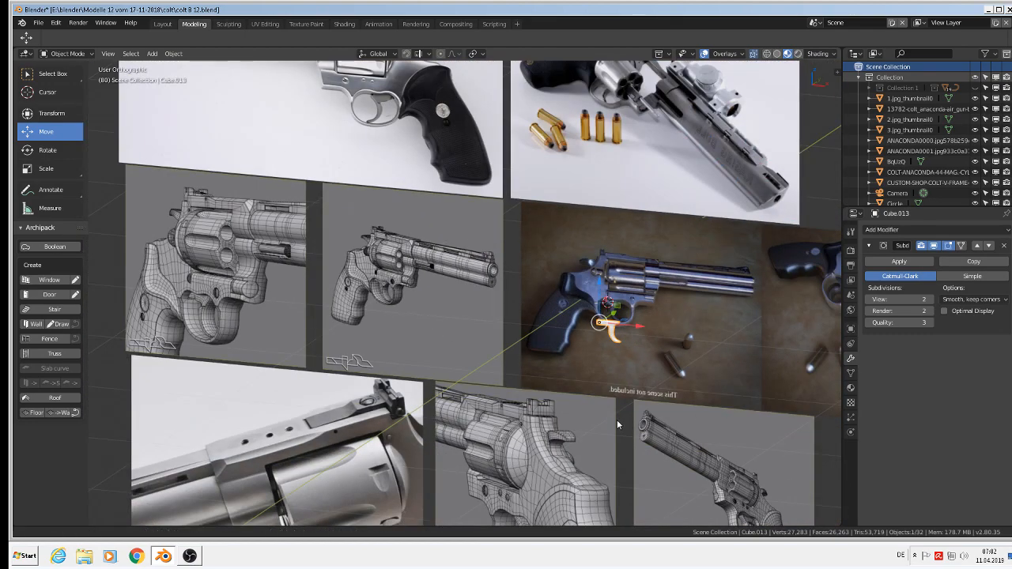
middle_click_drag(645, 324, 638, 314)
scroll(231, 224, "up", 5)
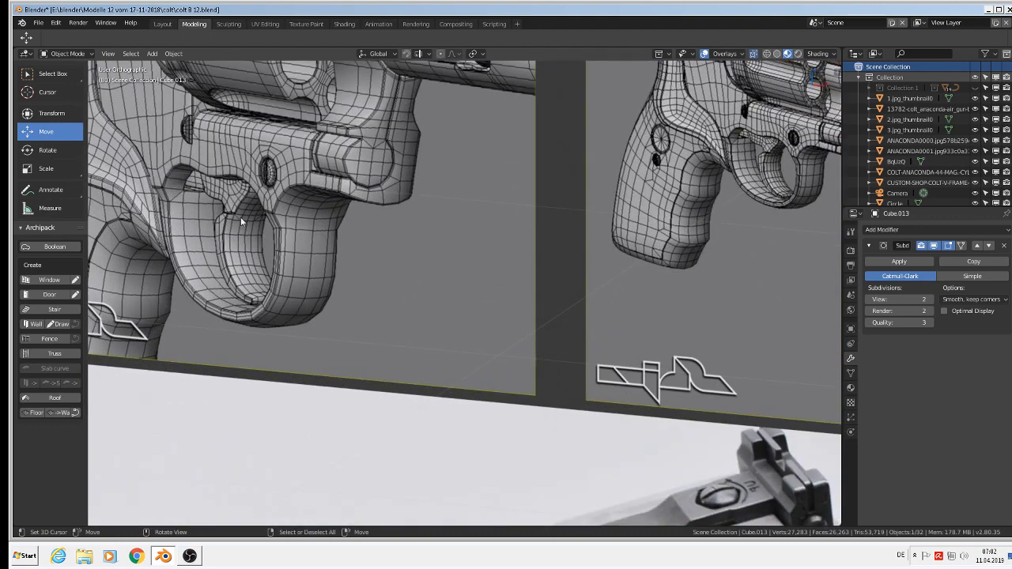
scroll(787, 317, "down", 3)
middle_click_drag(783, 326, 309, 302, "shift")
scroll(685, 301, "up", 2)
Step: Widen the trigger by scaling it by about 1.243 along the Y axis
middle_click_drag(688, 300, 626, 303)
scroll(695, 273, "up", 3)
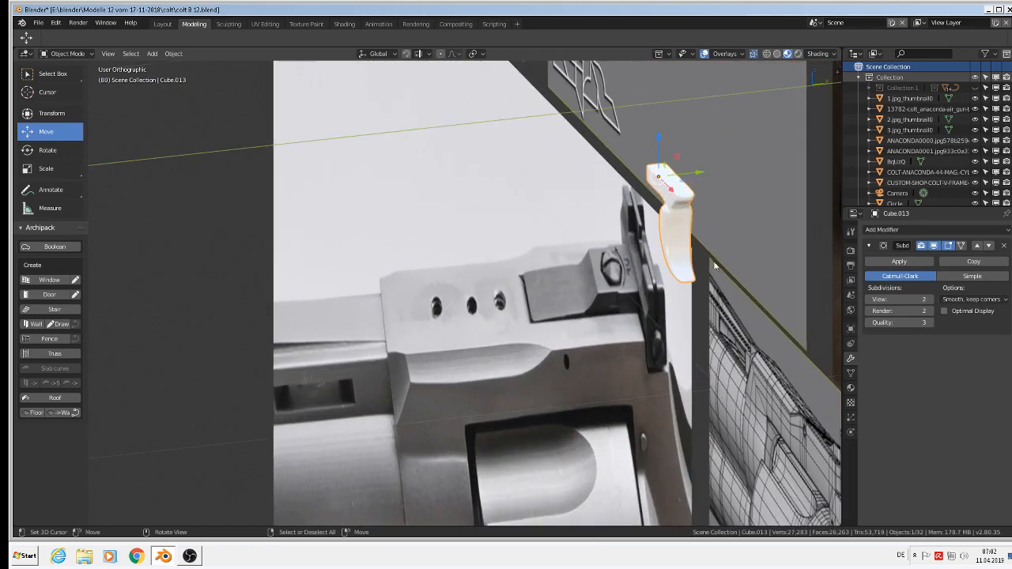
key("s")
key("y")
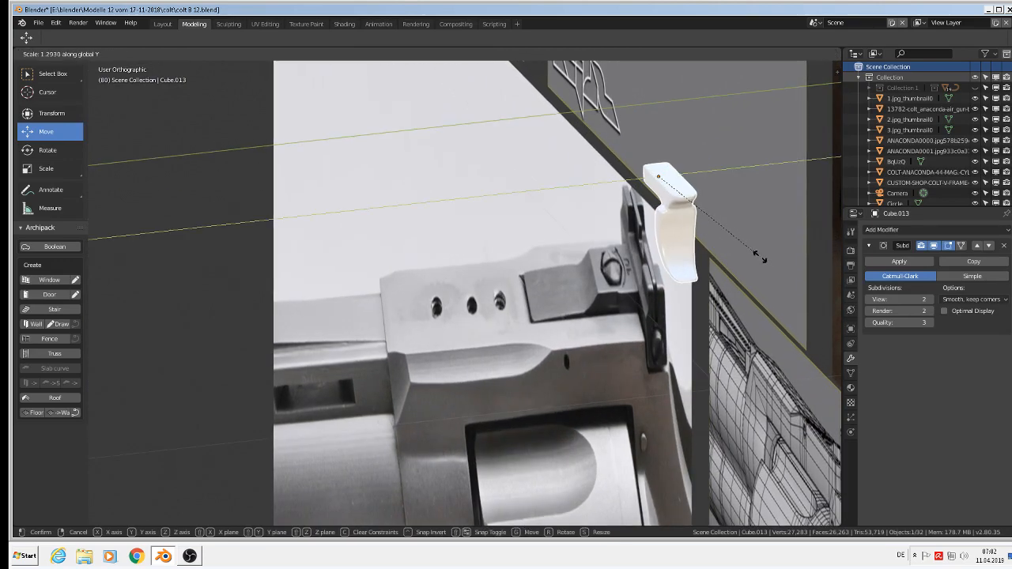
left_click(753, 258)
scroll(771, 272, "down", 6)
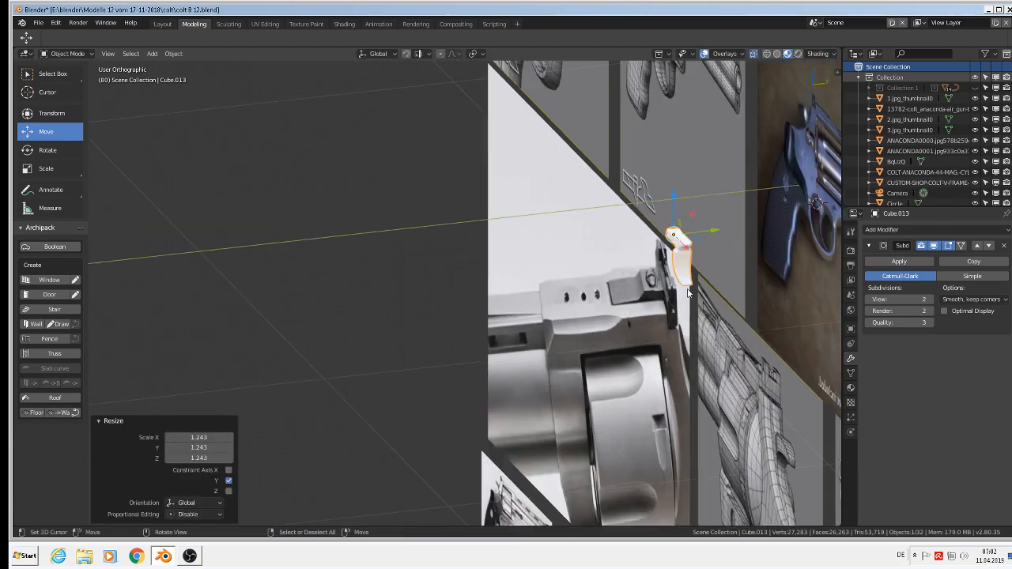
scroll(771, 277, "down", 2)
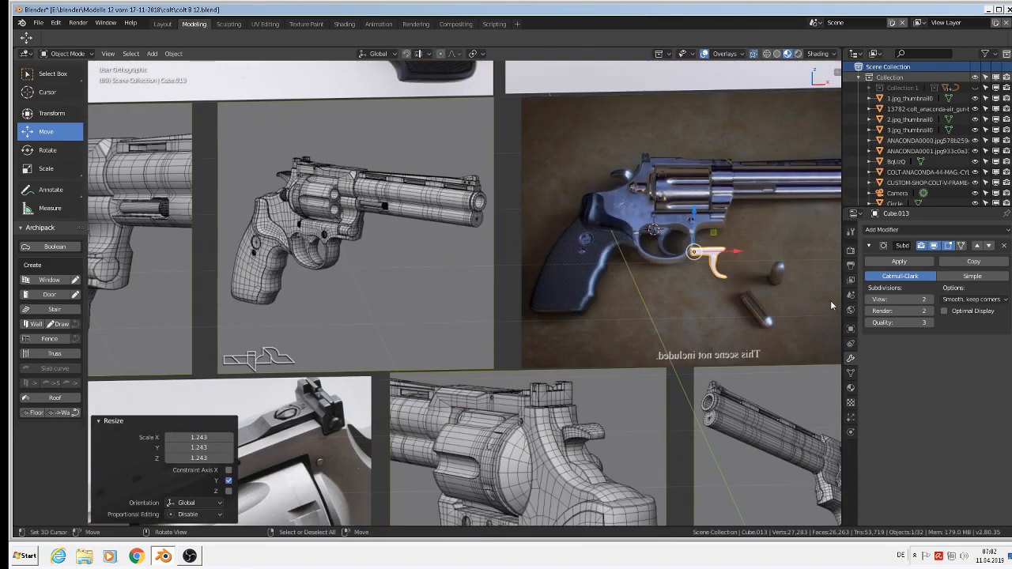
Step: Return to the front orthographic view and save the file colt B 12.blend
key("KP_1")
scroll(822, 293, "up", 2)
middle_click_drag(616, 235, 478, 237, "shift")
scroll(477, 238, "up", 1)
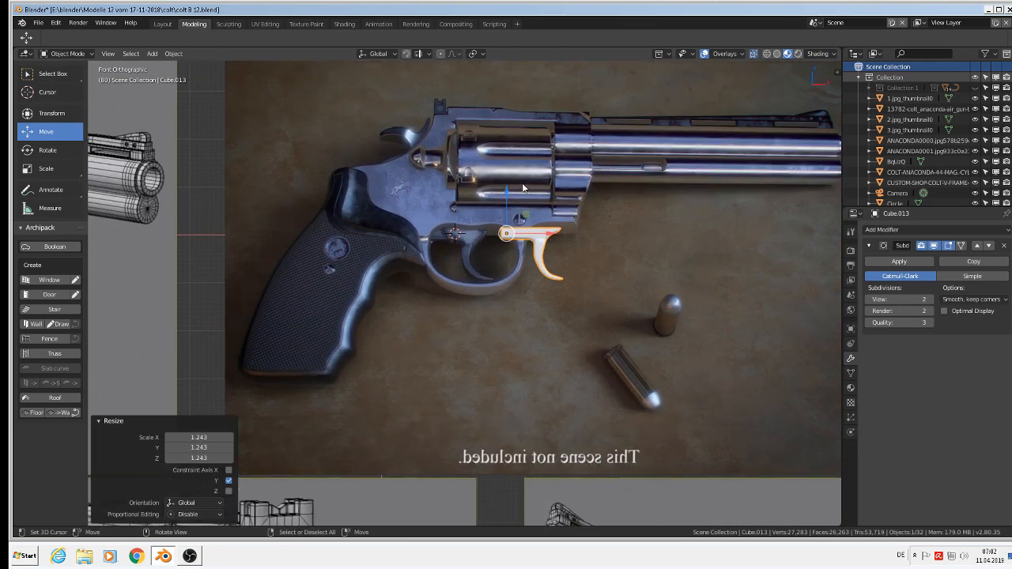
left_click(38, 22)
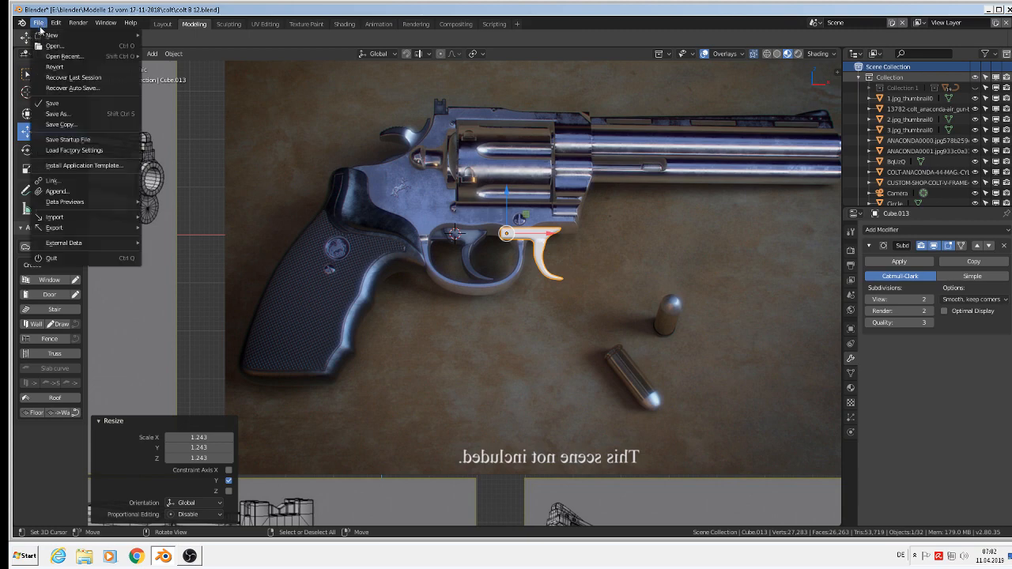
left_click(72, 104)
Step: Move the trigger about 3.98 m in X and -2.85 m in Z to just below the modelled cylinder
scroll(526, 278, "down", 8)
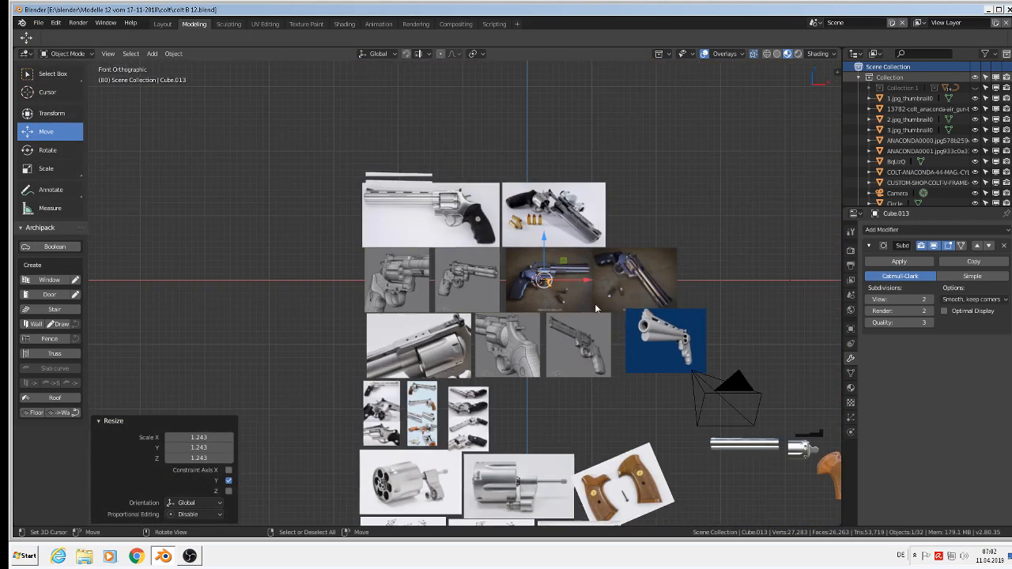
middle_click_drag(661, 337, 415, 216, "shift")
key("g")
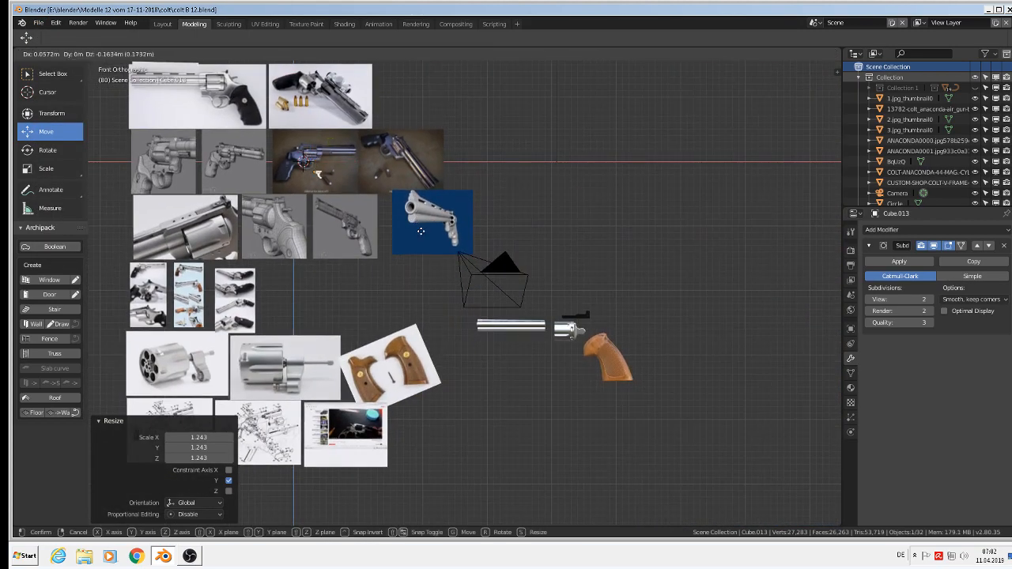
left_click(606, 389)
scroll(603, 382, "up", 5)
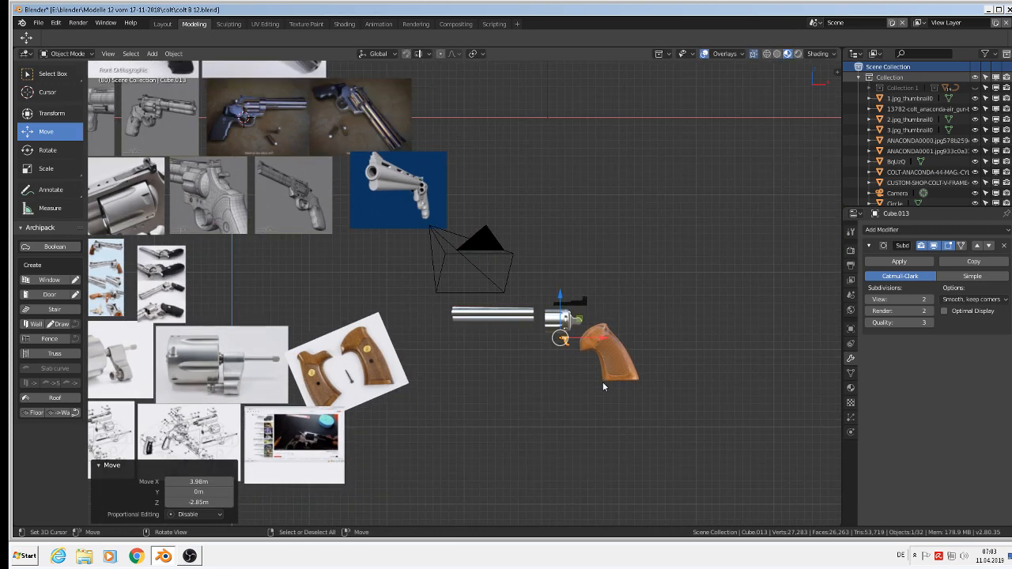
Step: Rotate the trigger 180 degrees about the Z axis so it faces the barrel
scroll(598, 380, "up", 2)
key("r")
key("z")
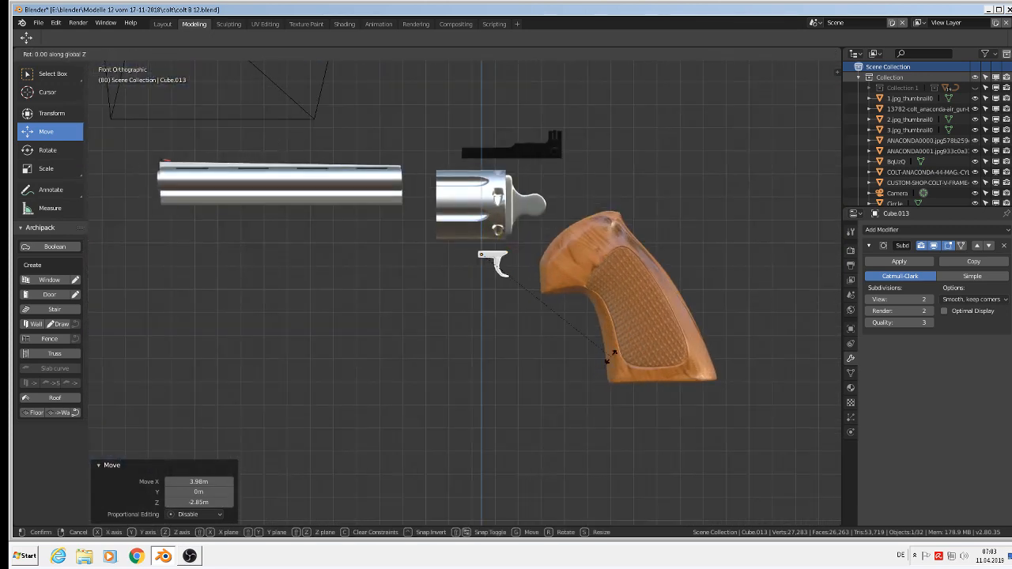
key("1")
key("8")
key("0")
key("Return")
Step: Scale the trigger up by about 2.198 and move it about 0.08 m along X beneath the cylinder
key("s")
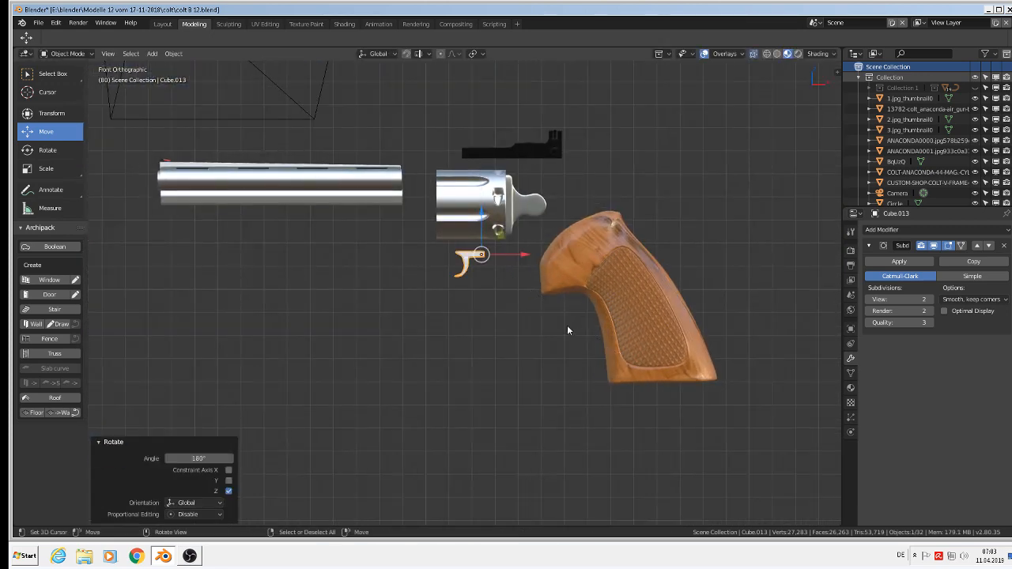
left_click(660, 358)
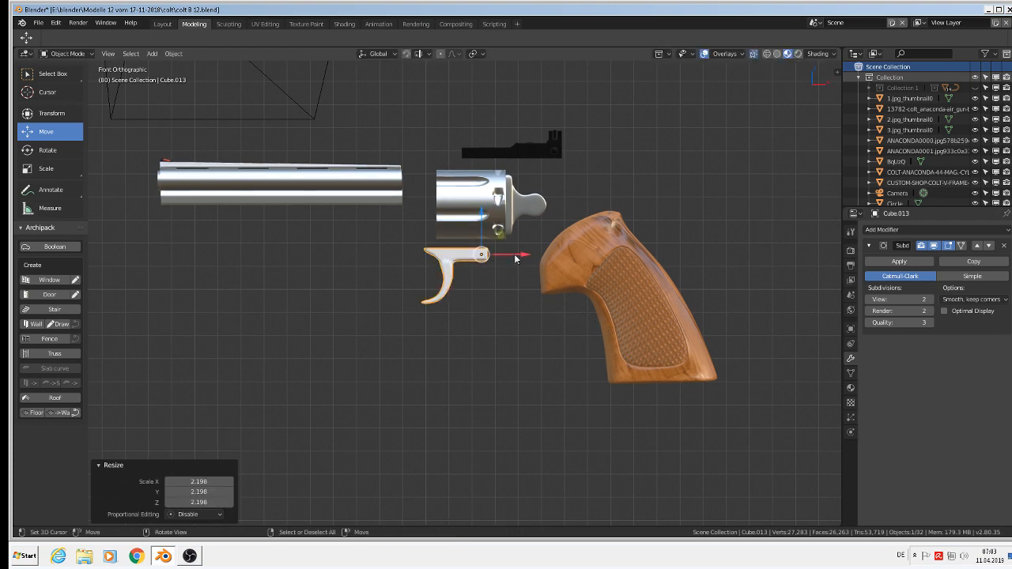
left_click_drag(517, 257, 536, 263)
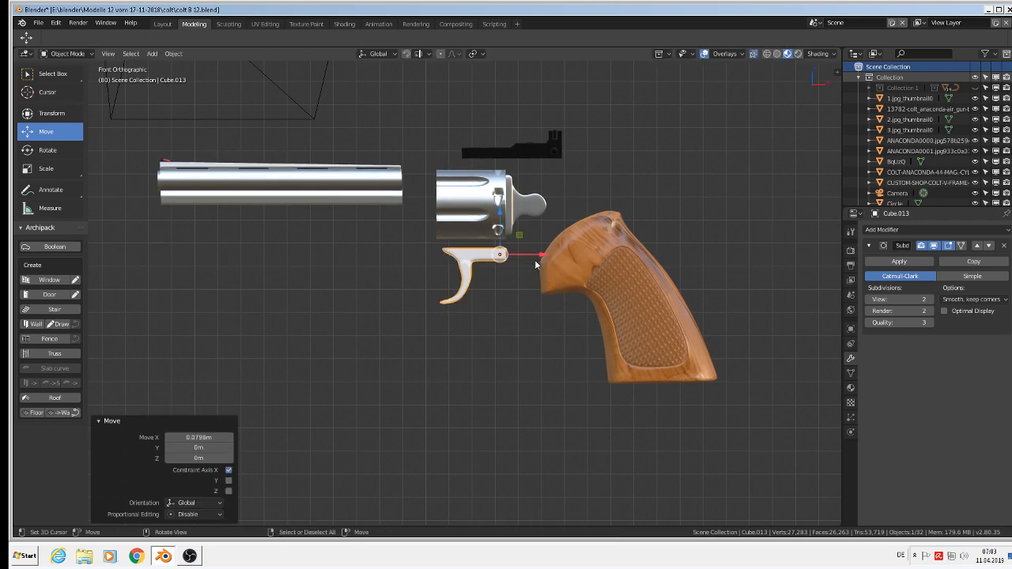
Step: From the top view, move the trigger about 0.203 m along Y onto the revolver's centreline
key("KP_7")
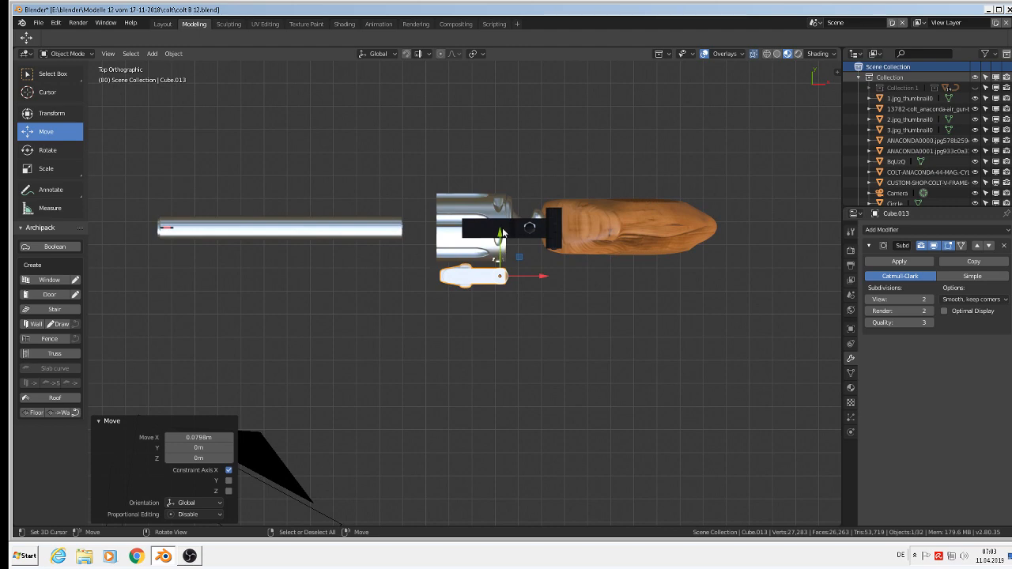
key("g")
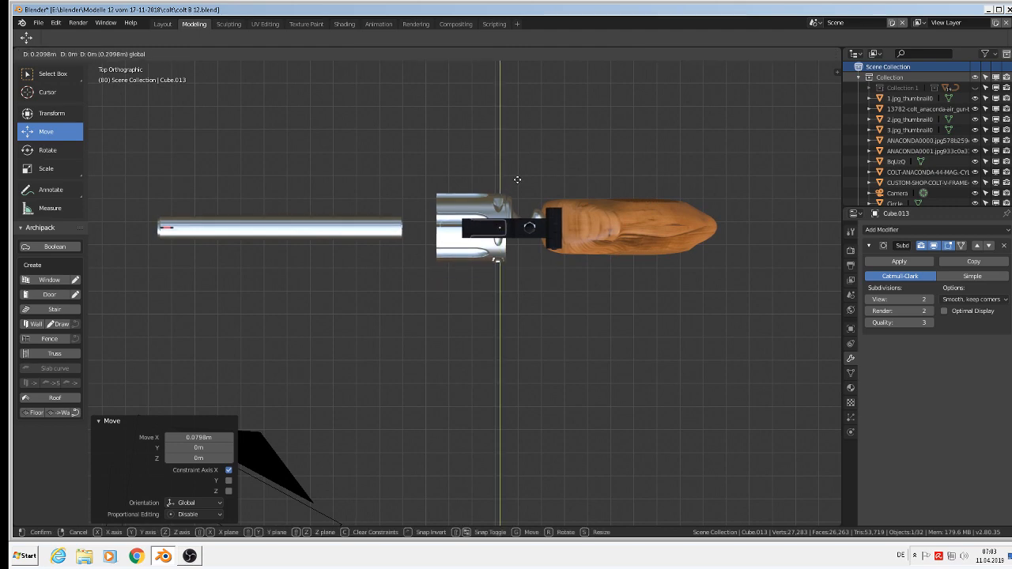
key("y")
left_click(516, 181)
middle_click_drag(516, 181, 602, 264)
scroll(497, 244, "down", 3)
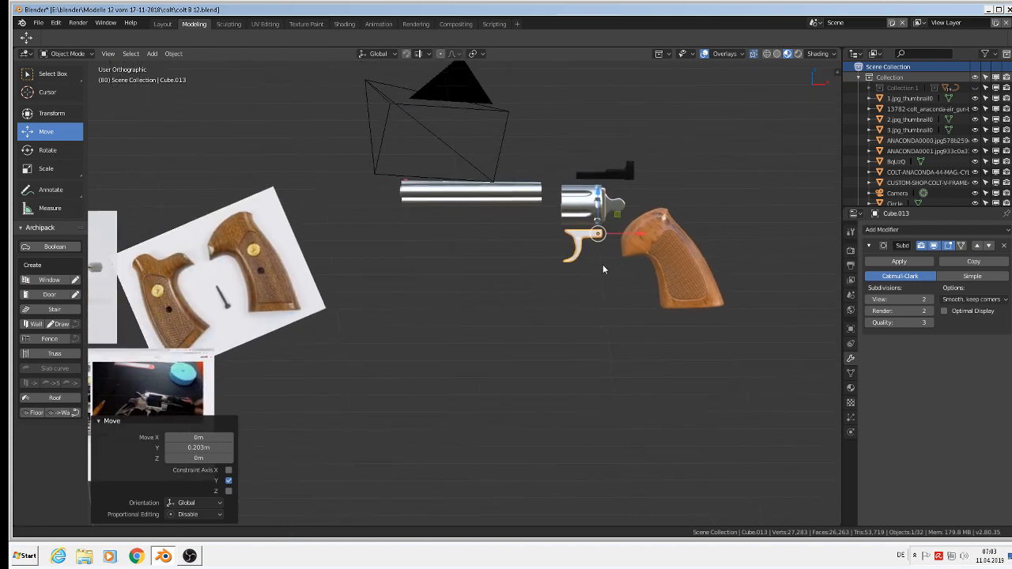
Step: Reset the selection and select only the trigger object
key("a")
scroll(602, 265, "up", 1)
right_click(584, 232)
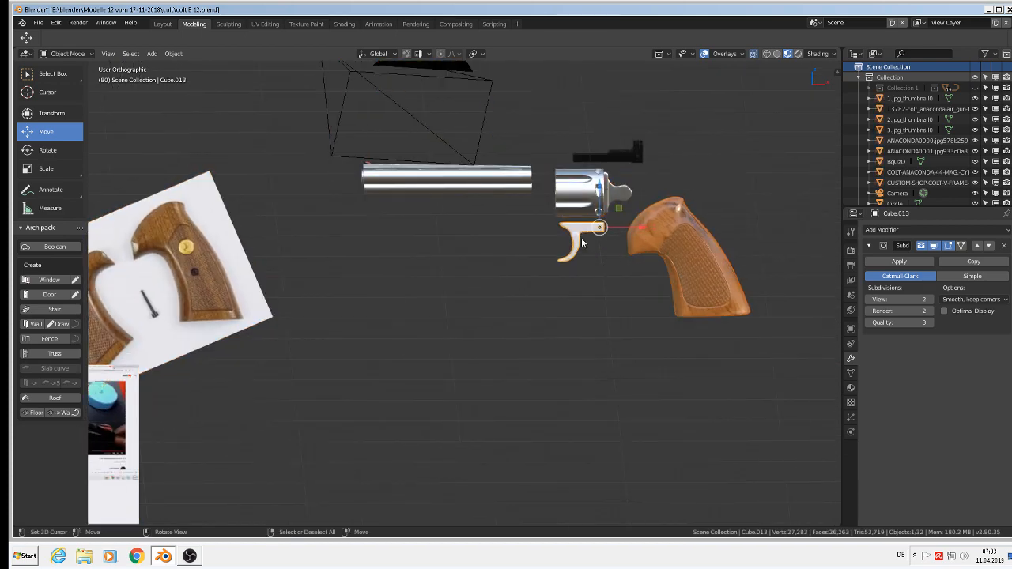
Step: Create a new material for the trigger and name it "steahl"
left_click(850, 387)
left_click(916, 307)
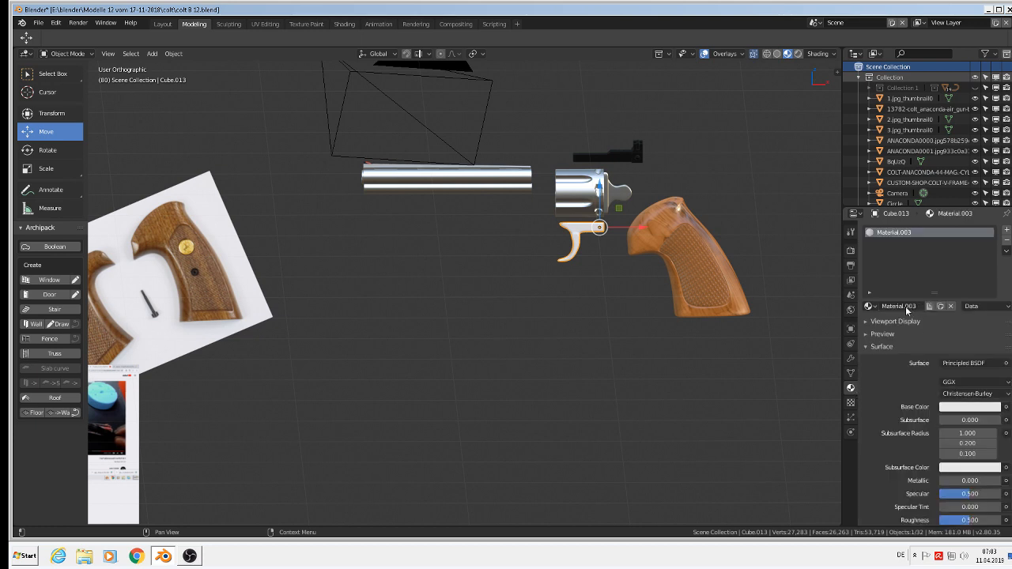
double_click(897, 302)
type("steahl")
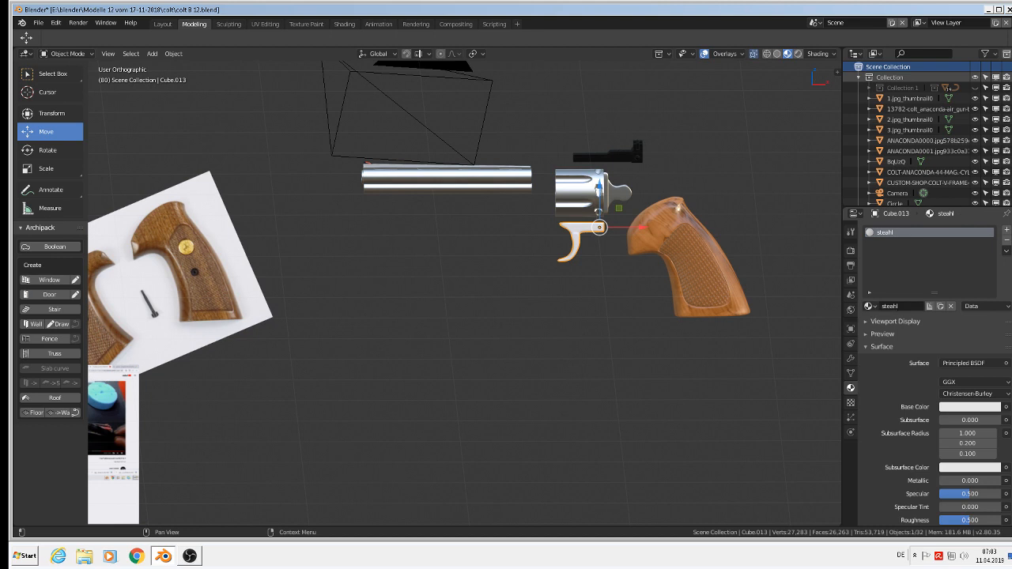
Step: Darken the trigger material's base color to a medium grey and set Metallic to 1.000
left_click(955, 408)
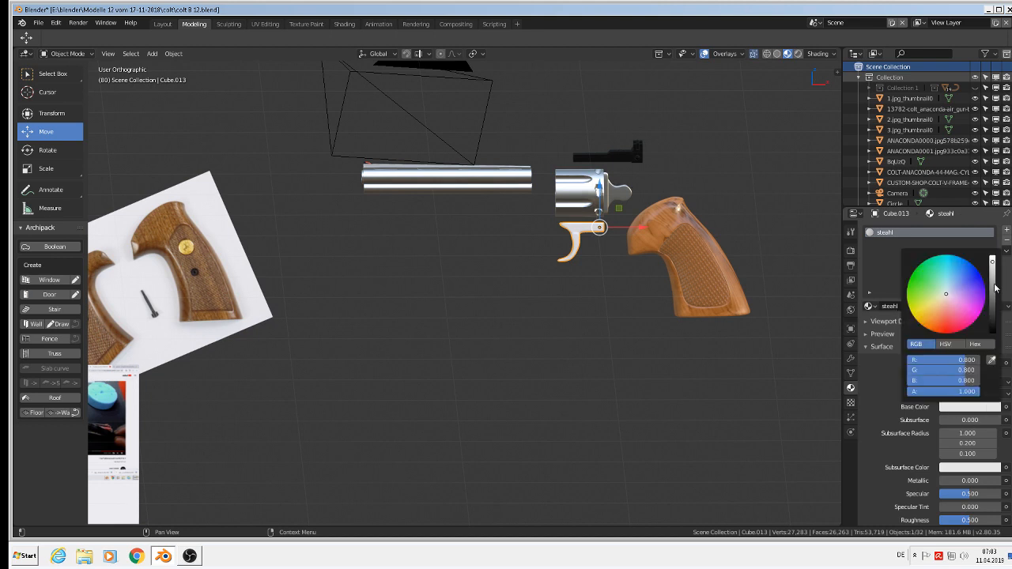
left_click(1001, 297)
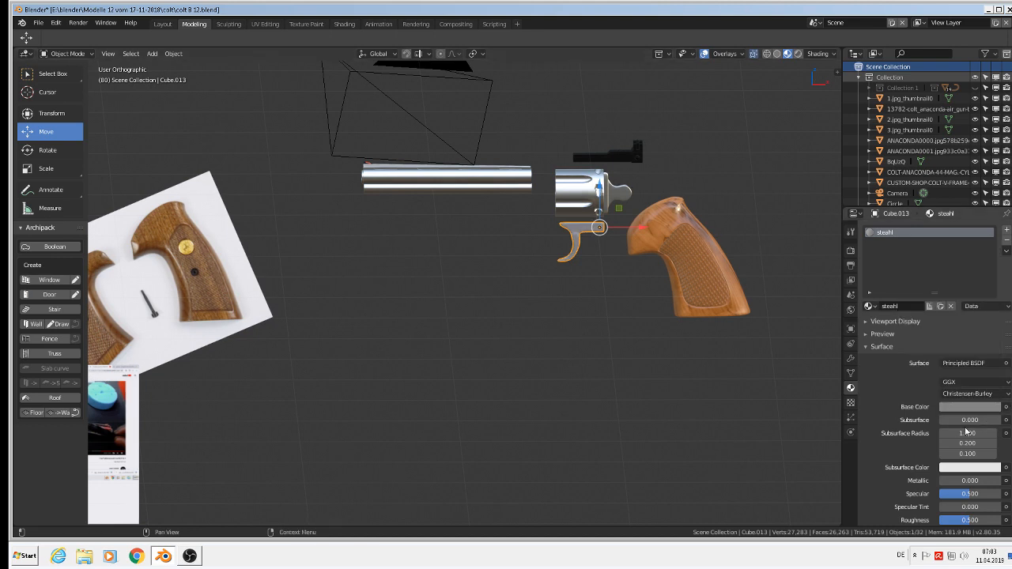
left_click(957, 479)
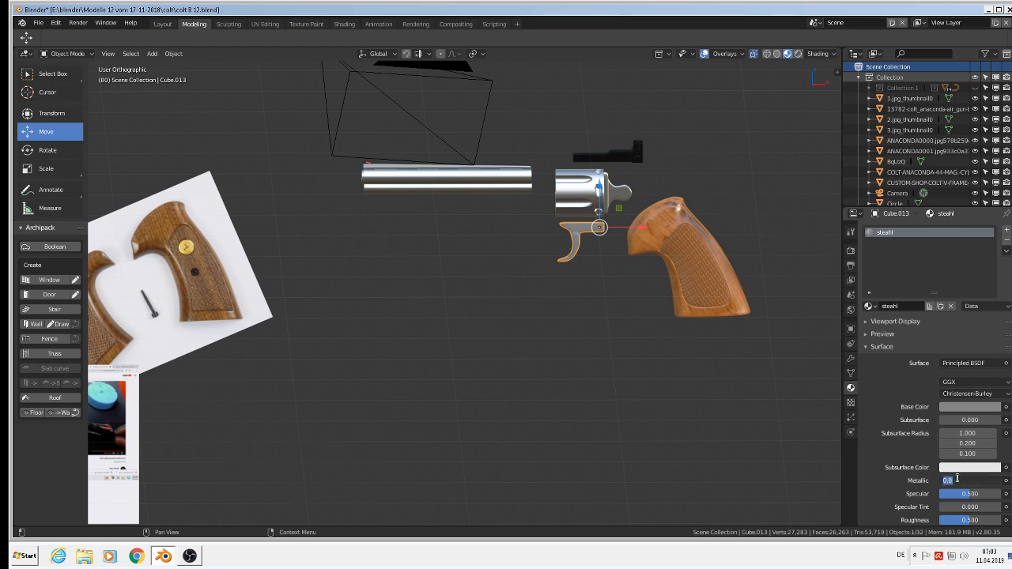
type("1")
key("Return")
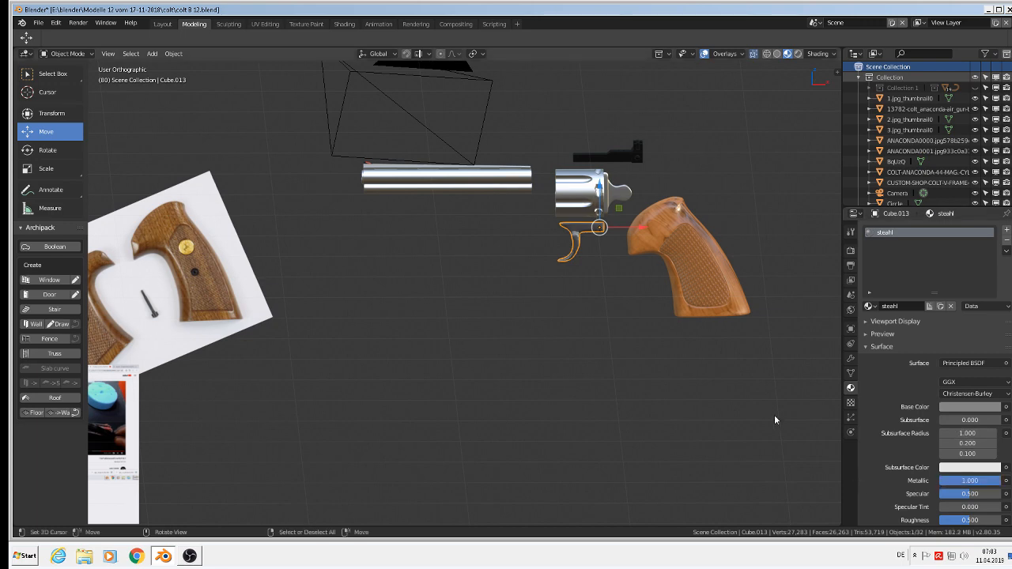
scroll(711, 314, "up", 1)
scroll(964, 510, "down", 2)
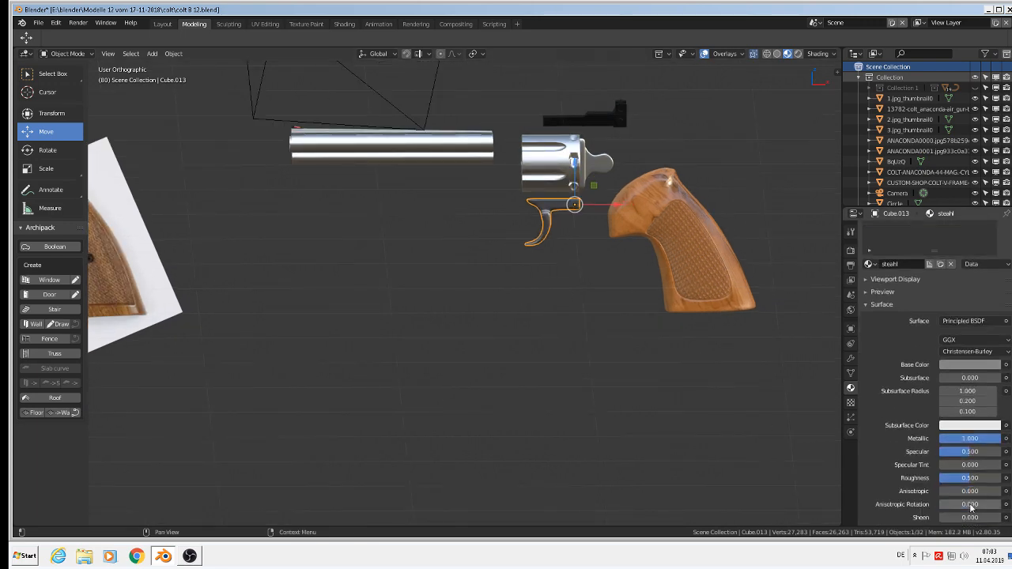
Step: Deselect all objects and save the revolver file
scroll(607, 275, "up", 3)
middle_click_drag(607, 274, 547, 249)
scroll(601, 248, "down", 3)
key("a")
scroll(599, 250, "down", 2)
key("alt+a")
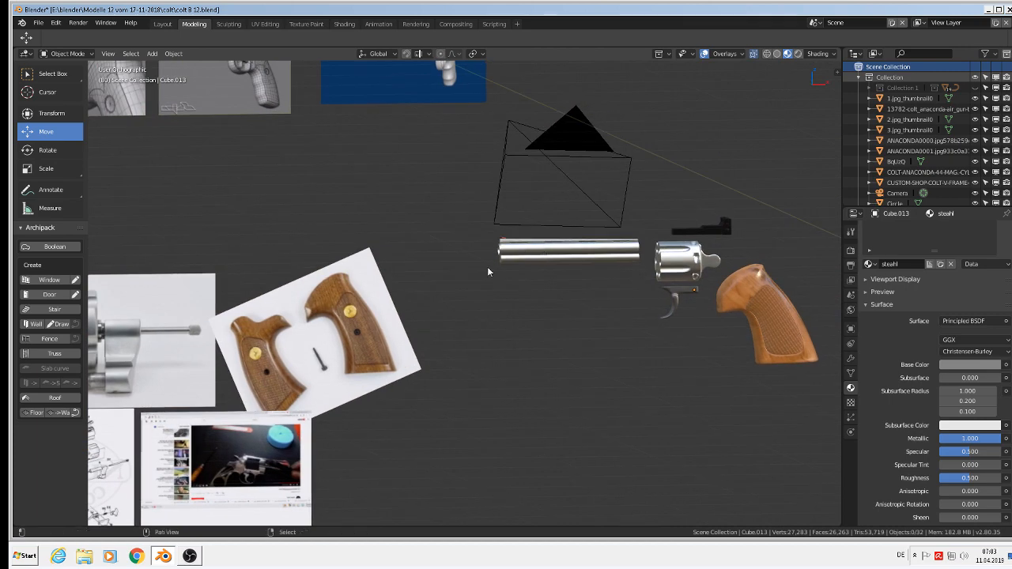
middle_click_drag(427, 288, 534, 265, "shift")
scroll(534, 270, "down", 3)
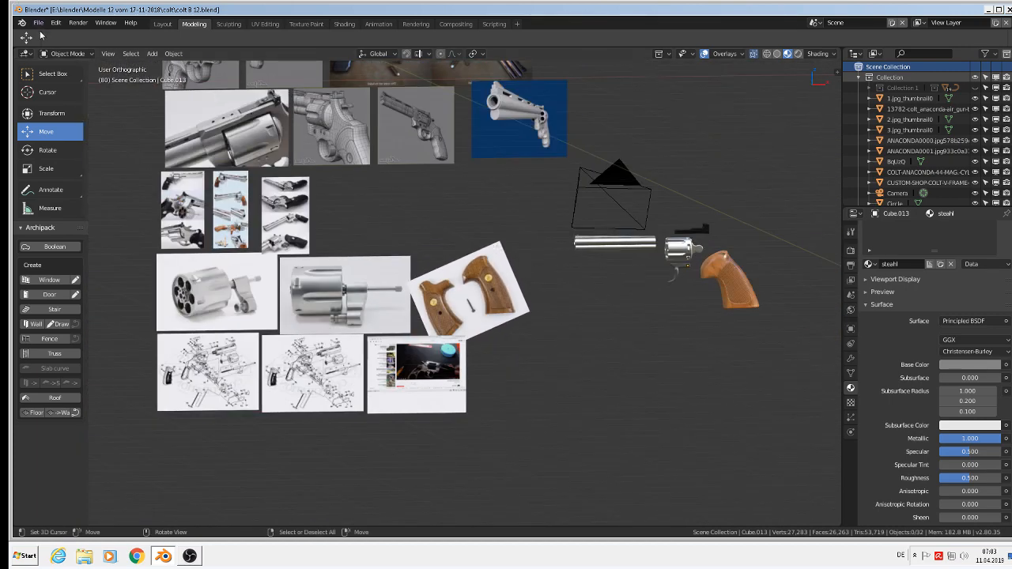
left_click(38, 23)
left_click(53, 103)
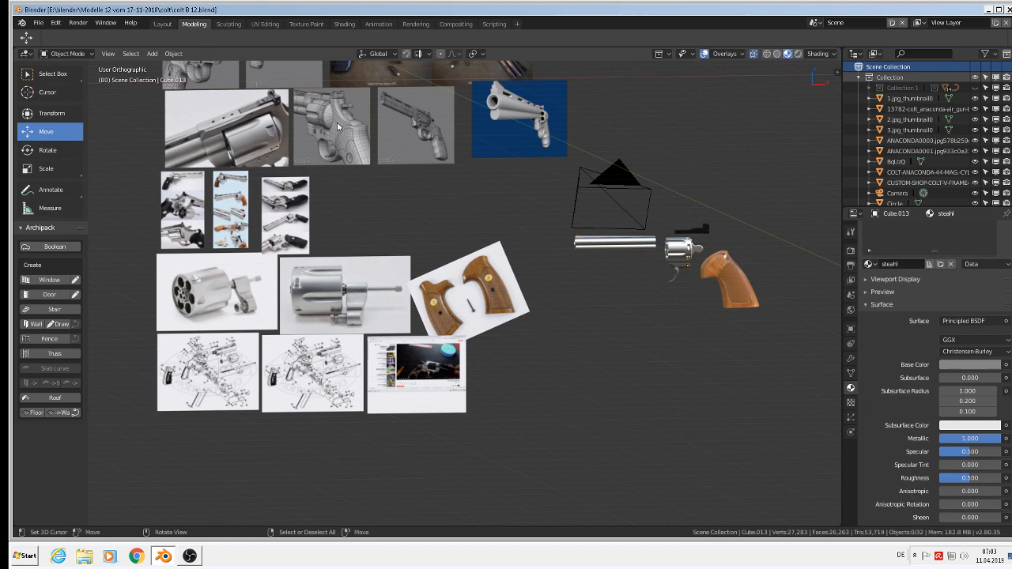
Step: Add a cube beside the hammer in the side-view reference photo and scale it to 0.020
scroll(323, 204, "down", 3)
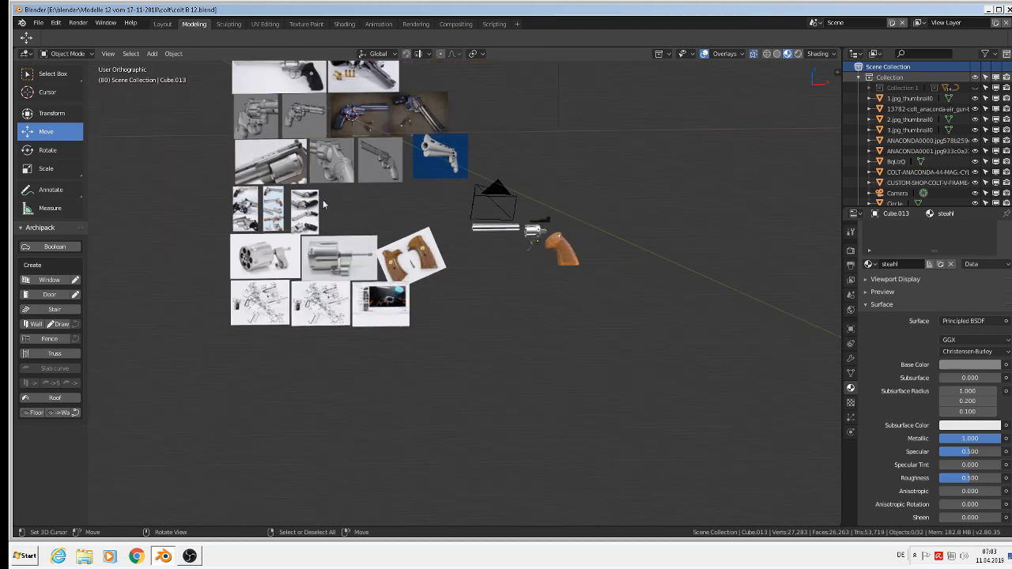
scroll(322, 204, "up", 6)
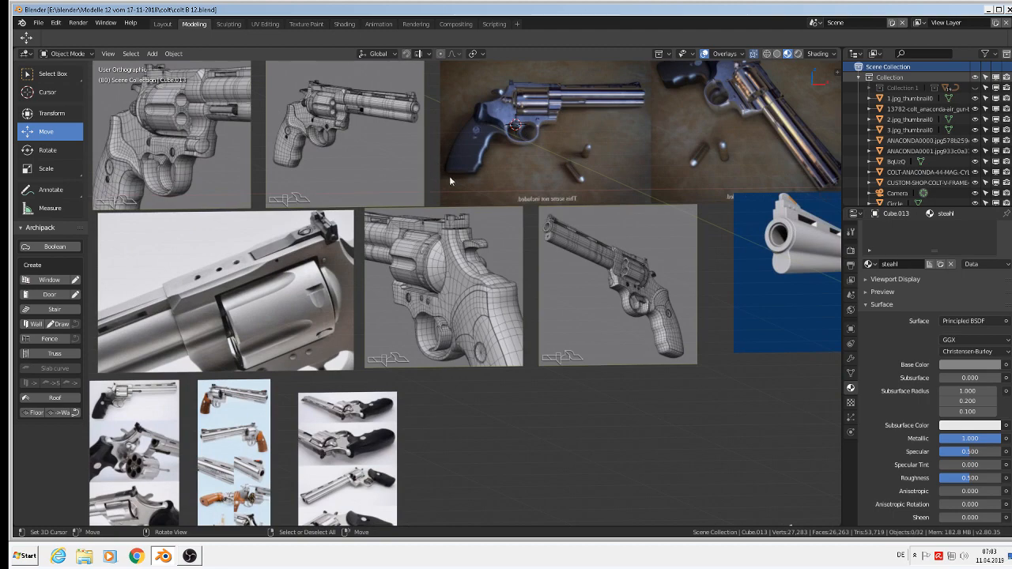
scroll(449, 180, "up", 4)
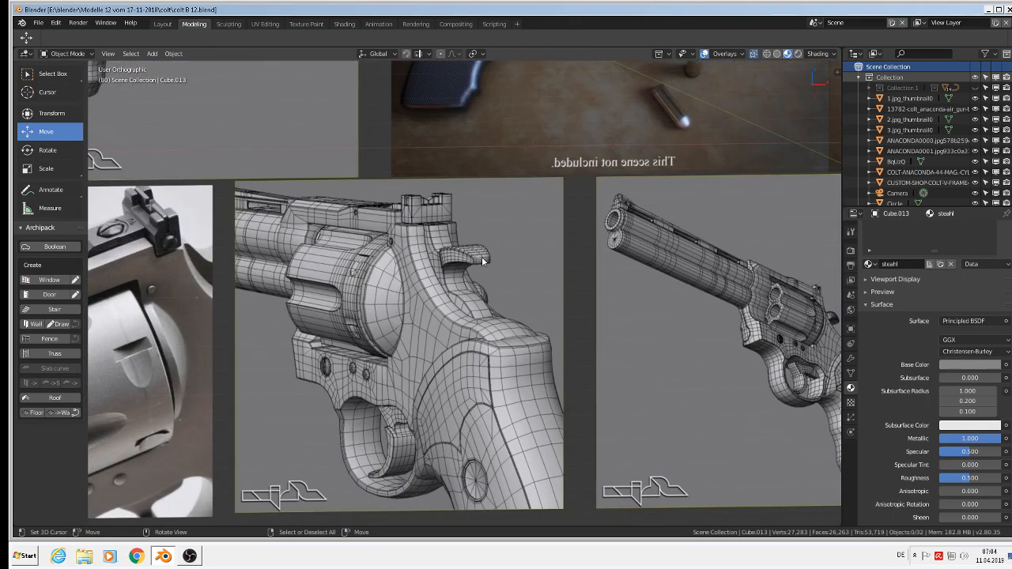
scroll(481, 256, "down", 5)
scroll(548, 314, "up", 3)
scroll(561, 310, "down", 3)
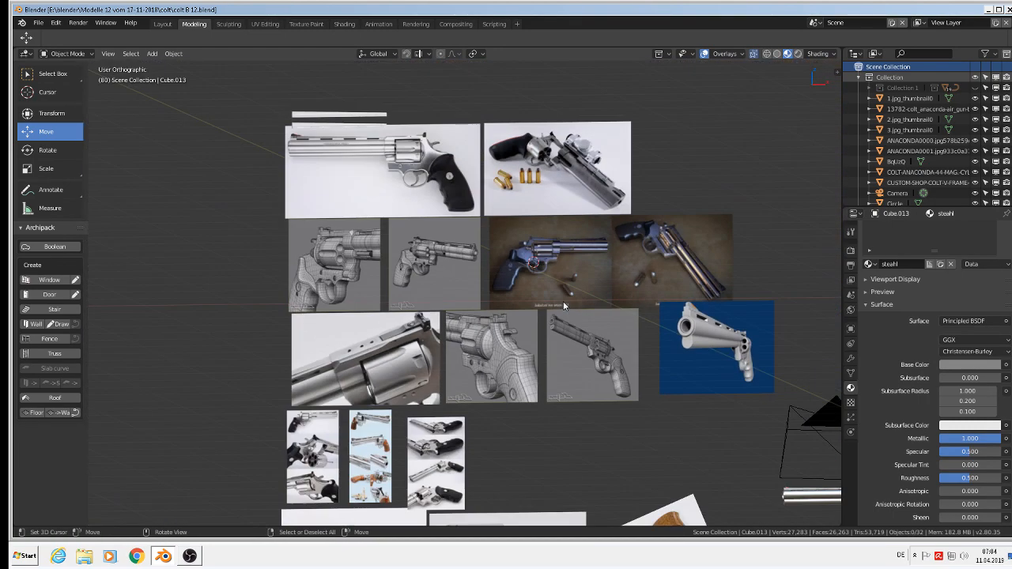
scroll(439, 134, "up", 9)
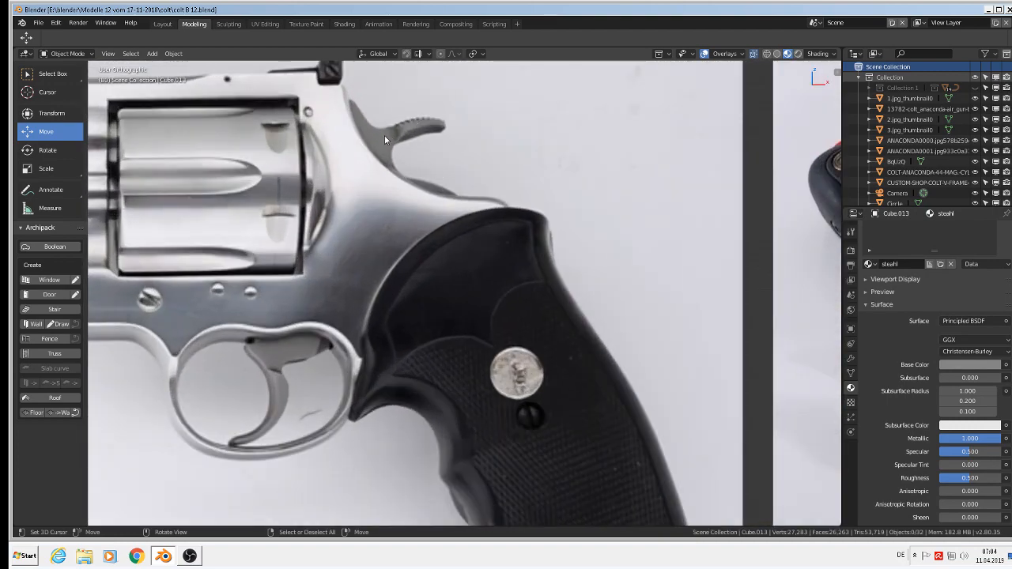
right_click(346, 123, "shift")
left_click(149, 54)
mouse_move(158, 71)
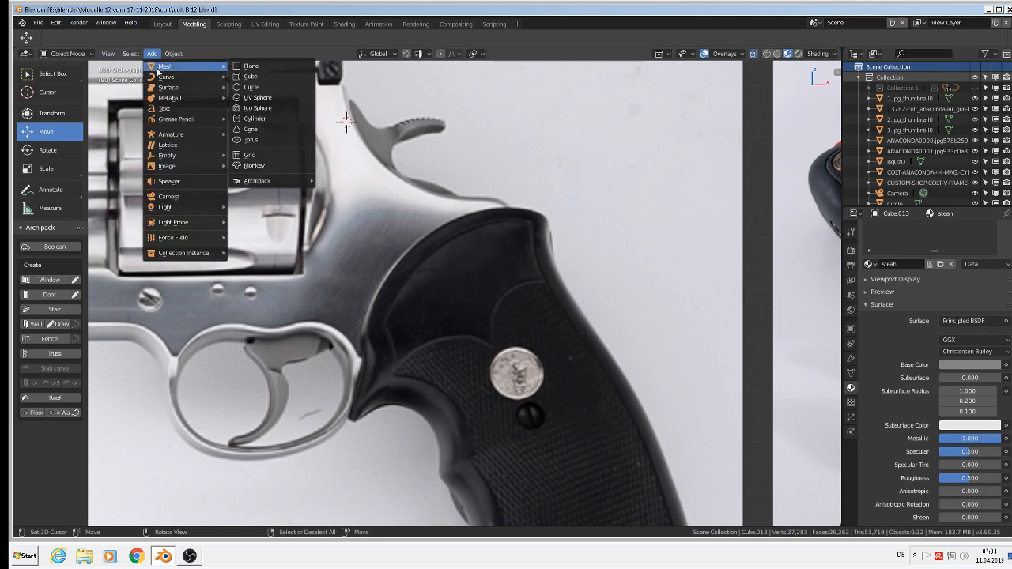
left_click(251, 87)
key("s")
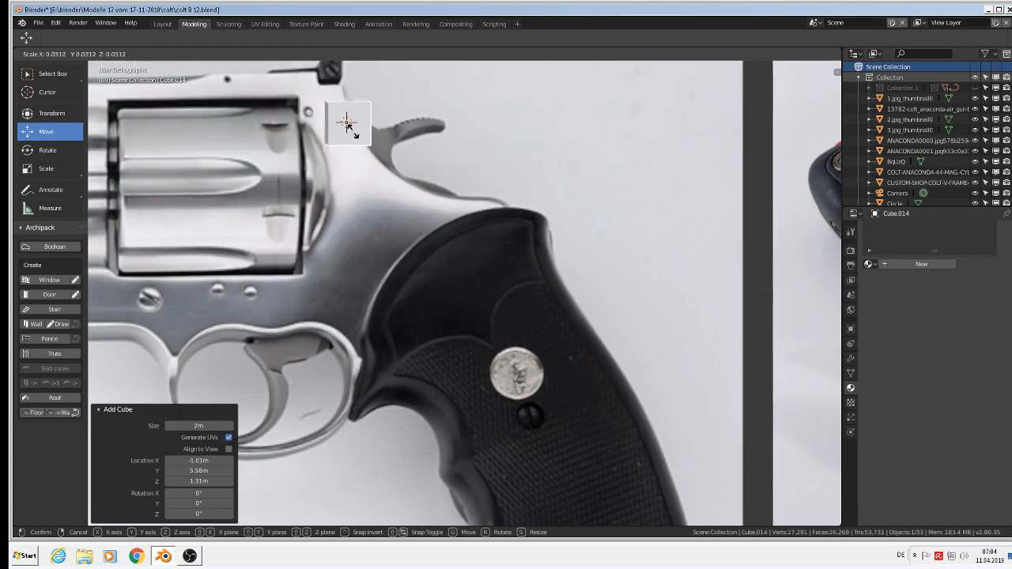
left_click(348, 124)
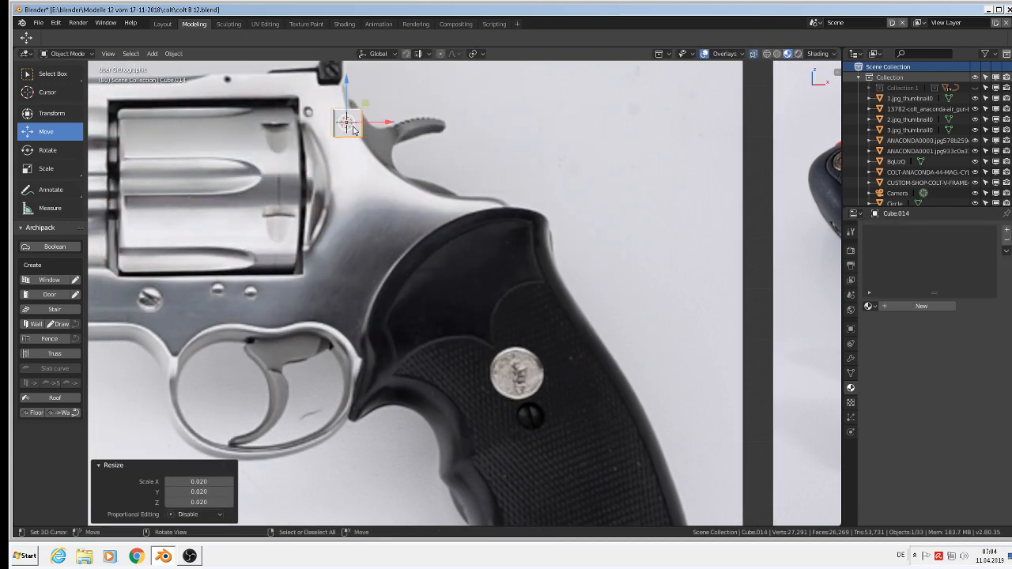
Step: In front view, shift the cube slightly up and back, and rotate it about -30.8° around the Y axis
scroll(353, 129, "up", 3)
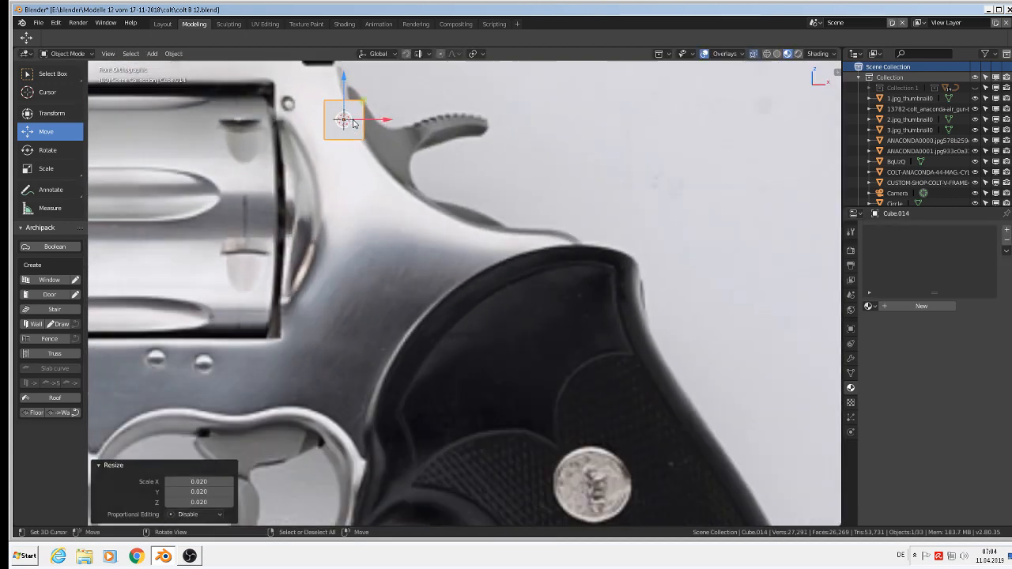
left_click_drag(345, 92, 372, 110)
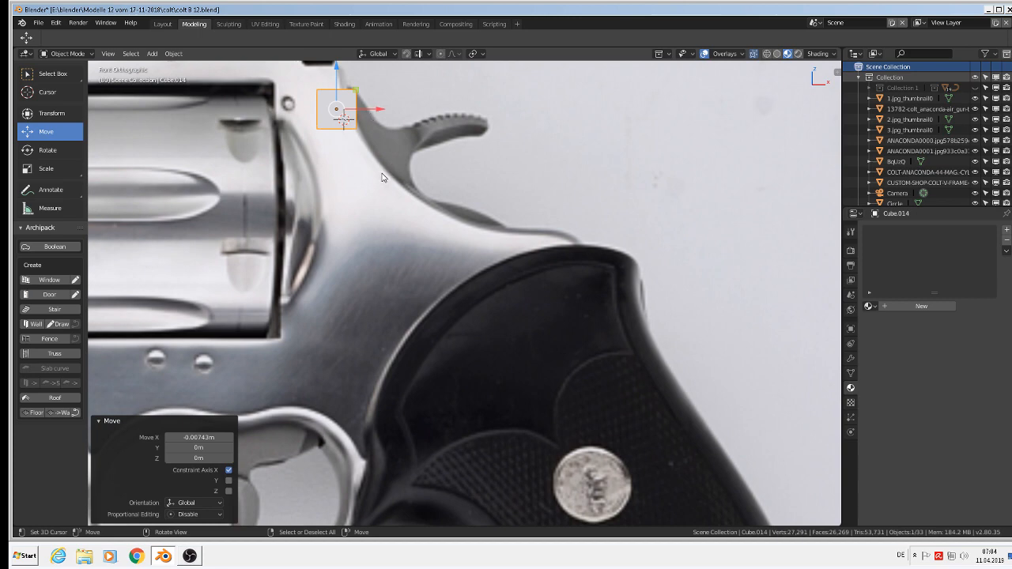
key("r")
key("y")
left_click(411, 143)
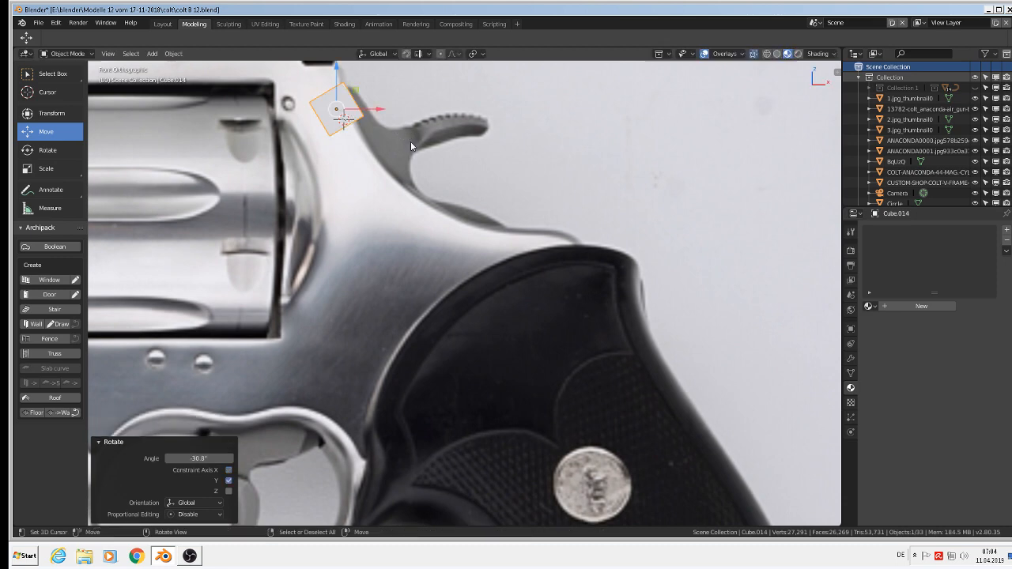
Step: Move the rotated cube onto the hammer's upper end and shift it about -0.0896 m along Y, in front of the photo
key("g")
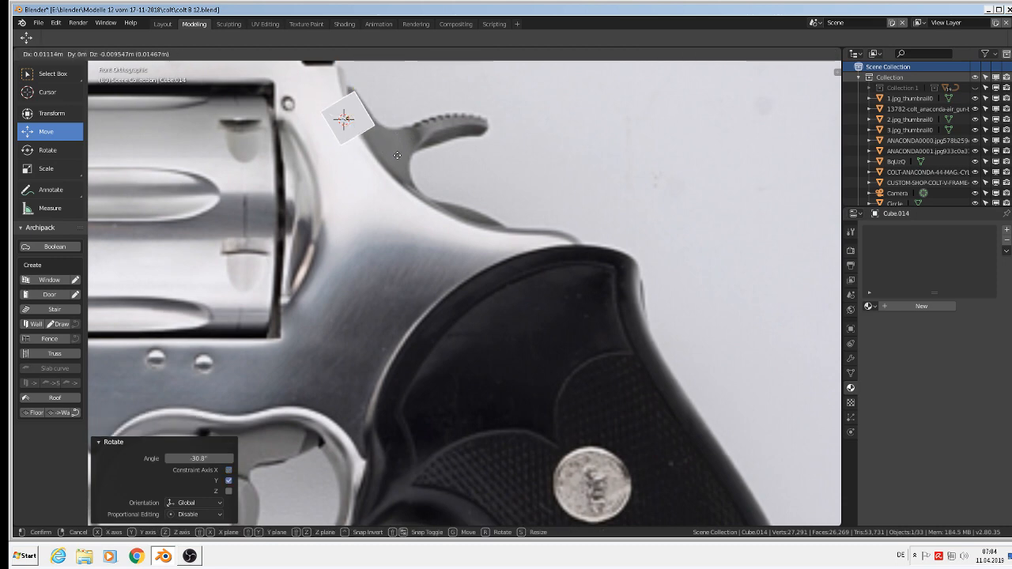
left_click(397, 155)
middle_click_drag(393, 156, 320, 181)
left_click_drag(381, 116, 331, 135)
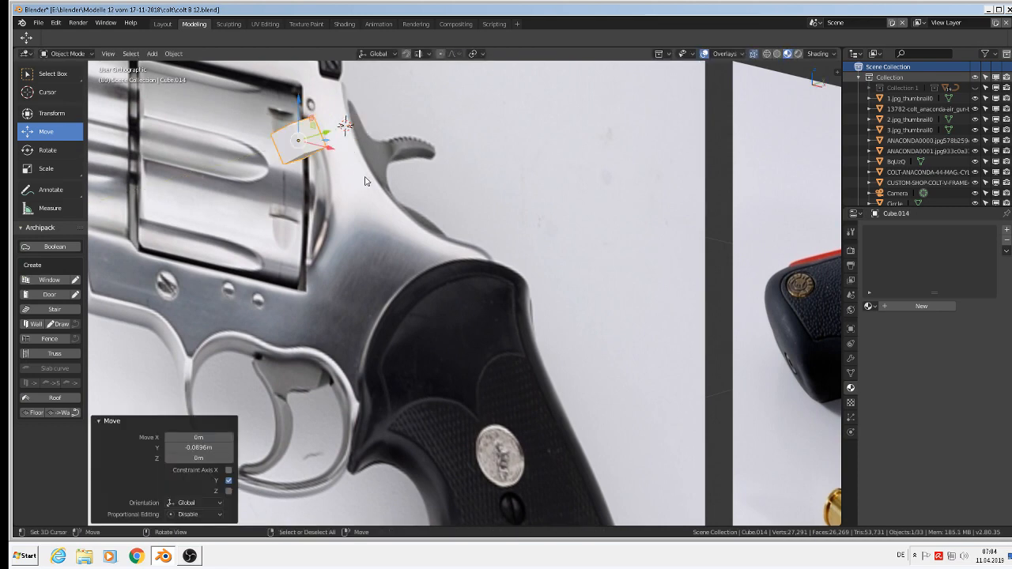
Step: Select the cube's lower face in Edit Mode and move it about 0.00477 m along Z in front view
scroll(365, 180, "up", 3)
key("Tab")
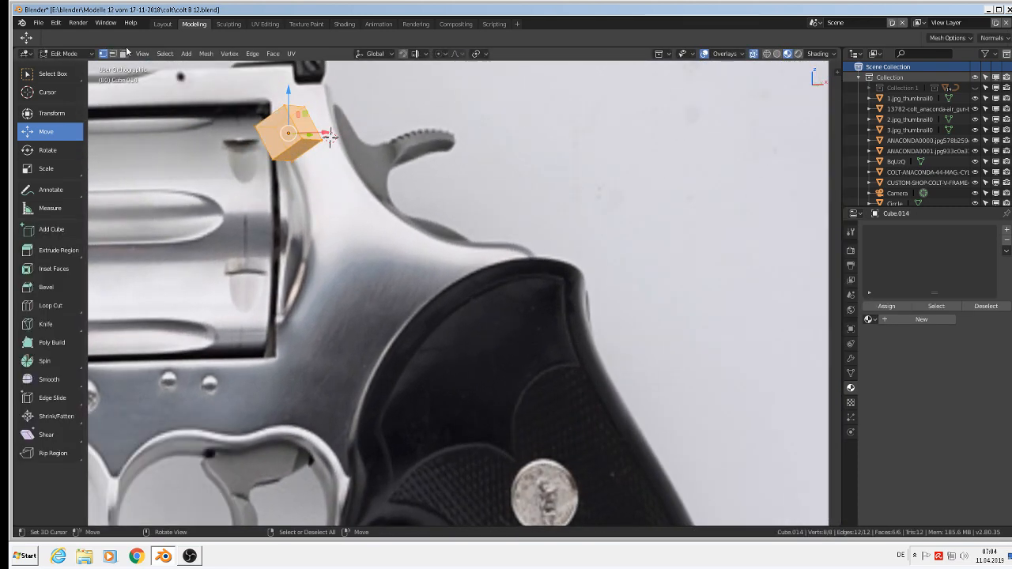
left_click(123, 53)
left_click(331, 138)
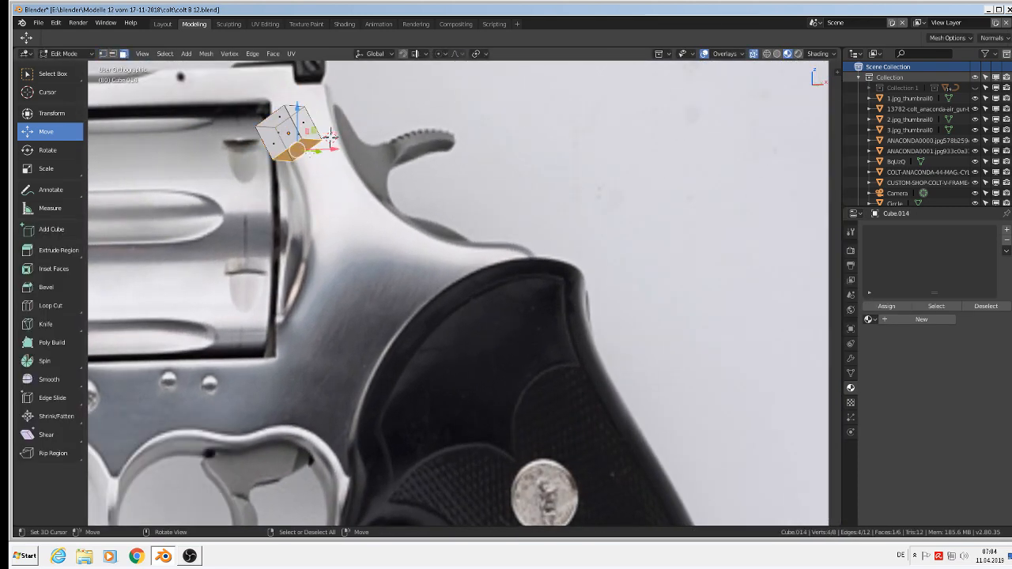
key("KP_1")
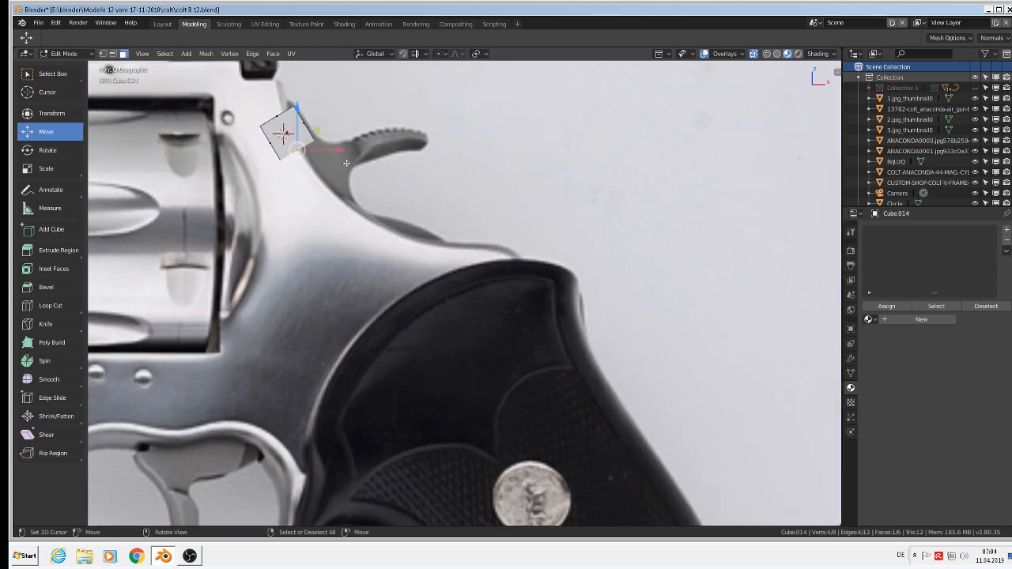
key("g")
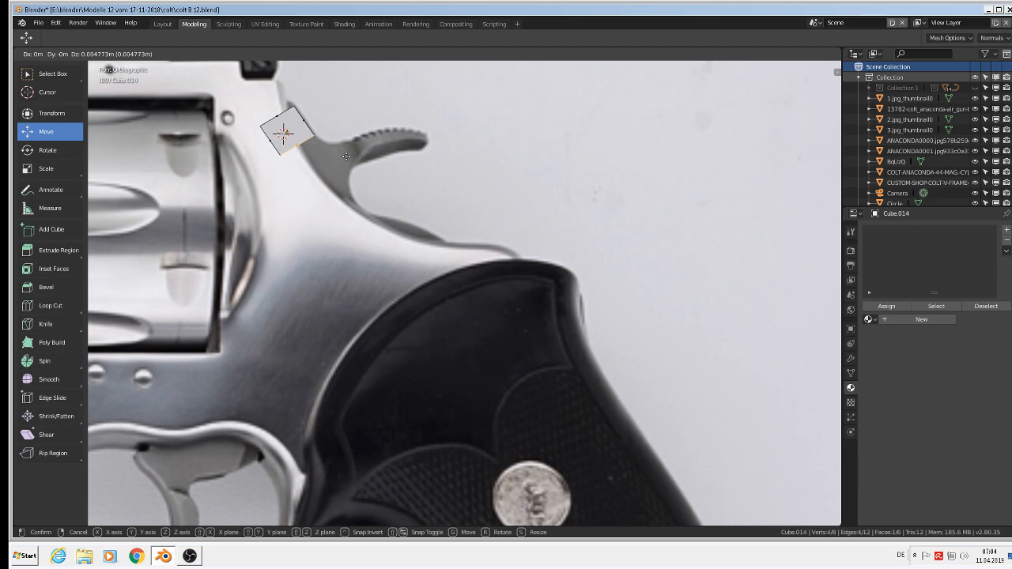
left_click(345, 156)
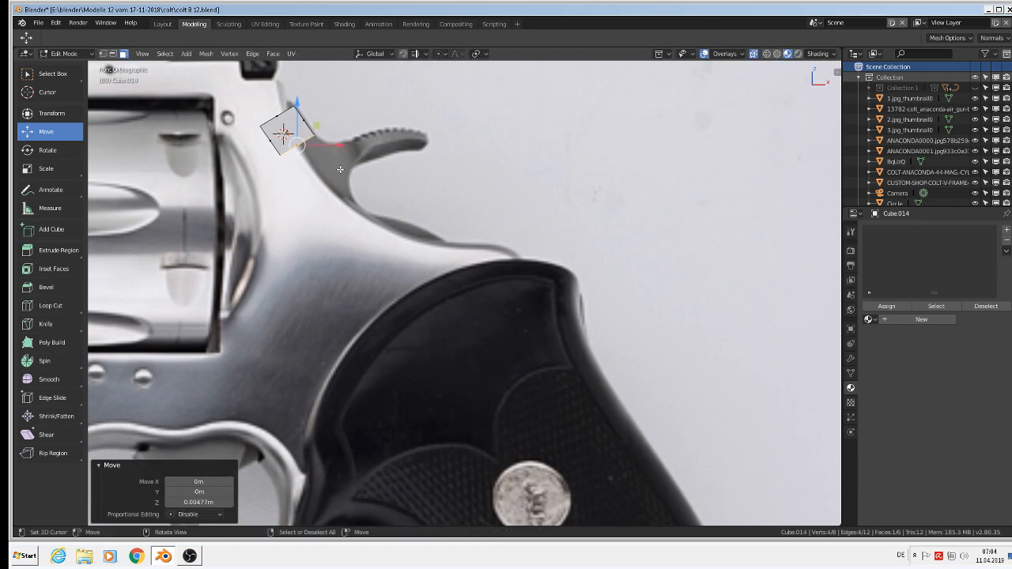
Step: Extrude the lower face about 0.0193 m, nudge it toward the hammer outline and rotate it about -19.5° around Y
key("e")
left_click(364, 177)
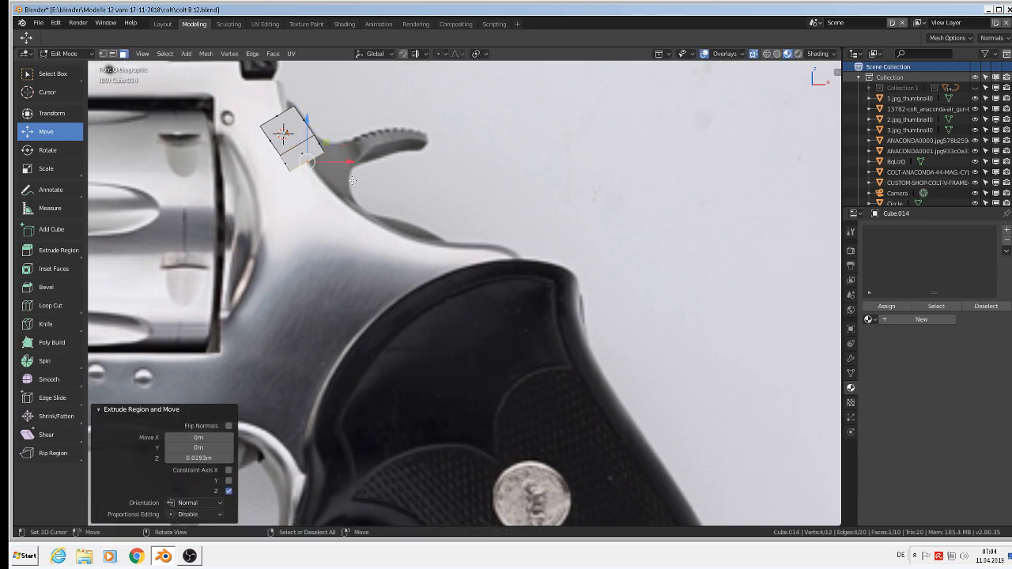
key("g")
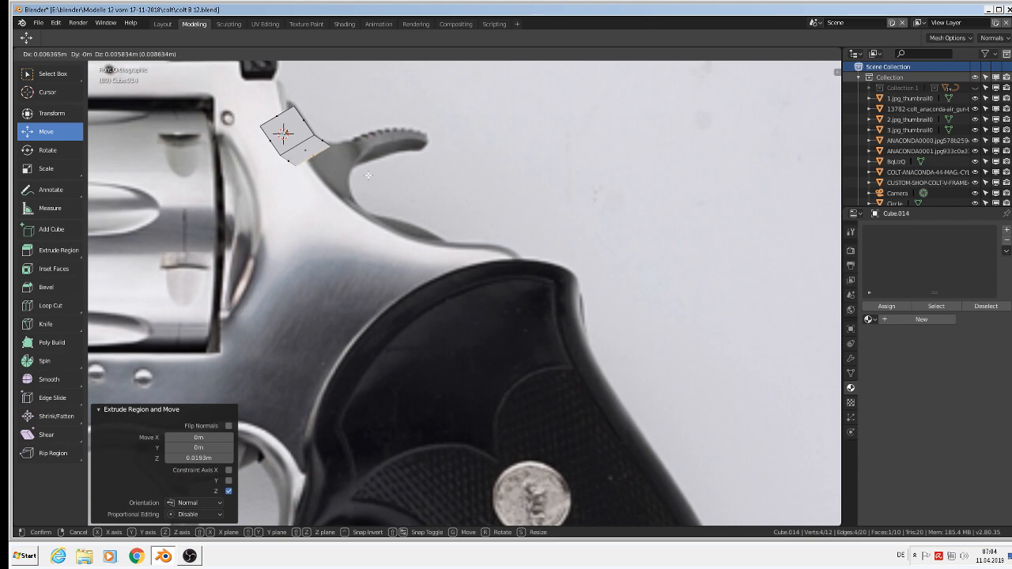
left_click(366, 175)
key("r")
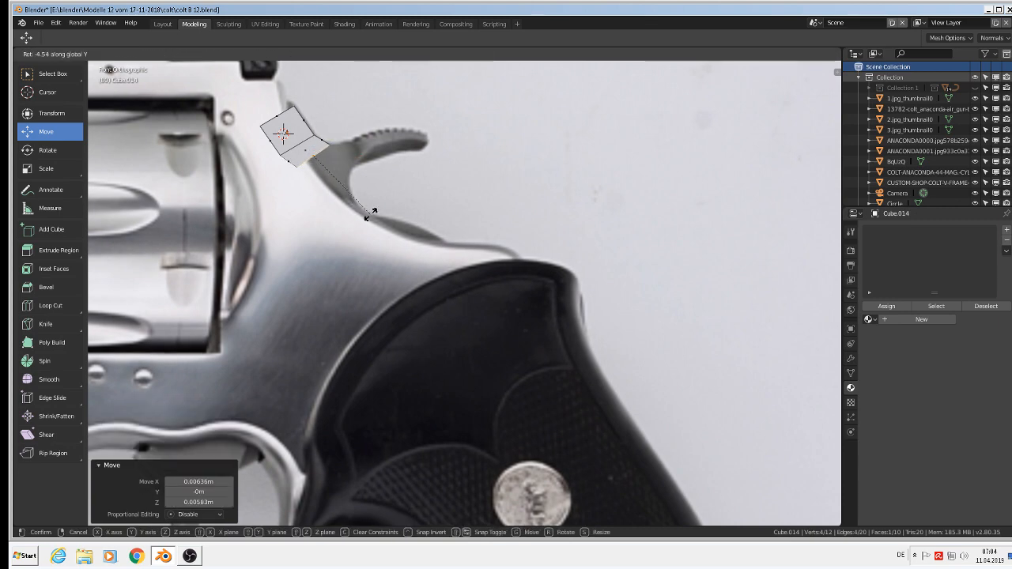
key("y")
left_click(403, 210)
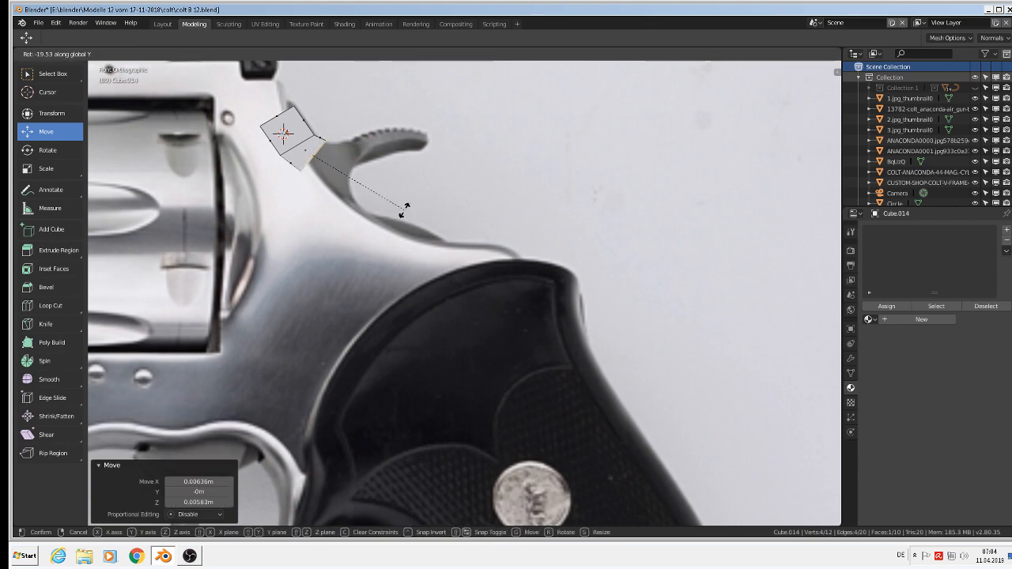
Step: Extrude the end face again and move it about 0.026 m along X and -0.0265 m along Z, following the hammer
key("e")
right_click(344, 200)
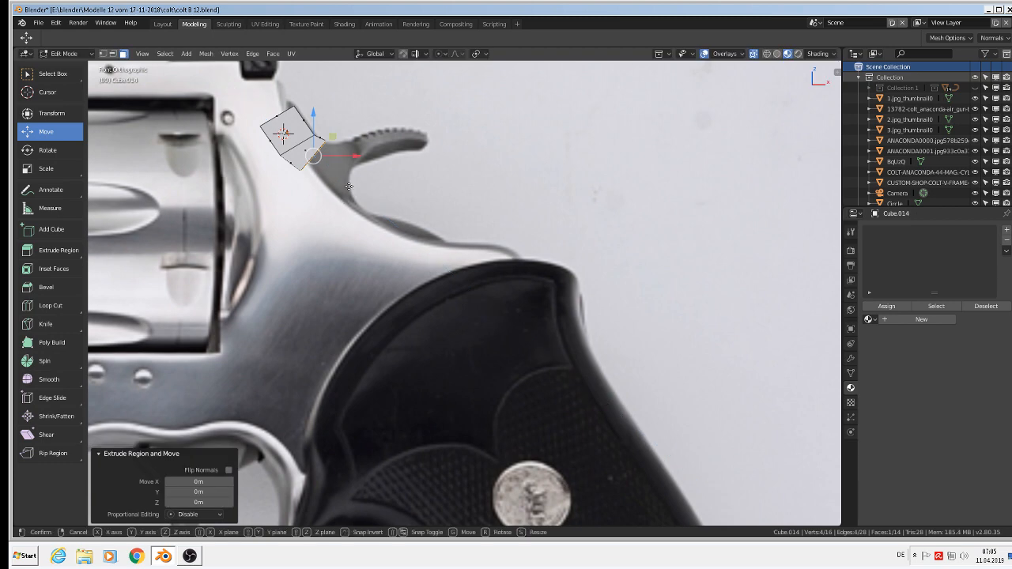
key("g")
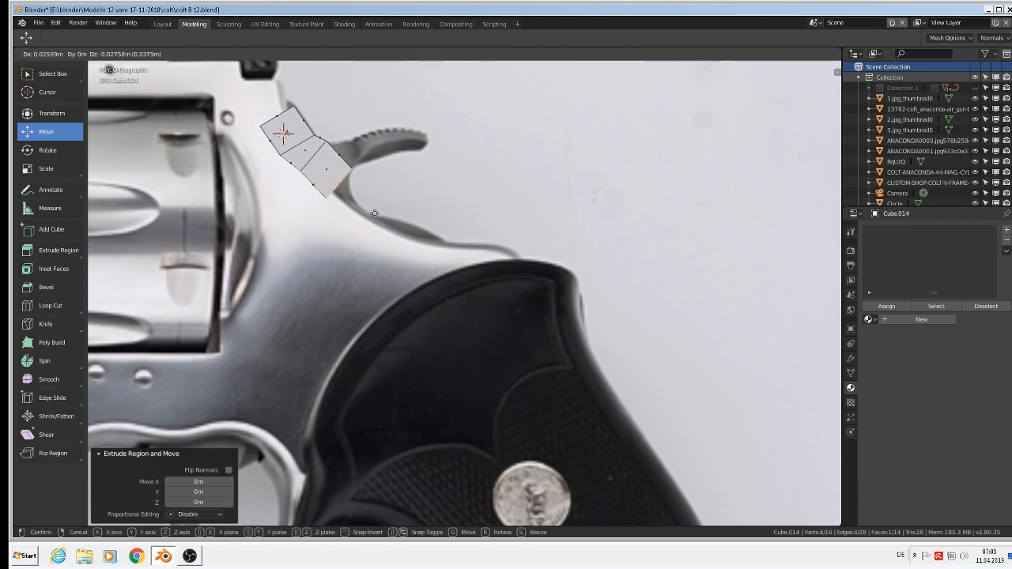
left_click(374, 213)
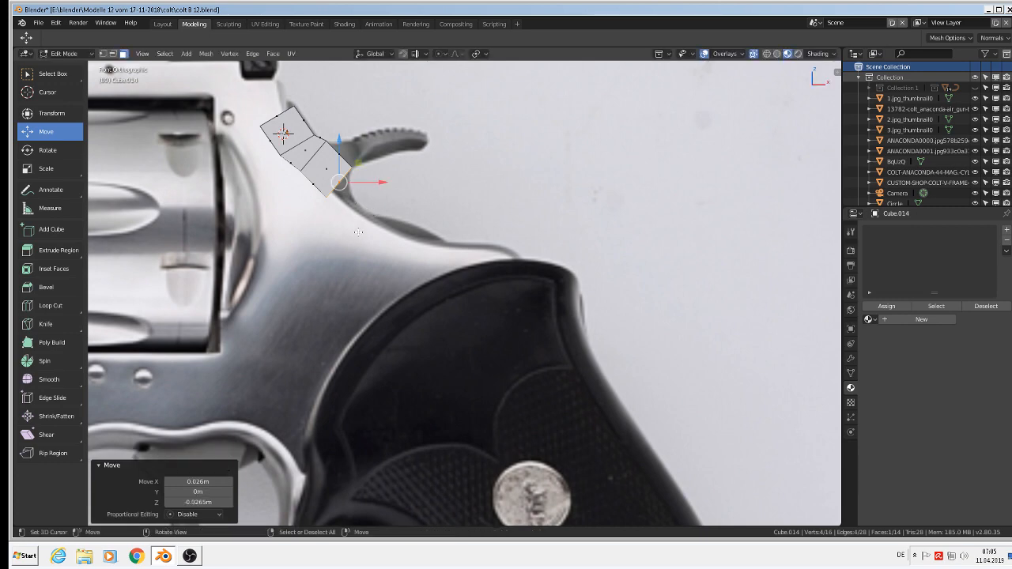
Step: Extrude the hammer's end face about 0.0162 m along its normal and set the transform orientation to Normal
key("e")
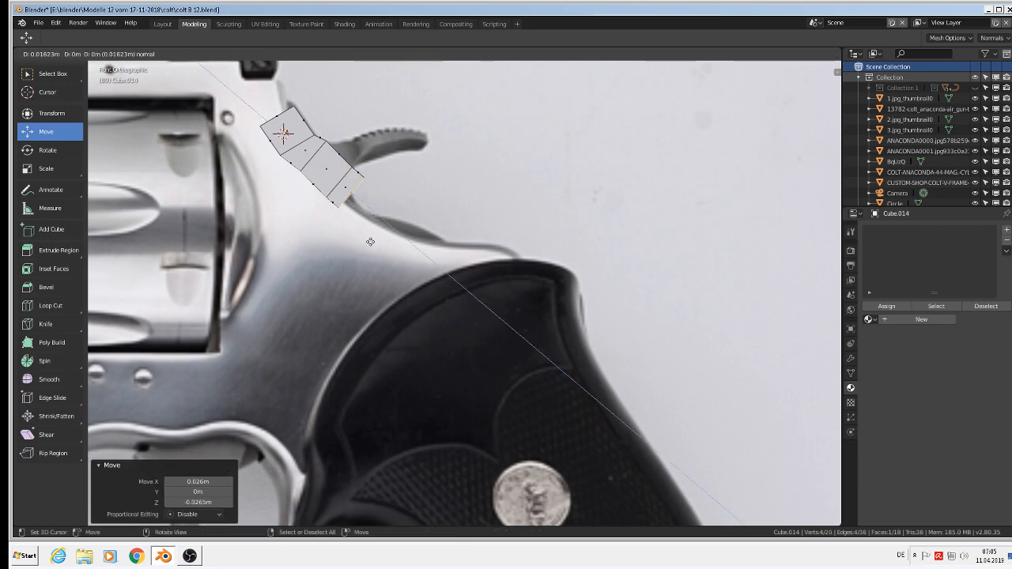
left_click(370, 241)
middle_click_drag(374, 210, 361, 213)
left_click(113, 54)
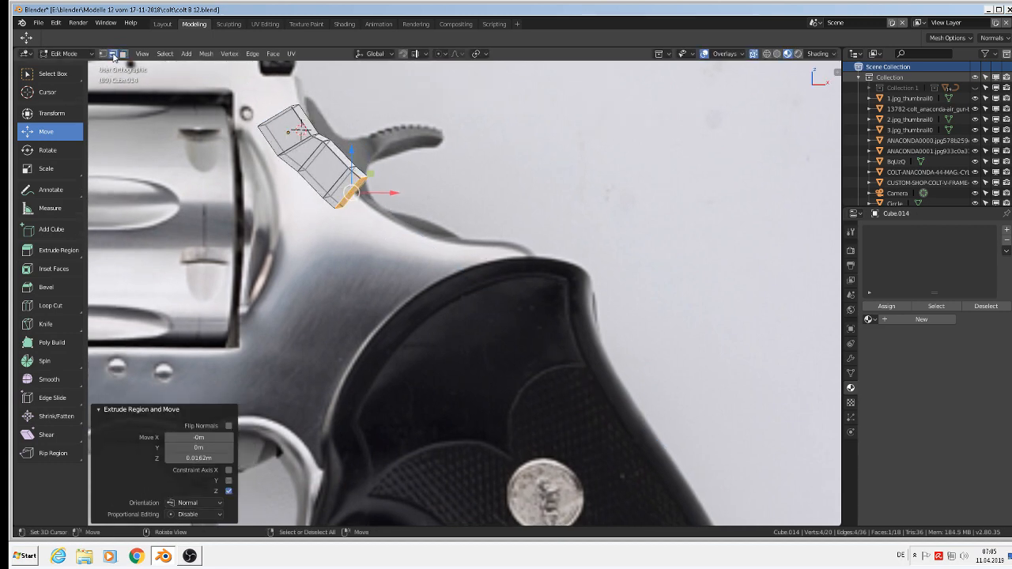
key("KP_1")
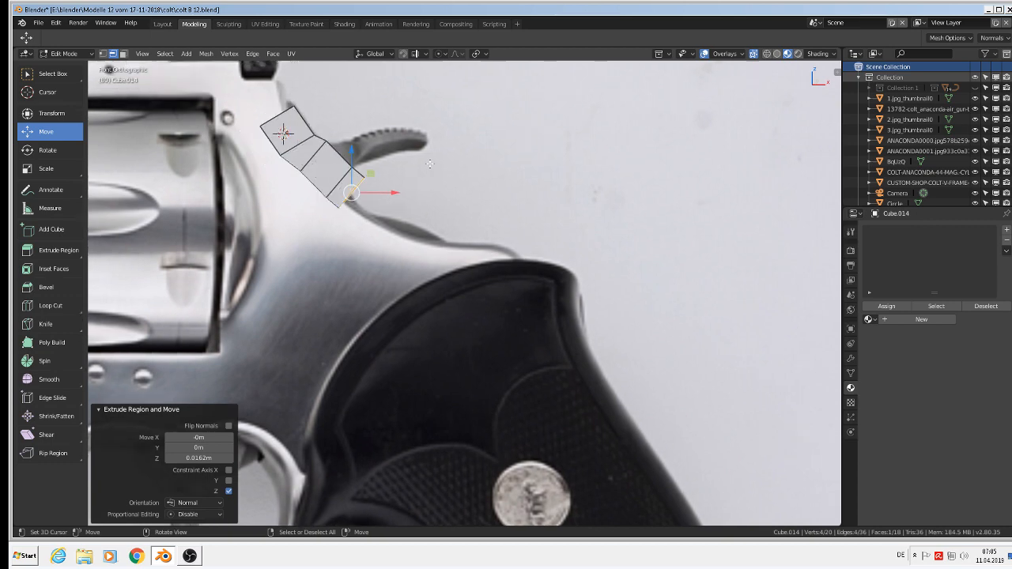
scroll(354, 180, "up", 3)
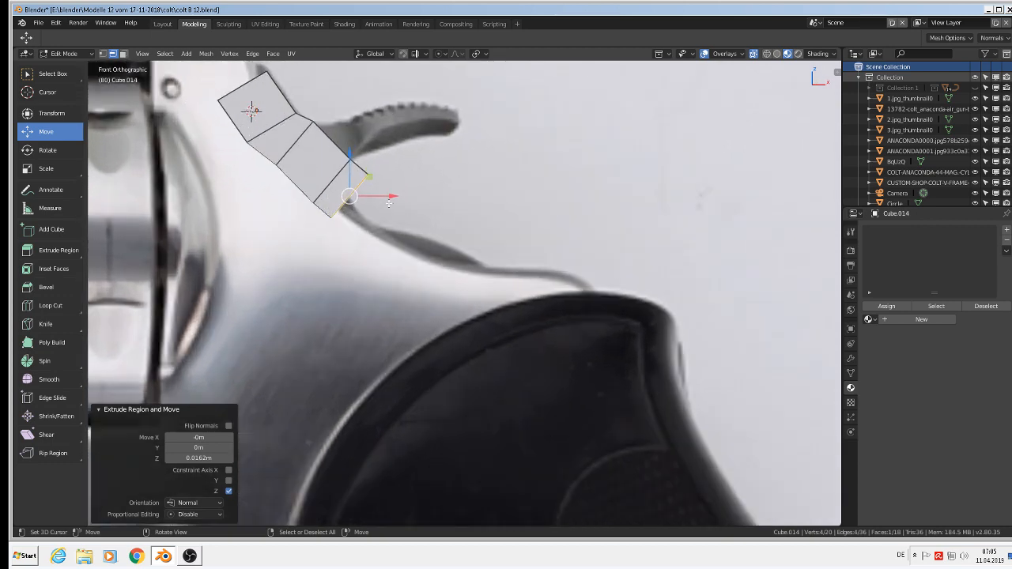
left_click(384, 55)
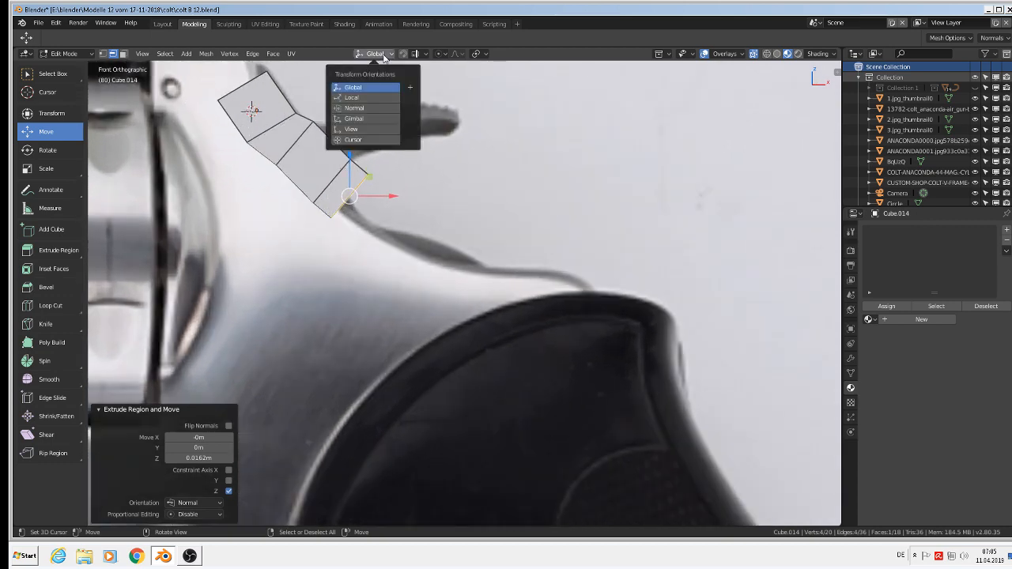
left_click(355, 108)
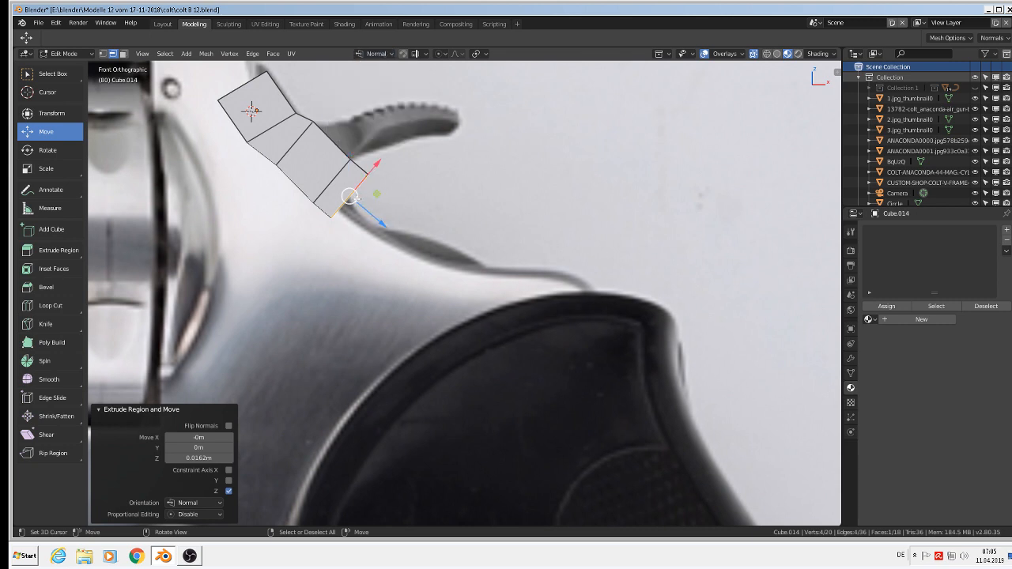
Step: Select the outer edge of the new end face and move it about -0.0129 m along X and -0.0162 m along Z
middle_click_drag(368, 221, 371, 173)
left_click(366, 174)
key("KP_1")
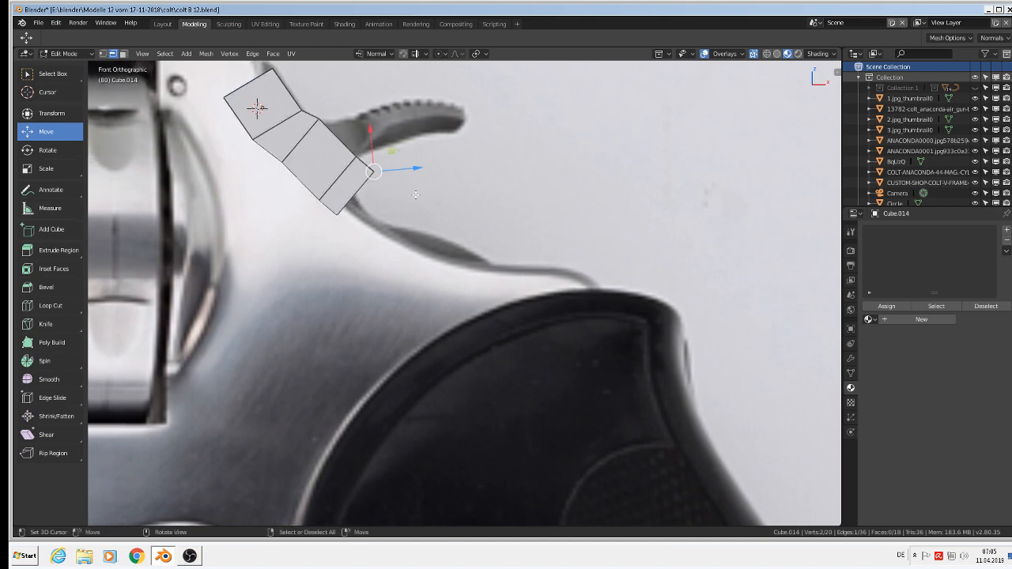
key("g")
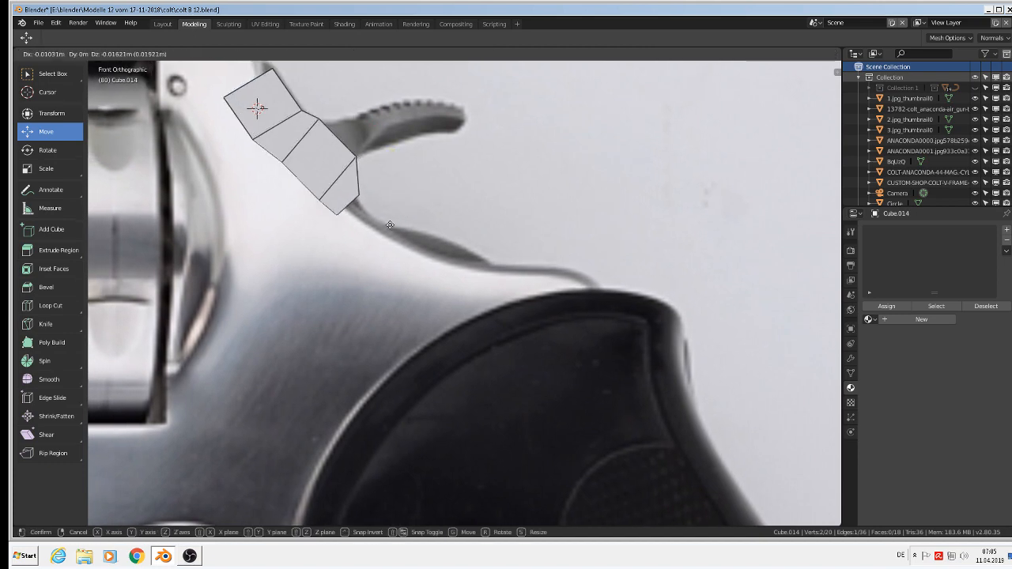
left_click(387, 226)
Step: Select the small lower end face in face mode and extrude it about 0.021 m along its normal in front view
middle_click_drag(373, 231, 177, 100)
left_click(124, 54)
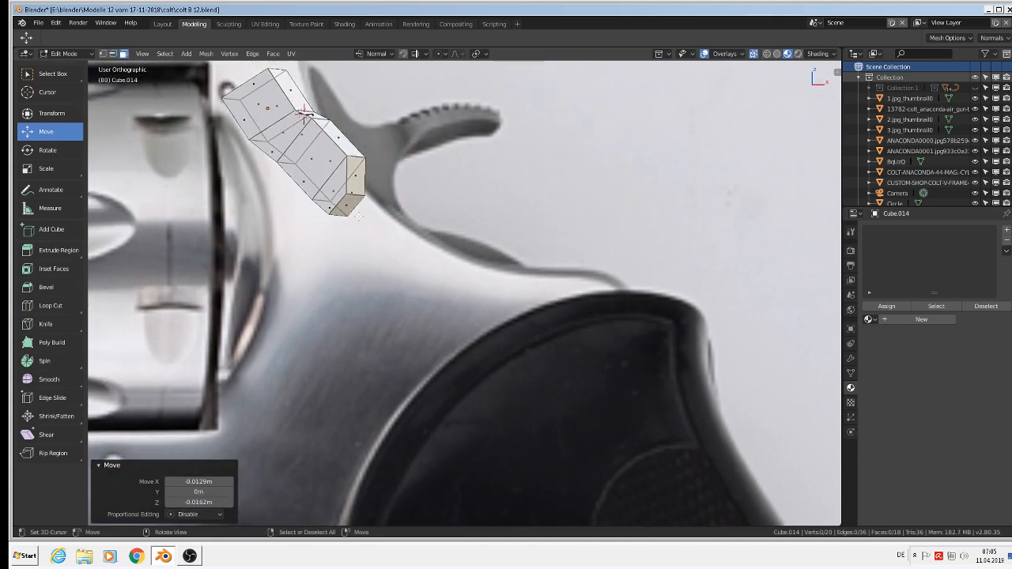
left_click(350, 207)
key("KP_1")
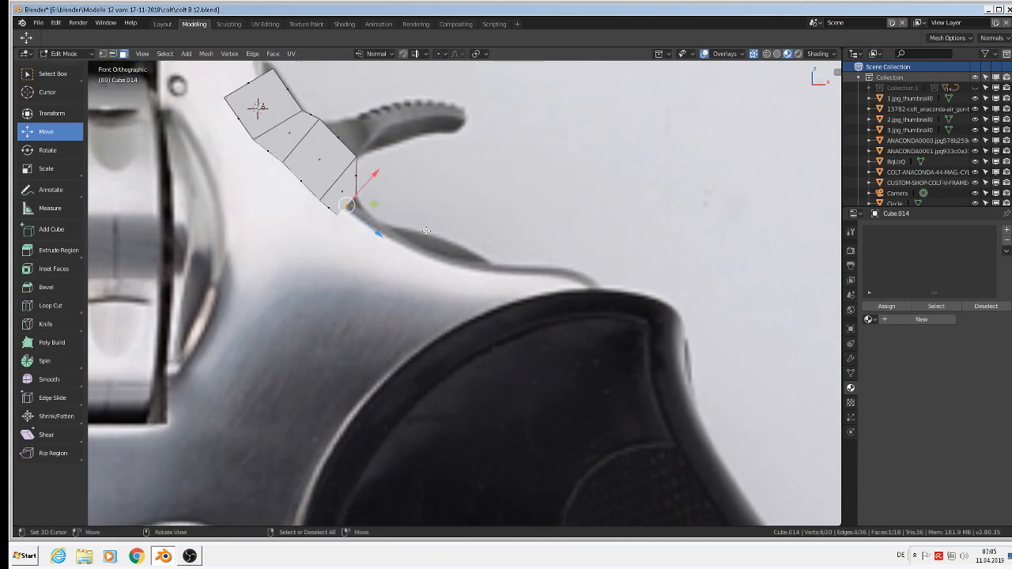
key("e")
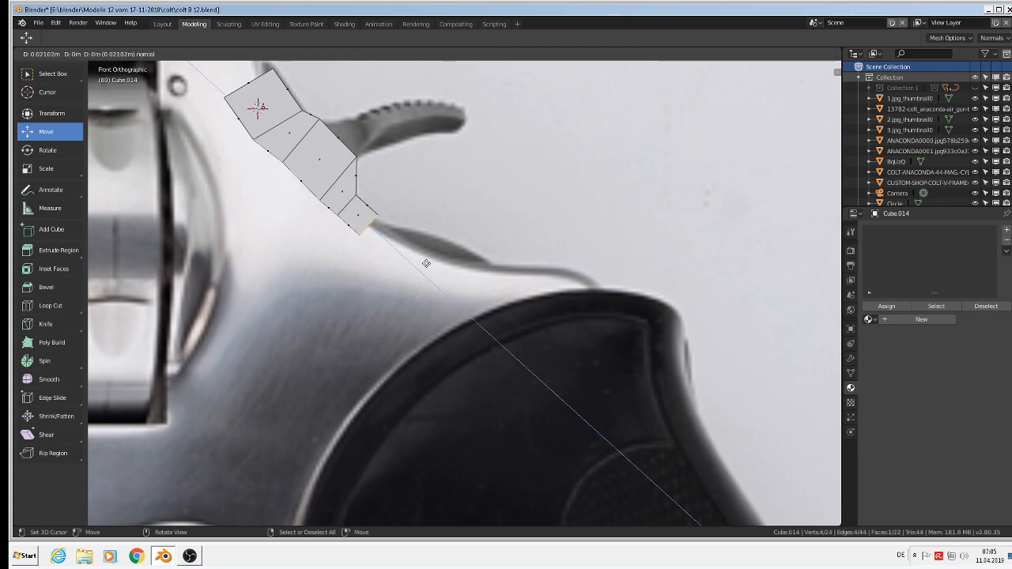
left_click(427, 263)
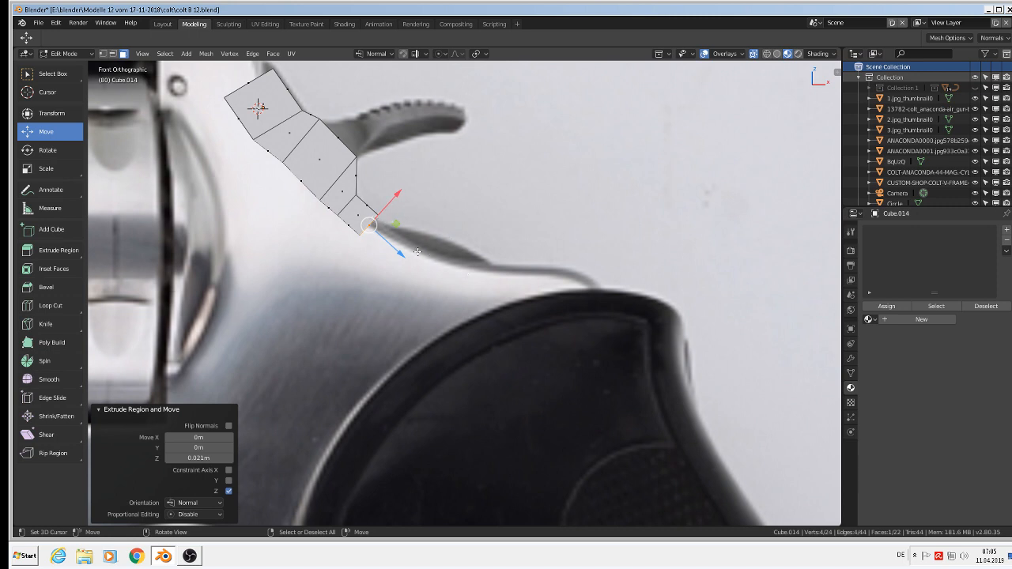
Step: Extrude the end face about 0.0471 m and move it about 0.0205 m along its local X, following the hammer's lower curve
key("e")
left_click(445, 252)
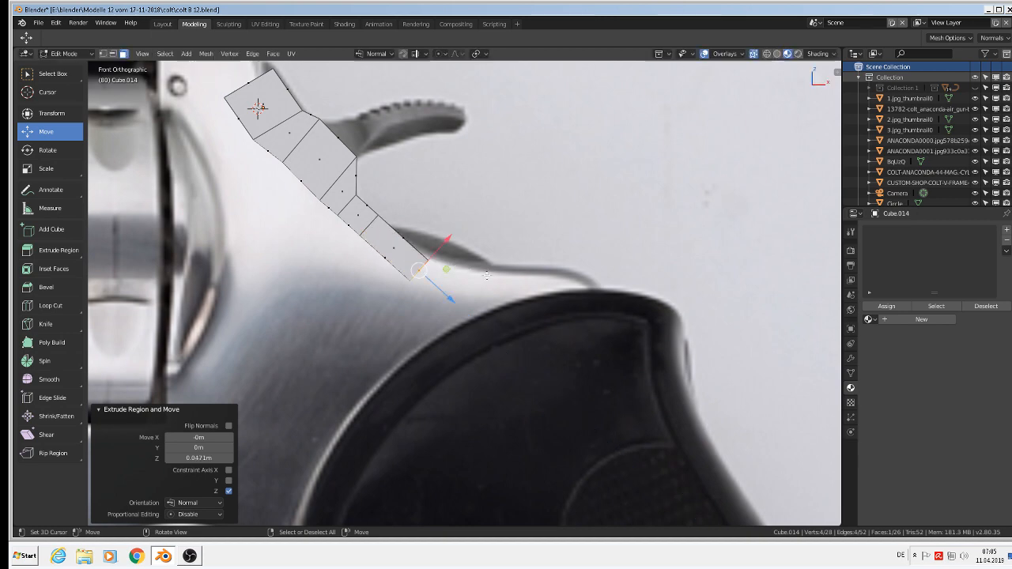
left_click_drag(449, 239, 473, 218)
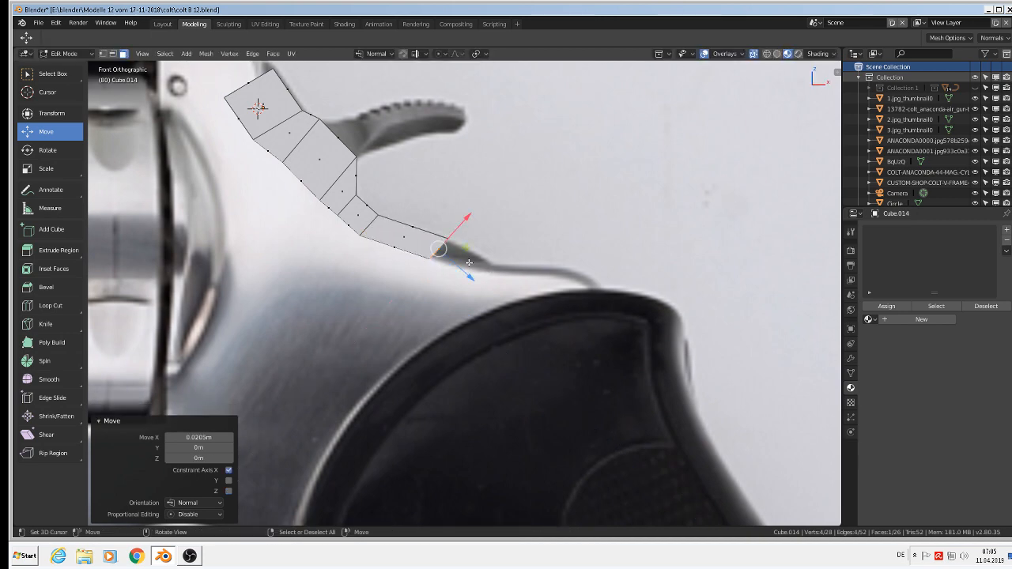
Step: Extrude the end face about 0.0378 m toward the grip and move it about 0.00331 m along X and 0.00773 m along Z
key("e")
left_click(479, 286)
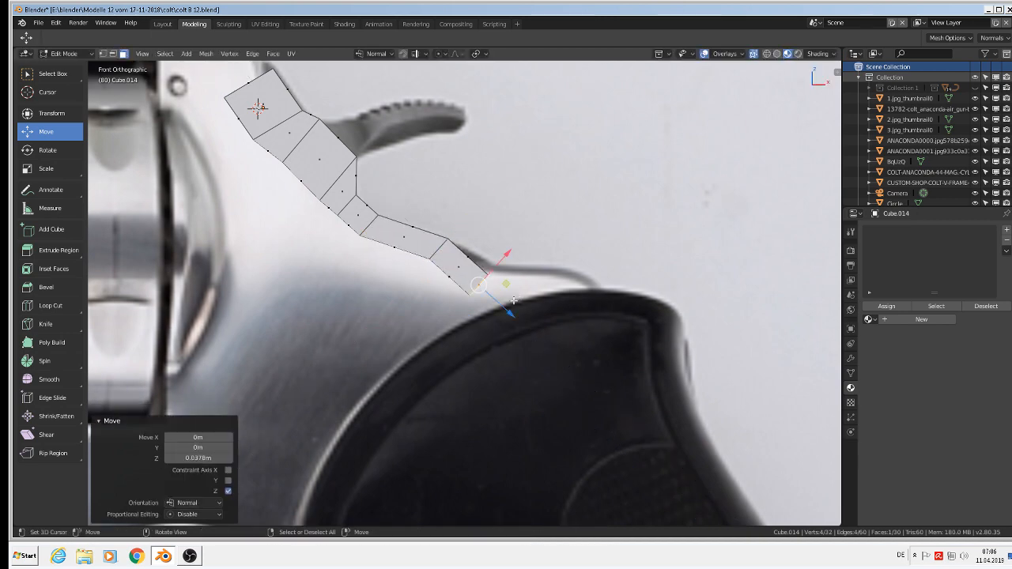
key("g")
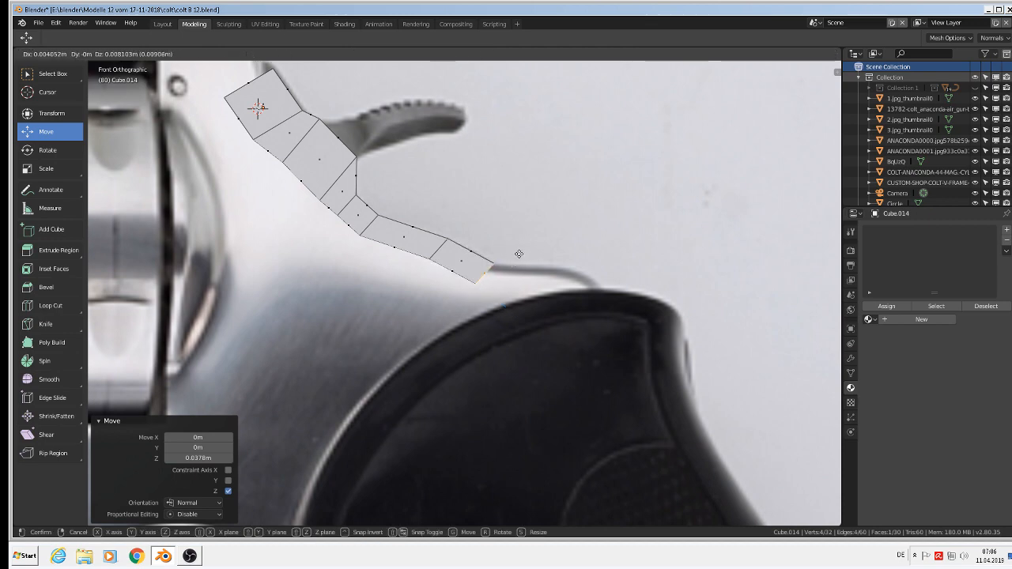
left_click(517, 255)
Step: Rotate the side face at the spur's base about 18° around Y, scale it to 0.824 and shift it about -0.00277 m along local X
scroll(321, 192, "down", 3)
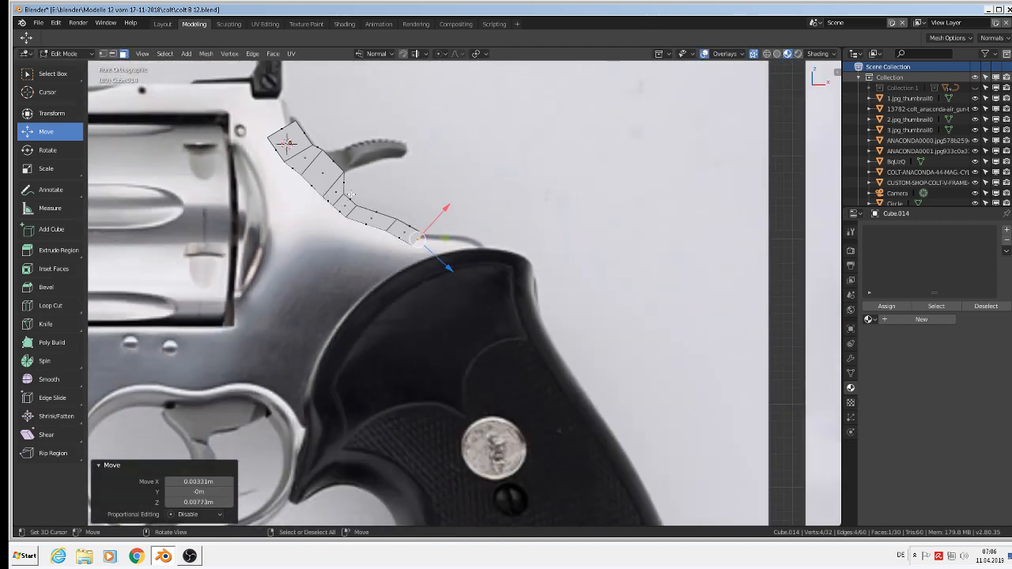
scroll(350, 196, "up", 2)
middle_click_drag(353, 197, 313, 222)
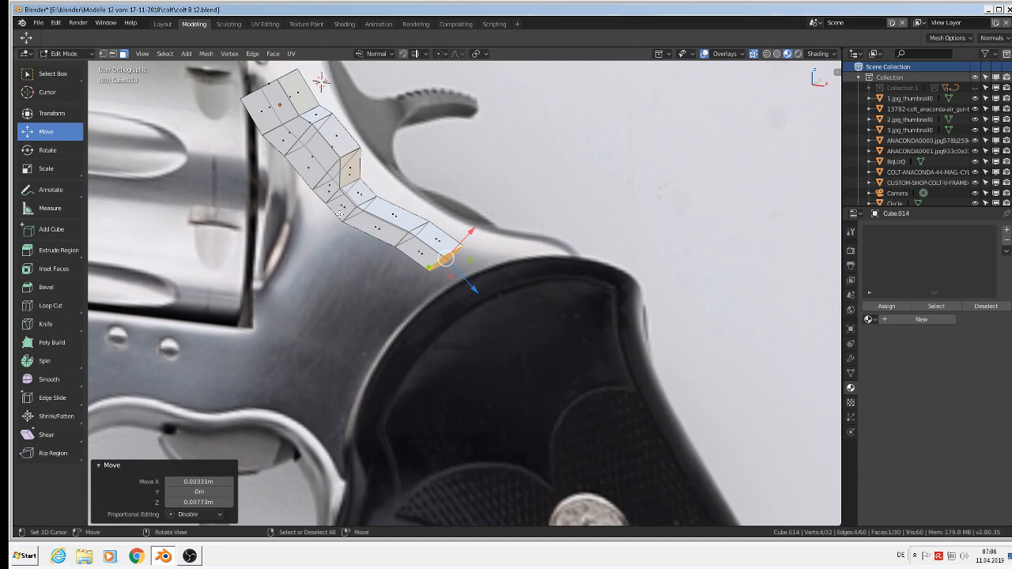
middle_click_drag(349, 156, 369, 133)
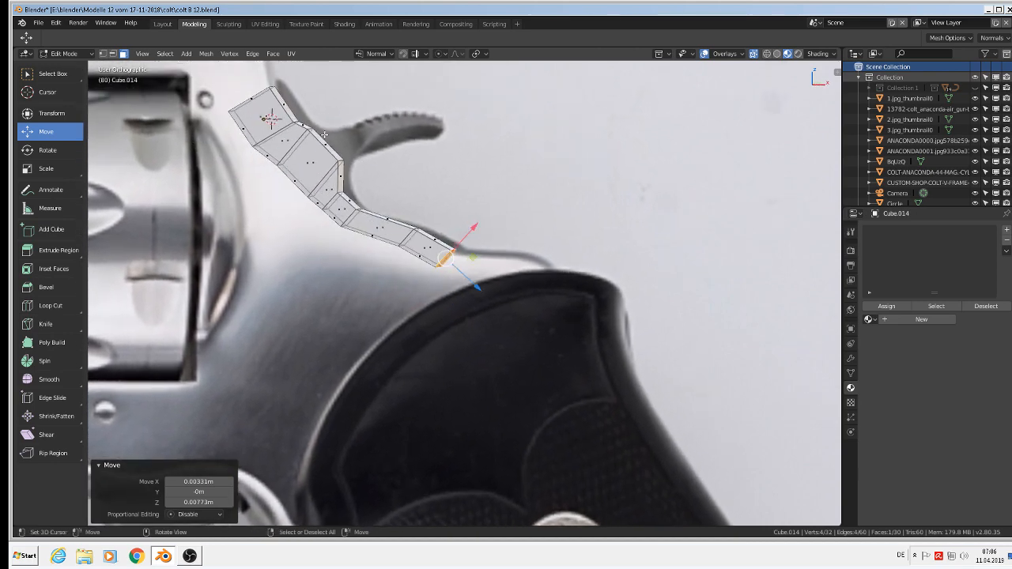
right_click(322, 141)
key("KP_1")
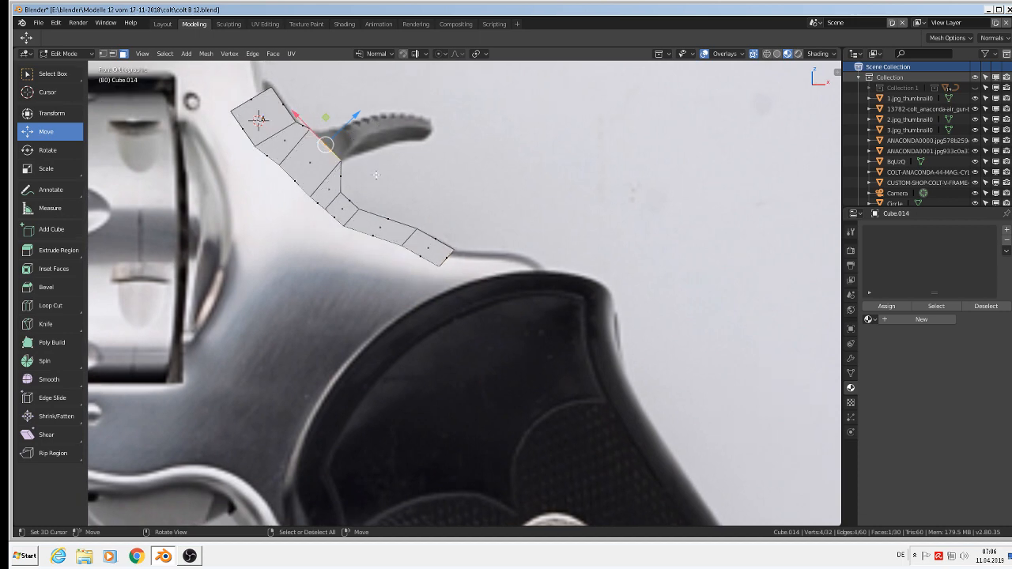
type("ry18")
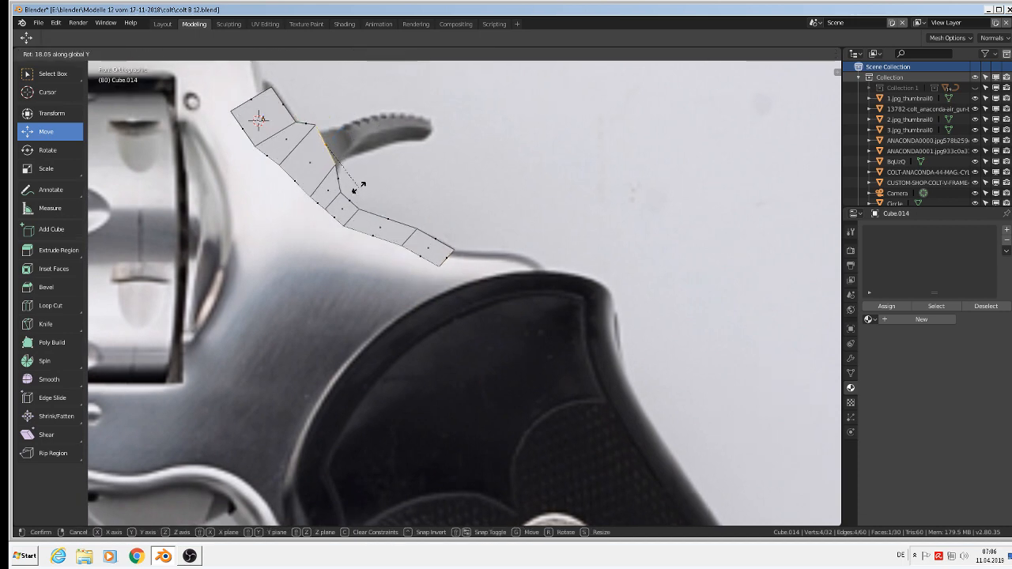
key("Return")
key("s")
left_click(362, 189)
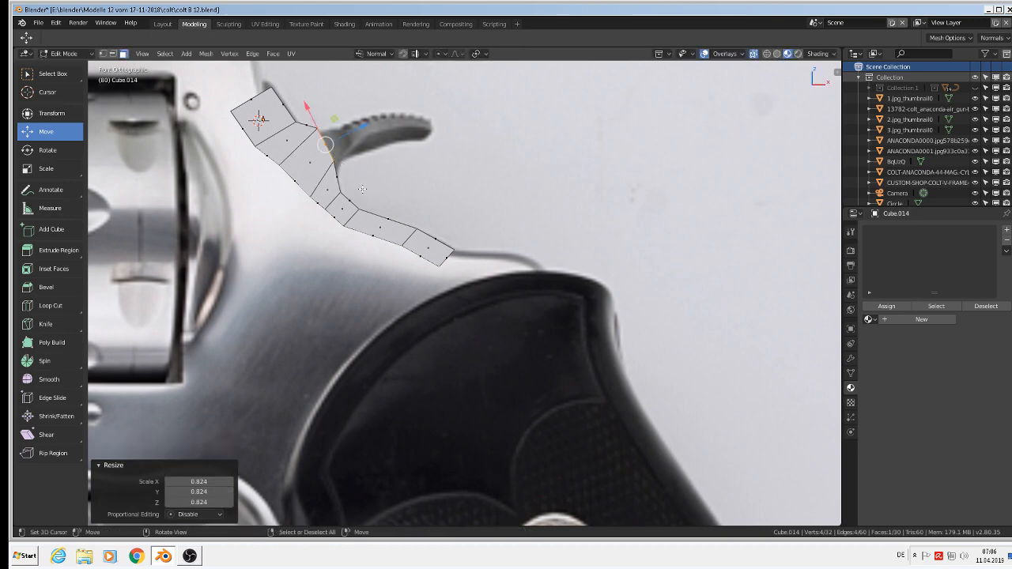
left_click_drag(314, 106, 312, 110)
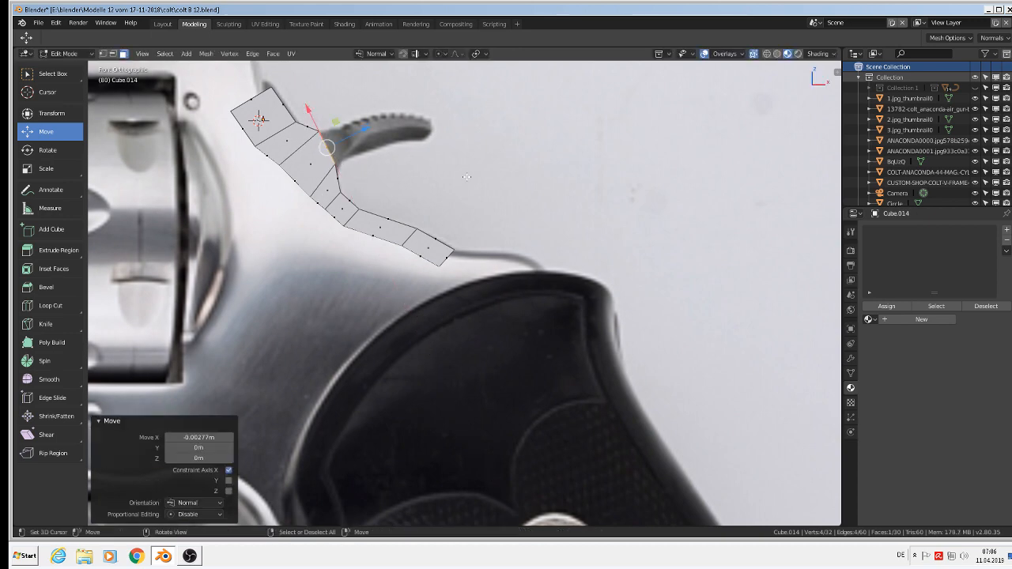
Step: Extrude the spur face about 0.0467 m along its normal, fit it to the photo, scale it to 0.820 and rotate it about 20° around Y
key("e")
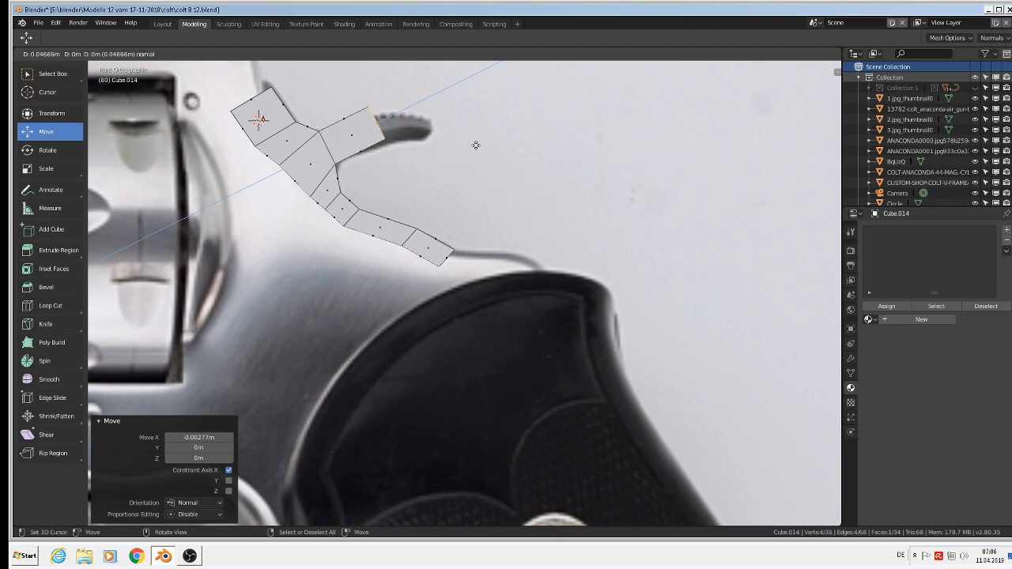
left_click(476, 145)
left_click_drag(361, 79, 368, 88)
key("s")
left_click(468, 194)
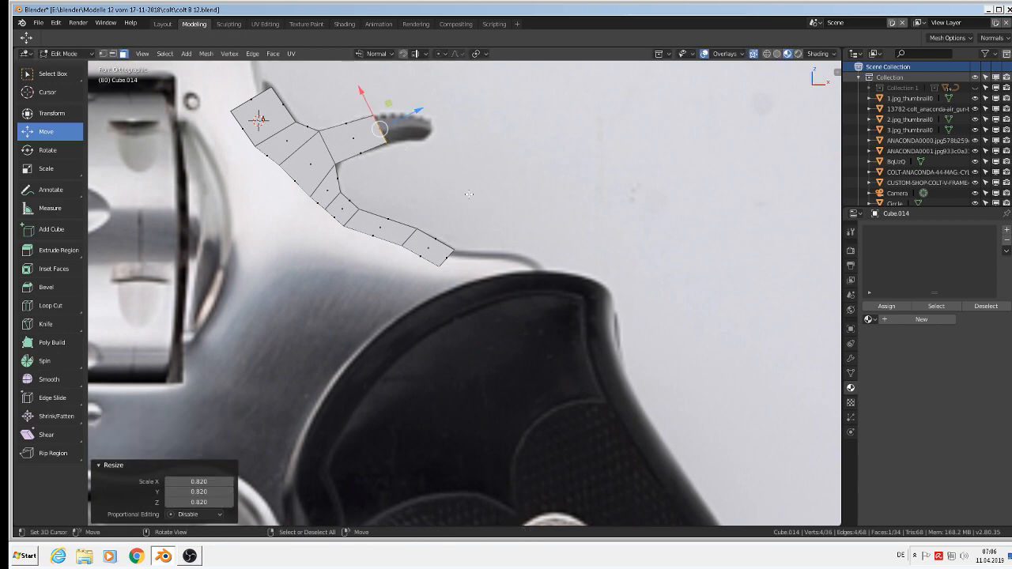
key("r")
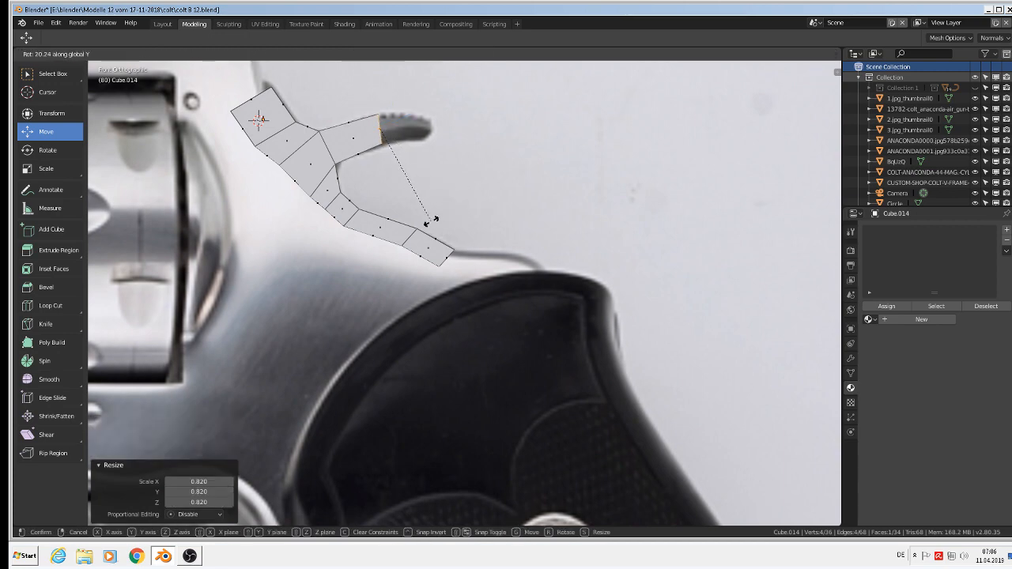
left_click(431, 219)
Step: Extrude the spur's end about 0.0234 m, scale the end face to 0.837 and rotate it around Y to follow the spur's curve
key("e")
right_click(440, 163)
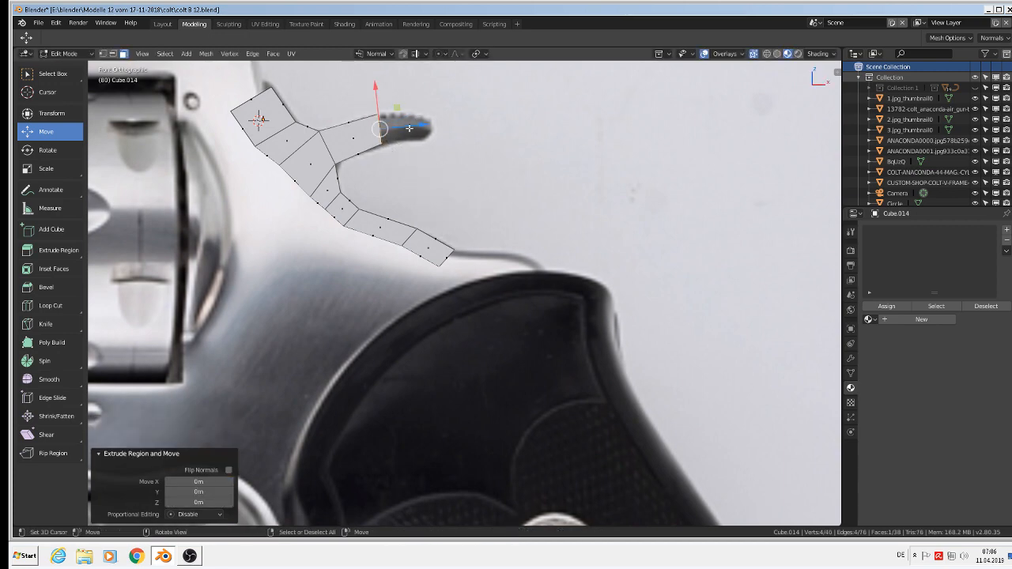
left_click_drag(409, 128, 437, 128)
key("s")
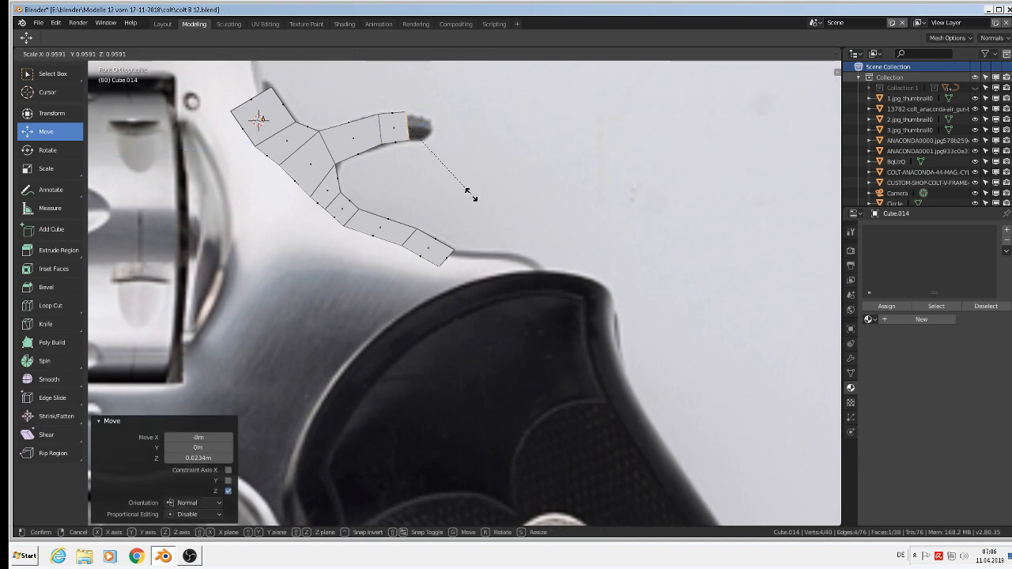
left_click(466, 184)
key("r")
key("y")
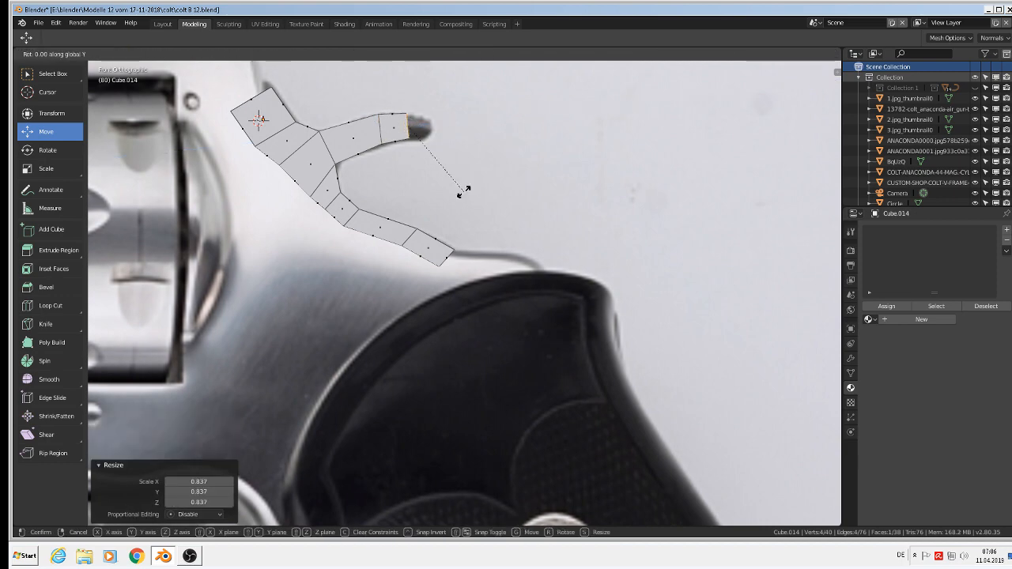
left_click(445, 185)
Step: Extrude the spur's end face about 0.0197 m to the tip, scale it down and return to Object Mode
key("e")
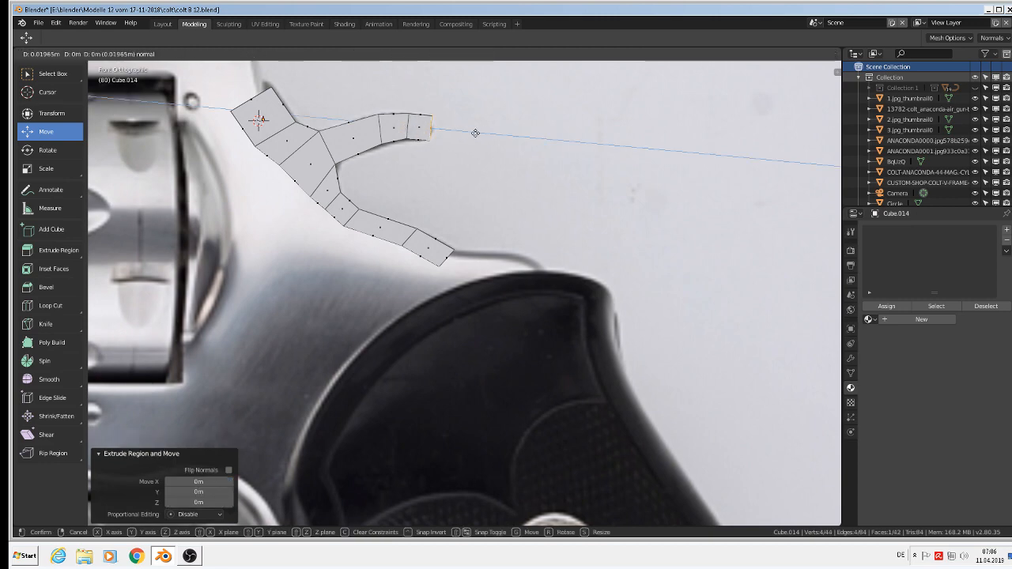
left_click(475, 133)
key("s")
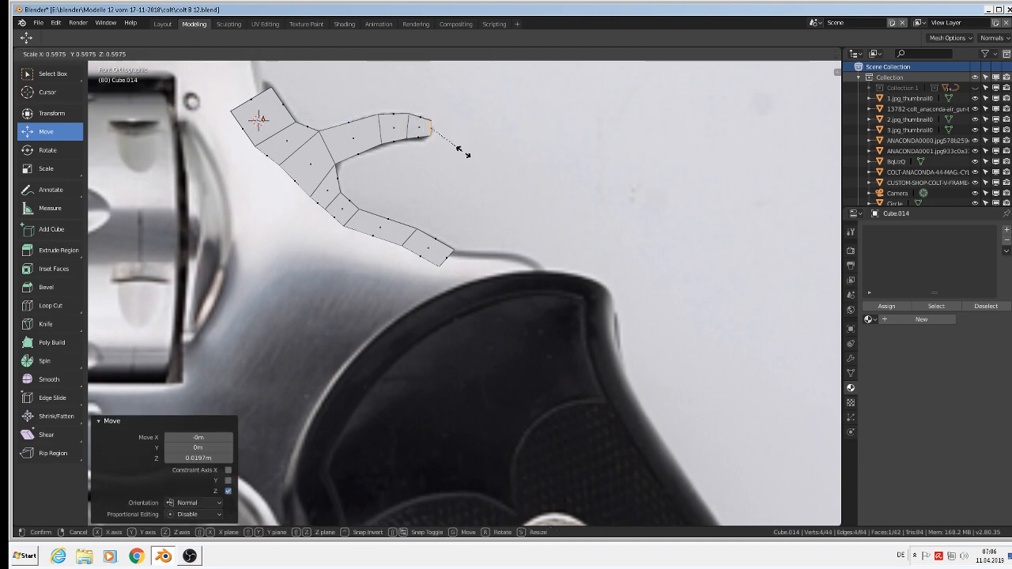
left_click(470, 154)
scroll(384, 158, "down", 3)
key("Tab")
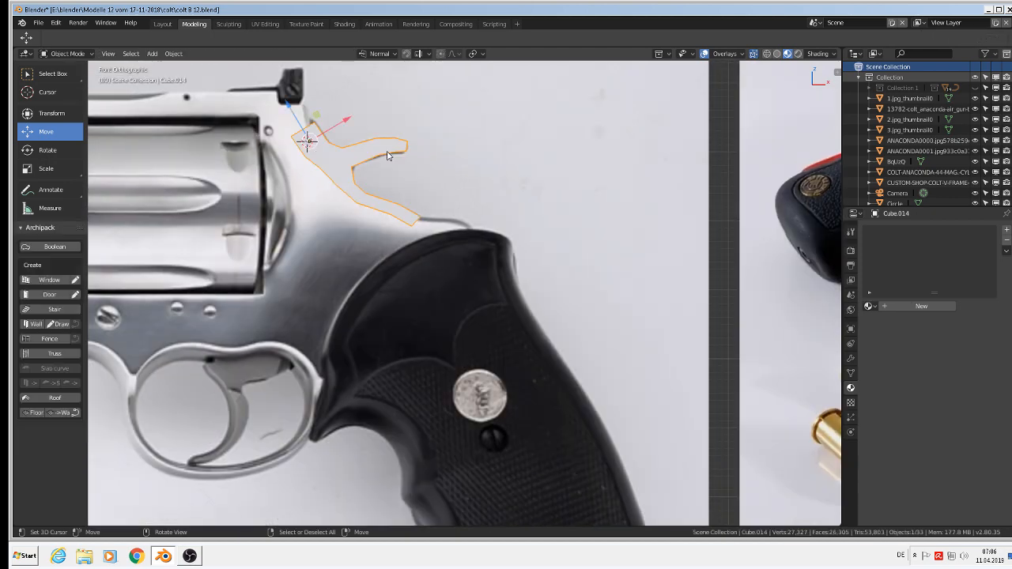
Step: Save the model as a new version named colt B 13.blend in the colt folder
scroll(366, 163, "down", 2)
scroll(310, 173, "up", 2)
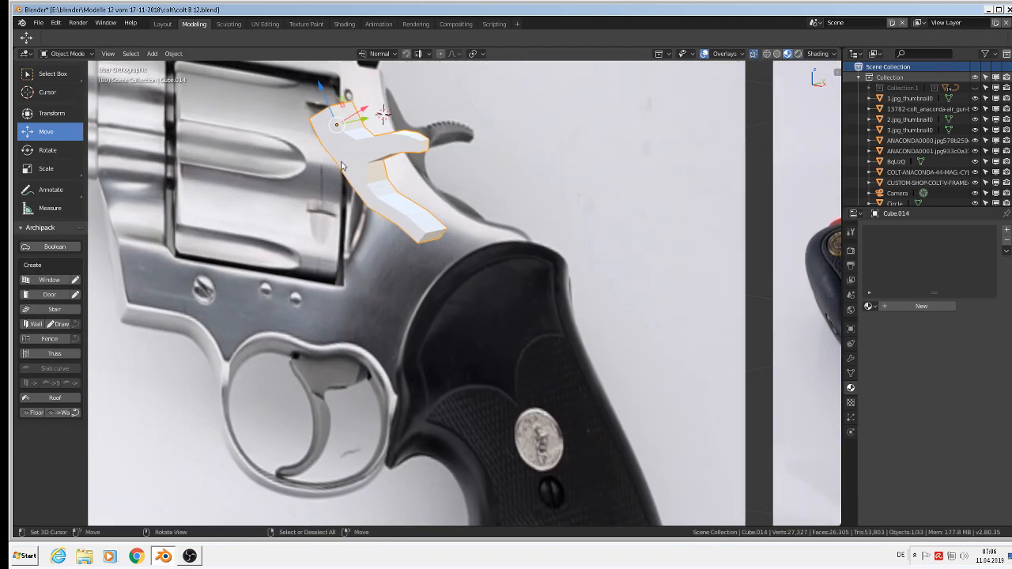
middle_click_drag(459, 185, 478, 185)
left_click(38, 23)
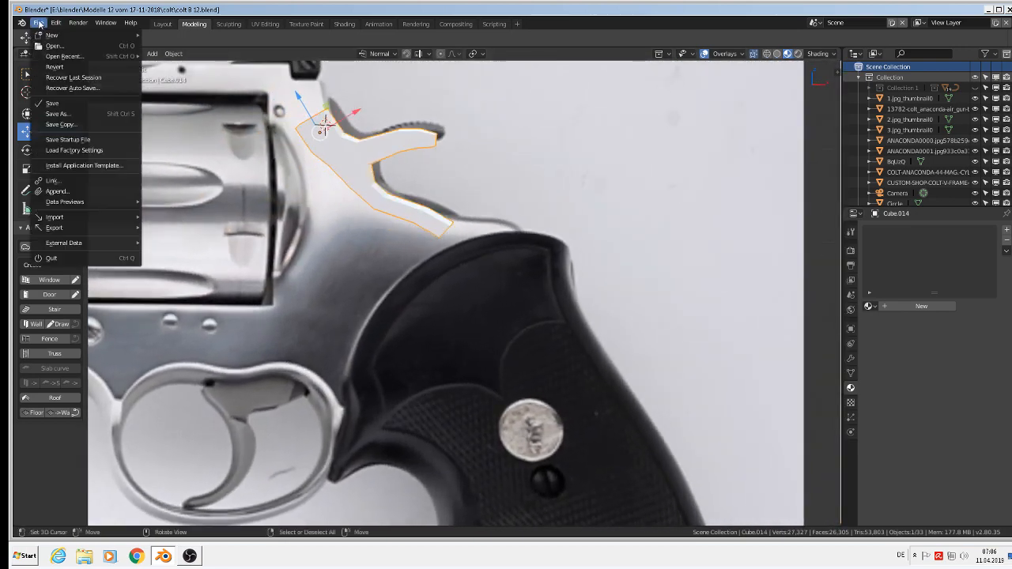
left_click(55, 115)
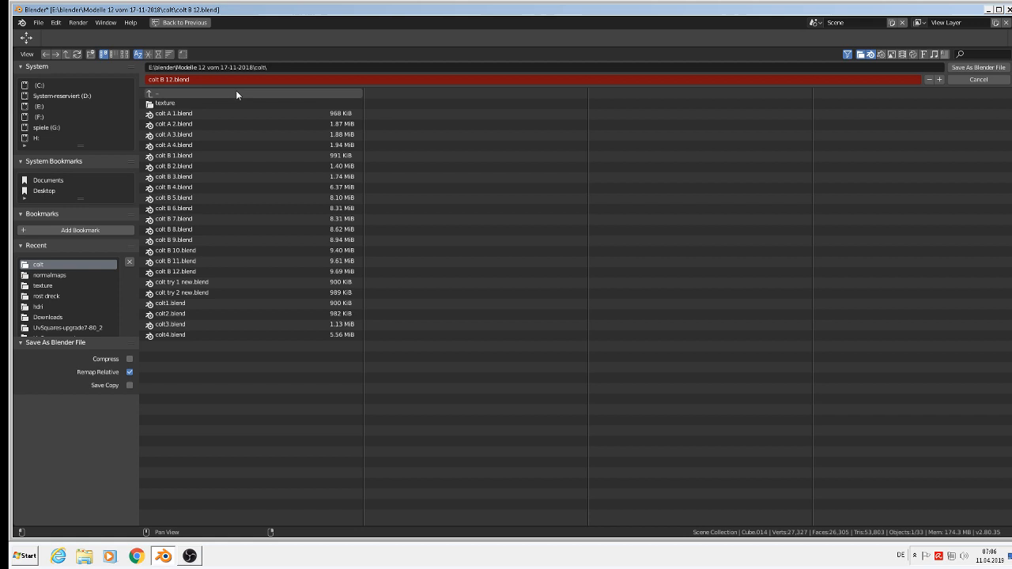
left_click(166, 80)
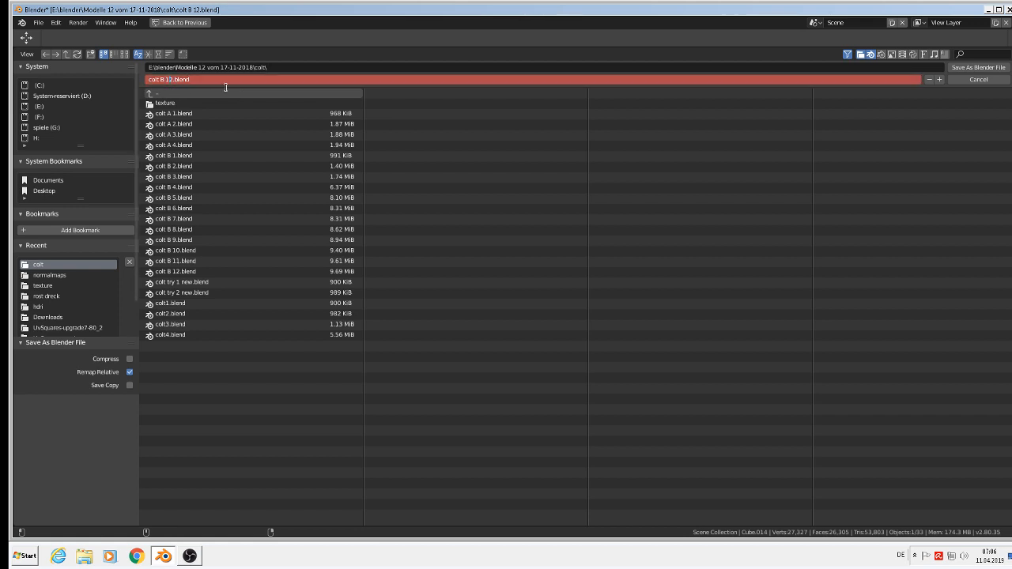
left_click(979, 68)
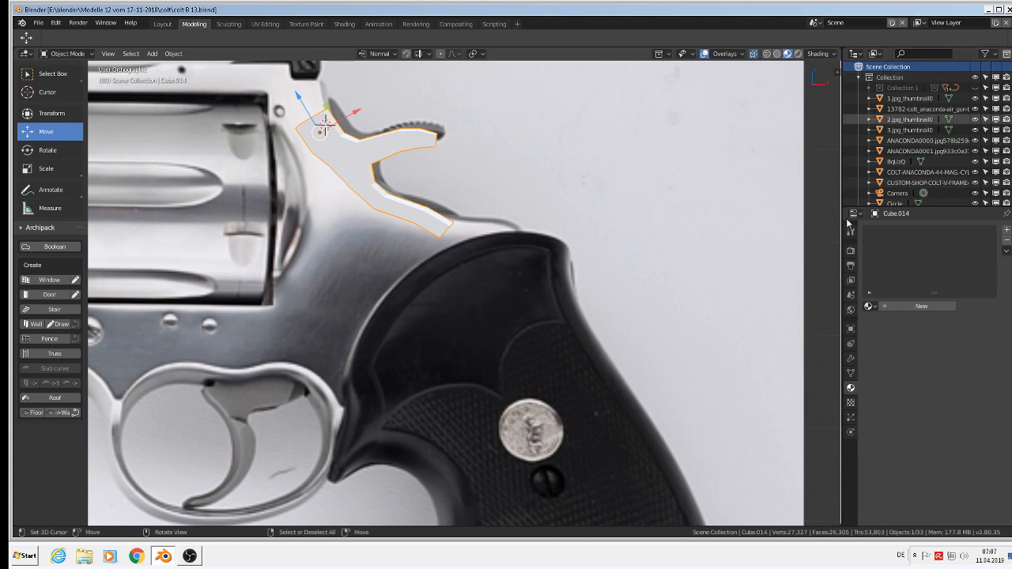
Step: Add a Subdivision Surface modifier with 2 view subdivisions to the hammer and shade it smooth
left_click(851, 360)
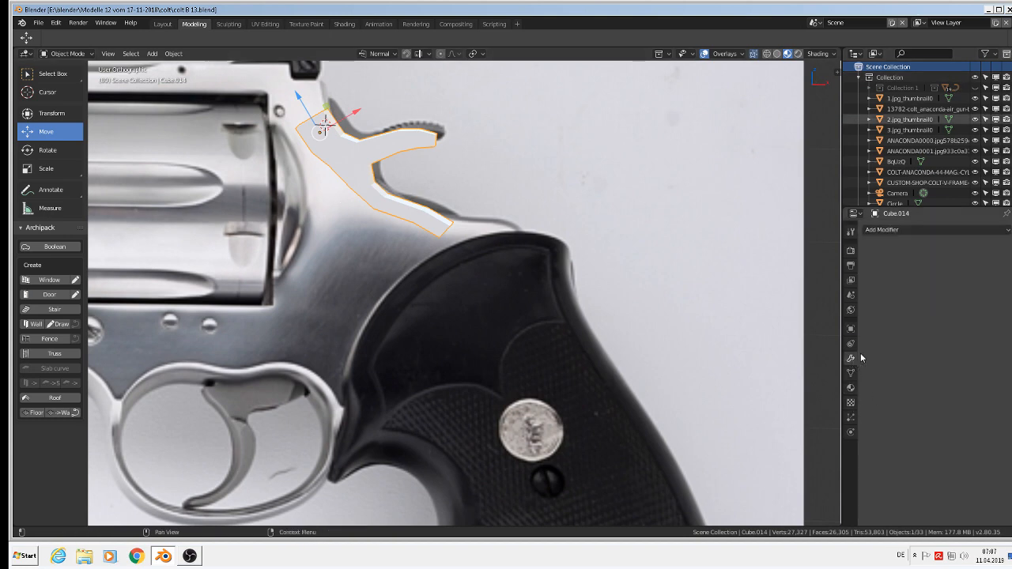
left_click(890, 231)
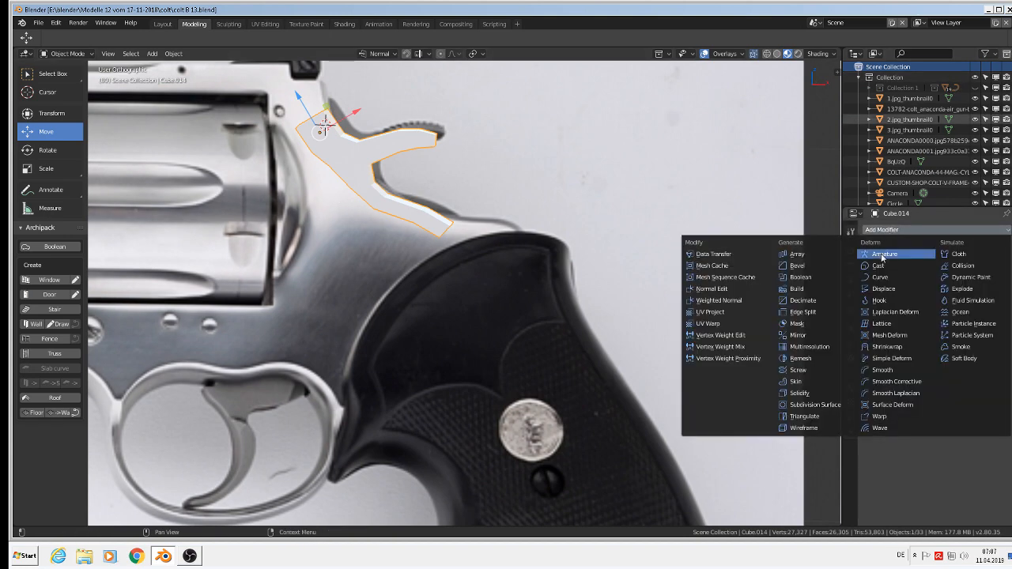
left_click(814, 405)
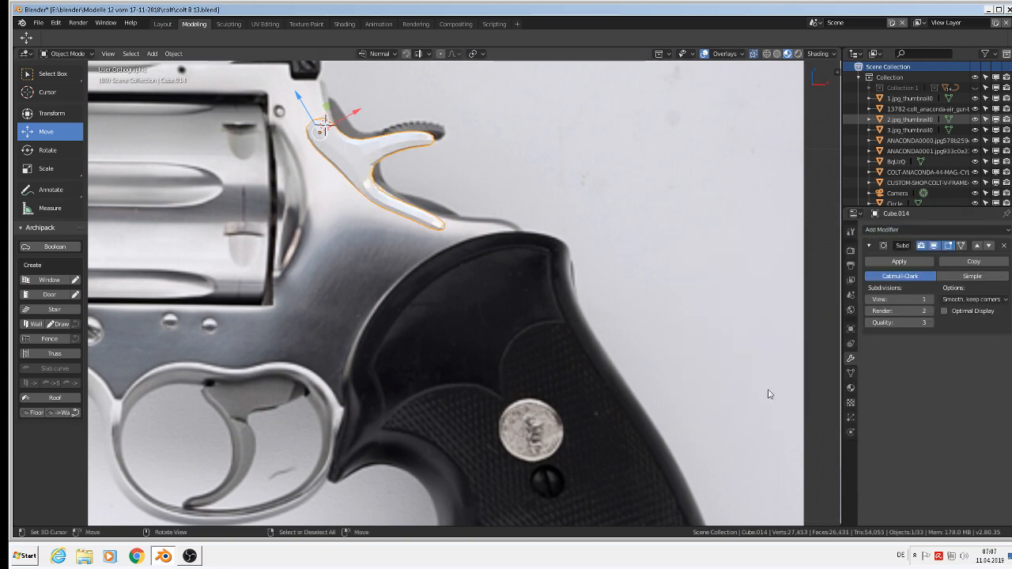
left_click(930, 301)
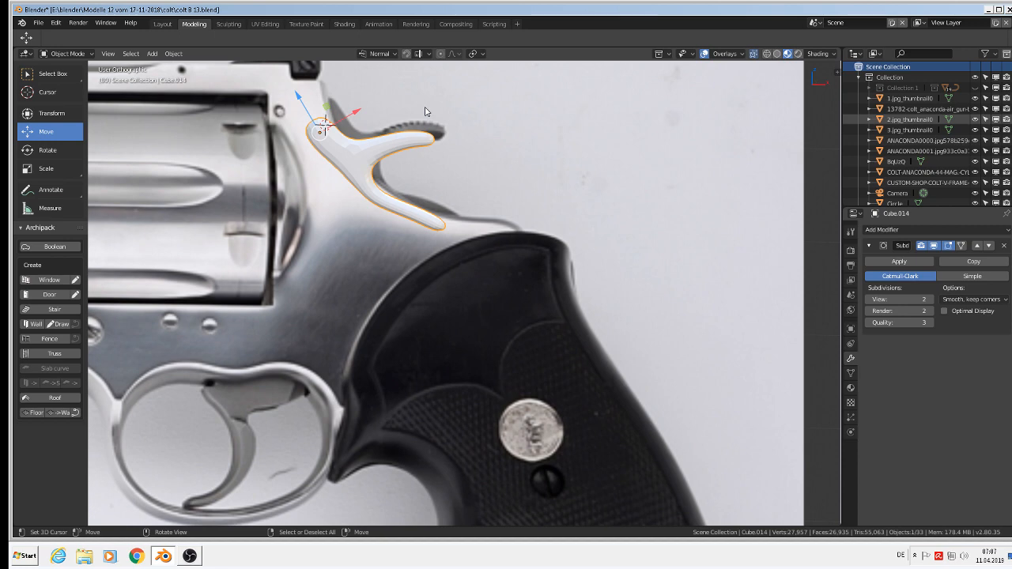
left_click(174, 54)
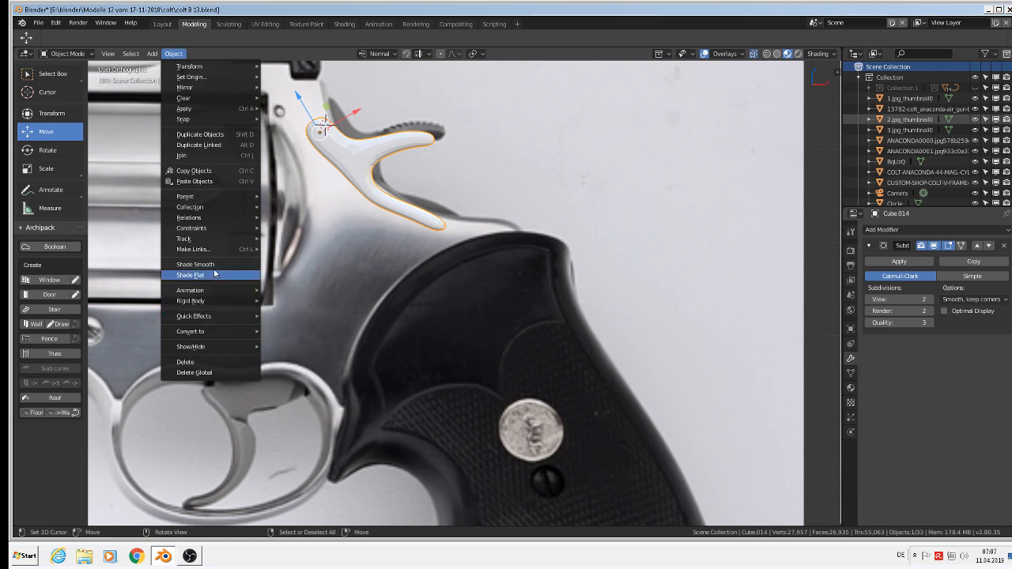
Step: Extrude the three faces along one side of the hammer spur outward along their normal to widen it
scroll(339, 148, "up", 2)
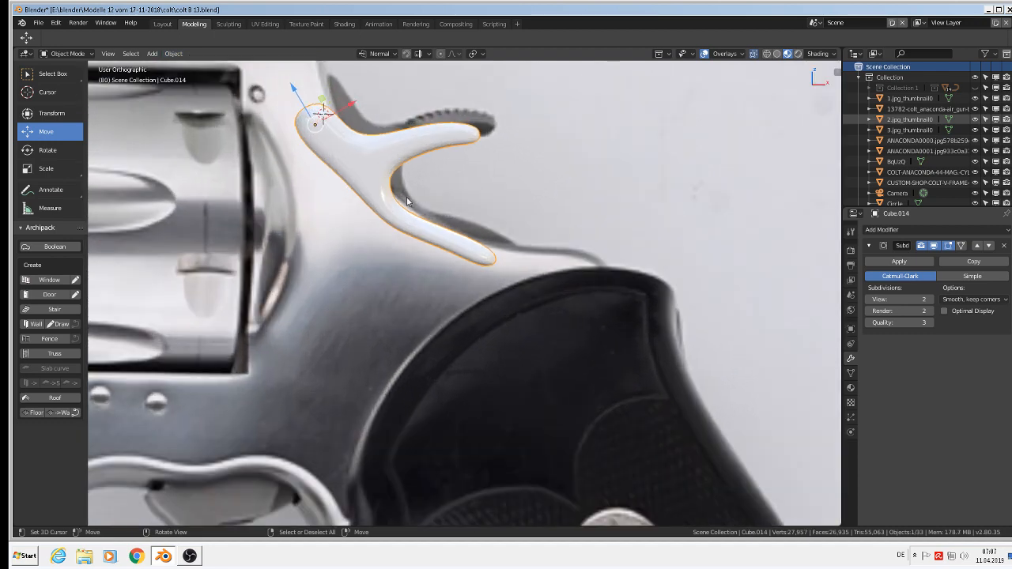
middle_click_drag(406, 196, 278, 215)
scroll(368, 169, "up", 1)
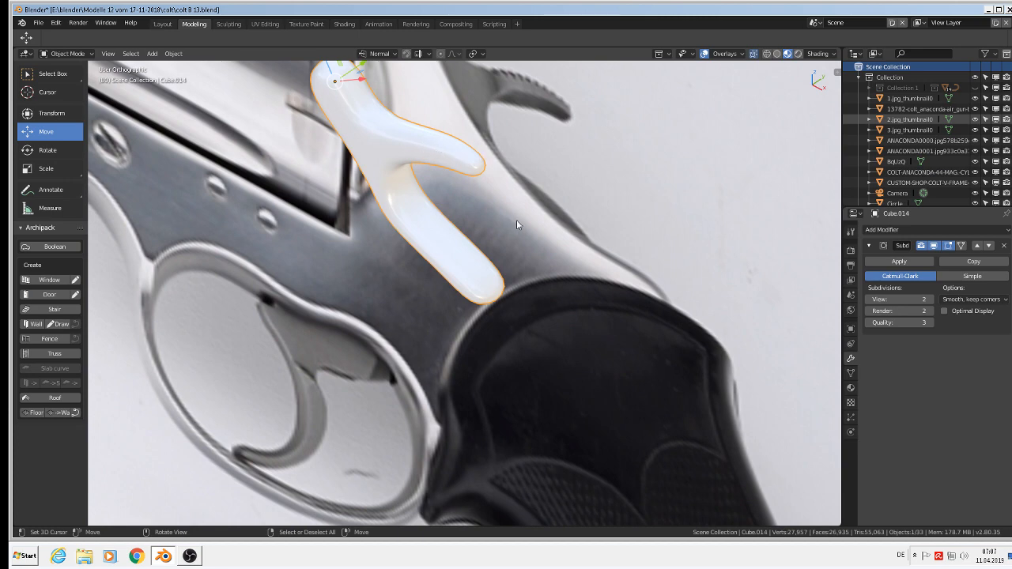
middle_click_drag(517, 224, 398, 228)
scroll(446, 173, "up", 2)
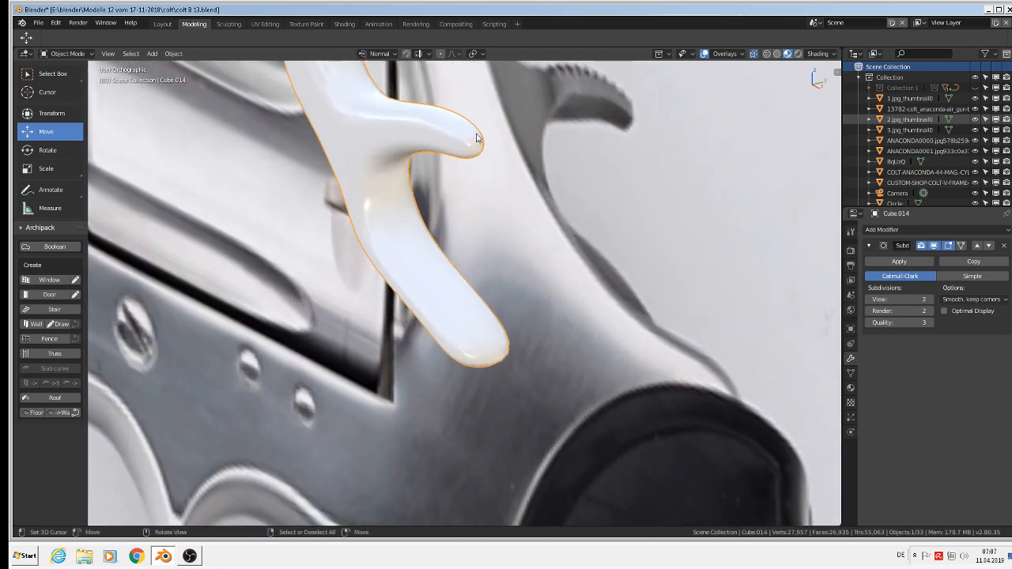
middle_click_drag(486, 198, 468, 287)
key("Tab")
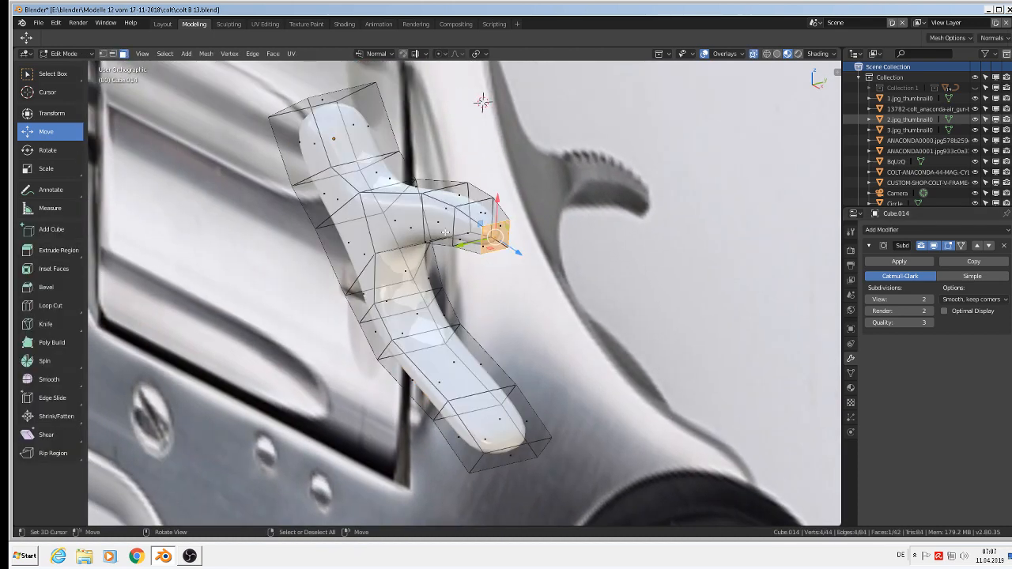
left_click(397, 221)
left_click(440, 223, "shift")
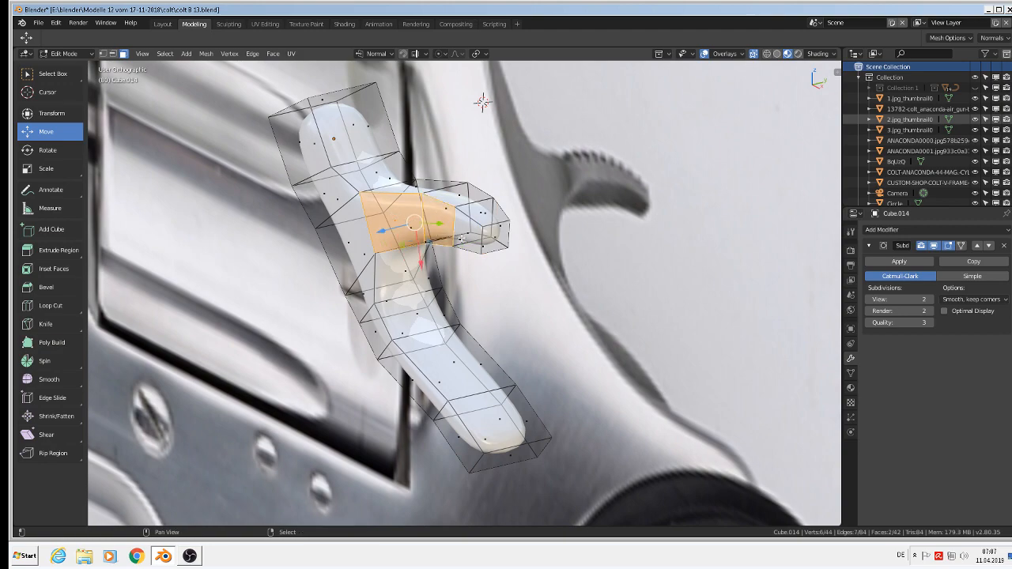
left_click(465, 239, "shift")
middle_click_drag(467, 239, 413, 305)
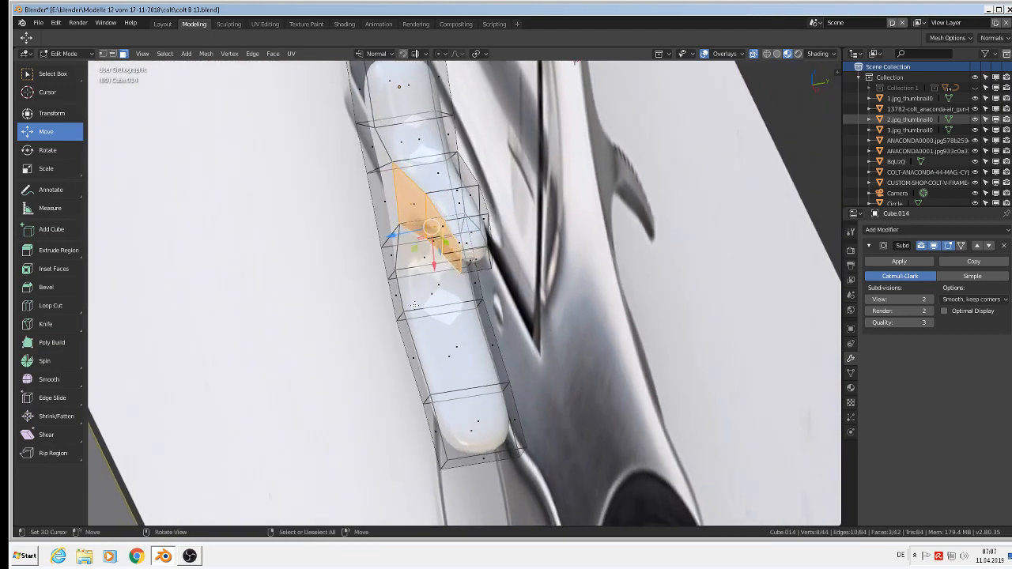
key("e")
right_click(415, 305)
middle_click_drag(362, 243, 286, 234)
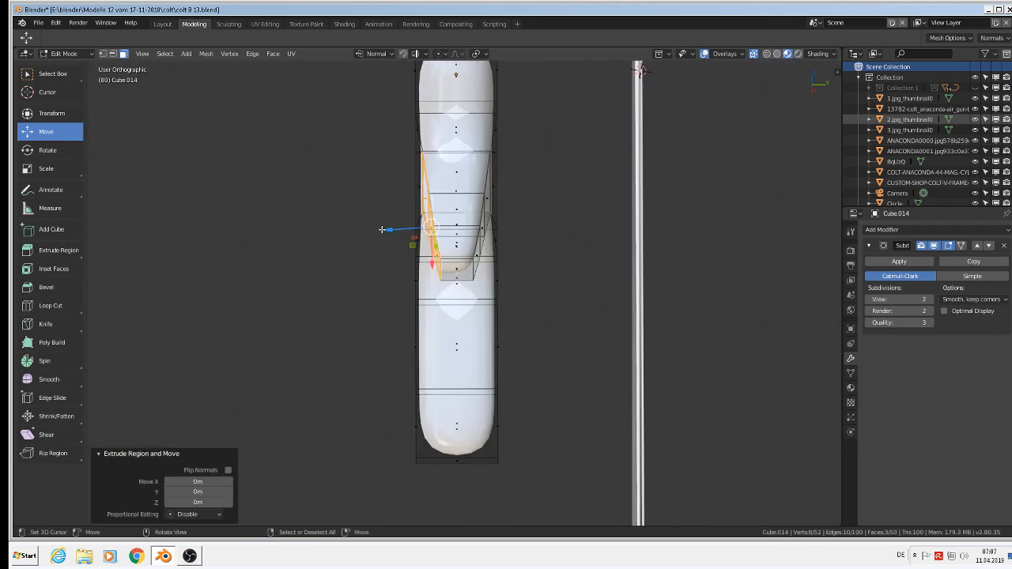
left_click_drag(386, 231, 355, 229)
Step: Extrude the three faces on the spur's opposite side outward 0.0155 m along their normal
middle_click_drag(519, 198, 470, 246)
left_click(483, 236)
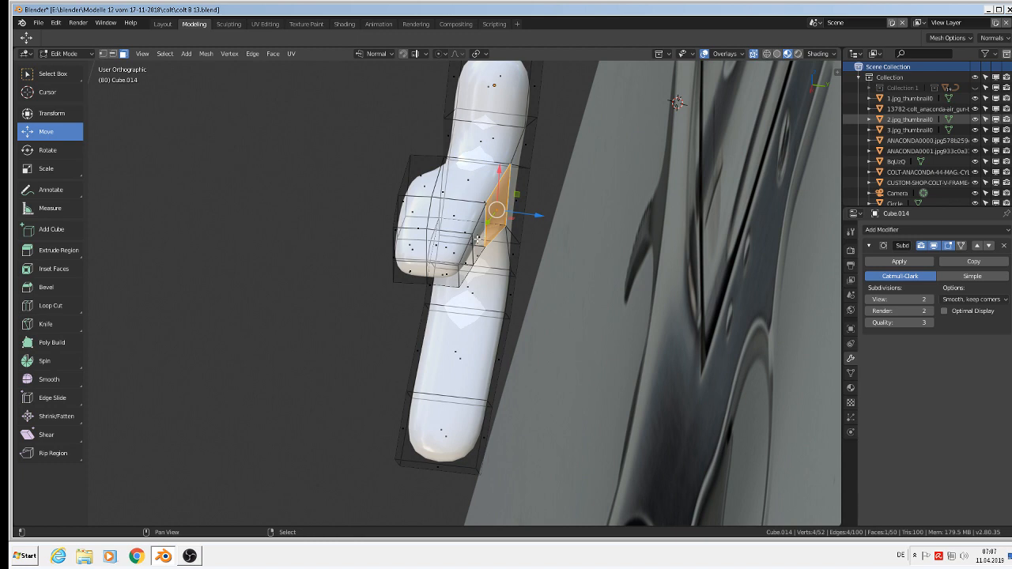
left_click(477, 238, "shift")
left_click(465, 266, "shift")
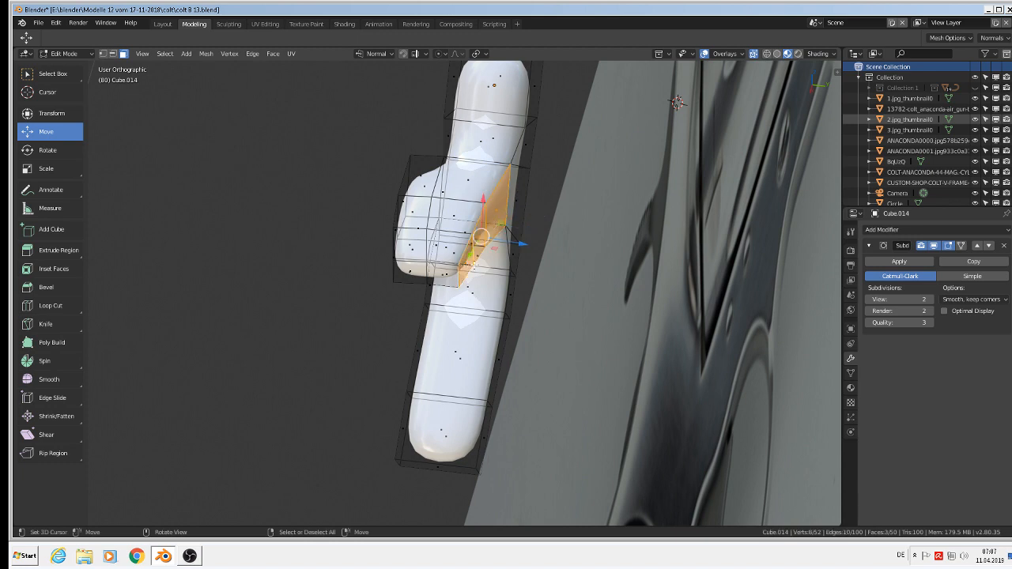
key("e")
key("Escape")
left_click_drag(519, 238, 534, 252)
middle_click_drag(534, 251, 619, 253)
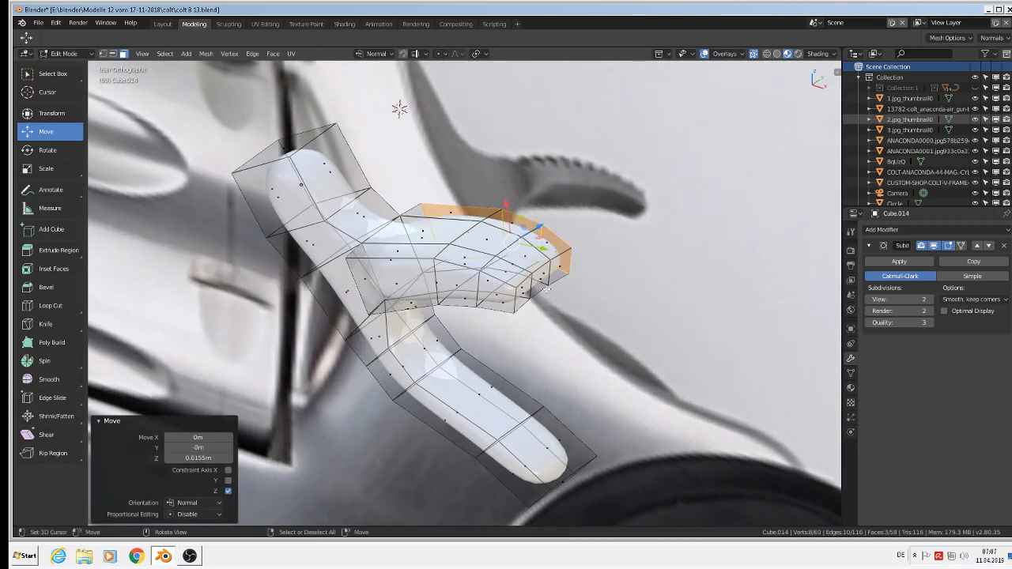
Step: Add one centred loop cut running lengthwise around the hammer and through the spur's tip
middle_click_drag(545, 289, 540, 292)
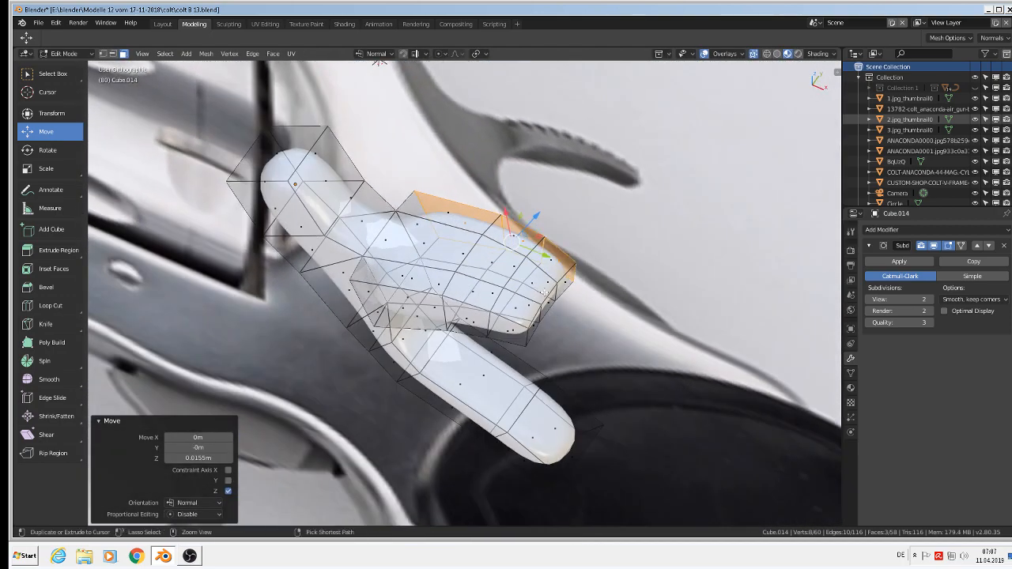
key("ctrl+r")
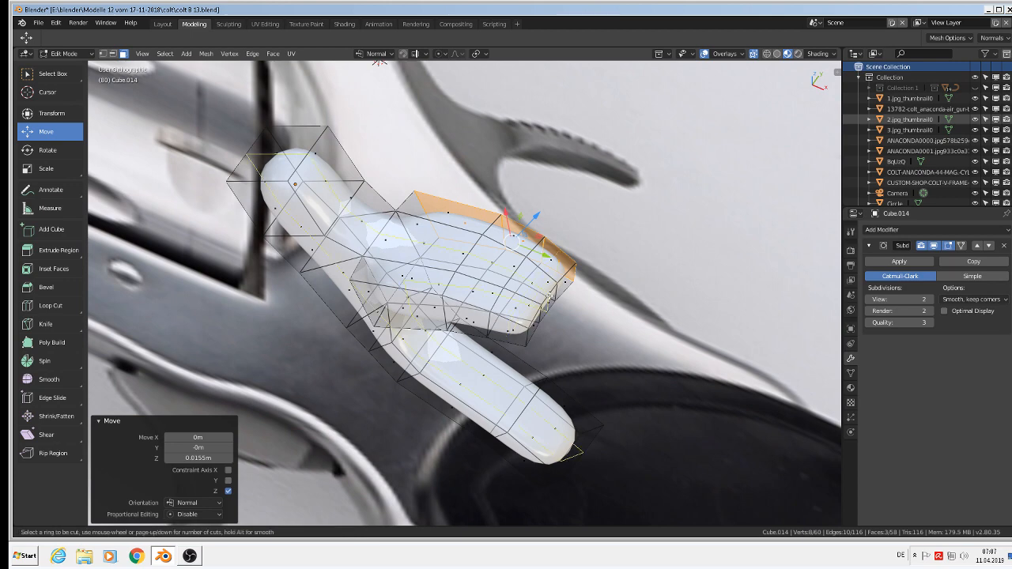
left_click(549, 295)
right_click(550, 295)
middle_click_drag(592, 330, 540, 292)
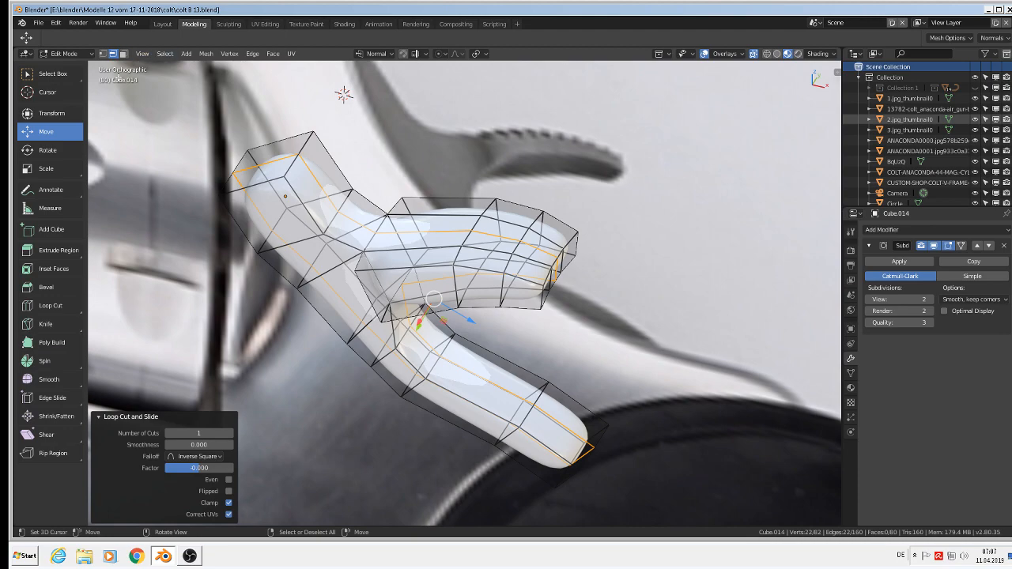
Step: Select the middle edge at the spur's tip, with X-ray turned off and proportional editing set to Connected
left_click(559, 269)
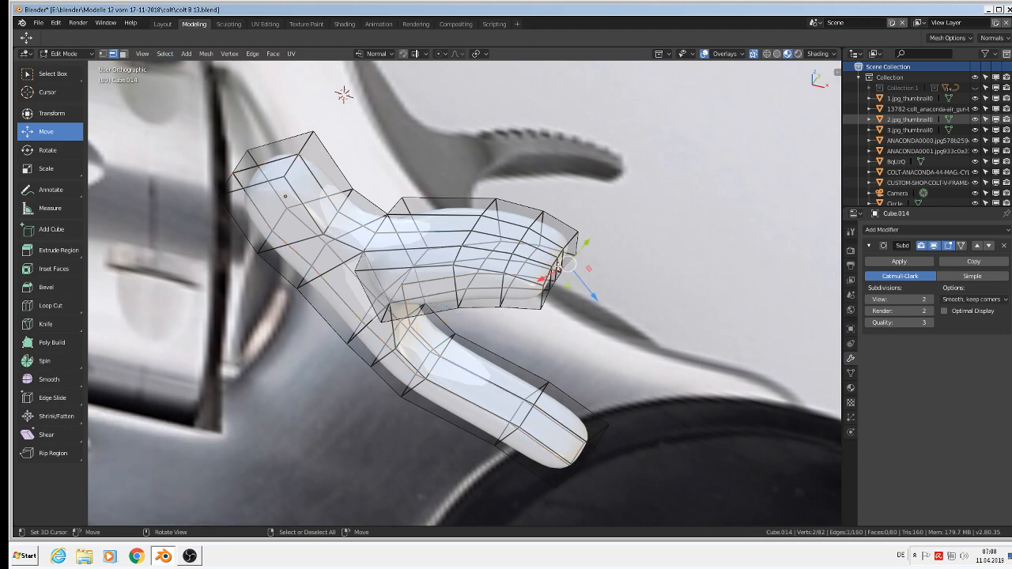
middle_click_drag(581, 272, 577, 318)
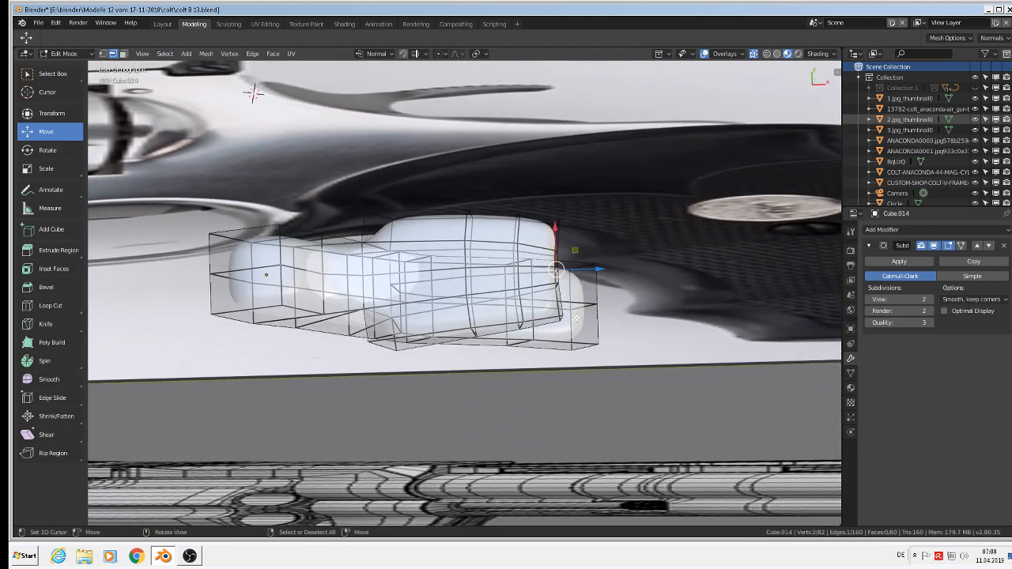
left_click(753, 54)
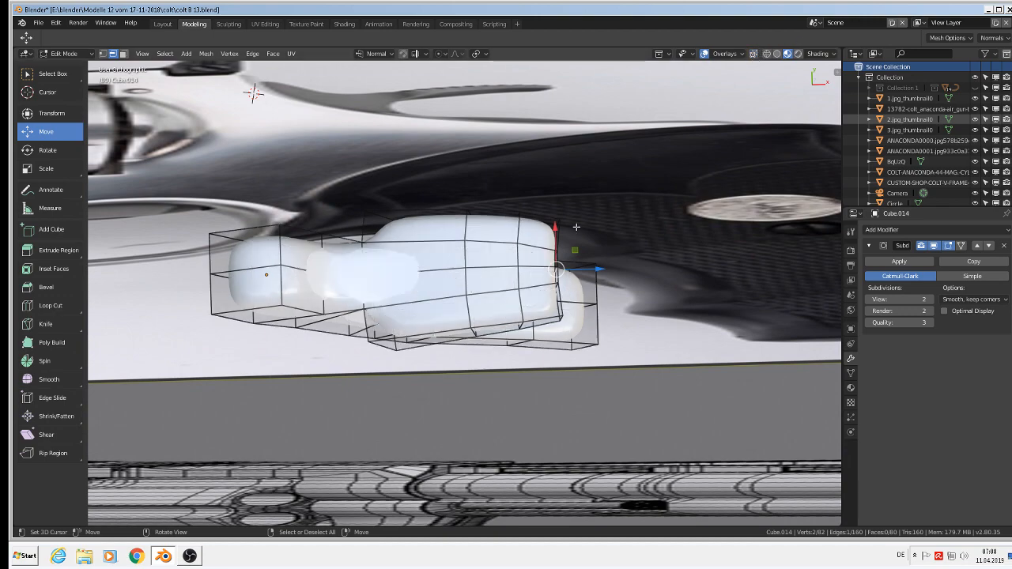
middle_click_drag(577, 227, 555, 263)
scroll(584, 272, "up", 1)
scroll(556, 263, "down", 1)
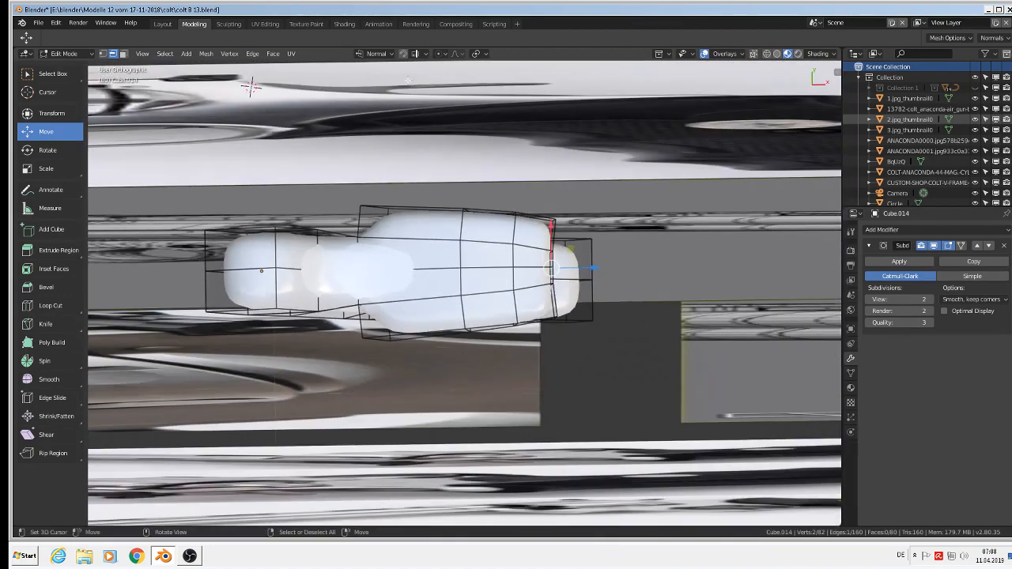
left_click(439, 54)
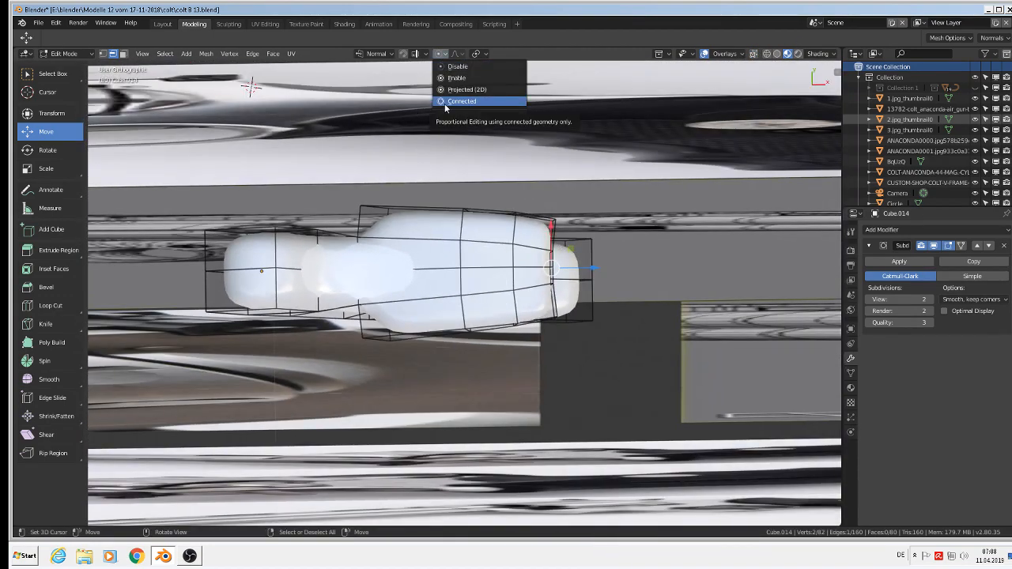
left_click(445, 103)
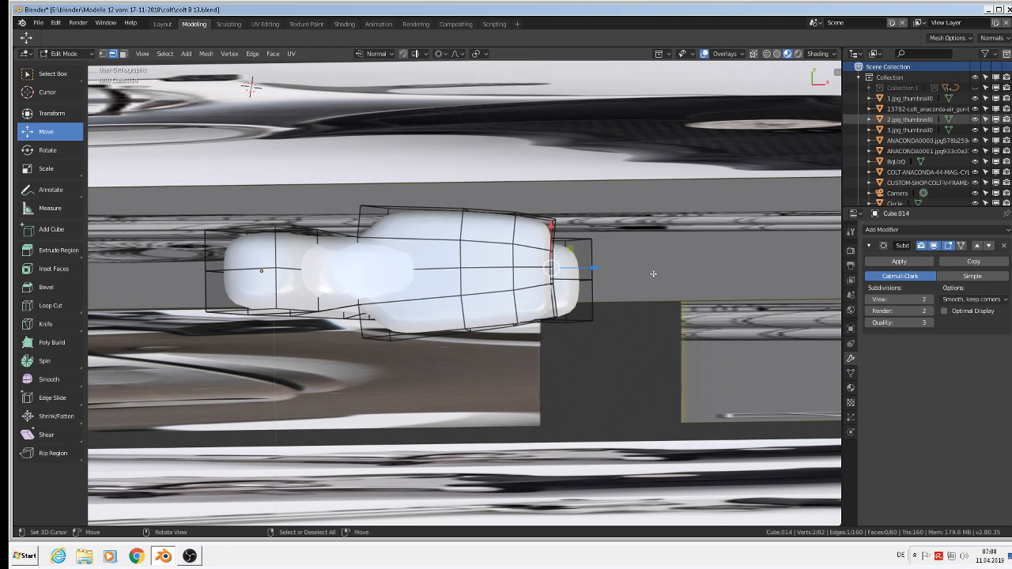
key("g")
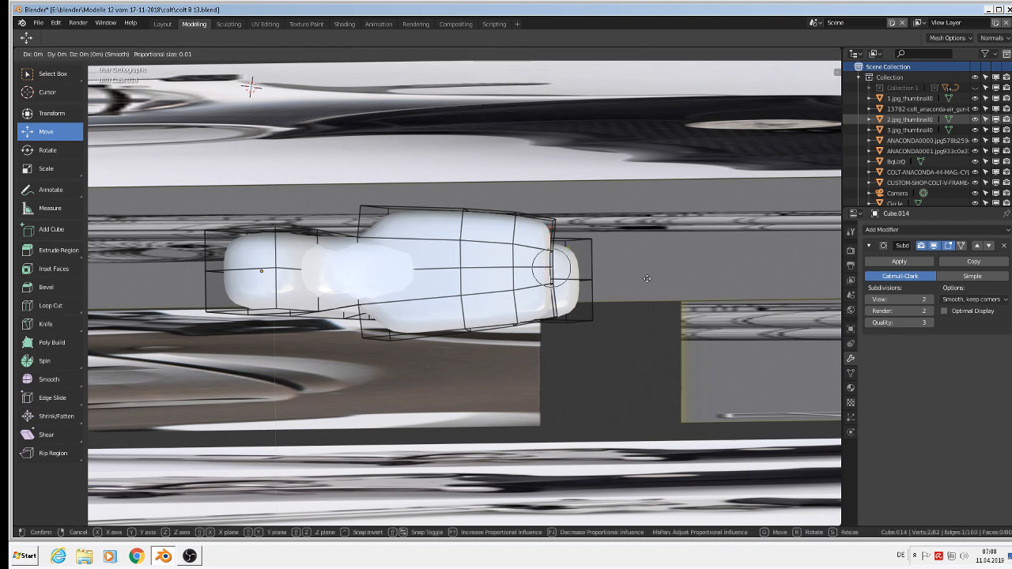
key("z")
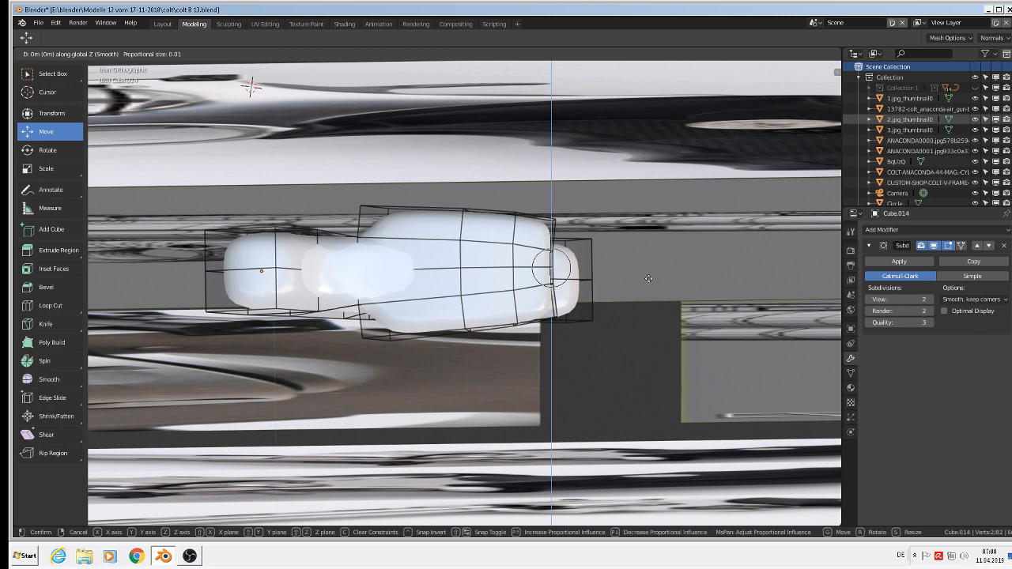
right_click(662, 276)
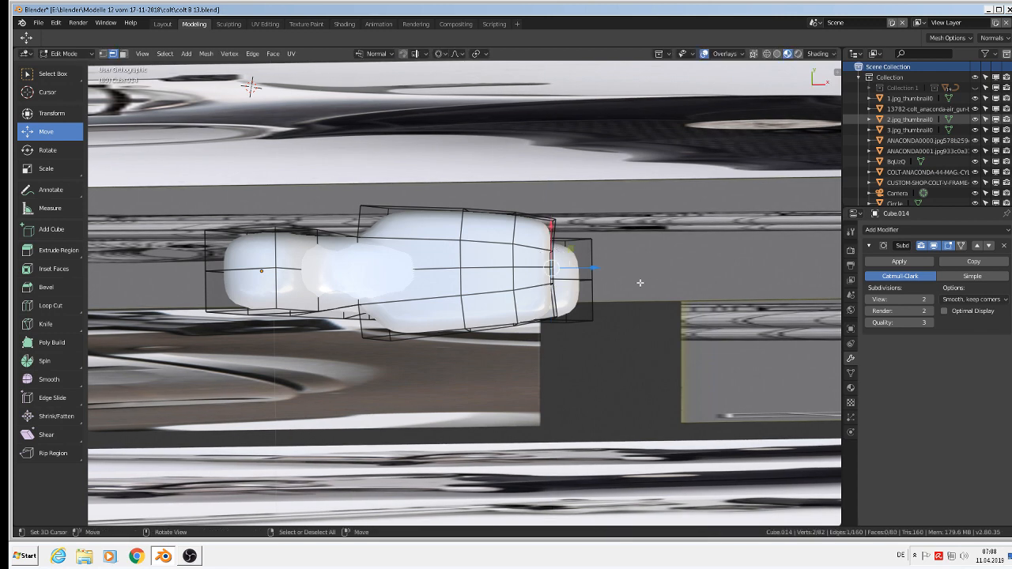
key("g")
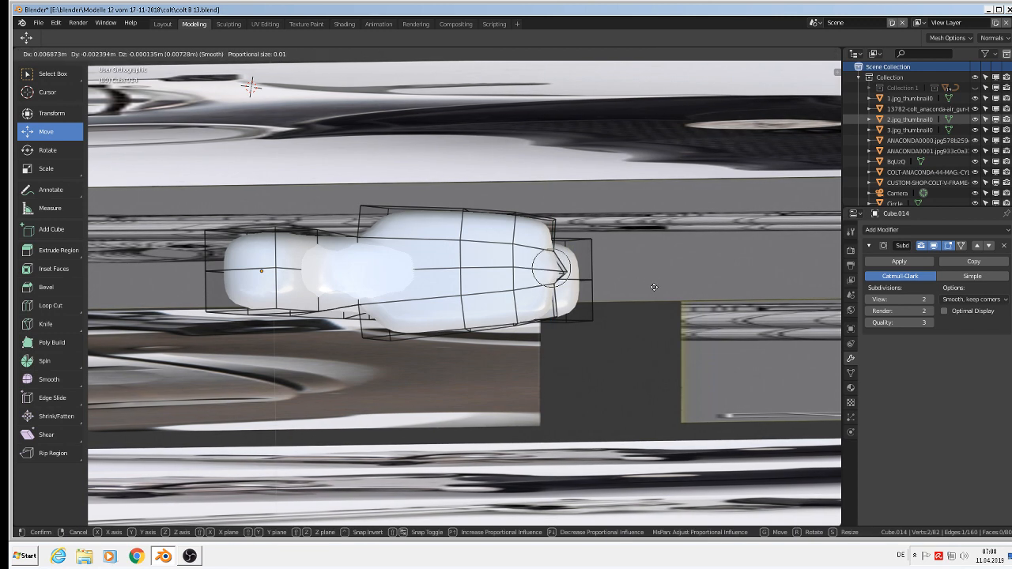
key("z")
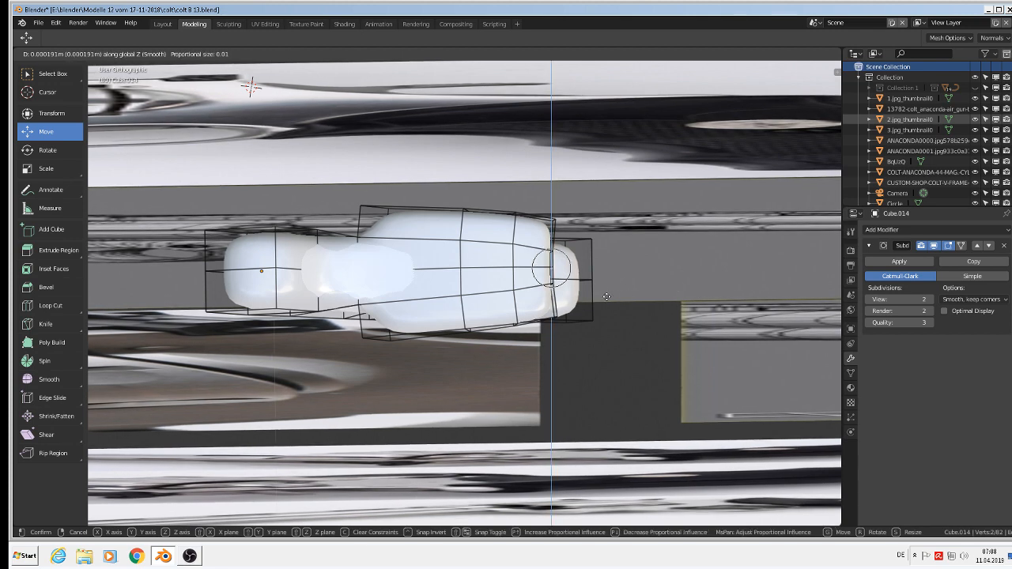
scroll(609, 308, "down", 10)
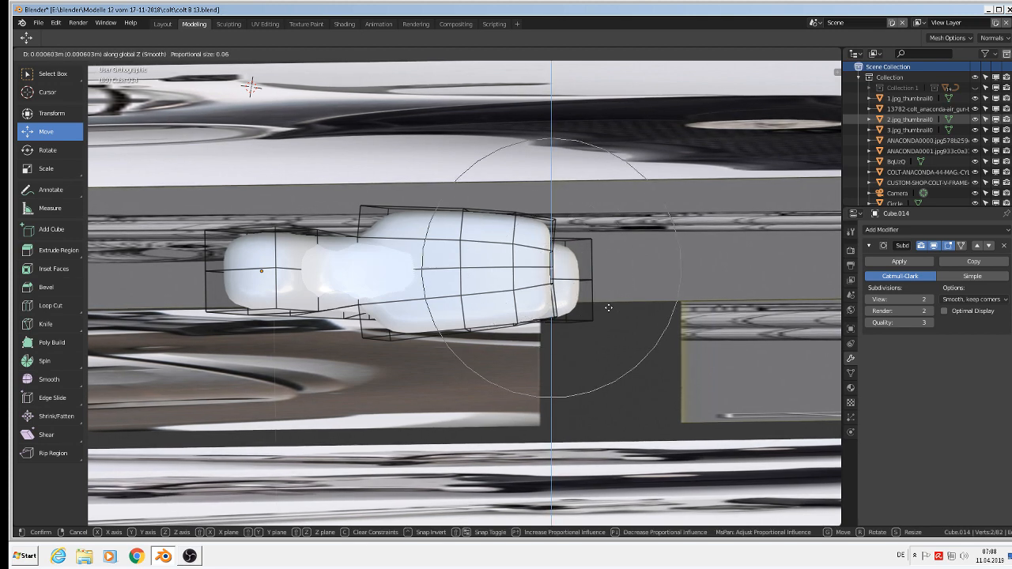
scroll(609, 307, "down", 6)
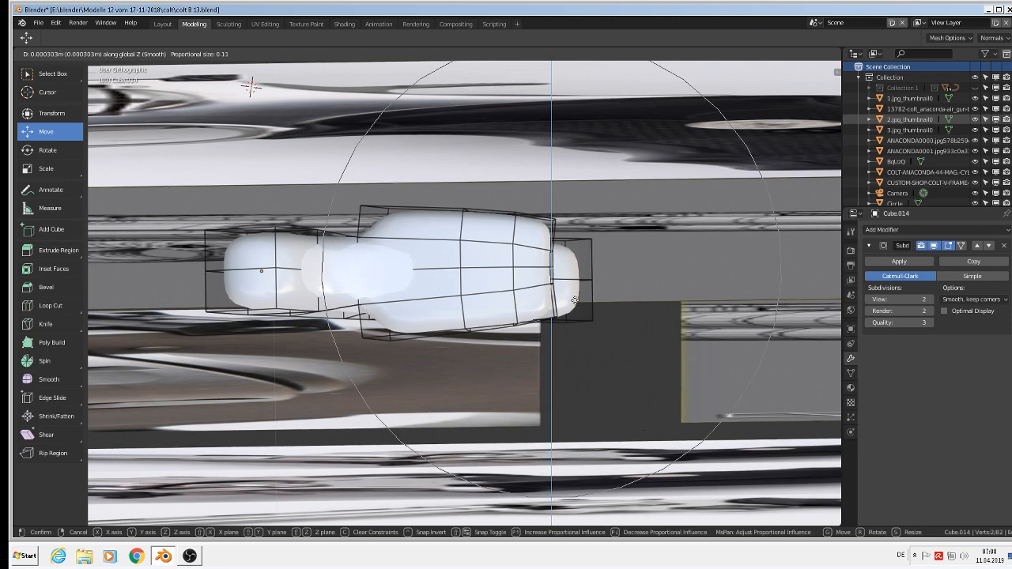
key("g")
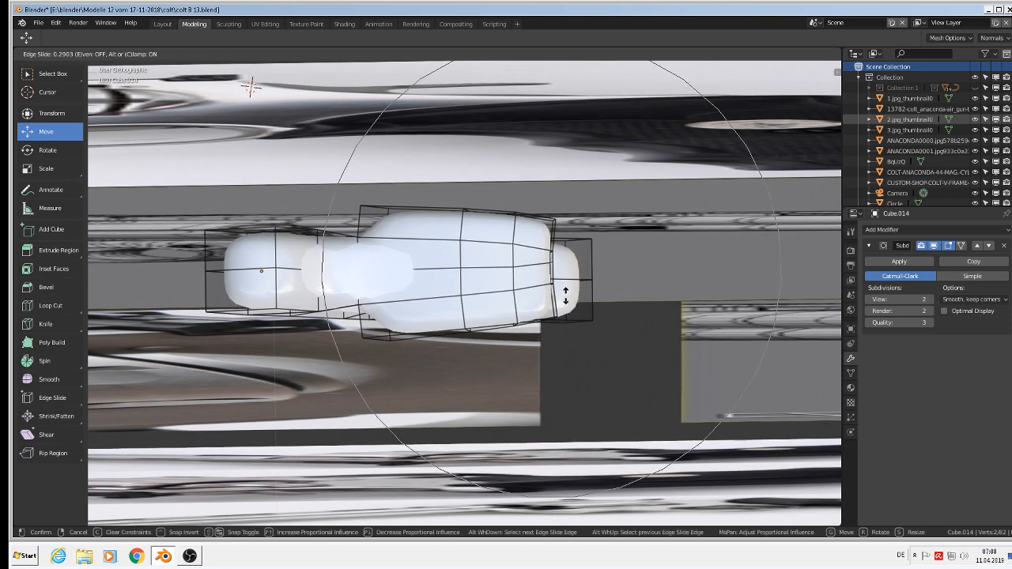
left_click(571, 295)
Step: Move the middle edge of the spur's tip 0.00625 m outward along its normal Z axis
middle_click_drag(572, 294, 610, 287)
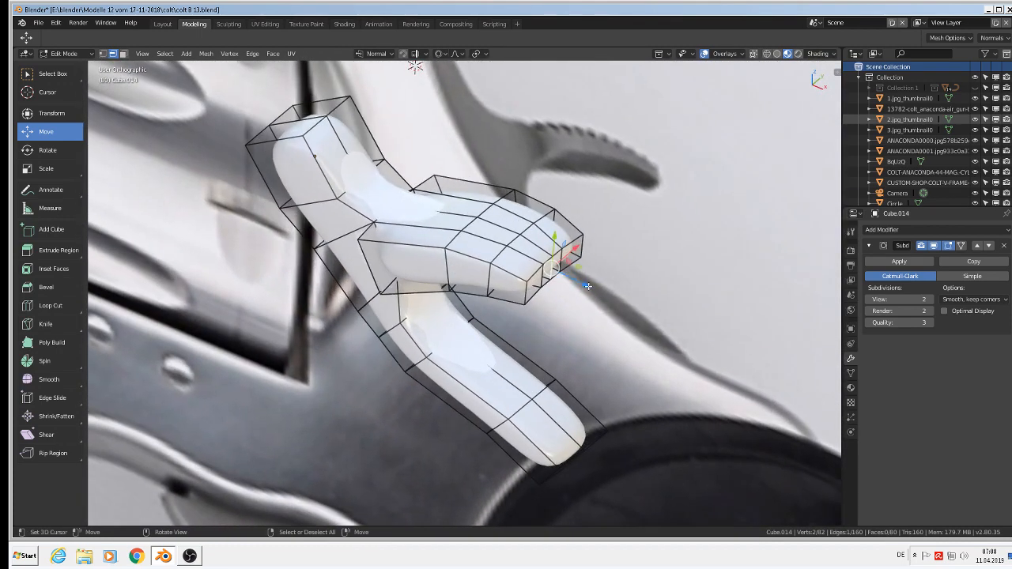
key("g")
key("z")
key("z")
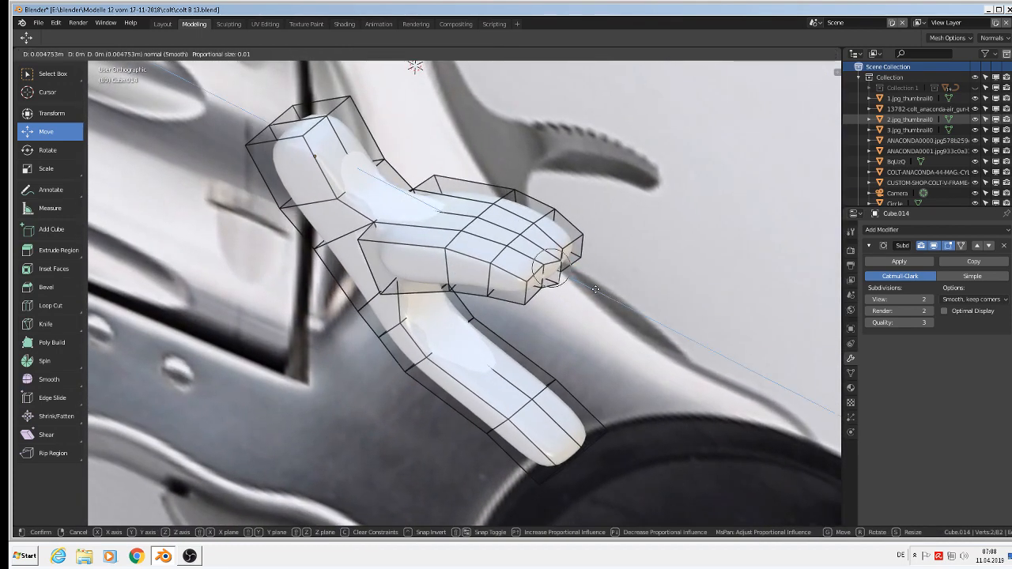
left_click(596, 289)
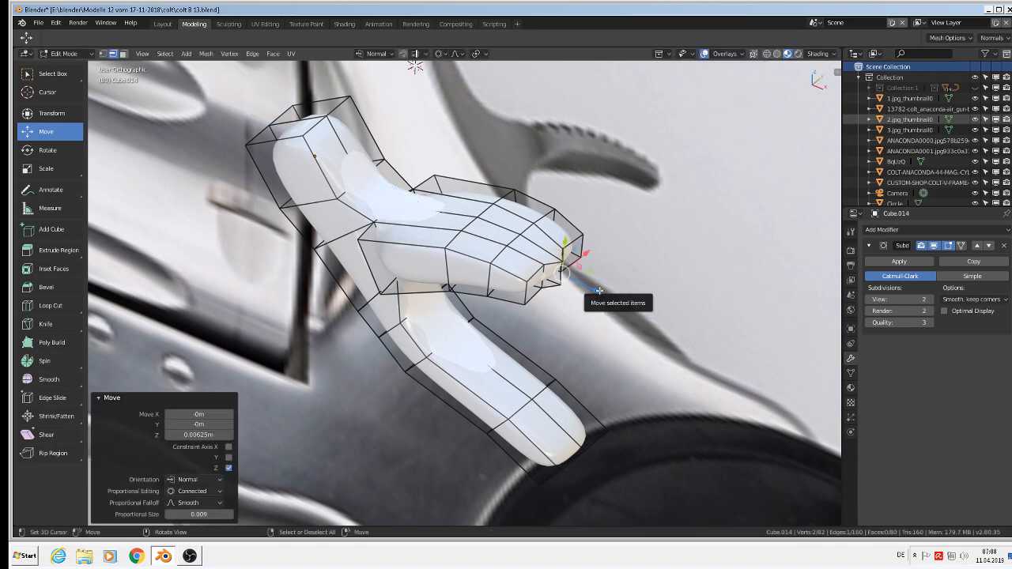
key("g")
key("z")
scroll(617, 296, "down", 8)
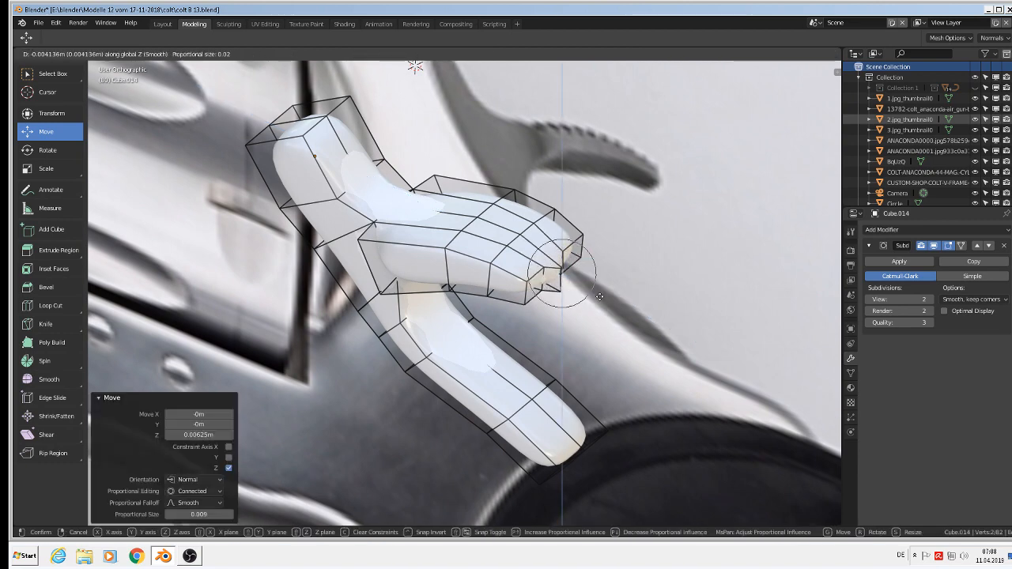
scroll(672, 310, "down", 7)
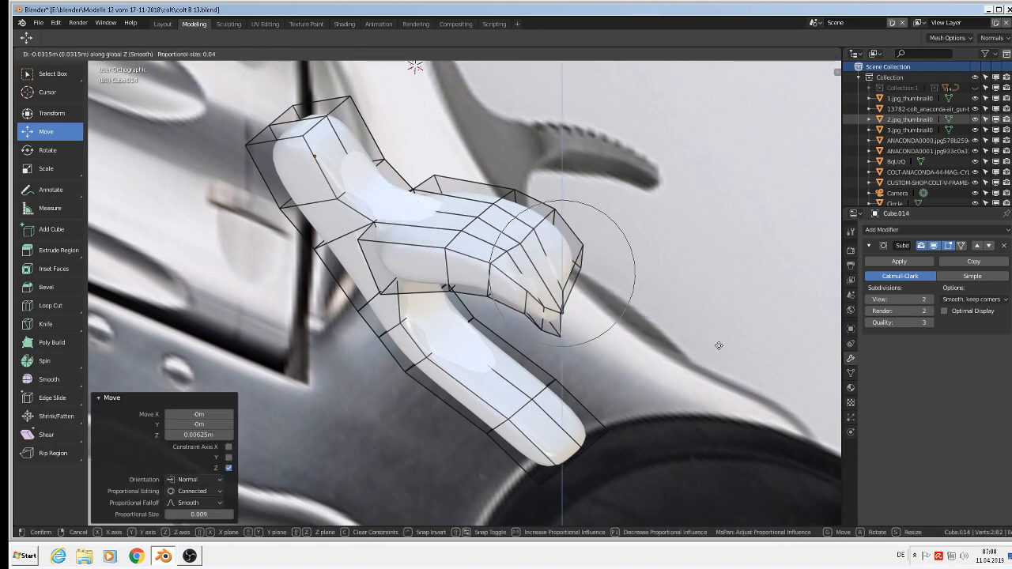
left_click(708, 272)
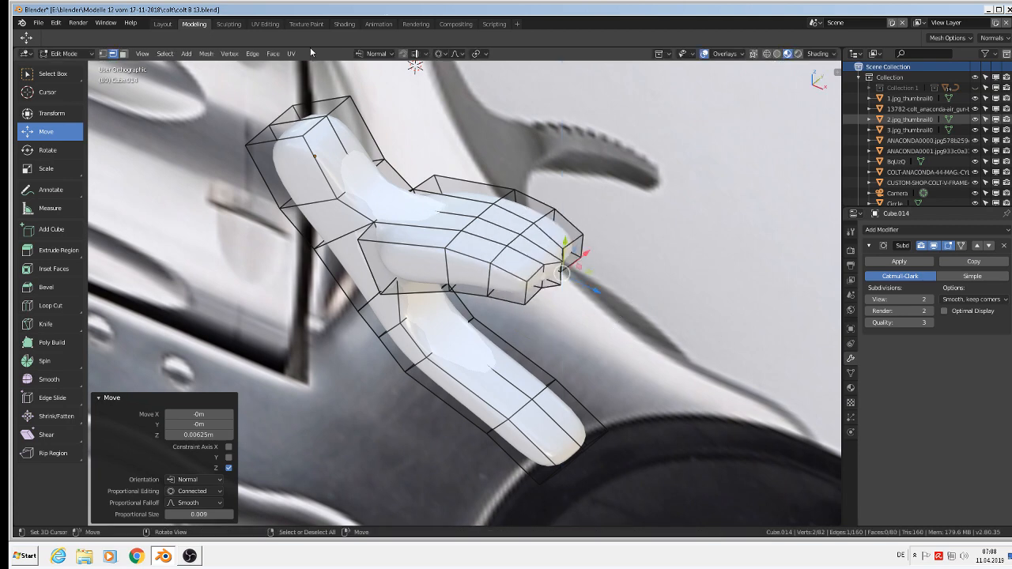
Step: Set the transform orientation to Global, then move the tip edge 0.0157 m along X with proportional size 0.036 and nudge it back 0.000983 m
left_click(383, 54)
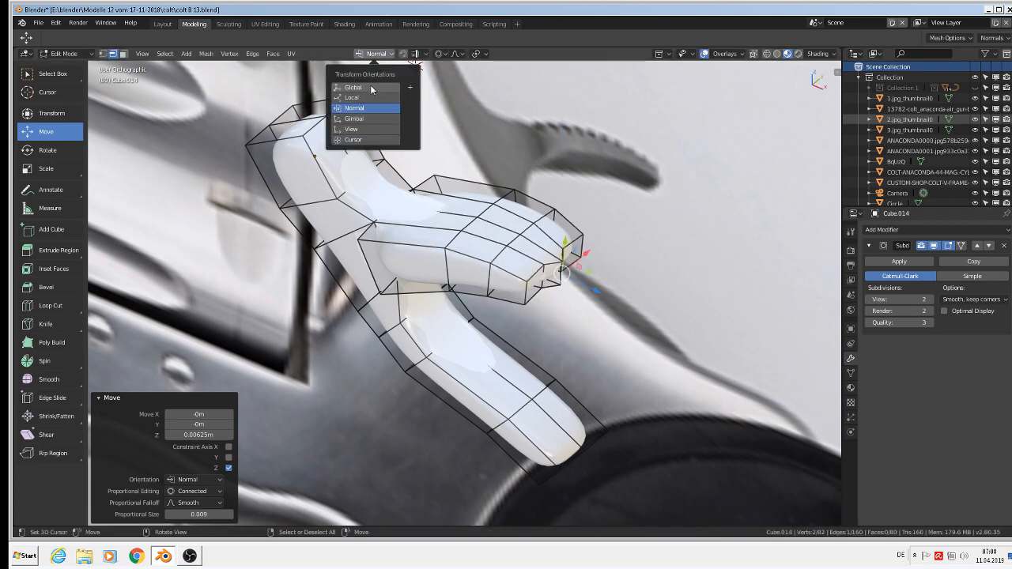
left_click(356, 87)
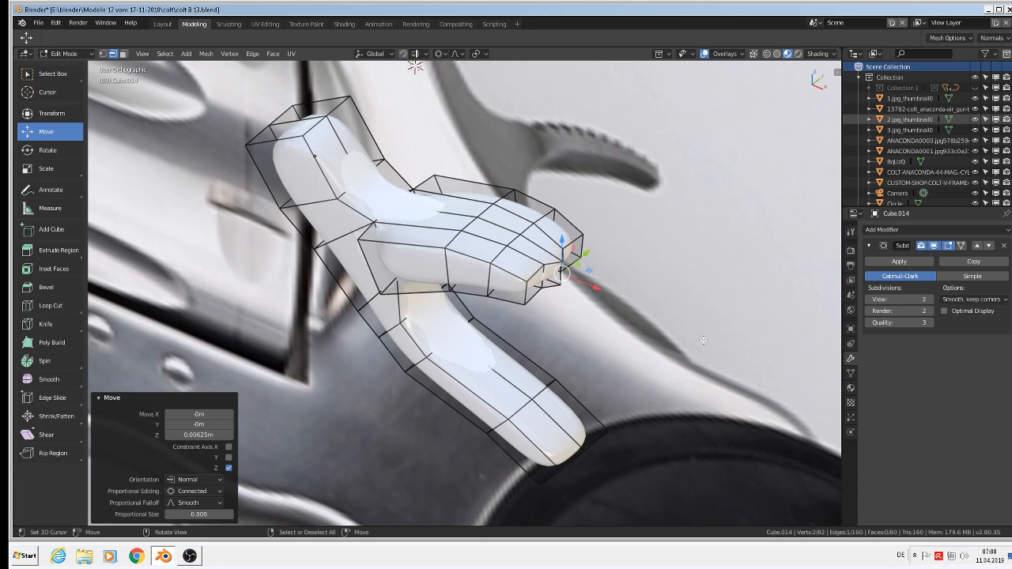
key("g")
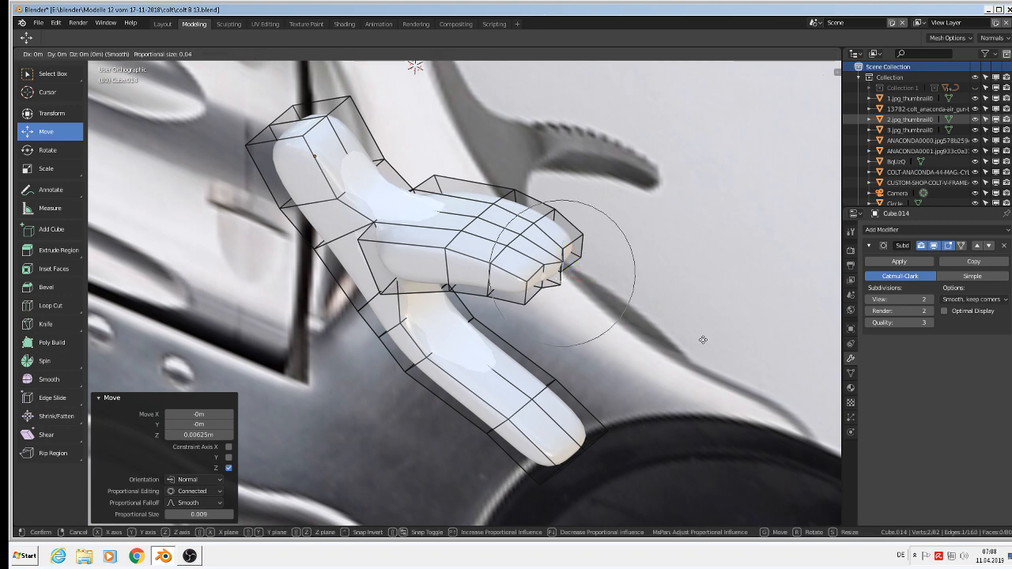
key("x")
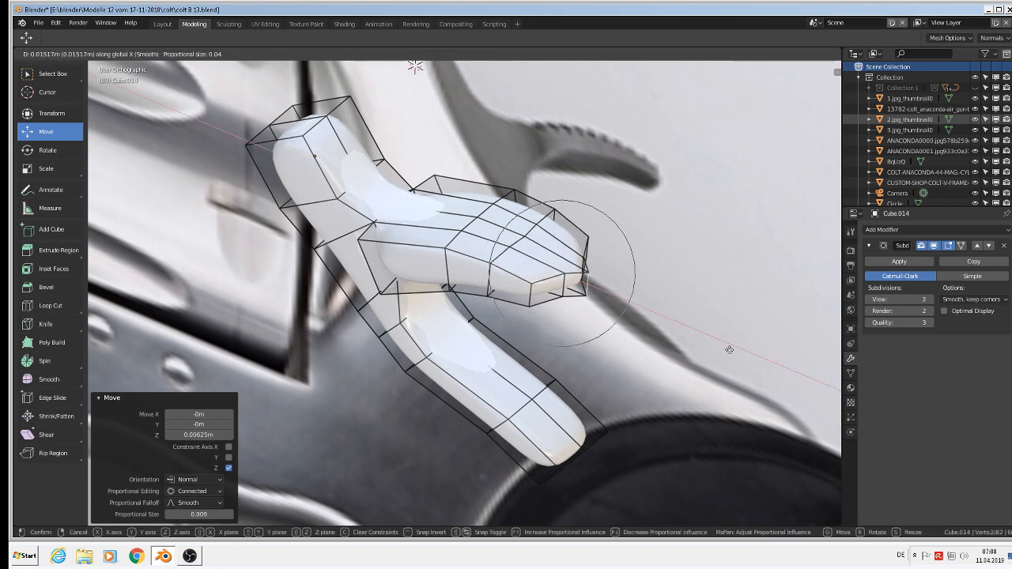
left_click(730, 349)
middle_click_drag(656, 356, 683, 404)
scroll(648, 325, "up", 1)
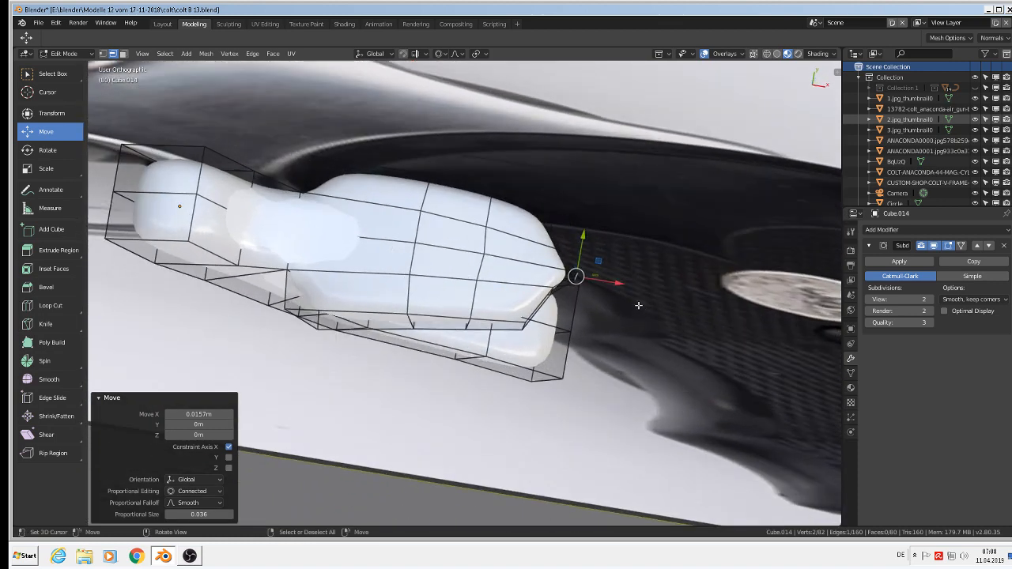
left_click_drag(619, 282, 617, 283)
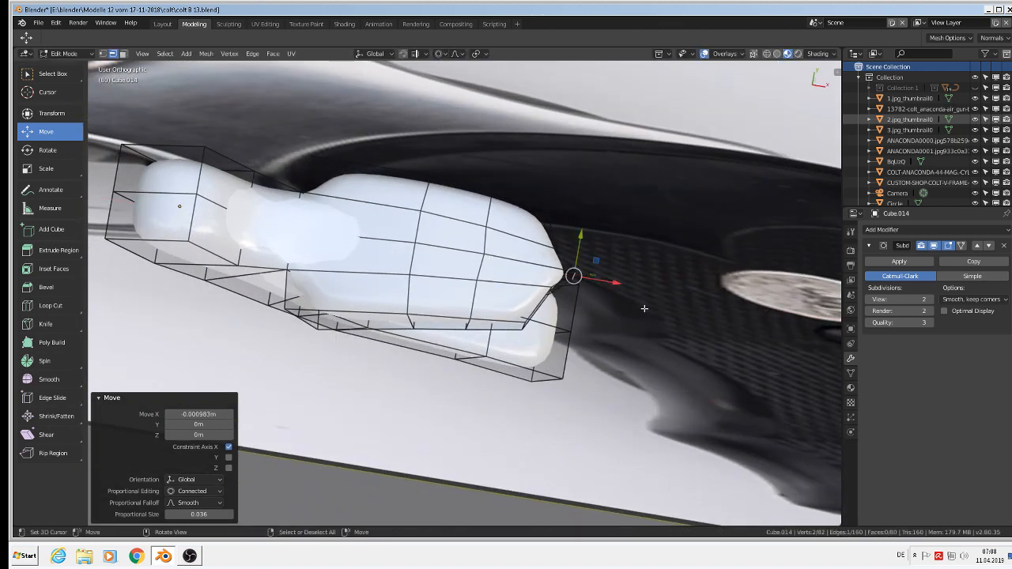
key("g")
key("y")
scroll(662, 314, "up", 6)
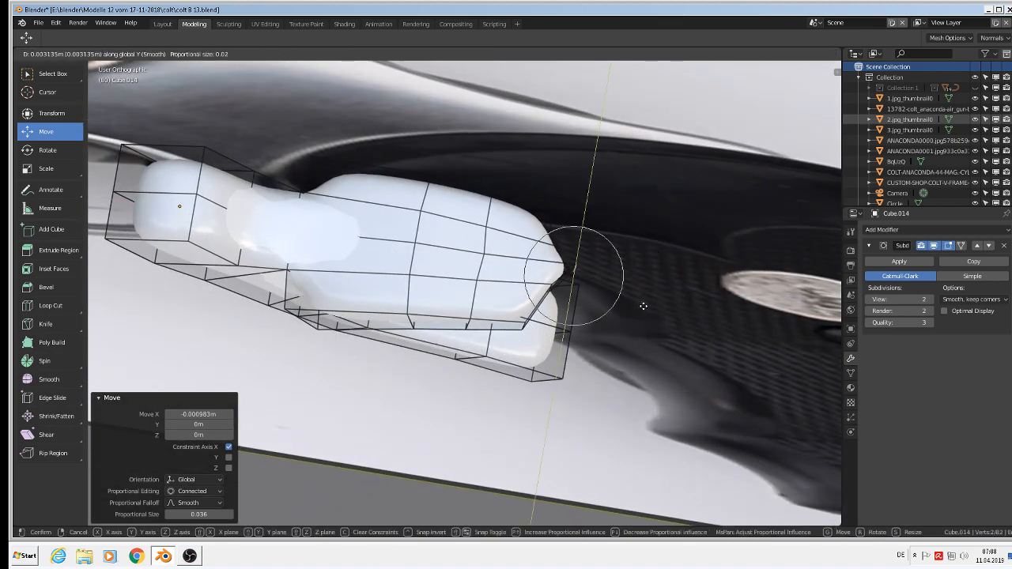
key("Escape")
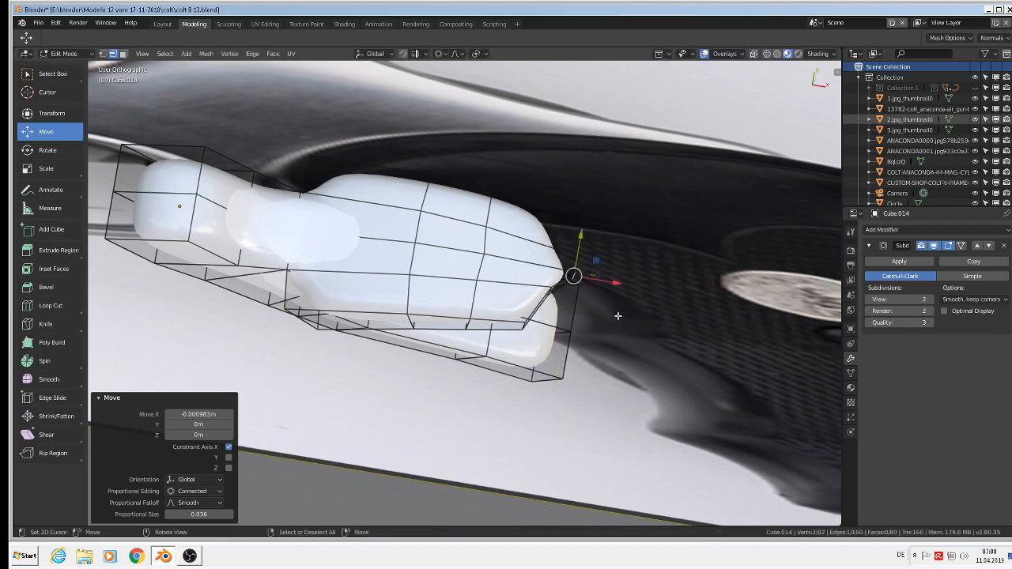
key("g")
key("x")
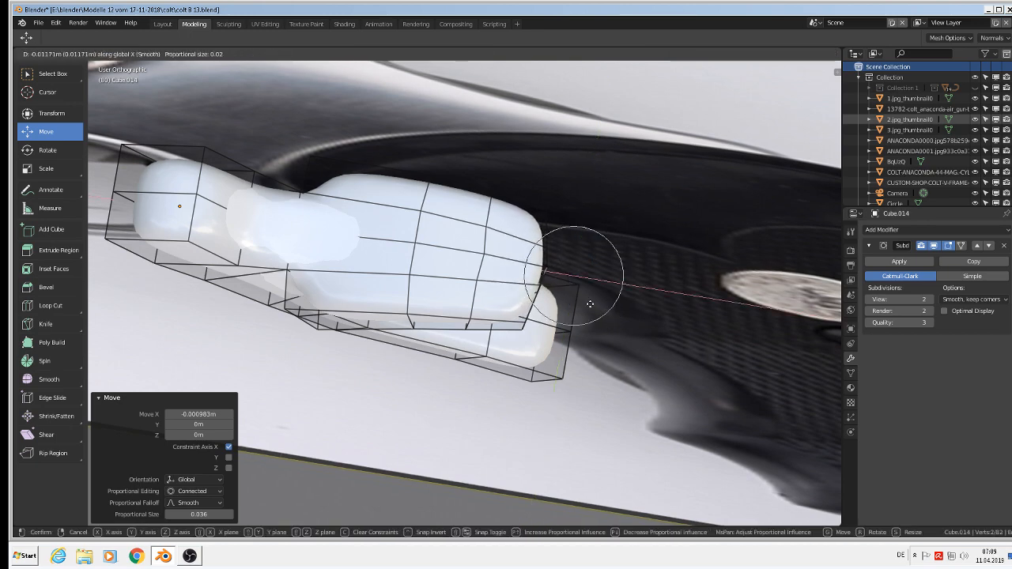
scroll(593, 304, "down", 11)
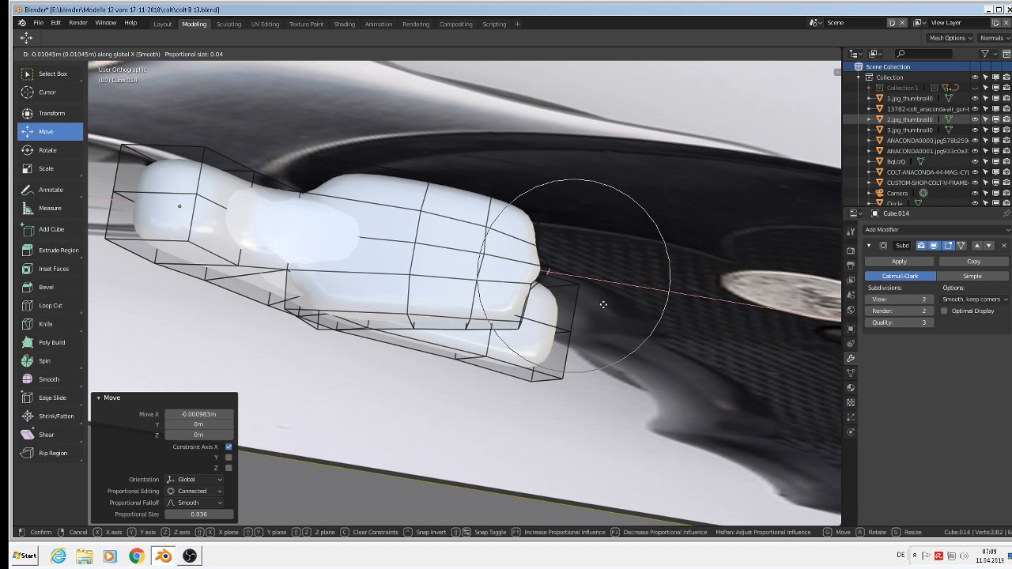
scroll(620, 310, "up", 4)
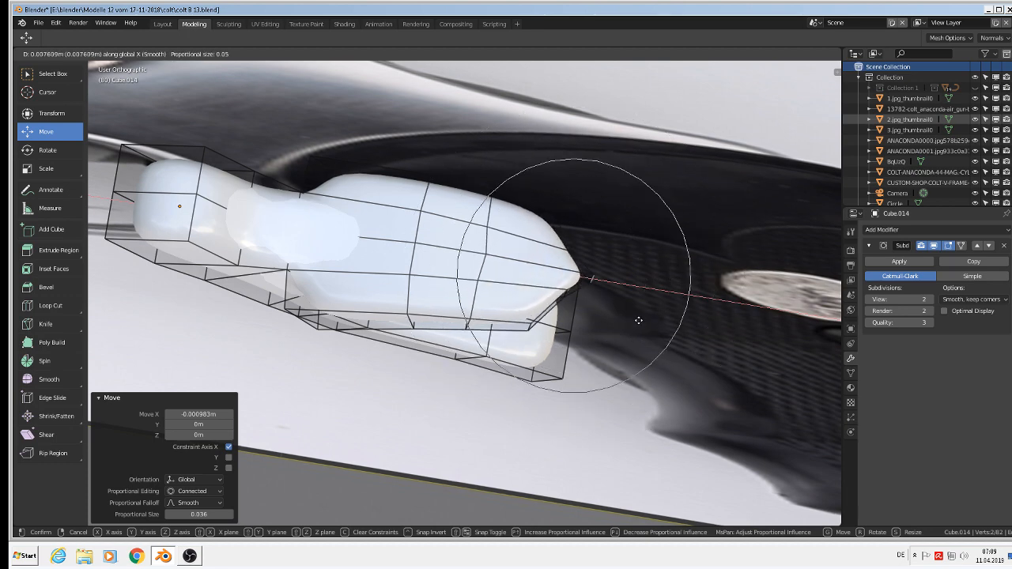
scroll(645, 328, "up", 4)
scroll(633, 332, "down", 12)
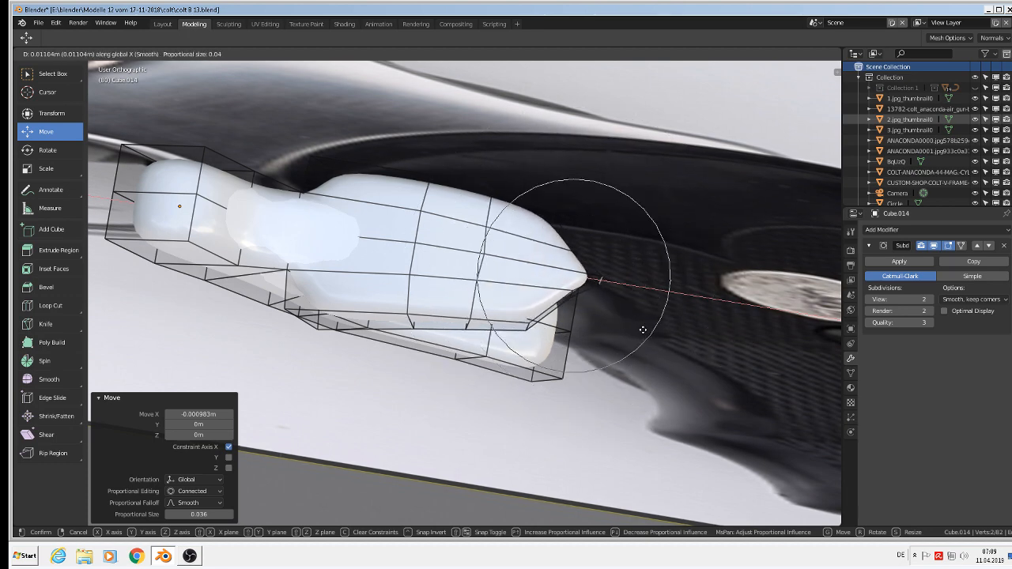
scroll(623, 337, "down", 5)
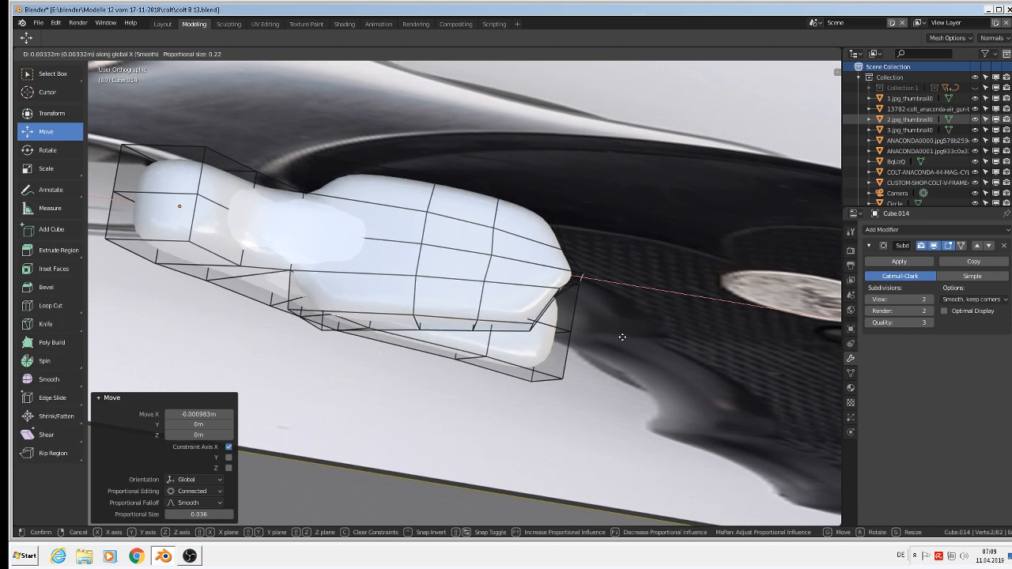
right_click(611, 337)
Step: Move the spur's tip edge 0.00165 m further out along global X with a proportional size of 0.149
scroll(601, 328, "up", 4)
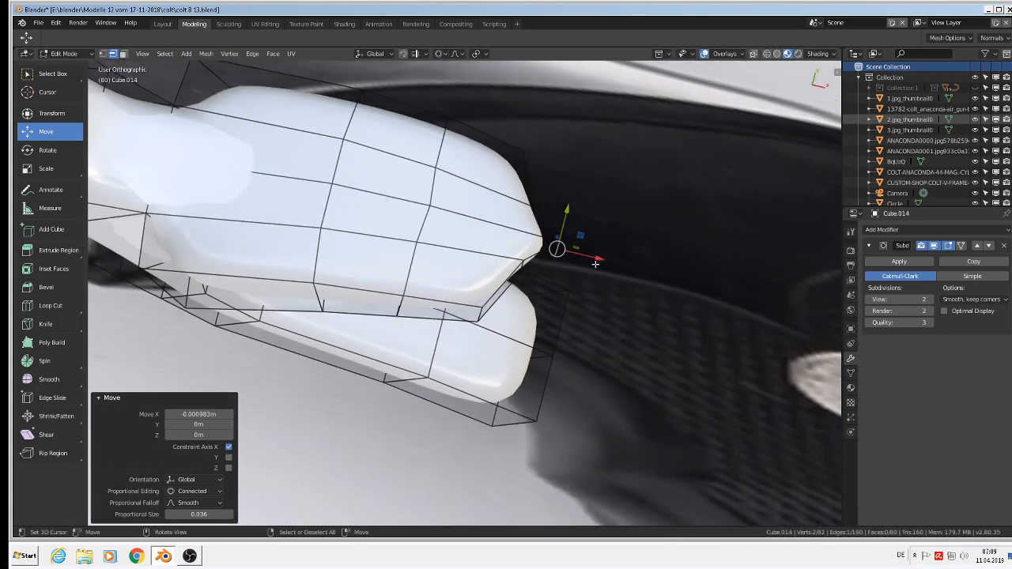
key("g")
key("x")
left_click(601, 263)
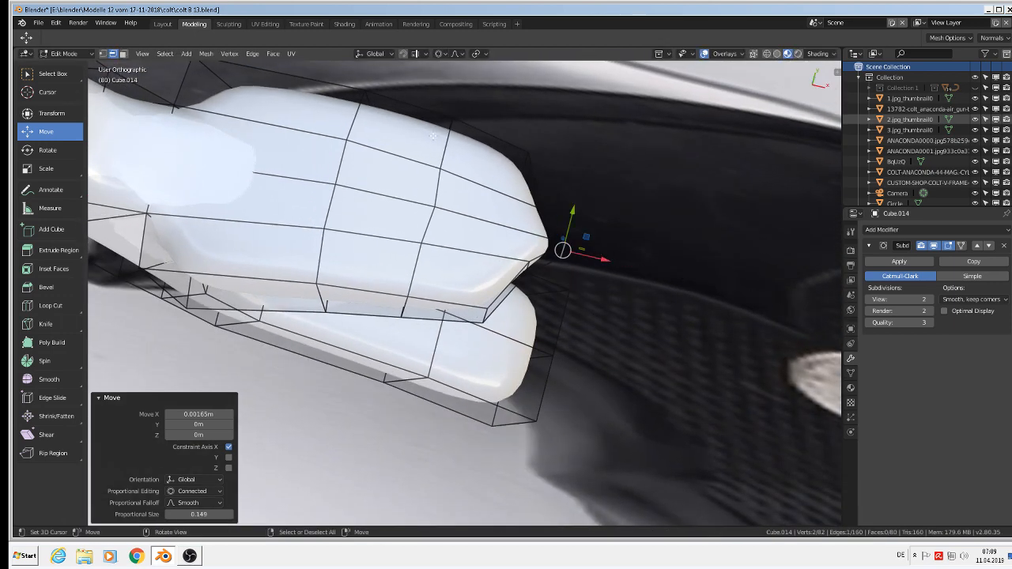
Step: Disable proportional editing and move the two edges flanking the spur's middle tip edge about 0.008 m outward to round the tip
scroll(407, 100, "down", 2)
left_click(443, 53)
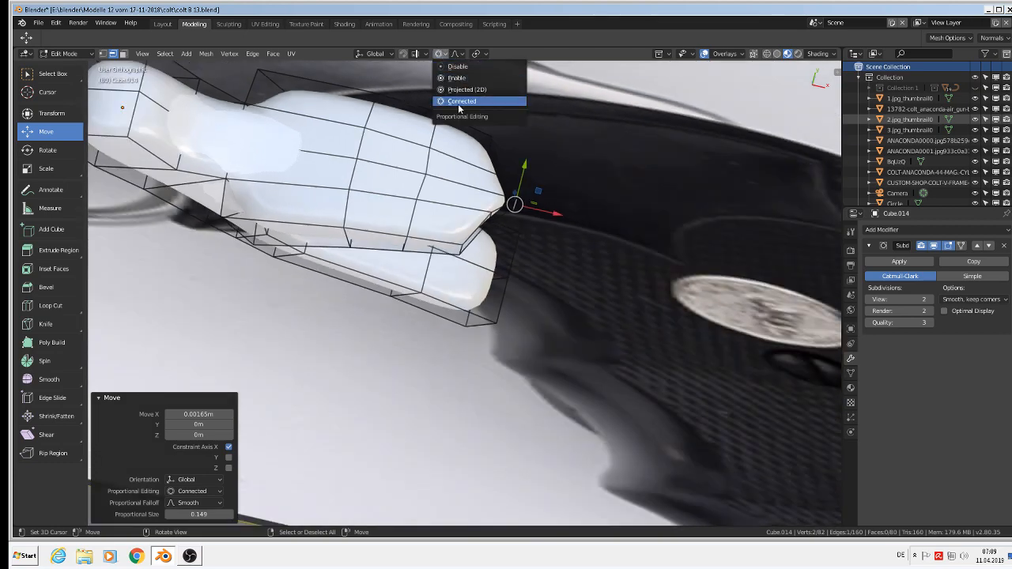
left_click(467, 66)
scroll(494, 167, "up", 3)
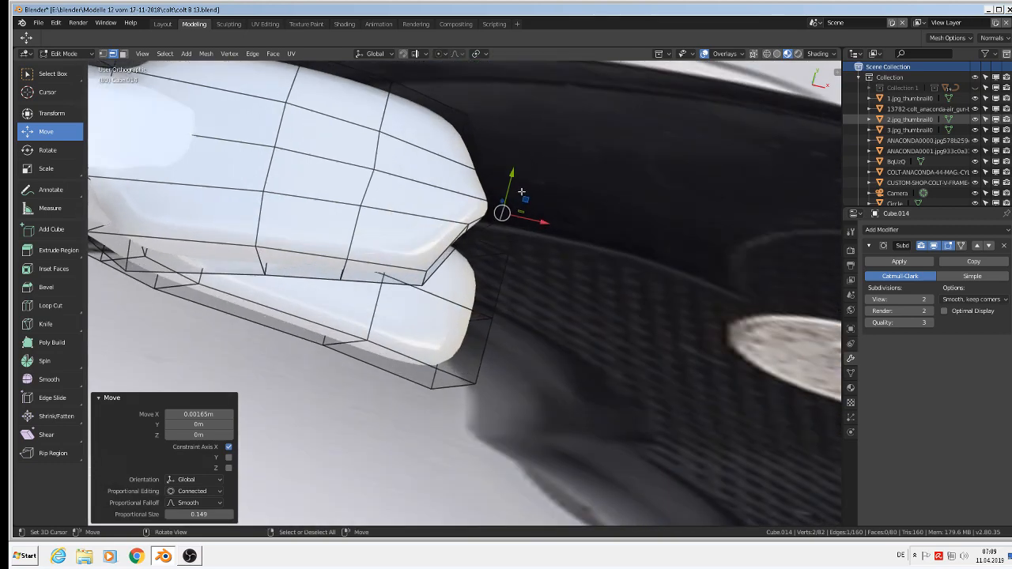
middle_click_drag(495, 167, 568, 247)
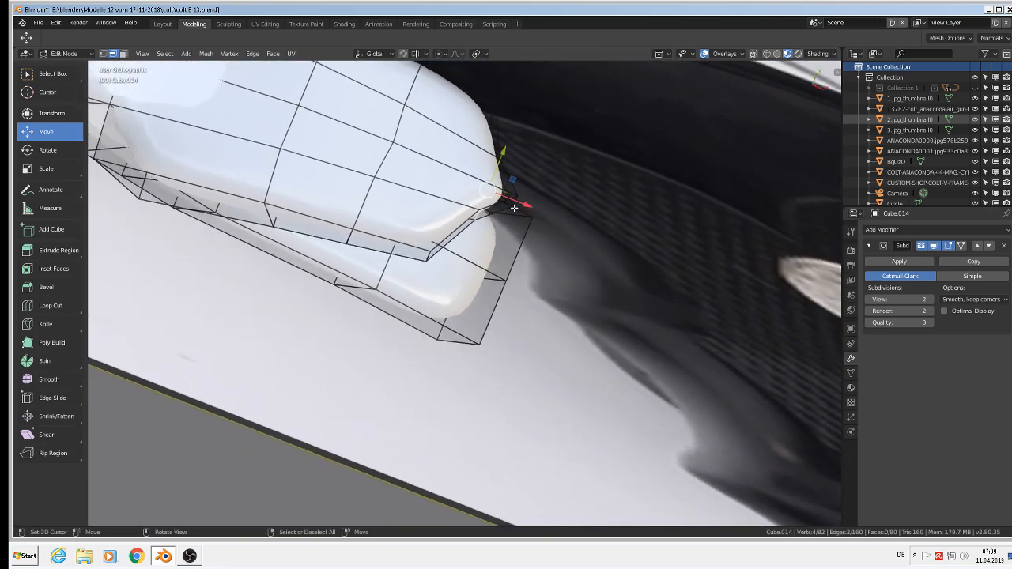
key("g")
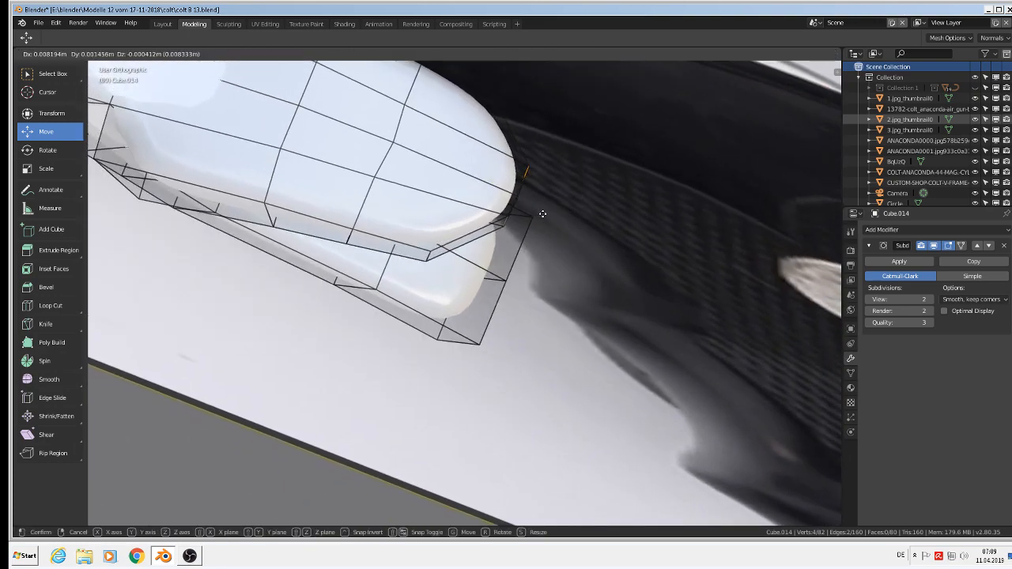
left_click(543, 214)
Step: Add two lengthwise loop cuts to the hammer, slid toward its opposite side edges with factors 0.653 and -0.745
middle_click_drag(543, 213, 386, 265)
key("Tab")
scroll(530, 235, "down", 4)
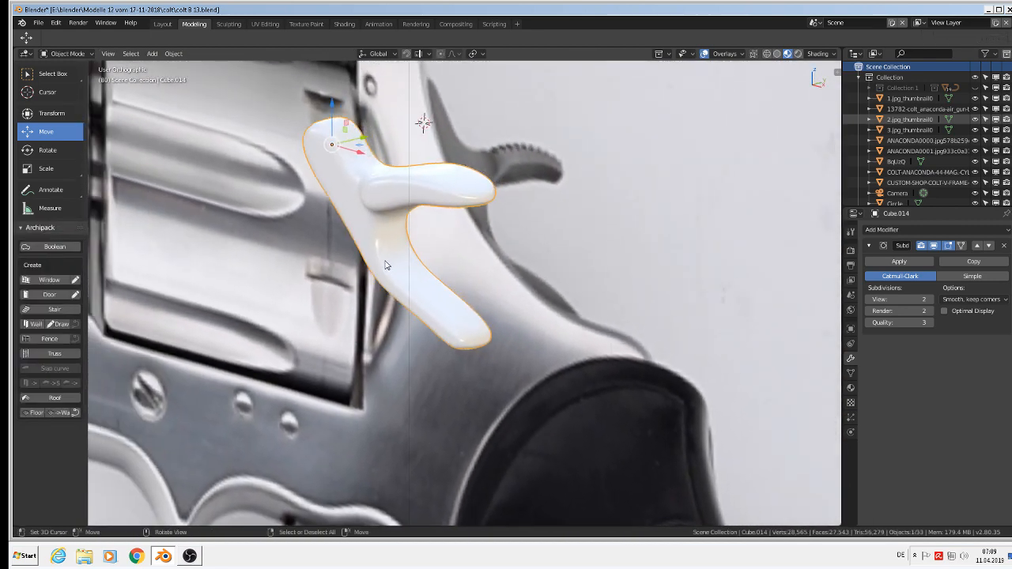
key("Tab")
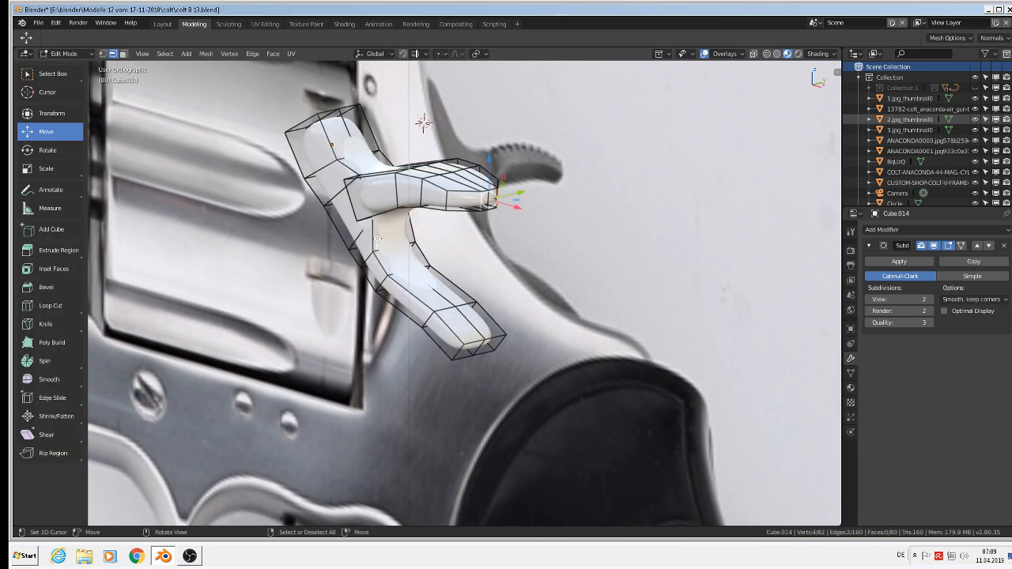
middle_click_drag(386, 248, 450, 299)
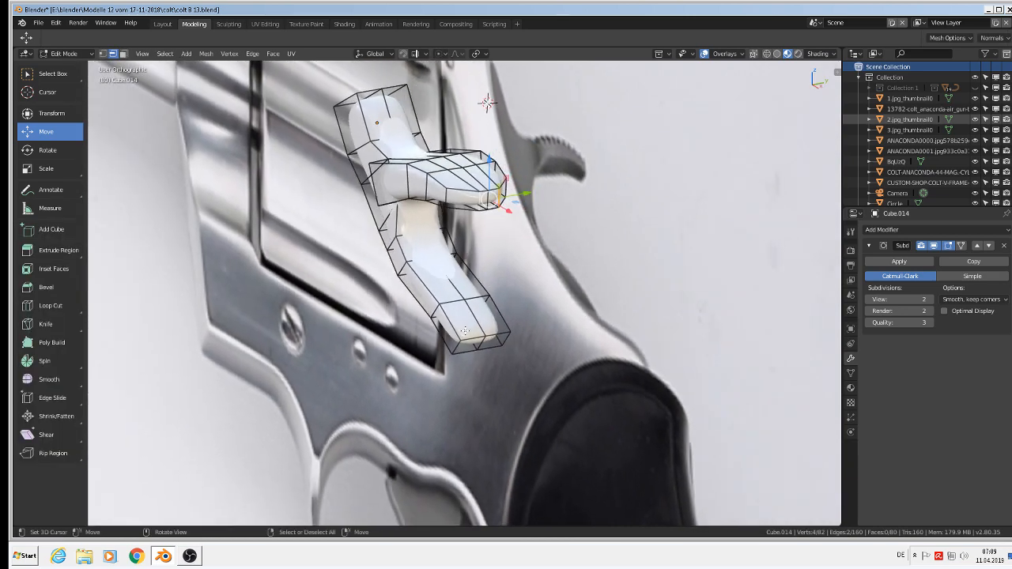
key("ctrl+r")
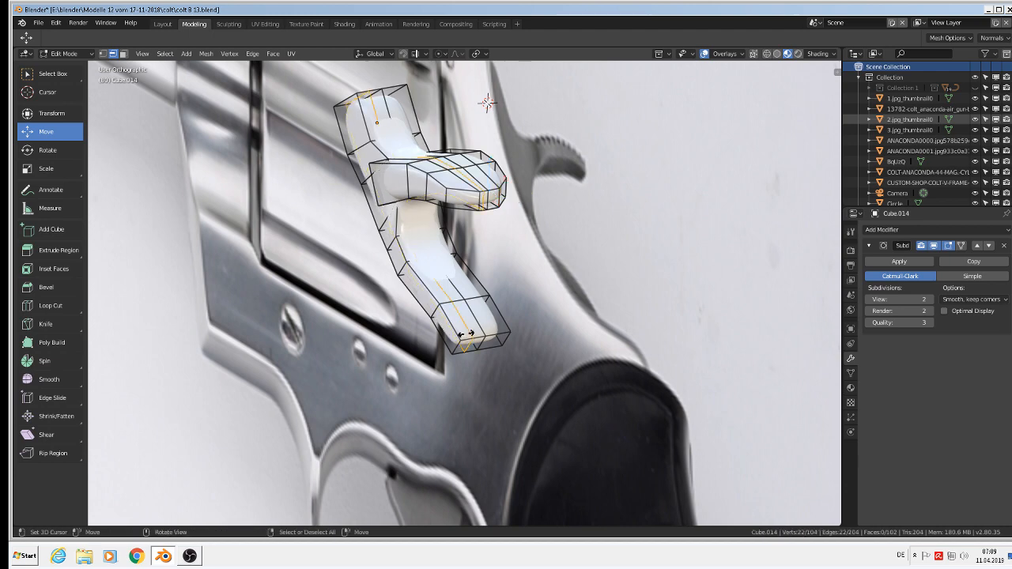
left_click(452, 335)
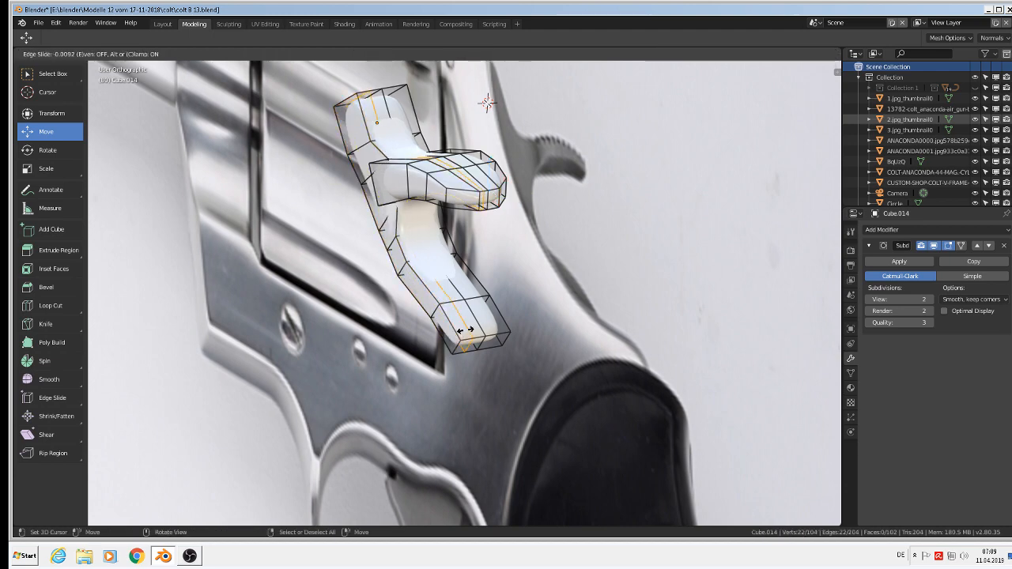
left_click(456, 332)
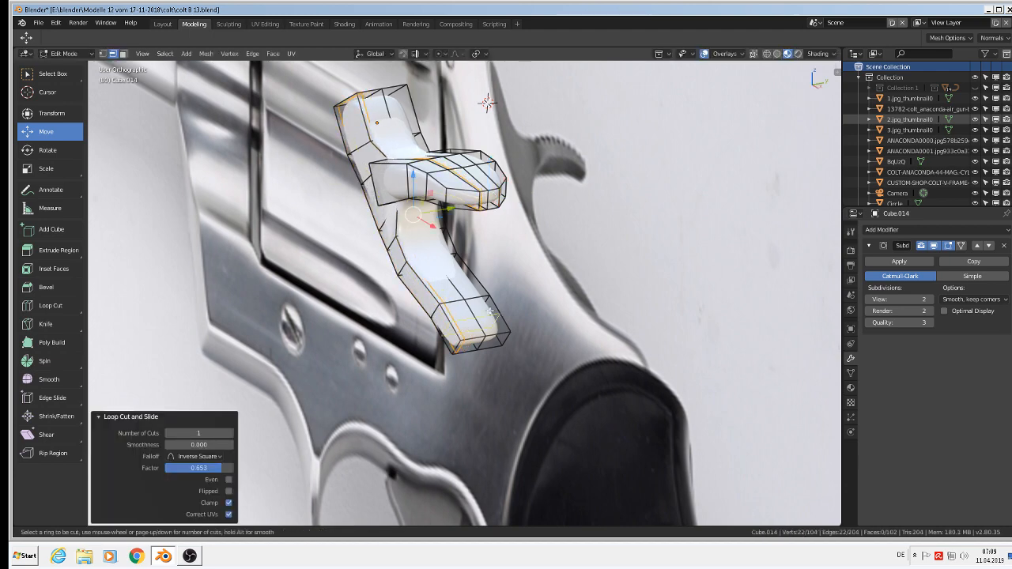
left_click(482, 297)
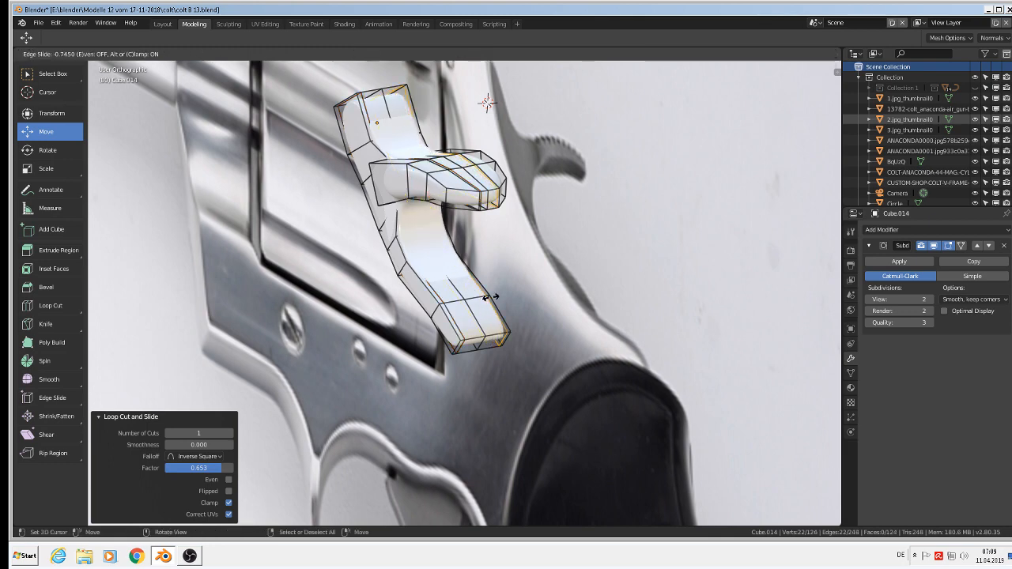
left_click(491, 297)
Step: Add a crosswise loop cut near the hammer's lower end with factor -0.874 and another near its upper end with factor -0.815
key("ctrl+r")
left_click(462, 335)
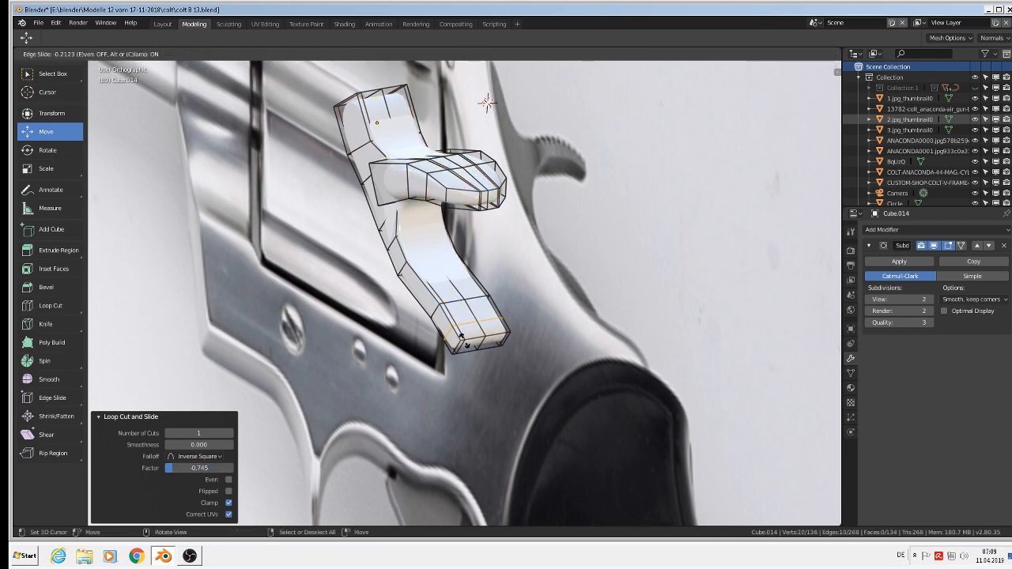
left_click(469, 345)
key("ctrl+r")
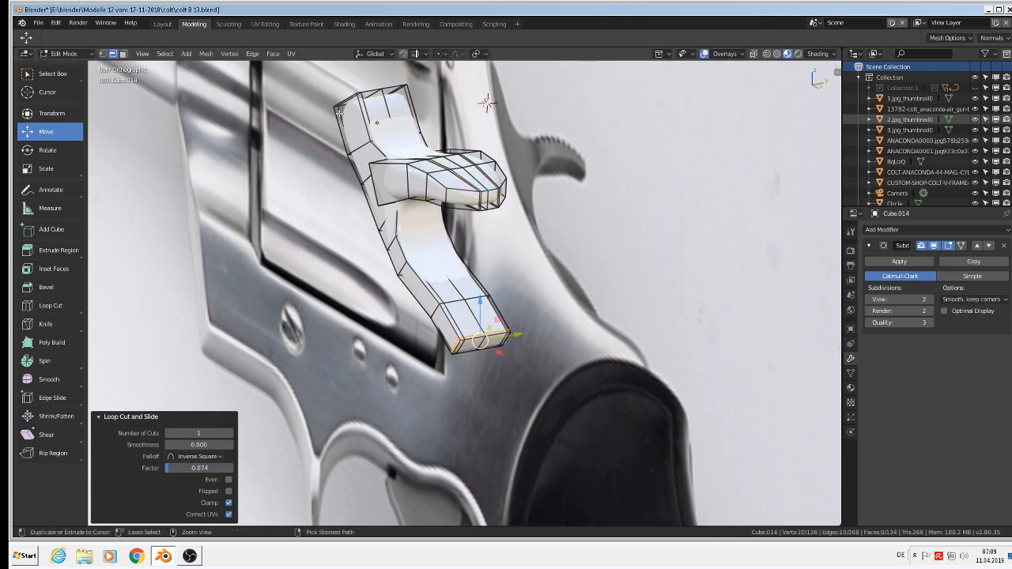
left_click(348, 114)
left_click(348, 106)
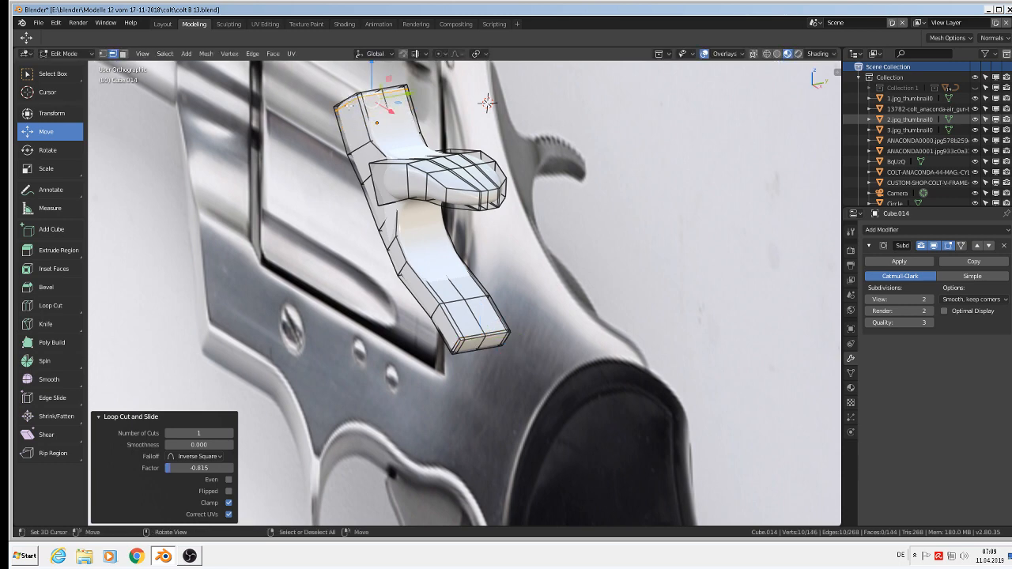
Step: Narrow the whole hammer in Object Mode by scaling it to 0.703 along global Y
key("Tab")
middle_click_drag(403, 219, 445, 212)
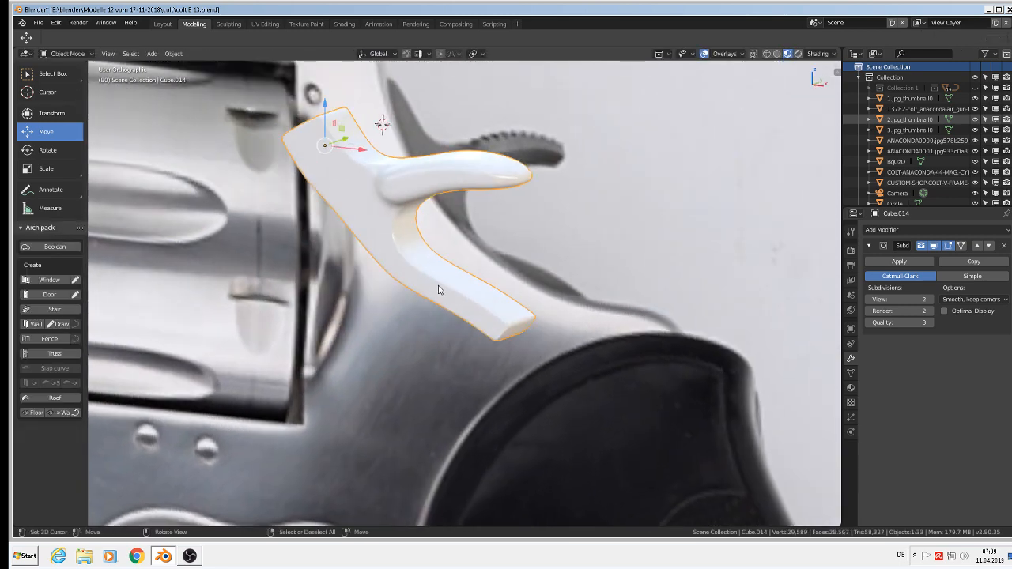
middle_click_drag(439, 290, 385, 314)
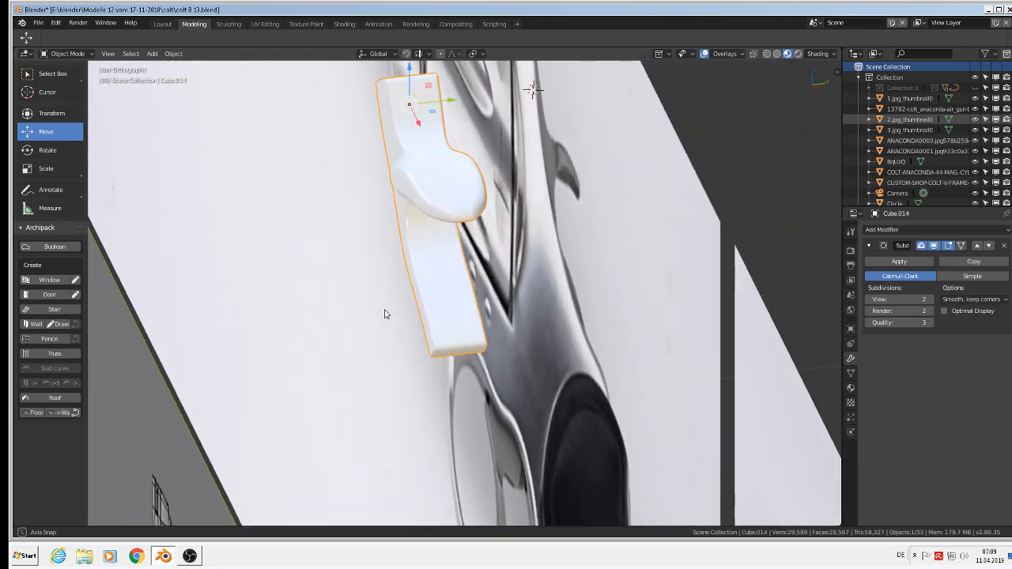
key("s")
key("y")
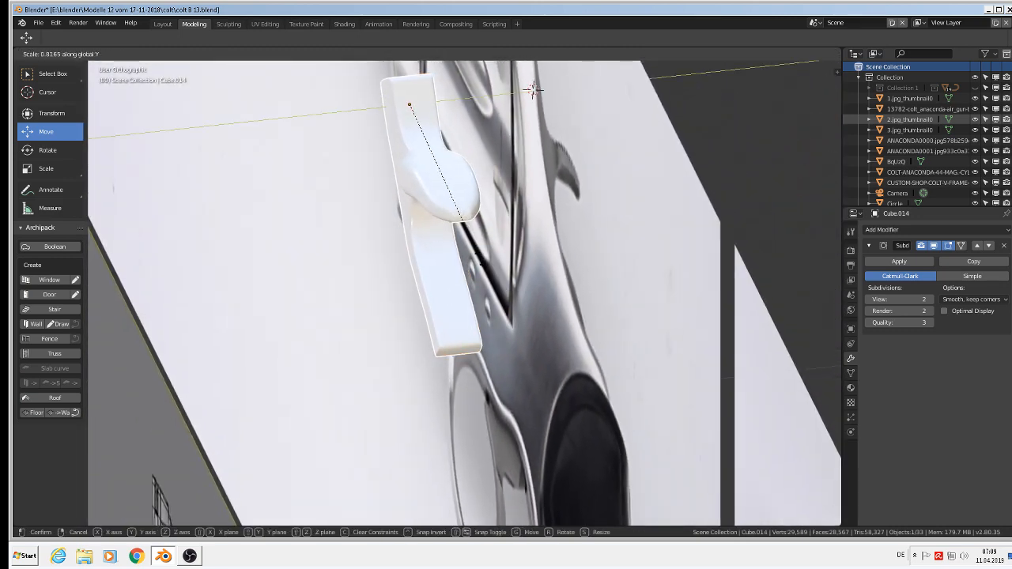
left_click(456, 203)
Step: Select the three faces along one side of the hammer's spur in face mode and move them outward to widen it
scroll(434, 173, "up", 2)
scroll(420, 183, "up", 1)
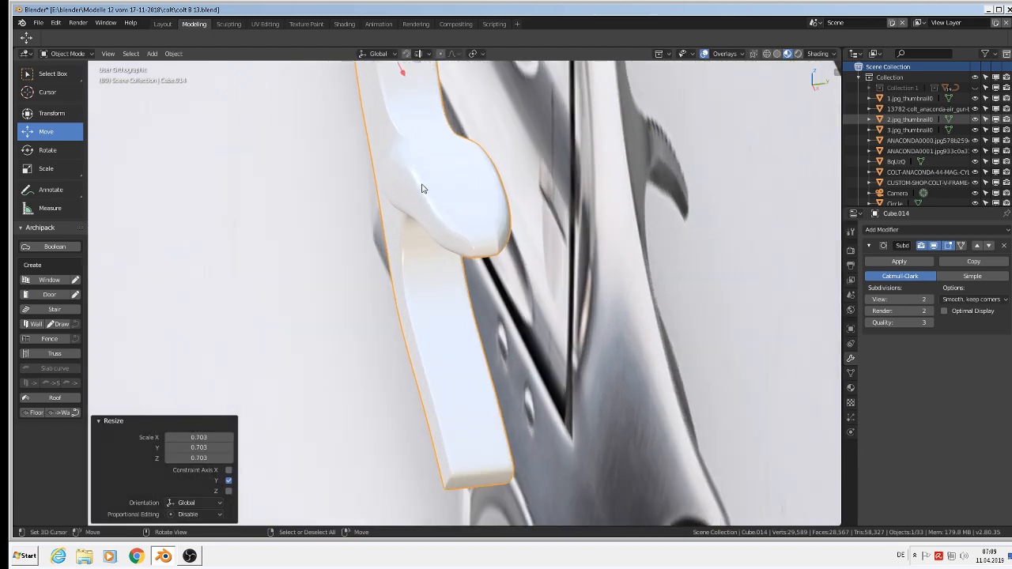
key("Tab")
middle_click_drag(434, 209, 465, 240, "shift")
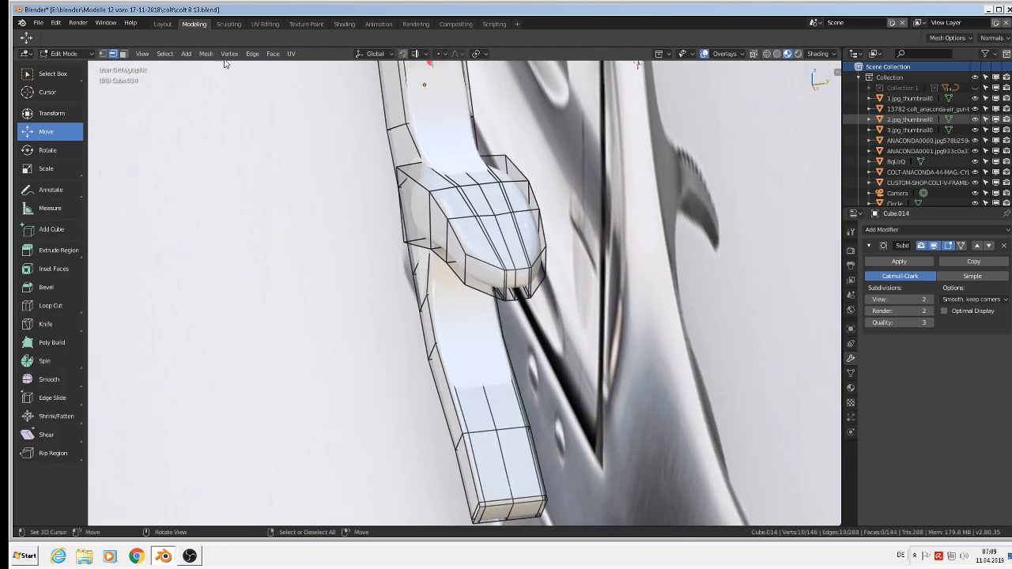
left_click(426, 212)
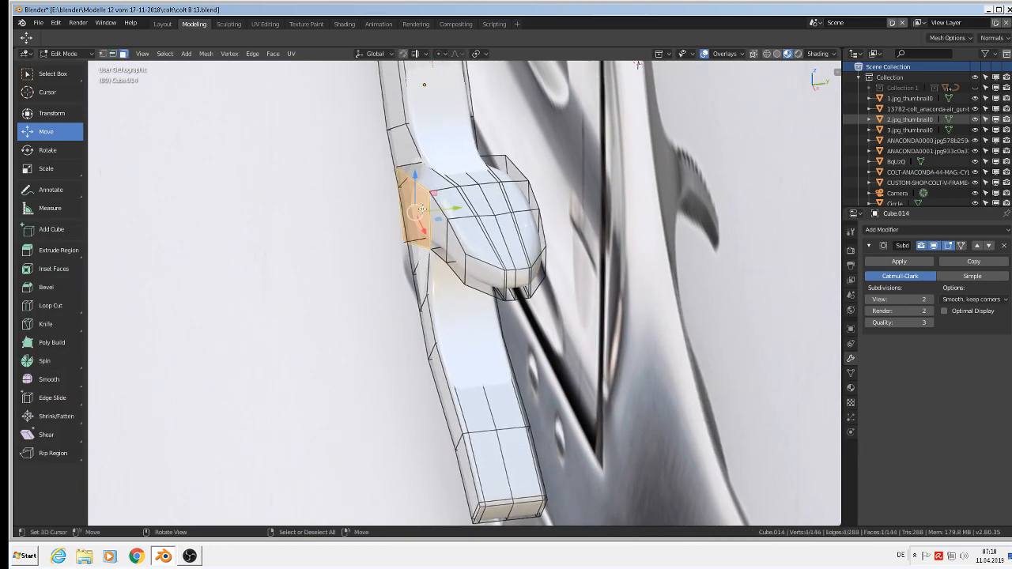
left_click(440, 239, "shift")
left_click(464, 272, "shift")
middle_click_drag(469, 283, 550, 199)
key("g")
left_click(451, 230)
Step: Select the three matching faces on the spur's opposite side and move them outward along global Y
right_click(528, 269, "shift")
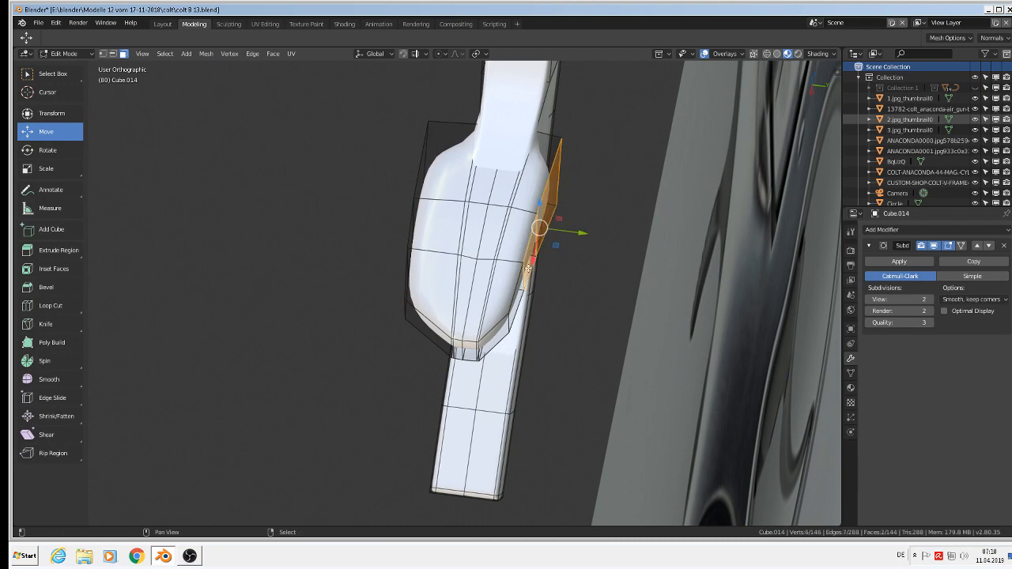
right_click(517, 298, "shift")
left_click_drag(580, 256, 609, 256)
middle_click_drag(610, 256, 667, 263)
key("Tab")
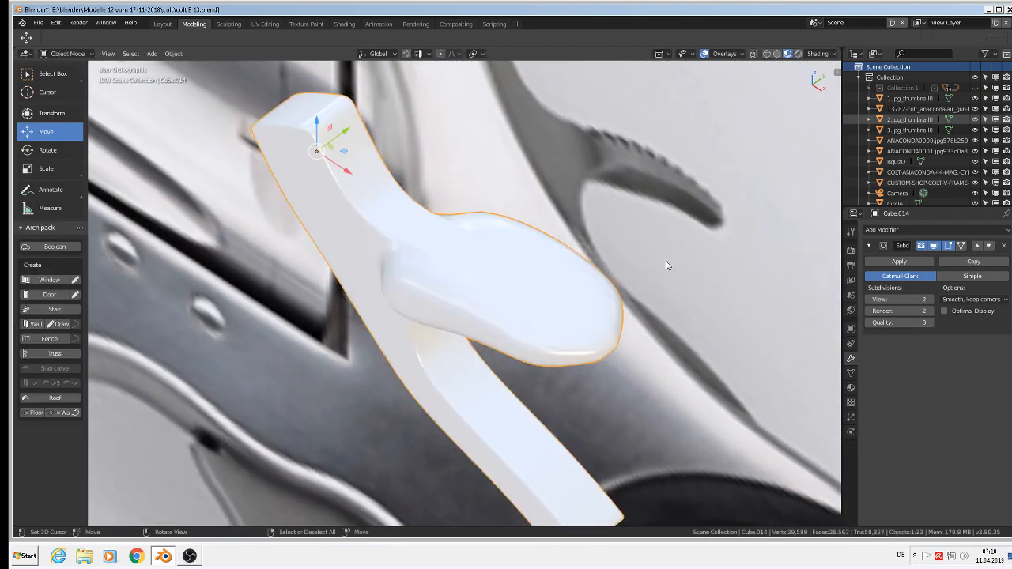
Step: Examine the hammer's side profile against the hammer in the reference image
middle_click_drag(674, 315, 662, 256)
scroll(697, 273, "down", 2)
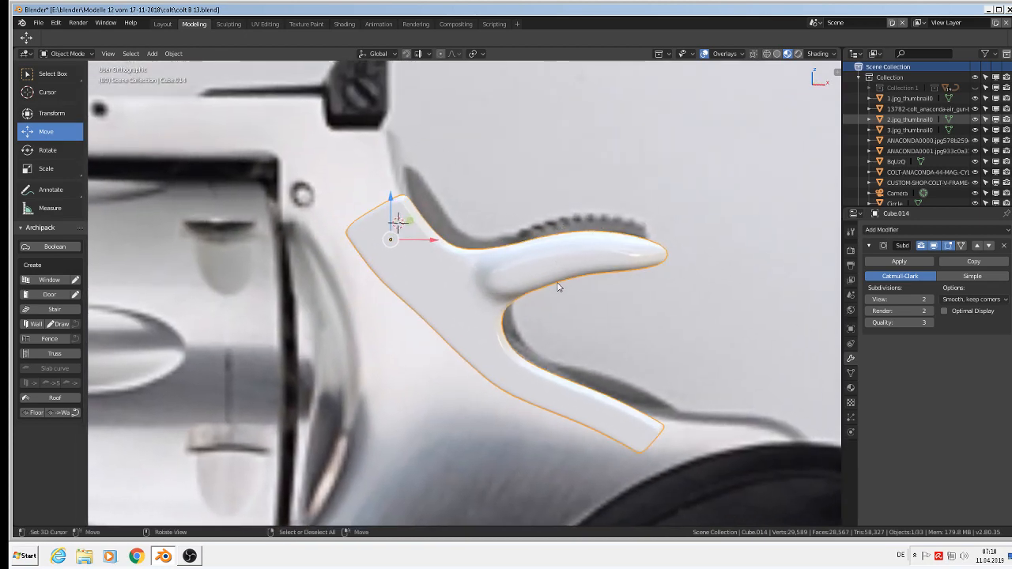
middle_click_drag(558, 287, 557, 319)
key("Tab")
scroll(543, 274, "up", 2)
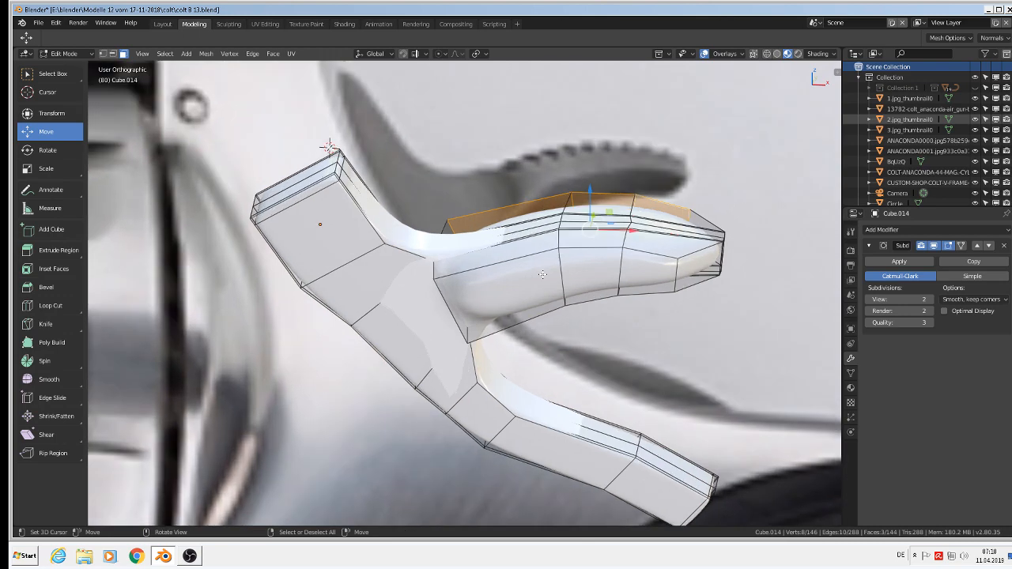
scroll(486, 258, "down", 2)
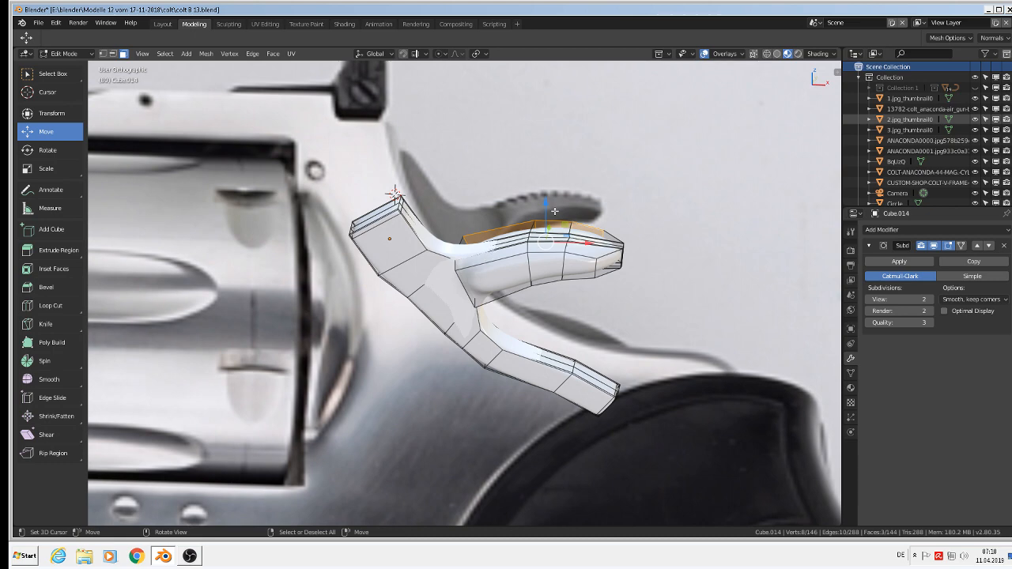
key("Tab")
mouse_move(558, 229)
middle_mouse_down()
mouse_move(533, 226)
mouse_move(549, 220)
middle_mouse_up()
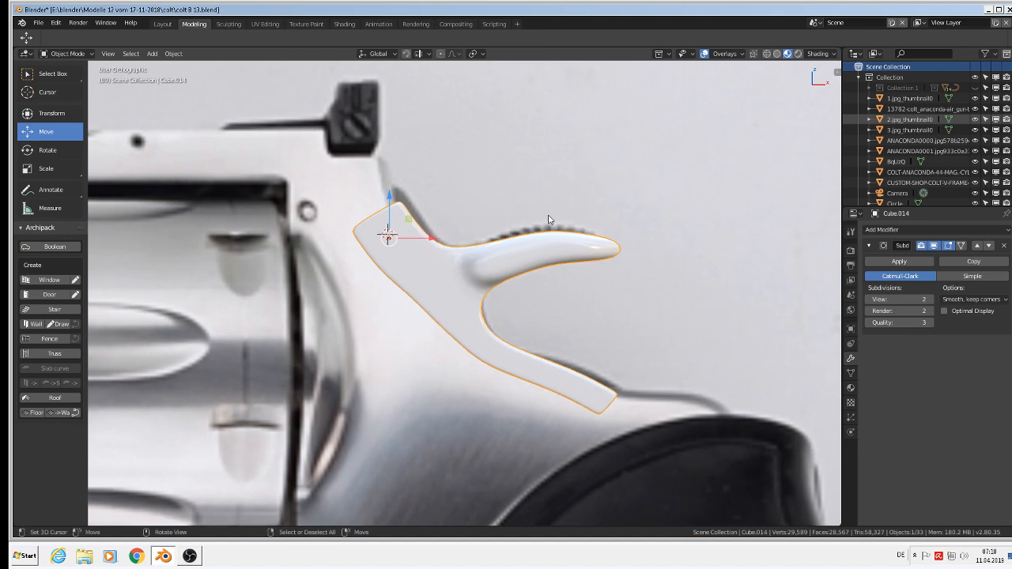
scroll(549, 220, "down", 5)
scroll(553, 237, "up", 5)
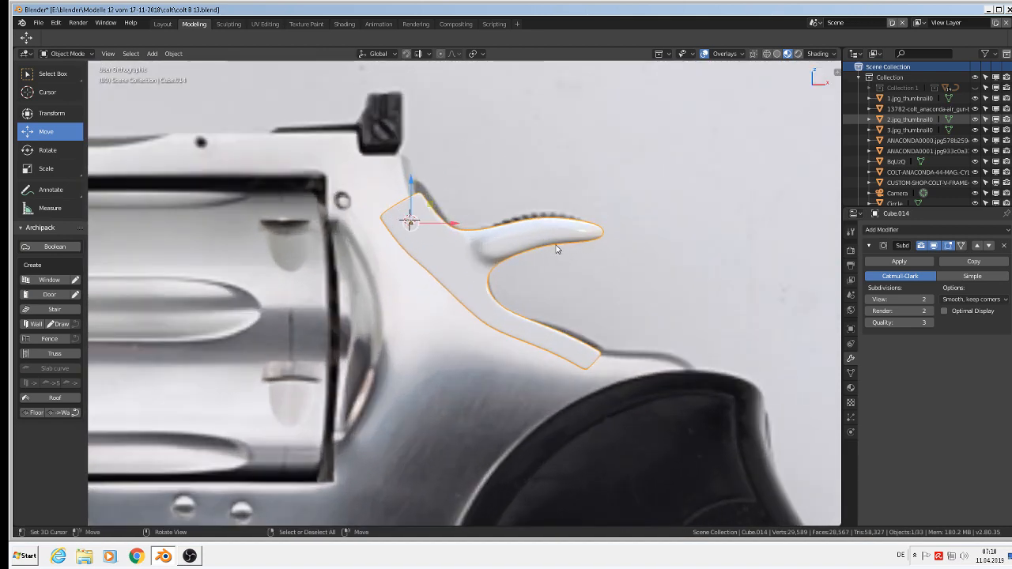
Step: Enable X-ray in vertex mode, circle-select the vertices at the spur's tip and move them -0.00704 m along global X
key("Tab")
middle_click_drag(601, 241, 594, 335)
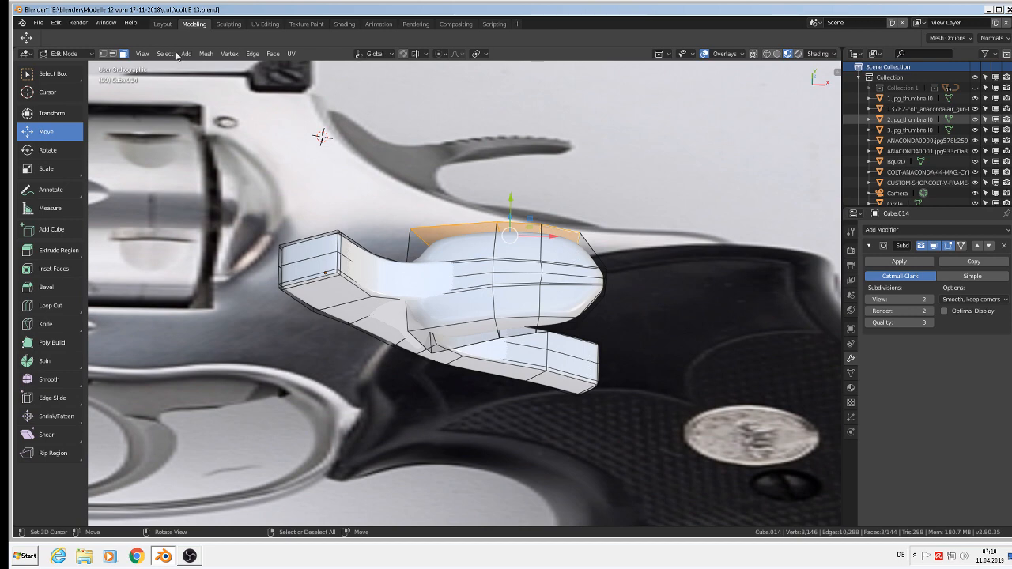
key("1")
key("a")
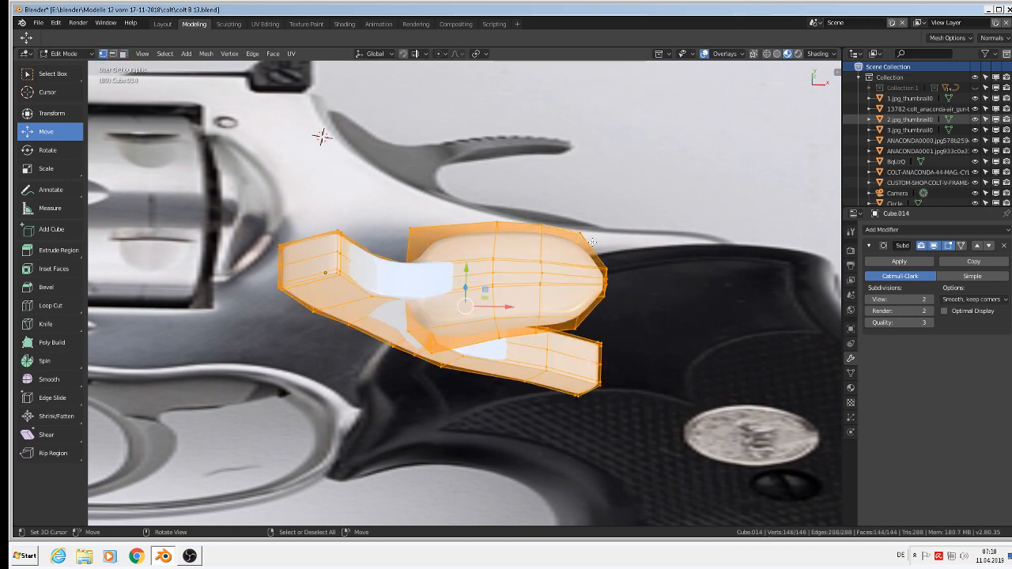
left_click(753, 53)
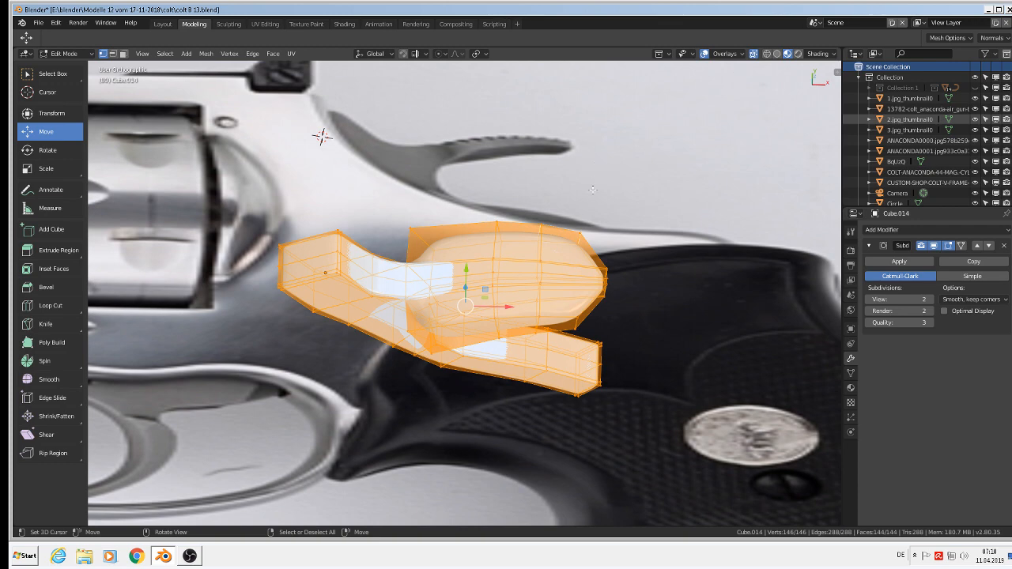
key("alt+a")
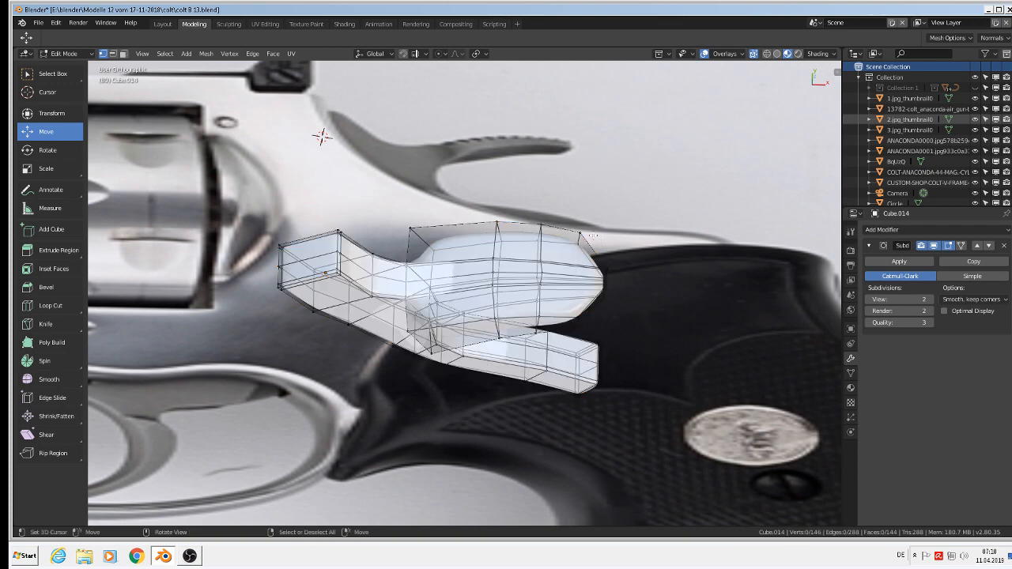
key("c")
mouse_move(582, 227)
left_mouse_down()
mouse_move(602, 287)
mouse_move(583, 324)
left_mouse_up()
right_click(585, 323)
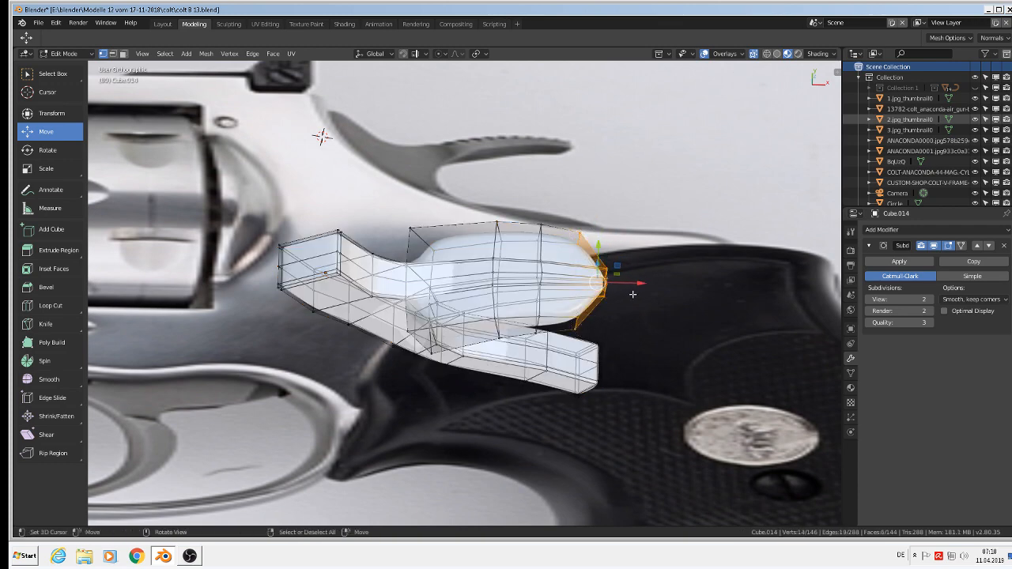
key("g")
key("x")
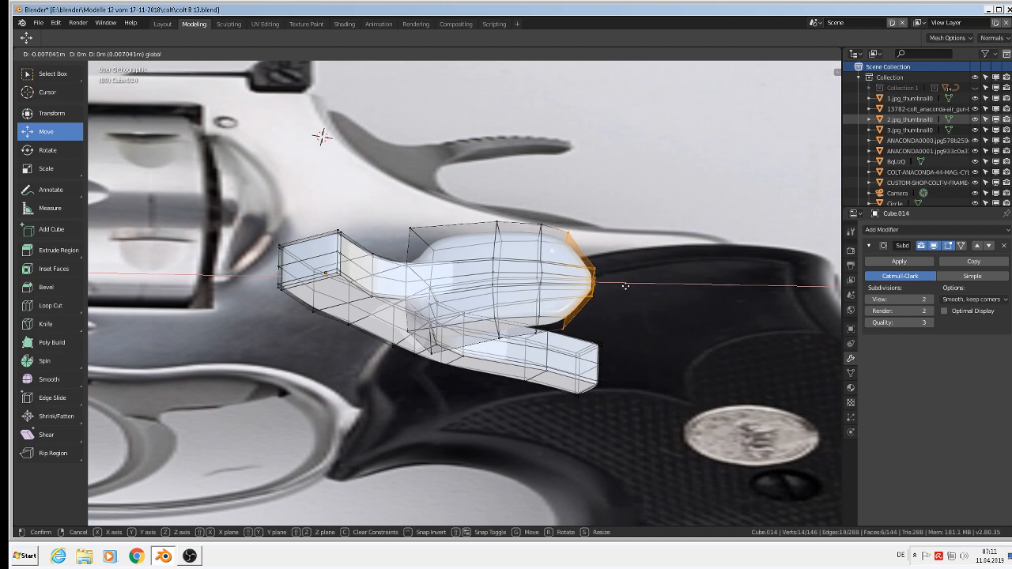
left_click(625, 286)
Step: Select the edge loop just behind the spur's tip and move it -0.00612 m along global X
key("a")
left_click(545, 239, "alt")
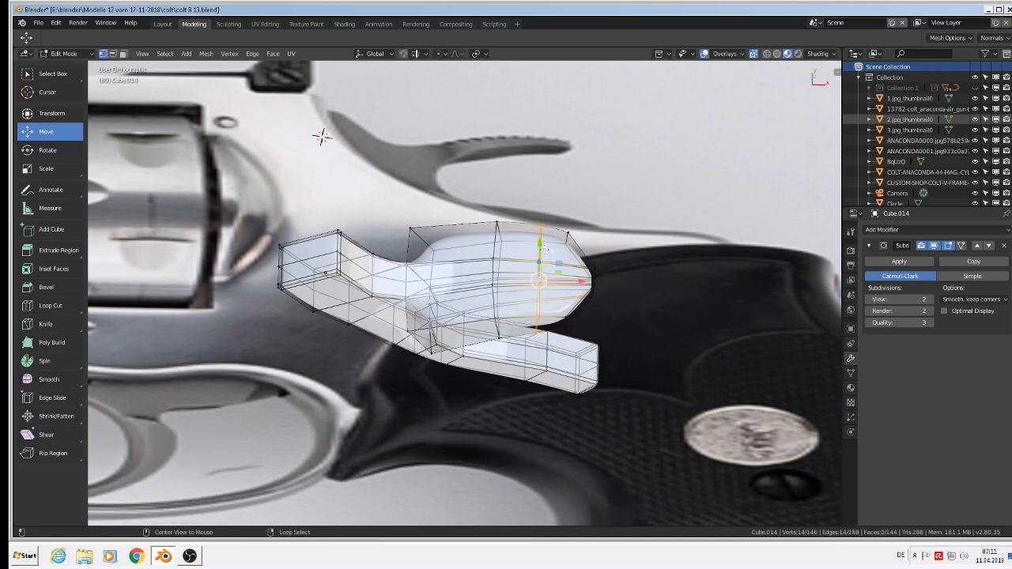
key("g")
key("x")
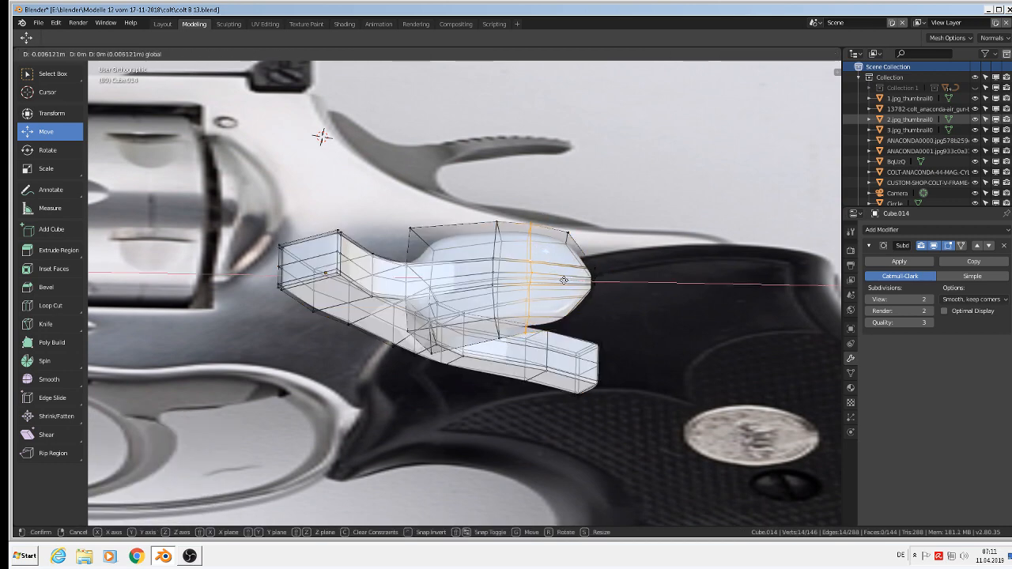
left_click(563, 280)
Step: Scale the edge loop behind the spur's tip to about 0.868 along global Y and check the smoothed shape
key("s")
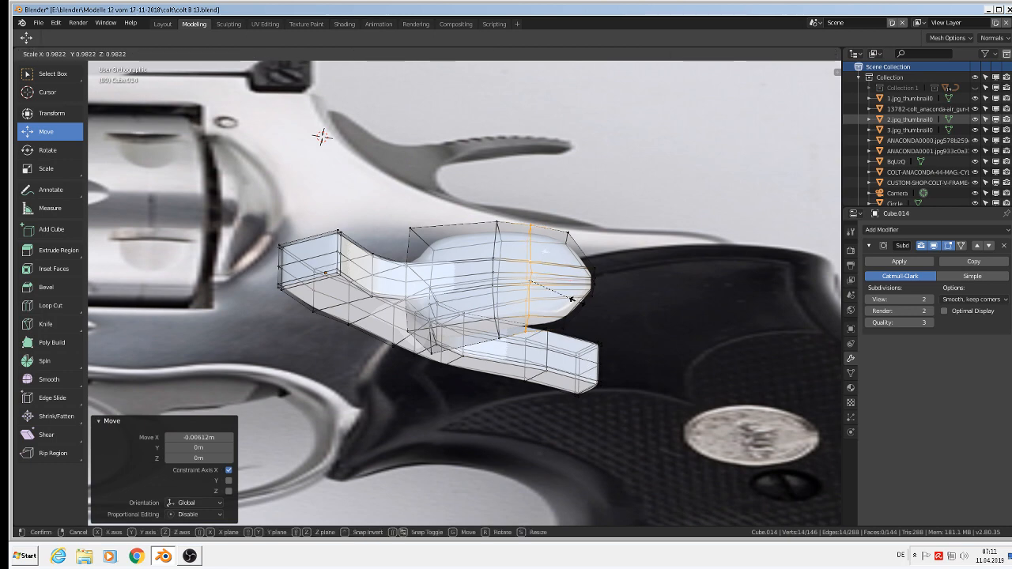
key("Escape")
key("s")
key("y")
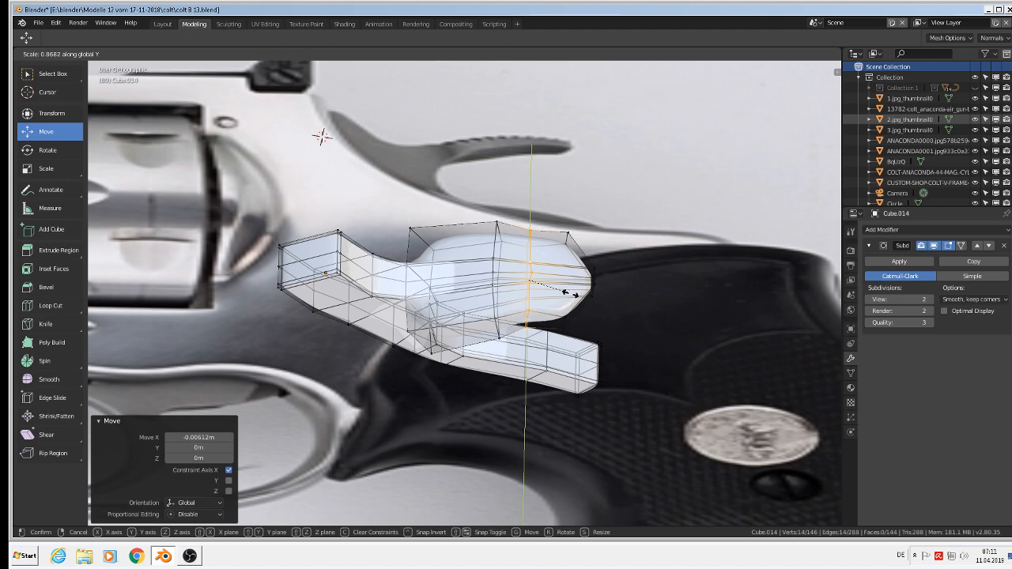
left_click(573, 295)
key("Tab")
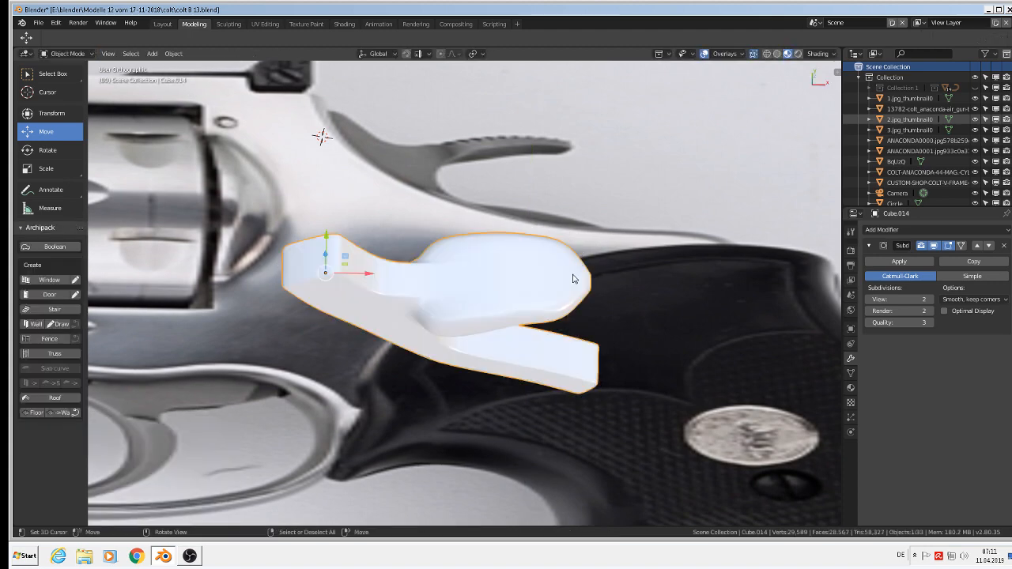
middle_click_drag(574, 276, 561, 346)
scroll(575, 257, "up", 2)
key("Tab")
key("Tab")
key("Tab")
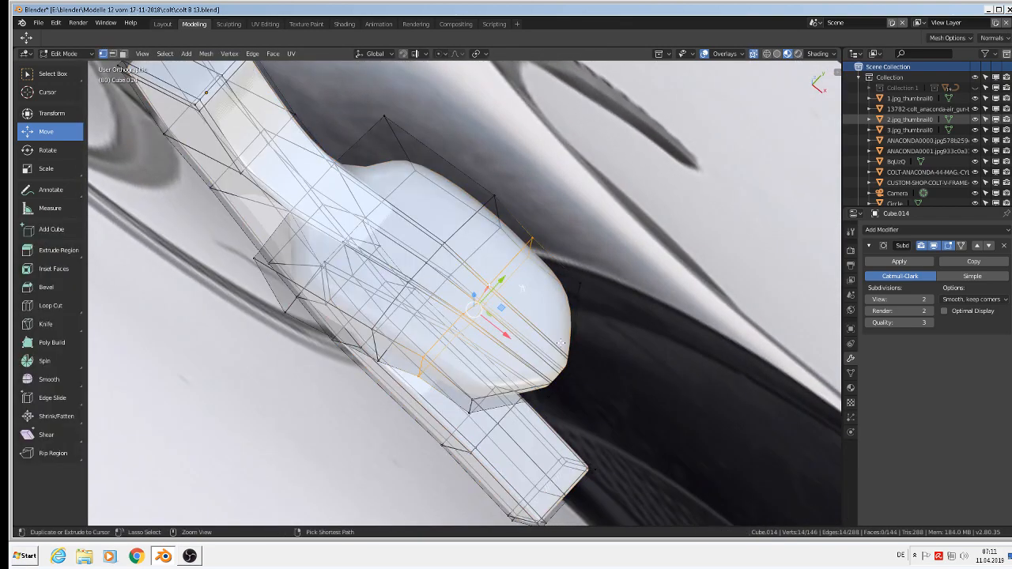
Step: Undo the last scaling of the edge loop behind the spur's tip and clear the vertex selection
key("ctrl+z")
key("ctrl+z")
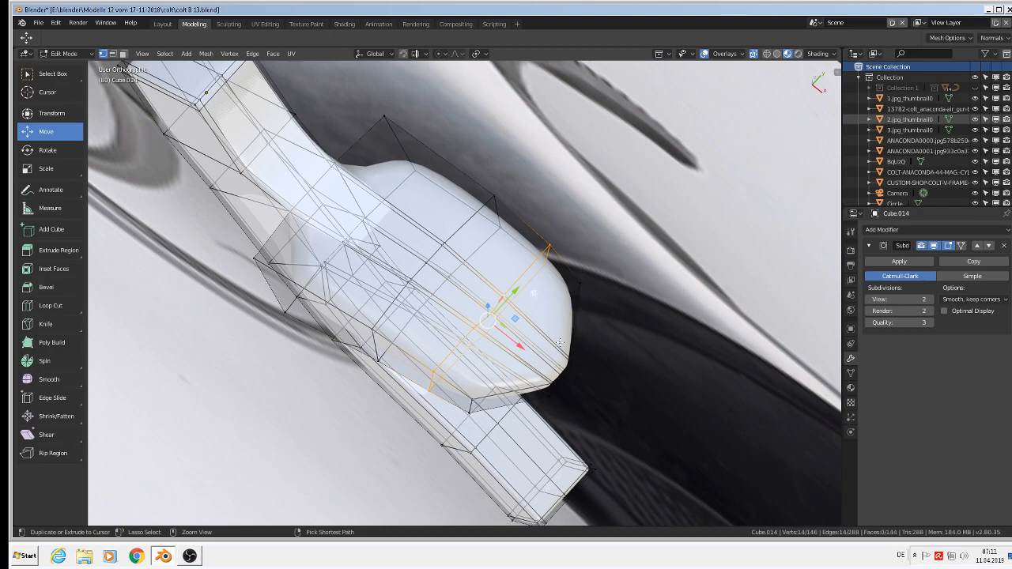
middle_click_drag(560, 343, 647, 257)
key("Tab")
key("Tab")
key("c")
left_click(649, 266)
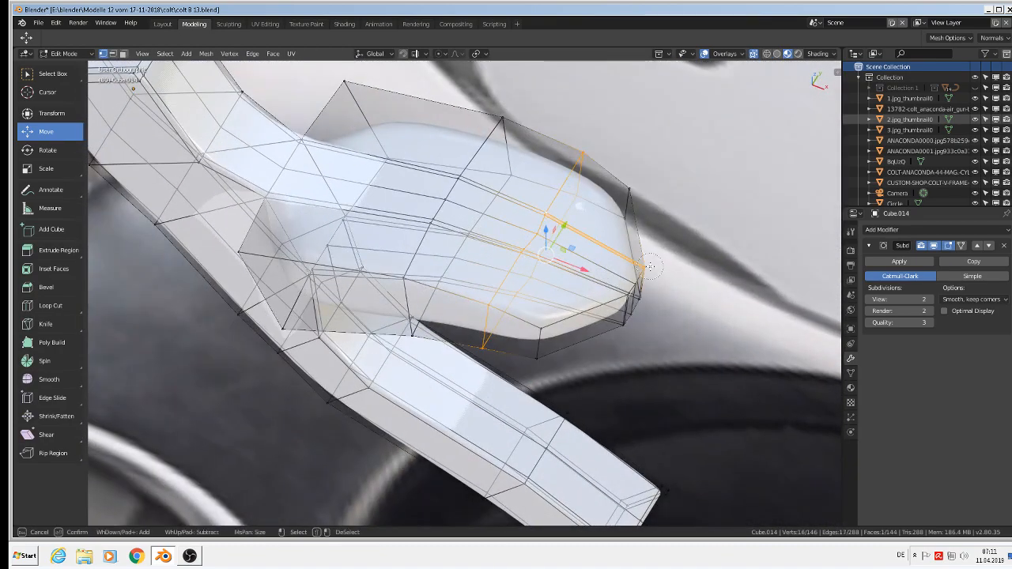
key("Escape")
key("a")
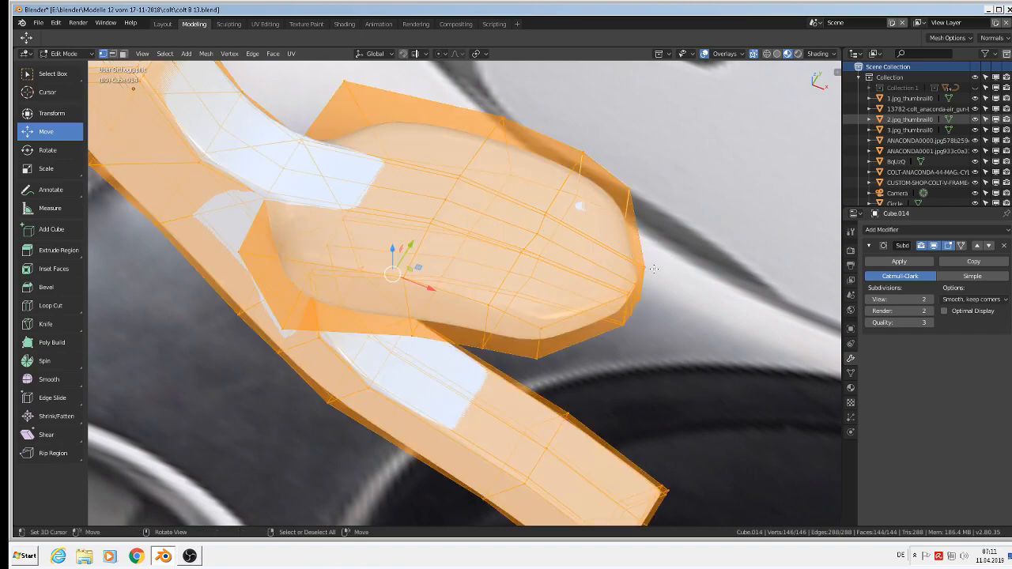
key("alt+a")
Step: Circle-select the four vertices near the middle of the spur's tip and move them 0.00607 m along global Y
key("c")
left_click(646, 266)
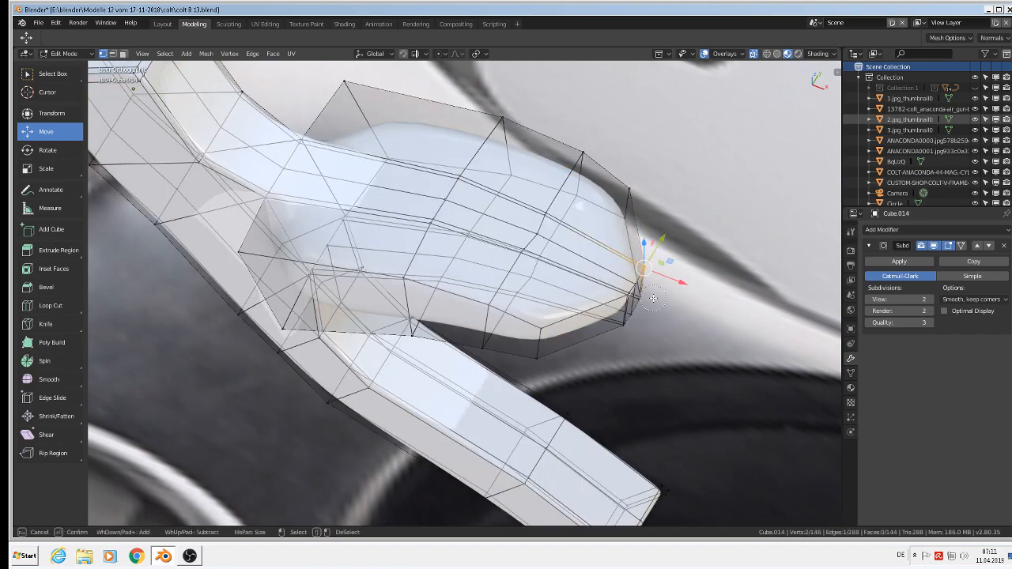
key("Escape")
middle_click_drag(654, 298, 627, 309)
key("c")
left_click(637, 296)
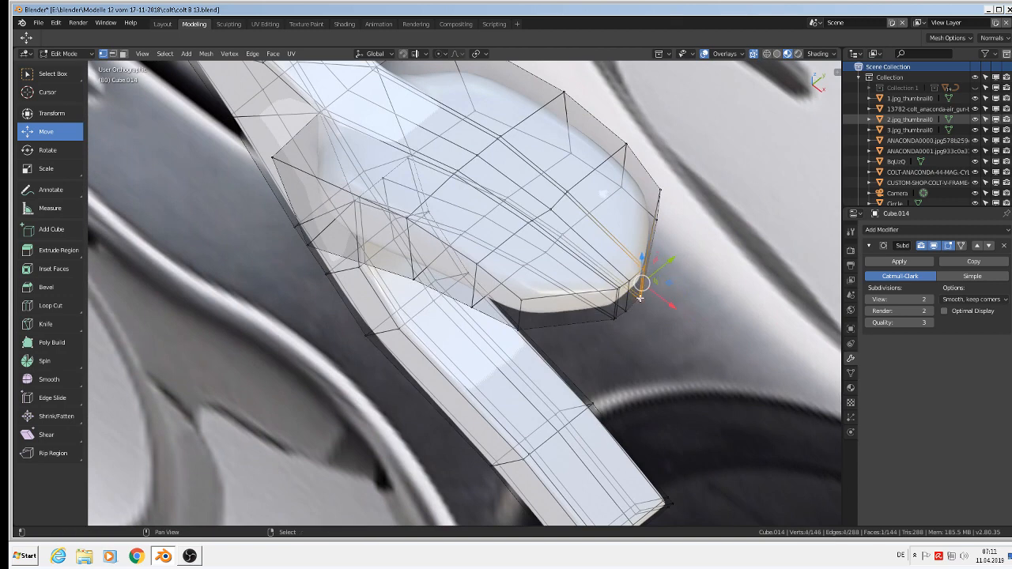
key("Escape")
mouse_move(663, 270)
left_mouse_down()
mouse_move(680, 250)
mouse_move(656, 270)
left_mouse_up()
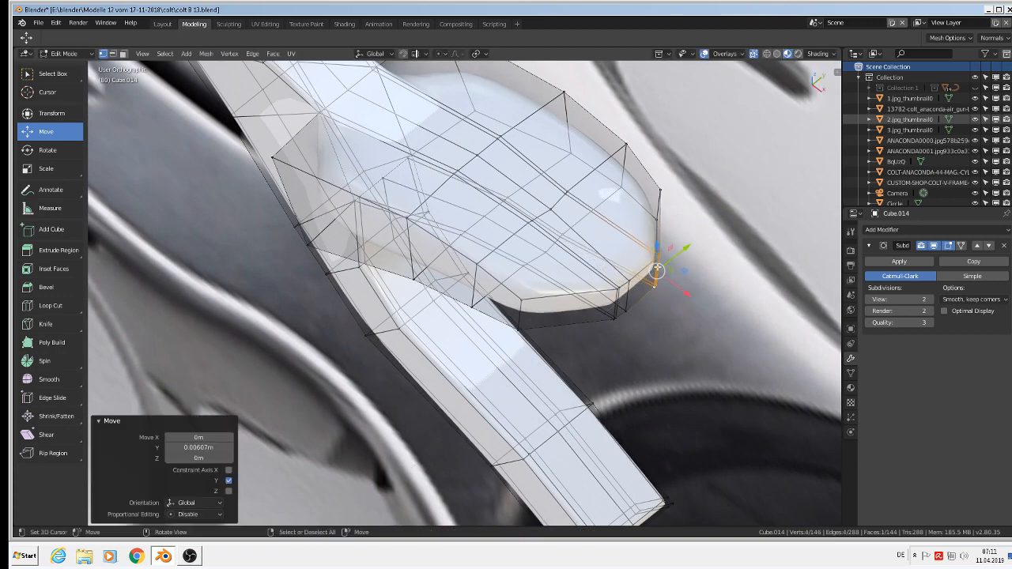
Step: Select the six vertices at the near corner of the spur's tip, excluding the far-side one, and move them -0.0055 m along global Y
left_click(620, 290)
right_click(615, 319, "shift")
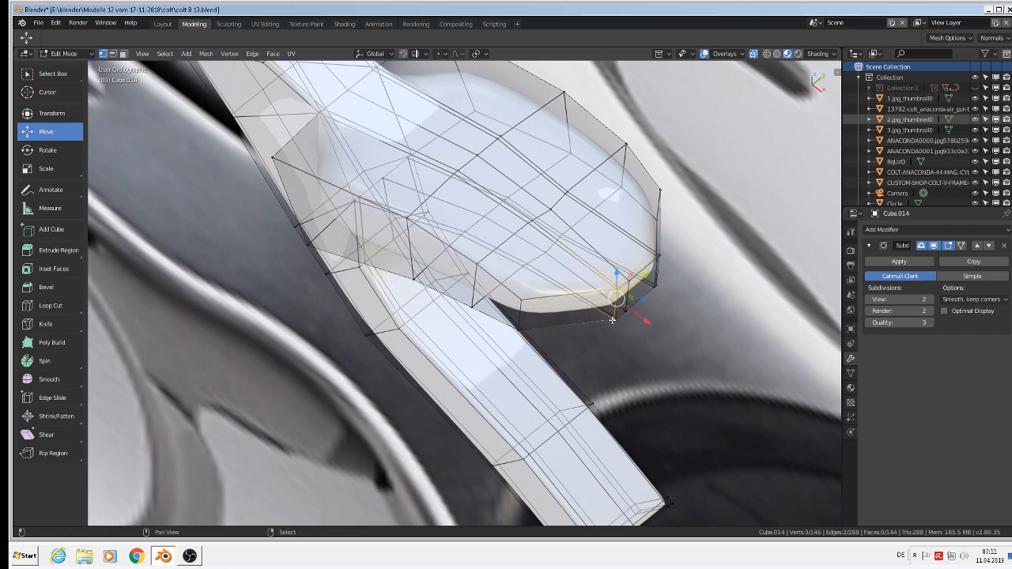
right_click(615, 320, "shift")
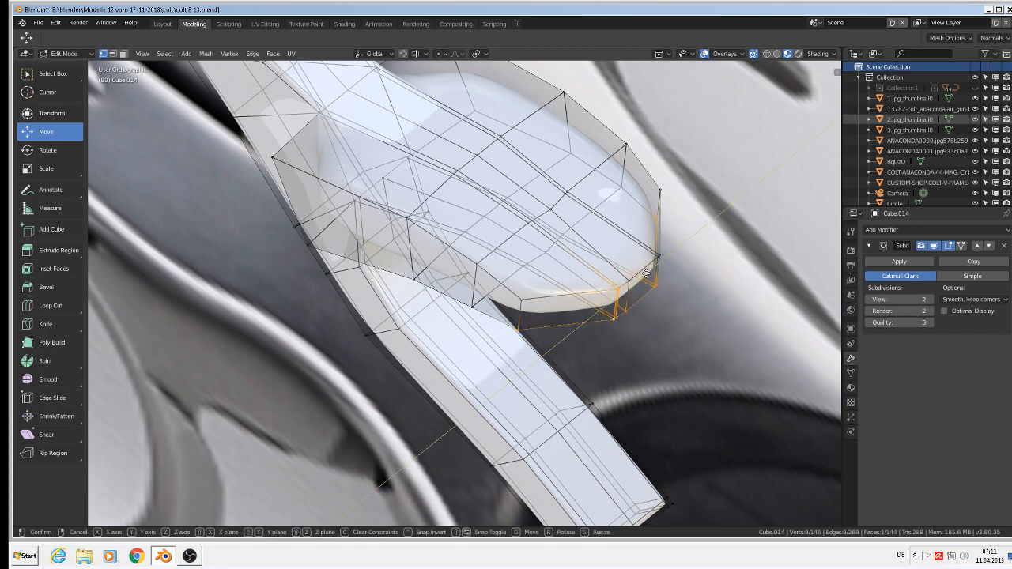
left_click_drag(644, 286, 634, 286)
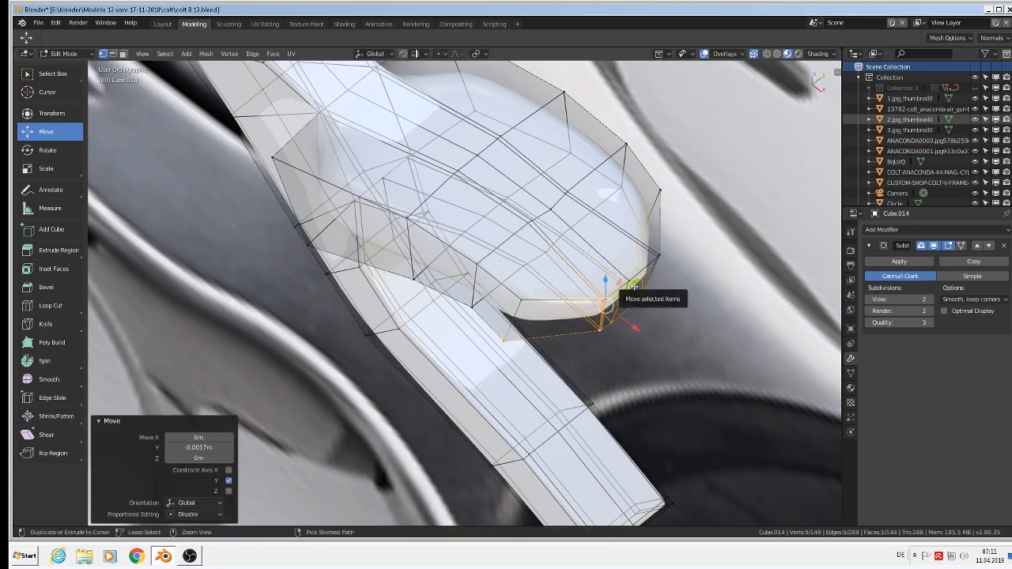
key("ctrl+z")
key("c")
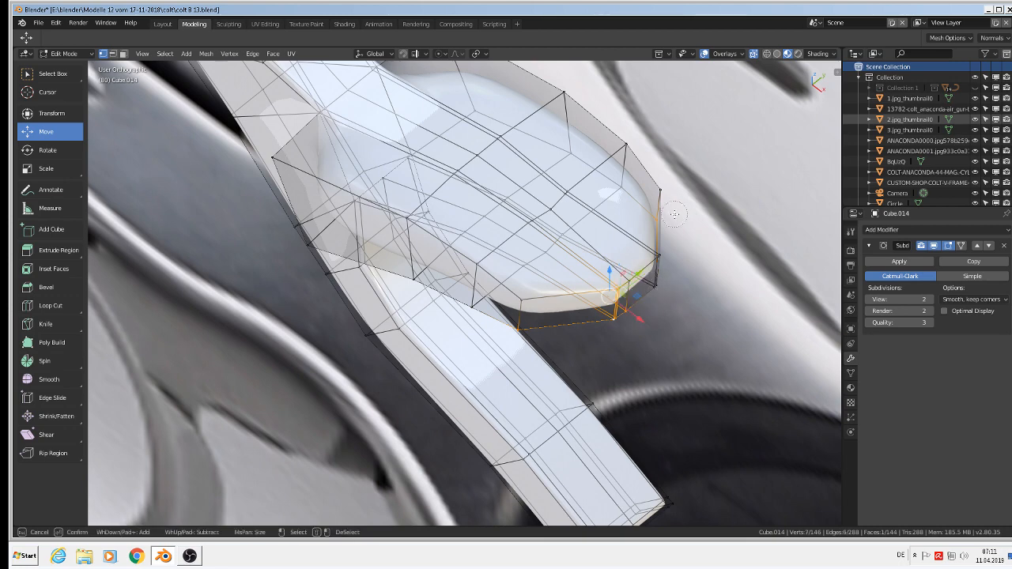
middle_click(651, 219)
right_click(632, 275)
left_click_drag(630, 287, 618, 298)
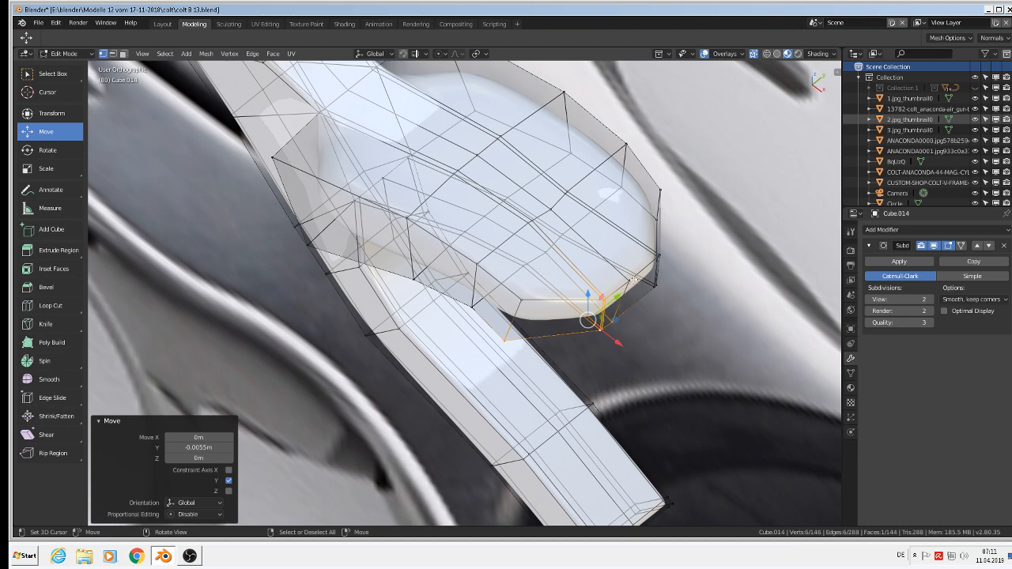
key("ctrl+z")
Step: Select the vertical pair of vertices at the middle of the spur's tip and move it 0.0023 m along global X
right_click(630, 318, "alt")
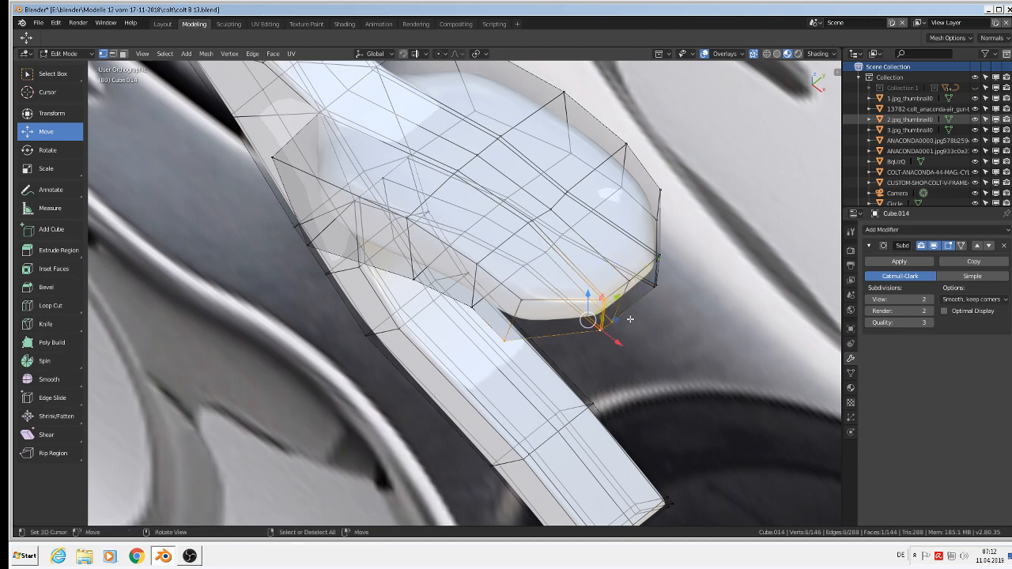
left_click_drag(629, 318, 669, 315)
right_click(634, 284)
right_click(635, 310, "shift")
left_click(668, 316)
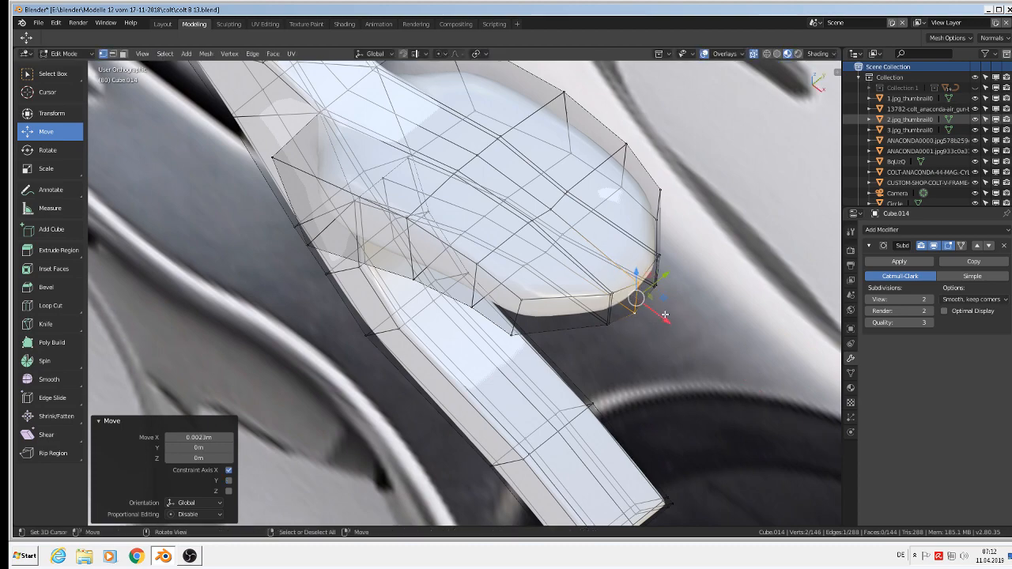
Step: Select the four vertices at the far corner of the spur's tip and move them -0.00276 m in X, 0.00368 m in Y and 0.000481 m in Z
middle_click_drag(668, 316, 714, 351)
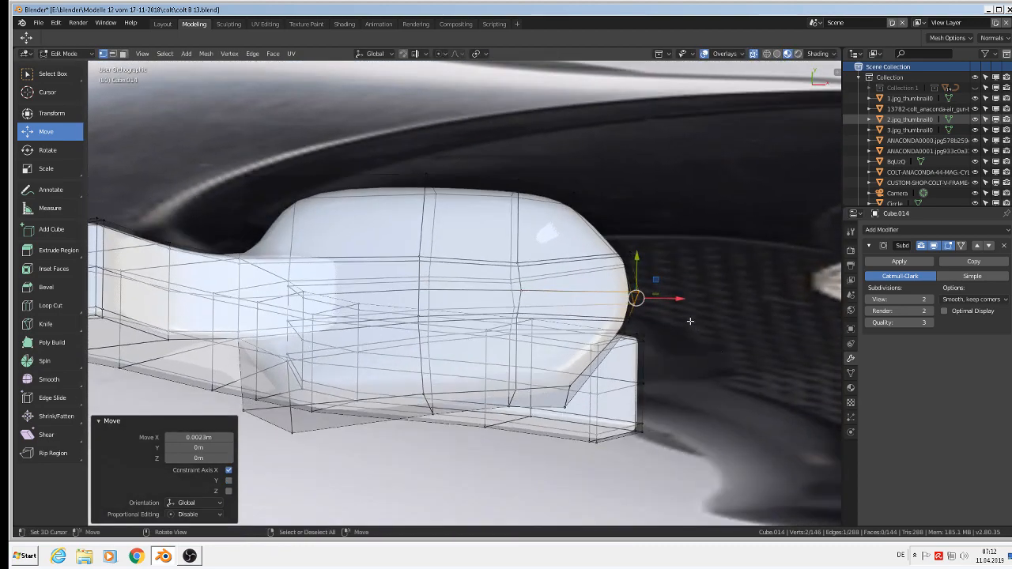
key("a")
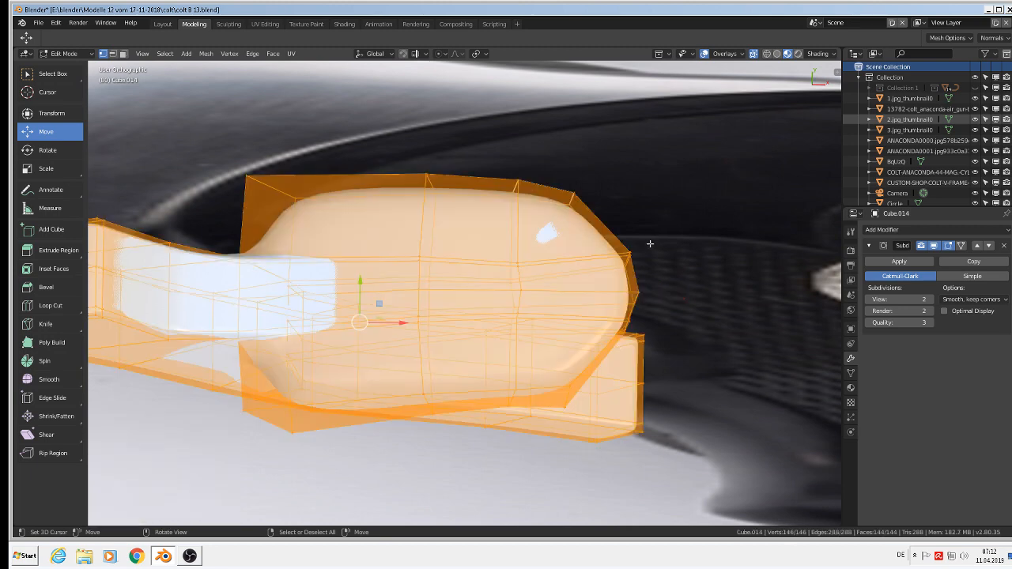
key("alt+a")
left_click(630, 254)
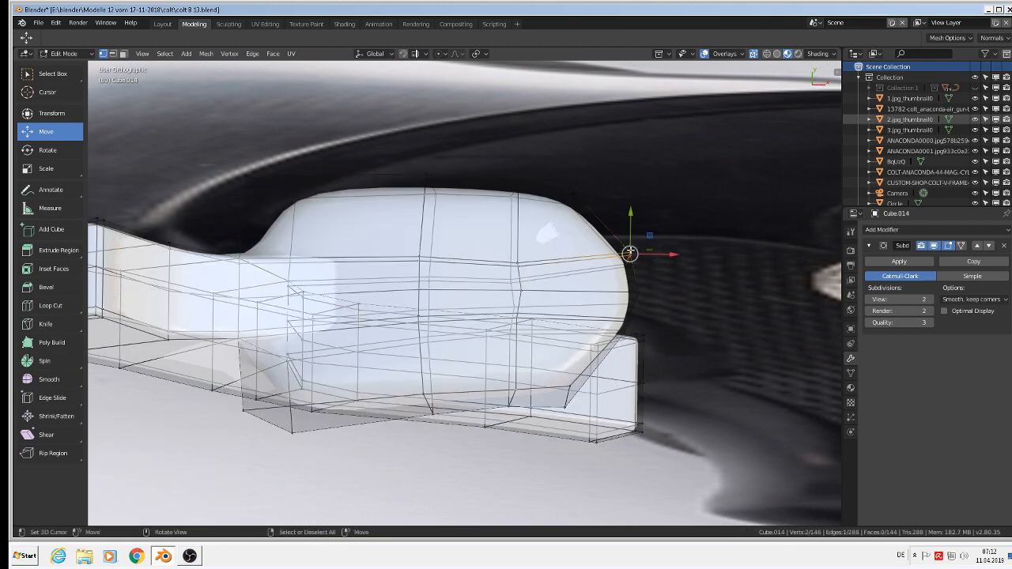
key("g")
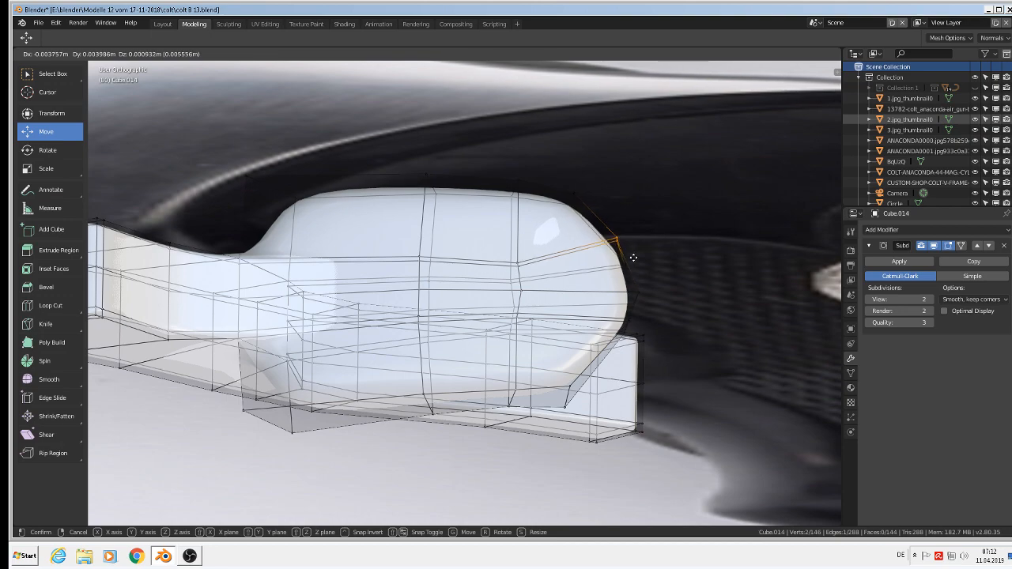
key("Escape")
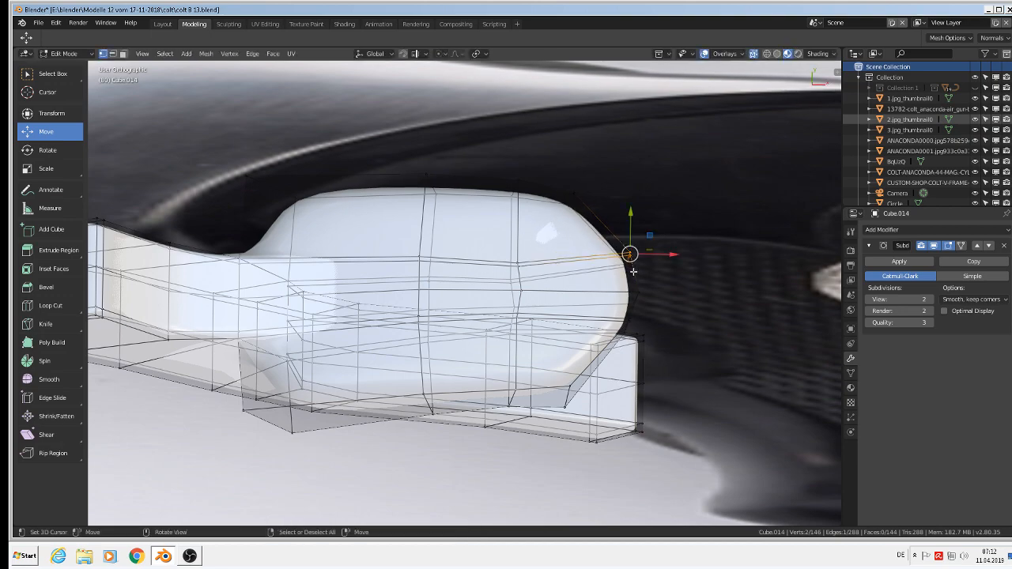
middle_click_drag(633, 272, 648, 286)
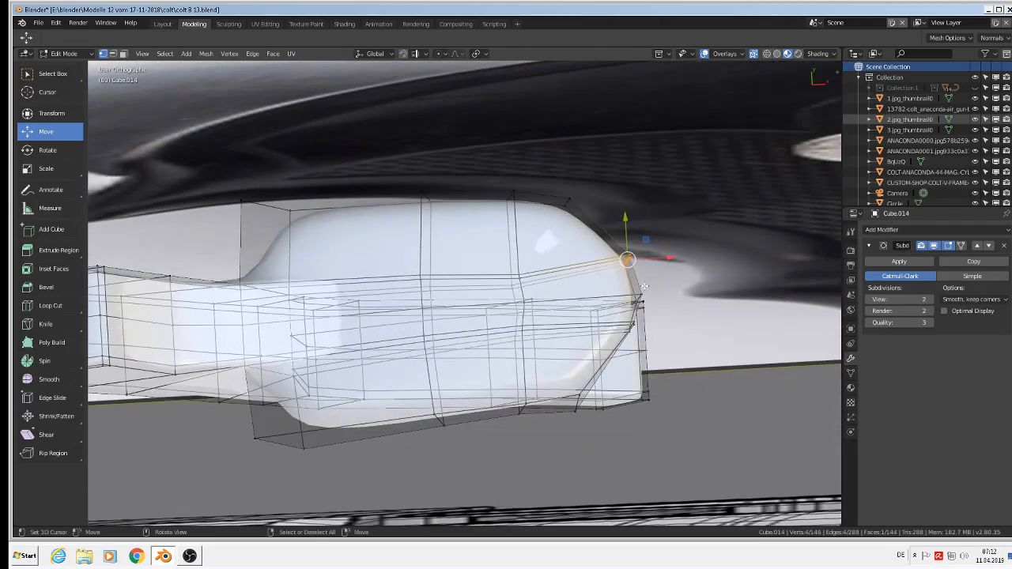
key("g")
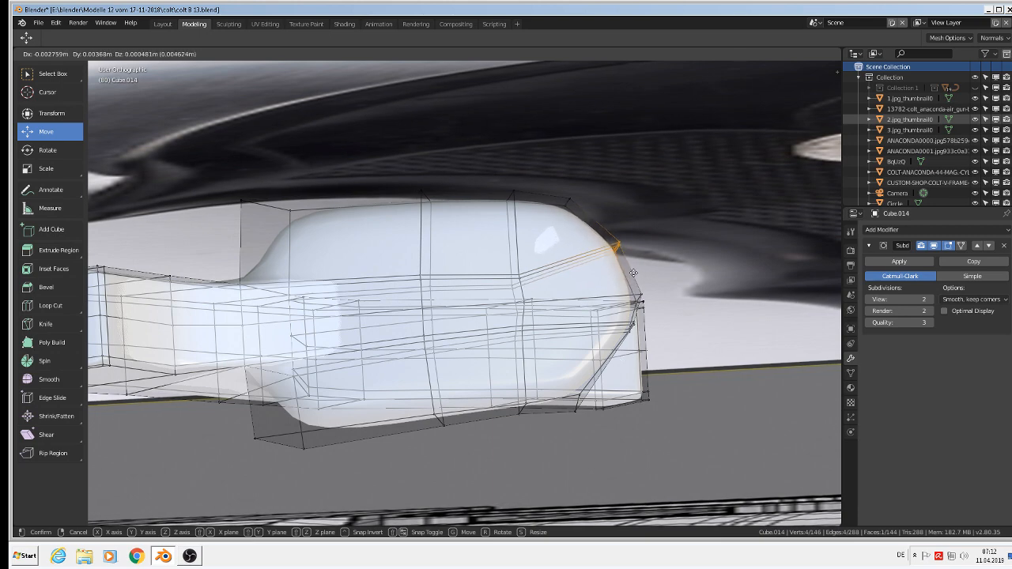
left_click(633, 273)
Step: Turn off X-ray, select one vertical vertex pair at the tip's far corner and move it about 0.0042 m in X and -0.0043 m in Y
middle_click_drag(648, 318, 581, 253)
scroll(581, 253, "up", 2)
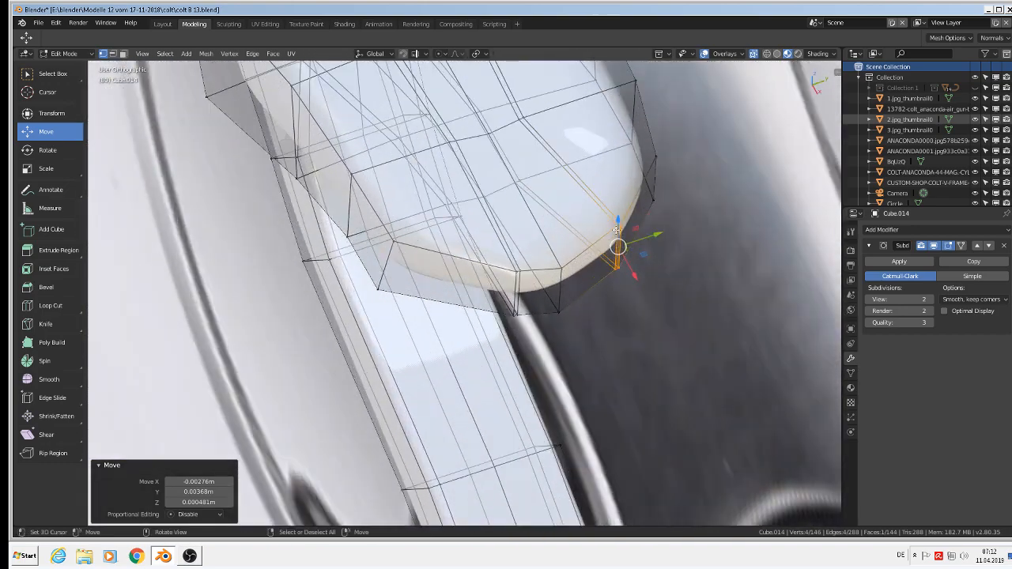
right_click(619, 226)
right_click(615, 270, "shift")
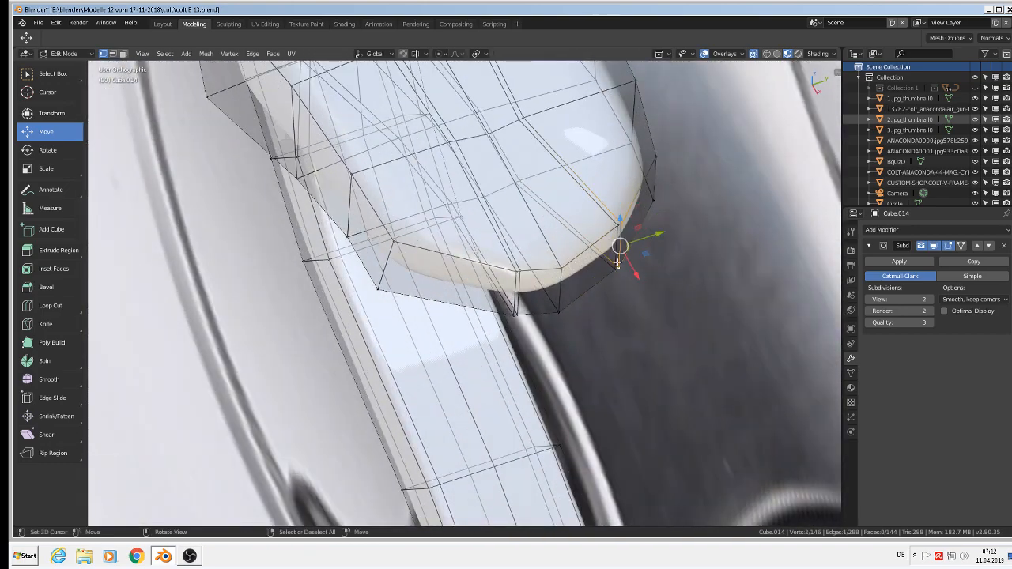
right_click(616, 267)
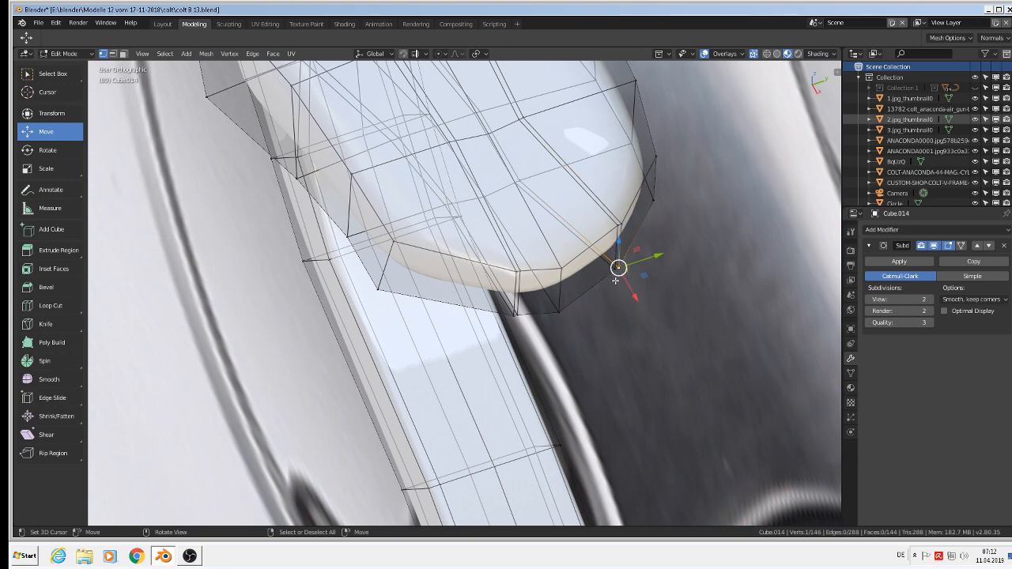
left_click(754, 53)
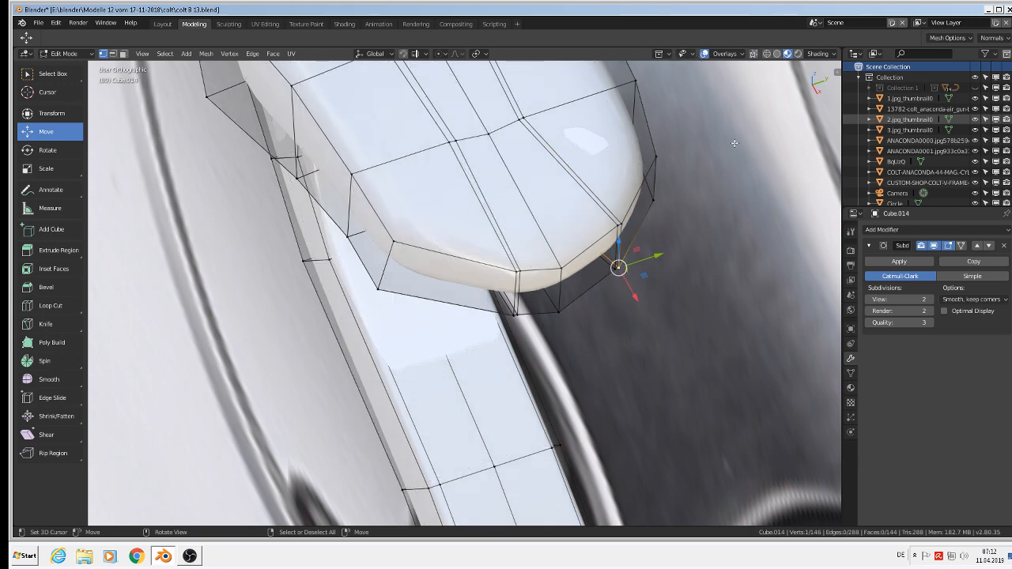
right_click(619, 228, "shift")
middle_click_drag(623, 239, 721, 325)
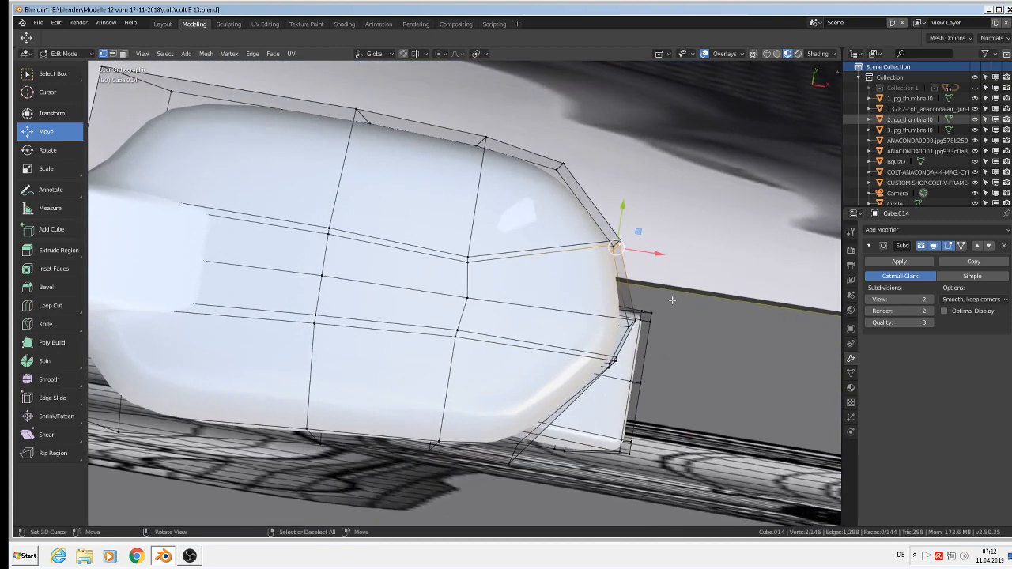
key("g")
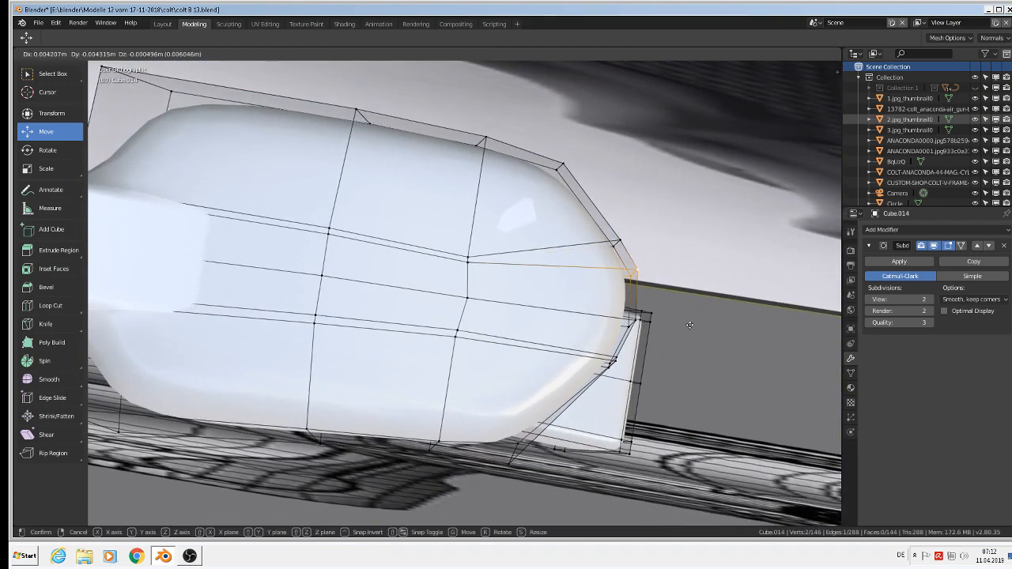
left_click(690, 324)
Step: Select one vertical vertex pair at the near corner of the spur's tip and move it about 0.008 m, mainly toward negative Y, to round the outline
right_click(621, 240)
right_click(617, 243, "shift")
right_click(620, 240)
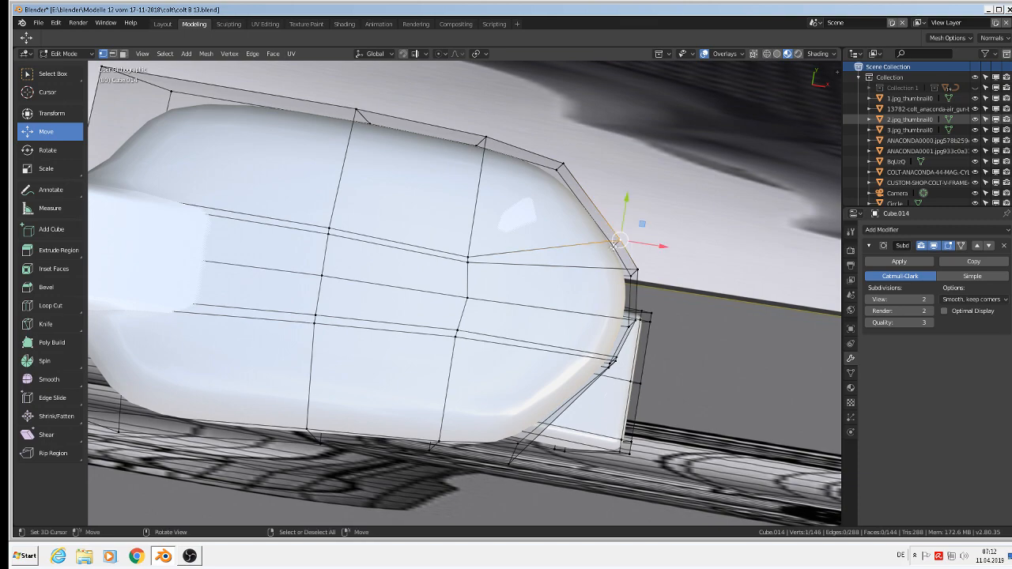
middle_click_drag(619, 240, 622, 237)
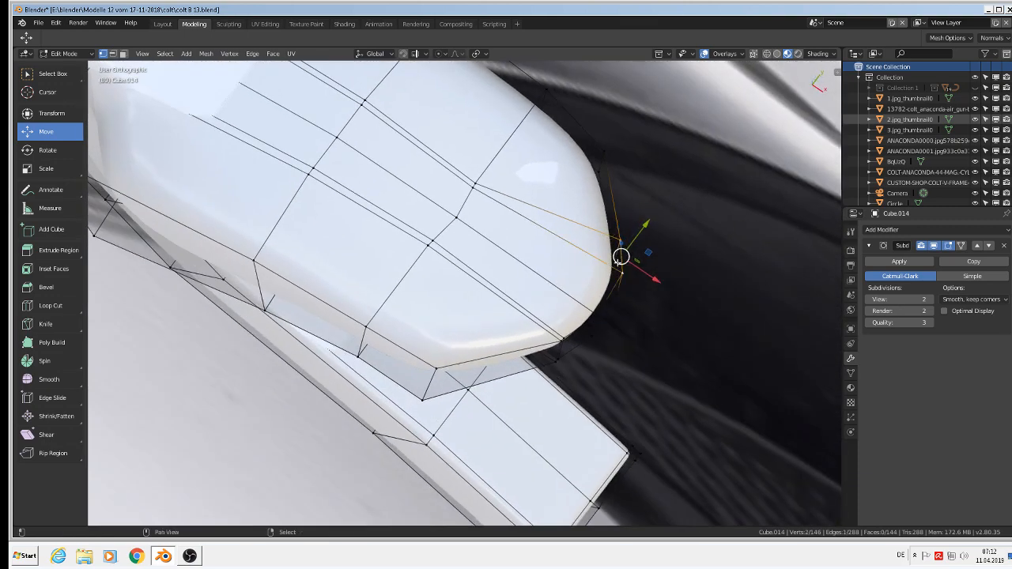
right_click(621, 255, "shift")
right_click(622, 272)
middle_click_drag(644, 343, 655, 364)
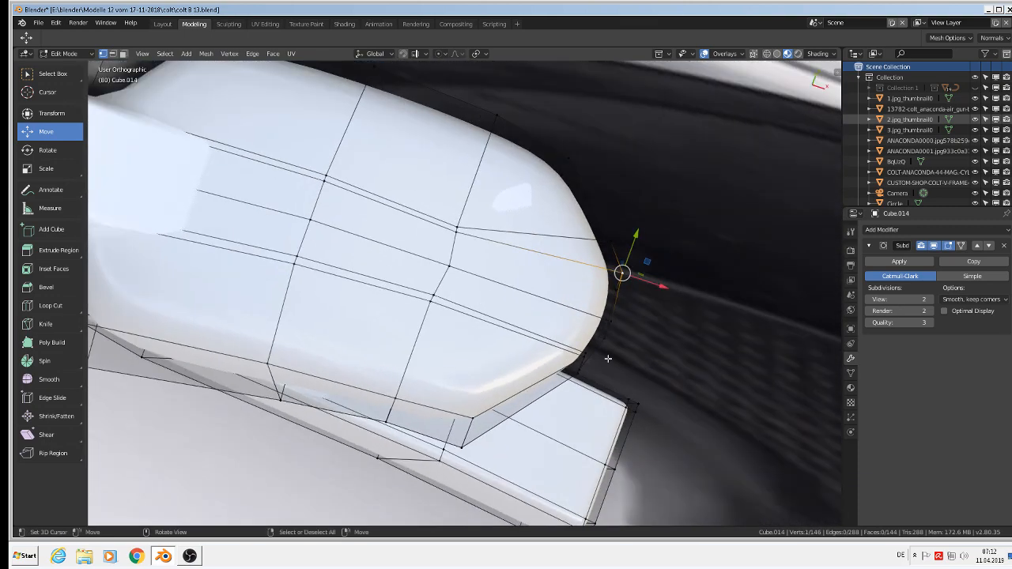
scroll(608, 359, "up", 1)
right_click(575, 362, "shift")
middle_click_drag(572, 387, 597, 421)
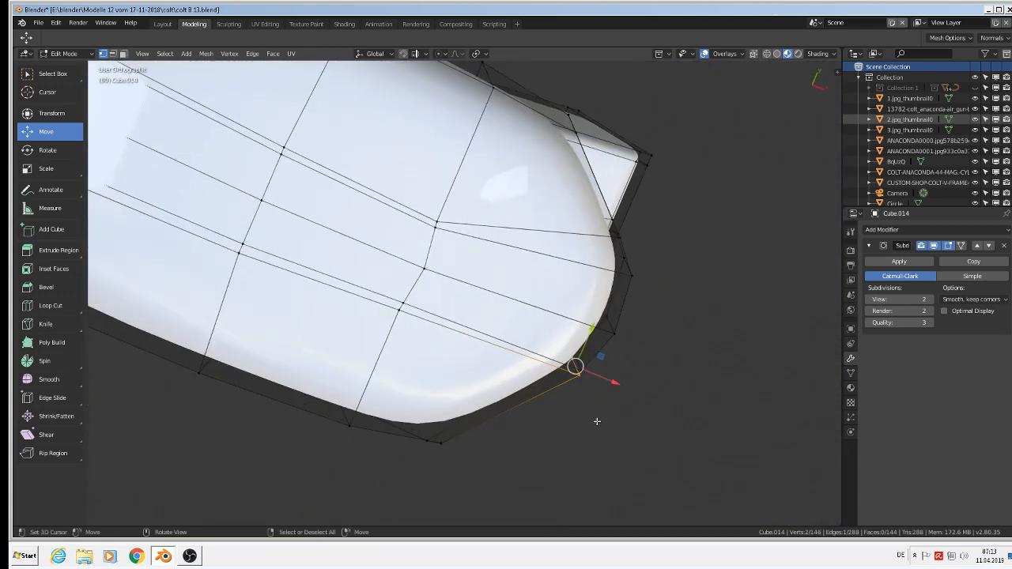
key("g")
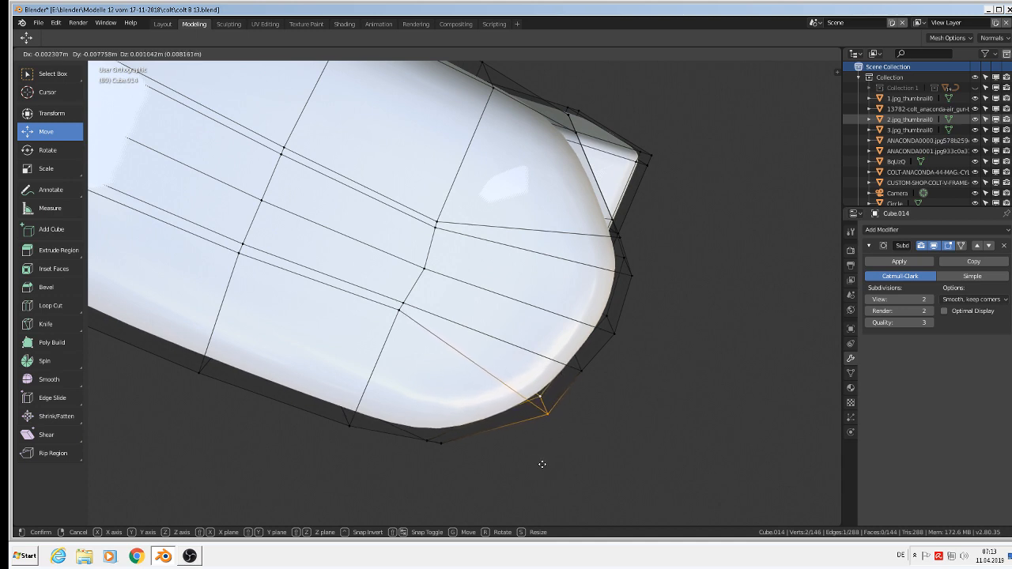
left_click(537, 468)
Step: Move the remaining vertex pair at the tip's near corner about 0.0008 m in X and -0.0011 m in Y
middle_click_drag(549, 440, 600, 426)
middle_click_drag(563, 345, 618, 446)
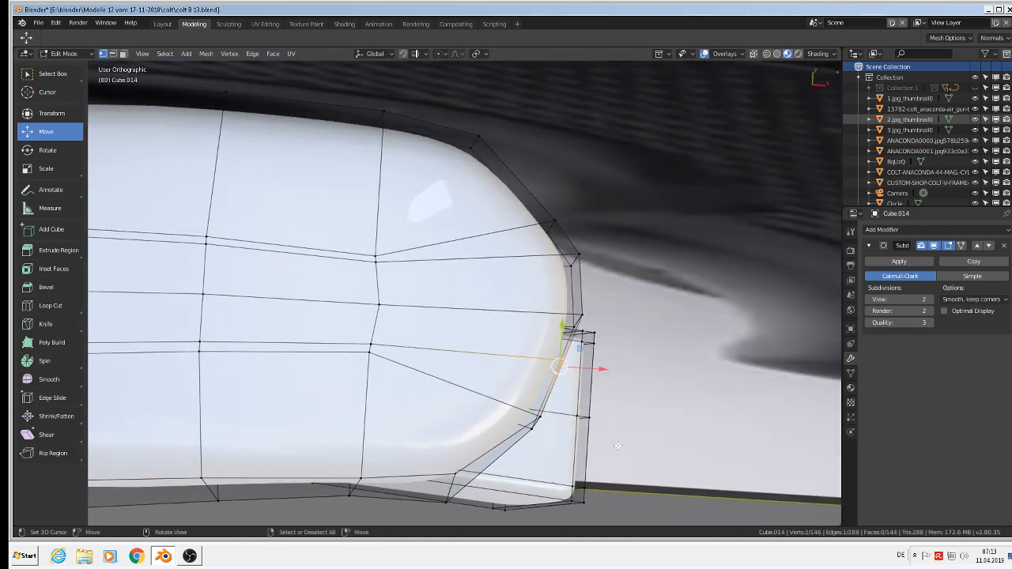
key("g")
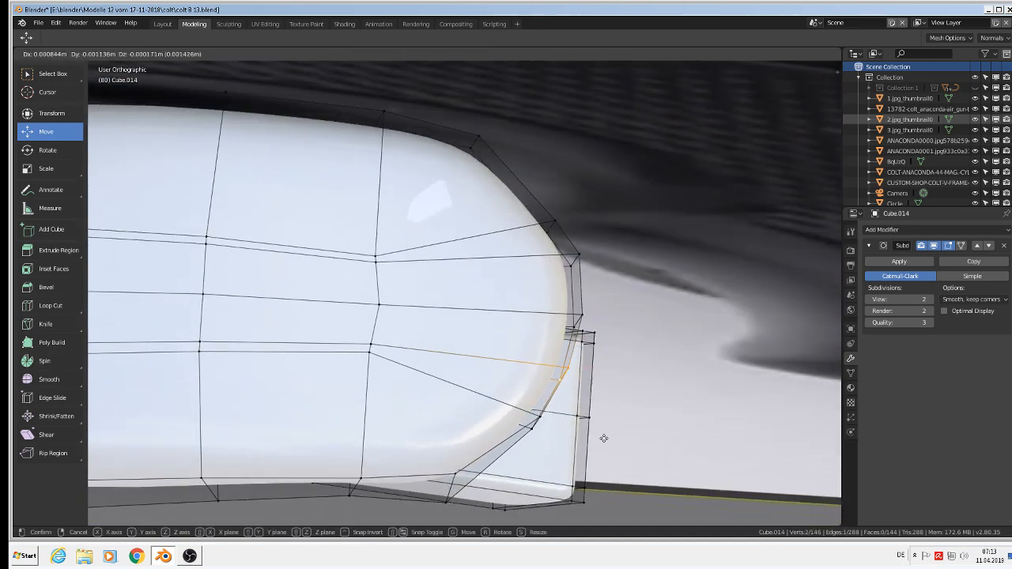
left_click(604, 438)
Step: Leave edit mode and compare the hammer's silhouette with the reference image in front view
key("Tab")
middle_click_drag(606, 432, 530, 418)
scroll(586, 367, "down", 7)
middle_click_drag(497, 423, 581, 336)
scroll(615, 341, "down", 4)
key("KP_1")
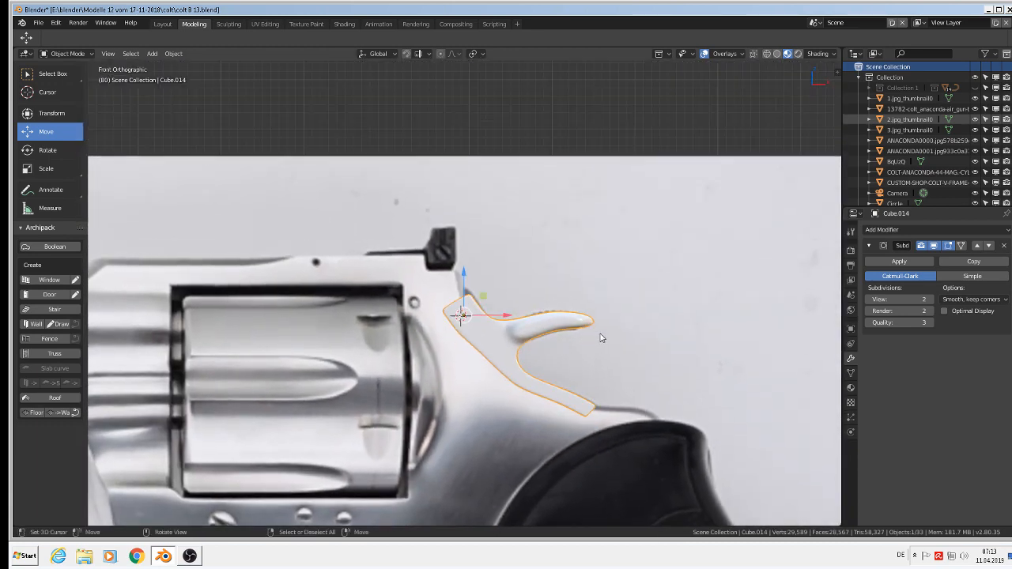
scroll(497, 338, "down", 3)
scroll(478, 328, "up", 9)
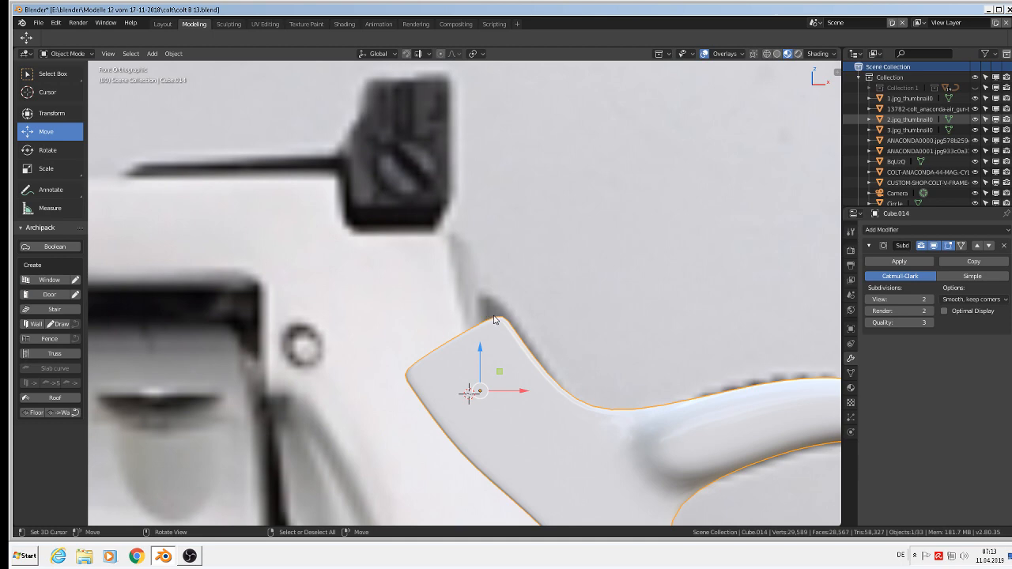
Step: Save the revolver file under its existing name
scroll(497, 320, "down", 10)
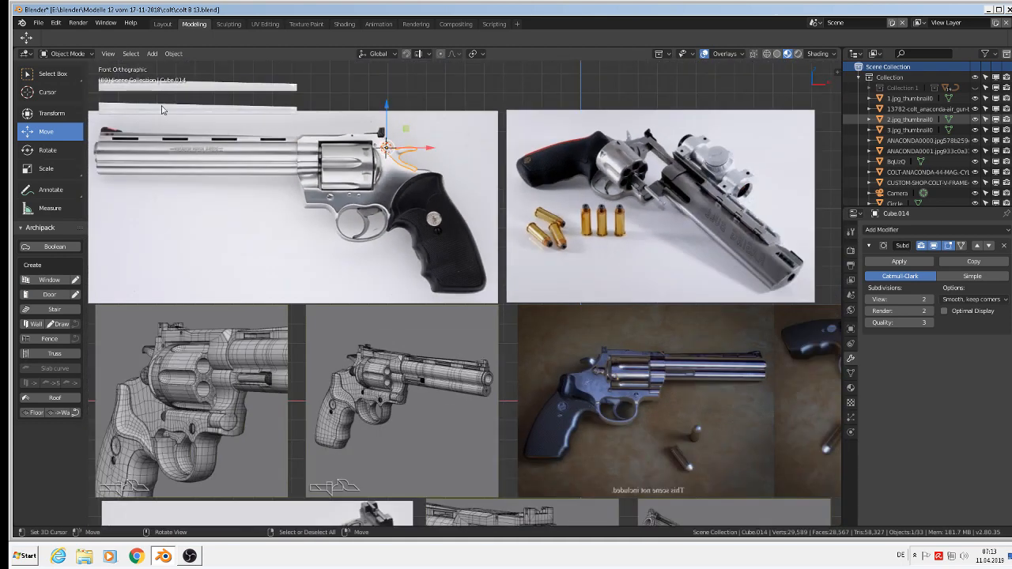
left_click(38, 22)
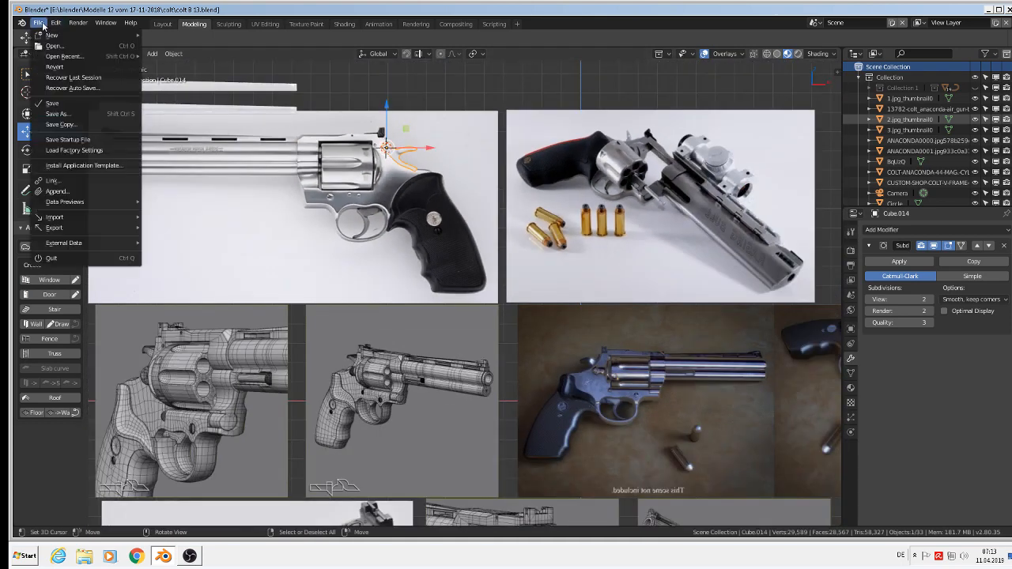
left_click(49, 103)
Step: Move the hammer about 5.63 m in X and -3.81 m in Z to join the other modelled revolver parts
scroll(465, 290, "down", 6)
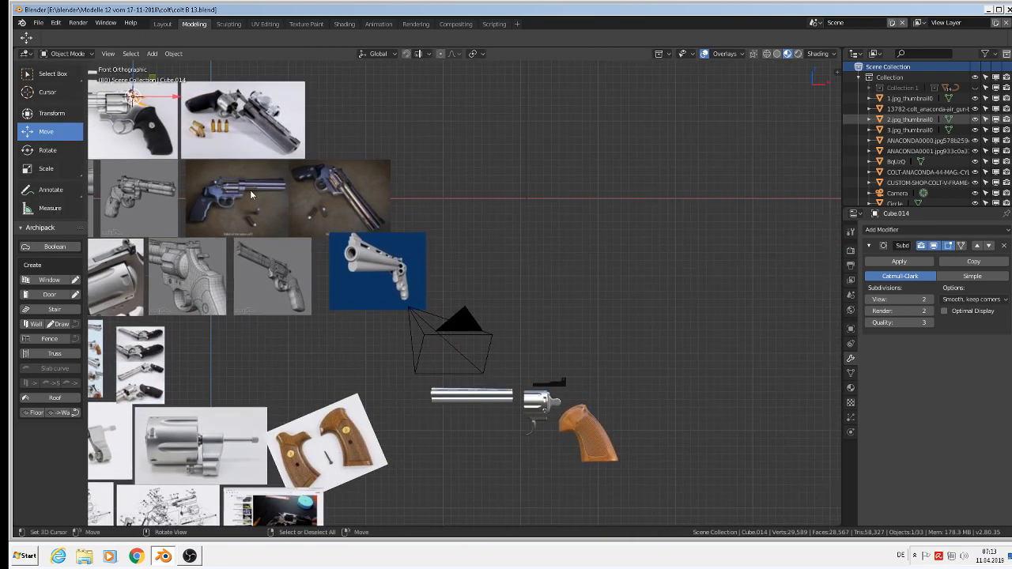
key("g")
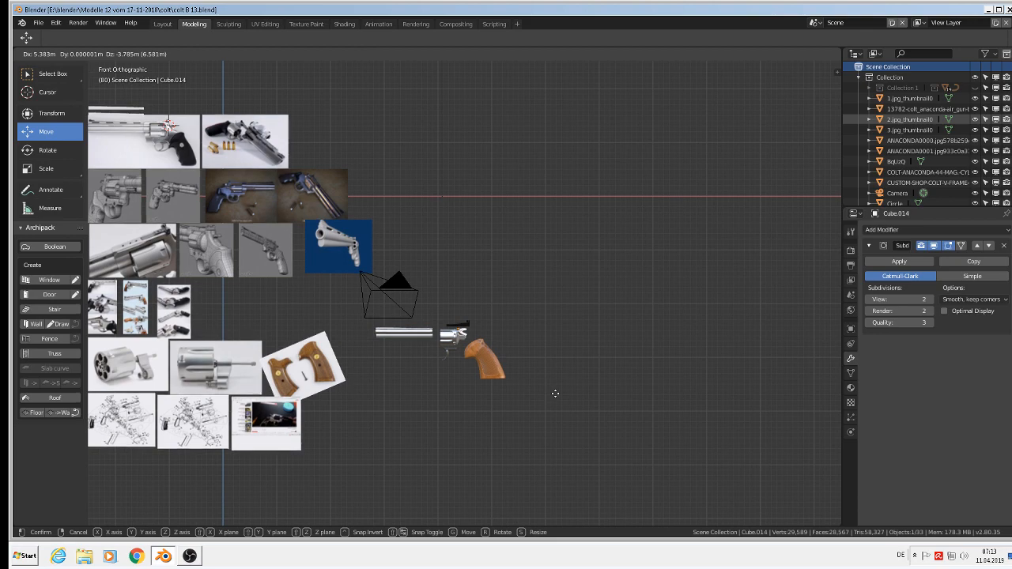
left_click(567, 394)
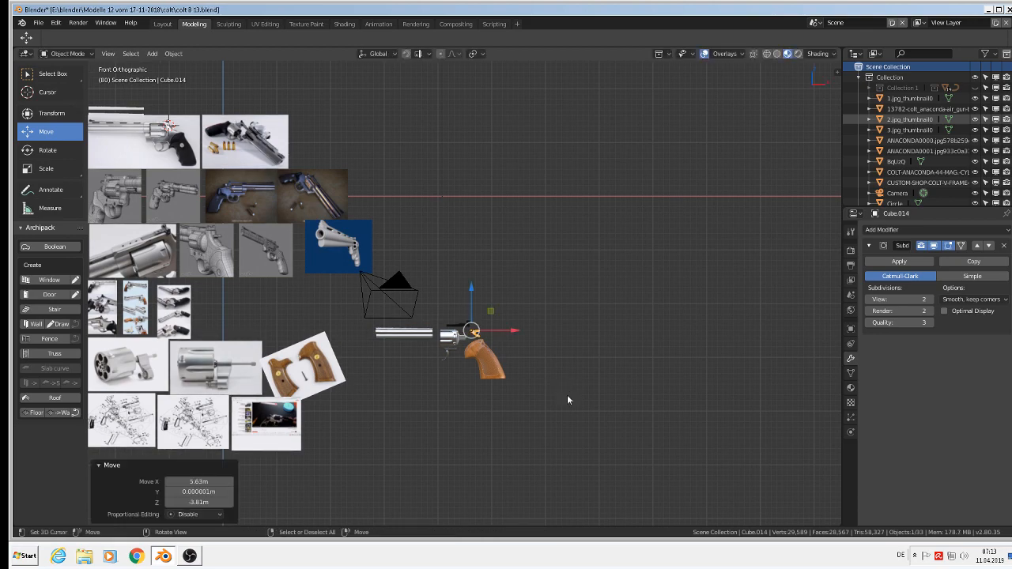
Step: Scale the hammer uniformly by about 1.131 to fit the size of the surrounding revolver parts
scroll(485, 350, "up", 6)
scroll(474, 343, "down", 4)
scroll(537, 376, "down", 2)
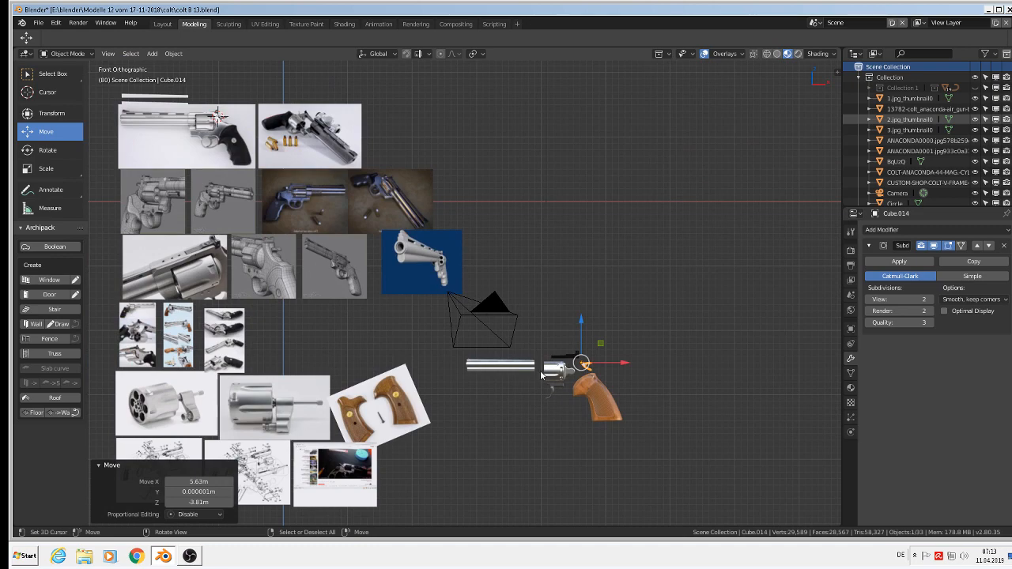
scroll(608, 386, "up", 2)
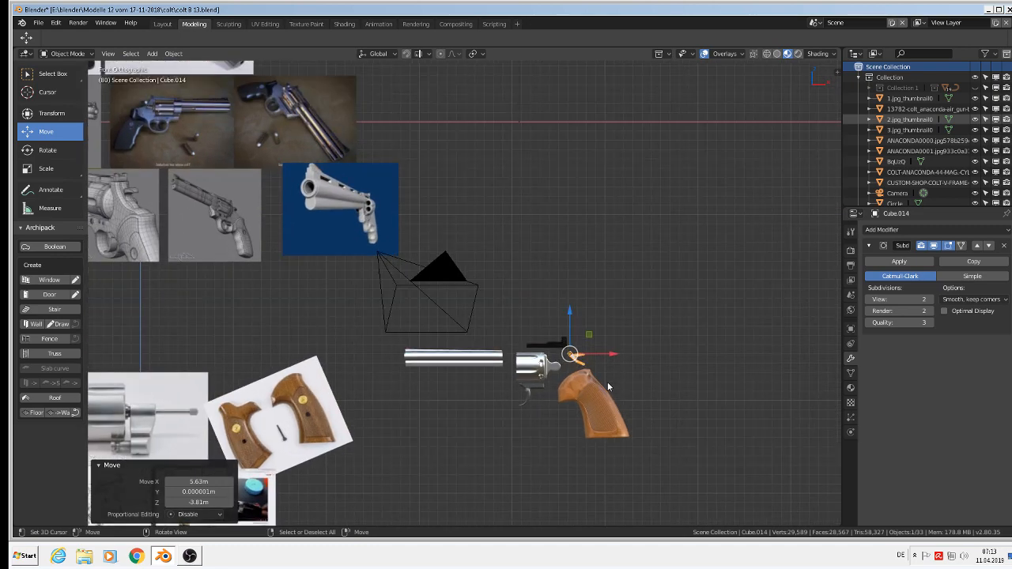
scroll(608, 386, "down", 1)
scroll(608, 386, "up", 7)
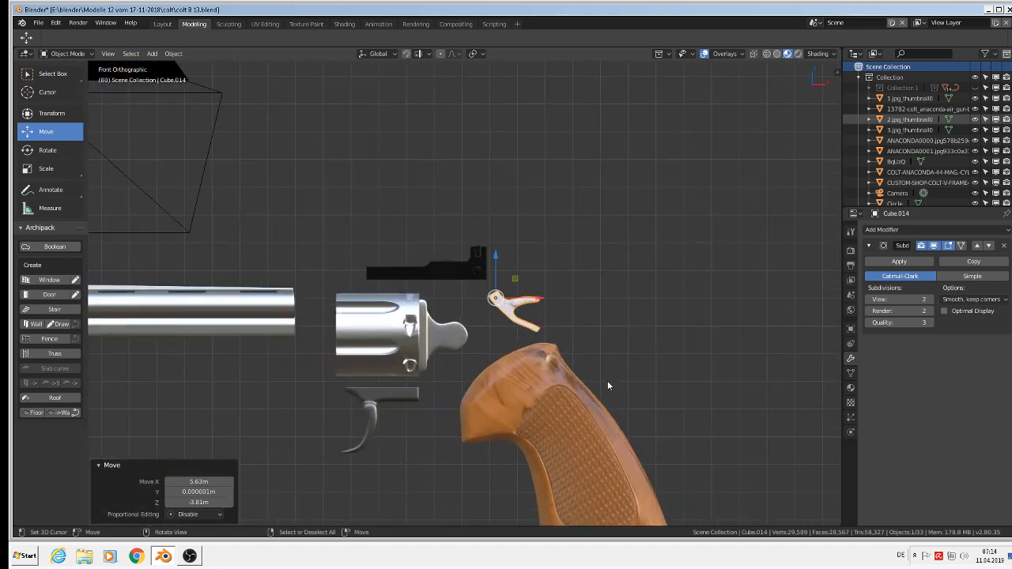
key("s")
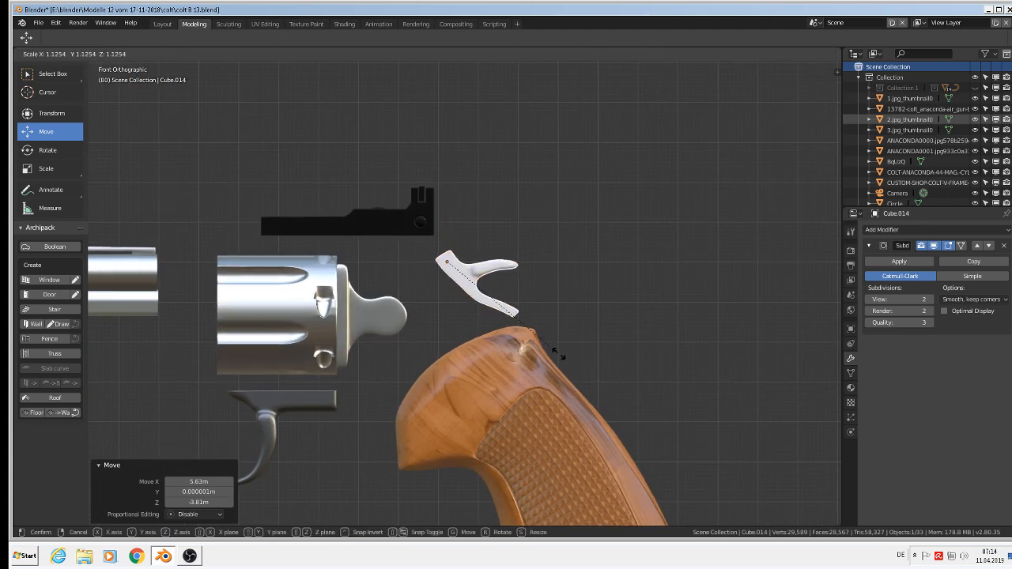
left_click(559, 354)
Step: Move the hammer about -0.127 m along the global Y axis to align it with the revolver's centre
middle_click_drag(559, 354, 522, 244)
key("g")
key("x")
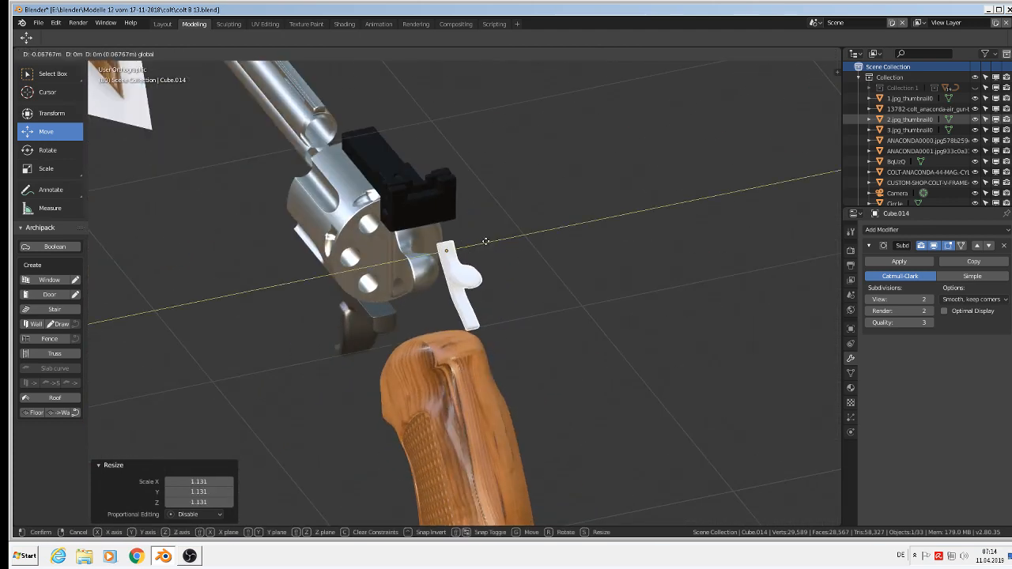
left_click(465, 247)
middle_click_drag(478, 287, 631, 333)
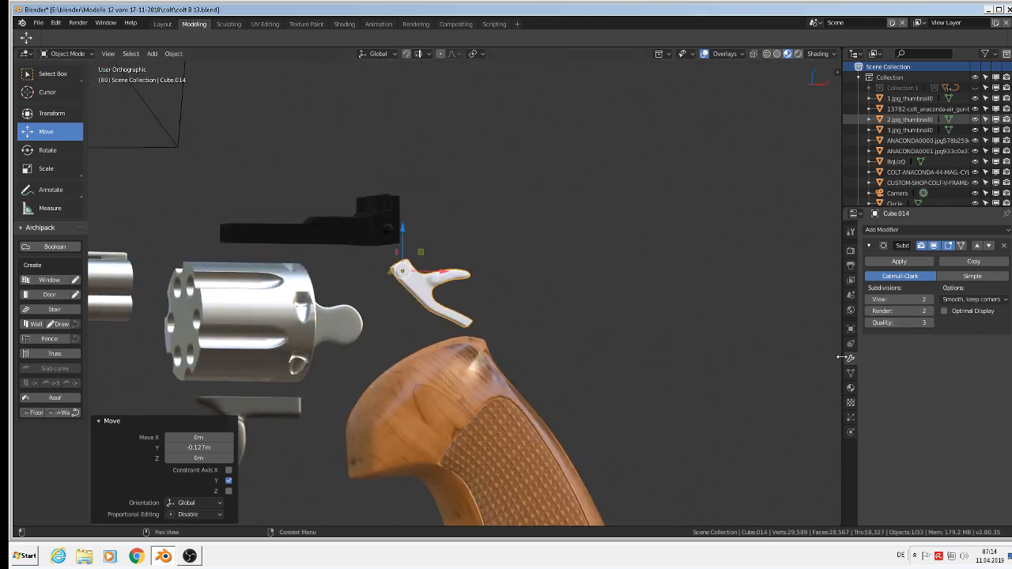
Step: Check the hammer in the reference photo of the blued revolver and assign the existing metallic "Material" to the modelled hammer
scroll(230, 243, "down", 8)
middle_click_drag(230, 244, 760, 431, "shift")
scroll(501, 203, "up", 8)
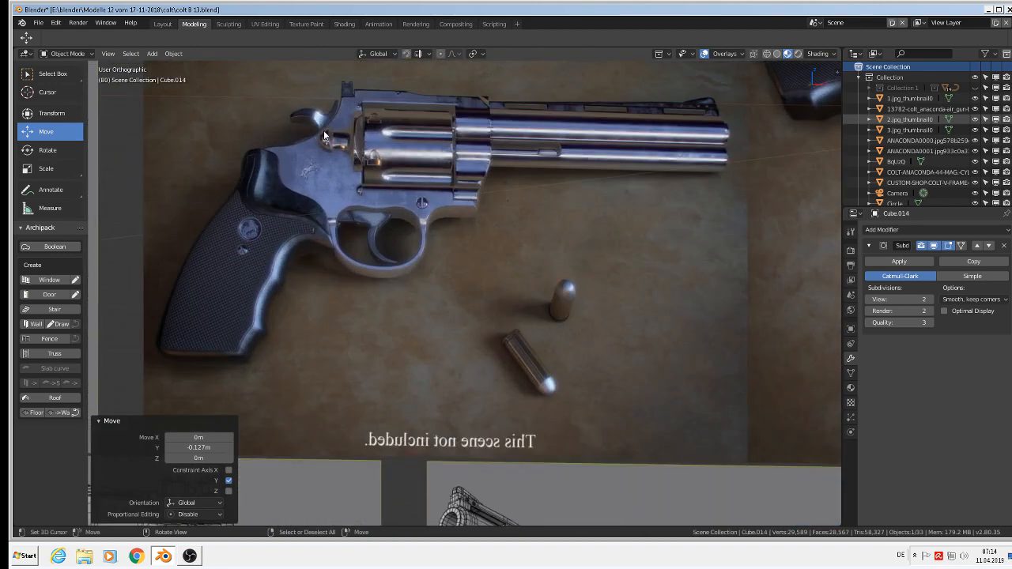
scroll(532, 334, "down", 8)
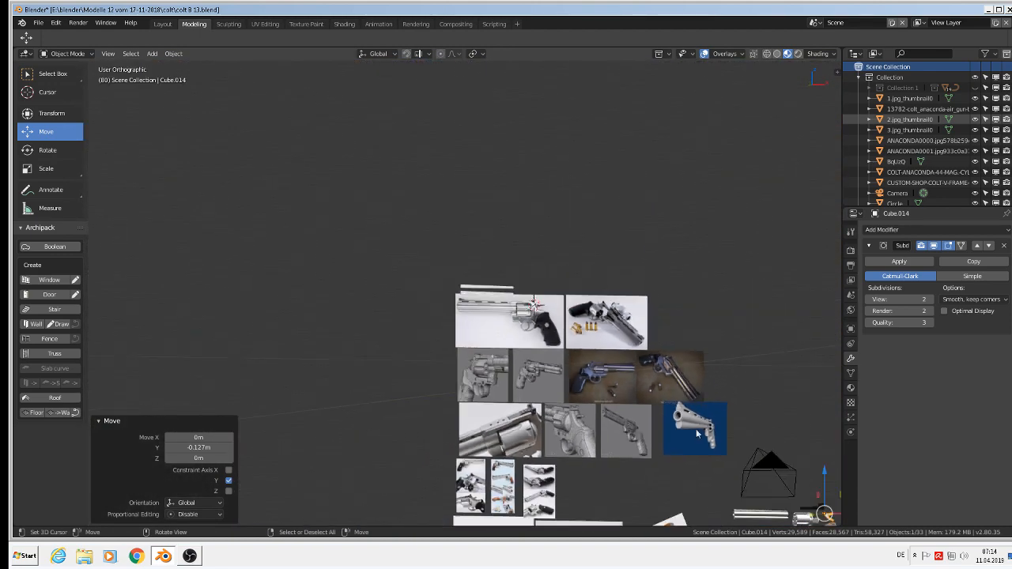
middle_click_drag(697, 433, 334, 524, "shift")
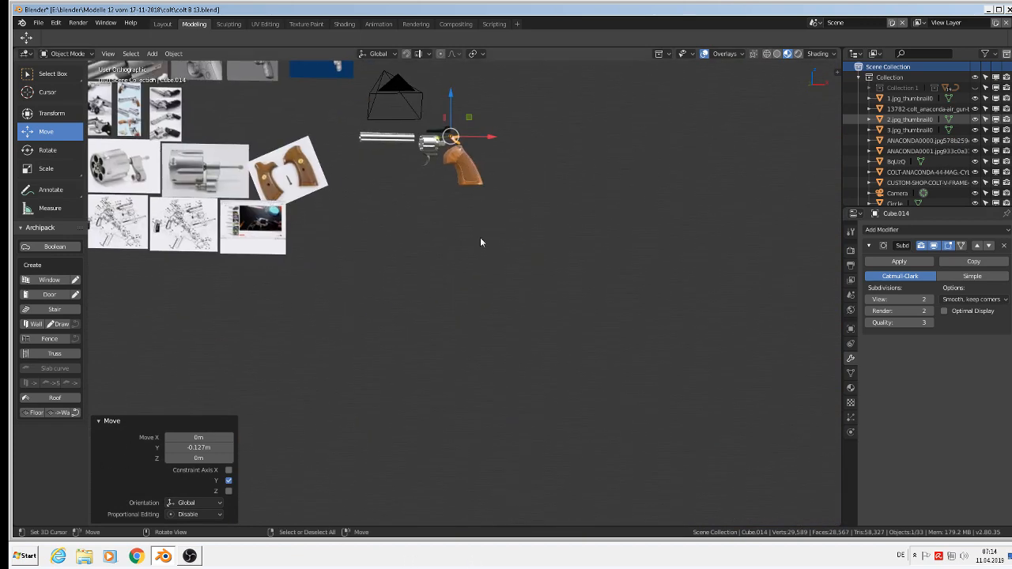
scroll(472, 152, "up", 8)
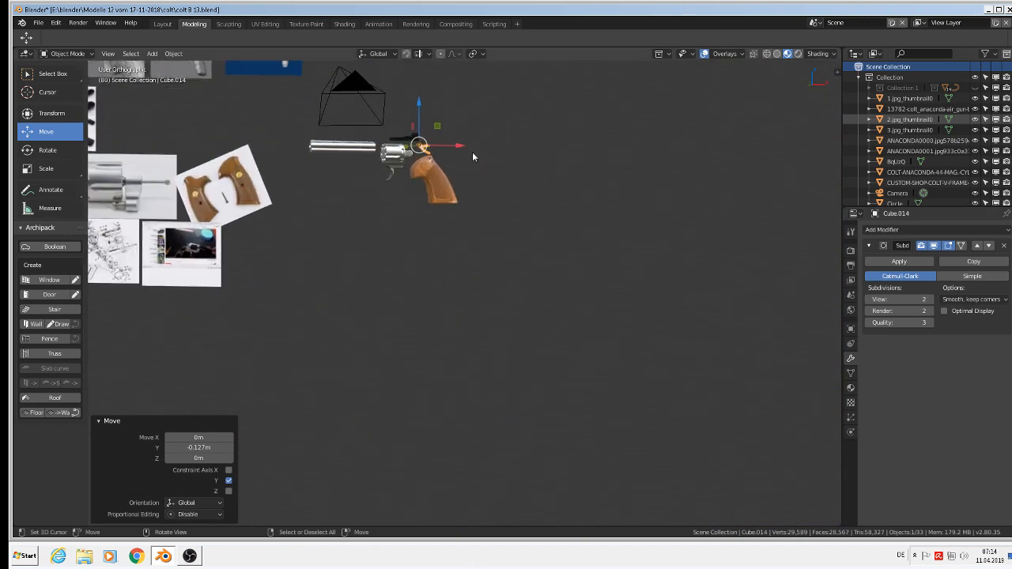
left_click(851, 388)
left_click(868, 306)
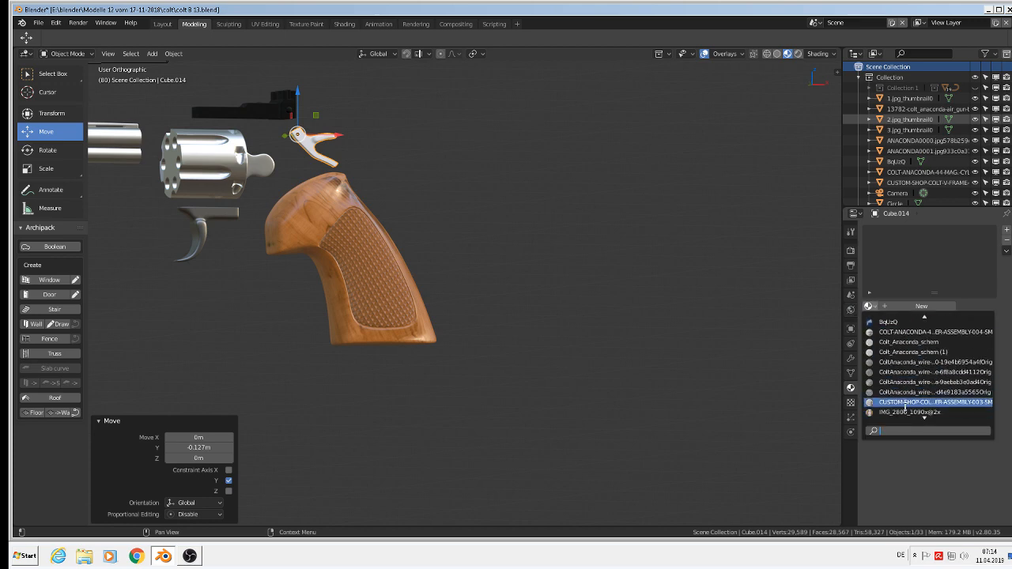
type("ma")
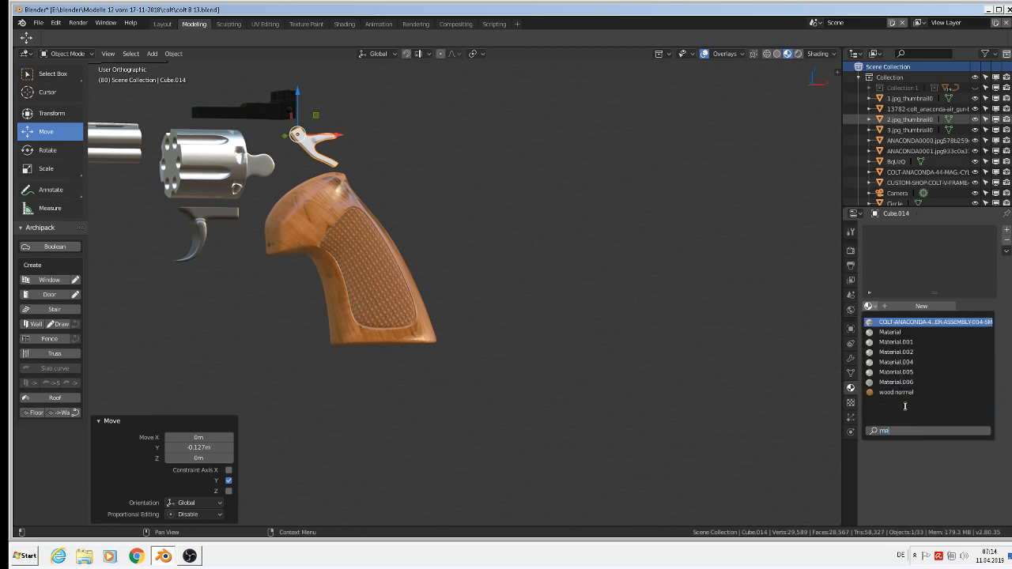
left_click(897, 333)
Step: Select only the revolver's barrel and save the file
scroll(431, 281, "down", 3)
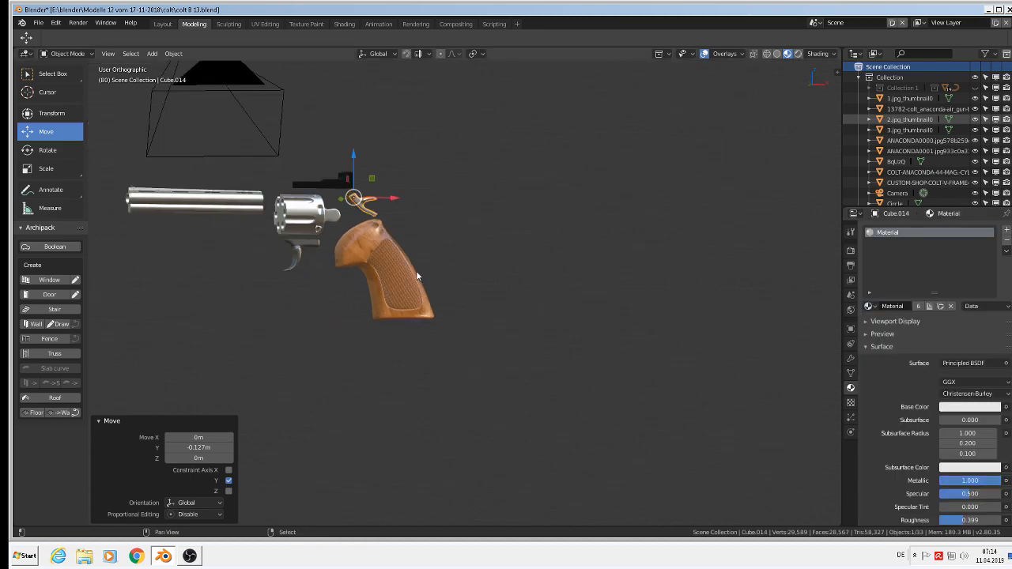
middle_click_drag(416, 270, 710, 342, "shift")
key("a")
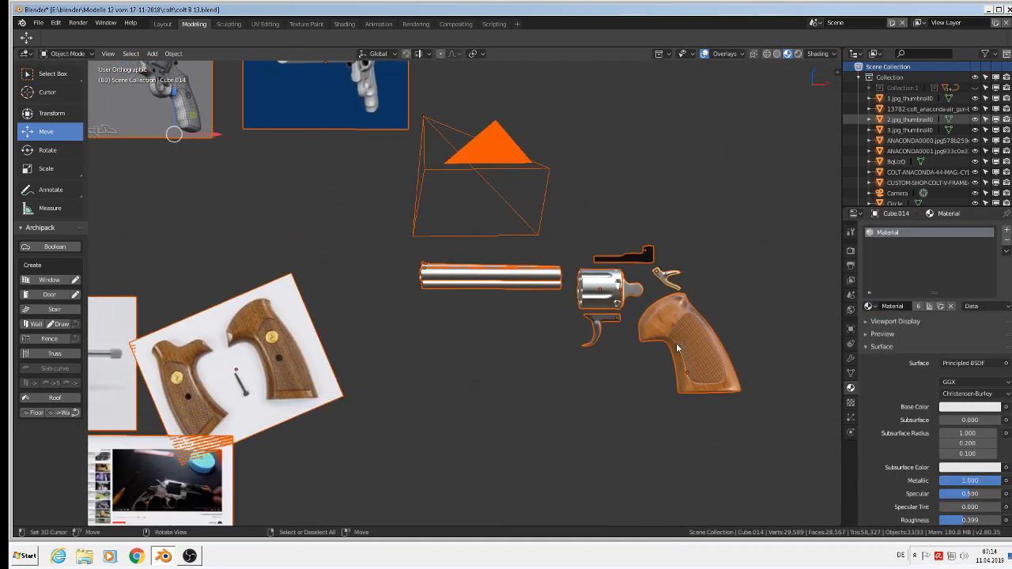
left_click(588, 331)
left_click(484, 278)
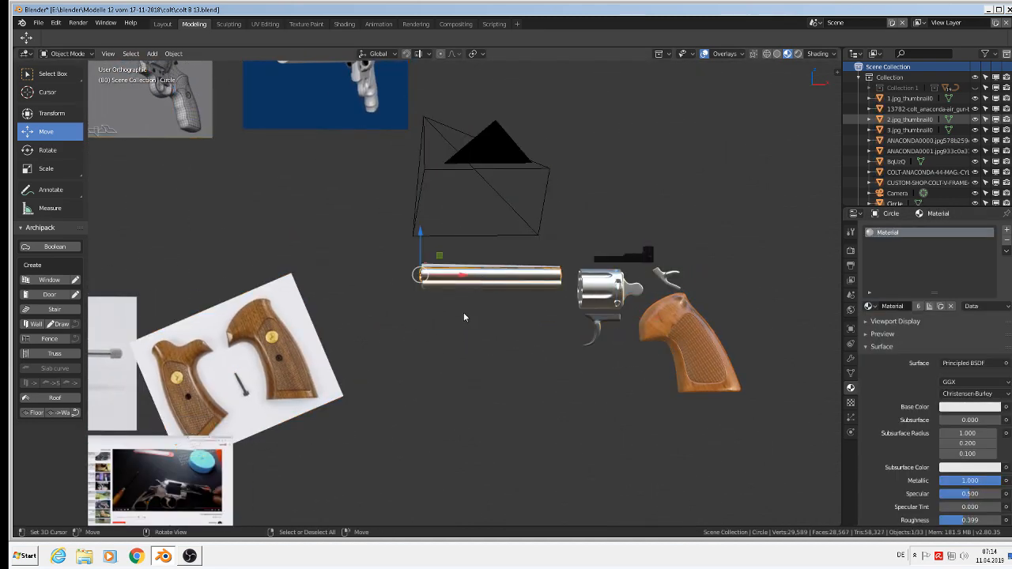
scroll(355, 285, "up", 6)
scroll(327, 274, "down", 5)
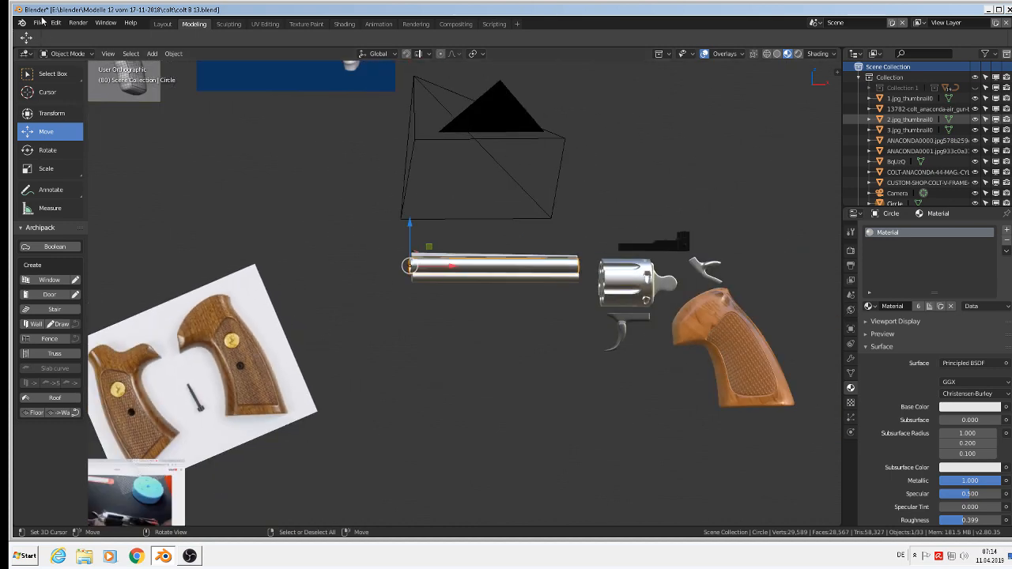
left_click(38, 22)
left_click(46, 105)
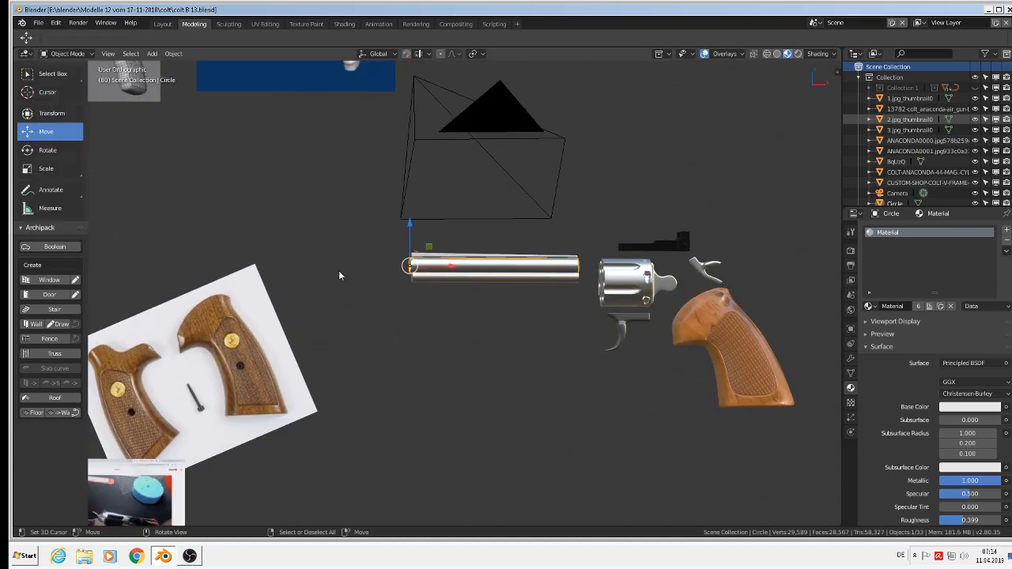
Step: Examine the side-view reference photo of the cylinder and its crane among the reference images
middle_click_drag(388, 289, 541, 283, "shift")
scroll(451, 279, "down", 3)
middle_click_drag(292, 291, 398, 282, "shift")
scroll(386, 316, "up", 4)
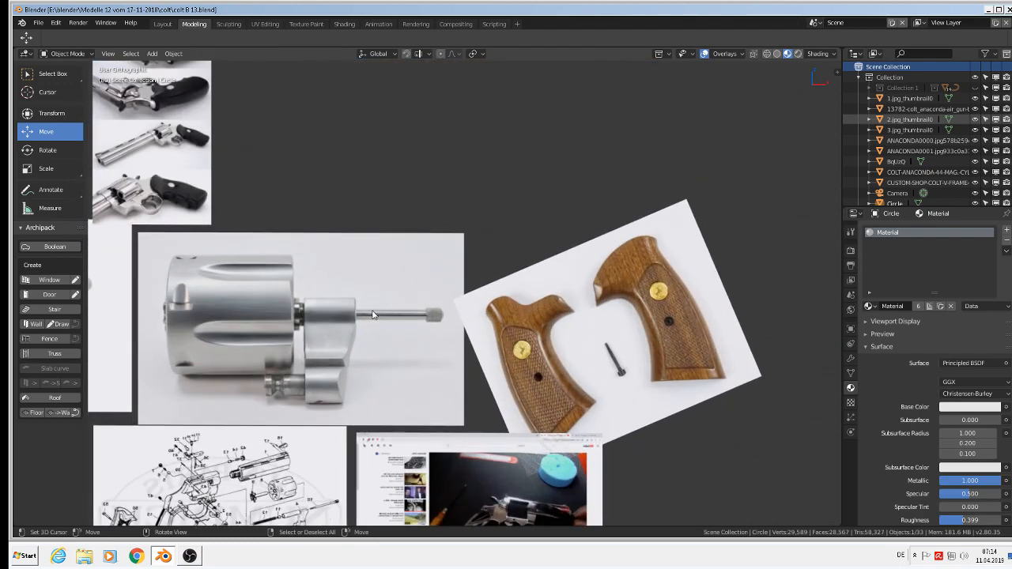
scroll(372, 315, "down", 4)
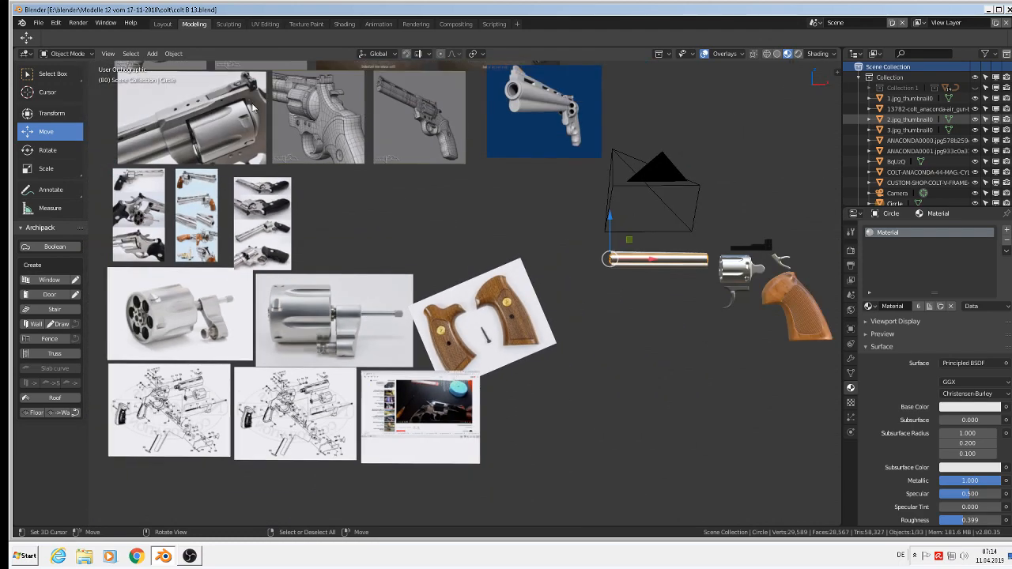